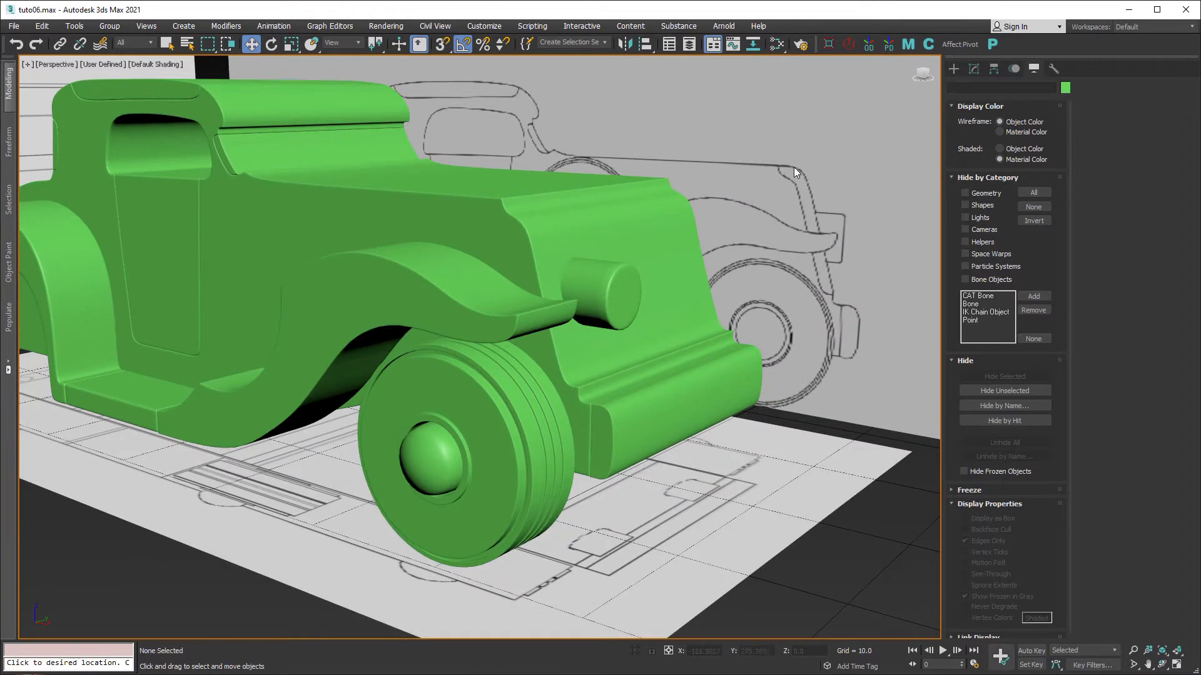
# Draw a new rectangular plane in the maximized front view.
pyautogui.moveTo(475, 389); pyautogui.dragTo(515, 397, button='middle')
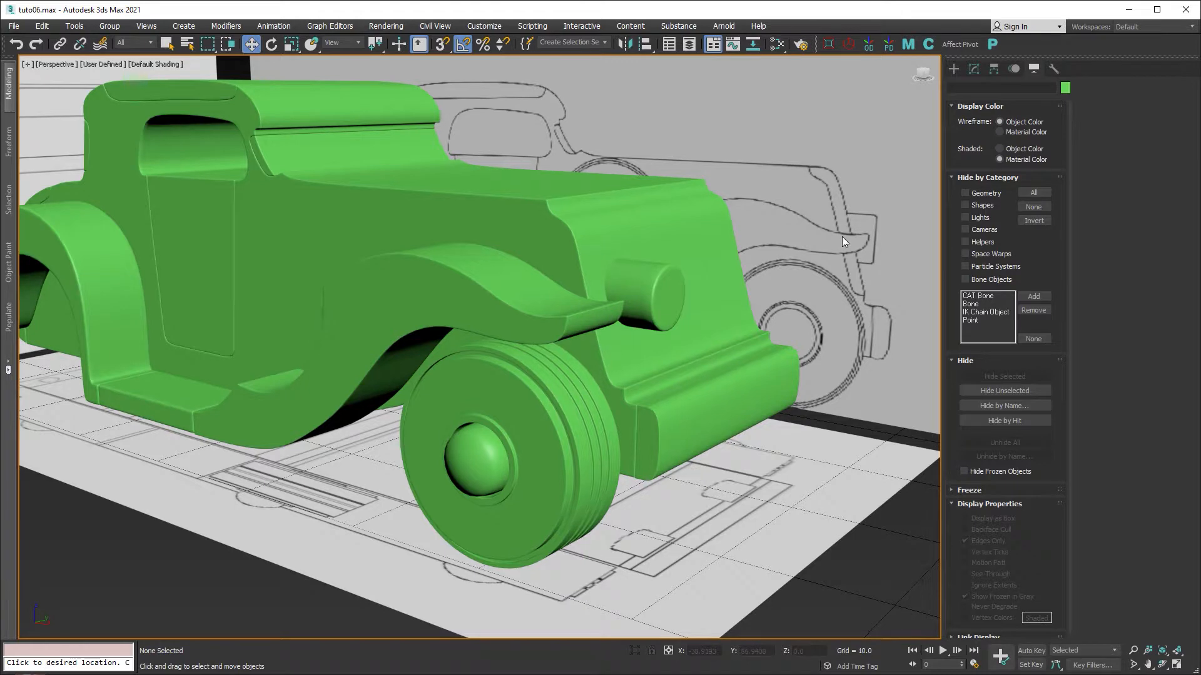
pyautogui.hotkey('alt', 'w')
pyautogui.hotkey('alt', 'w')
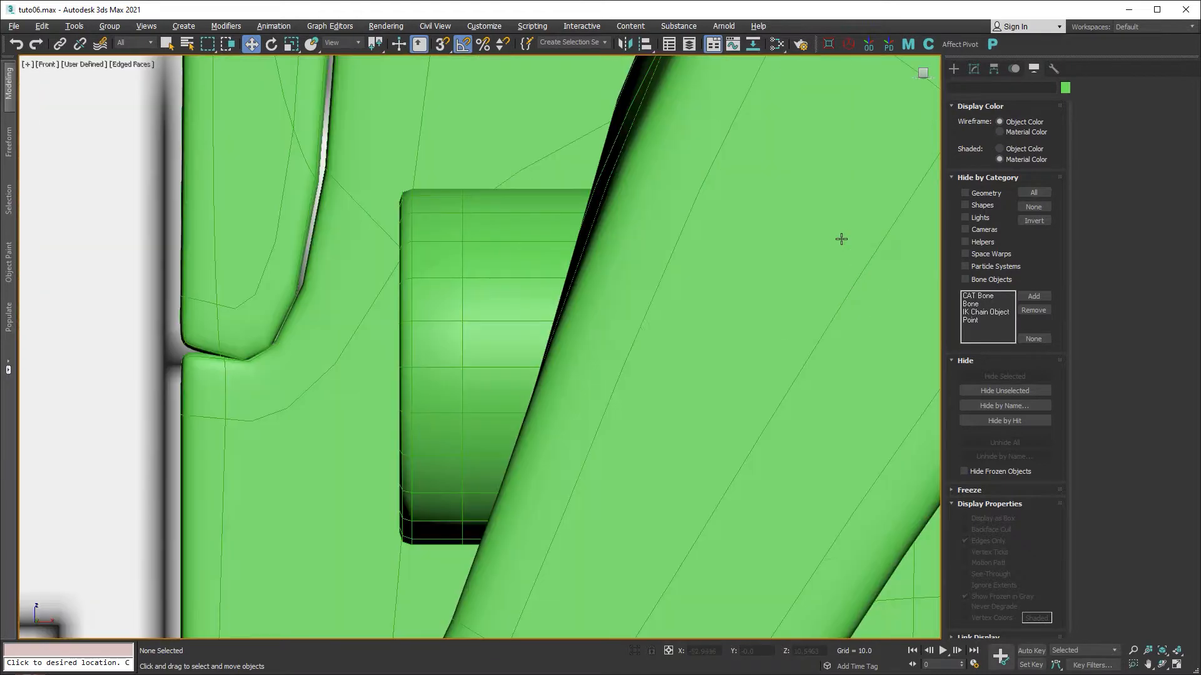
pyautogui.scroll(-10, 841, 239)
pyautogui.scroll(6, 631, 208)
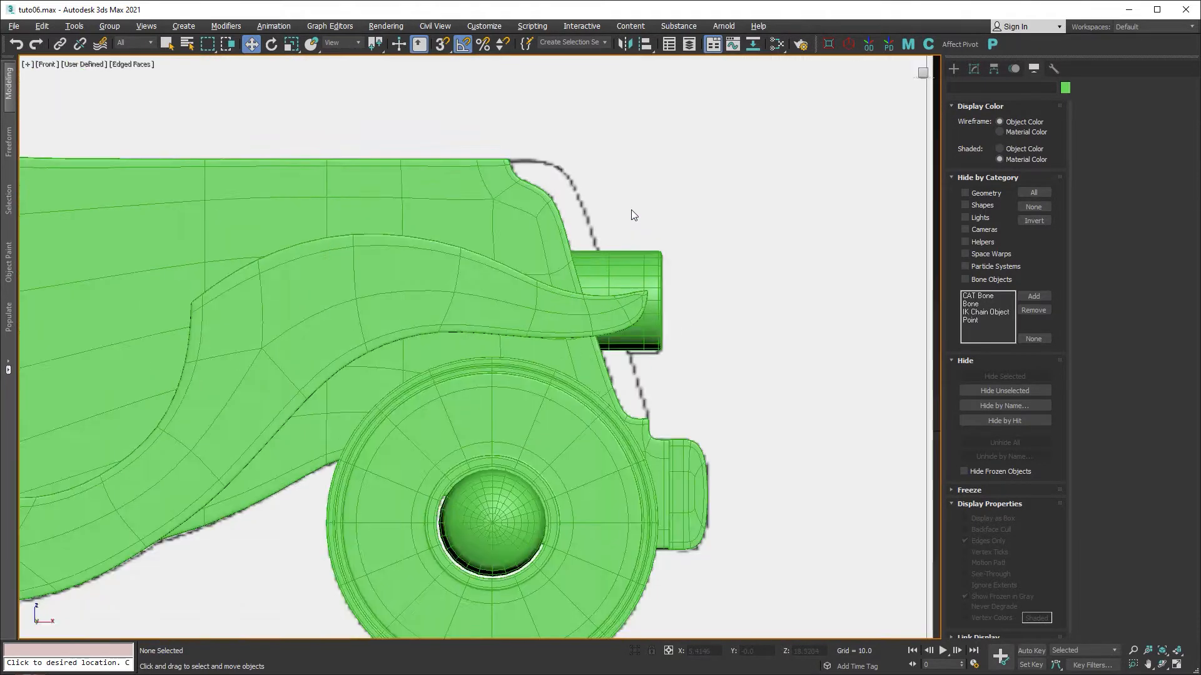
pyautogui.scroll(3, 632, 209)
pyautogui.click(954, 69)
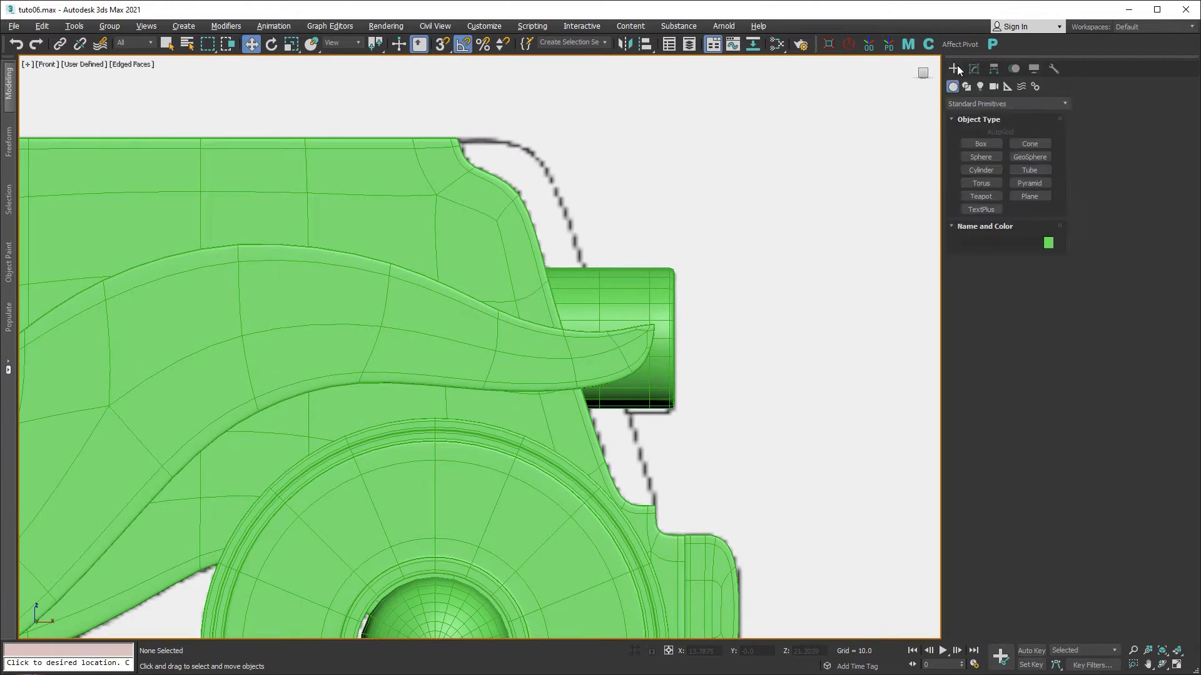
pyautogui.click(1027, 196)
pyautogui.scroll(-3, 748, 205)
pyautogui.moveTo(747, 205); pyautogui.dragTo(356, 219, button='middle')
pyautogui.moveTo(616, 186); pyautogui.dragTo(756, 341)
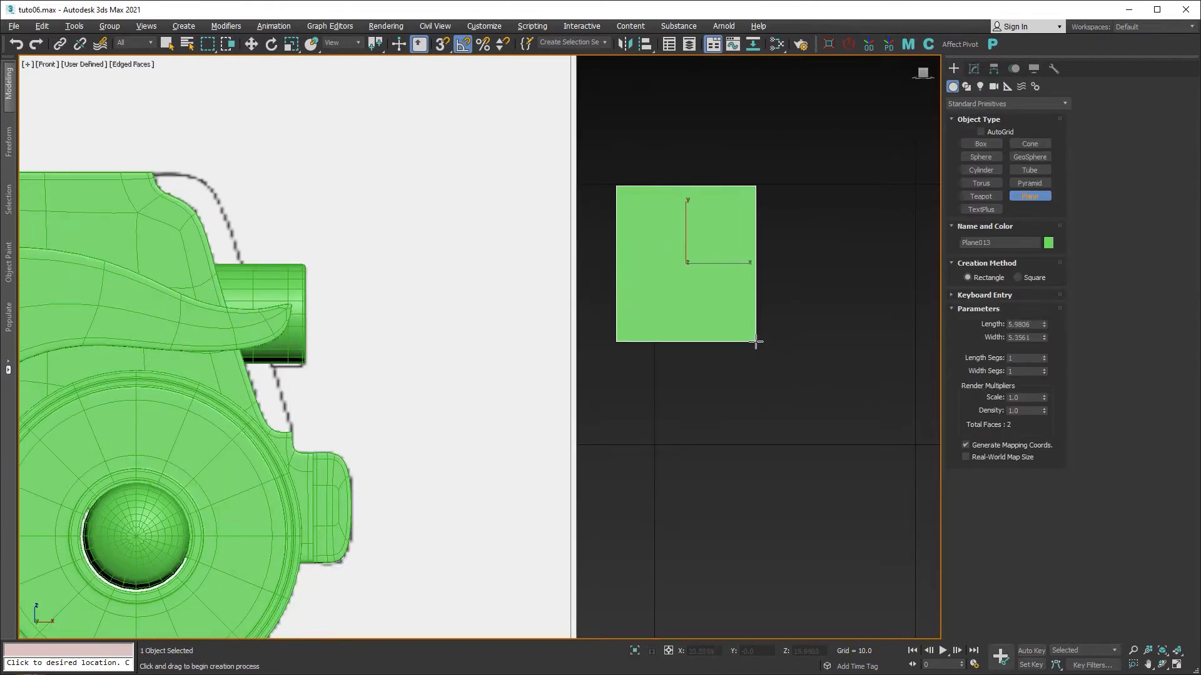
pyautogui.rightClick(662, 203)
# Convert the plane to Editable Poly and move it beside the car's front.
pyautogui.rightClick(779, 234)
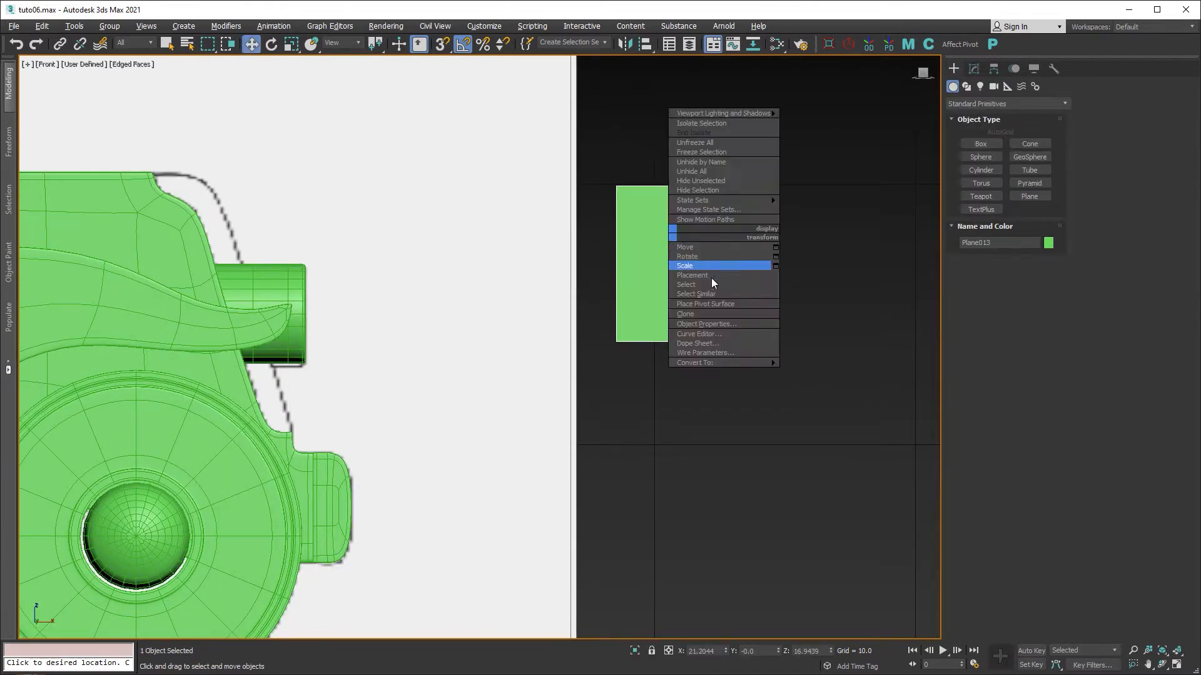
pyautogui.moveTo(769, 362)
pyautogui.click(845, 374)
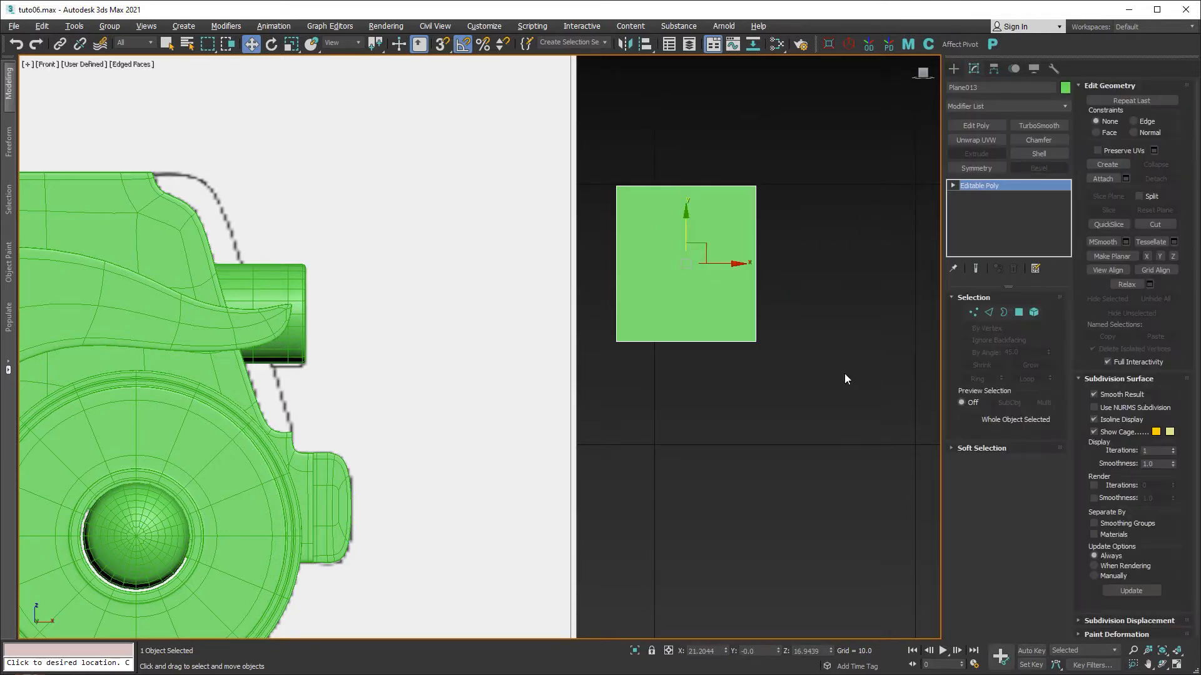
pyautogui.moveTo(692, 247); pyautogui.dragTo(287, 177)
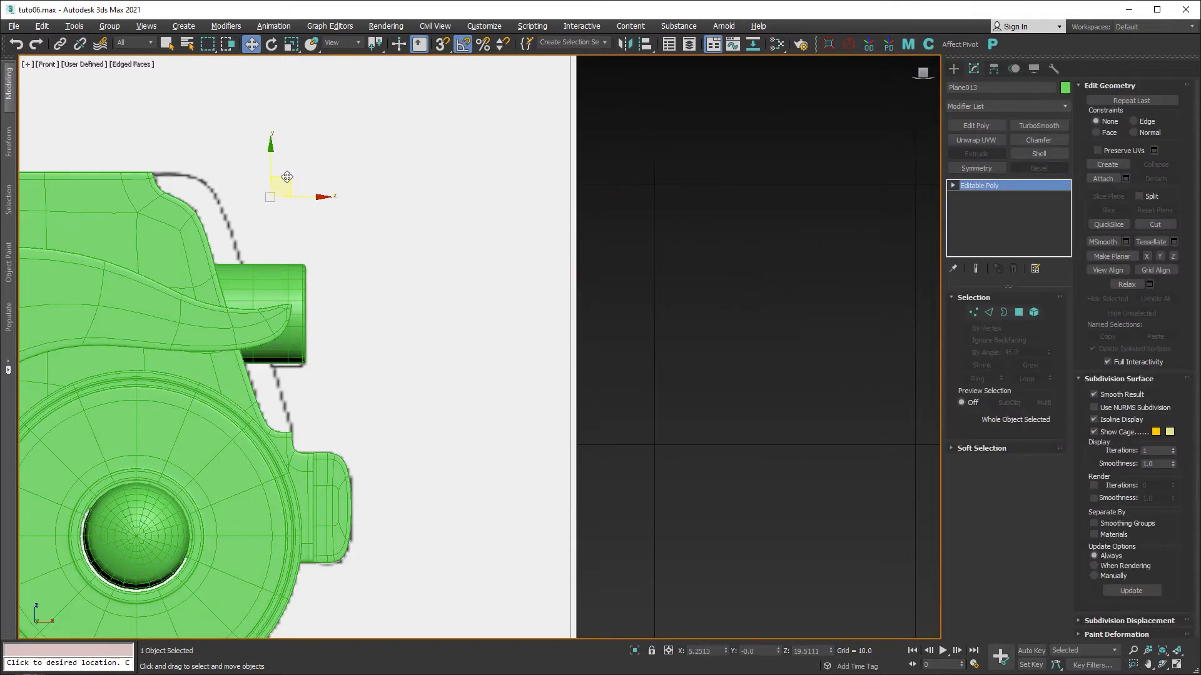
# Align the plane with the car's front from the top view, then frame it in the front view.
pyautogui.hotkey('alt', 'w')
pyautogui.middleClick(250, 177)
pyautogui.hotkey('alt', 'w')
pyautogui.scroll(-8, 250, 177)
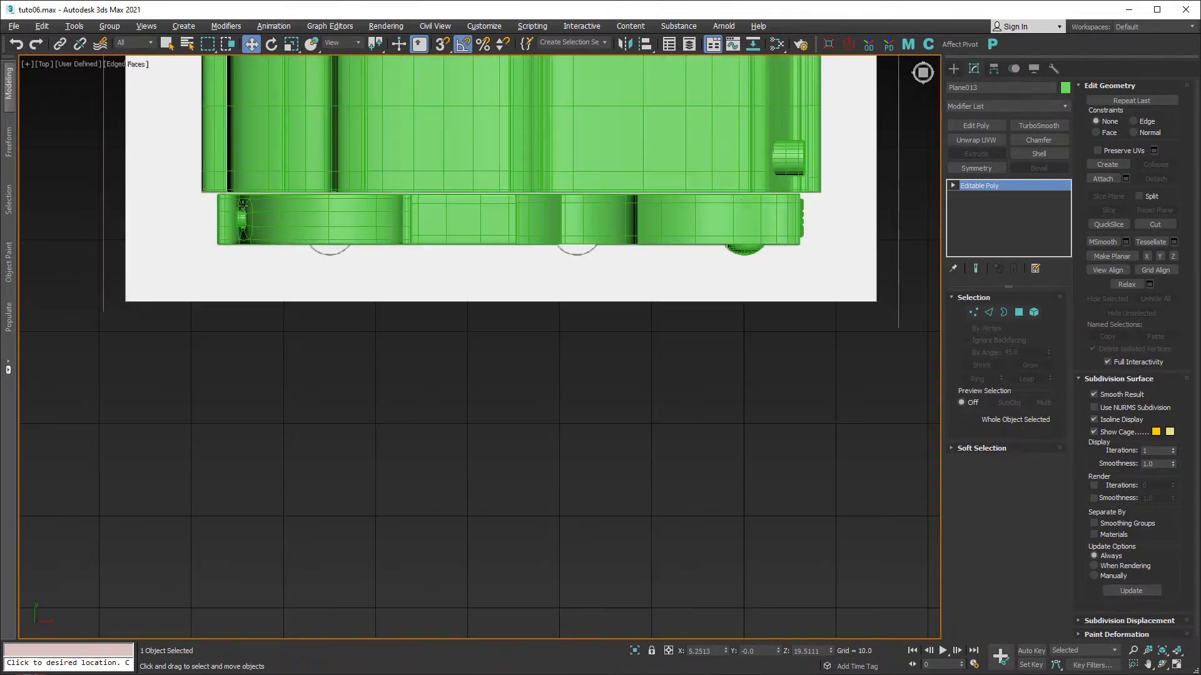
pyautogui.moveTo(737, 192); pyautogui.dragTo(431, 382, button='middle')
pyautogui.scroll(-5, 485, 388)
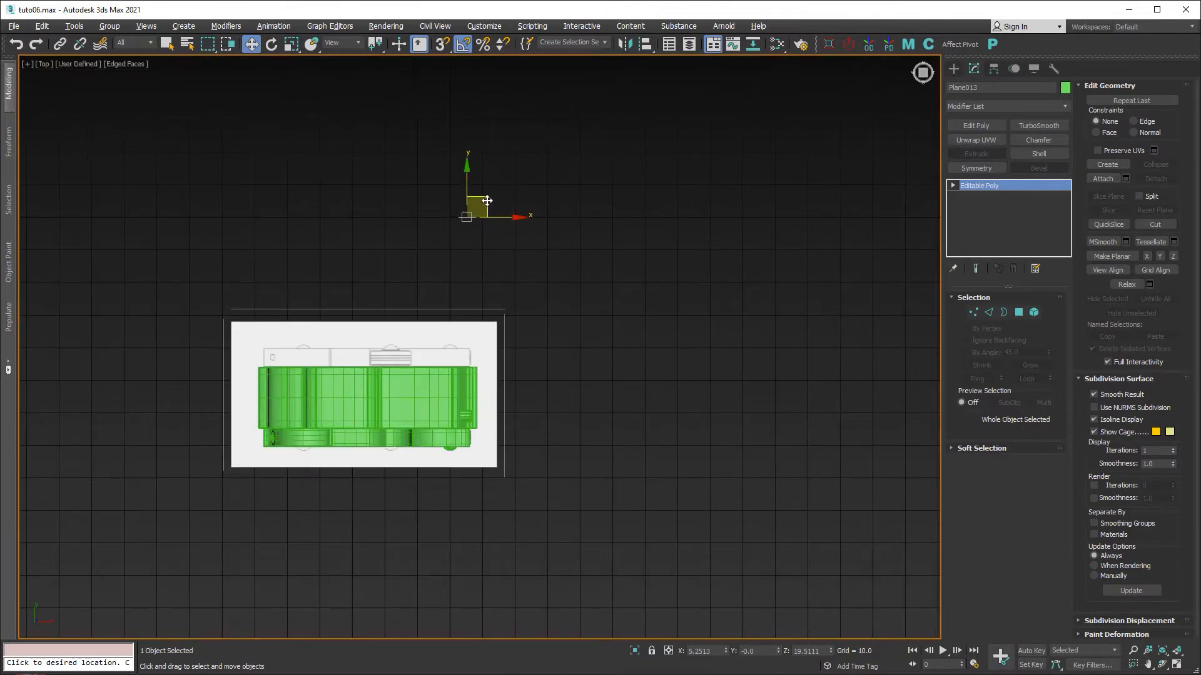
pyautogui.moveTo(491, 333); pyautogui.dragTo(475, 406)
pyautogui.scroll(6, 471, 434)
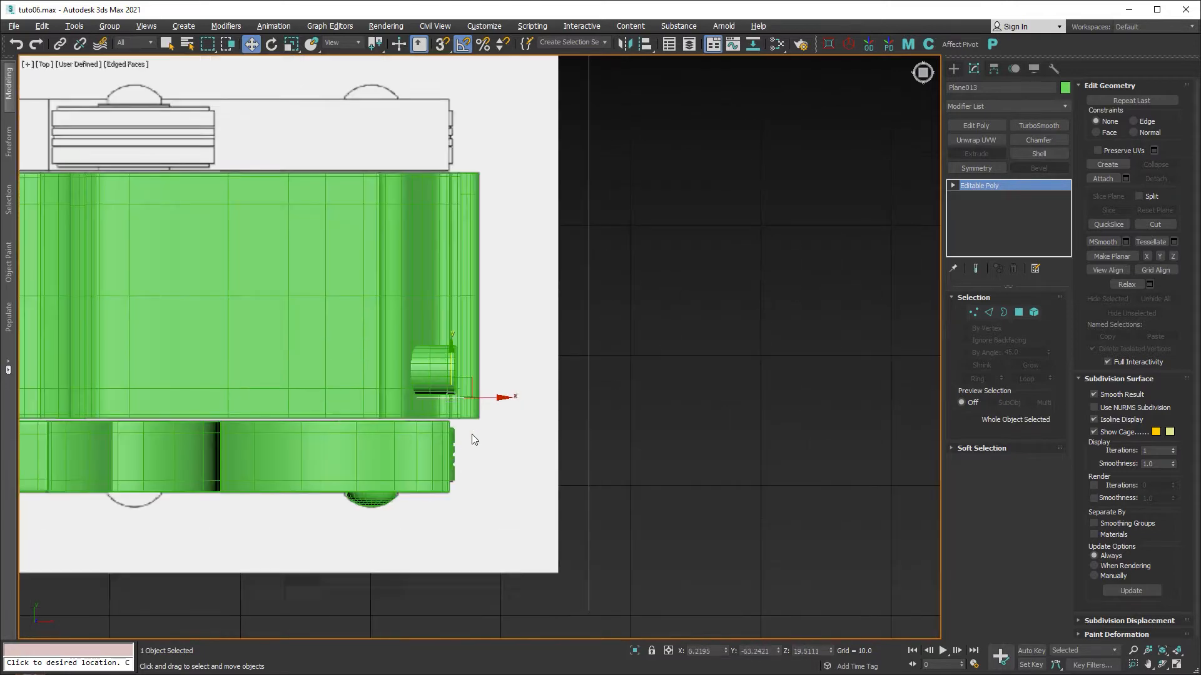
pyautogui.scroll(5, 472, 434)
pyautogui.moveTo(437, 254); pyautogui.dragTo(410, 359)
pyautogui.hotkey('alt', 'w')
pyautogui.hotkey('alt', 'w')
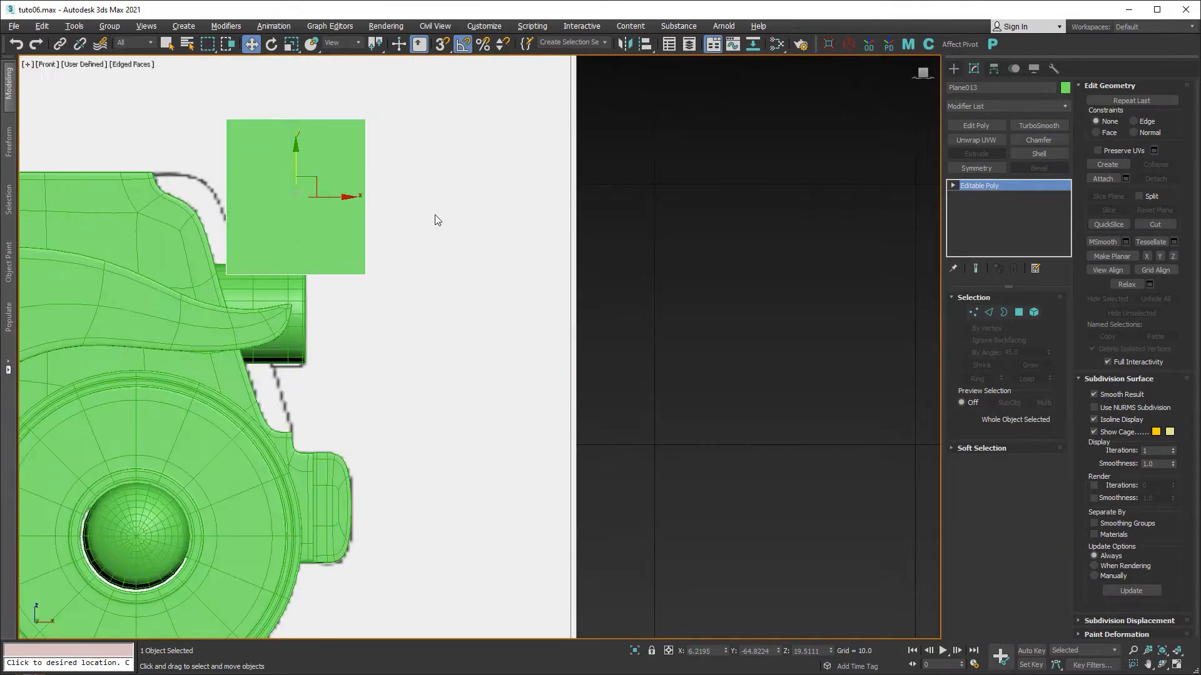
pyautogui.scroll(3, 579, 289)
pyautogui.moveTo(579, 290); pyautogui.dragTo(606, 431, button='middle')
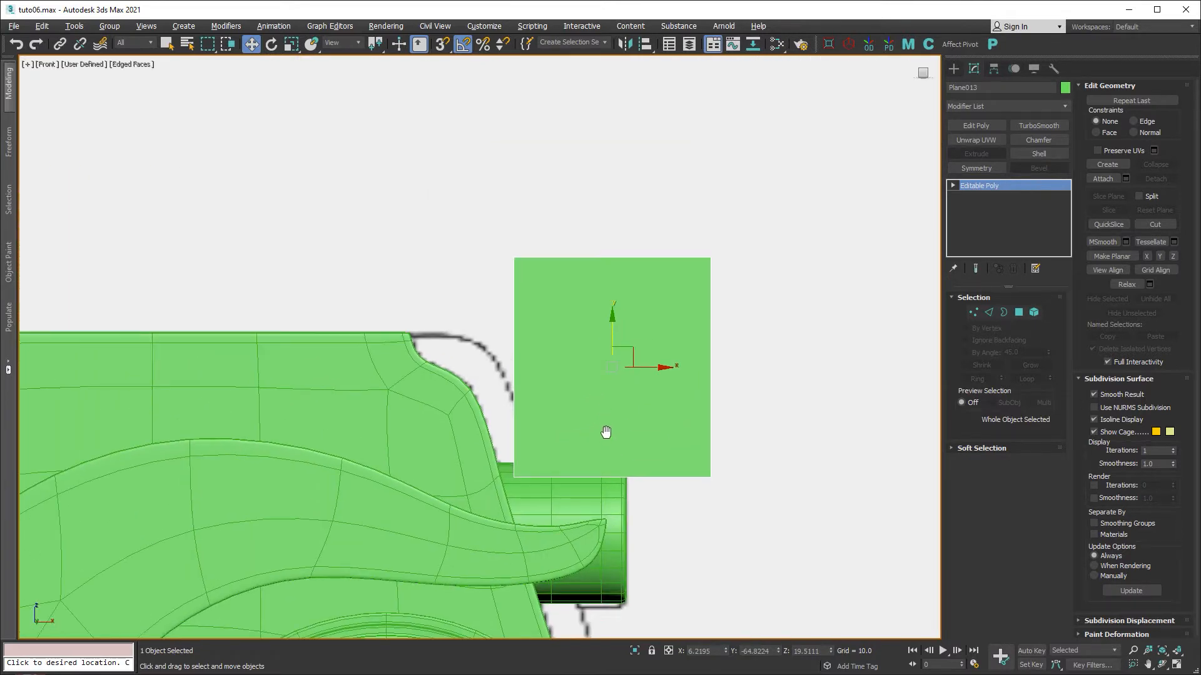
# Drag the plane's four corner vertices in onto the car body's top edge.
pyautogui.press('1')
pyautogui.click(516, 477)
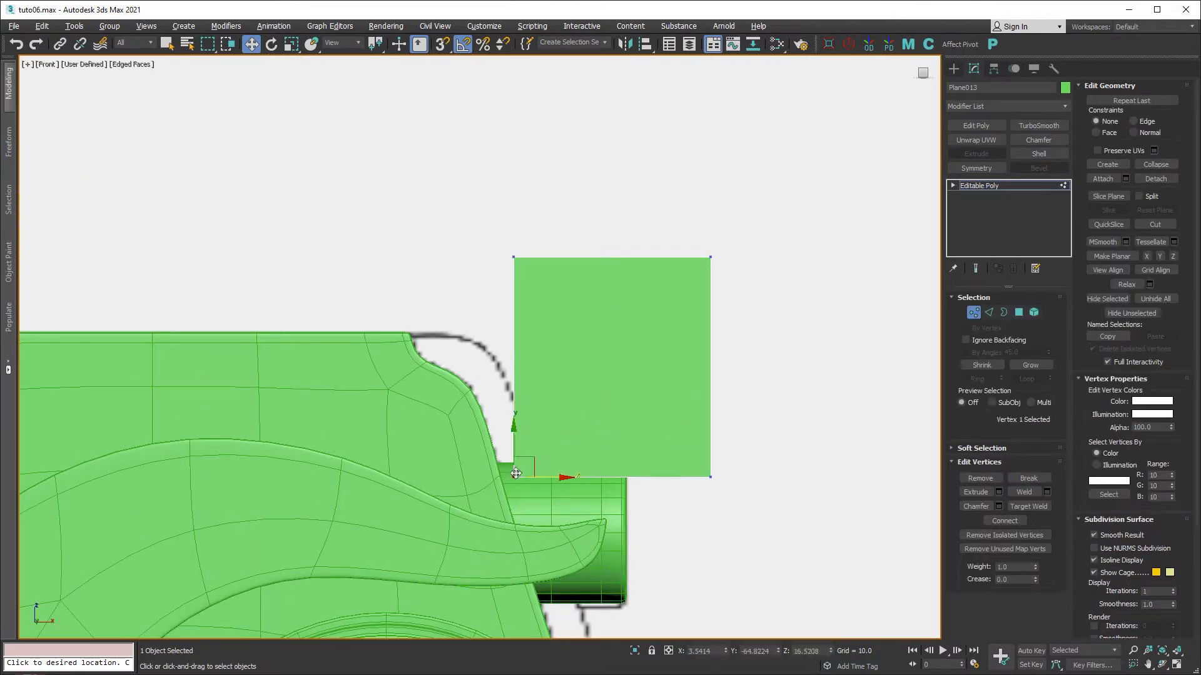
pyautogui.moveTo(515, 476); pyautogui.dragTo(449, 342)
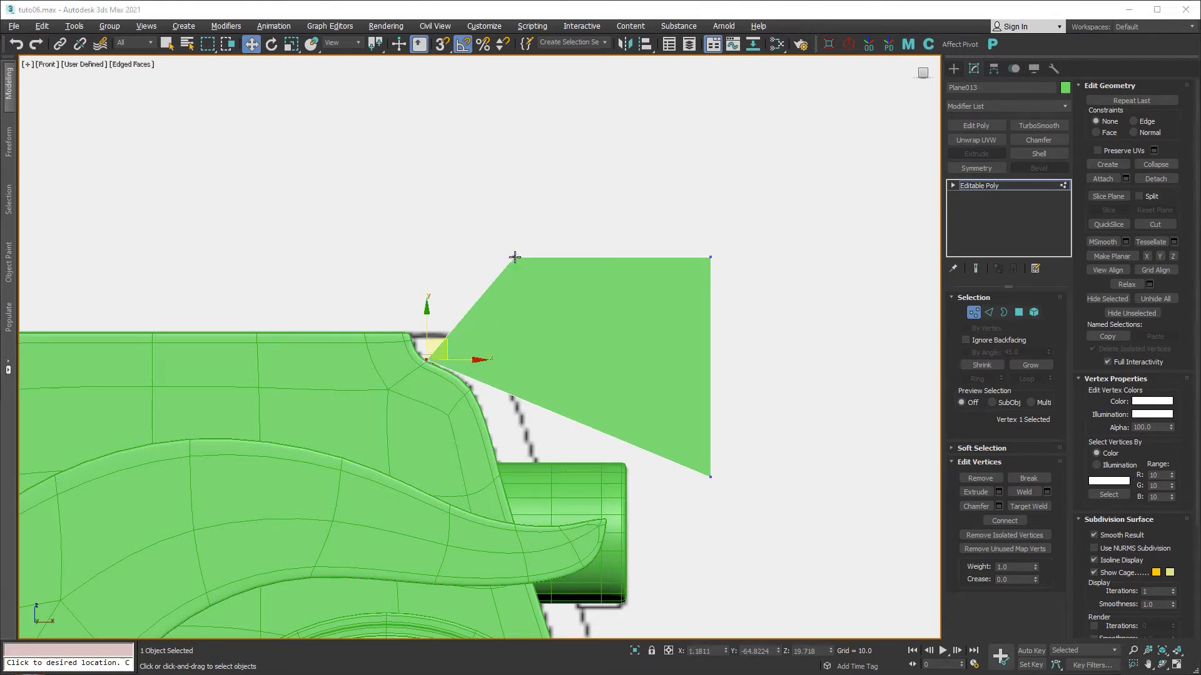
pyautogui.moveTo(515, 256); pyautogui.dragTo(411, 332)
pyautogui.moveTo(713, 260); pyautogui.dragTo(446, 331)
pyautogui.moveTo(714, 481); pyautogui.dragTo(451, 357)
pyautogui.scroll(3, 434, 351)
pyautogui.scroll(3, 435, 355)
pyautogui.moveTo(437, 354); pyautogui.dragTo(475, 372, button='middle')
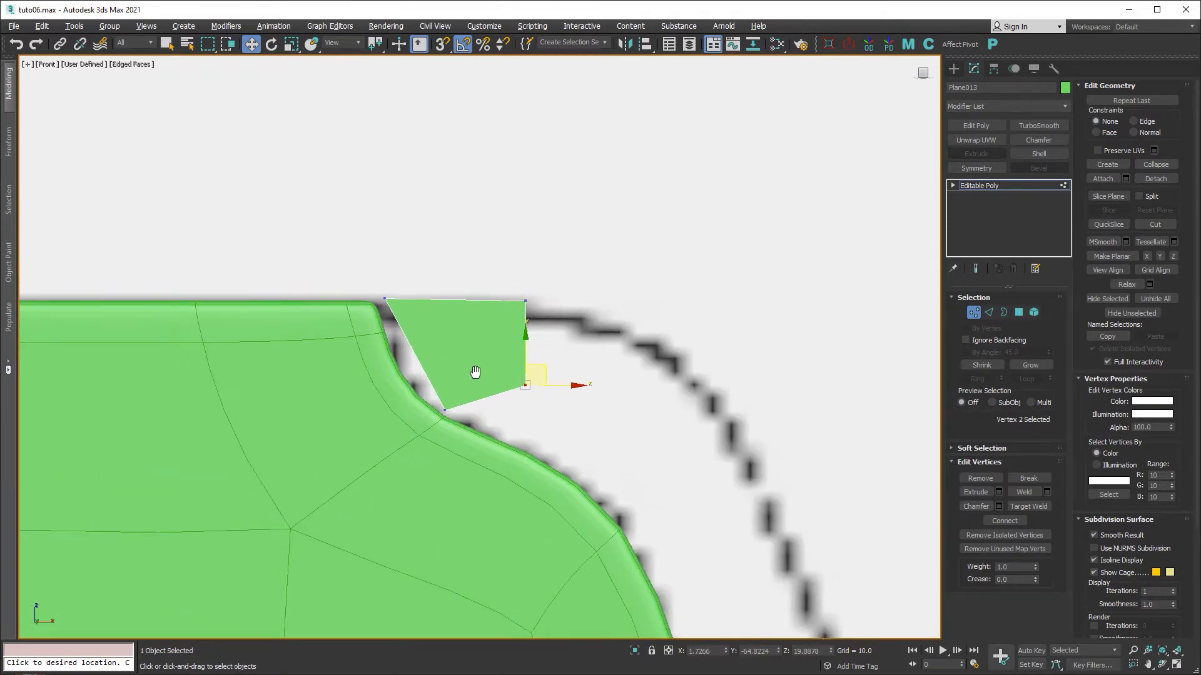
# Hide the body's TurboSmooth and snap the plane's corners to the raw body corner.
pyautogui.click(974, 313)
pyautogui.click(501, 458)
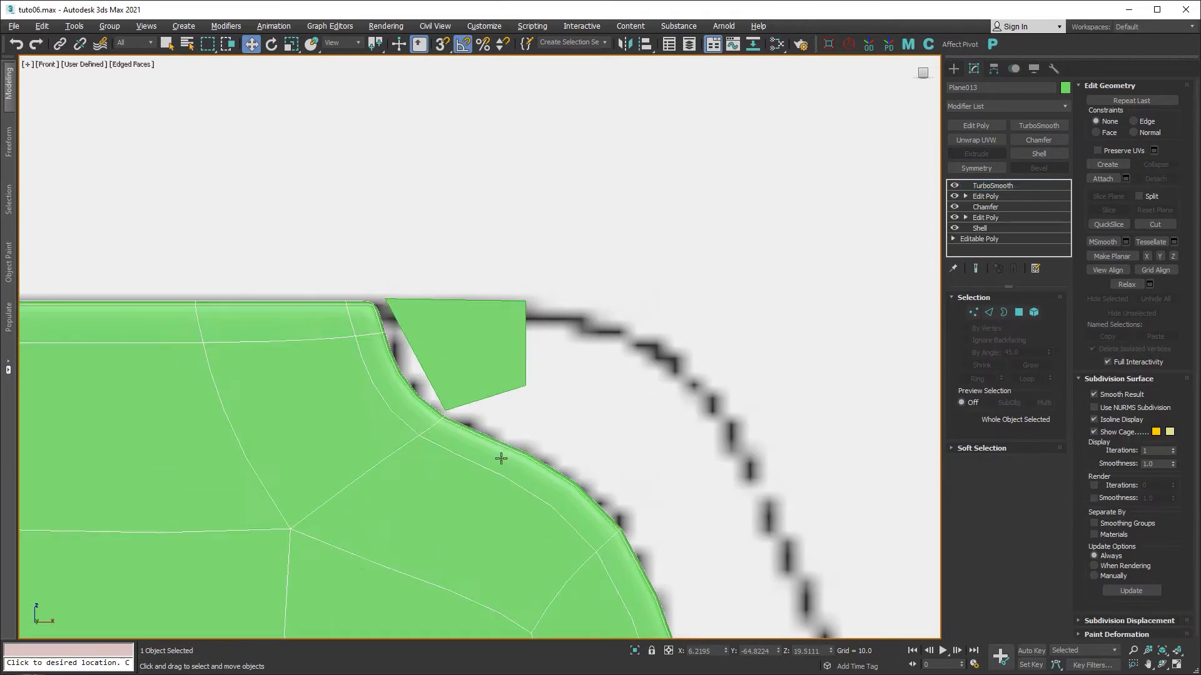
pyautogui.click(955, 186)
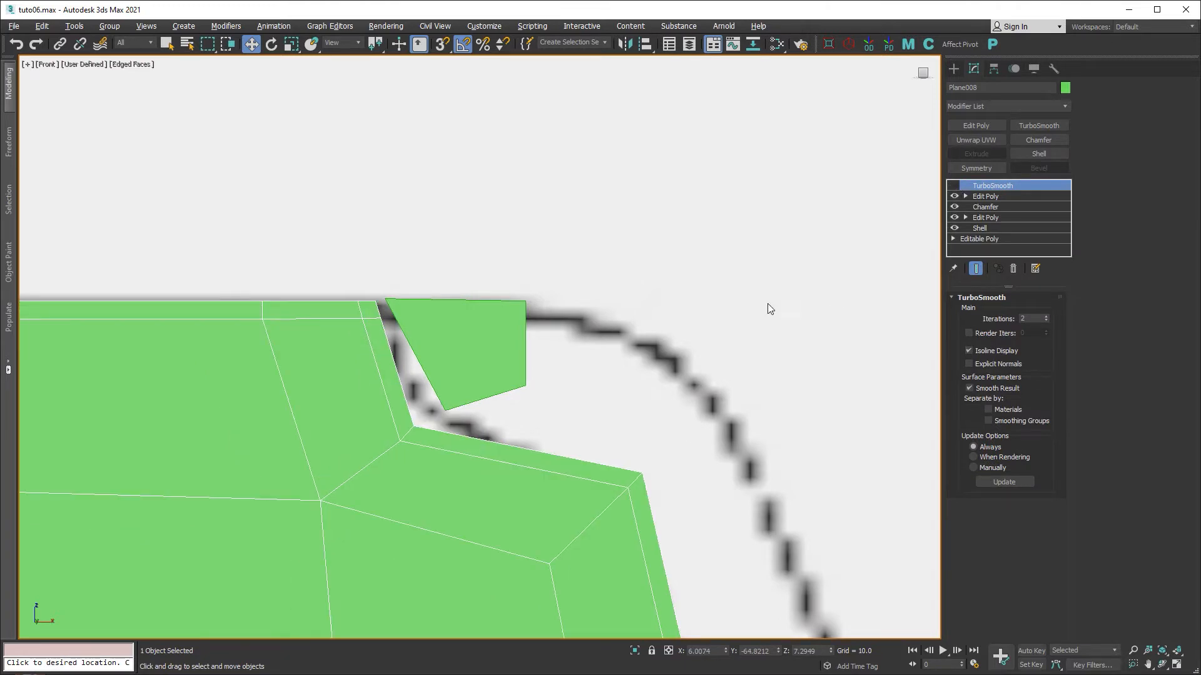
pyautogui.click(486, 352)
pyautogui.press('1')
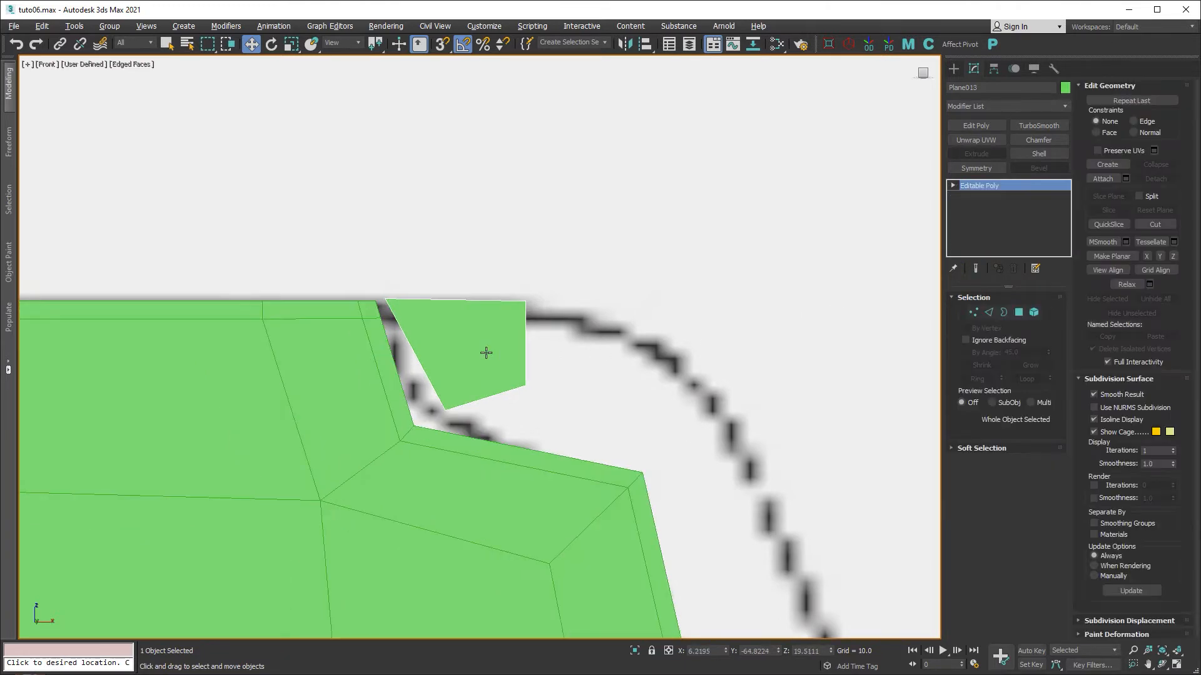
pyautogui.moveTo(449, 409); pyautogui.dragTo(413, 424)
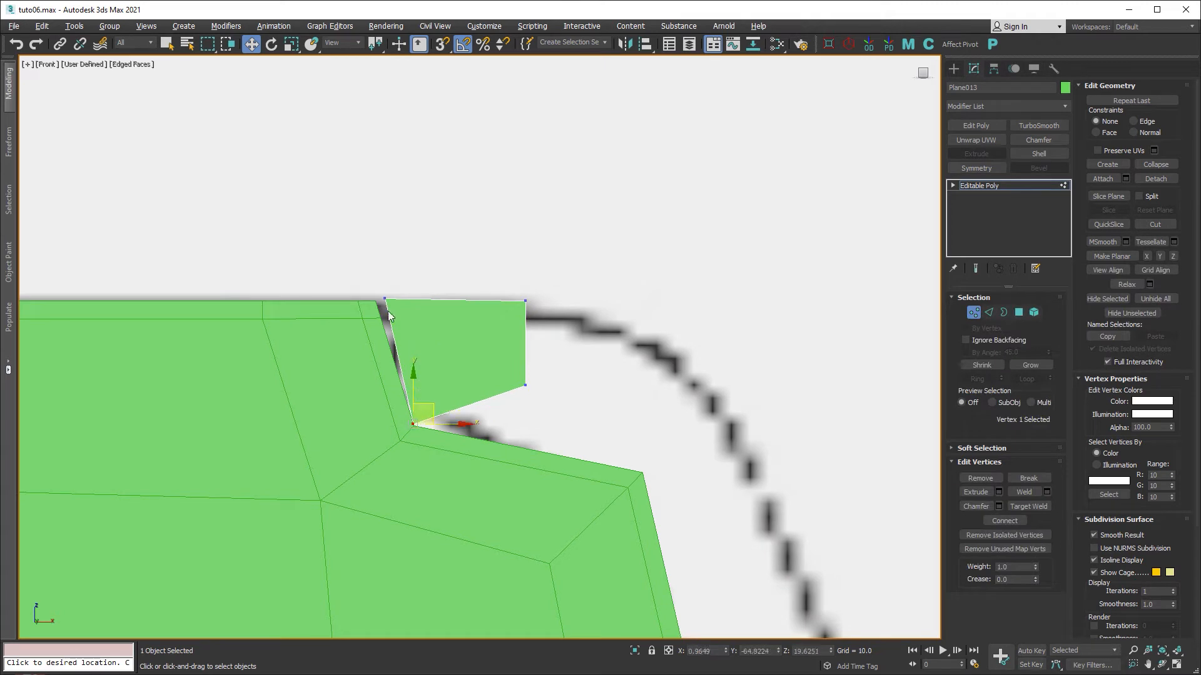
pyautogui.click(377, 301)
pyautogui.moveTo(377, 302); pyautogui.dragTo(377, 303)
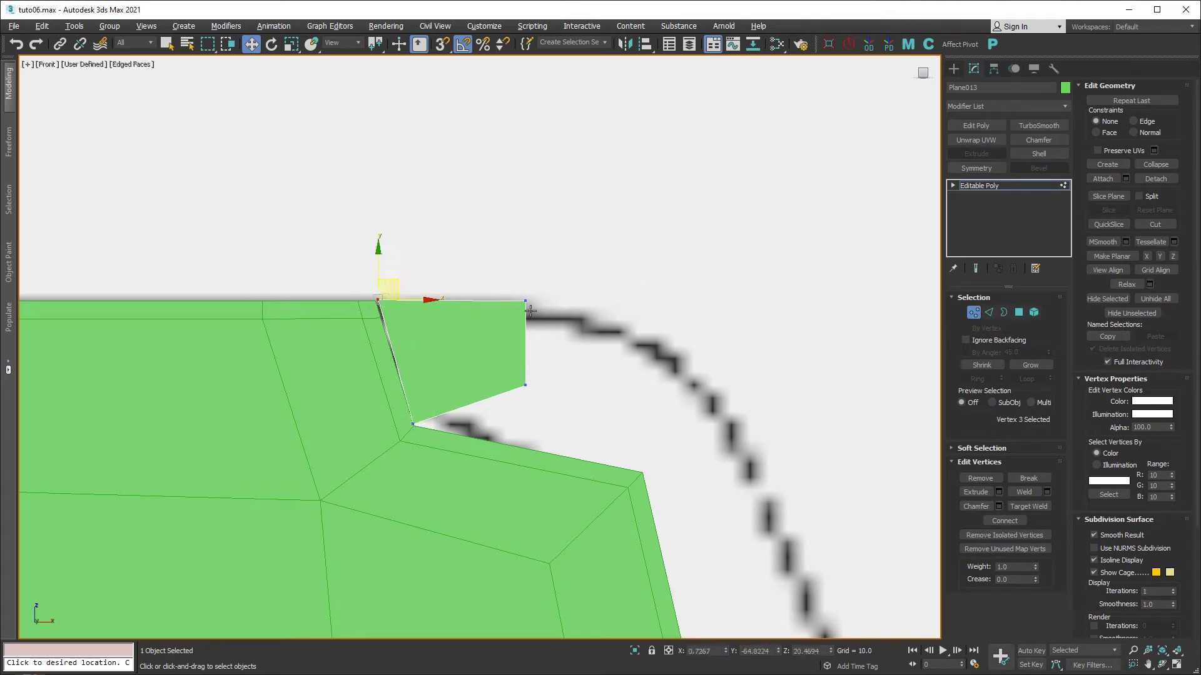
pyautogui.moveTo(526, 301); pyautogui.dragTo(529, 311)
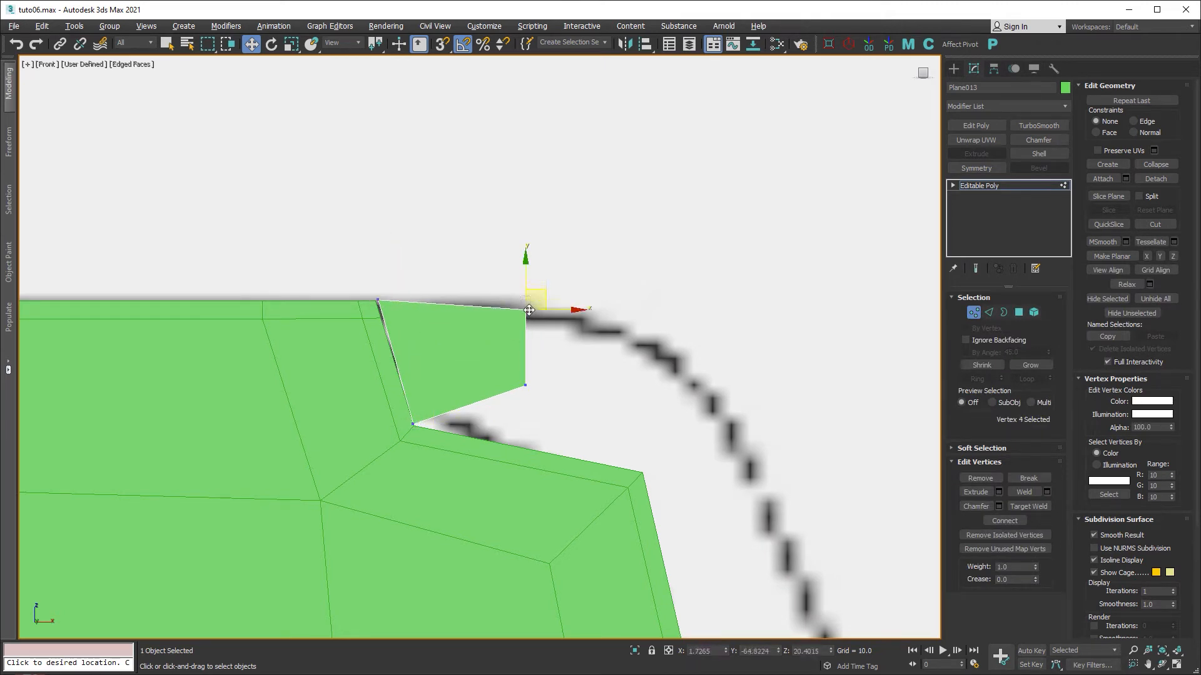
pyautogui.moveTo(526, 385); pyautogui.dragTo(513, 395)
# Extrude the piece's right and bottom edges outward and tuck the new corners along the outline.
pyautogui.press('2')
pyautogui.click(518, 359)
pyautogui.keyDown('ctrl'); pyautogui.click(496, 399); pyautogui.keyUp('ctrl')
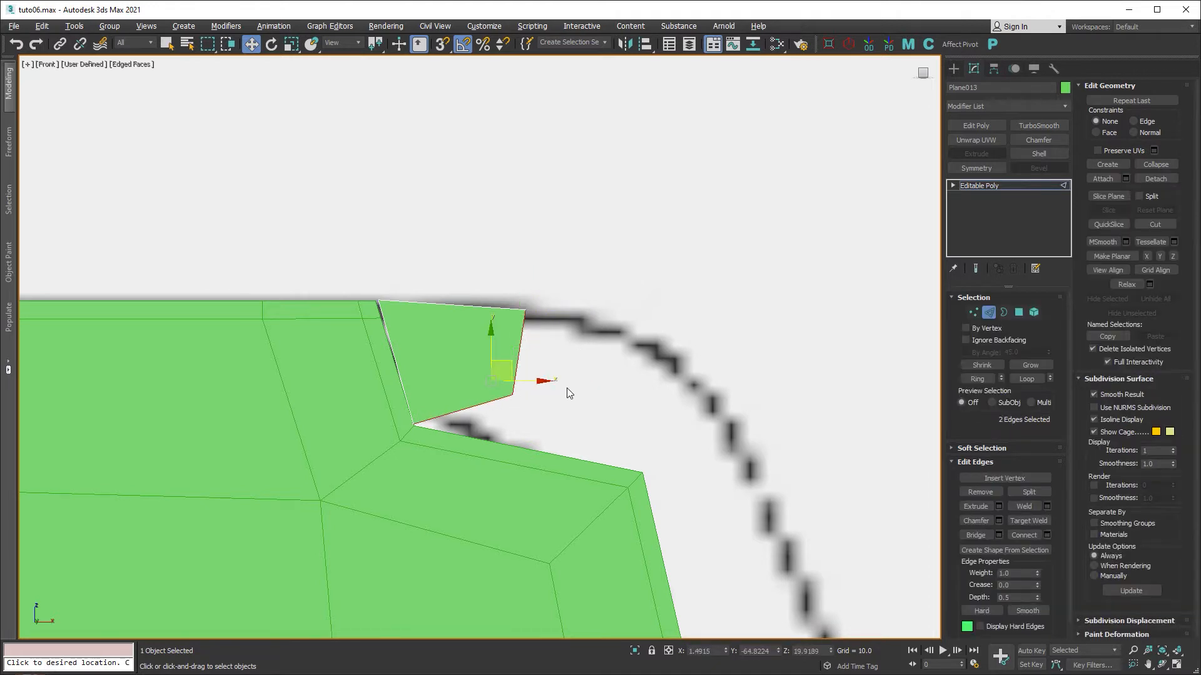
pyautogui.moveTo(567, 389); pyautogui.dragTo(395, 225, button='middle')
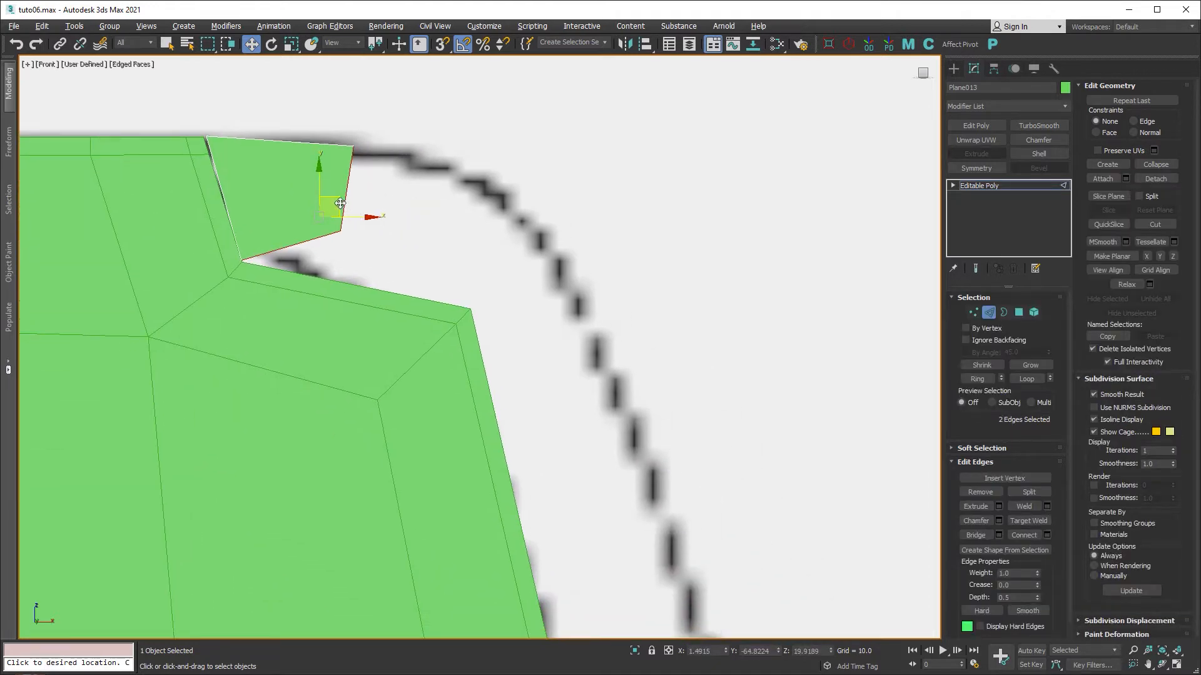
pyautogui.keyDown('shift'); pyautogui.moveTo(380, 219); pyautogui.dragTo(514, 271); pyautogui.keyUp('shift')
pyautogui.press('1')
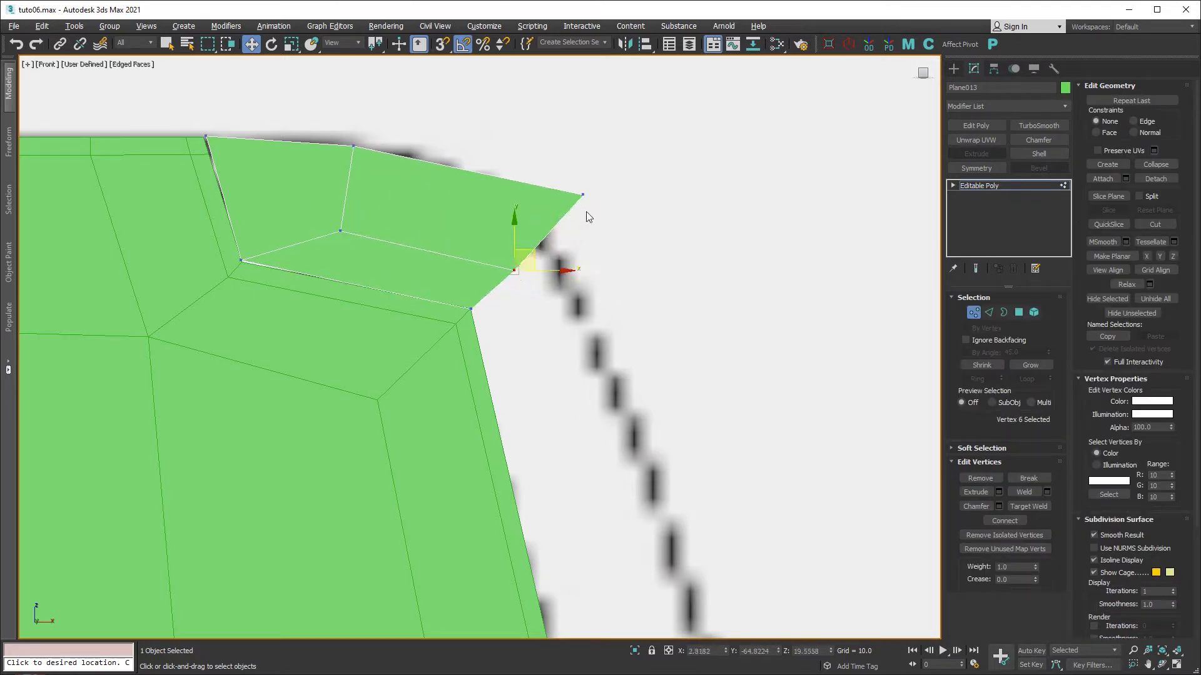
pyautogui.moveTo(582, 195); pyautogui.dragTo(535, 193)
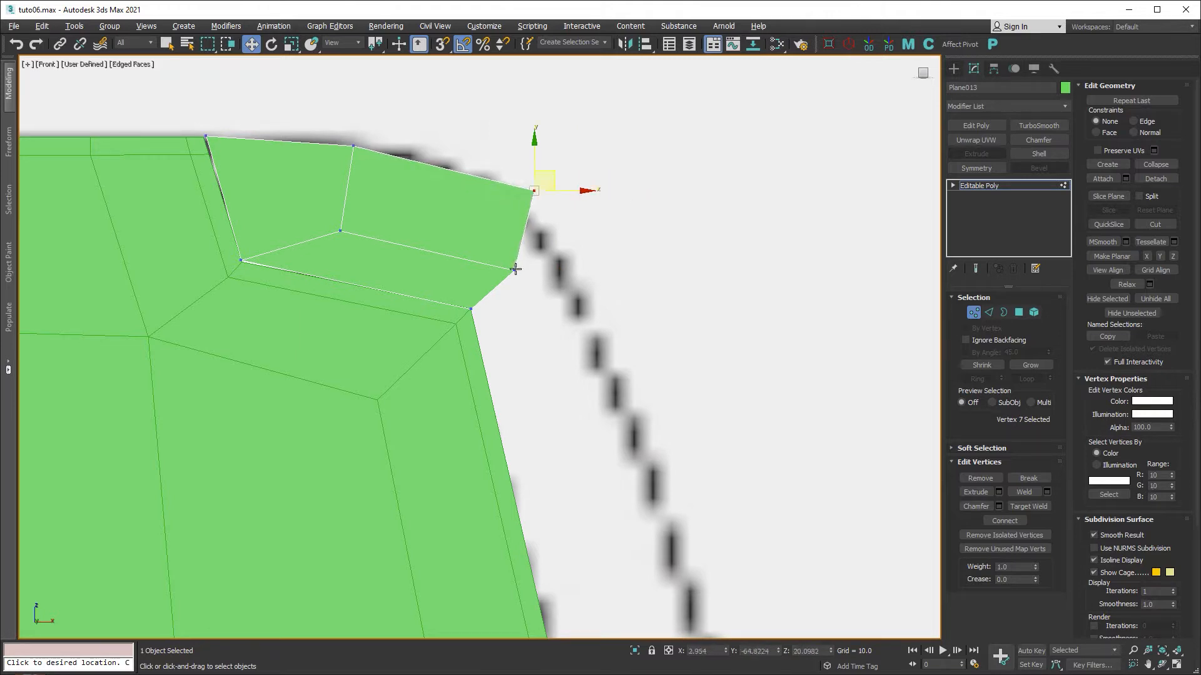
pyautogui.moveTo(514, 268); pyautogui.dragTo(510, 252)
pyautogui.scroll(-2, 477, 254)
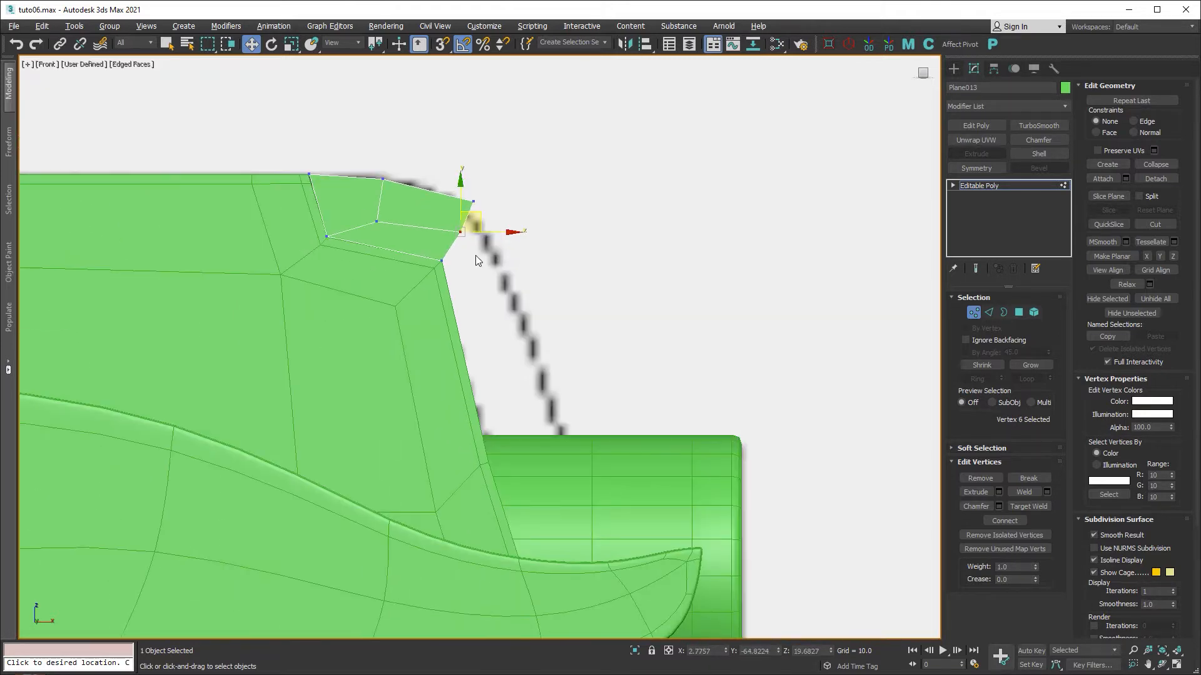
# Extrude a strip down along the car's front outline in three stages.
pyautogui.press('2')
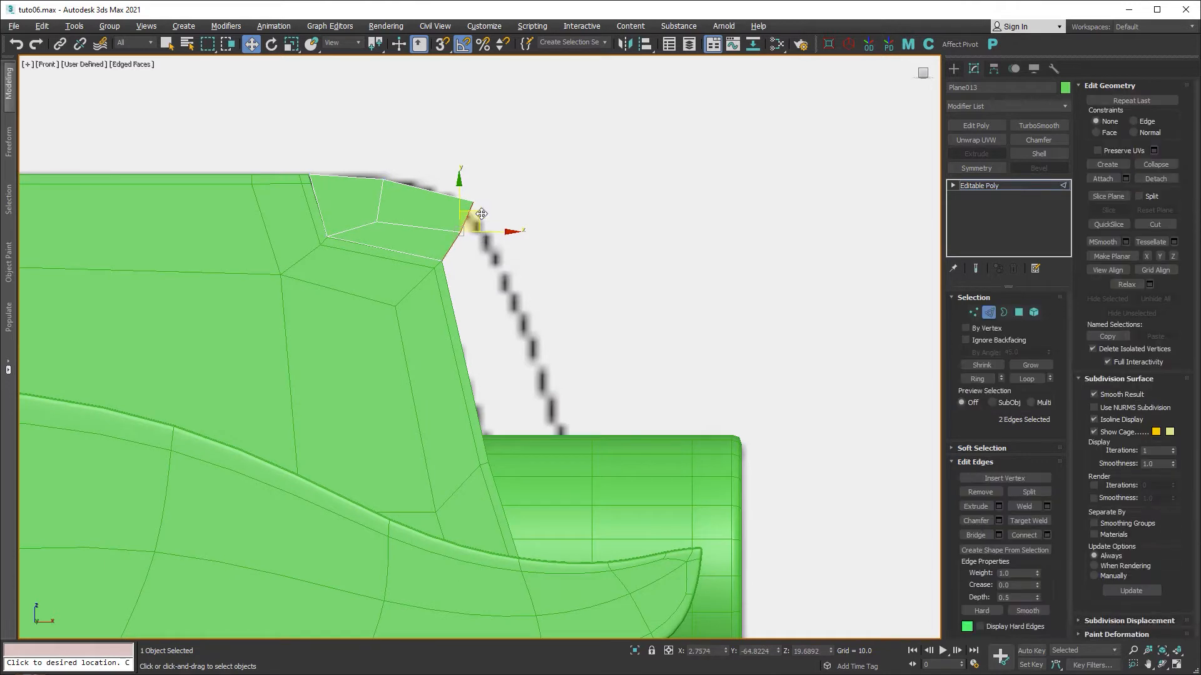
pyautogui.keyDown('shift'); pyautogui.moveTo(481, 214); pyautogui.dragTo(574, 519); pyautogui.keyUp('shift')
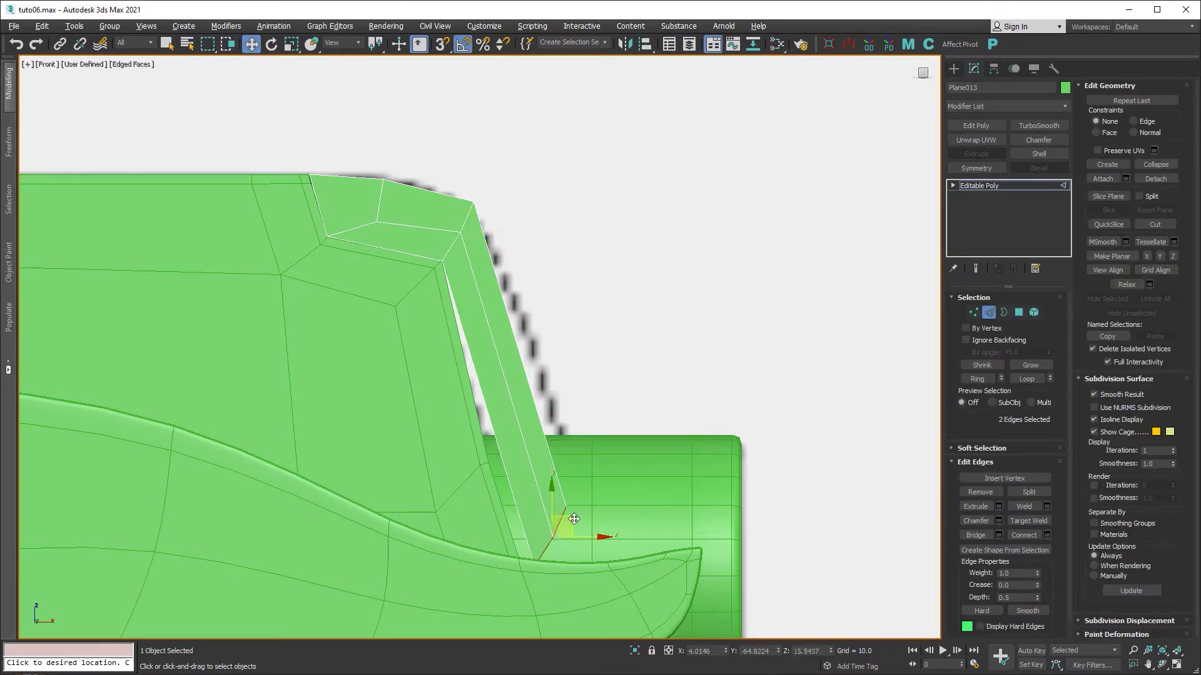
pyautogui.moveTo(574, 519); pyautogui.dragTo(449, 186, button='middle')
pyautogui.keyDown('shift'); pyautogui.moveTo(474, 314); pyautogui.dragTo(521, 503); pyautogui.keyUp('shift')
pyautogui.moveTo(555, 461); pyautogui.dragTo(532, 318, button='middle')
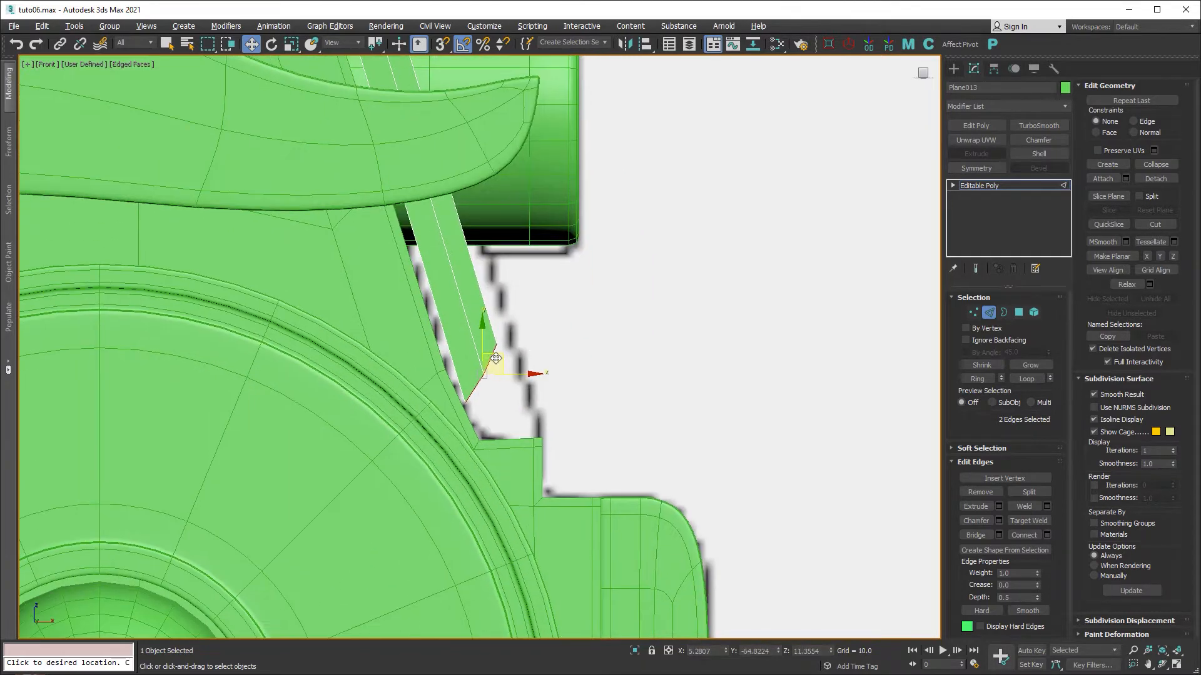
pyautogui.keyDown('shift'); pyautogui.moveTo(496, 359); pyautogui.dragTo(513, 397); pyautogui.keyUp('shift')
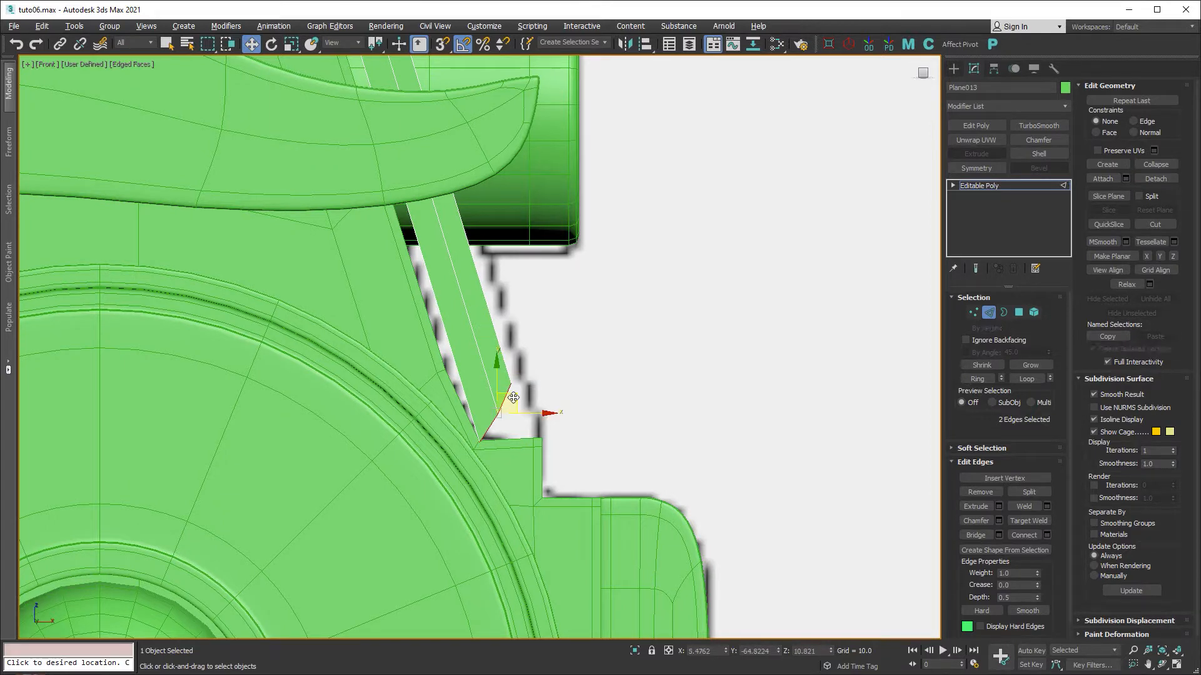
# Pull the strip's lower-end corner vertex down-right to widen the end.
pyautogui.press('1')
pyautogui.click(512, 383)
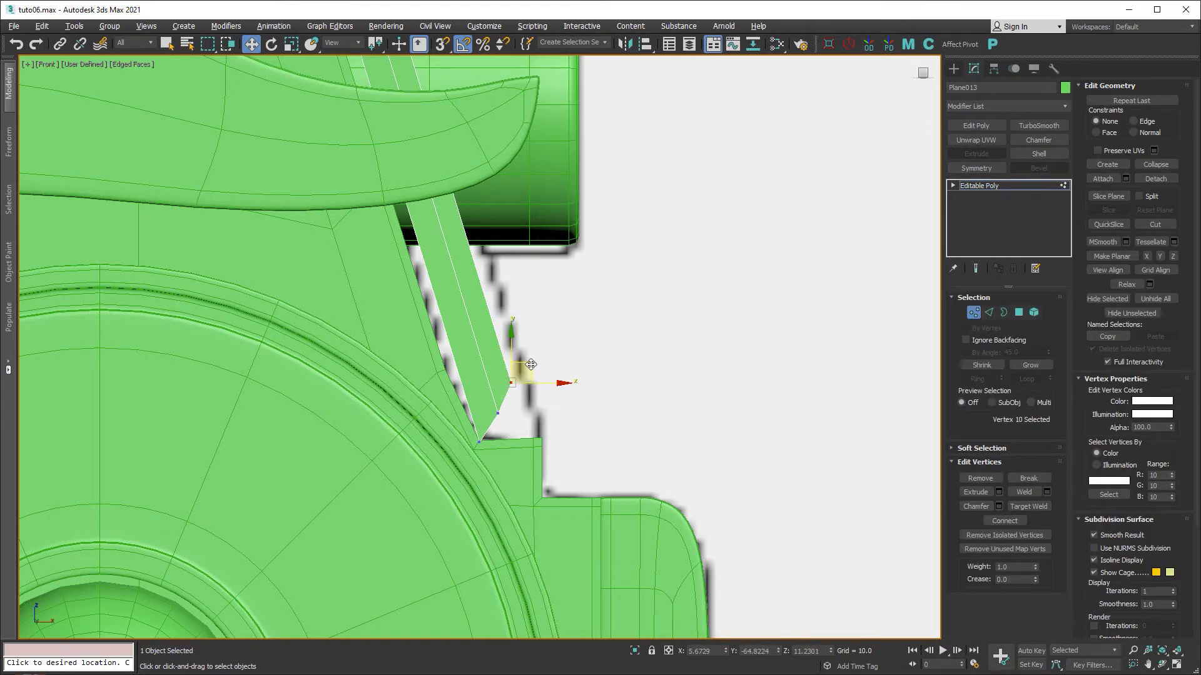
pyautogui.moveTo(531, 365); pyautogui.dragTo(556, 395)
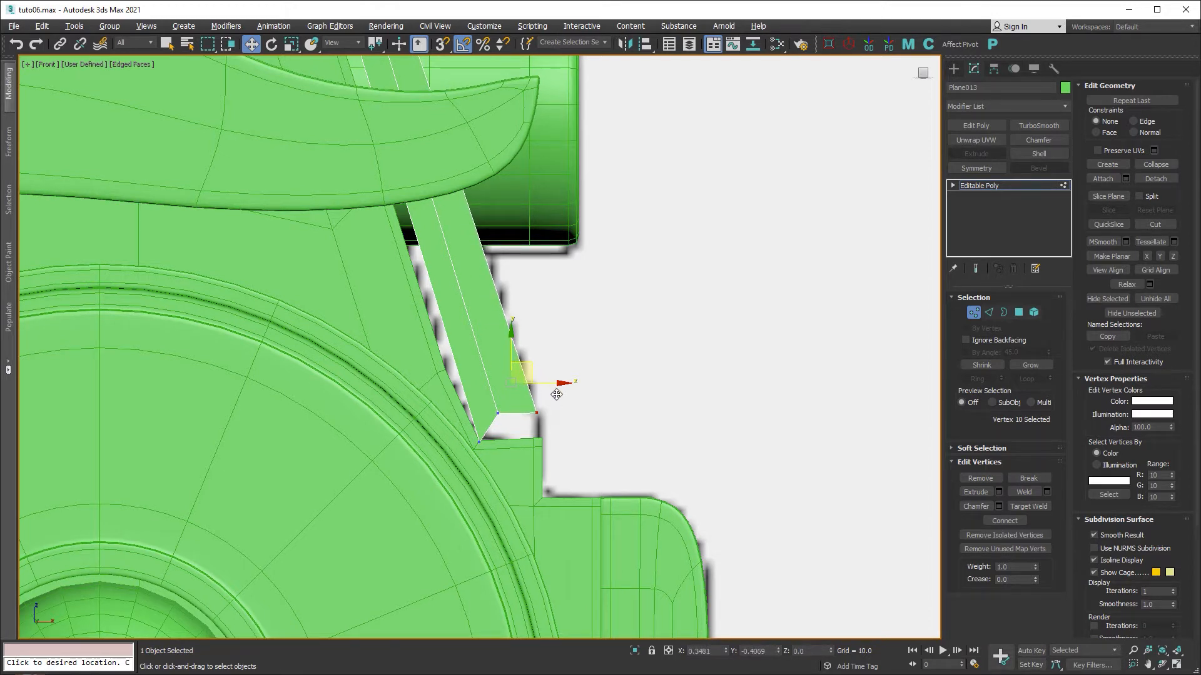
pyautogui.moveTo(557, 394); pyautogui.dragTo(546, 425)
# Target Weld the end face's right vertex onto the strip's corner.
pyautogui.press('2')
pyautogui.click(494, 423)
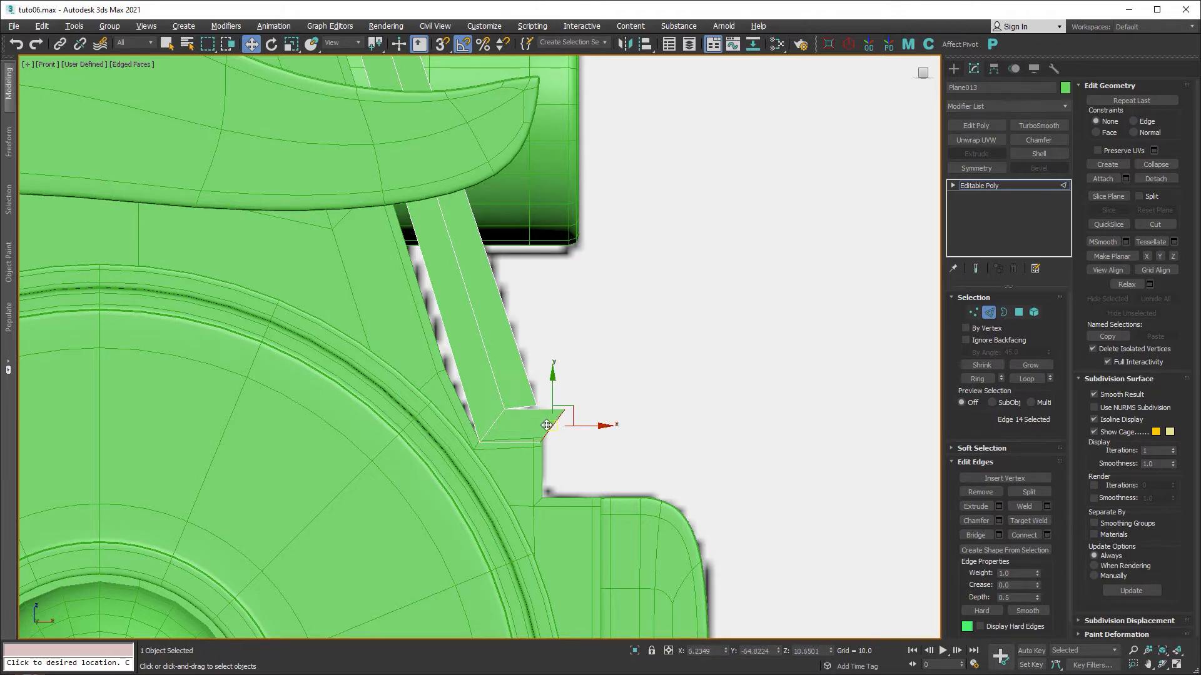
pyautogui.scroll(5, 547, 426)
pyautogui.press('1')
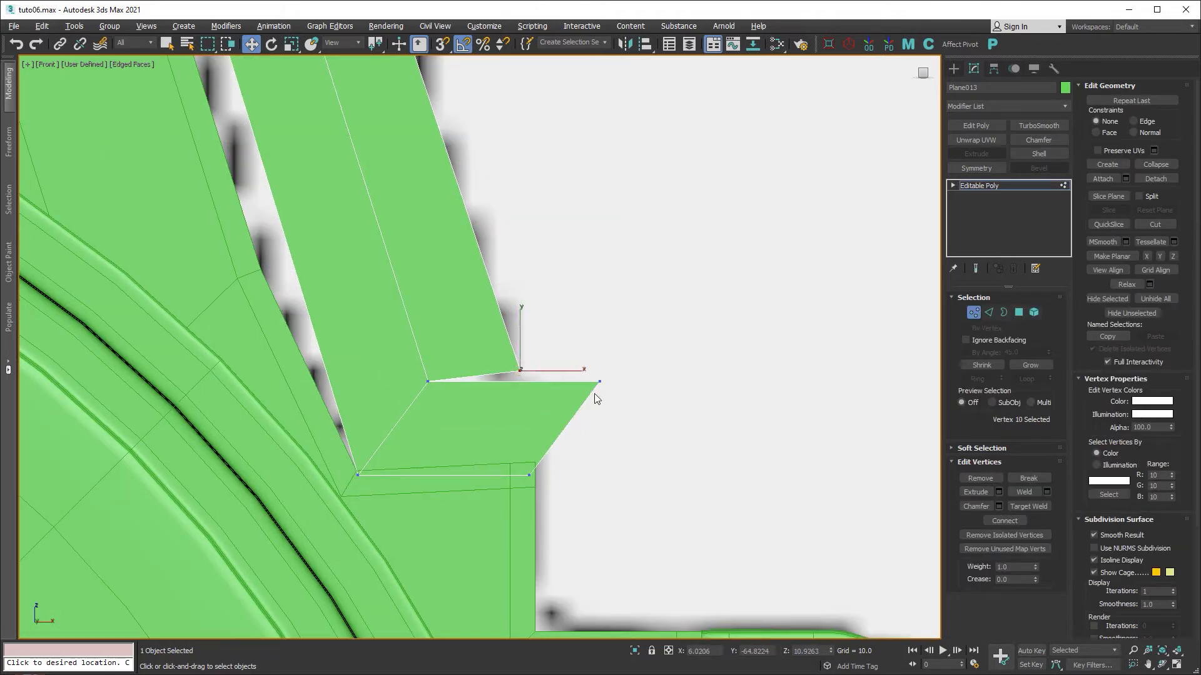
pyautogui.hotkey('ctrl', 'shift', 'w')
pyautogui.click(599, 381)
pyautogui.click(521, 370)
pyautogui.press('w')
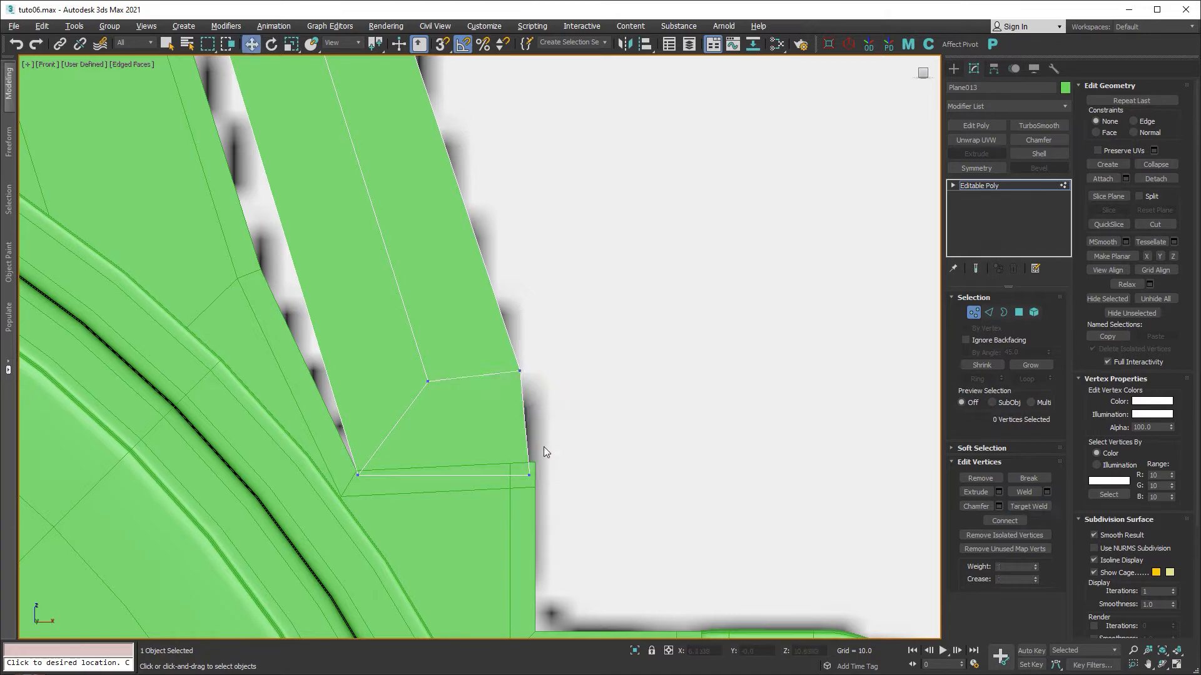
pyautogui.click(530, 464)
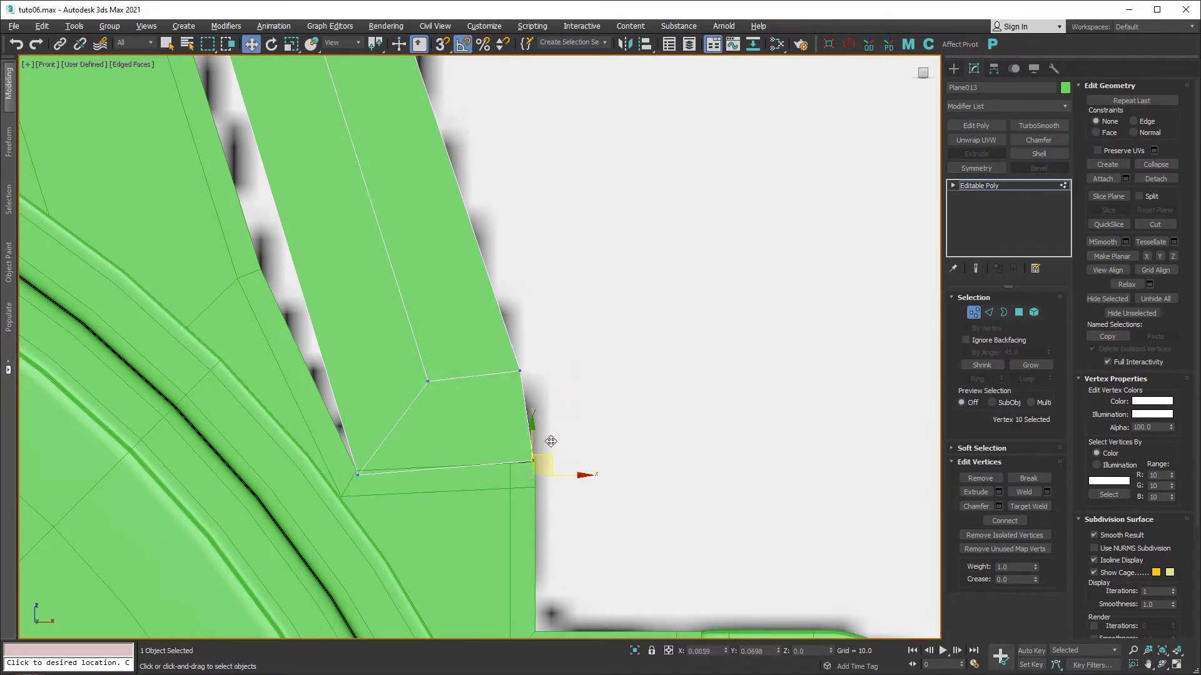
pyautogui.scroll(-5, 574, 463)
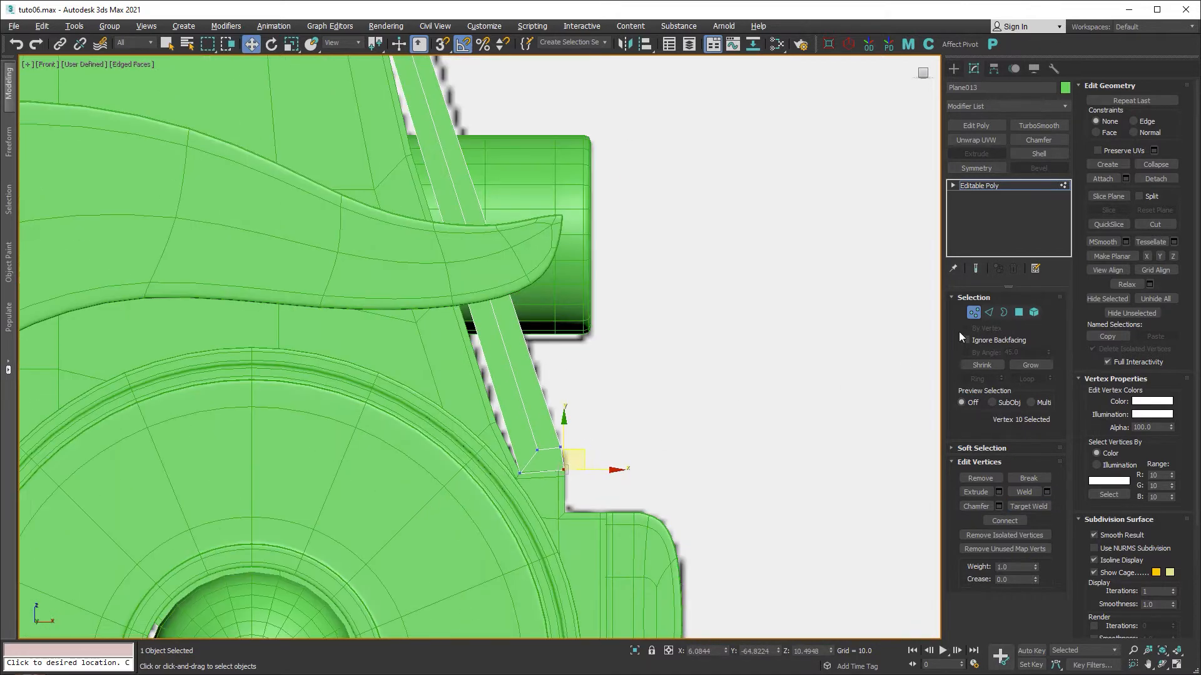
# Add TurboSmooth to the strip and turn the body panel's smoothing back on.
pyautogui.click(974, 314)
pyautogui.click(1038, 126)
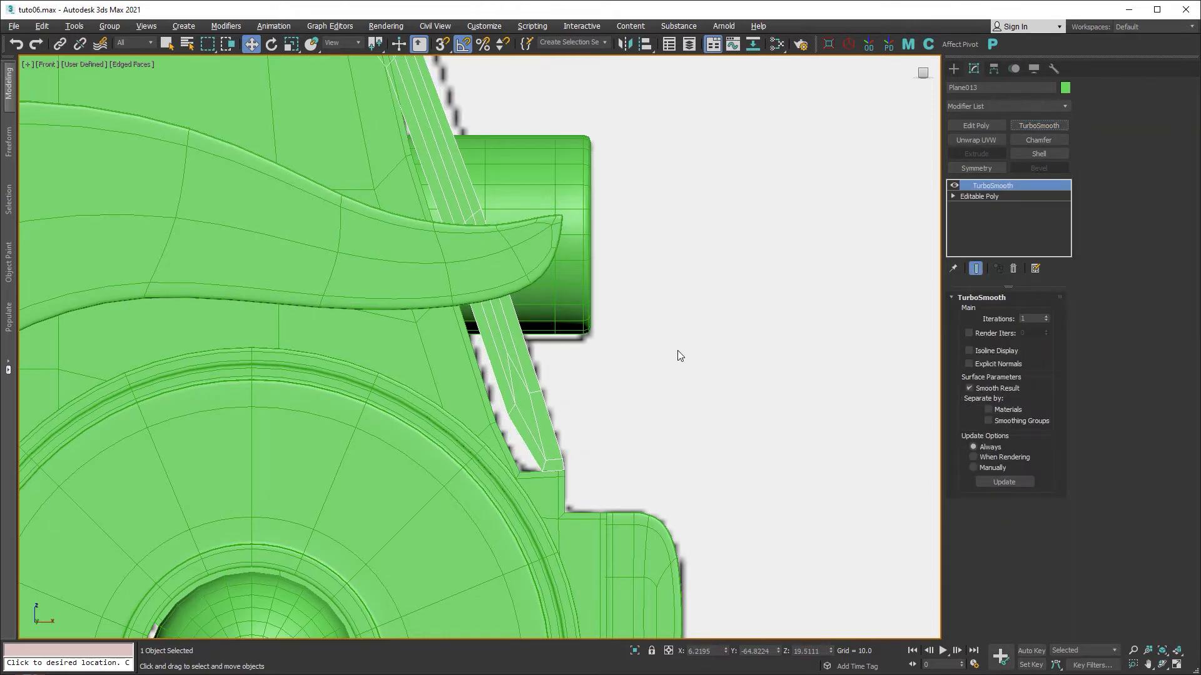
pyautogui.moveTo(636, 368); pyautogui.dragTo(651, 348, button='middle')
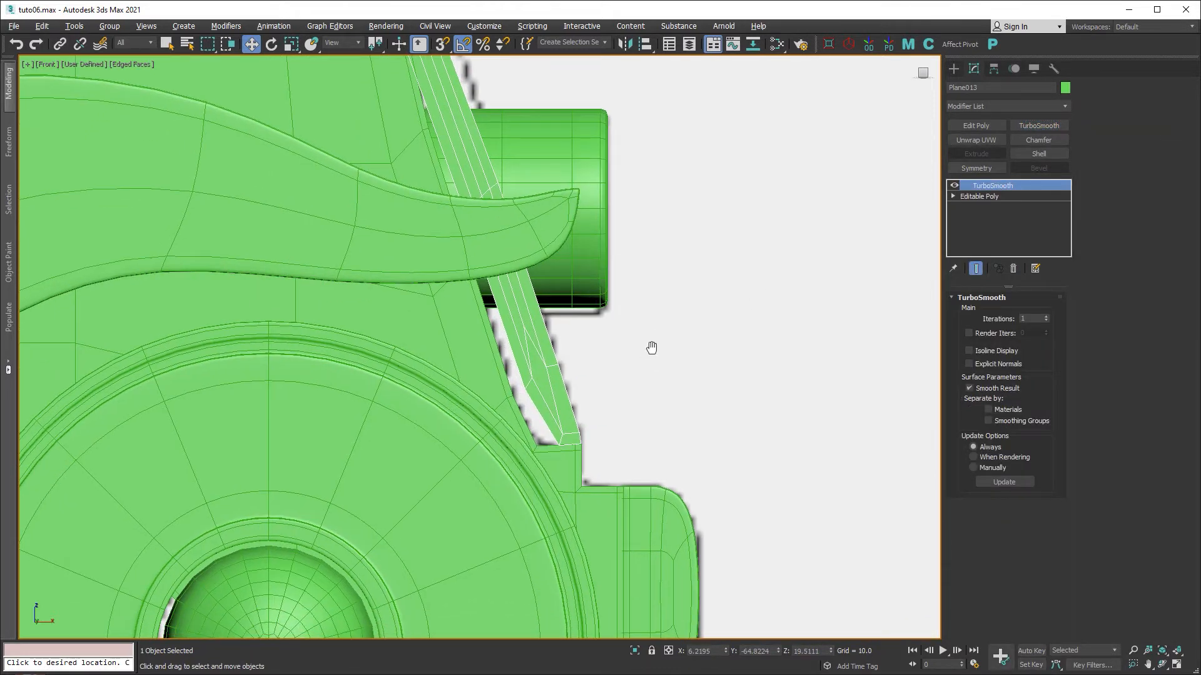
pyautogui.click(492, 369)
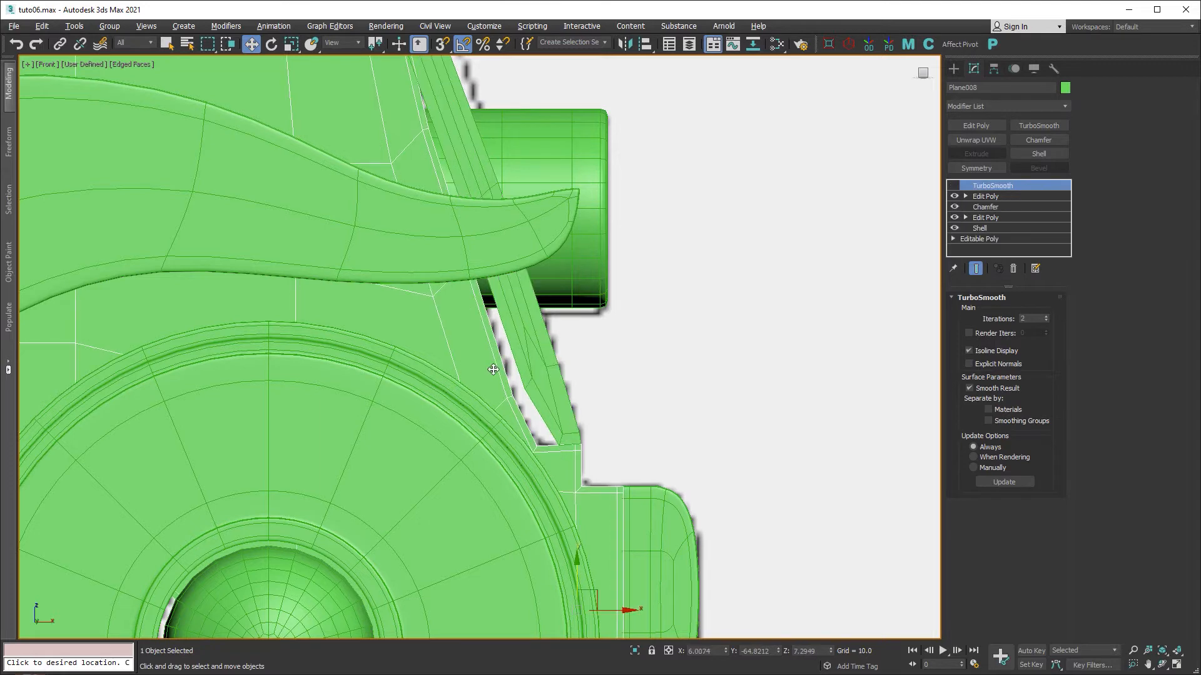
pyautogui.click(954, 186)
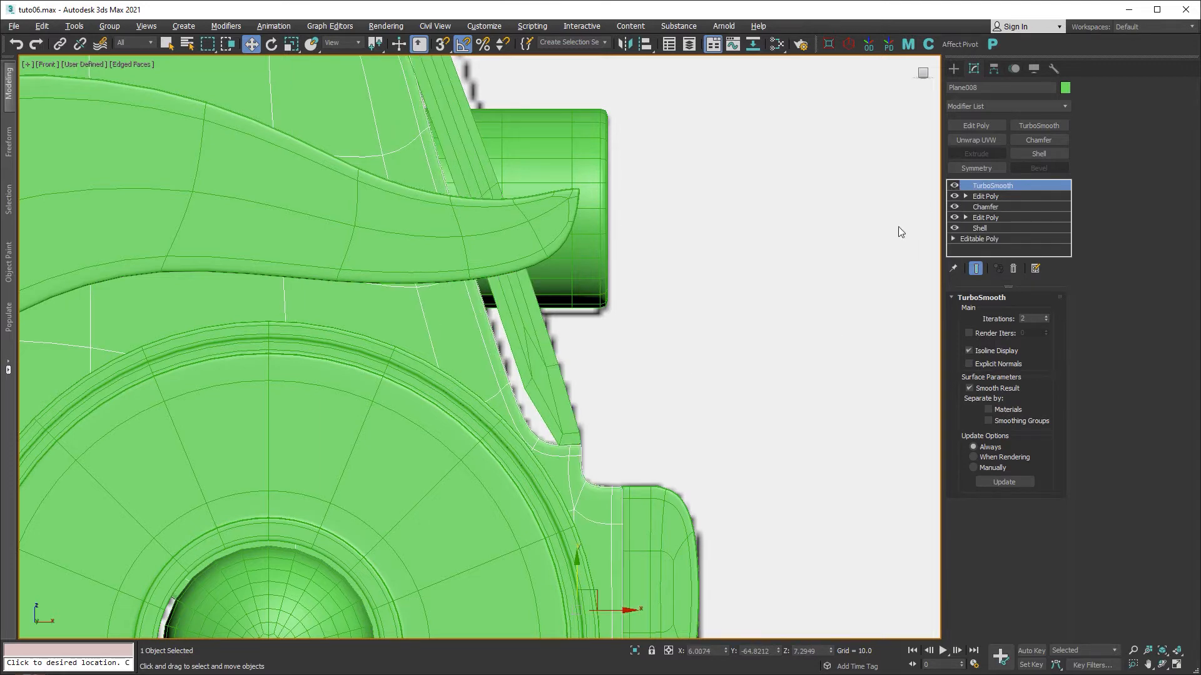
pyautogui.click(550, 377)
# Set the strip's TurboSmooth to 2 iterations with Isoline Display.
pyautogui.moveTo(573, 329); pyautogui.dragTo(653, 554, button='middle')
pyautogui.scroll(-3, 528, 365)
pyautogui.scroll(3, 509, 293)
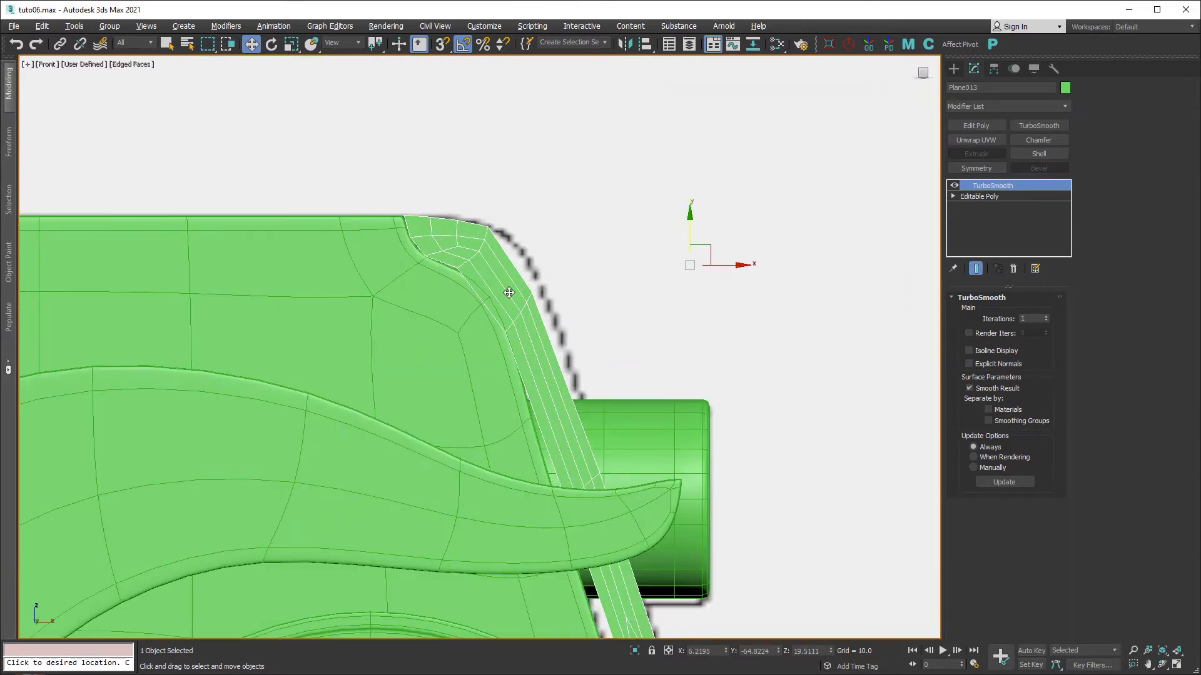
pyautogui.scroll(2, 509, 293)
pyautogui.moveTo(509, 293); pyautogui.dragTo(512, 334, button='middle')
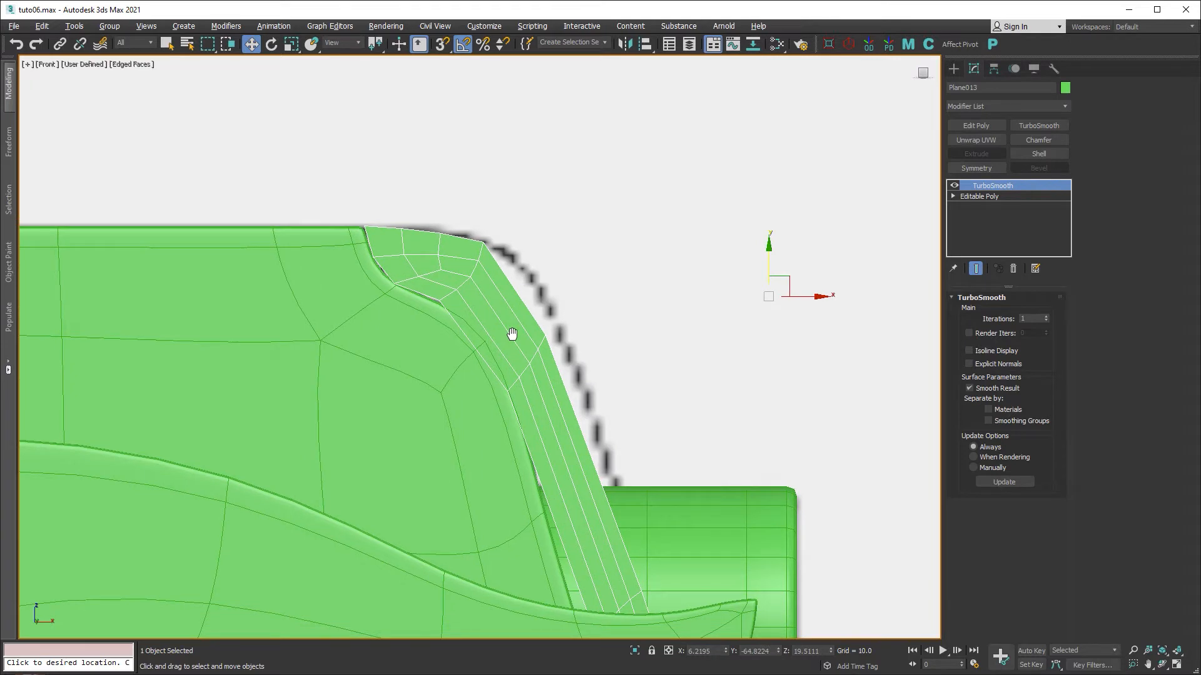
pyautogui.click(1046, 317)
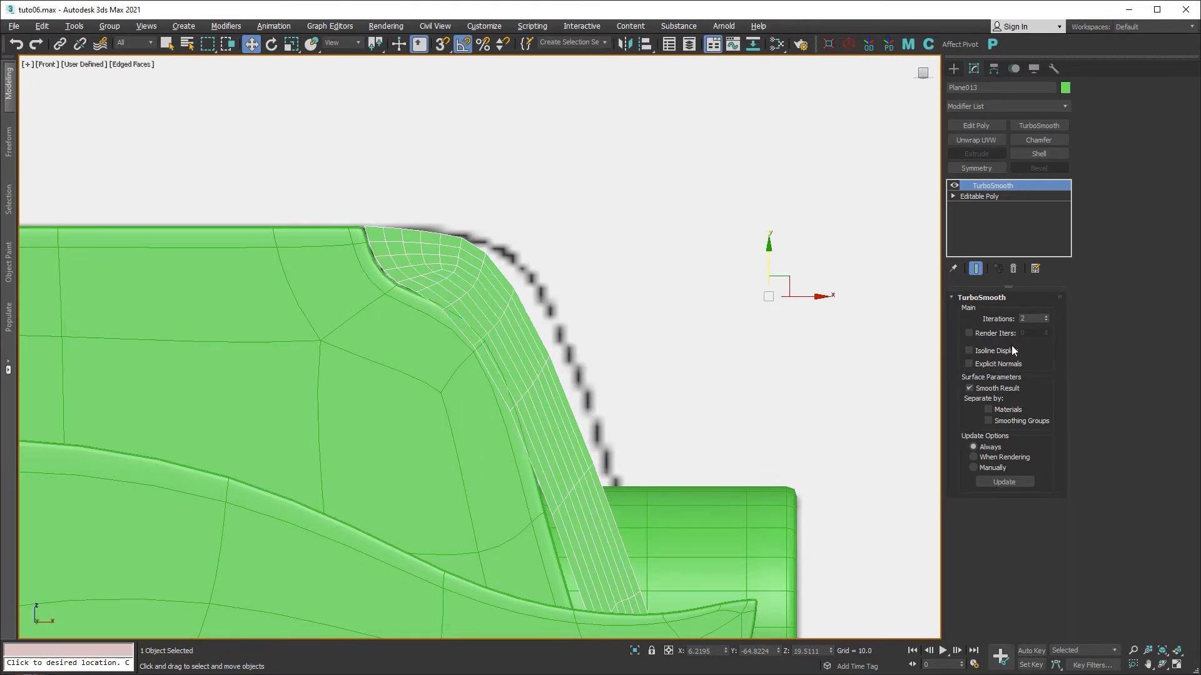
pyautogui.click(992, 350)
# With Show End Result on, reshape the cage vertices at the strip's top corner.
pyautogui.click(977, 198)
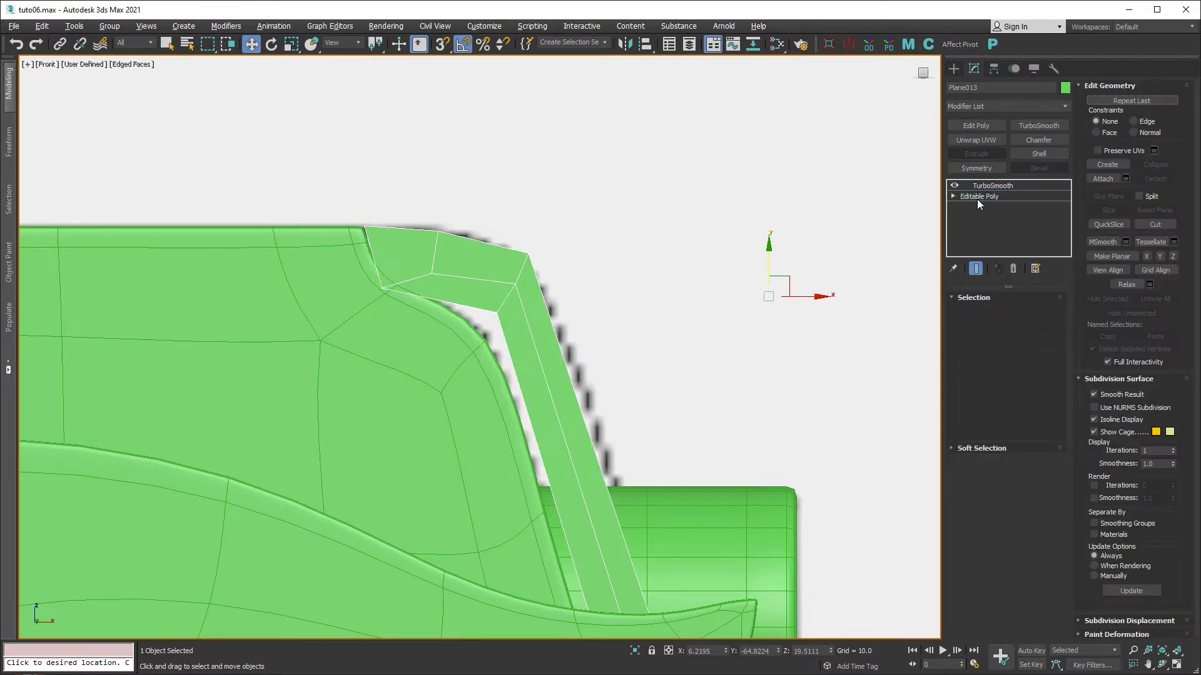
pyautogui.click(976, 268)
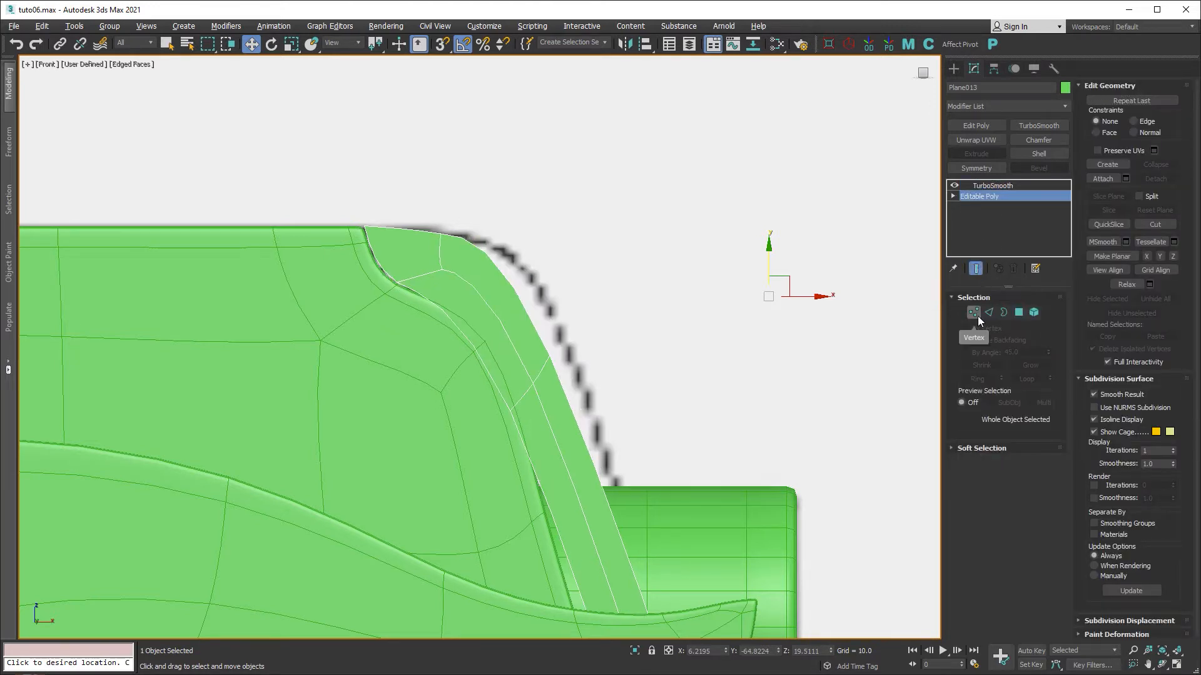
pyautogui.click(974, 313)
pyautogui.moveTo(562, 235); pyautogui.dragTo(493, 336)
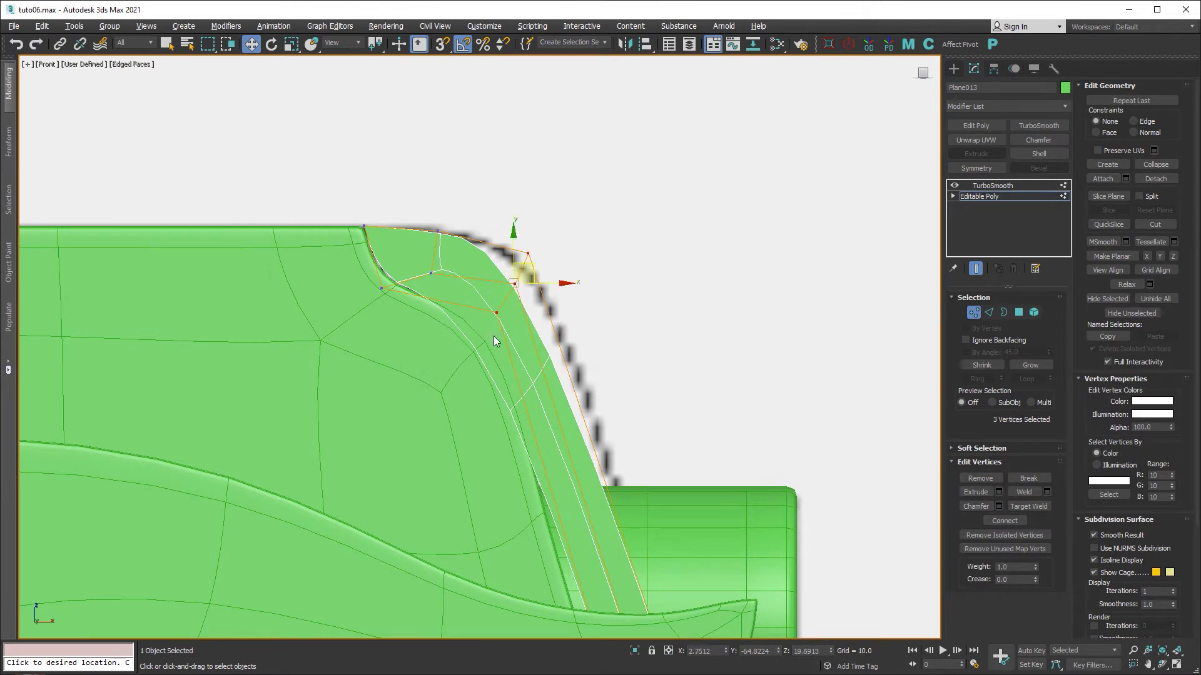
pyautogui.moveTo(486, 290); pyautogui.dragTo(450, 247)
pyautogui.click(431, 273)
pyautogui.click(517, 297)
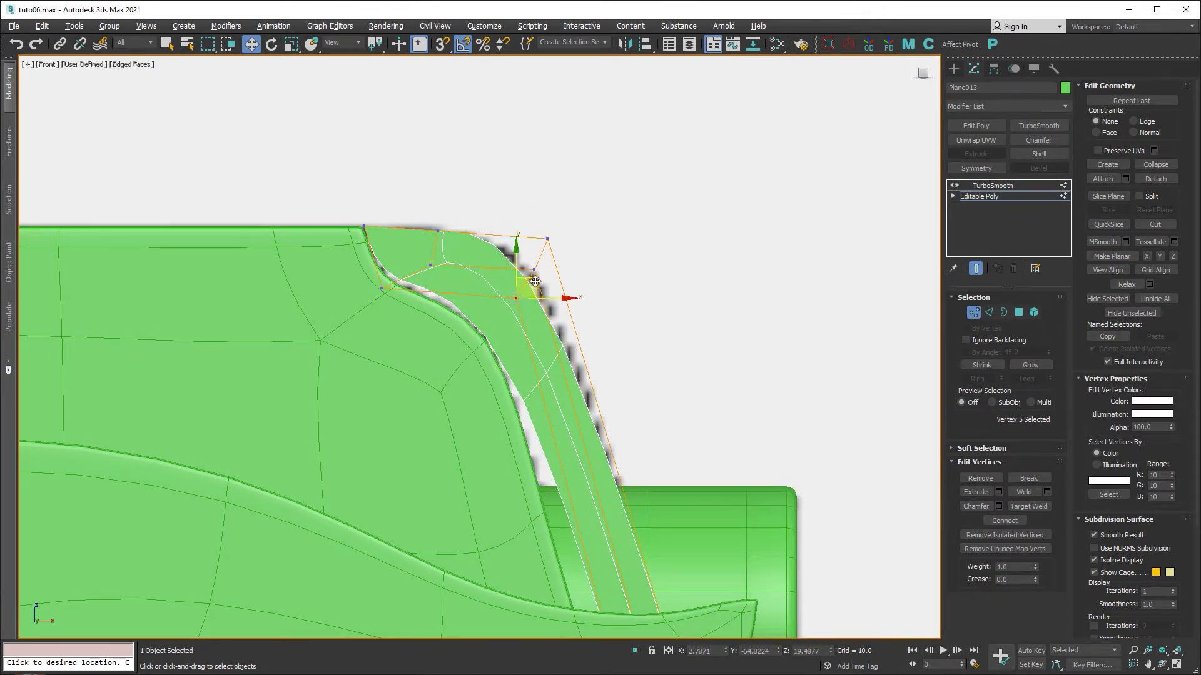
pyautogui.moveTo(516, 298); pyautogui.dragTo(510, 313)
pyautogui.click(382, 289)
pyautogui.moveTo(383, 288); pyautogui.dragTo(383, 294)
pyautogui.moveTo(569, 403); pyautogui.dragTo(538, 390, button='middle')
pyautogui.click(485, 295)
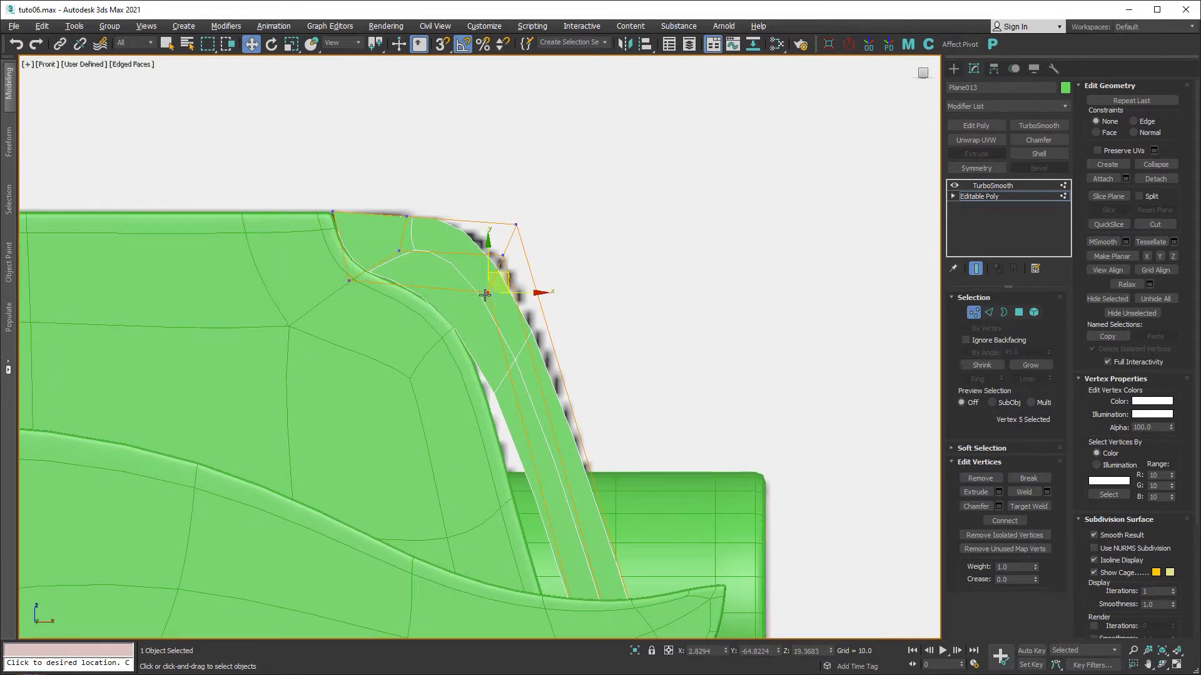
pyautogui.moveTo(485, 295); pyautogui.dragTo(482, 287)
pyautogui.click(518, 225)
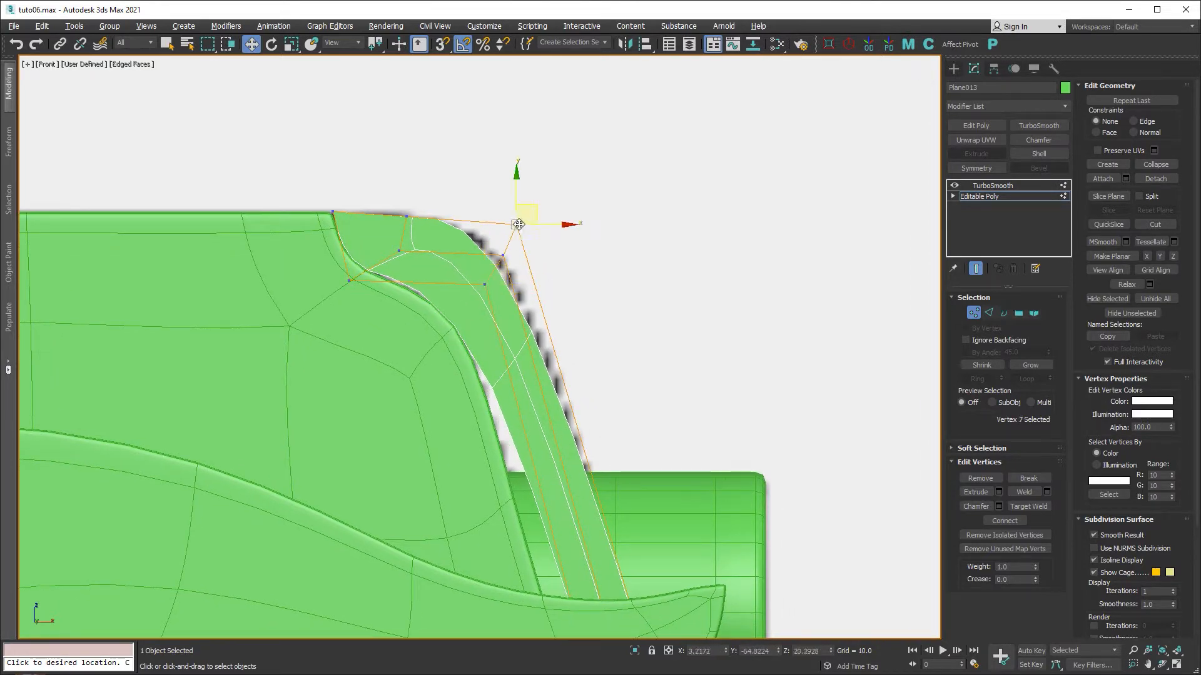
pyautogui.moveTo(519, 224); pyautogui.dragTo(531, 221)
# Adjust the cage vertices at the strip's lower end to follow the outline.
pyautogui.scroll(-2, 579, 469)
pyautogui.moveTo(579, 469); pyautogui.dragTo(584, 357, button='middle')
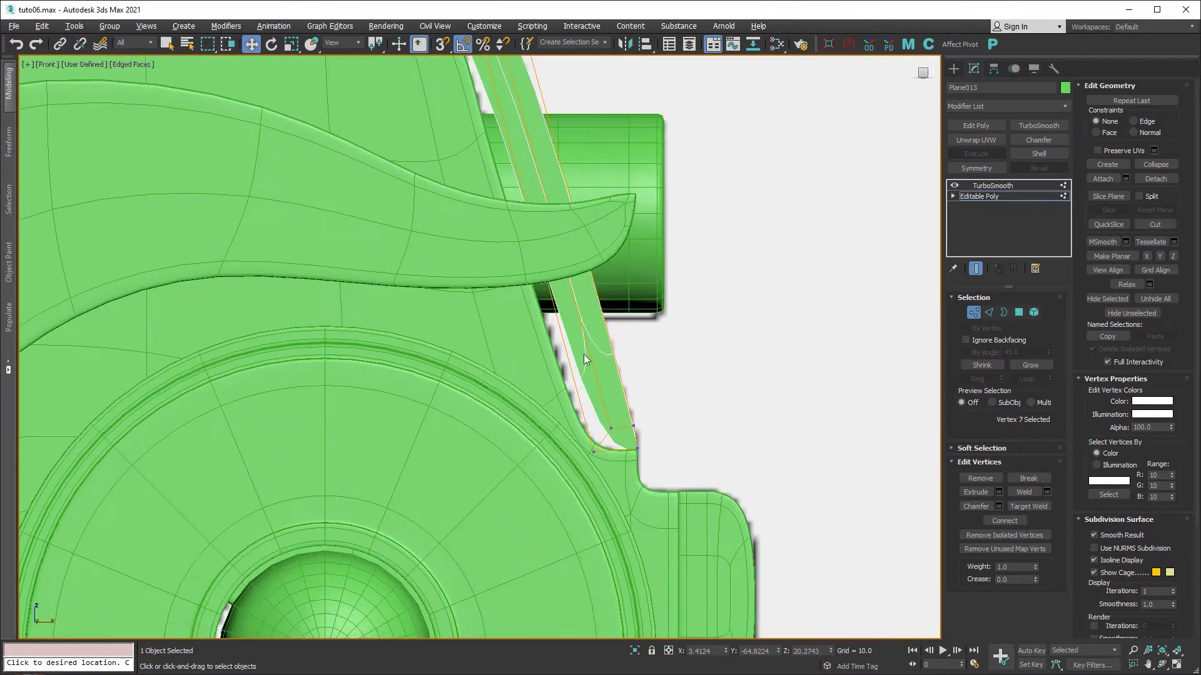
pyautogui.scroll(2, 585, 379)
pyautogui.click(592, 472)
pyautogui.moveTo(591, 472); pyautogui.dragTo(560, 493)
pyautogui.click(618, 439)
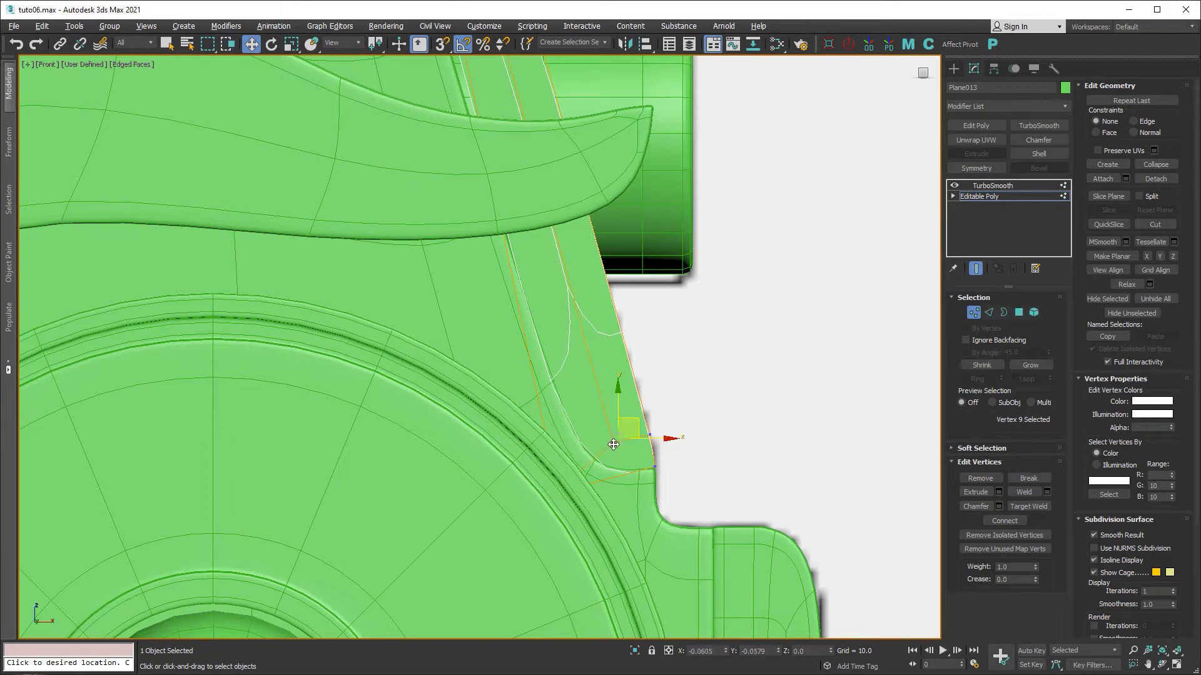
pyautogui.moveTo(614, 445); pyautogui.dragTo(613, 446)
pyautogui.moveTo(556, 267); pyautogui.dragTo(588, 504, button='middle')
pyautogui.scroll(-2, 588, 504)
pyautogui.moveTo(498, 277); pyautogui.dragTo(500, 330, button='middle')
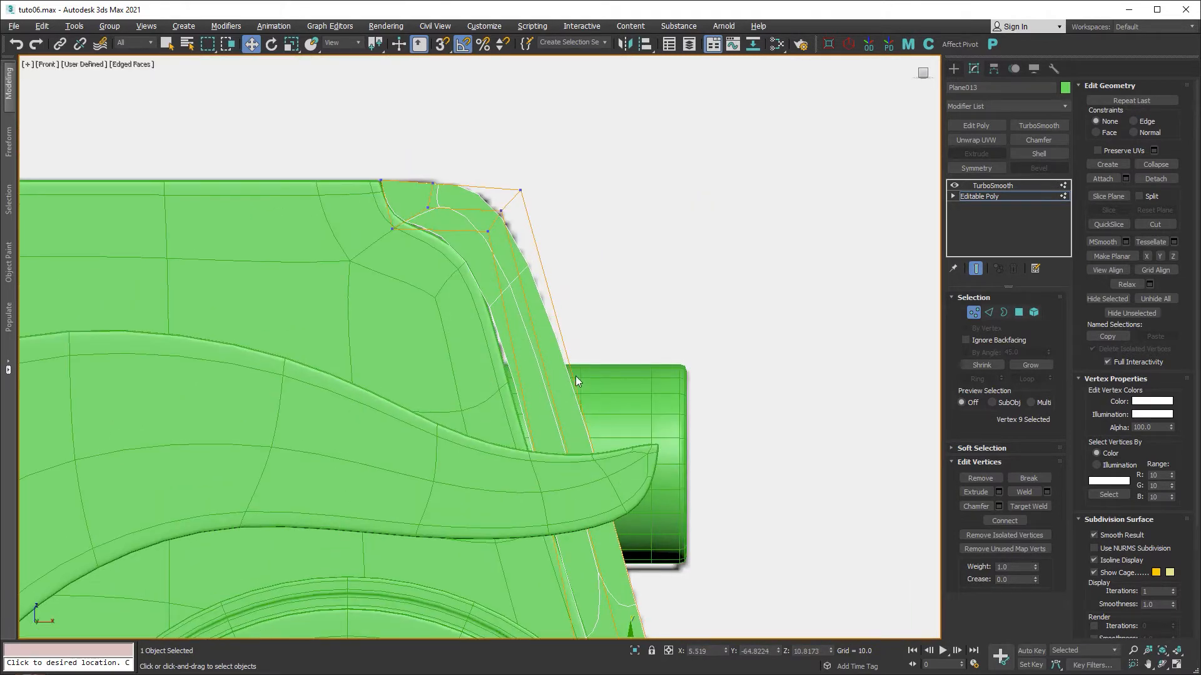
# Select the three long edges running along the strip.
pyautogui.click(989, 311)
pyautogui.moveTo(649, 374); pyautogui.dragTo(449, 415)
pyautogui.moveTo(504, 382); pyautogui.dragTo(463, 248, button='middle')
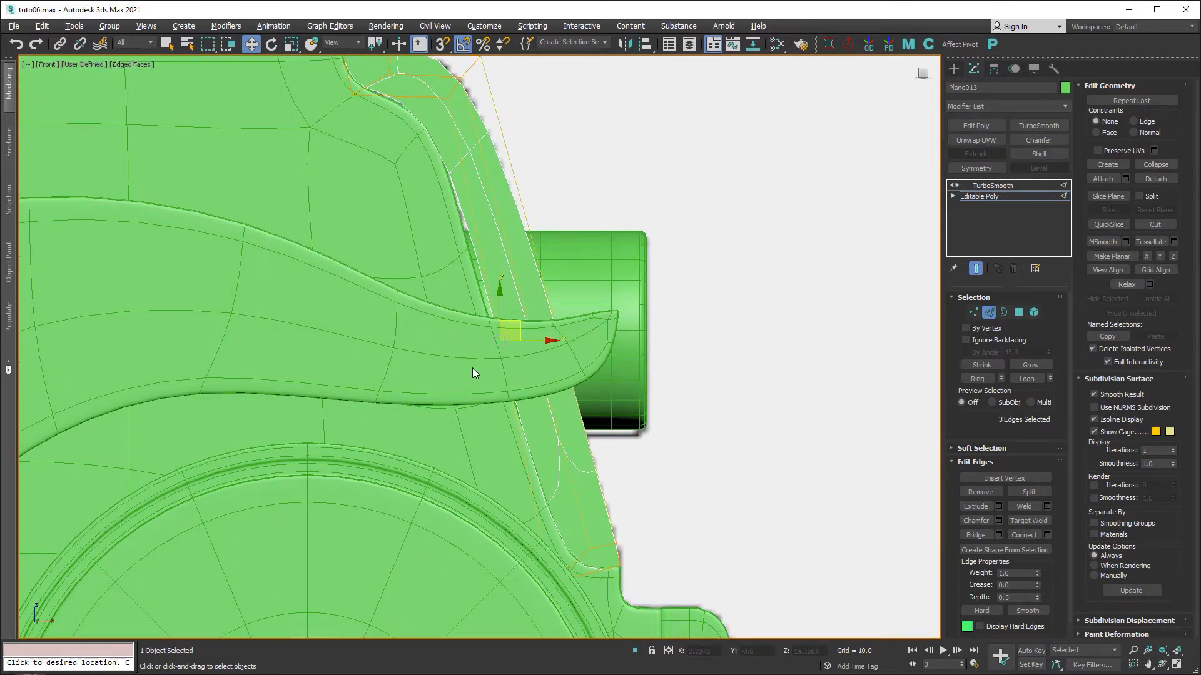
# Connect the selected edges with 3 segments.
pyautogui.rightClick(590, 489)
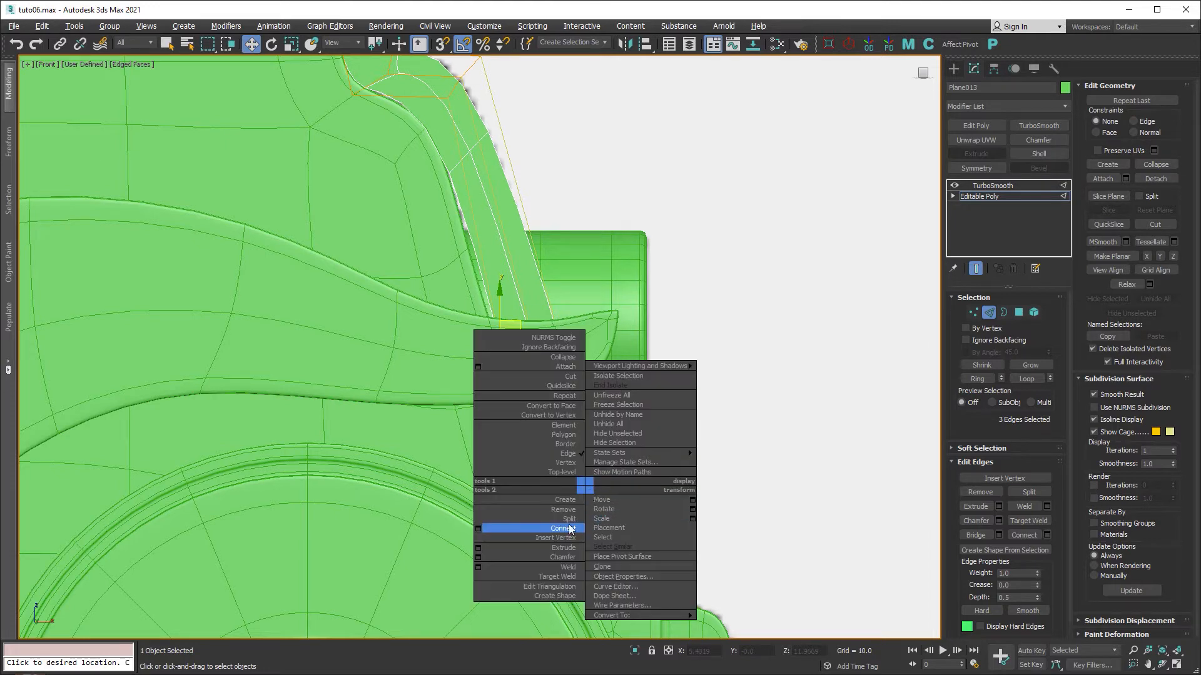
pyautogui.click(479, 527)
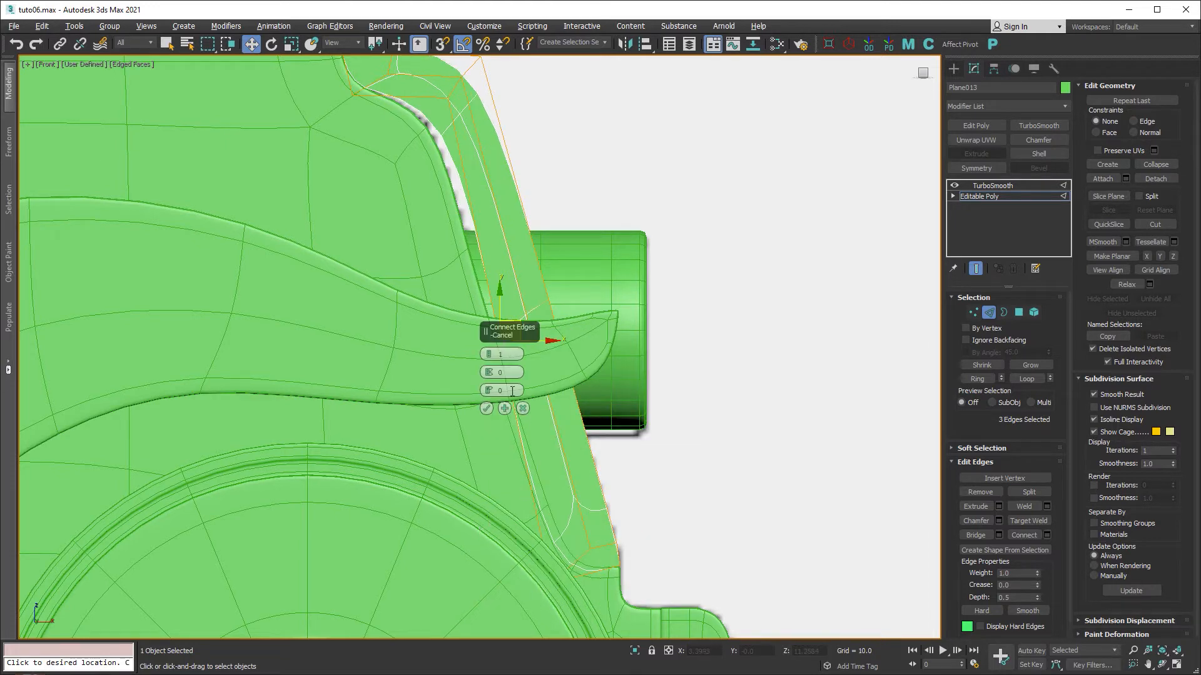
pyautogui.click(487, 351)
pyautogui.click(487, 354)
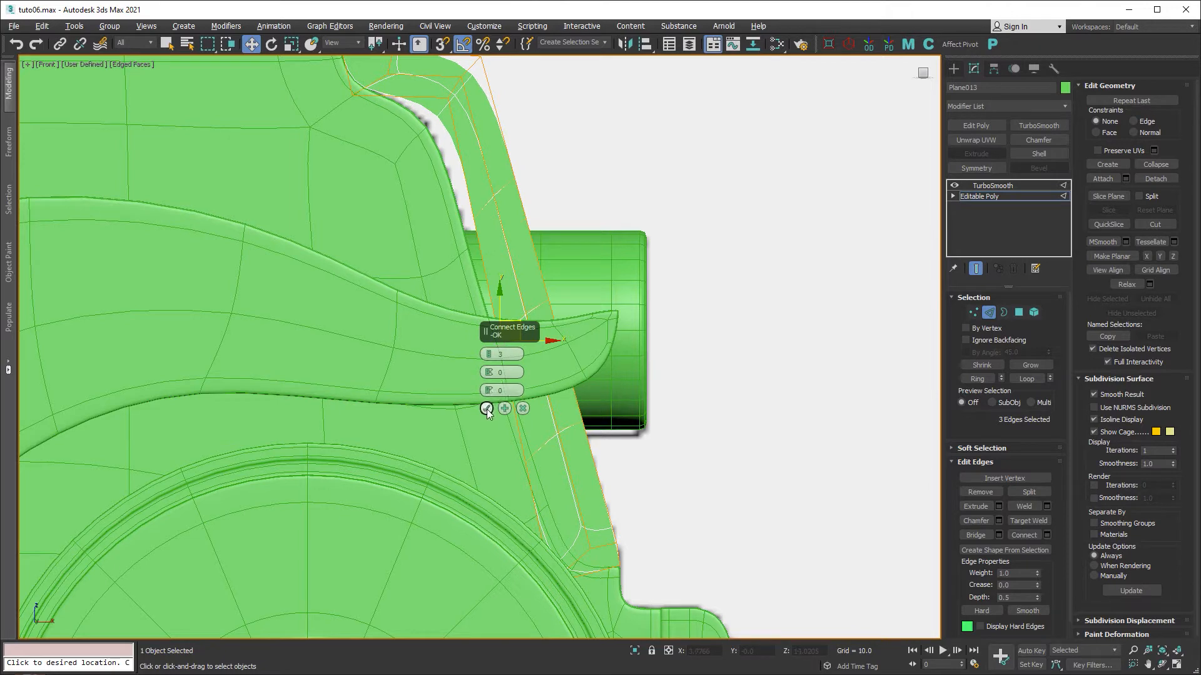
pyautogui.click(486, 409)
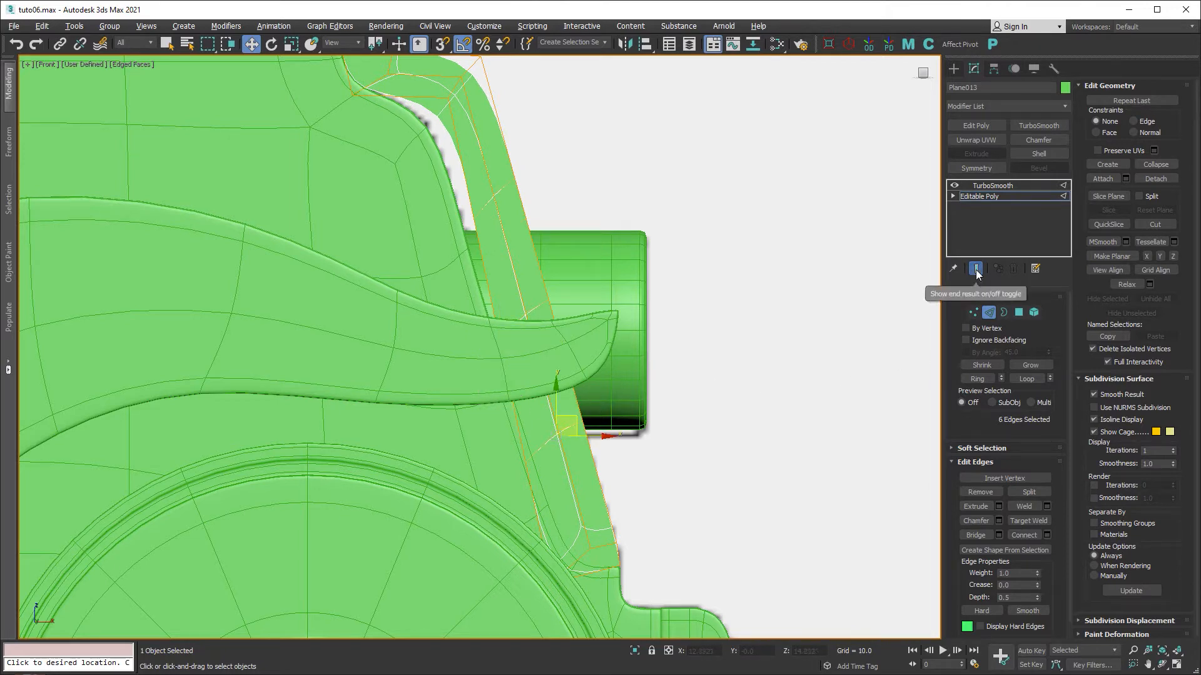
# Slide the three new vertices across the strip down along it.
pyautogui.click(974, 312)
pyautogui.moveTo(609, 221); pyautogui.dragTo(681, 359, button='middle')
pyautogui.moveTo(643, 298); pyautogui.dragTo(530, 374)
pyautogui.moveTo(591, 319); pyautogui.dragTo(586, 348)
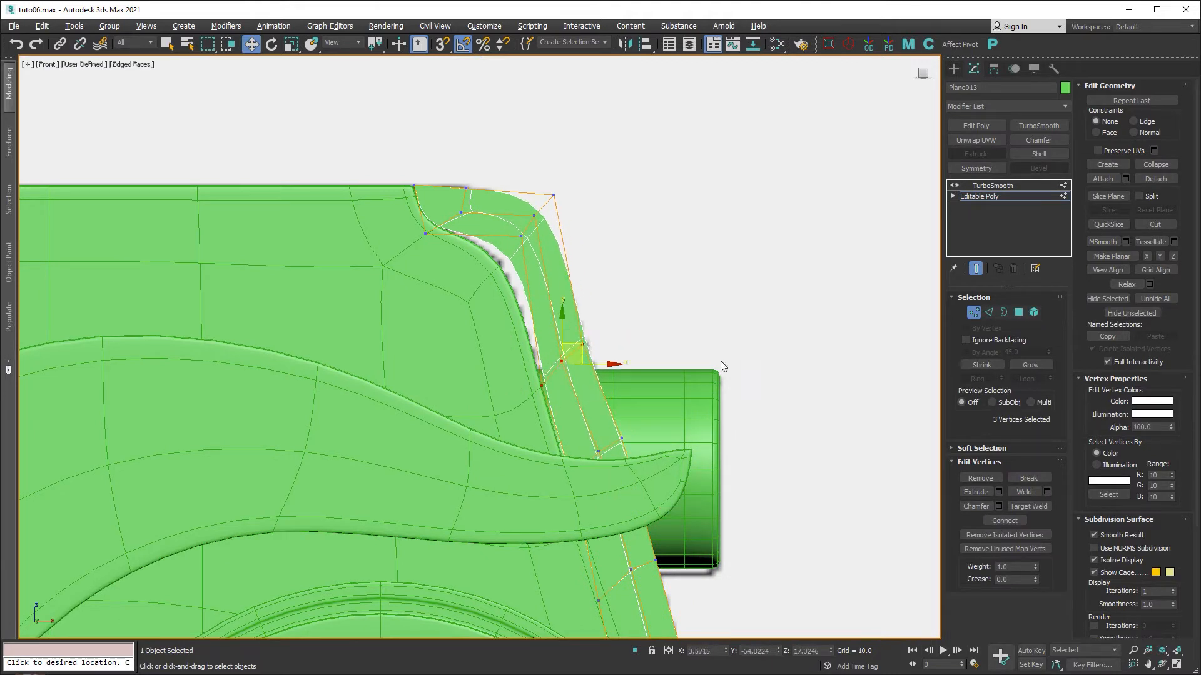
# Select the Plane013 strip, hide its TurboSmooth display and enter Vertex mode.
pyautogui.click(973, 312)
pyautogui.click(490, 311)
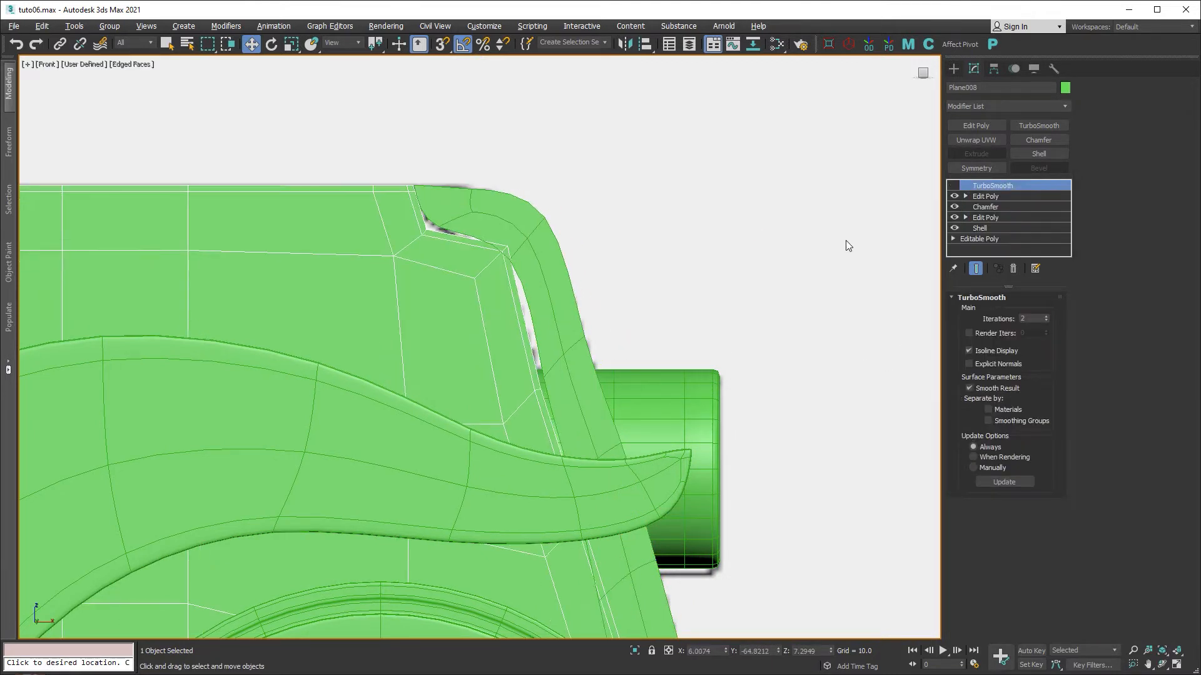
pyautogui.click(557, 308)
pyautogui.click(955, 185)
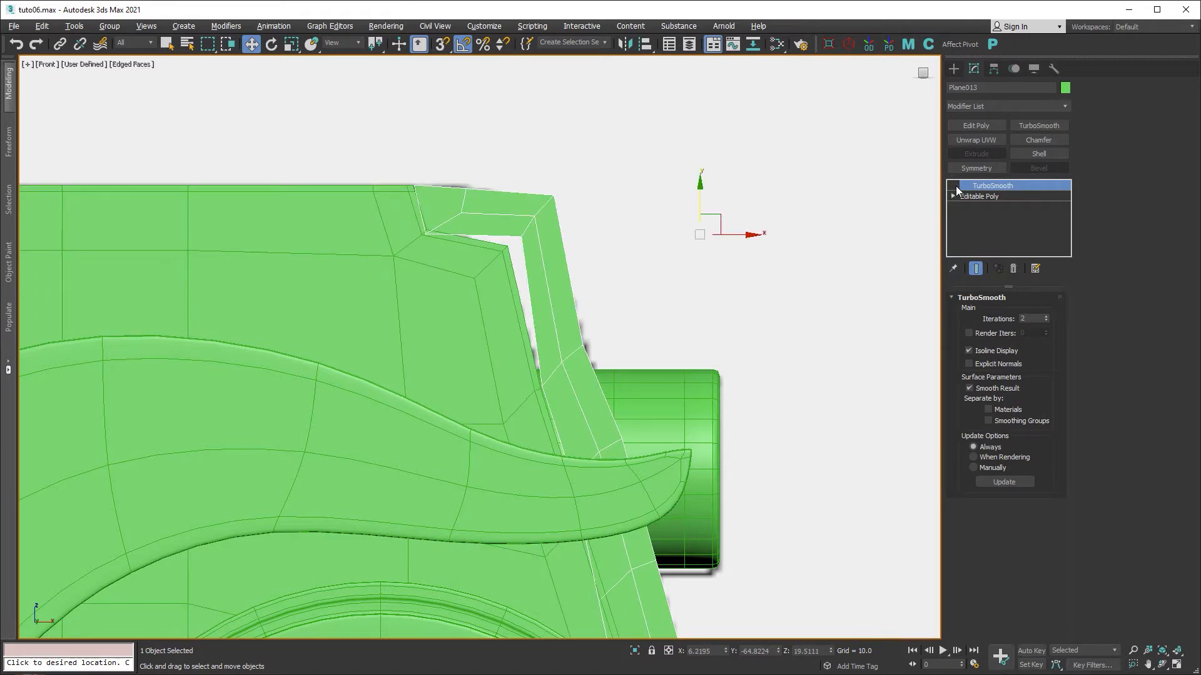
pyautogui.click(980, 196)
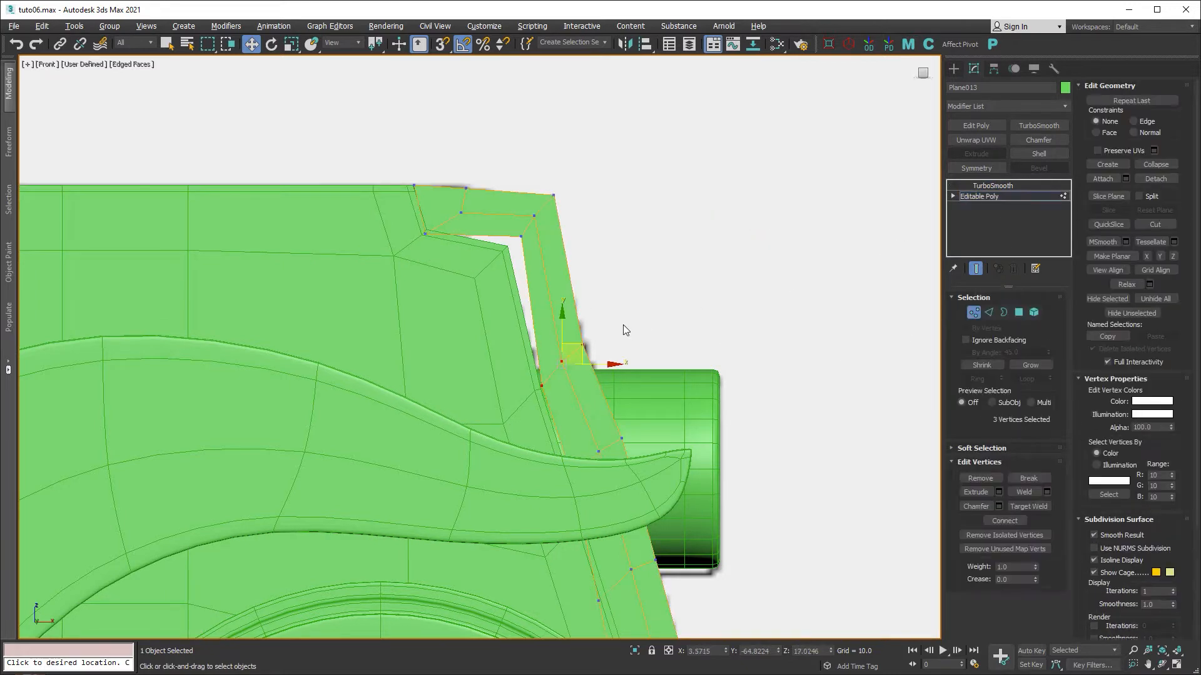
# Move the lower strip vertices and those beside the headlight down-right to hug the body.
pyautogui.moveTo(654, 421); pyautogui.dragTo(635, 251, button='middle')
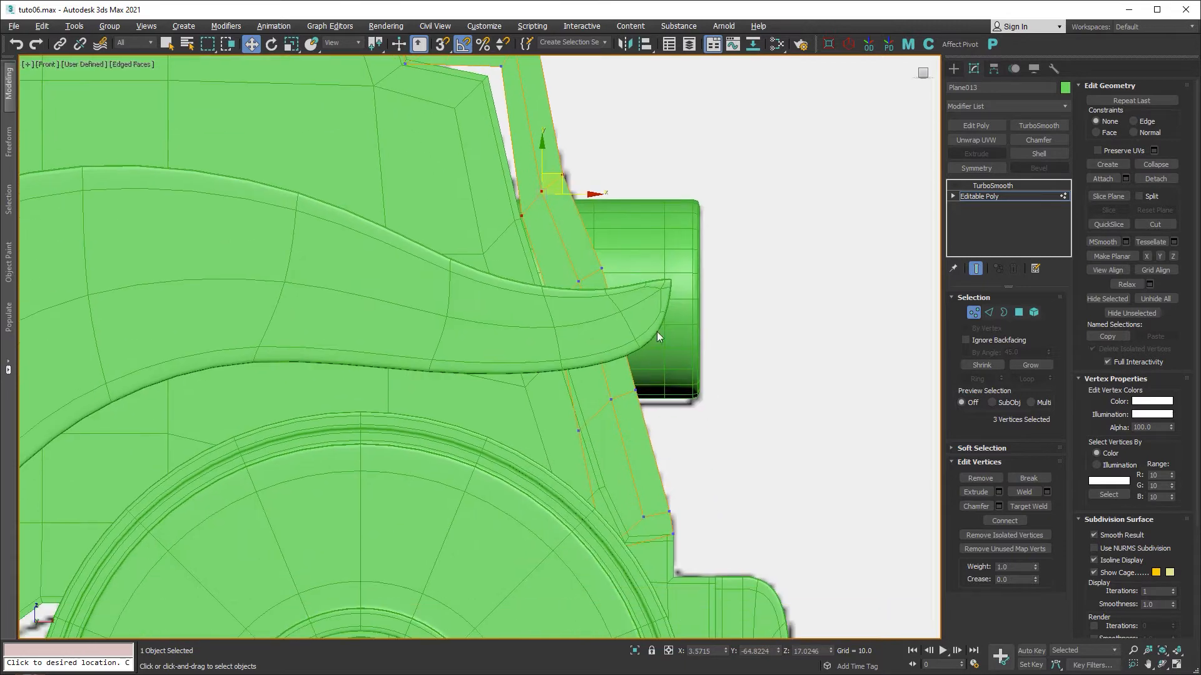
pyautogui.moveTo(586, 428); pyautogui.dragTo(555, 446)
pyautogui.moveTo(628, 389); pyautogui.dragTo(654, 441)
pyautogui.moveTo(634, 251); pyautogui.dragTo(519, 346)
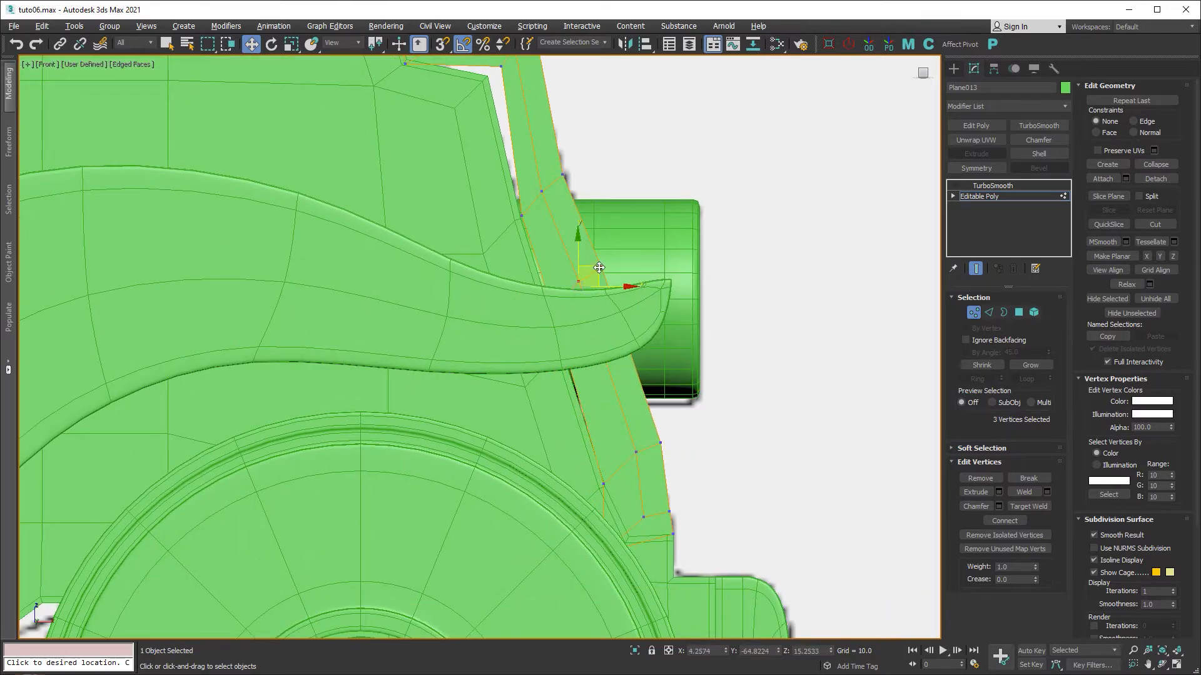
pyautogui.moveTo(600, 267); pyautogui.dragTo(607, 299)
# Check the green body's TurboSmooth settings, then return to Plane013's vertex editing.
pyautogui.moveTo(675, 199); pyautogui.dragTo(670, 341, button='middle')
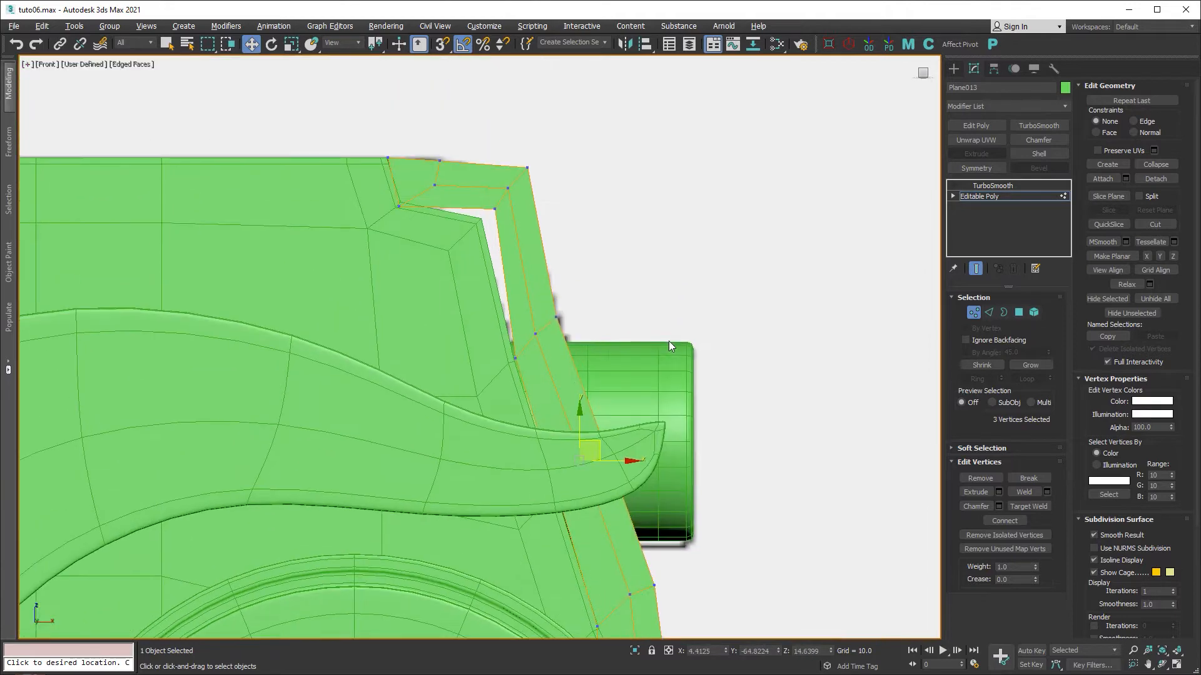
pyautogui.click(973, 313)
pyautogui.click(974, 198)
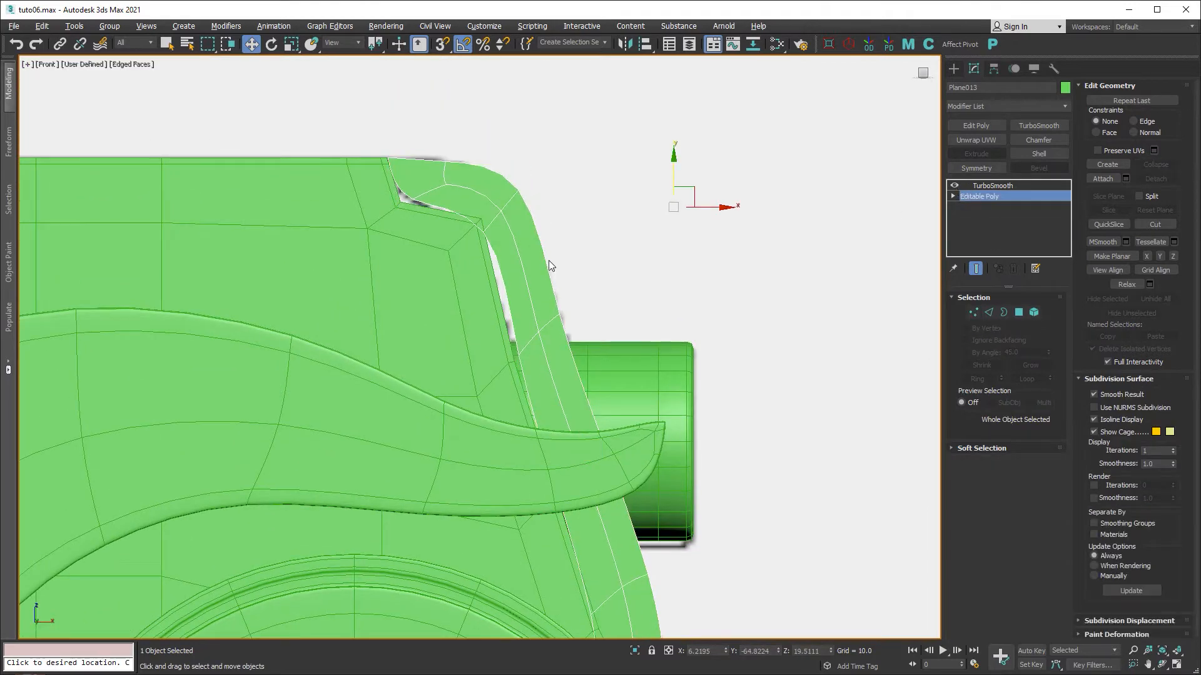
pyautogui.click(464, 267)
pyautogui.click(954, 186)
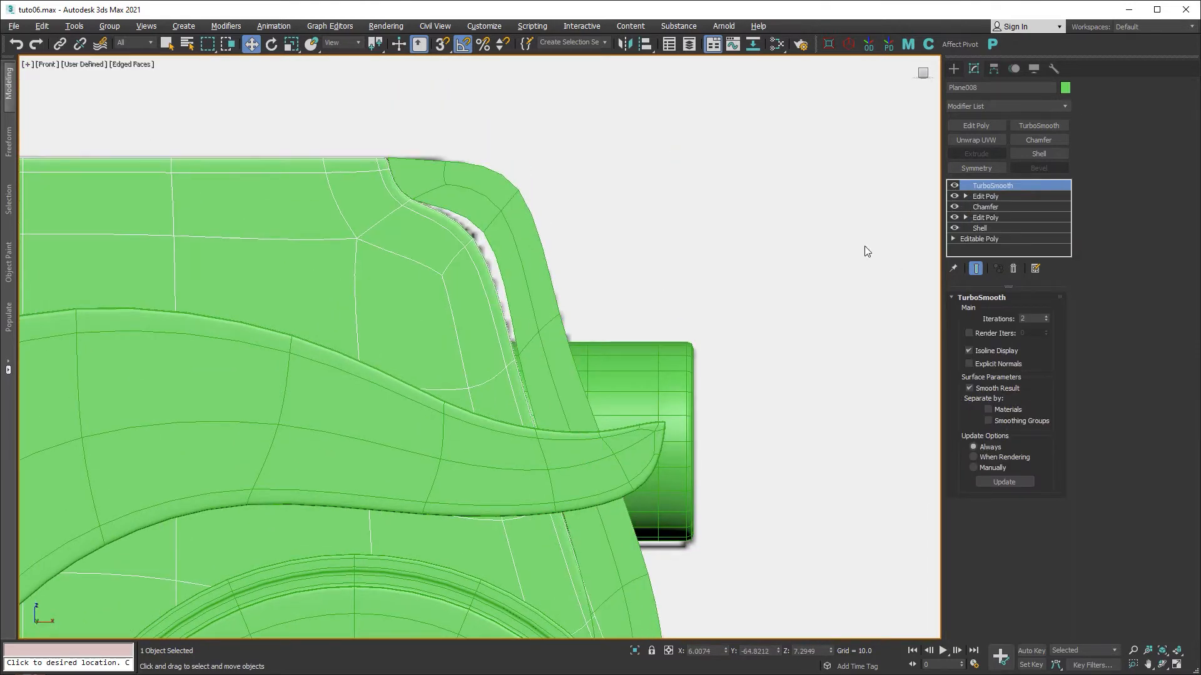
pyautogui.click(515, 255)
pyautogui.click(986, 196)
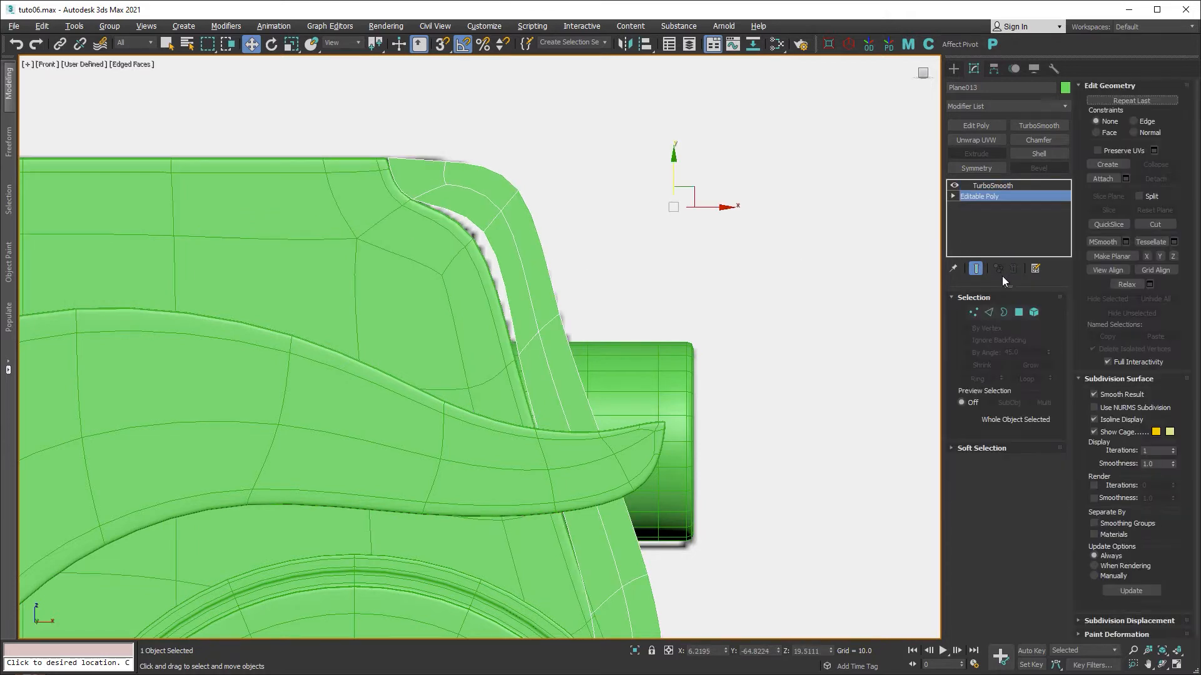
pyautogui.click(973, 313)
# Pull a lower-corner cage vertex of the strip down-left to reshape the corner near the wheel.
pyautogui.scroll(3, 541, 281)
pyautogui.moveTo(475, 234); pyautogui.dragTo(527, 241)
pyautogui.moveTo(583, 397); pyautogui.dragTo(562, 217, button='middle')
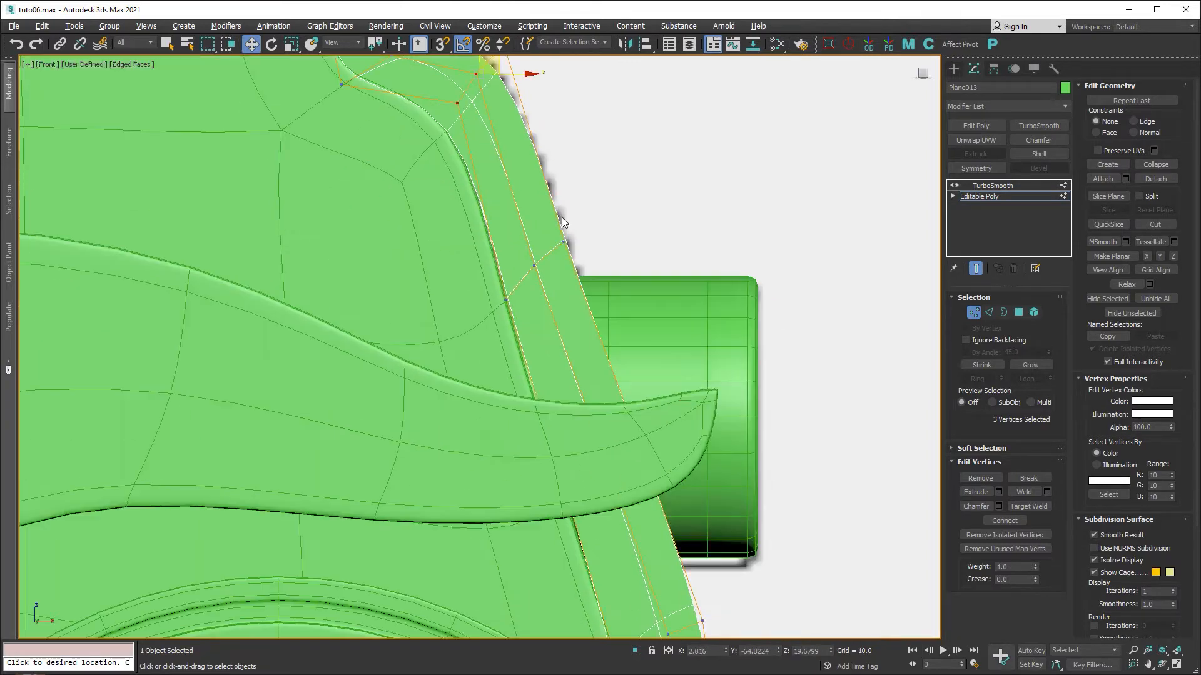
pyautogui.moveTo(605, 477); pyautogui.dragTo(564, 250, button='middle')
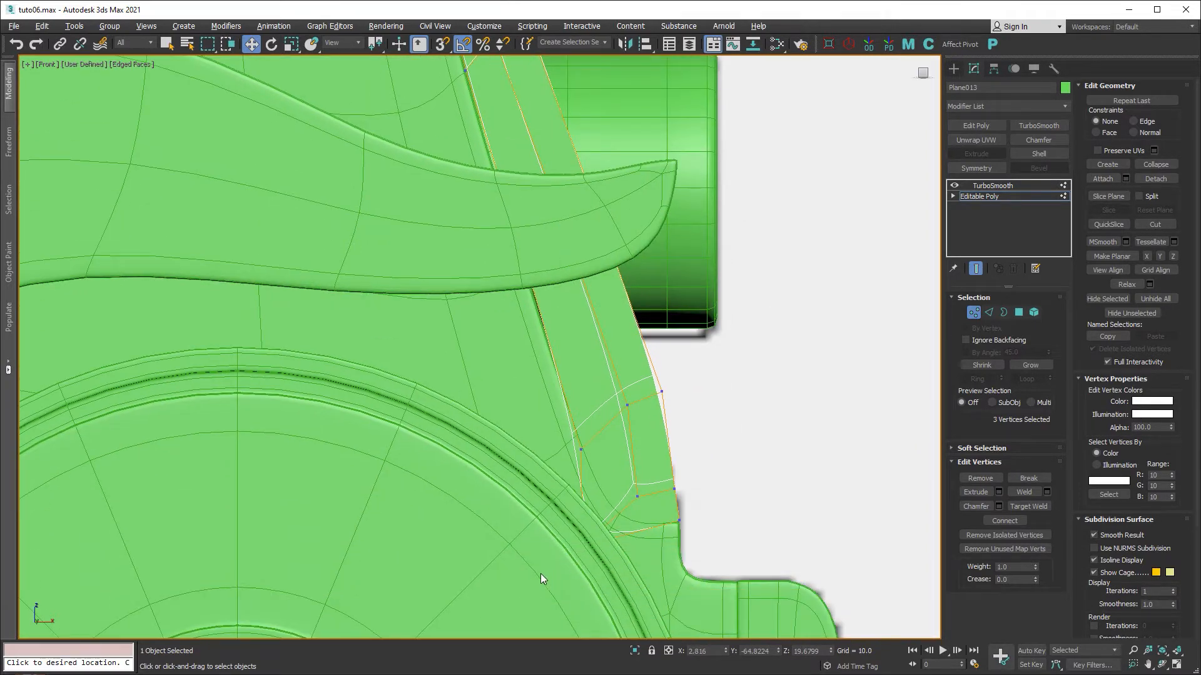
pyautogui.click(617, 529)
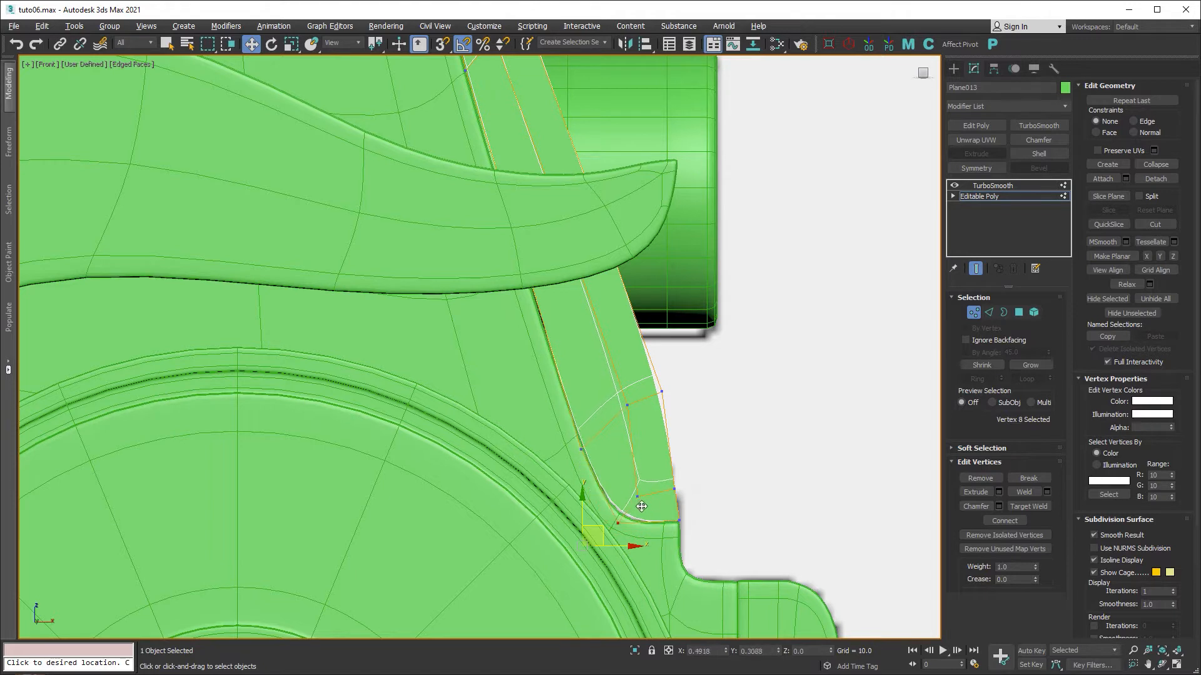
pyautogui.moveTo(642, 507); pyautogui.dragTo(638, 510)
# Turn on See-Through (Alt+X), shift two strip vertices left, then exit Vertex mode.
pyautogui.click(637, 495)
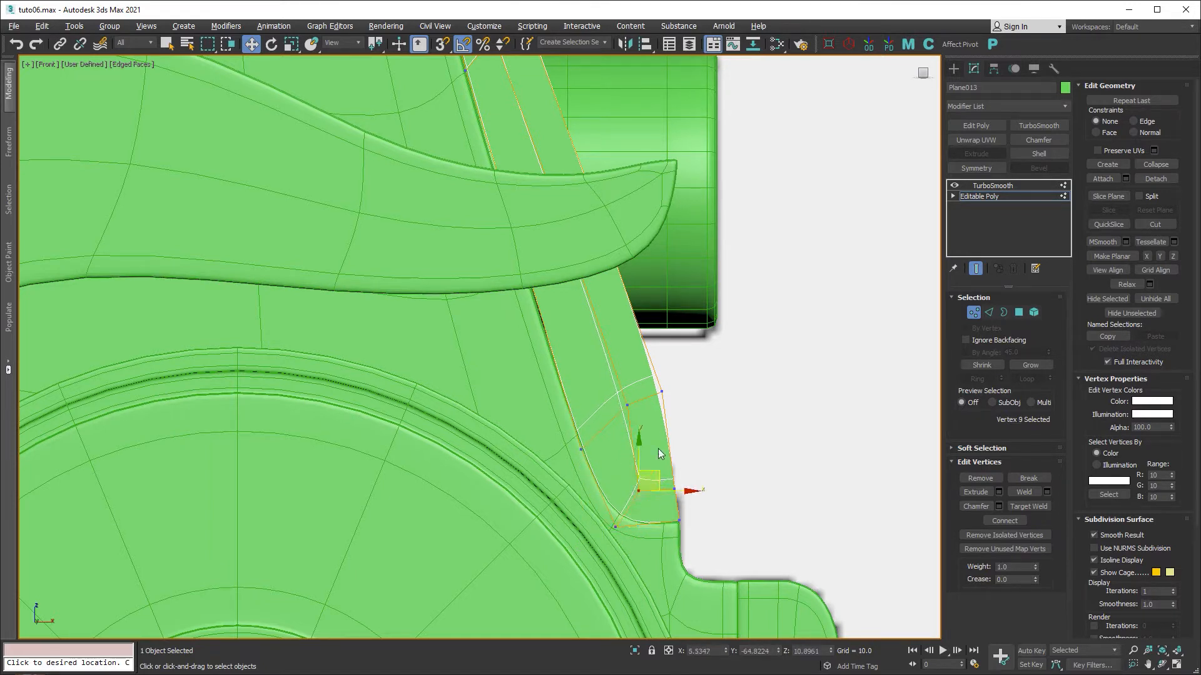
pyautogui.hotkey('alt', 'x')
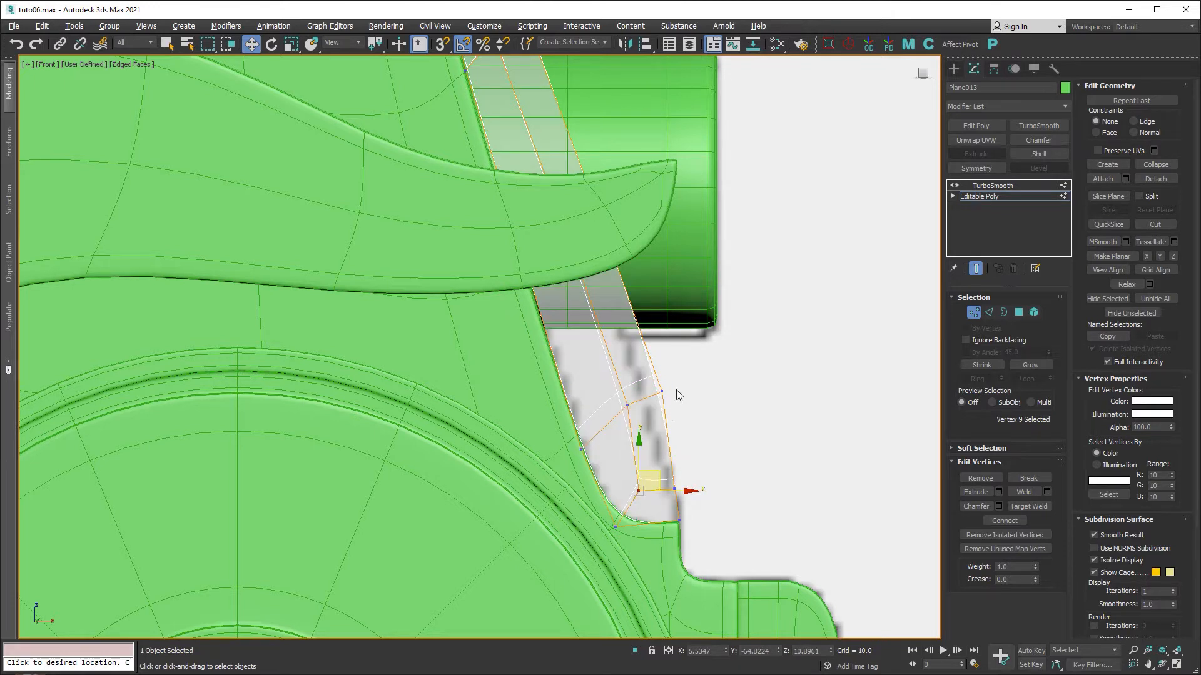
pyautogui.moveTo(677, 384); pyautogui.dragTo(618, 419)
pyautogui.moveTo(667, 382); pyautogui.dragTo(646, 402)
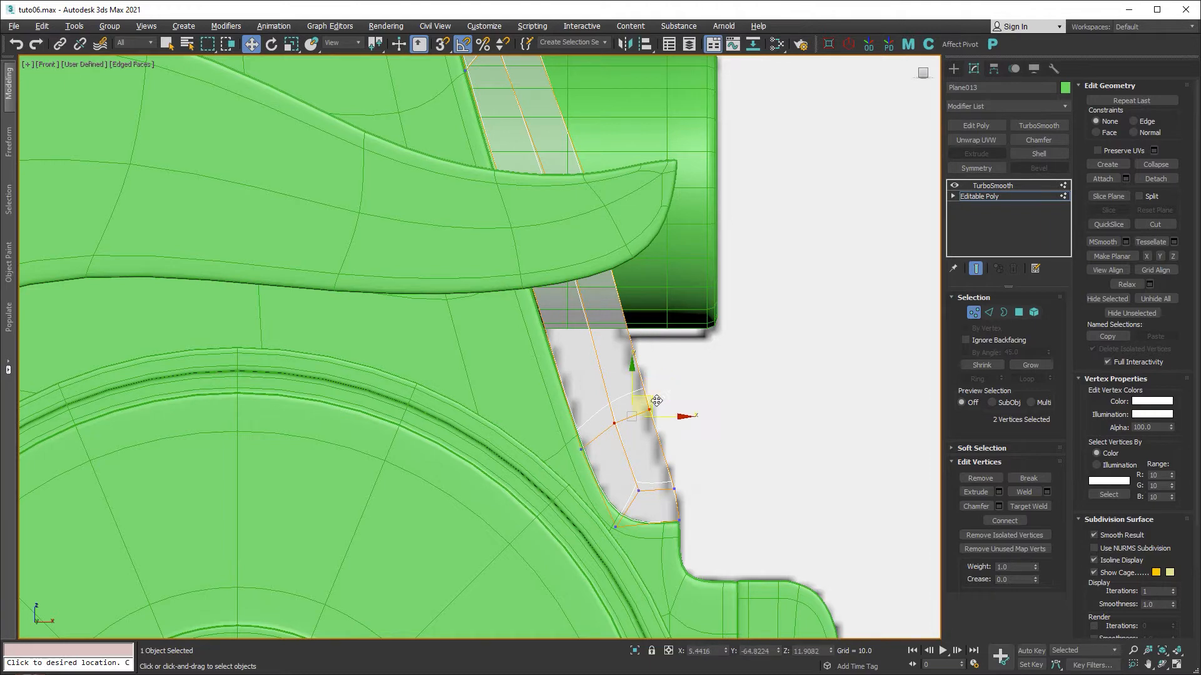
pyautogui.moveTo(646, 402); pyautogui.dragTo(665, 460, button='middle')
pyautogui.moveTo(613, 306); pyautogui.dragTo(703, 393, button='middle')
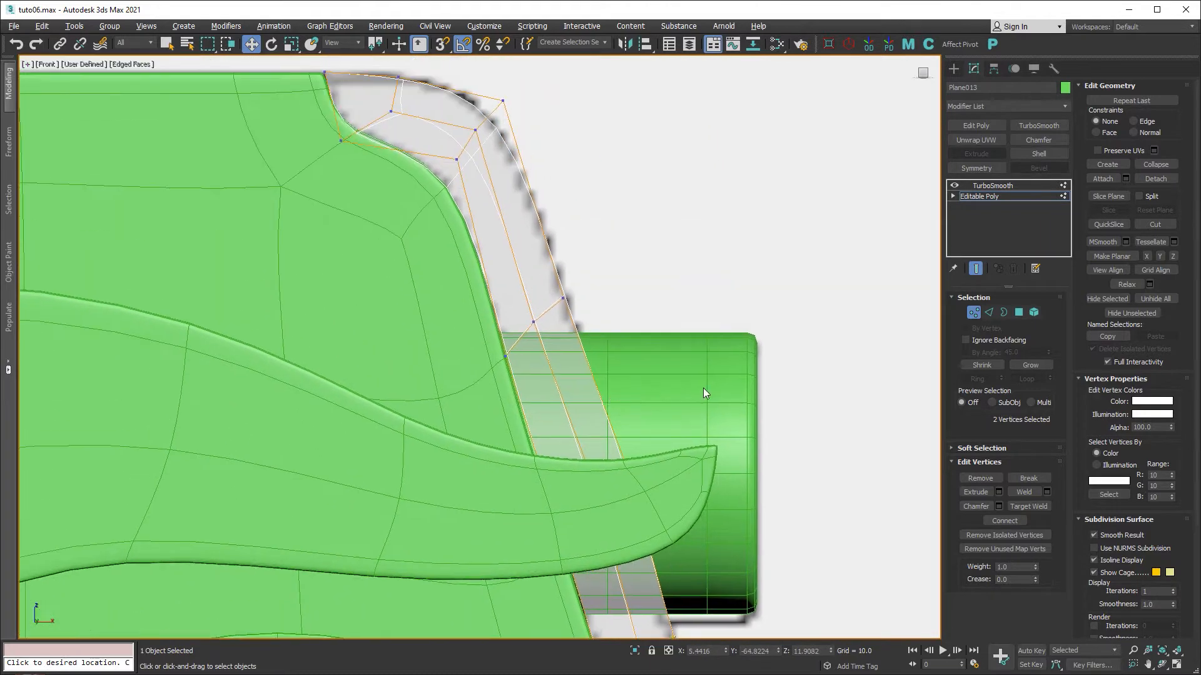
pyautogui.click(973, 313)
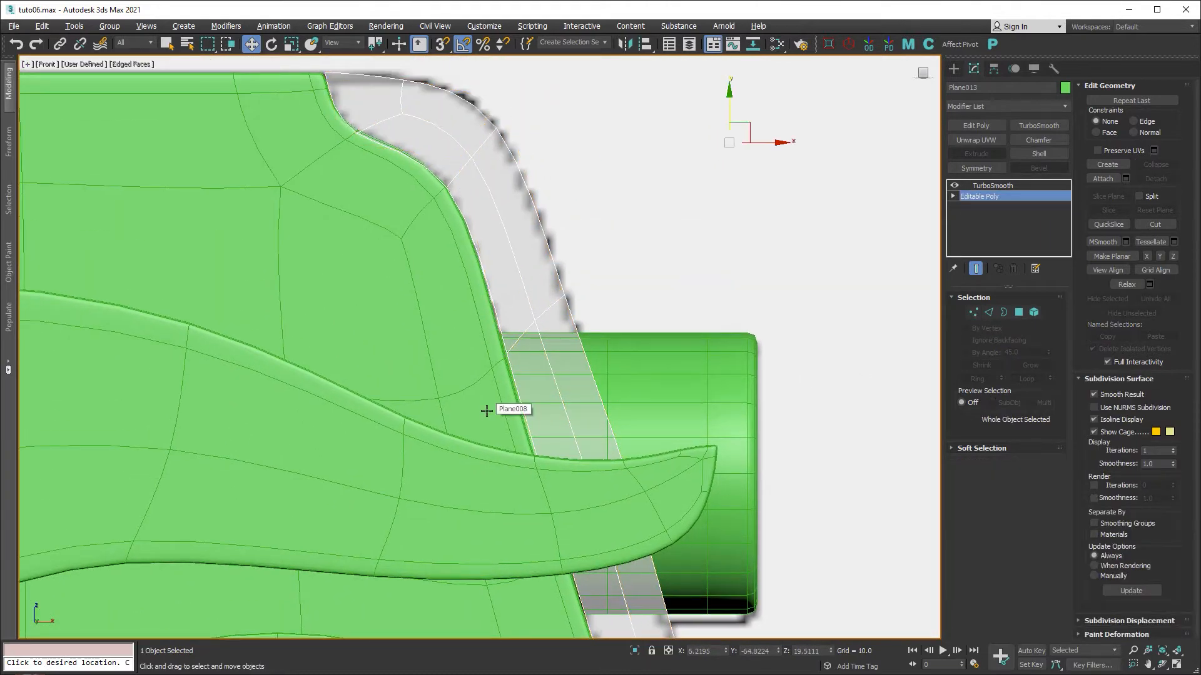
pyautogui.click(492, 464)
# Hide the green fender and the headlight cylinder.
pyautogui.keyDown('ctrl'); pyautogui.click(688, 407); pyautogui.keyUp('ctrl')
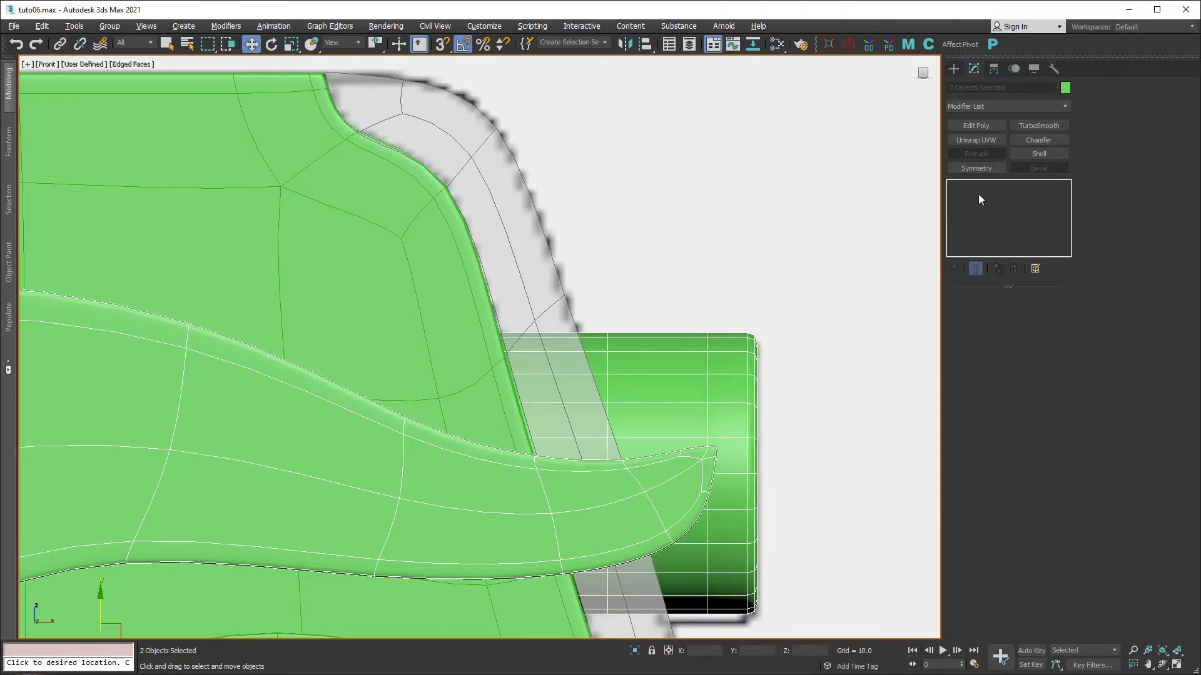
pyautogui.click(1035, 69)
pyautogui.click(1005, 377)
pyautogui.scroll(-3, 622, 295)
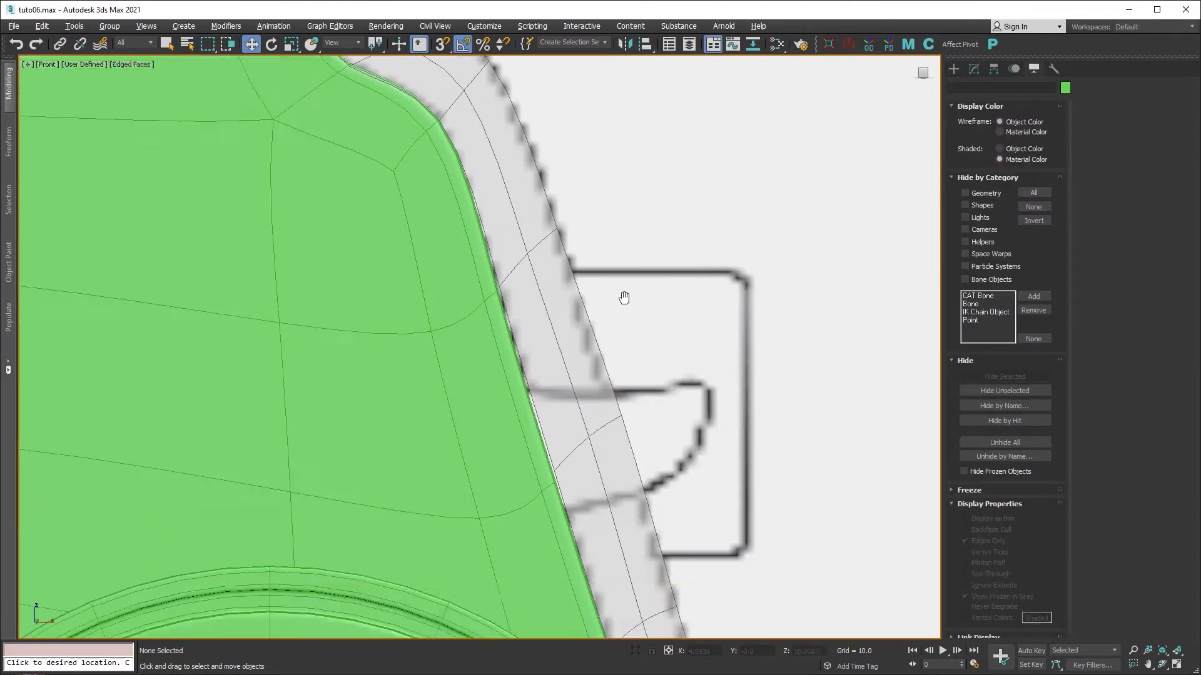
# Move three Plane013 vertices beside the headlight down to follow its outline.
pyautogui.click(587, 307)
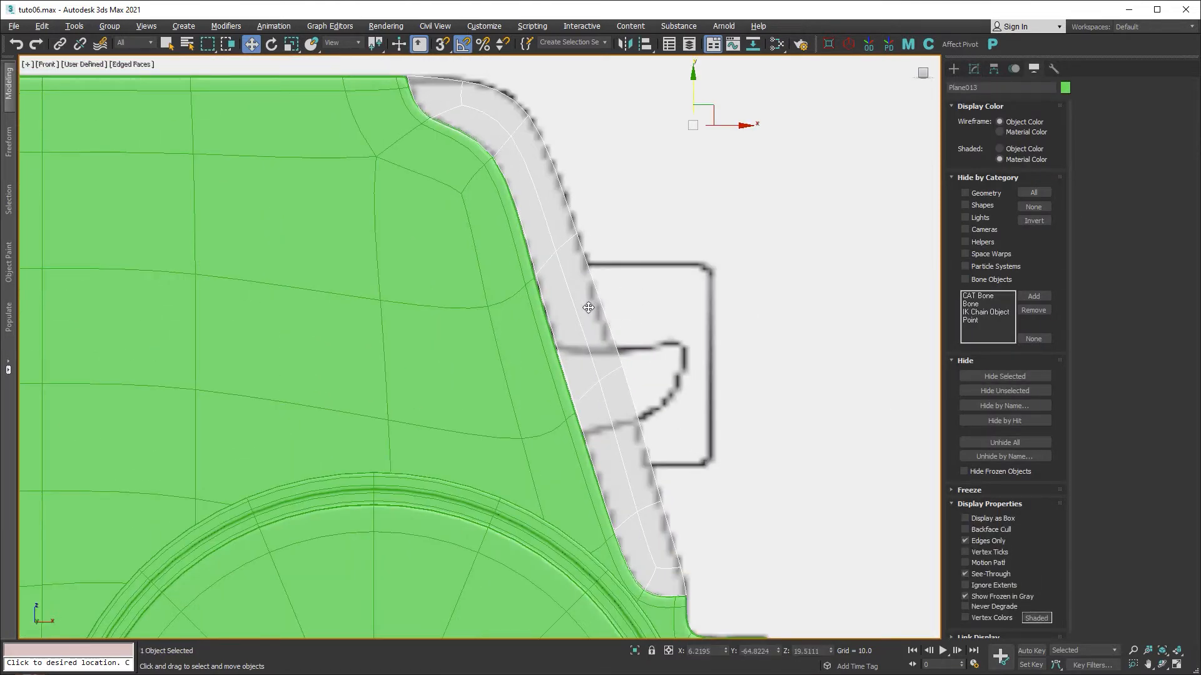
pyautogui.click(974, 68)
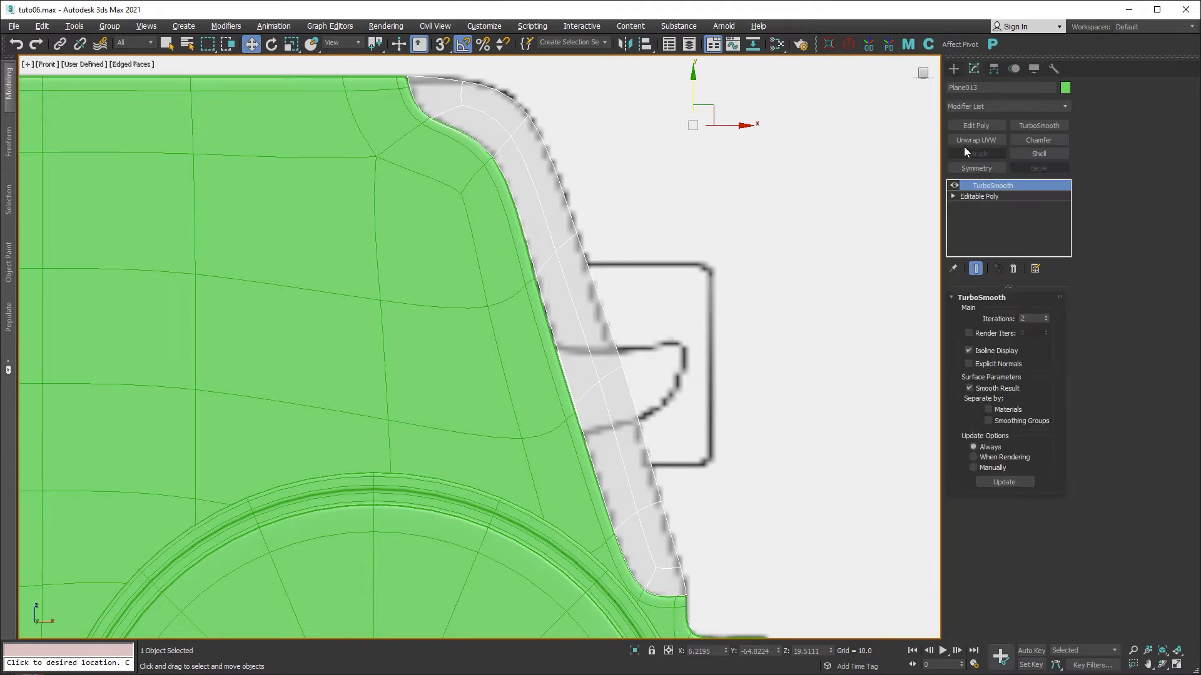
pyautogui.click(992, 197)
pyautogui.press('1')
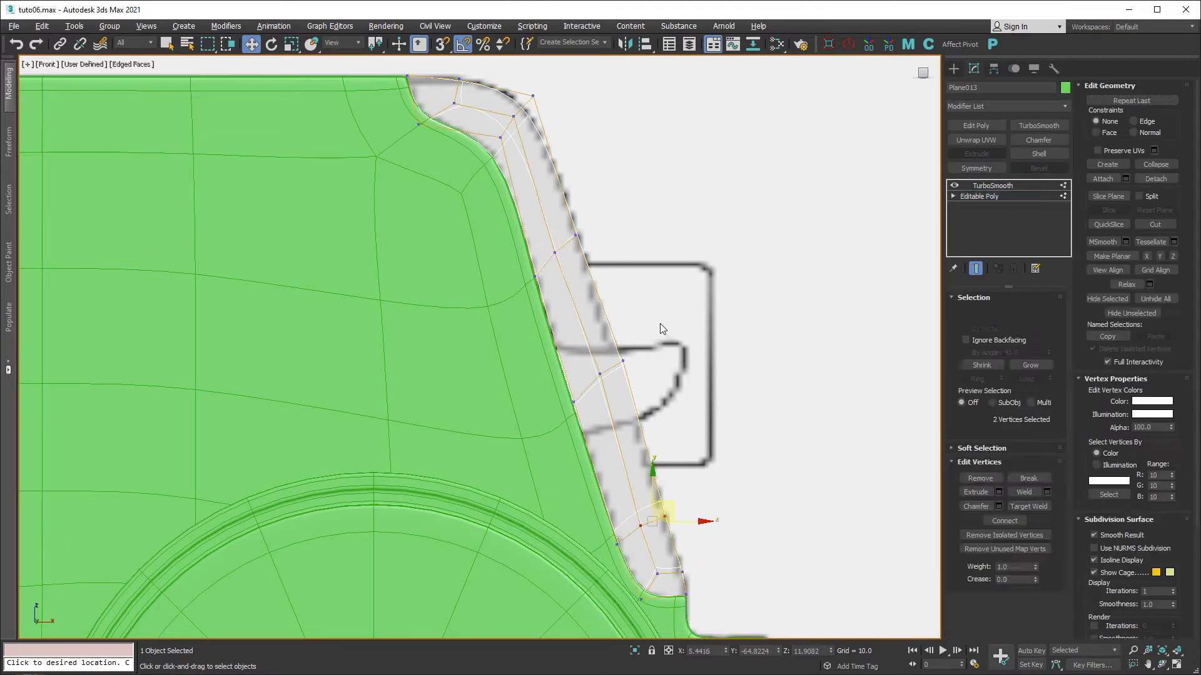
pyautogui.scroll(2, 599, 360)
pyautogui.moveTo(550, 445); pyautogui.dragTo(550, 445)
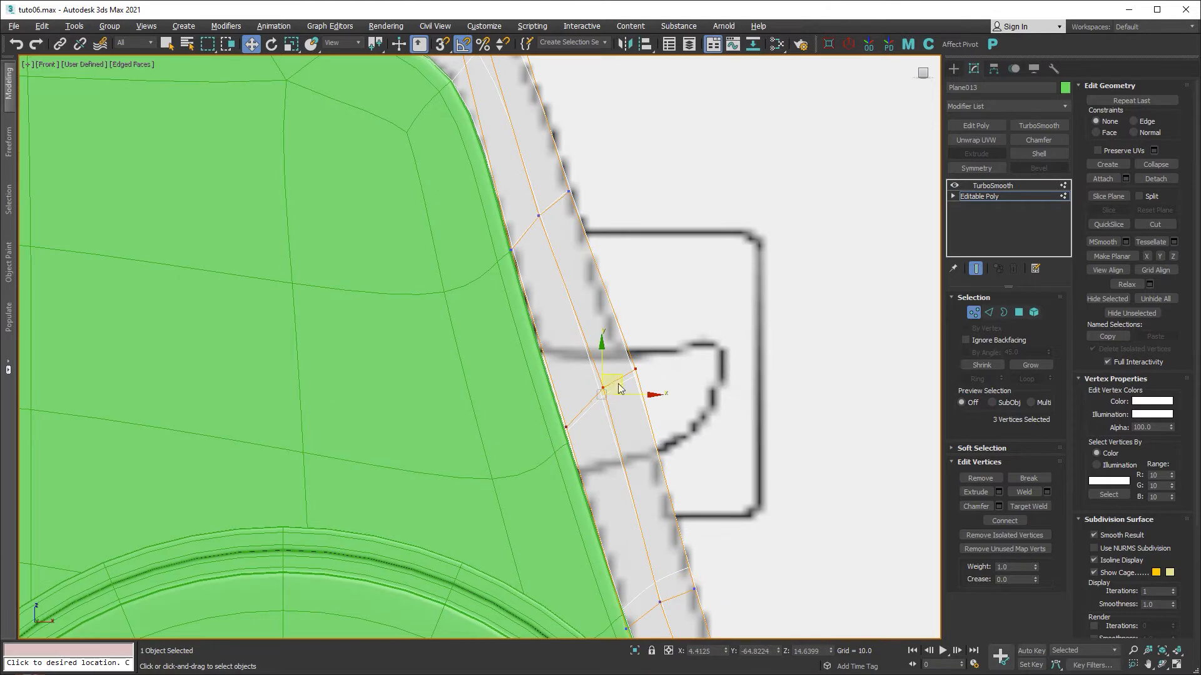
pyautogui.moveTo(623, 379)
pyautogui.mouseDown()
pyautogui.moveTo(607, 415)
pyautogui.moveTo(637, 387)
pyautogui.mouseUp()
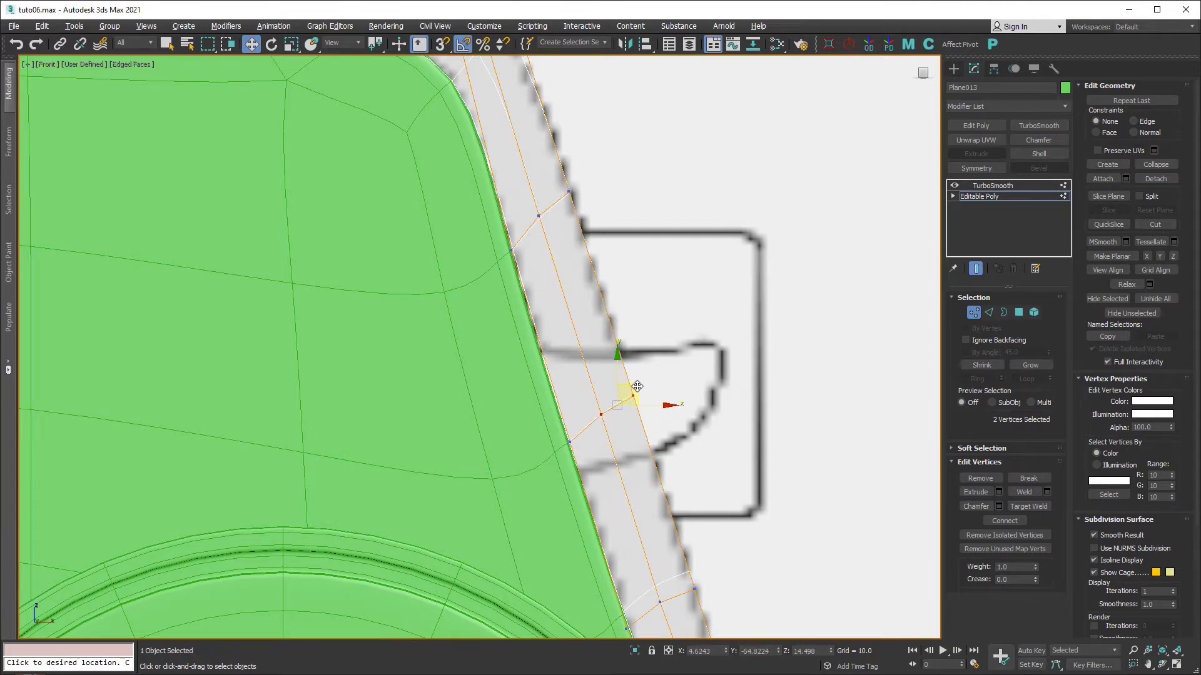
# Adjust the upper-corner cage vertices, pulling the corner and top-edge vertices up and outward.
pyautogui.moveTo(609, 255); pyautogui.dragTo(734, 496, button='middle')
pyautogui.scroll(3, 609, 305)
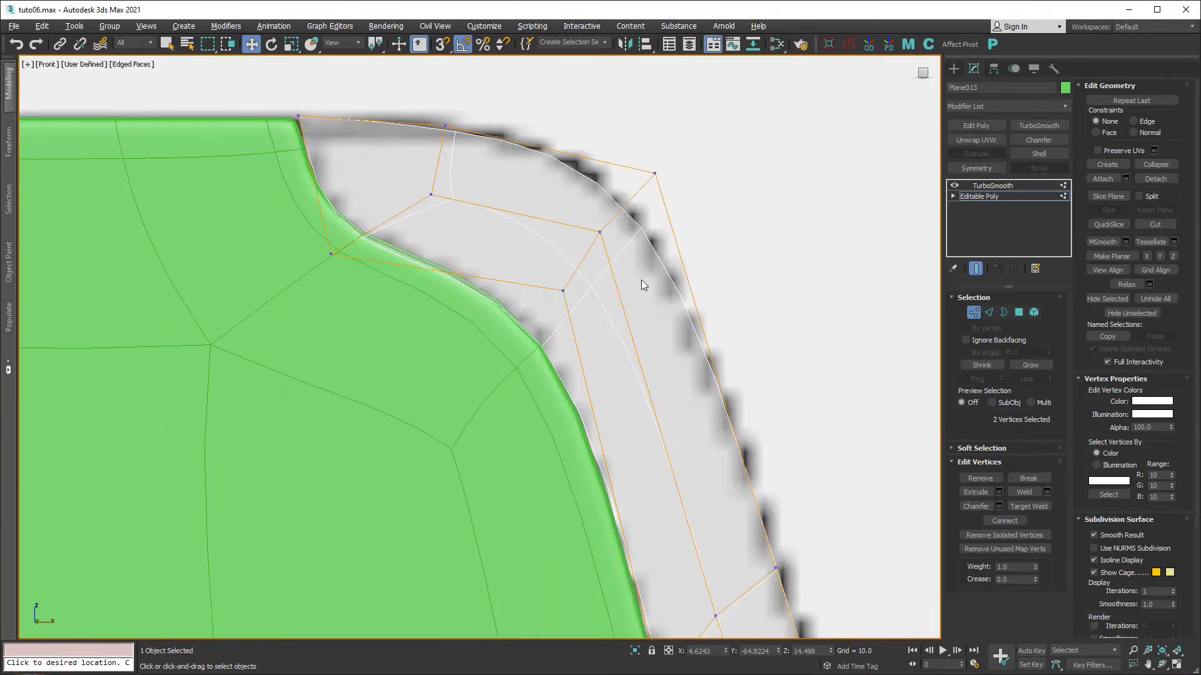
pyautogui.click(565, 289)
pyautogui.moveTo(565, 290); pyautogui.dragTo(561, 283)
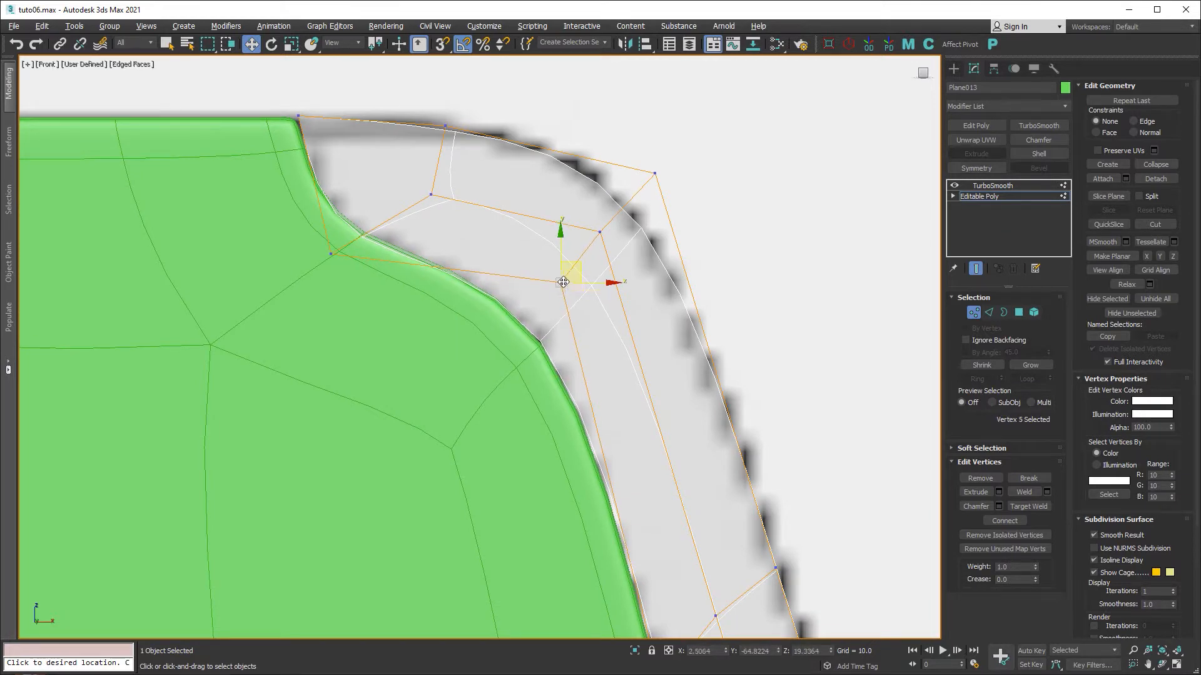
pyautogui.moveTo(648, 171); pyautogui.dragTo(650, 160)
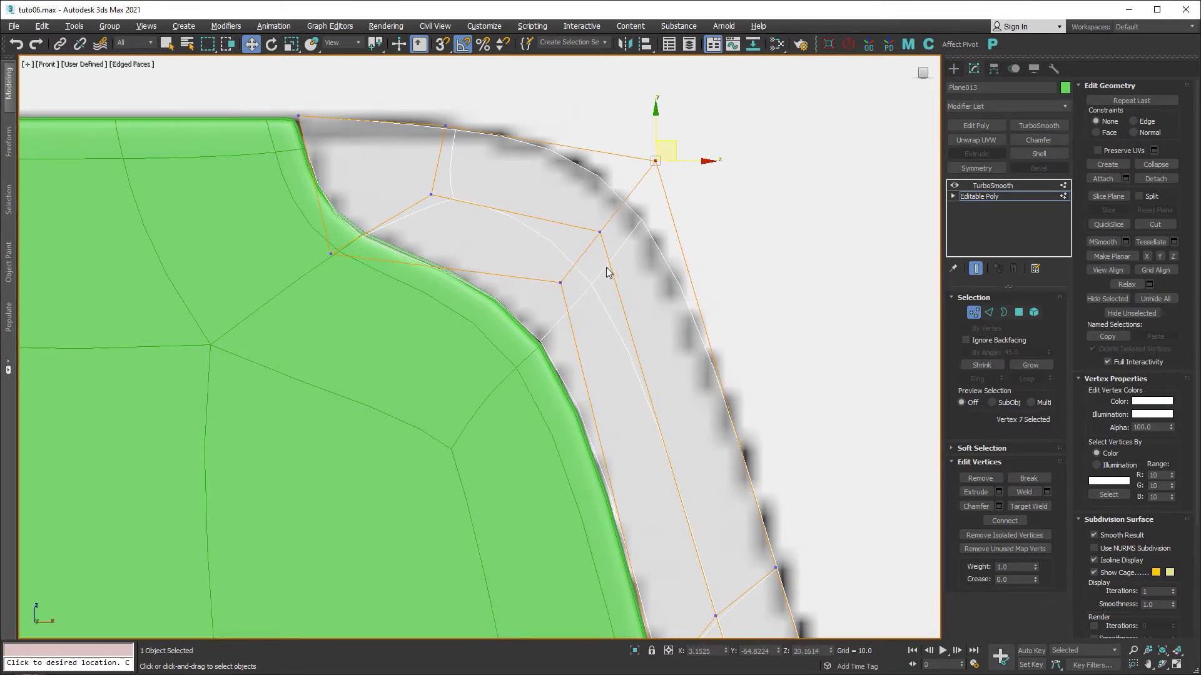
pyautogui.moveTo(332, 256); pyautogui.dragTo(334, 245)
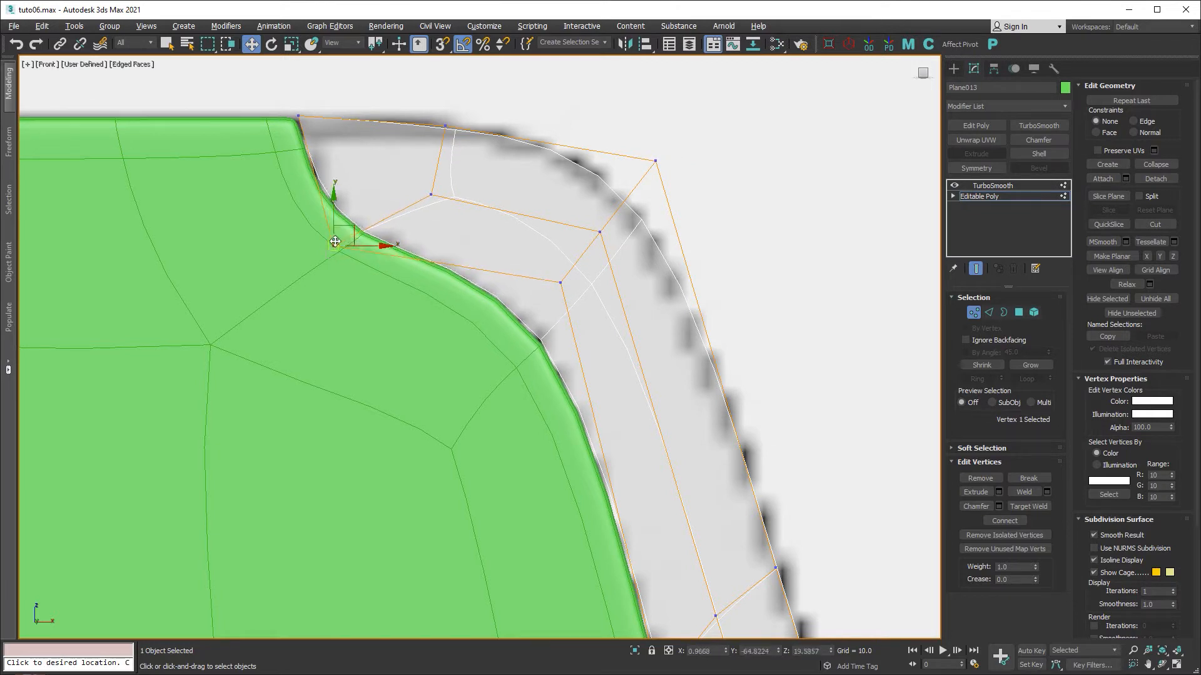
pyautogui.click(299, 115)
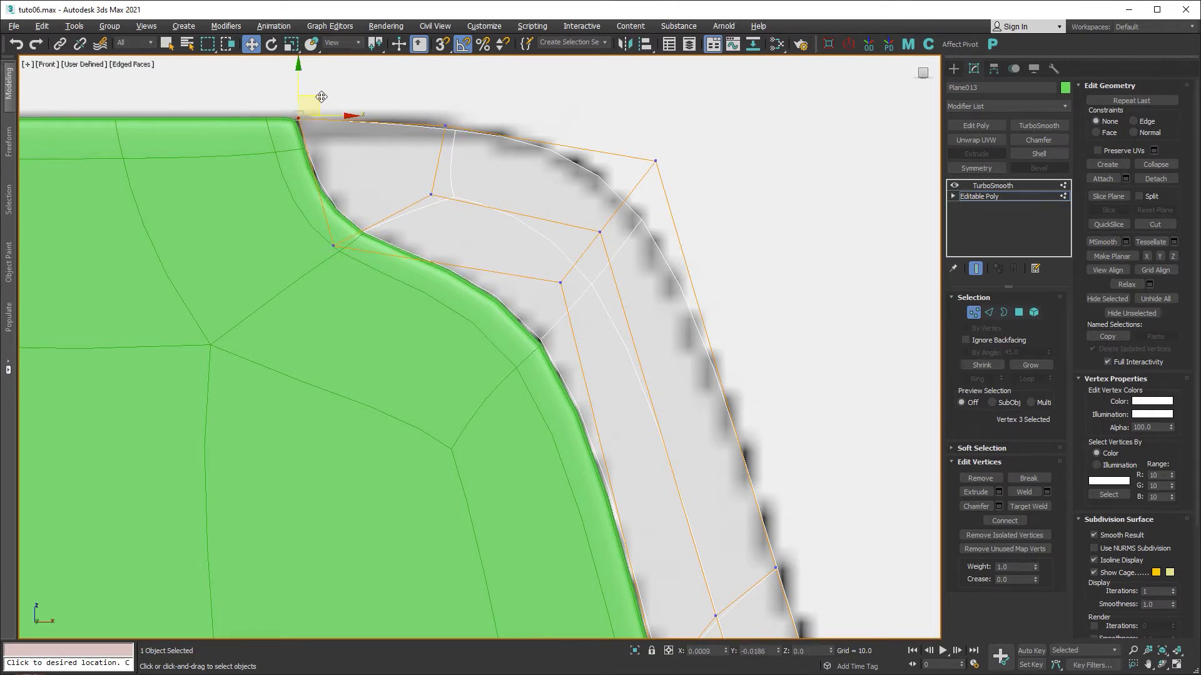
pyautogui.moveTo(444, 122); pyautogui.dragTo(441, 113)
# Switch to Edge mode and select the two edges at the cage's top corner.
pyautogui.scroll(-4, 587, 322)
pyautogui.moveTo(619, 457); pyautogui.dragTo(512, 319, button='middle')
pyautogui.moveTo(626, 606); pyautogui.dragTo(522, 281, button='middle')
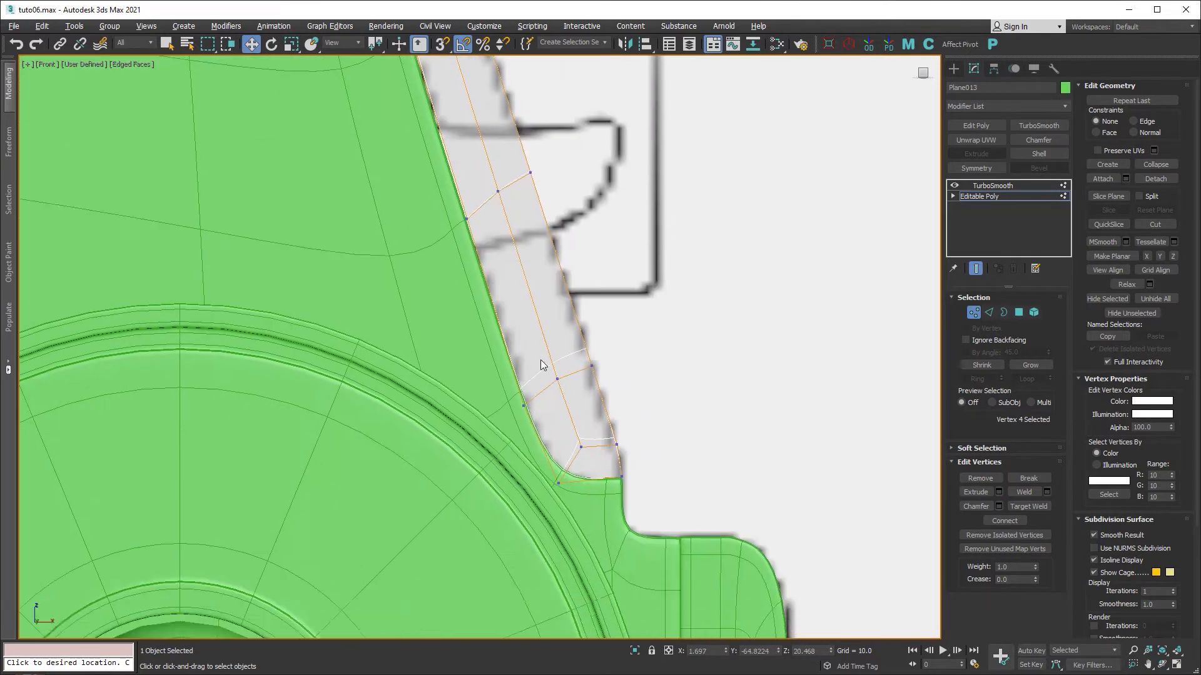
pyautogui.scroll(4, 576, 456)
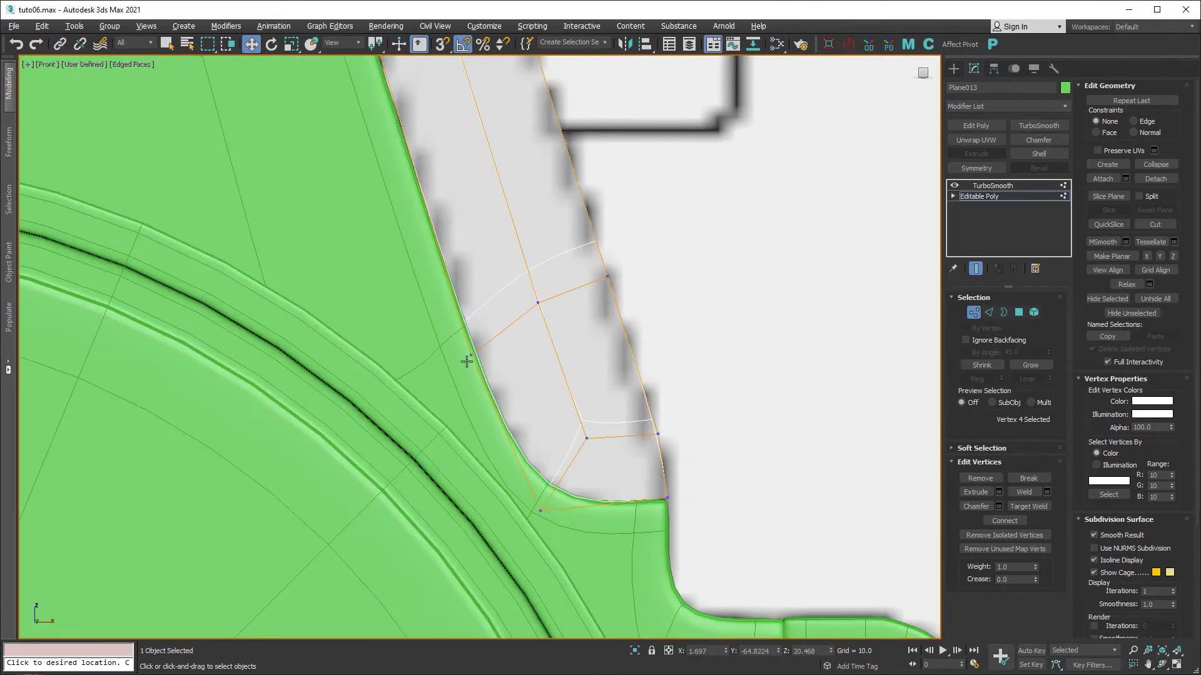
pyautogui.scroll(-4, 631, 318)
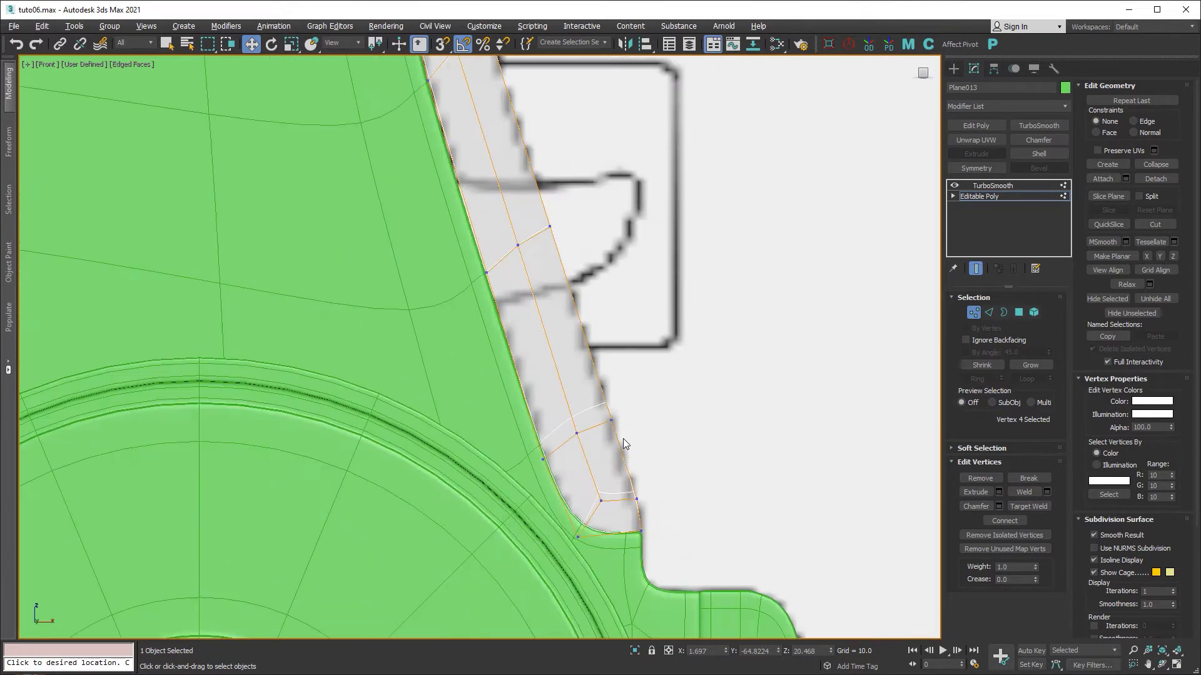
pyautogui.moveTo(635, 237); pyautogui.dragTo(639, 425, button='middle')
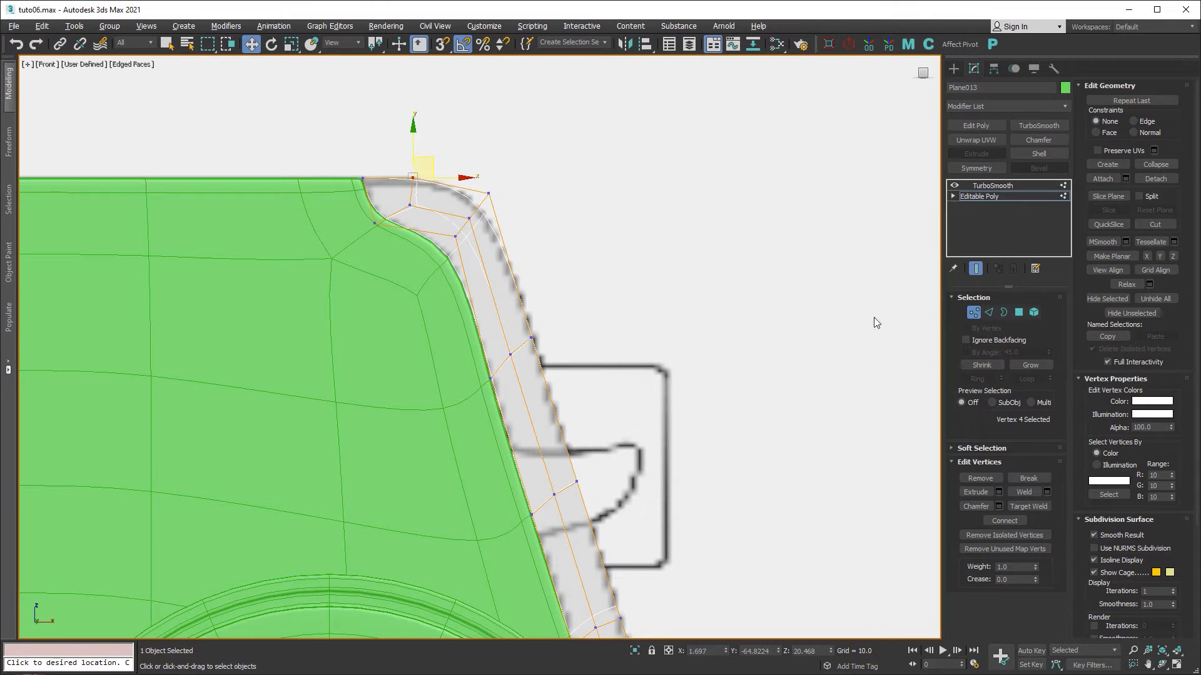
pyautogui.click(988, 312)
pyautogui.click(478, 209)
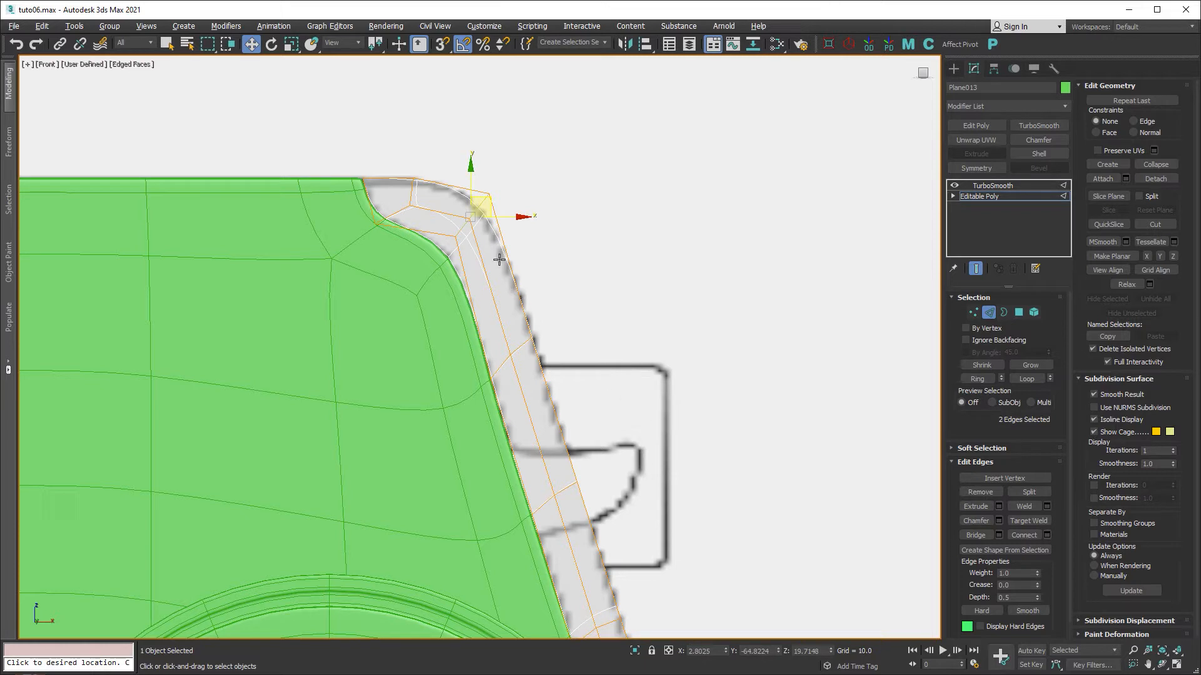
# Detach Plane013's three top-corner polygons as a new object named Object004.
pyautogui.moveTo(550, 364); pyautogui.dragTo(547, 371, button='middle')
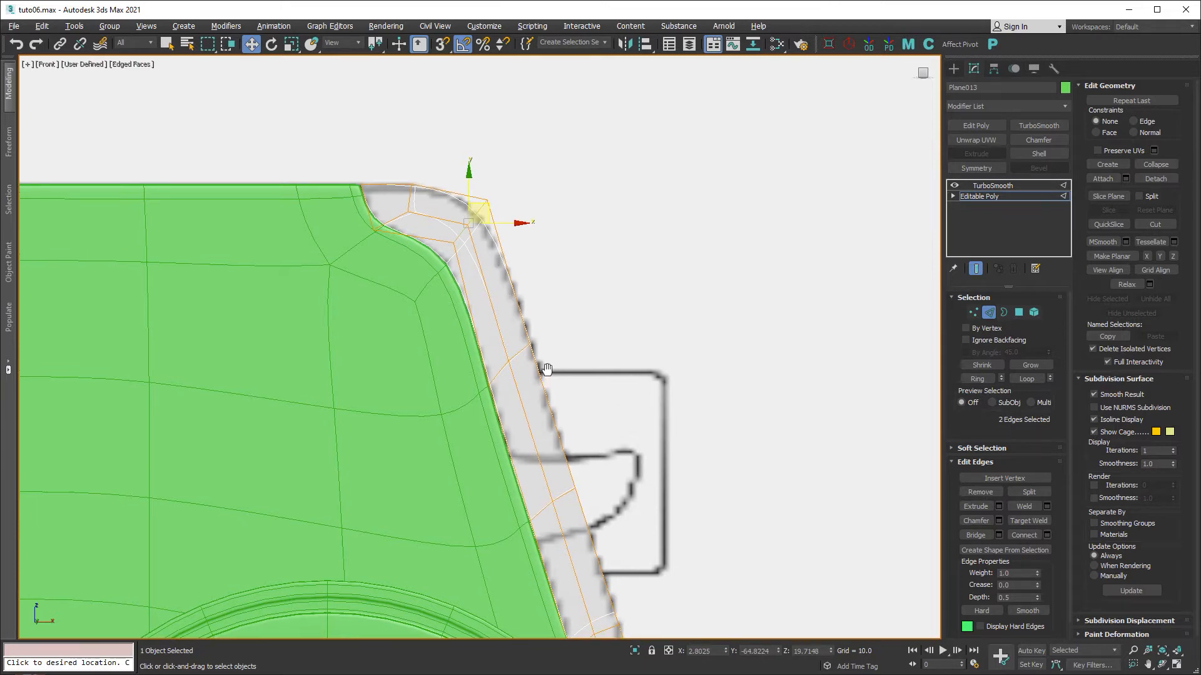
pyautogui.click(1019, 312)
pyautogui.moveTo(481, 181); pyautogui.dragTo(369, 223)
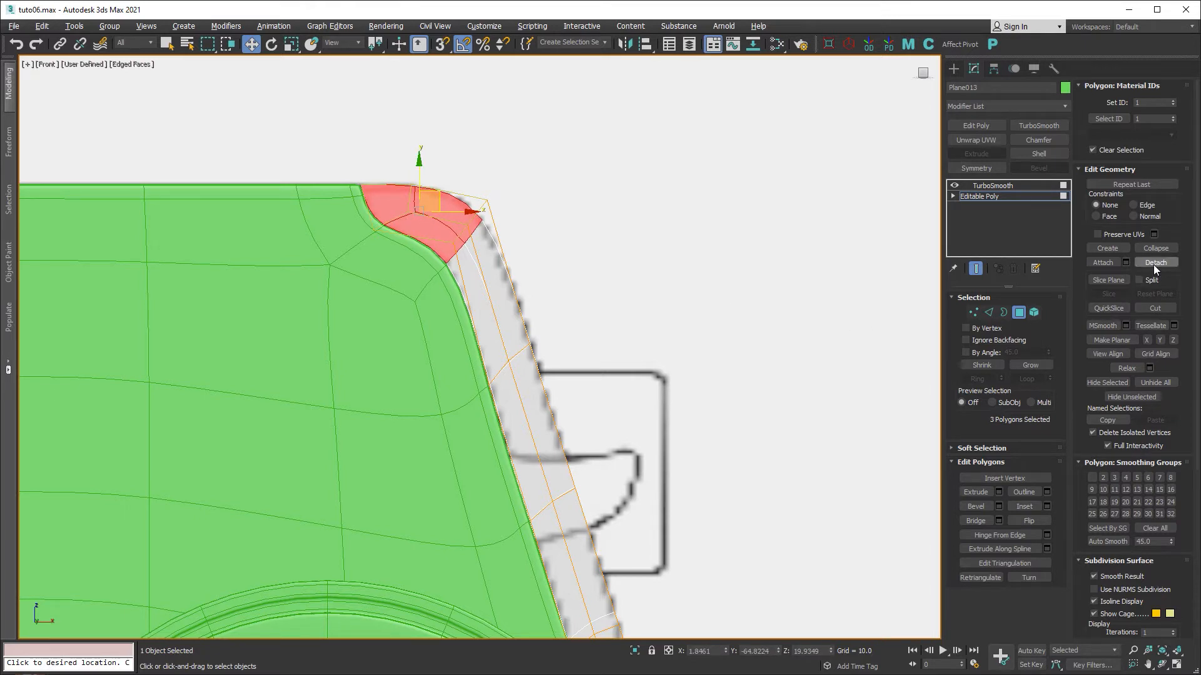
pyautogui.click(1155, 262)
pyautogui.click(641, 351)
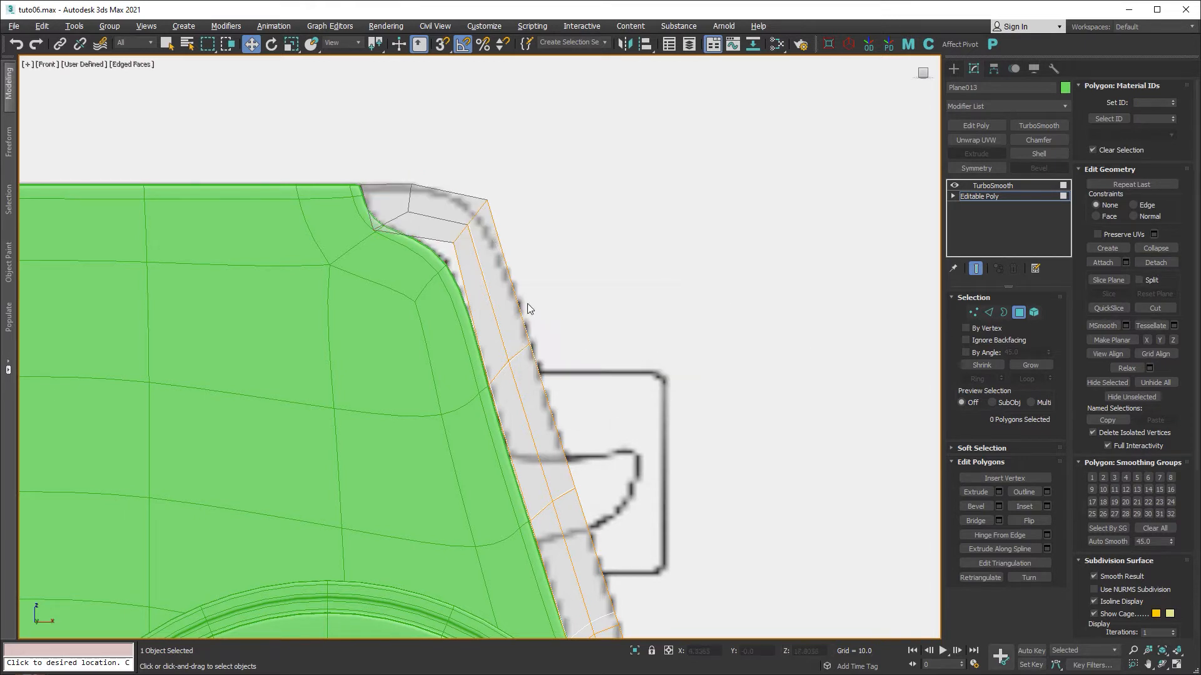
pyautogui.click(1020, 312)
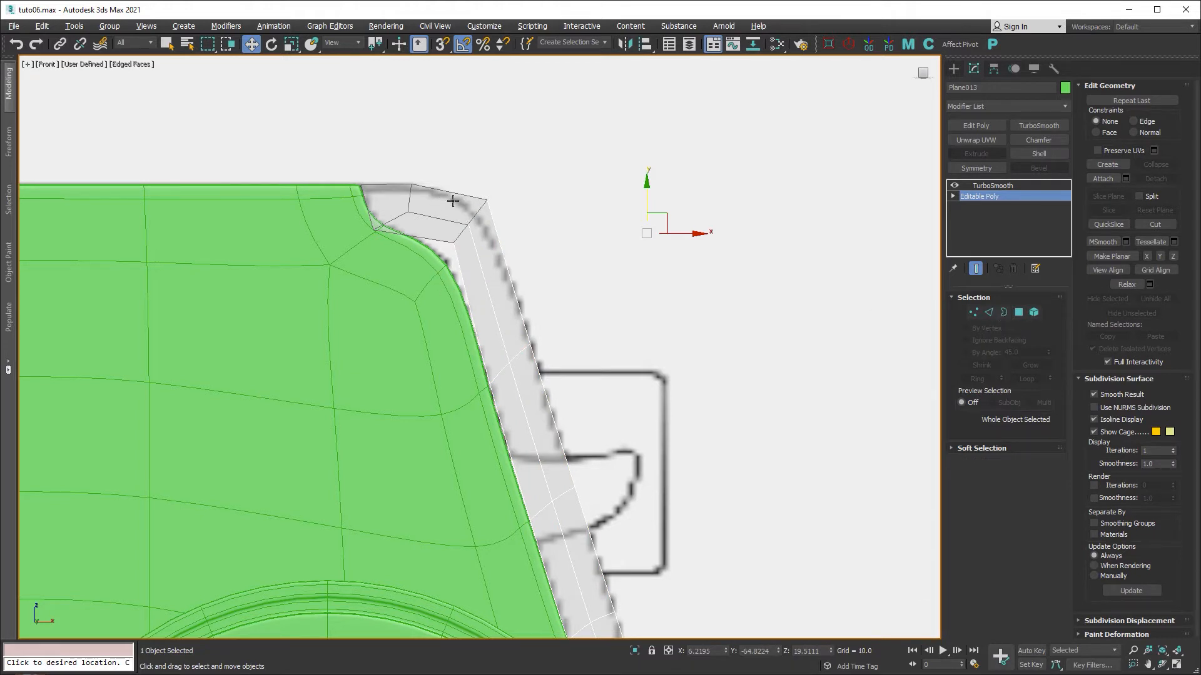
# Connect the three edges across the side strip with a single new edge loop.
pyautogui.scroll(4, 467, 256)
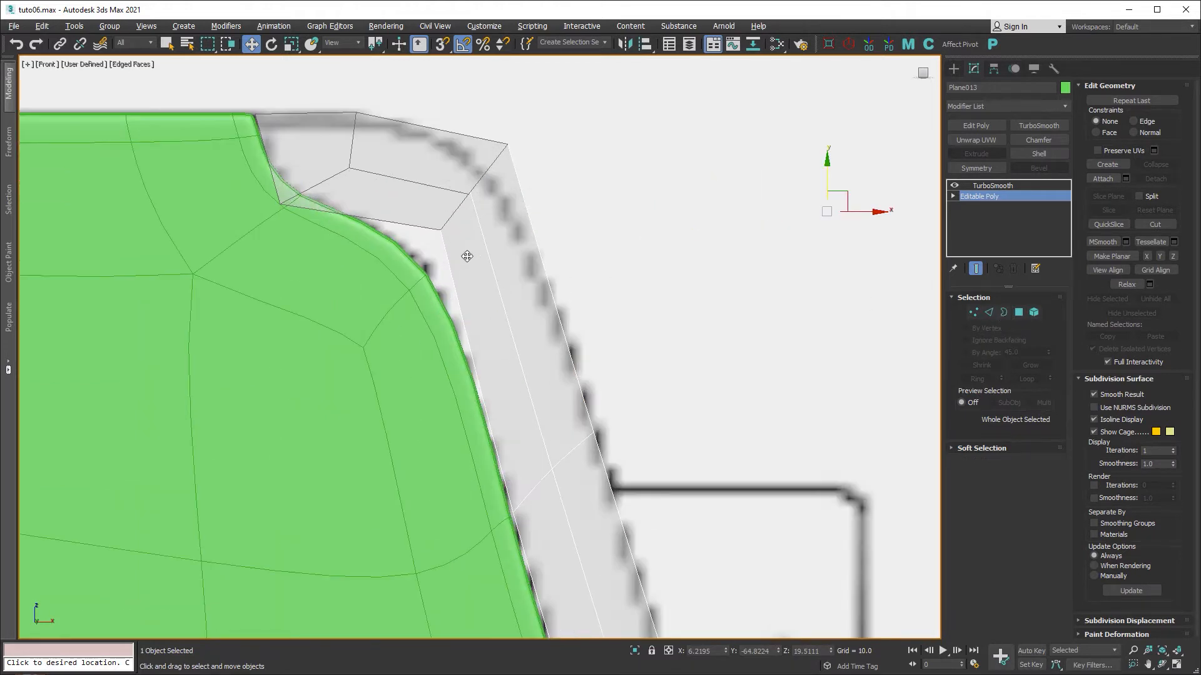
pyautogui.moveTo(467, 257); pyautogui.dragTo(489, 309, button='middle')
pyautogui.click(990, 314)
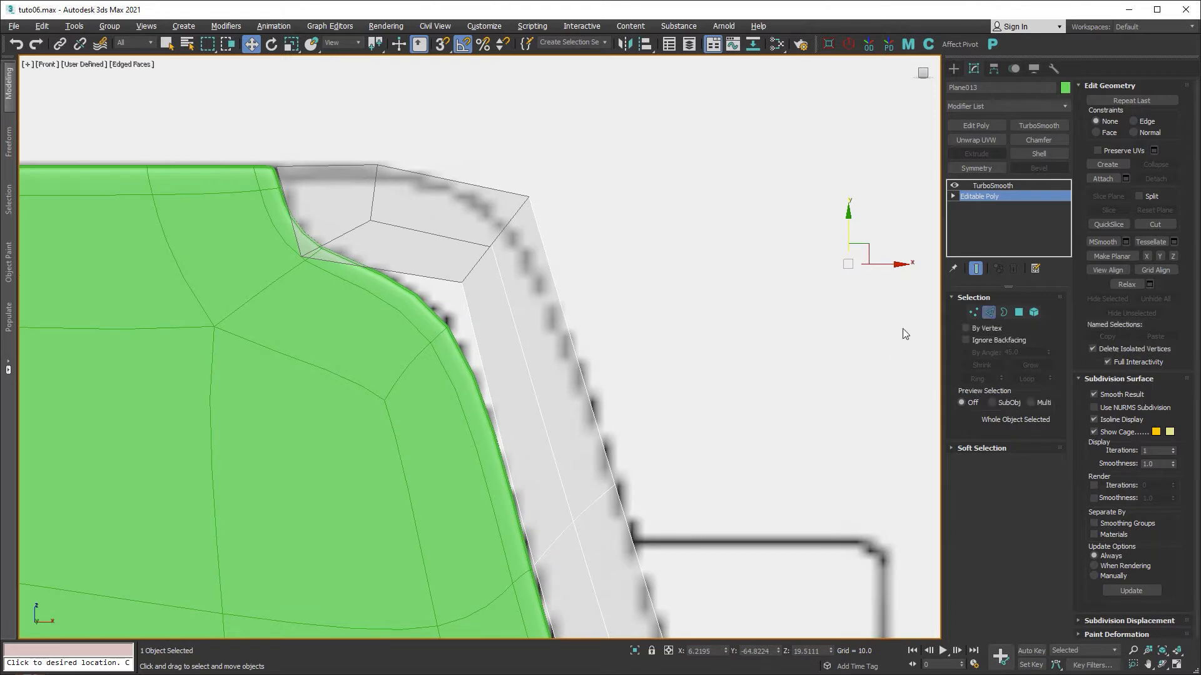
pyautogui.moveTo(447, 367); pyautogui.dragTo(449, 367)
pyautogui.rightClick(527, 350)
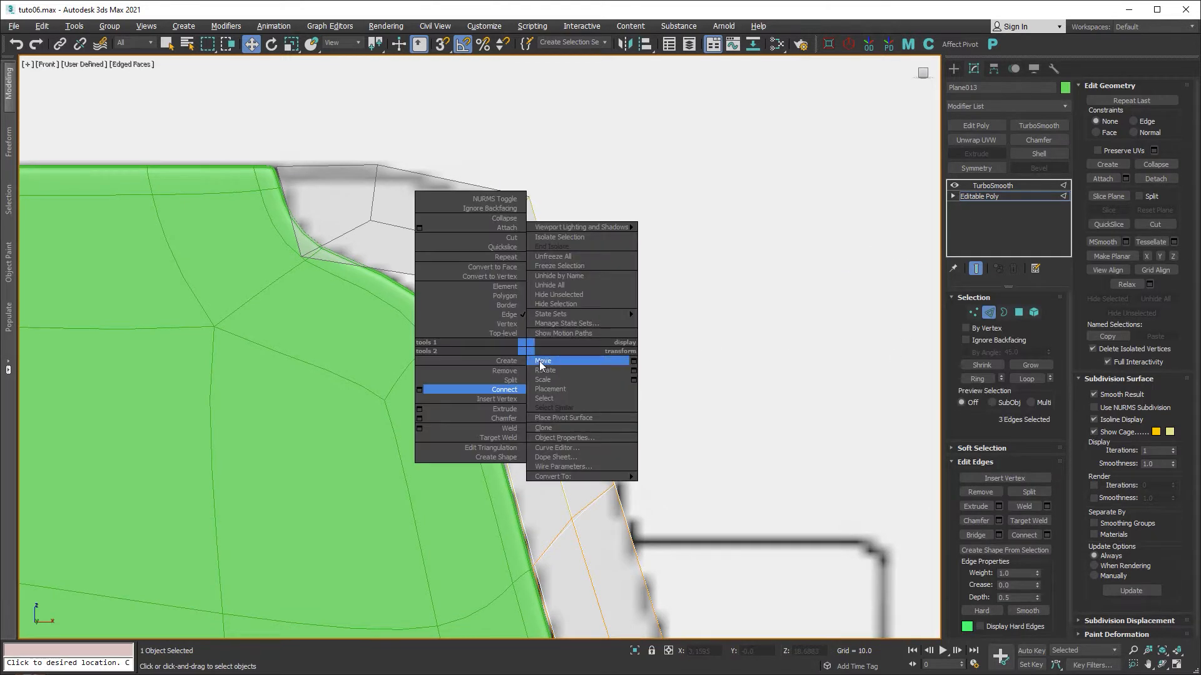
pyautogui.click(422, 392)
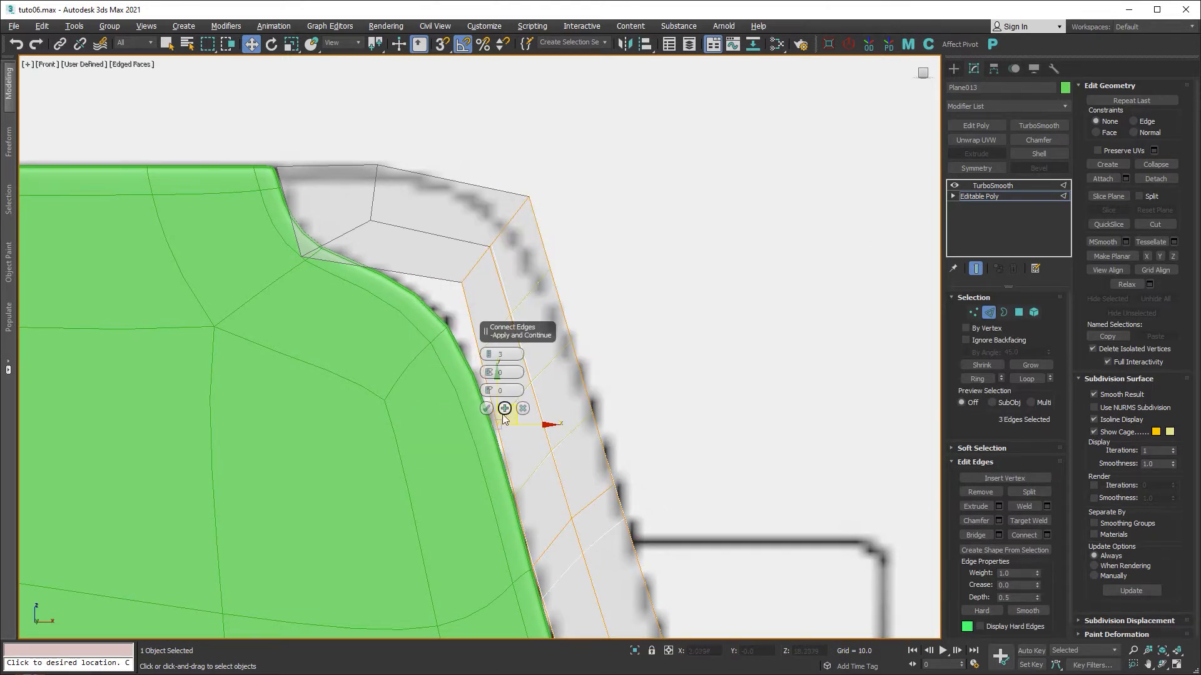
pyautogui.click(489, 358)
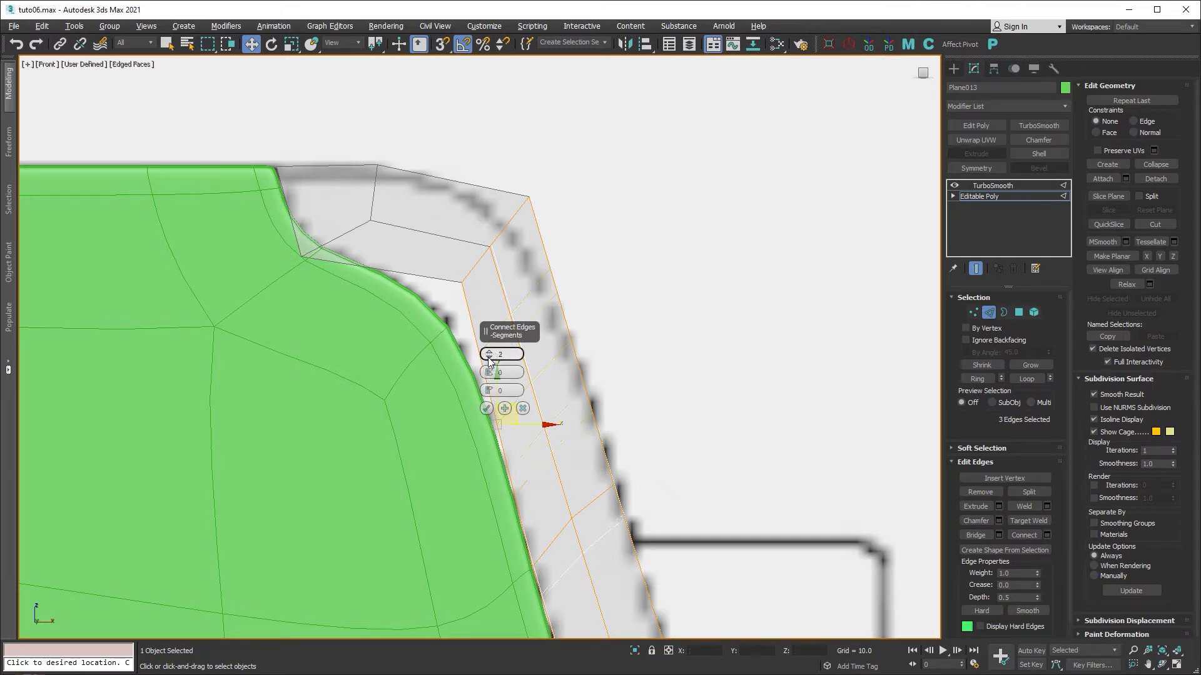
pyautogui.click(488, 359)
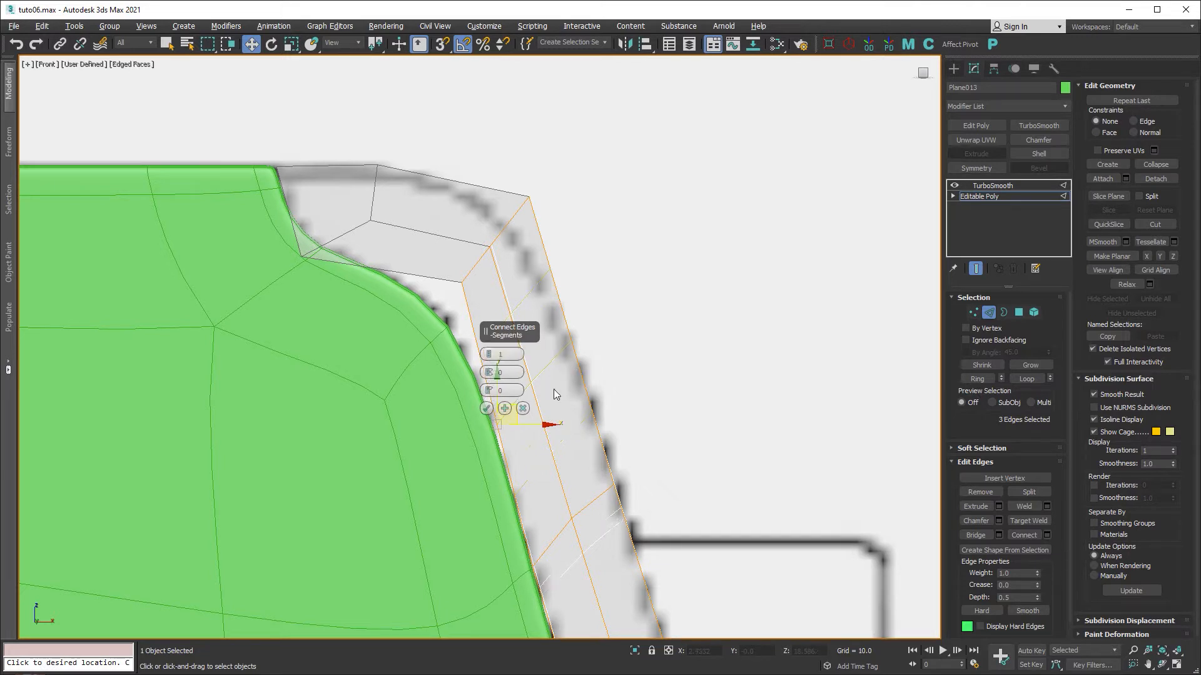
pyautogui.click(486, 410)
# Move the three upper-corner vertices down and to the left.
pyautogui.click(972, 313)
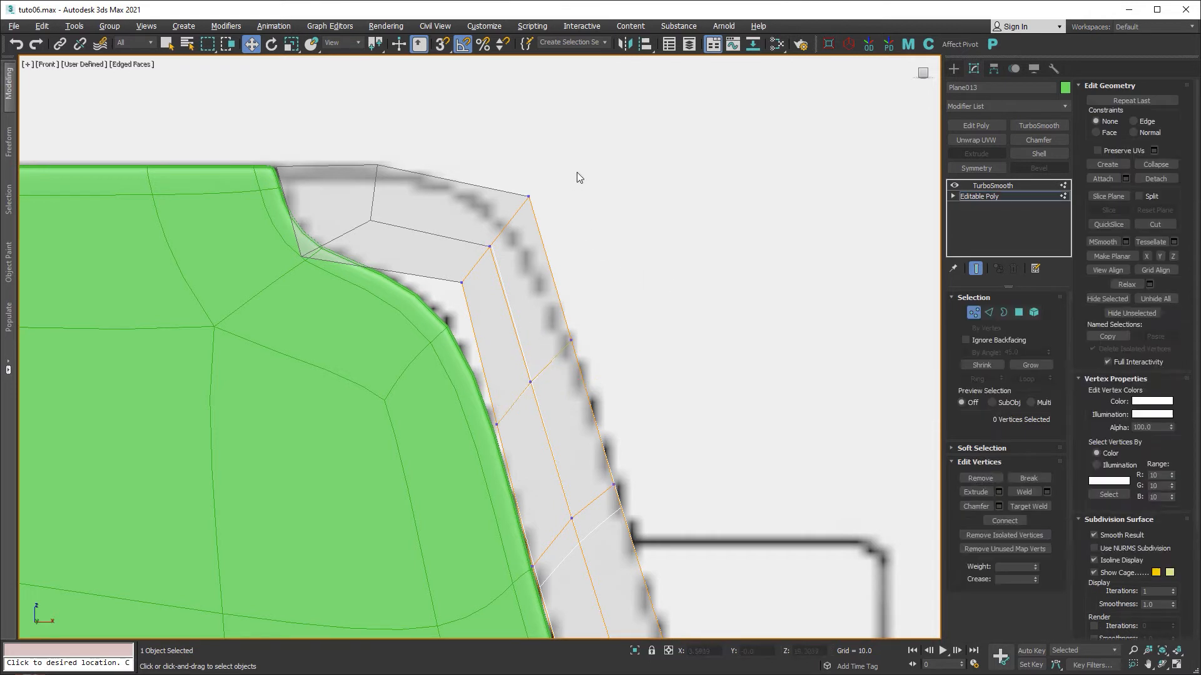
pyautogui.moveTo(577, 172); pyautogui.dragTo(426, 300)
pyautogui.moveTo(514, 224); pyautogui.dragTo(502, 267)
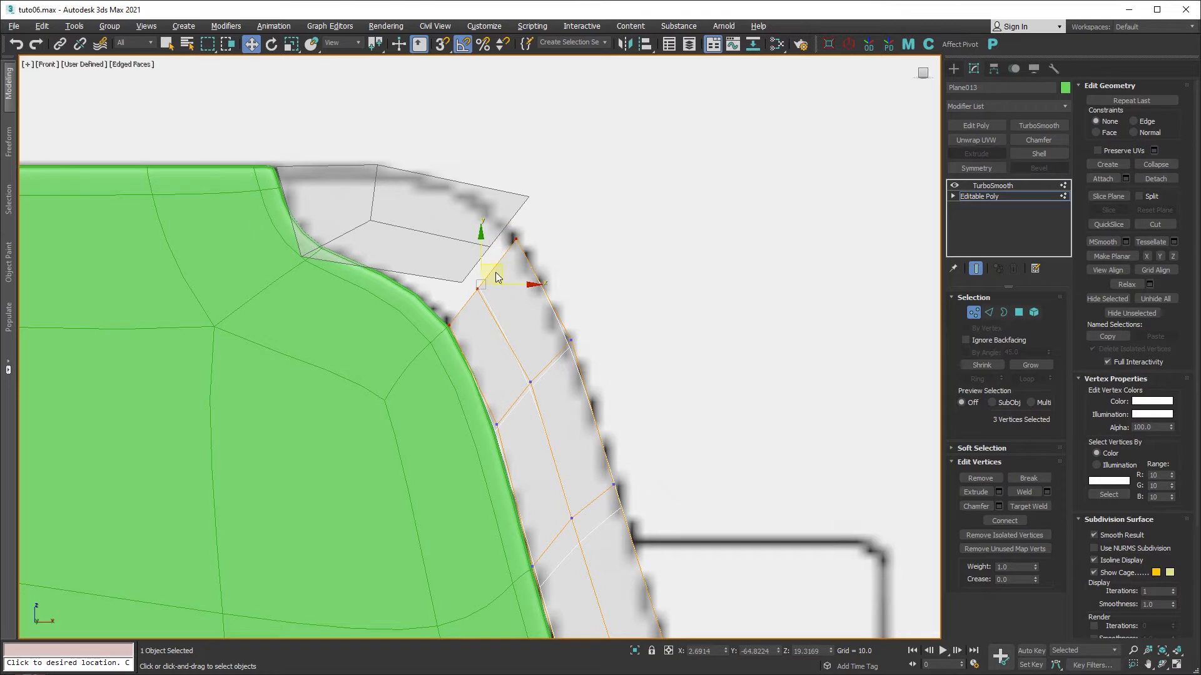
pyautogui.click(973, 312)
pyautogui.click(451, 232)
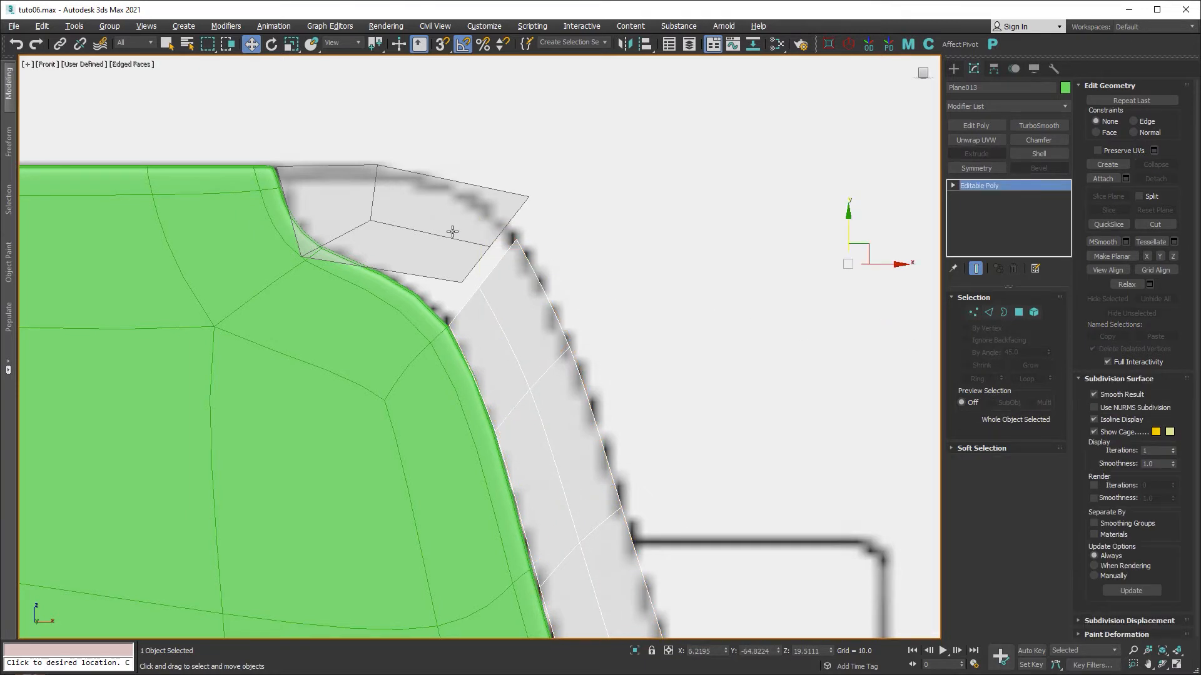
# Add TurboSmooth to Object004 with Isoline Display and more iterations, and enable Show End Result.
pyautogui.click(1029, 127)
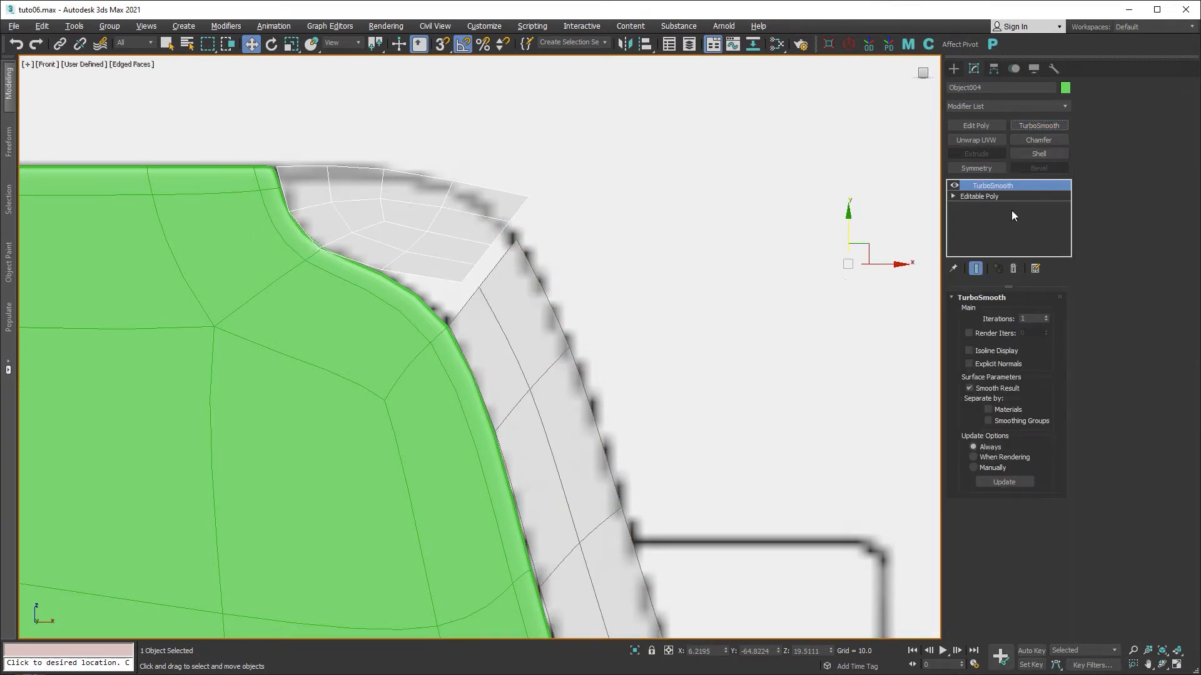
pyautogui.click(973, 351)
pyautogui.click(1047, 317)
pyautogui.click(977, 196)
pyautogui.click(977, 268)
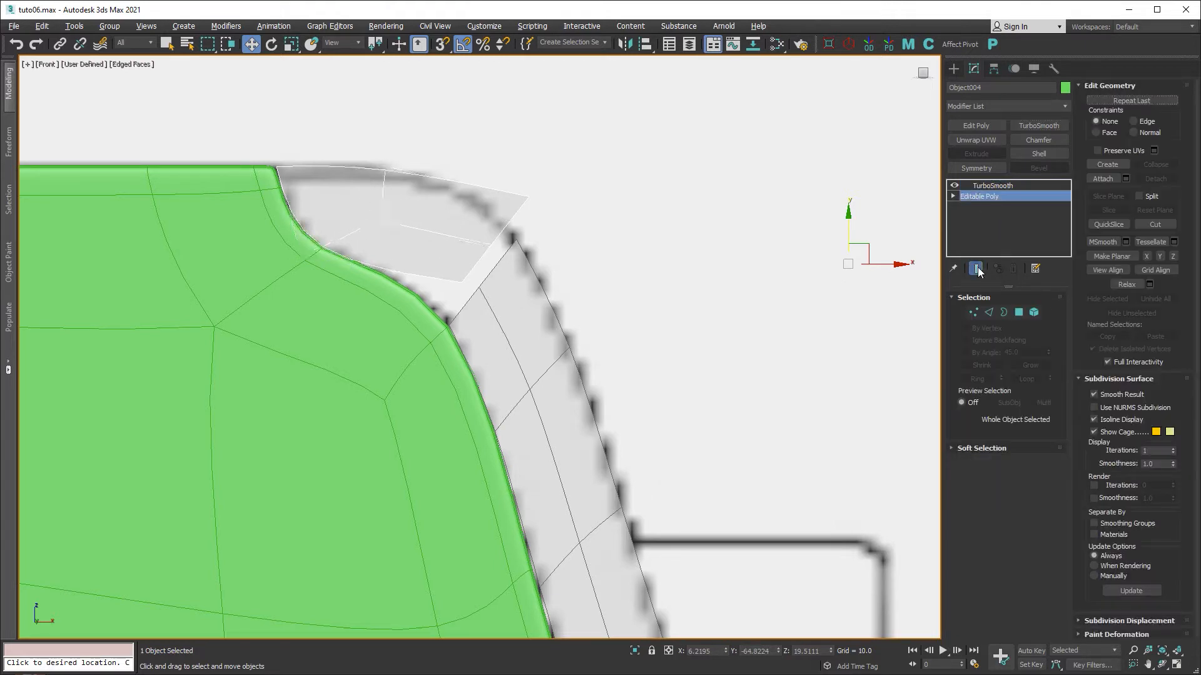
# Connect the corner piece's crossing edges with a single new edge loop.
pyautogui.click(987, 311)
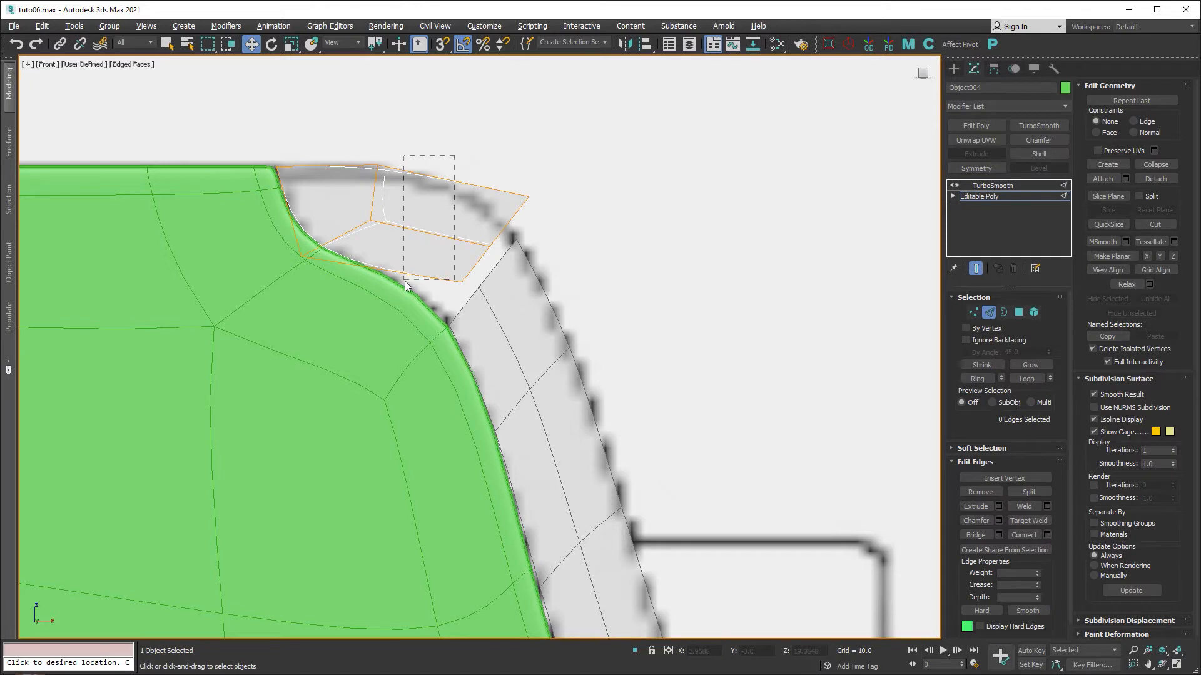
pyautogui.moveTo(404, 280); pyautogui.dragTo(404, 280)
pyautogui.rightClick(451, 234)
pyautogui.click(429, 270)
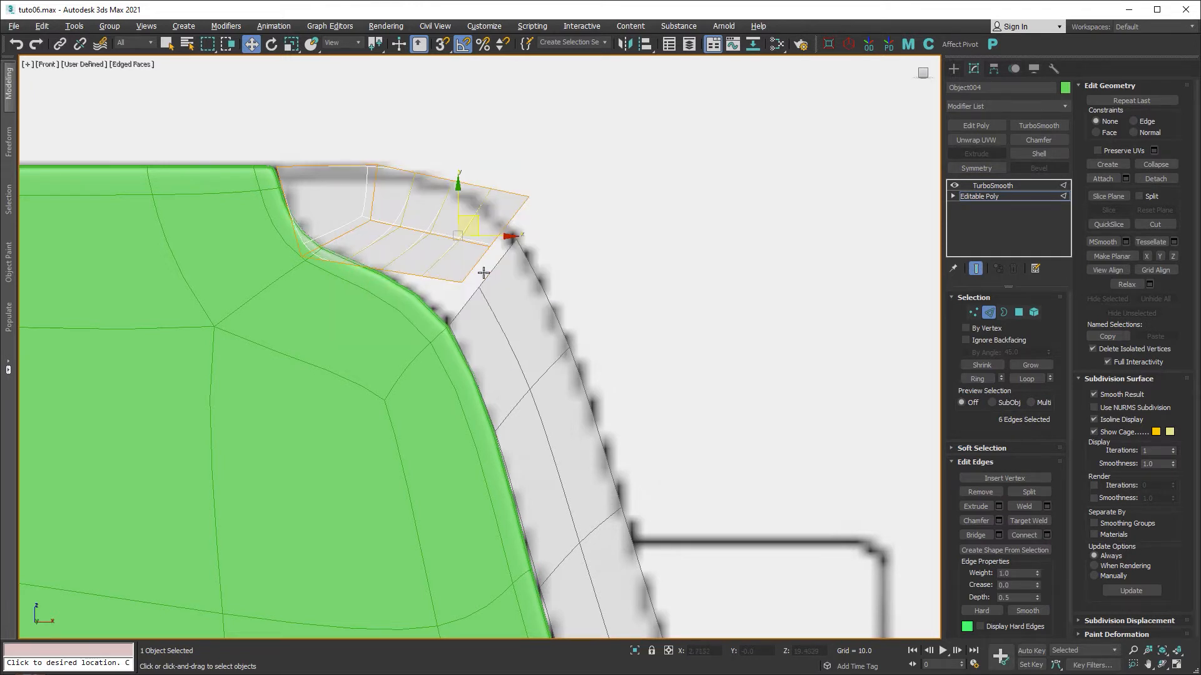
pyautogui.hotkey('ctrl', 'z')
pyautogui.rightClick(456, 241)
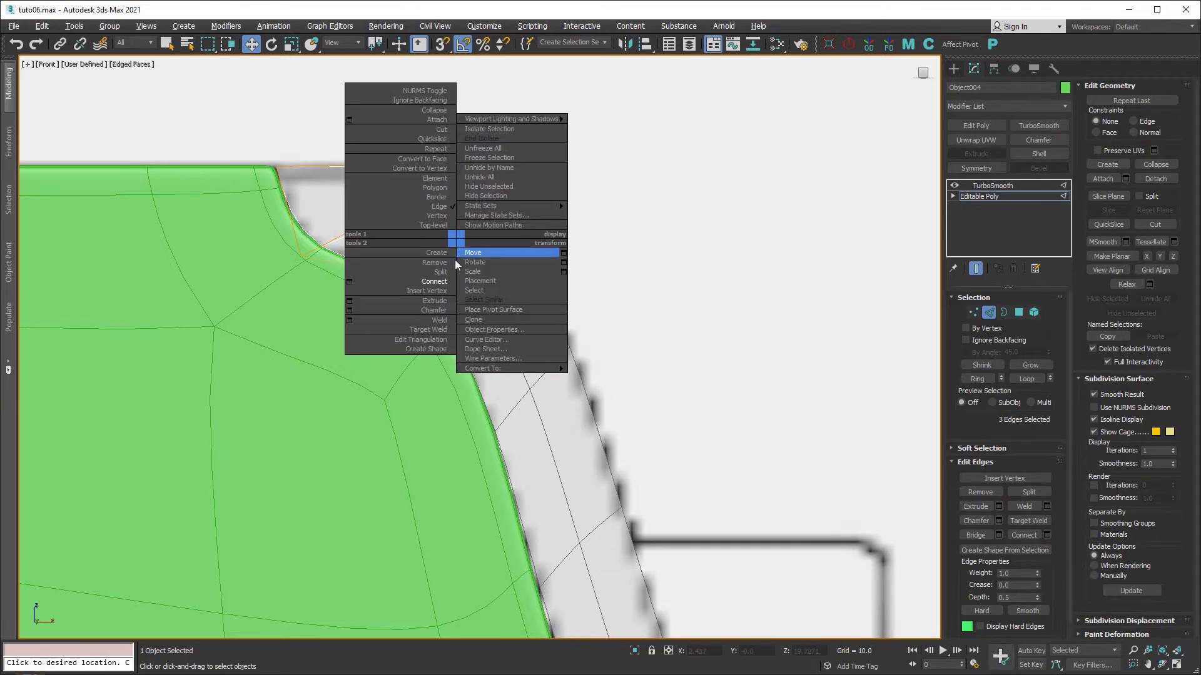
pyautogui.click(351, 280)
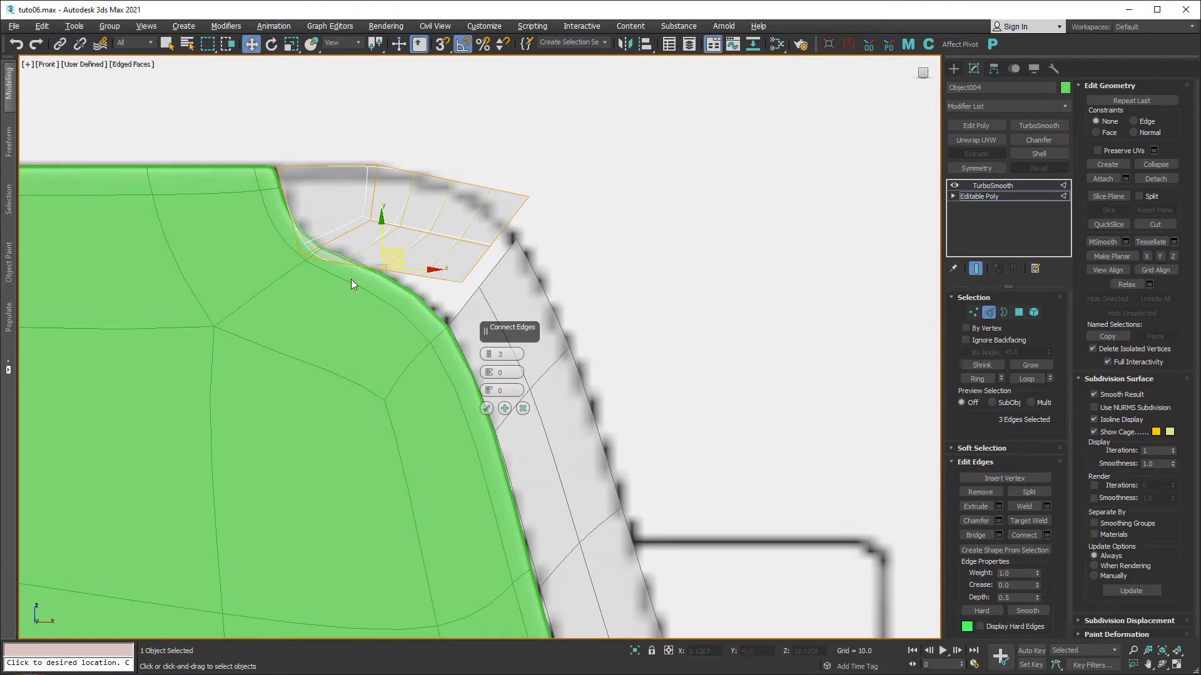
pyautogui.rightClick(489, 355)
pyautogui.click(487, 408)
# Move the new loop's three vertices down and left to round the corner.
pyautogui.click(973, 313)
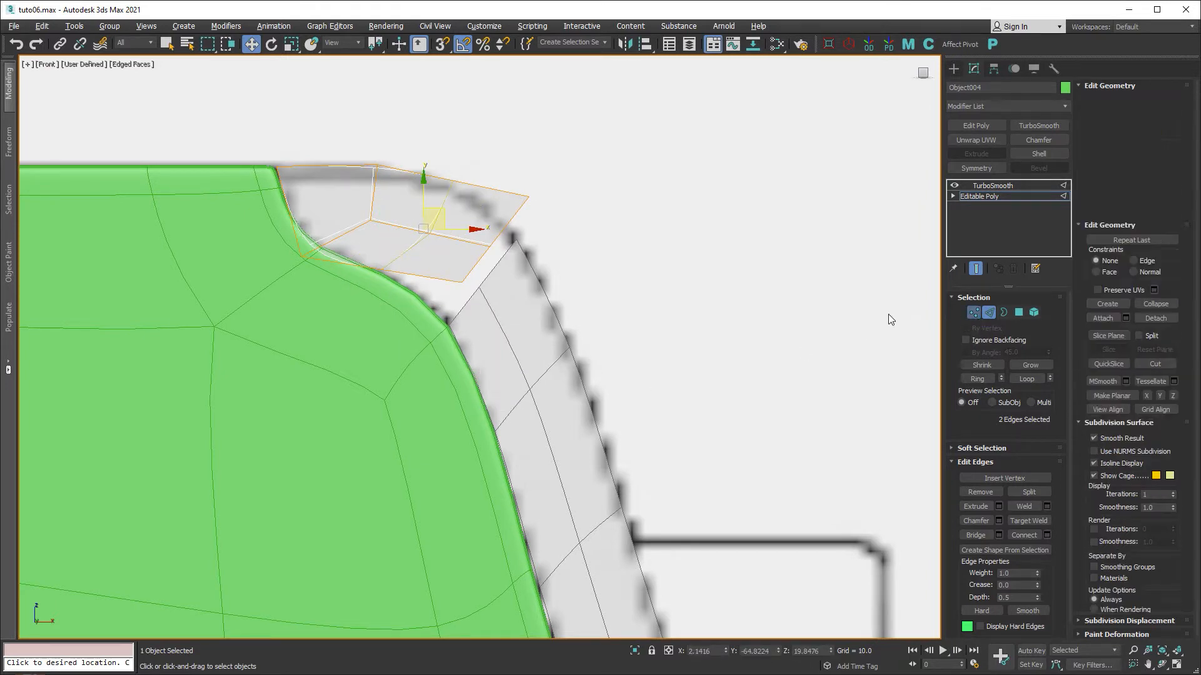
pyautogui.moveTo(476, 282); pyautogui.dragTo(455, 279)
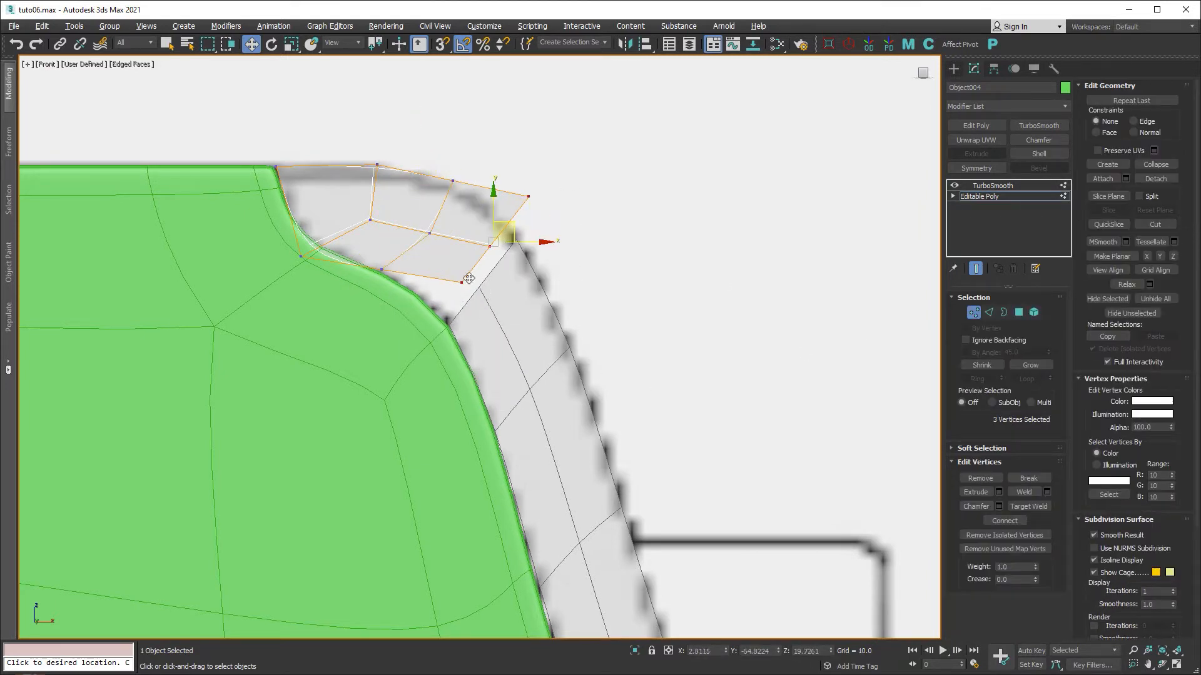
pyautogui.moveTo(513, 227); pyautogui.dragTo(501, 268)
pyautogui.scroll(3, 468, 279)
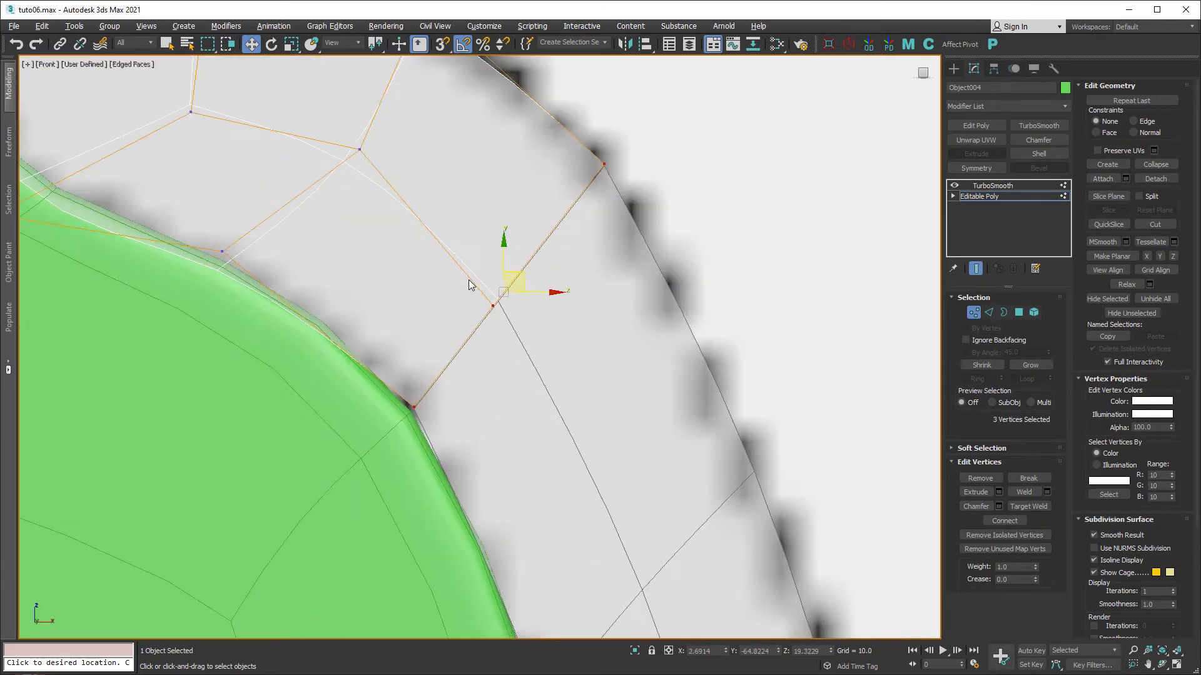
pyautogui.scroll(-1, 530, 286)
pyautogui.scroll(-1, 530, 289)
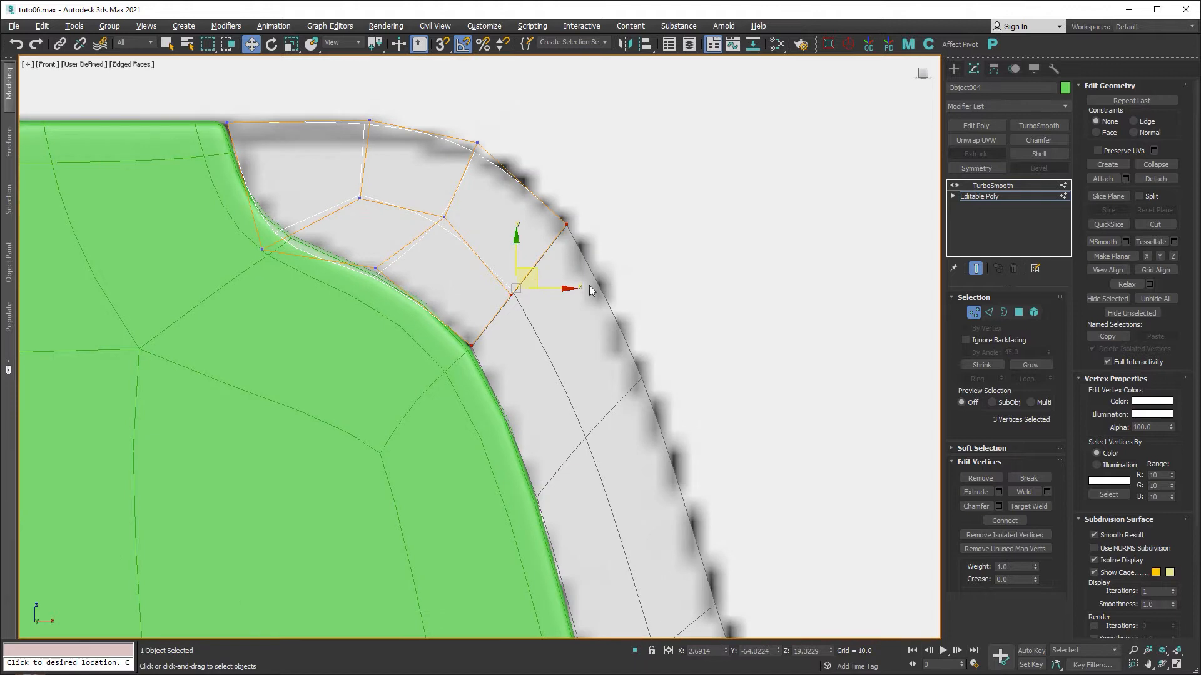
pyautogui.scroll(-2, 550, 233)
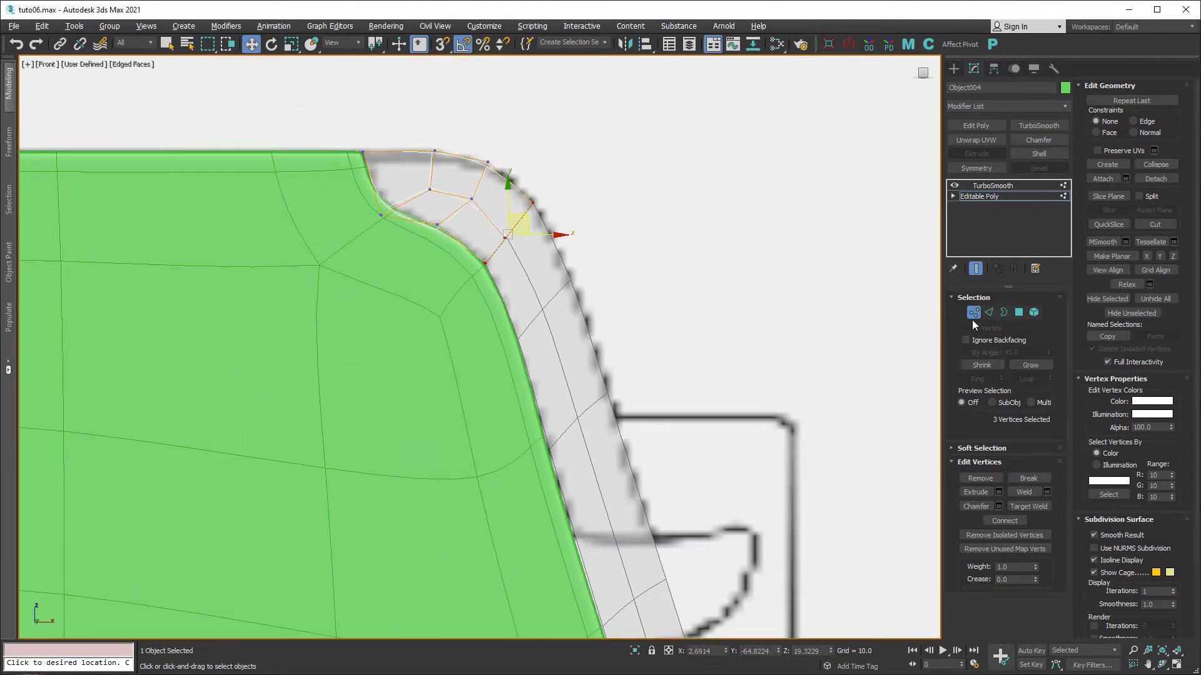
pyautogui.click(974, 312)
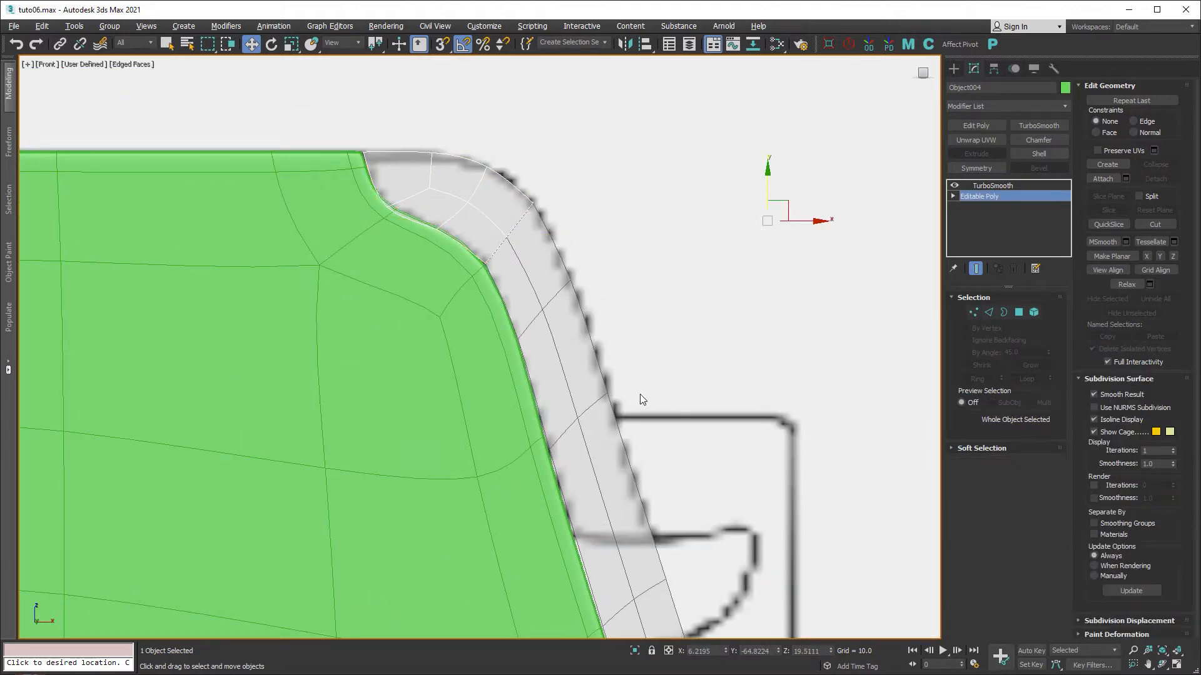
# Maximize the perspective view with edged faces and add a Shell modifier to Object004.
pyautogui.hotkey('alt', 'w')
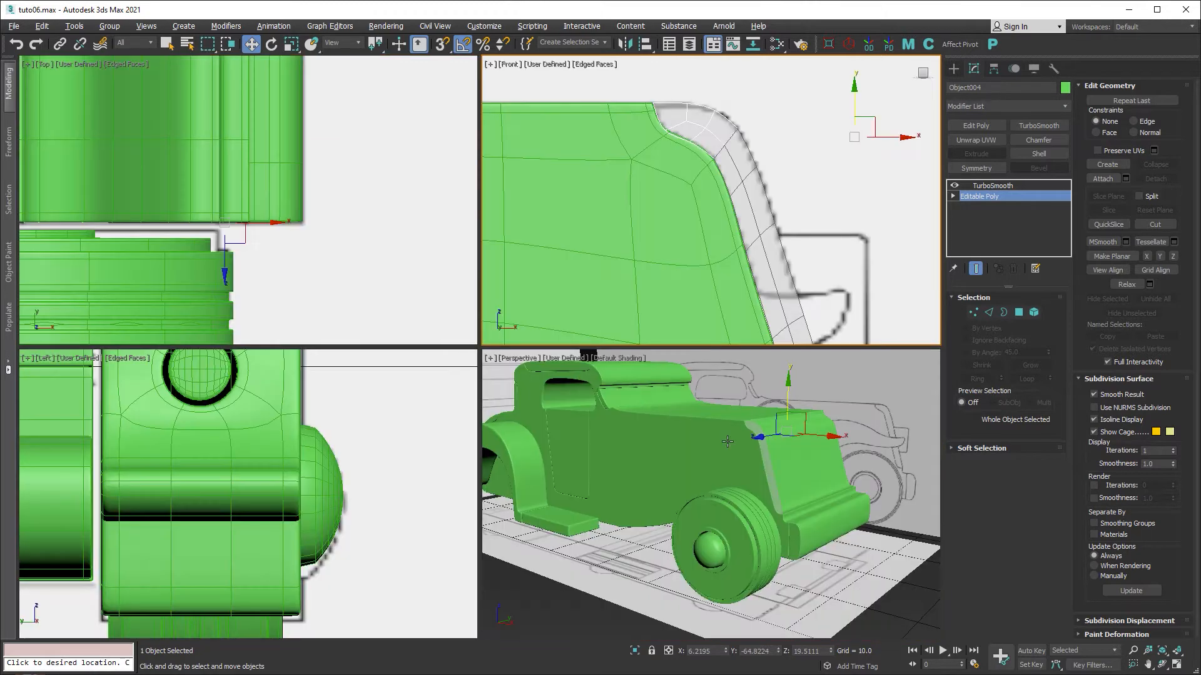
pyautogui.hotkey('alt', 'w')
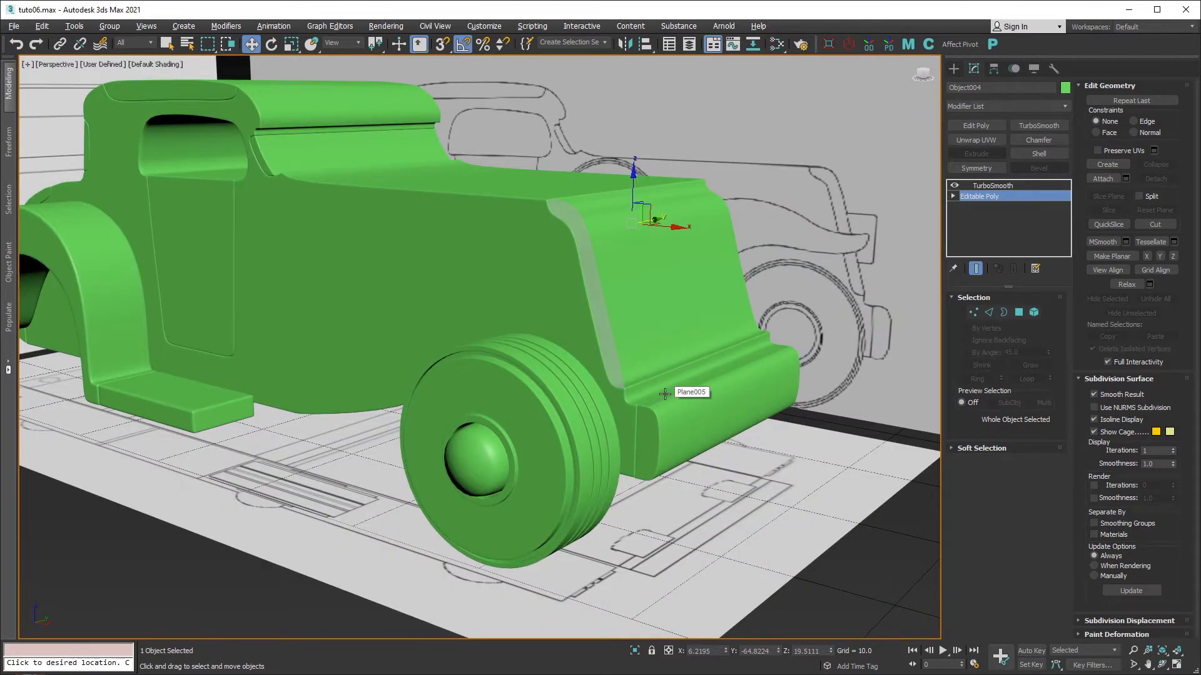
pyautogui.press('F4')
pyautogui.scroll(5, 595, 228)
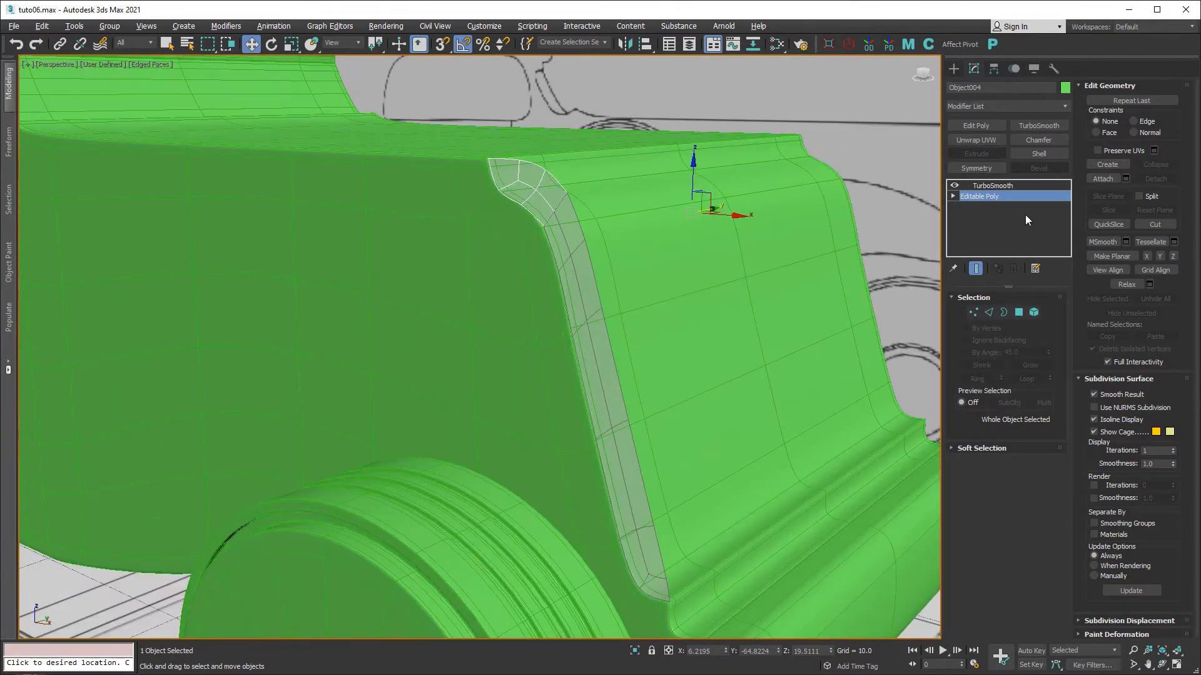
pyautogui.click(1039, 153)
pyautogui.moveTo(762, 212); pyautogui.dragTo(689, 239, button='middle')
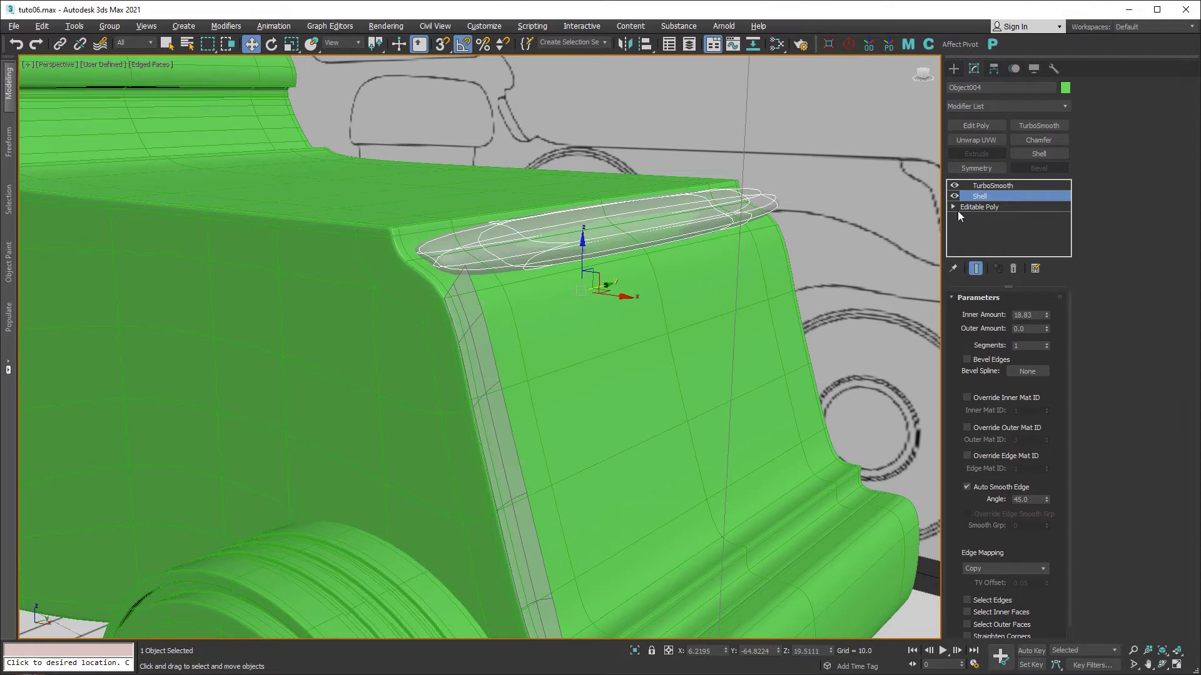
# Add an Edit Poly modifier above the shell in Edge mode with Show Cage on.
pyautogui.click(982, 125)
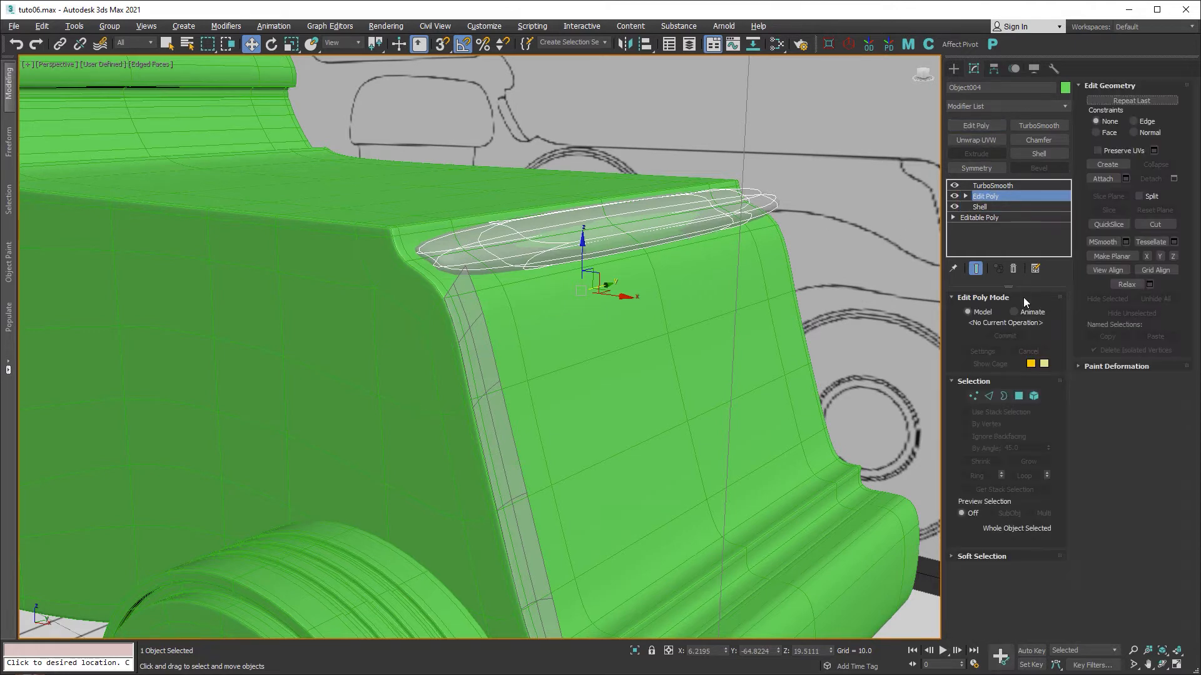
pyautogui.click(988, 397)
pyautogui.click(967, 364)
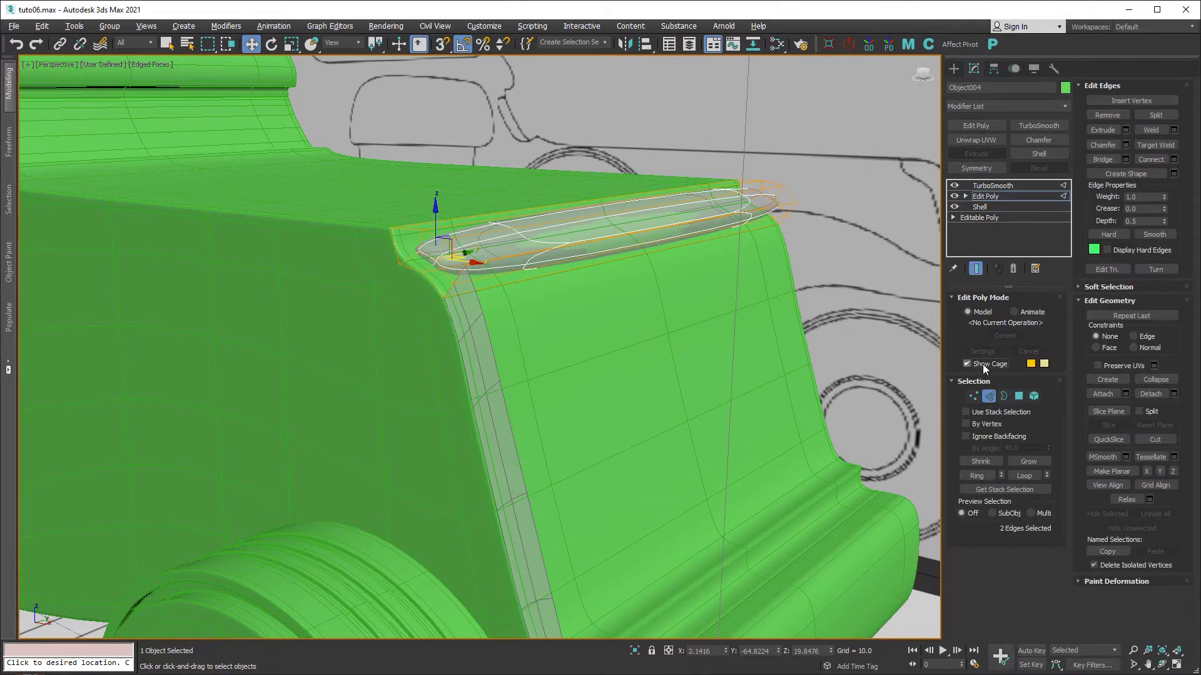
pyautogui.scroll(5, 408, 236)
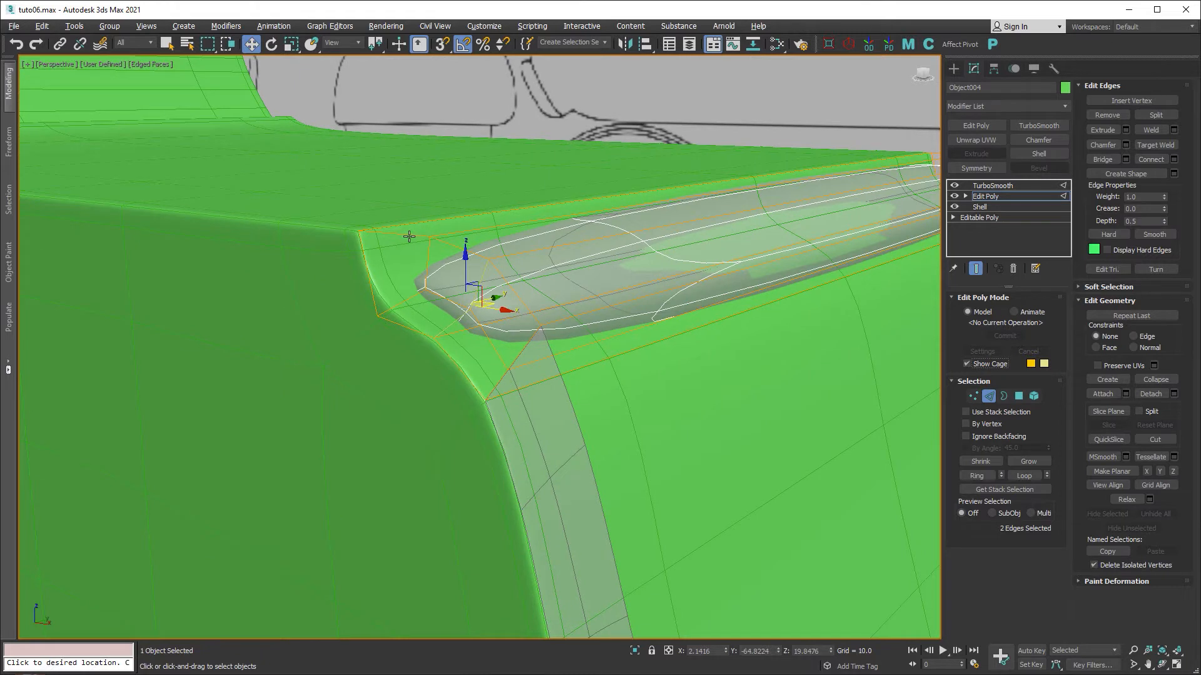
# Select the rim edges along the front and upper edge of the top lip.
pyautogui.keyDown('ctrl'); pyautogui.click(366, 267); pyautogui.keyUp('ctrl')
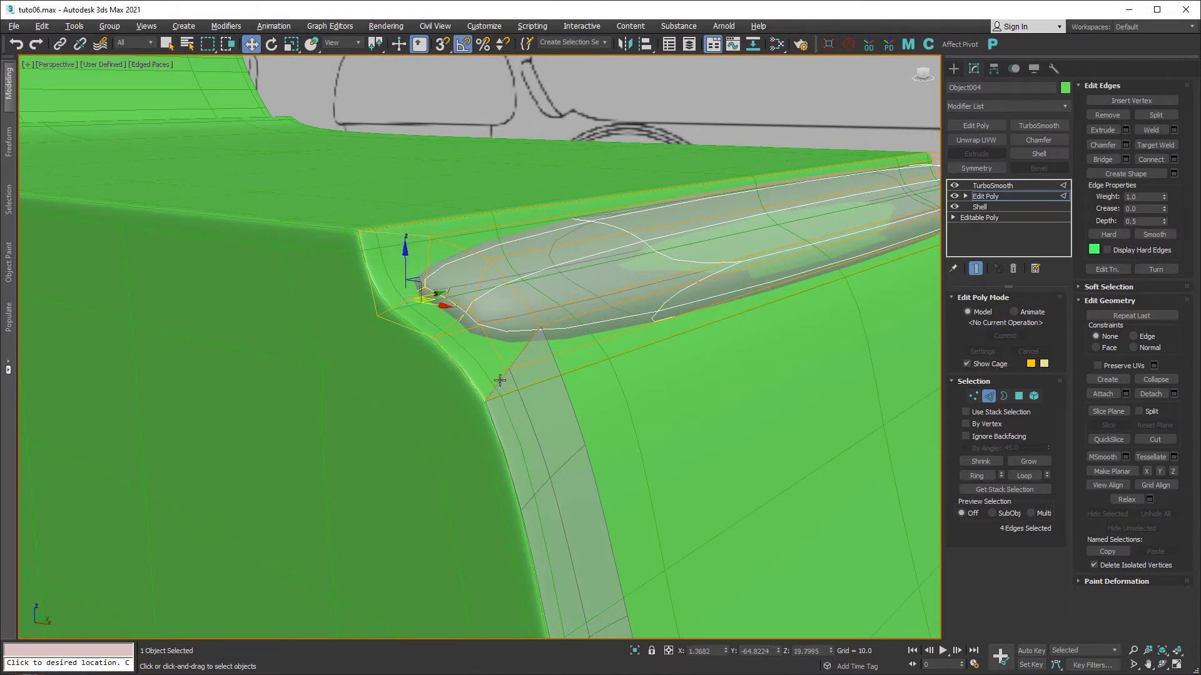
pyautogui.keyDown('ctrl'); pyautogui.click(509, 370); pyautogui.keyUp('ctrl')
pyautogui.keyDown('ctrl'); pyautogui.click(523, 346); pyautogui.keyUp('ctrl')
pyautogui.keyDown('ctrl'); pyautogui.click(519, 295); pyautogui.keyUp('ctrl')
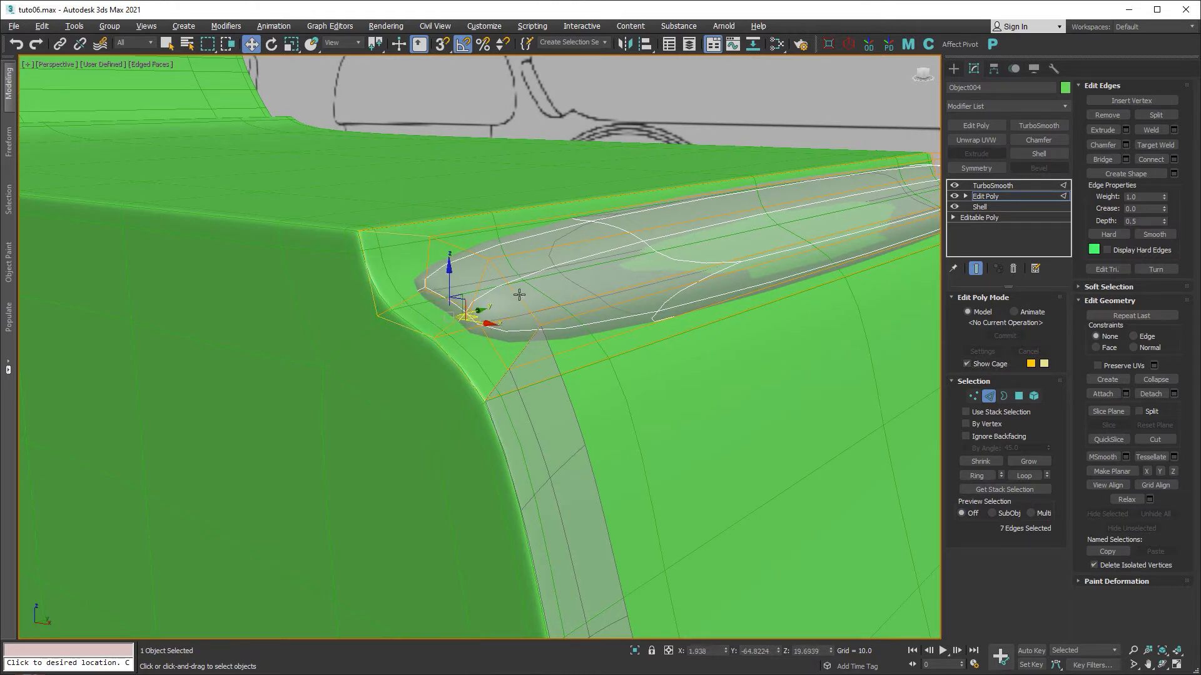
pyautogui.keyDown('ctrl'); pyautogui.click(461, 248); pyautogui.keyUp('ctrl')
pyautogui.keyDown('ctrl'); pyautogui.click(609, 307); pyautogui.keyUp('ctrl')
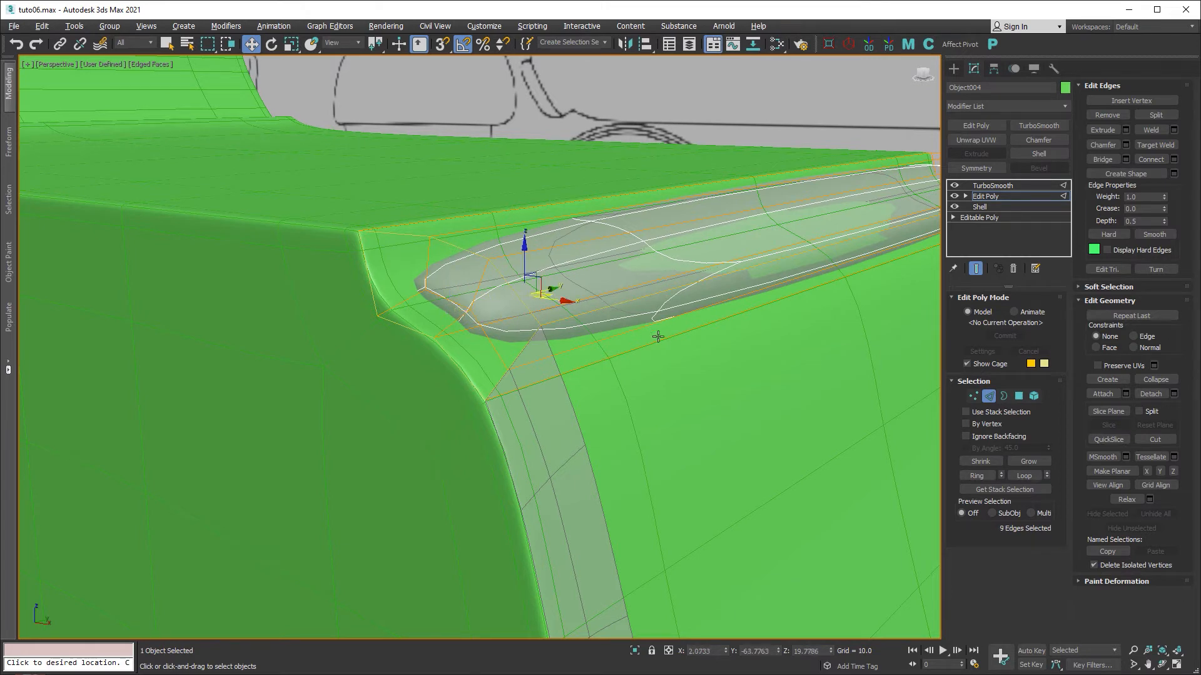
pyautogui.keyDown('ctrl'); pyautogui.click(663, 373); pyautogui.keyUp('ctrl')
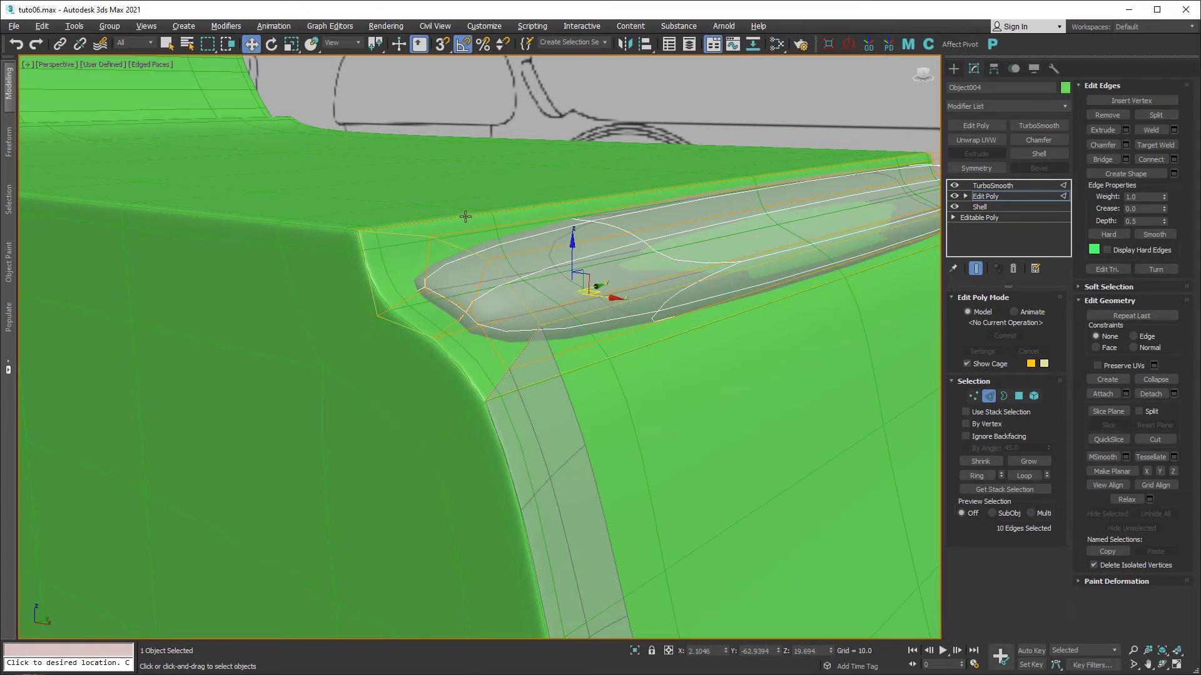
pyautogui.keyDown('ctrl'); pyautogui.click(466, 217); pyautogui.keyUp('ctrl')
# Add the long-side and lower rim edges to the selection and apply a Chamfer modifier.
pyautogui.keyDown('alt'); pyautogui.moveTo(719, 255); pyautogui.dragTo(526, 254, button='middle'); pyautogui.keyUp('alt')
pyautogui.keyDown('ctrl'); pyautogui.doubleClick(654, 382); pyautogui.keyUp('ctrl')
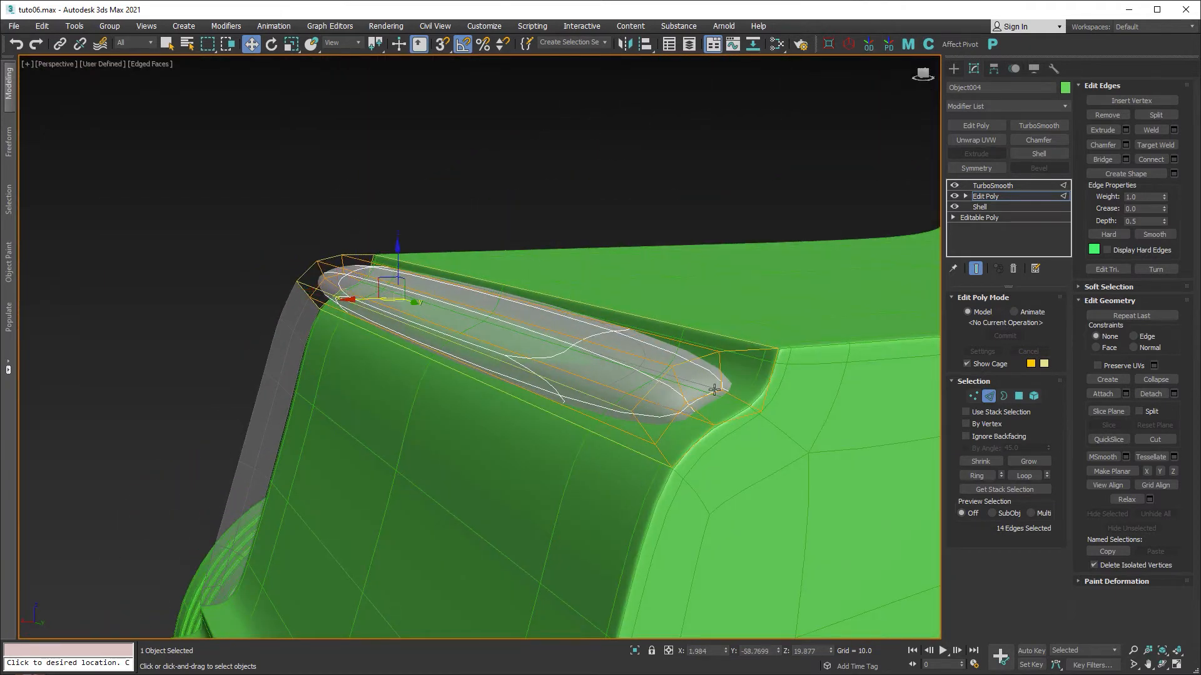
pyautogui.scroll(3, 715, 389)
pyautogui.keyDown('ctrl'); pyautogui.click(841, 329); pyautogui.keyUp('ctrl')
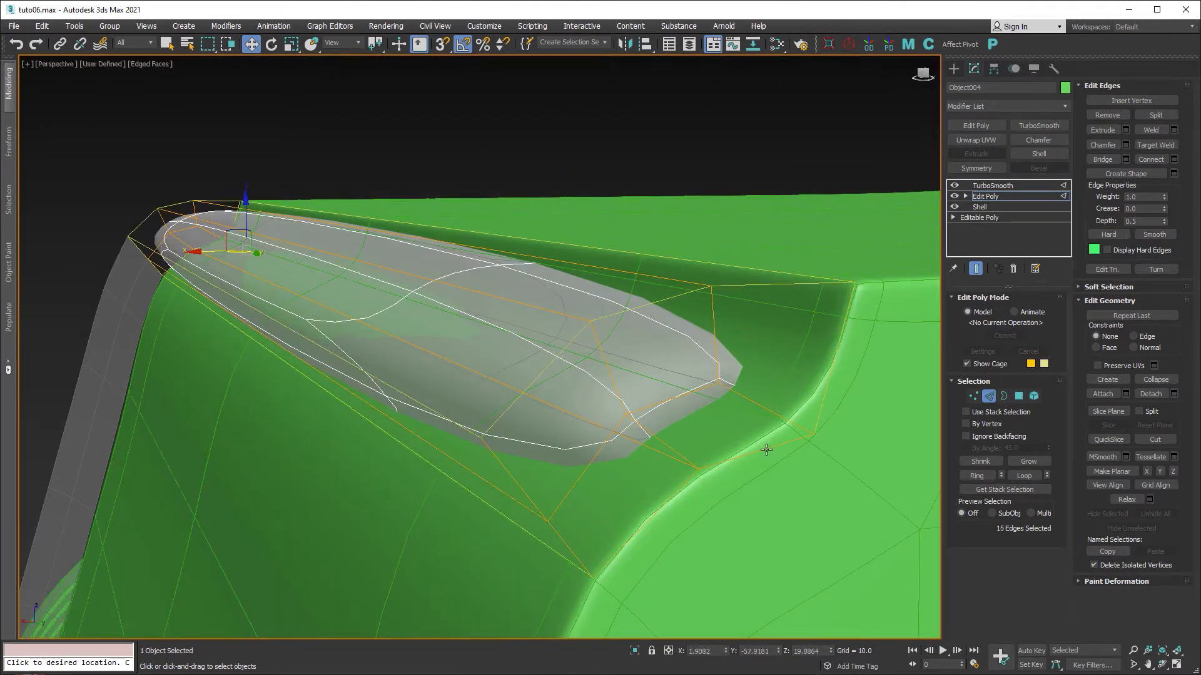
pyautogui.keyDown('ctrl'); pyautogui.click(766, 449); pyautogui.keyUp('ctrl')
pyautogui.keyDown('ctrl'); pyautogui.click(680, 491); pyautogui.keyUp('ctrl')
pyautogui.keyDown('ctrl'); pyautogui.click(542, 494); pyautogui.keyUp('ctrl')
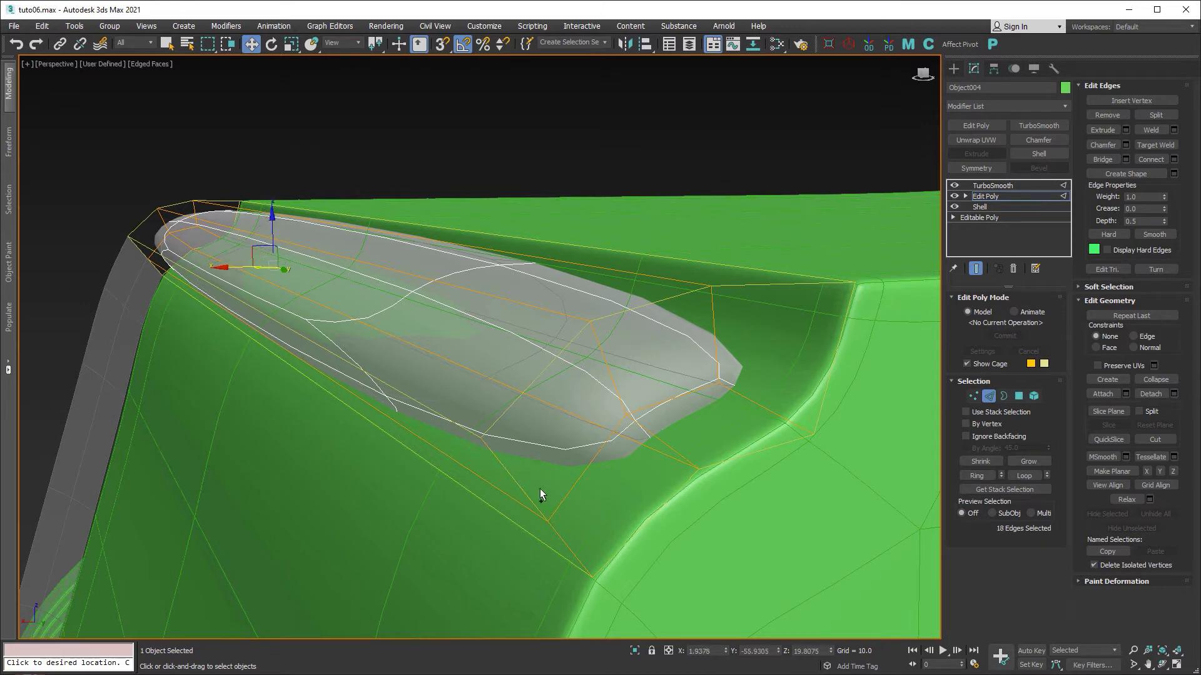
pyautogui.keyDown('ctrl'); pyautogui.click(616, 546); pyautogui.keyUp('ctrl')
pyautogui.click(1032, 140)
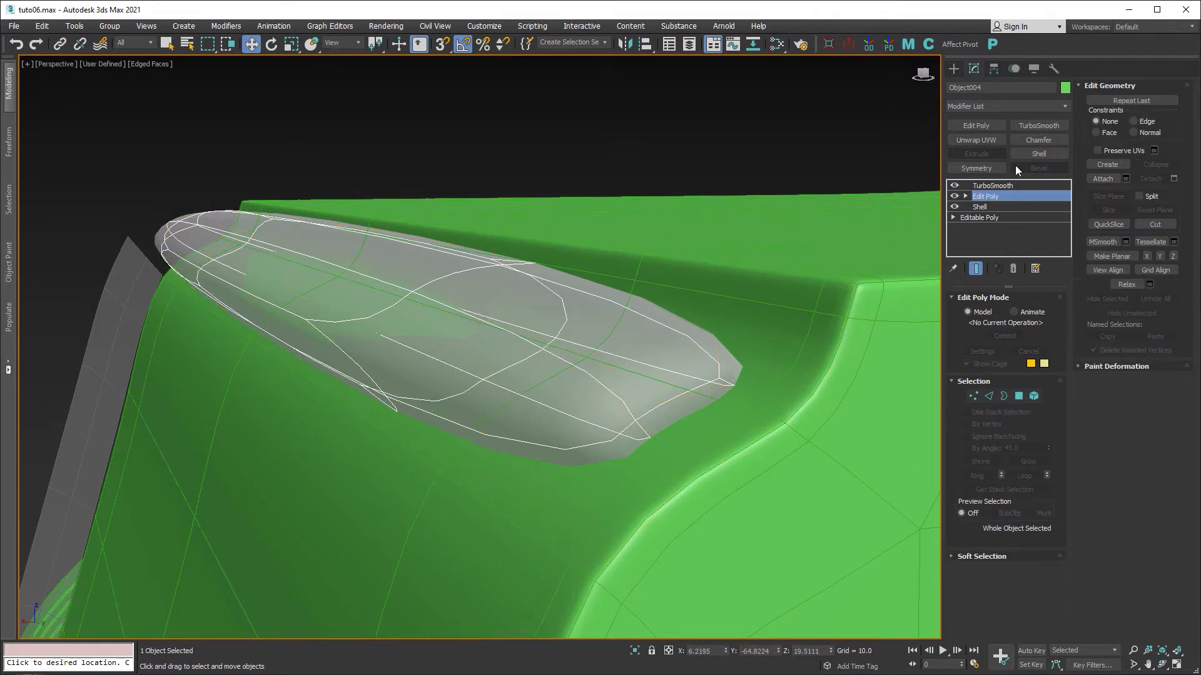
# Set the lip chamfer Amount to 0.12 and turn off See-Through.
pyautogui.click(1038, 415)
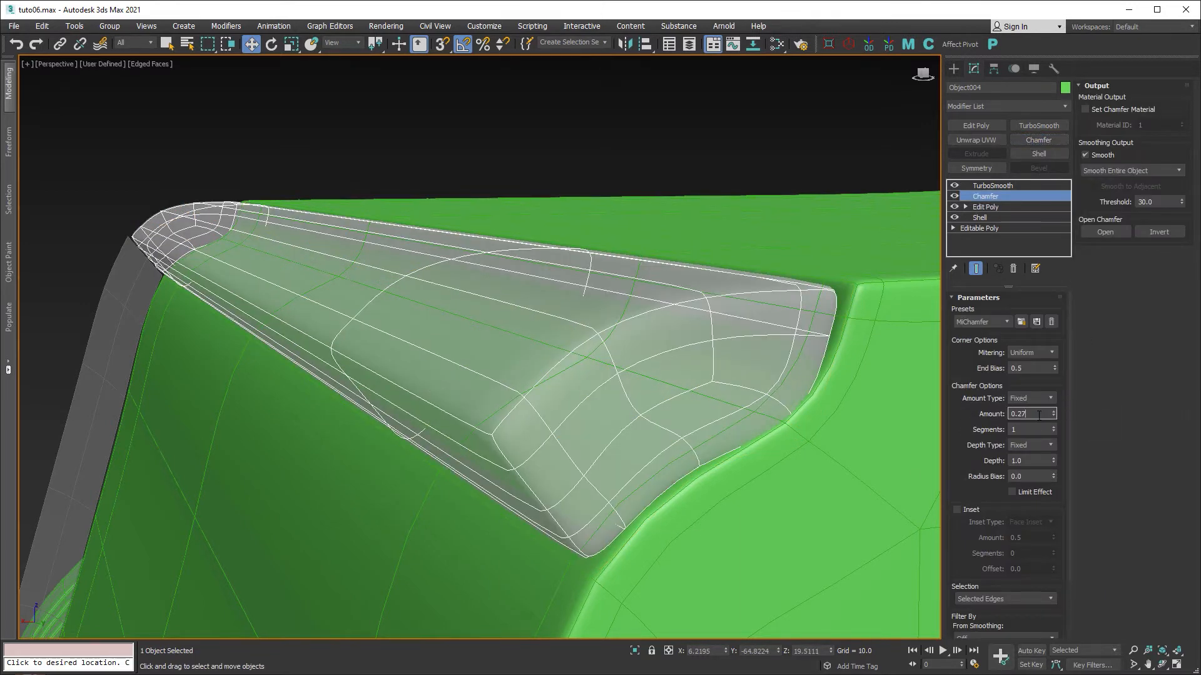
pyautogui.write('0.12')
pyautogui.press('Return')
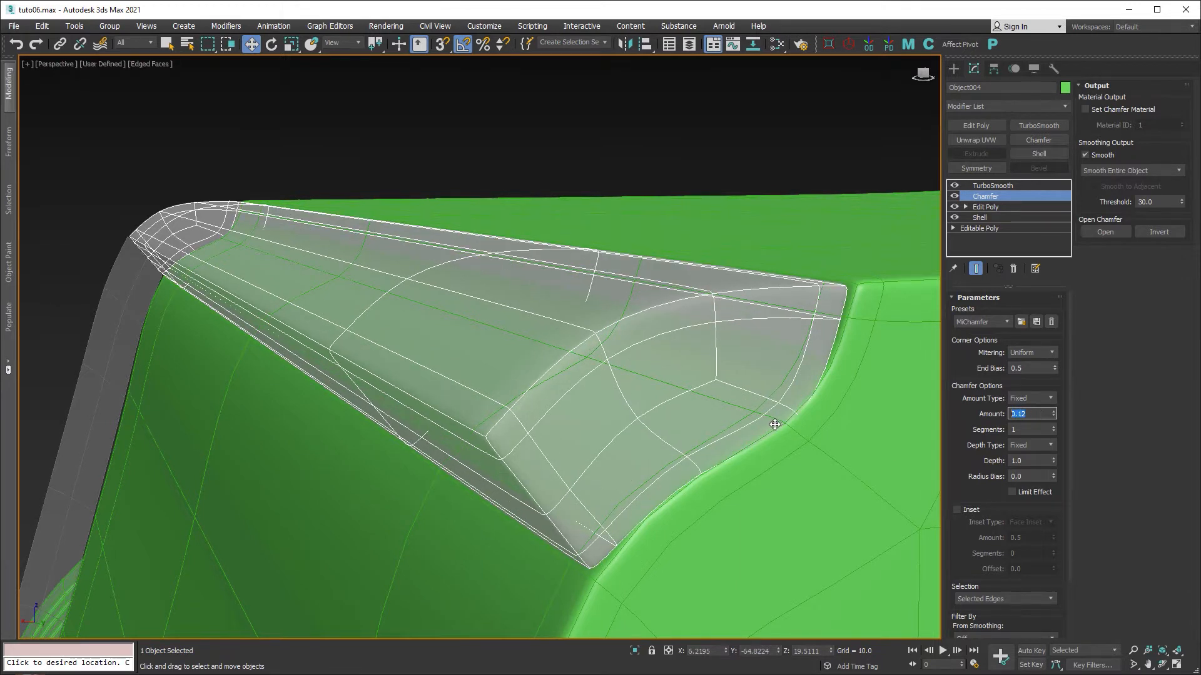
pyautogui.moveTo(775, 424); pyautogui.dragTo(772, 425, button='middle')
pyautogui.hotkey('alt', 'x')
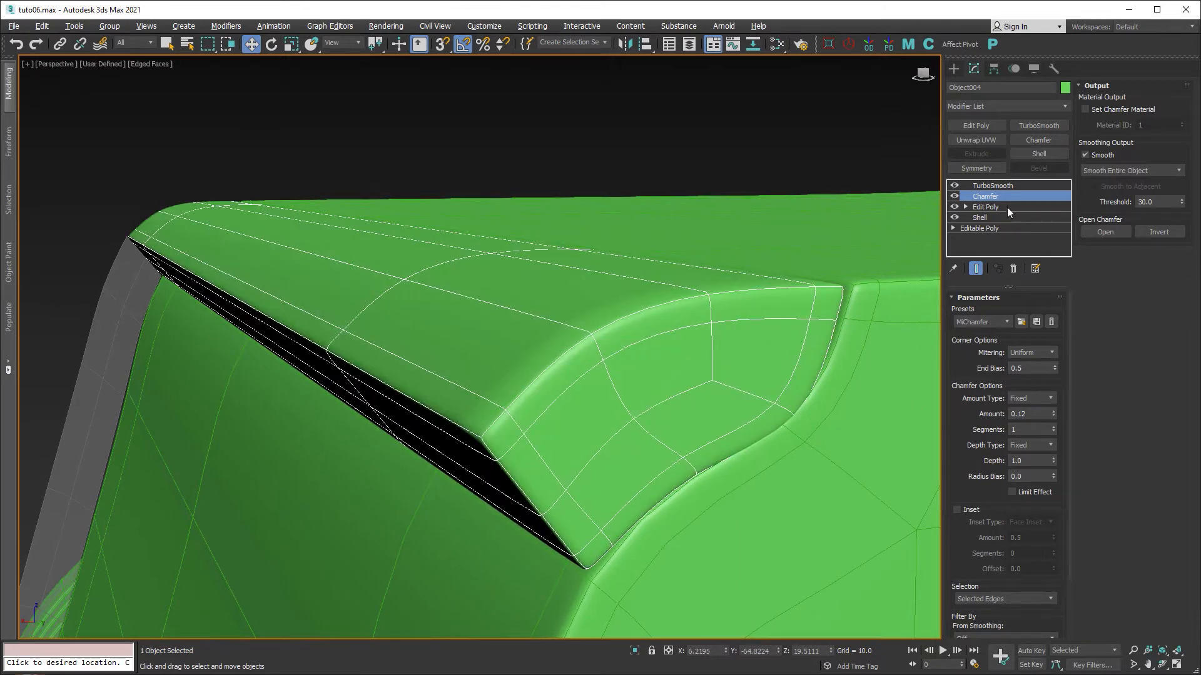
# Select TurboSmooth and toggle Edged Faces while orbiting to inspect the sharpened lip.
pyautogui.click(997, 186)
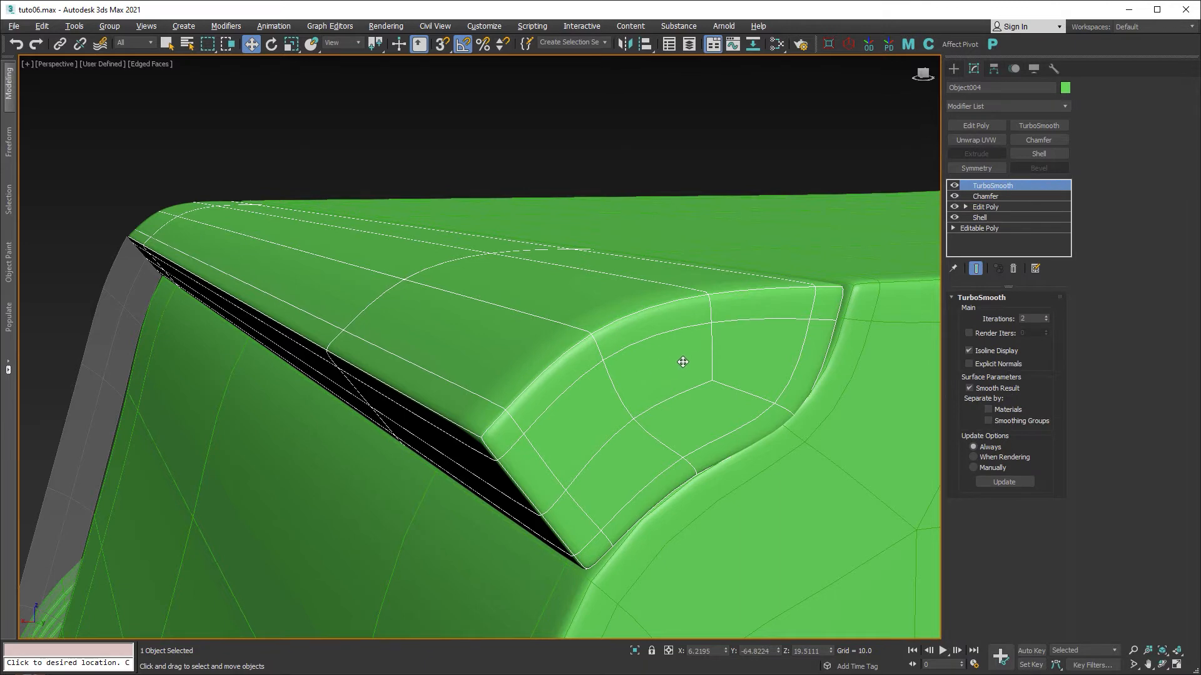
pyautogui.scroll(-4, 676, 357)
pyautogui.press('F4')
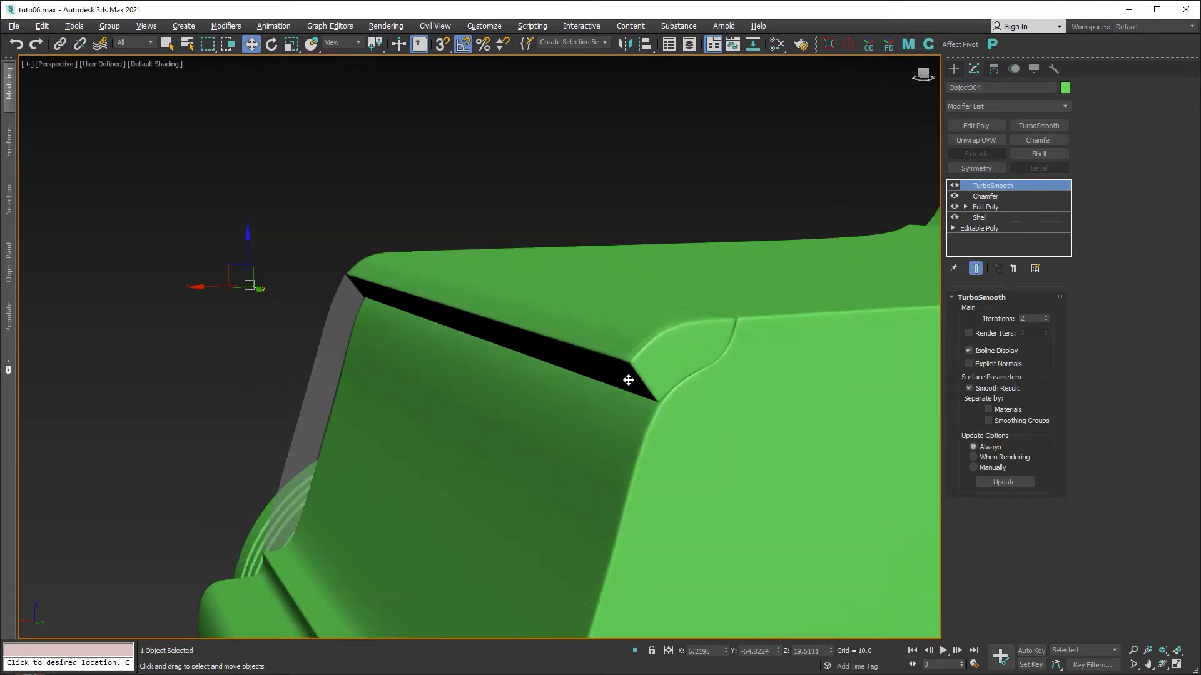
pyautogui.moveTo(627, 378)
pyautogui.keyDown('alt'); pyautogui.mouseDown(button='middle')
pyautogui.moveTo(625, 402)
pyautogui.moveTo(752, 383)
pyautogui.mouseUp(button='middle'); pyautogui.keyUp('alt')
pyautogui.scroll(4, 415, 354)
pyautogui.scroll(-4, 448, 345)
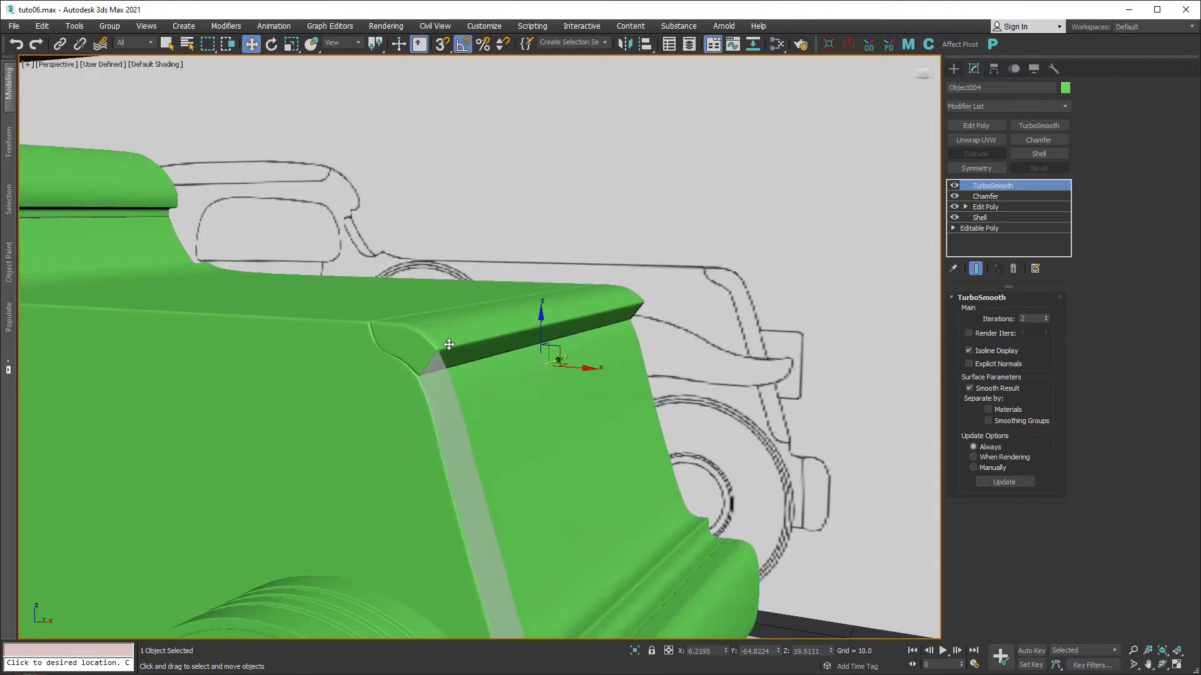
pyautogui.press('F4')
pyautogui.keyDown('alt'); pyautogui.moveTo(627, 357); pyautogui.dragTo(476, 241, button='middle'); pyautogui.keyUp('alt')
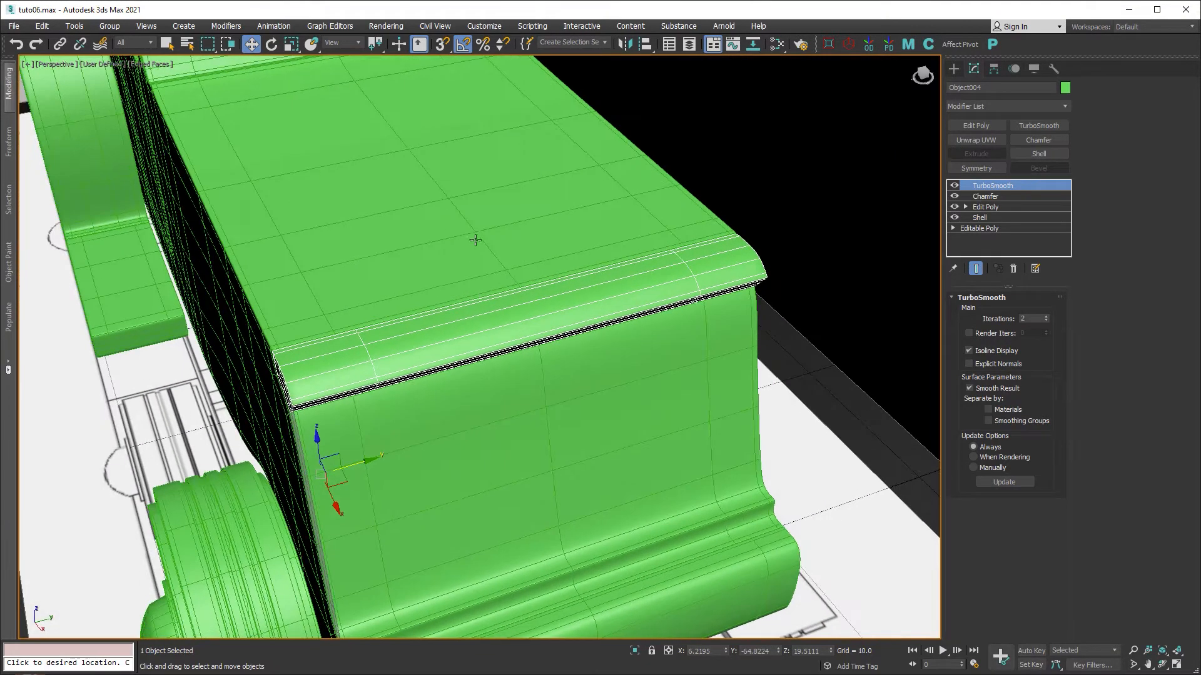
# Add an Edit Poly above Chamfer and Connect the crease edges with 3 new loops.
pyautogui.click(986, 196)
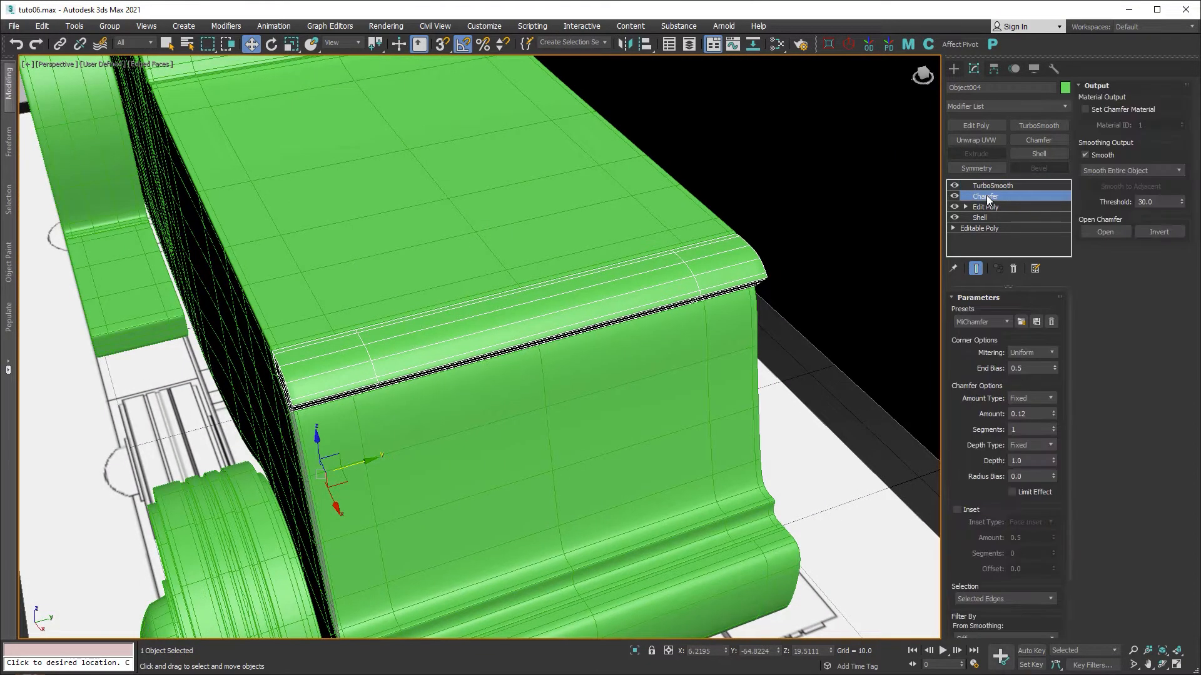
pyautogui.click(985, 127)
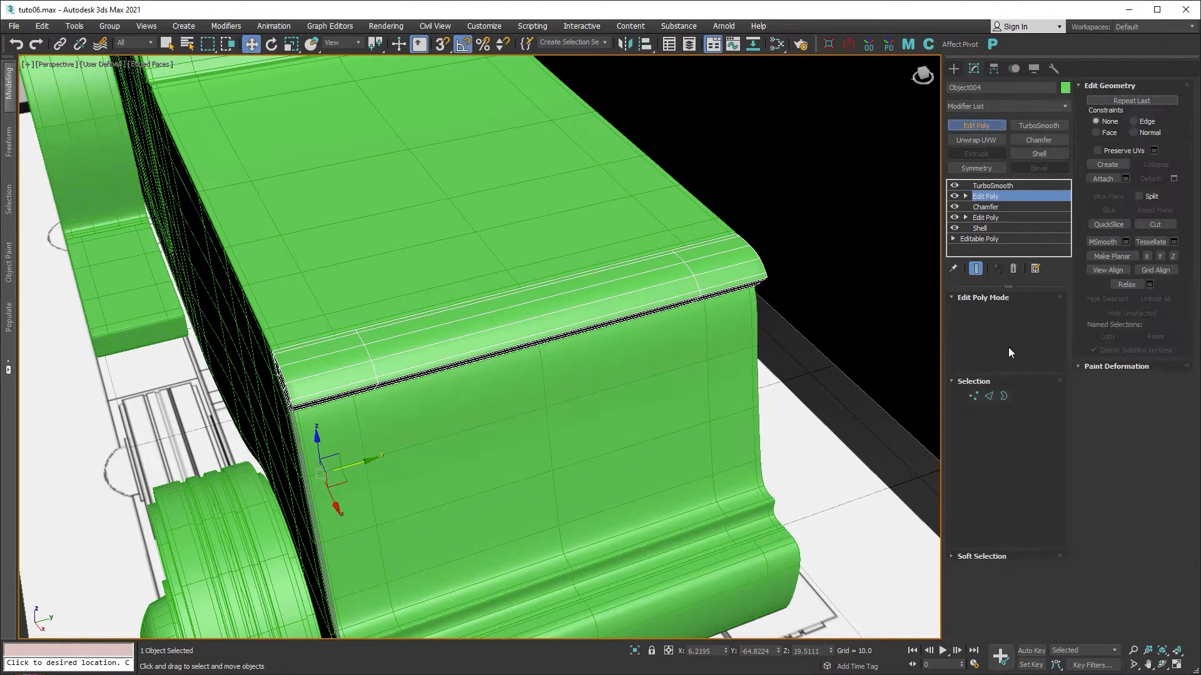
pyautogui.click(988, 397)
pyautogui.doubleClick(469, 360)
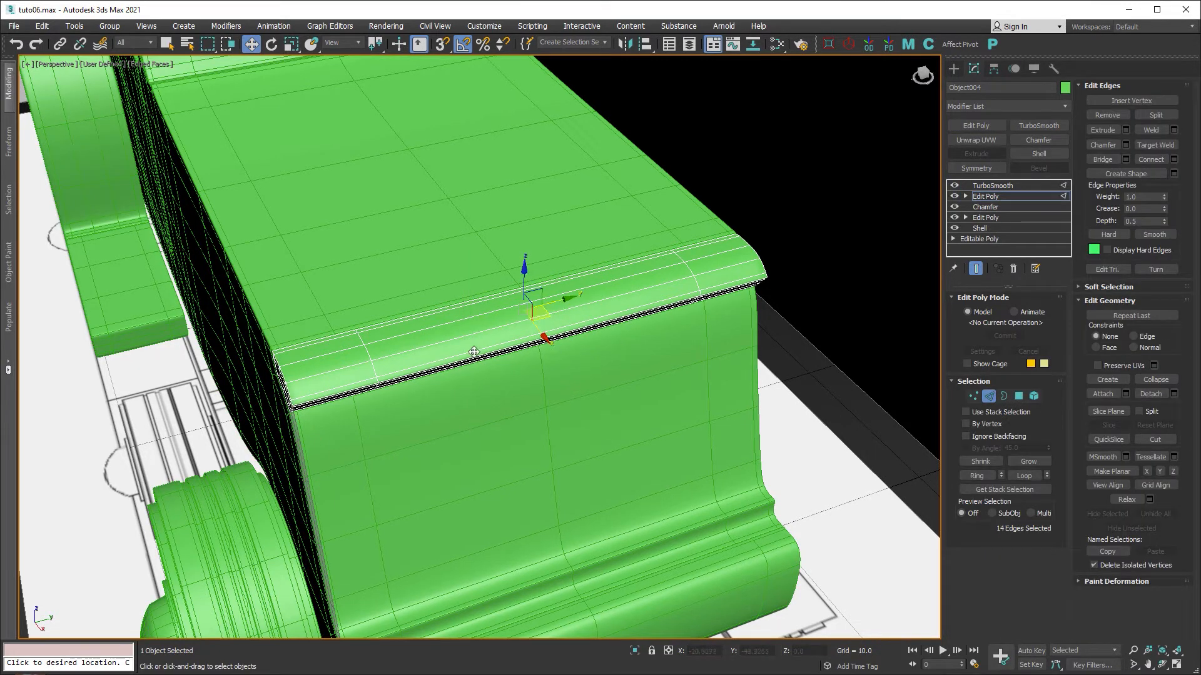
pyautogui.rightClick(476, 355)
pyautogui.click(365, 390)
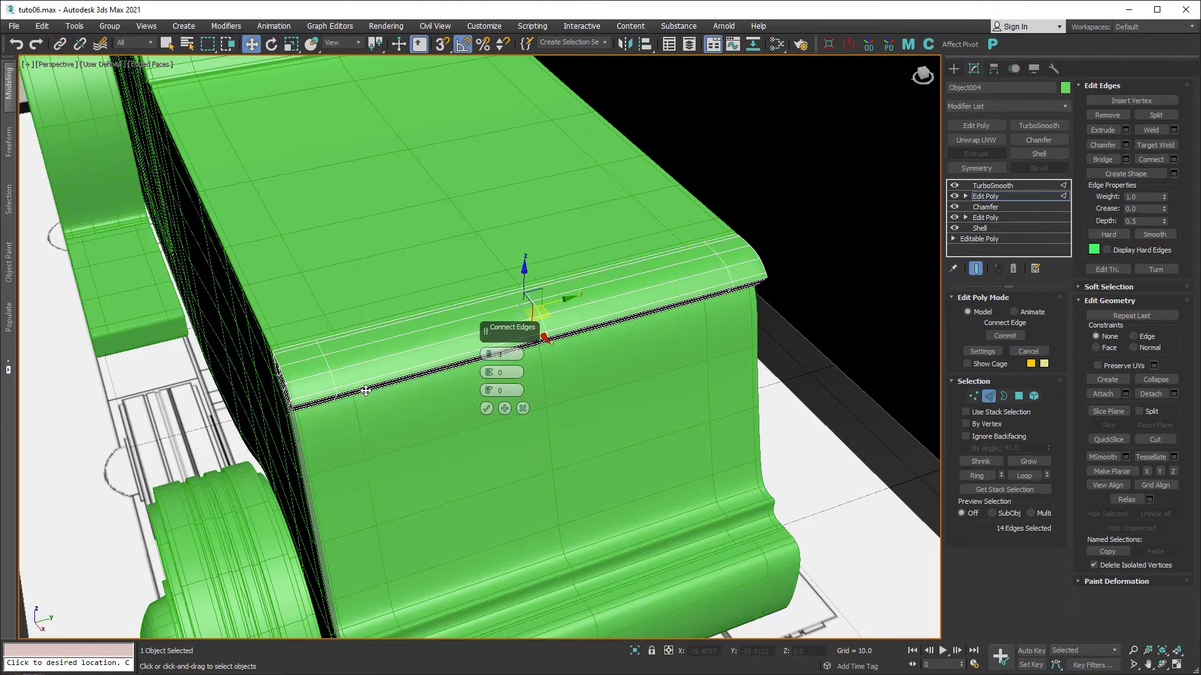
pyautogui.click(486, 409)
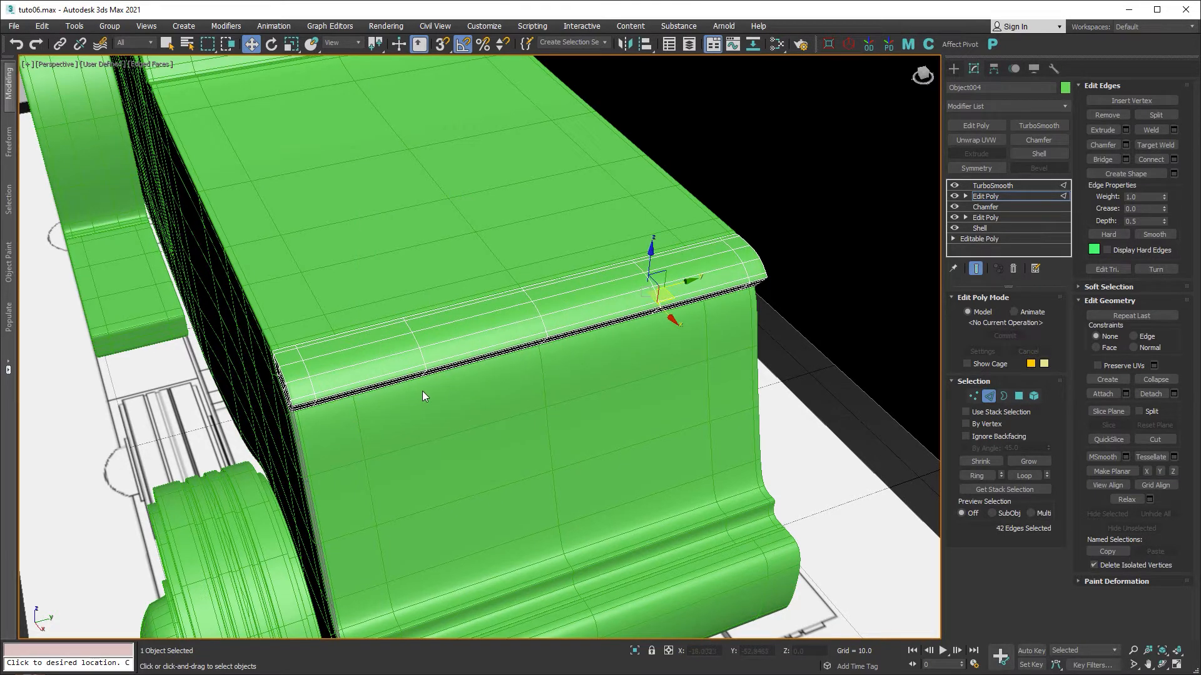
# With the cage shown, slide a new edge loop along the rounded lip toward its end.
pyautogui.click(970, 363)
pyautogui.scroll(5, 408, 353)
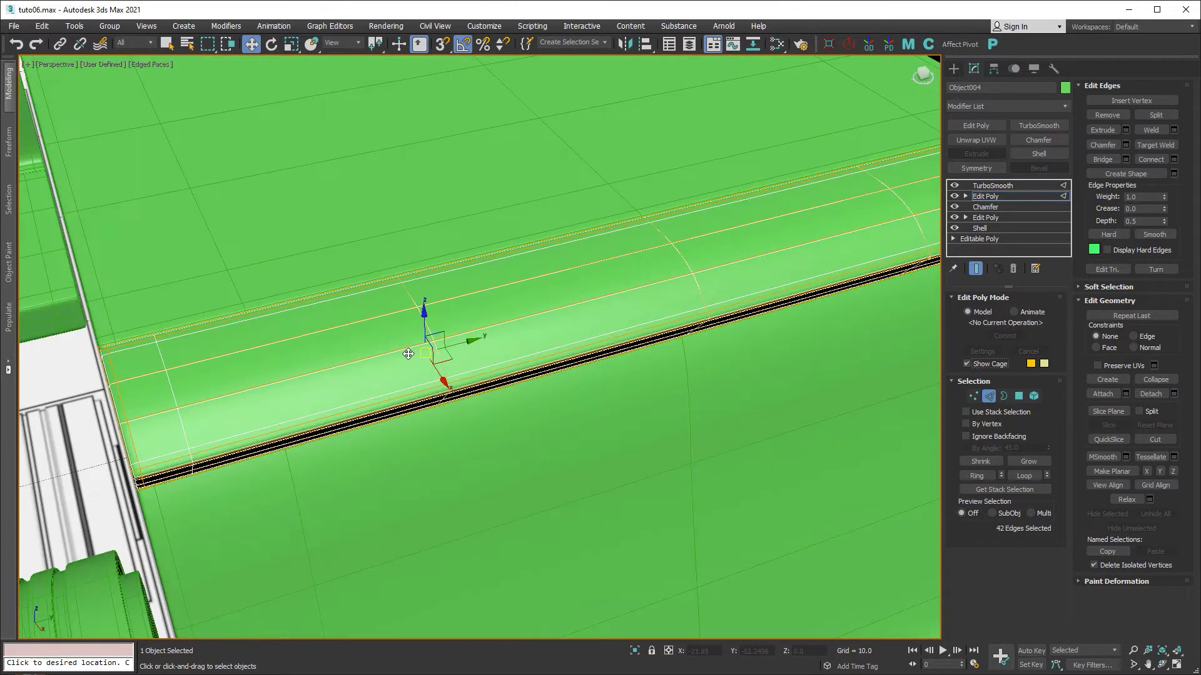
pyautogui.doubleClick(409, 300)
pyautogui.moveTo(409, 299); pyautogui.dragTo(231, 373)
pyautogui.moveTo(692, 328); pyautogui.dragTo(293, 454, button='middle')
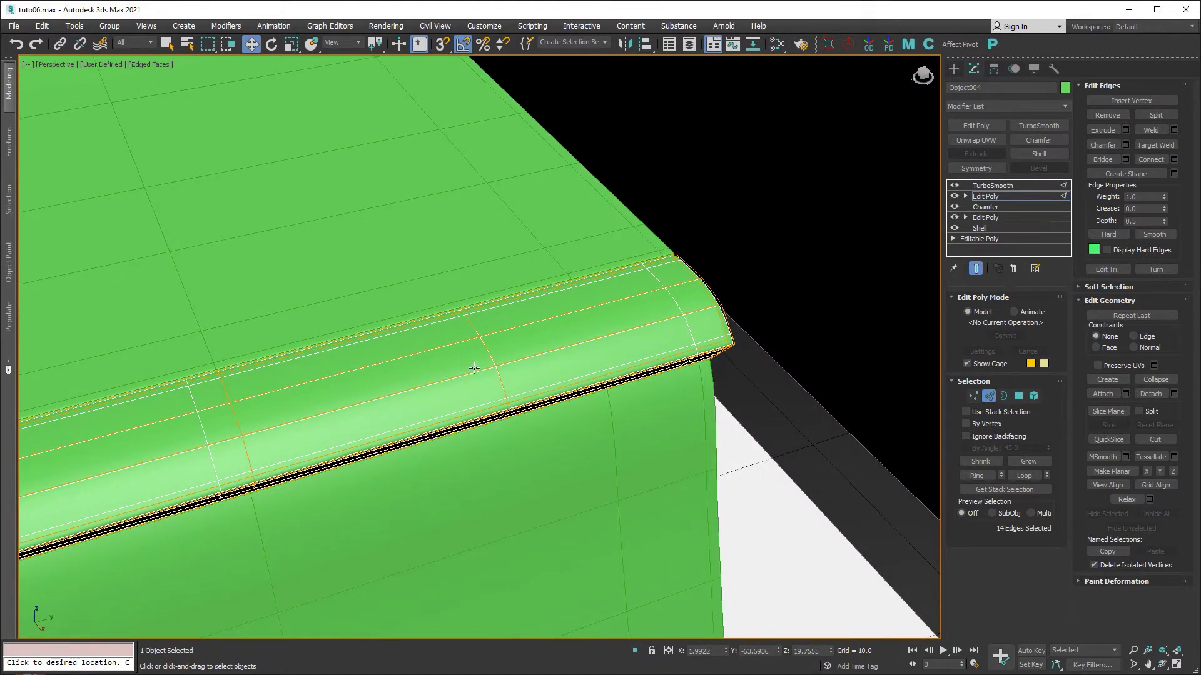
pyautogui.moveTo(510, 374); pyautogui.dragTo(688, 333)
pyautogui.scroll(-3, 525, 398)
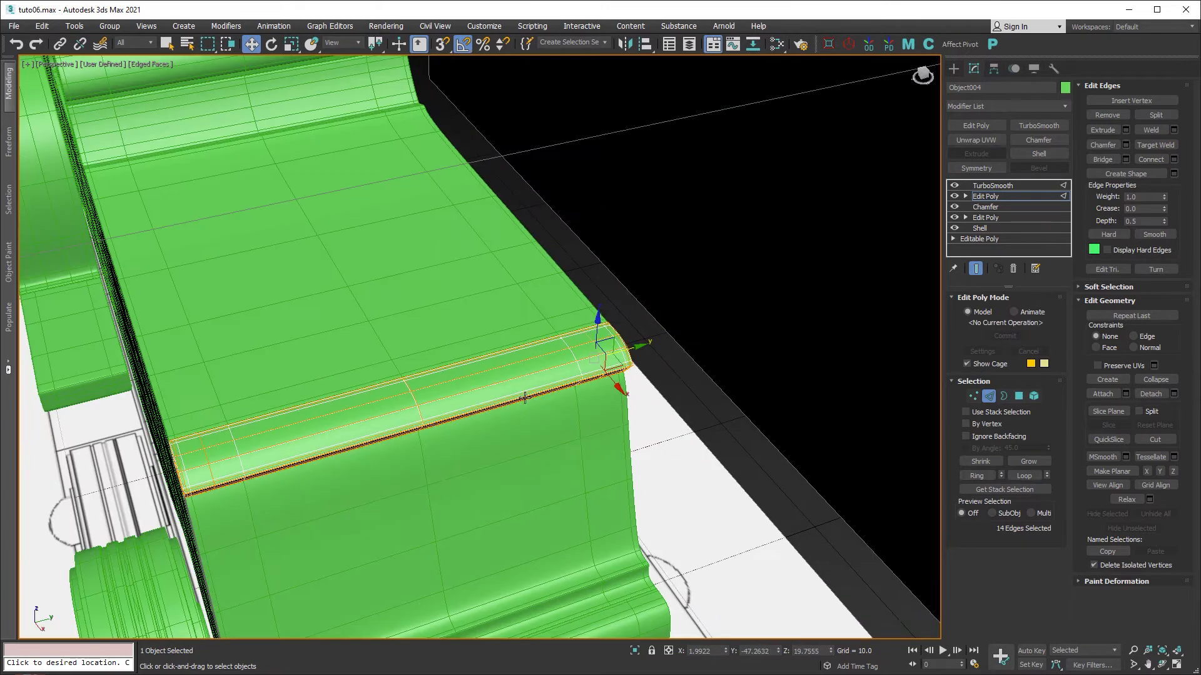
pyautogui.moveTo(524, 398)
pyautogui.keyDown('alt'); pyautogui.mouseDown(button='middle')
pyautogui.moveTo(472, 479)
pyautogui.moveTo(714, 460)
pyautogui.mouseUp(button='middle'); pyautogui.keyUp('alt')
pyautogui.click(987, 397)
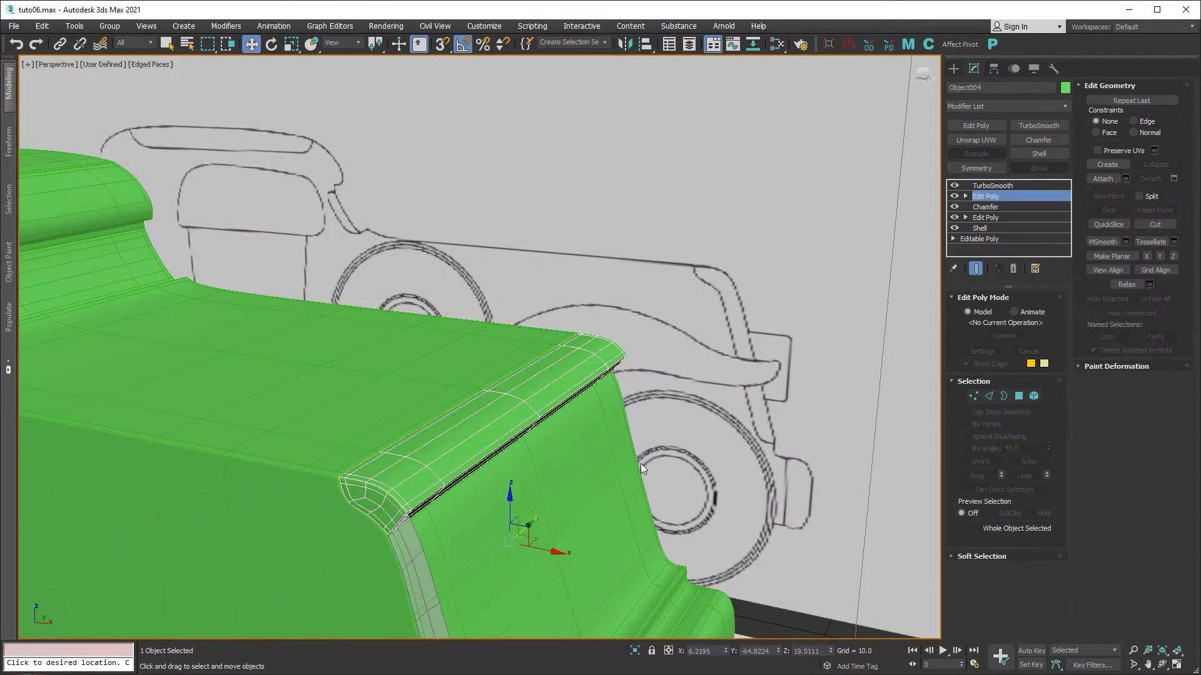
# Maximize the front view without edged faces and open the base Editable Poly, accepting the topology warning.
pyautogui.scroll(3, 548, 466)
pyautogui.press('F4')
pyautogui.scroll(3, 437, 471)
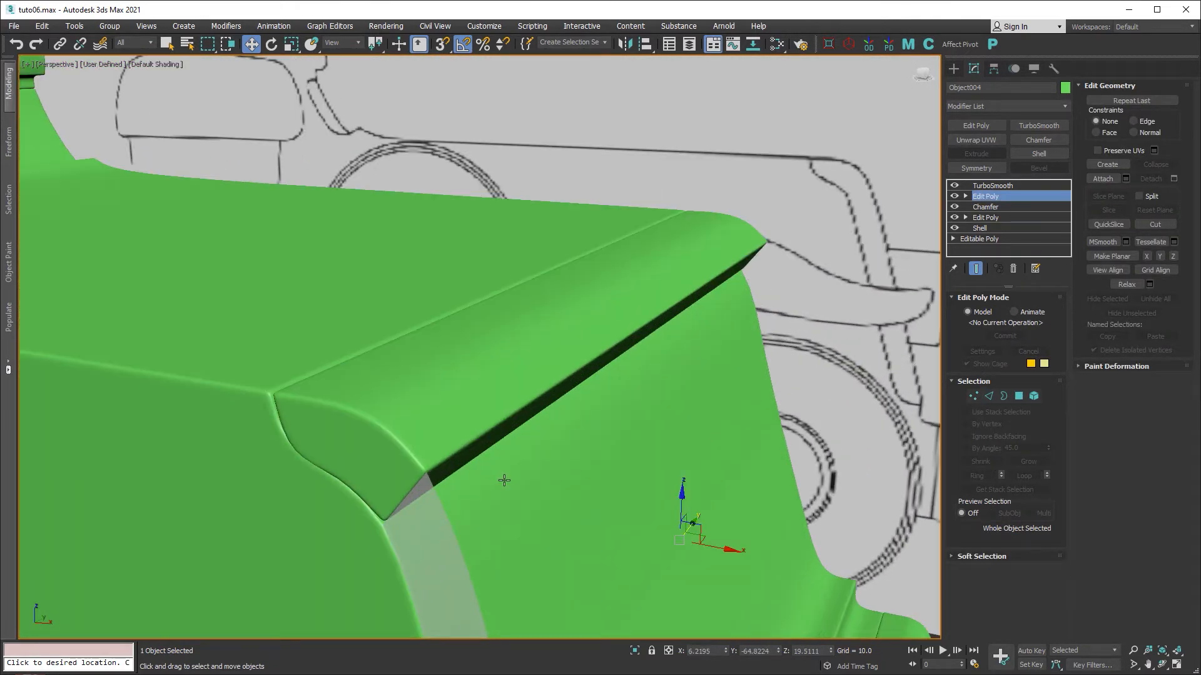
pyautogui.hotkey('alt', 'w')
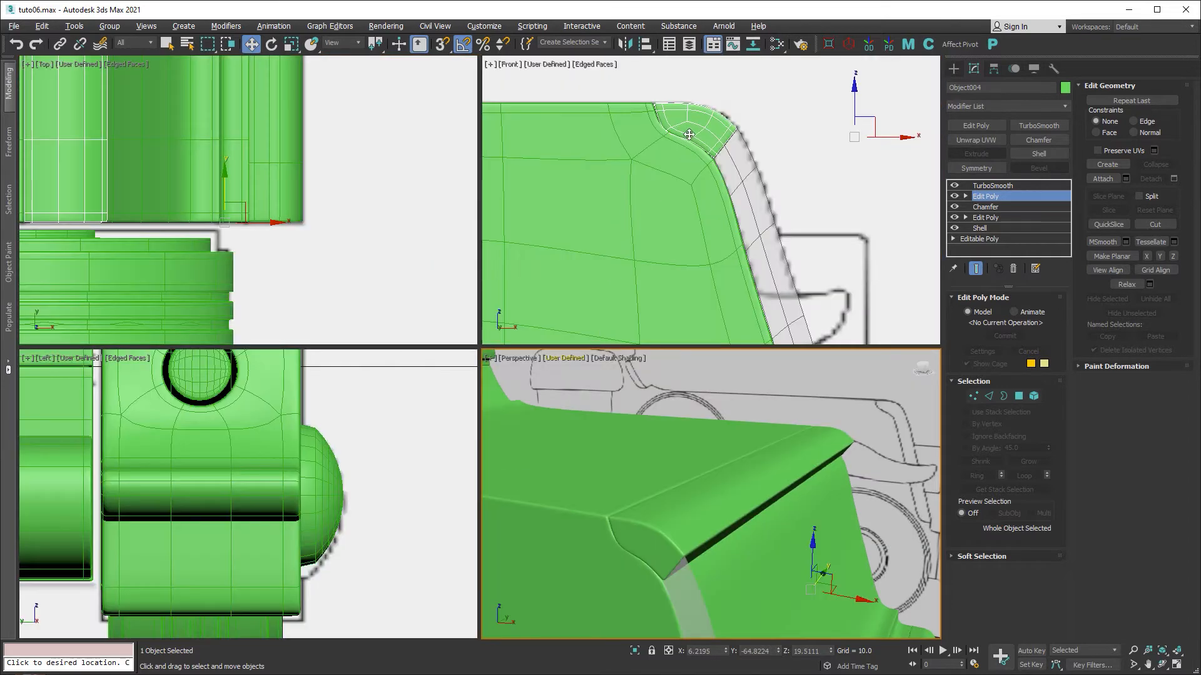
pyautogui.hotkey('alt', 'w')
pyautogui.scroll(2, 430, 189)
pyautogui.scroll(3, 398, 193)
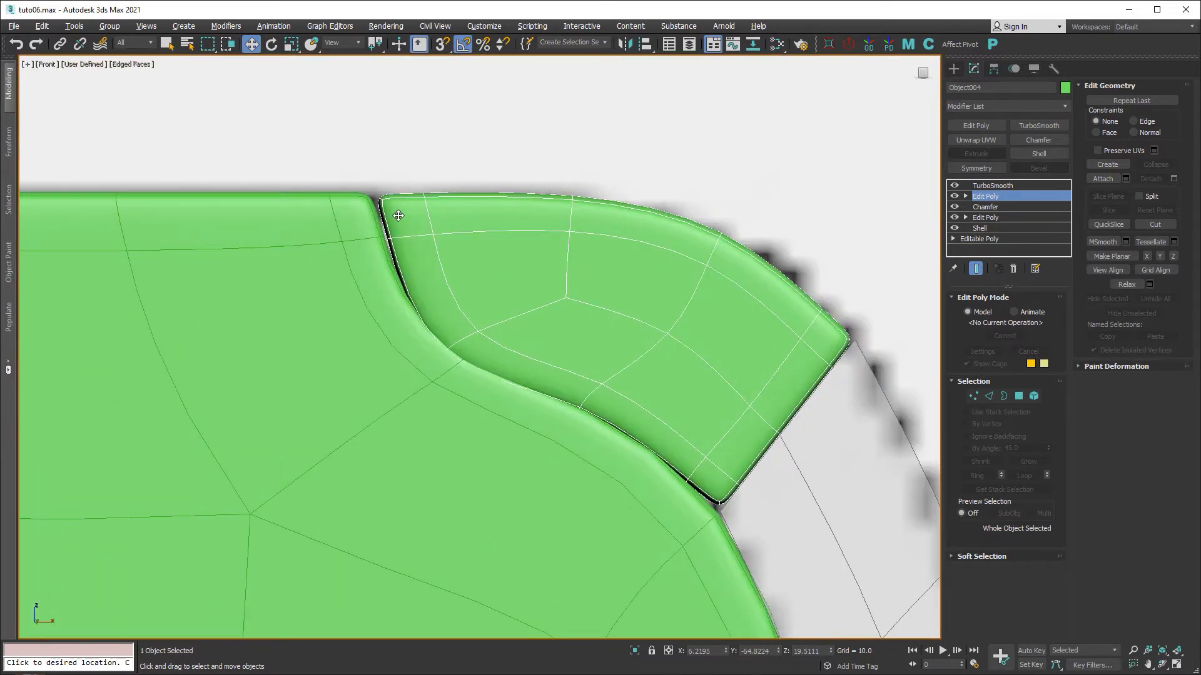
pyautogui.click(992, 239)
pyautogui.click(652, 382)
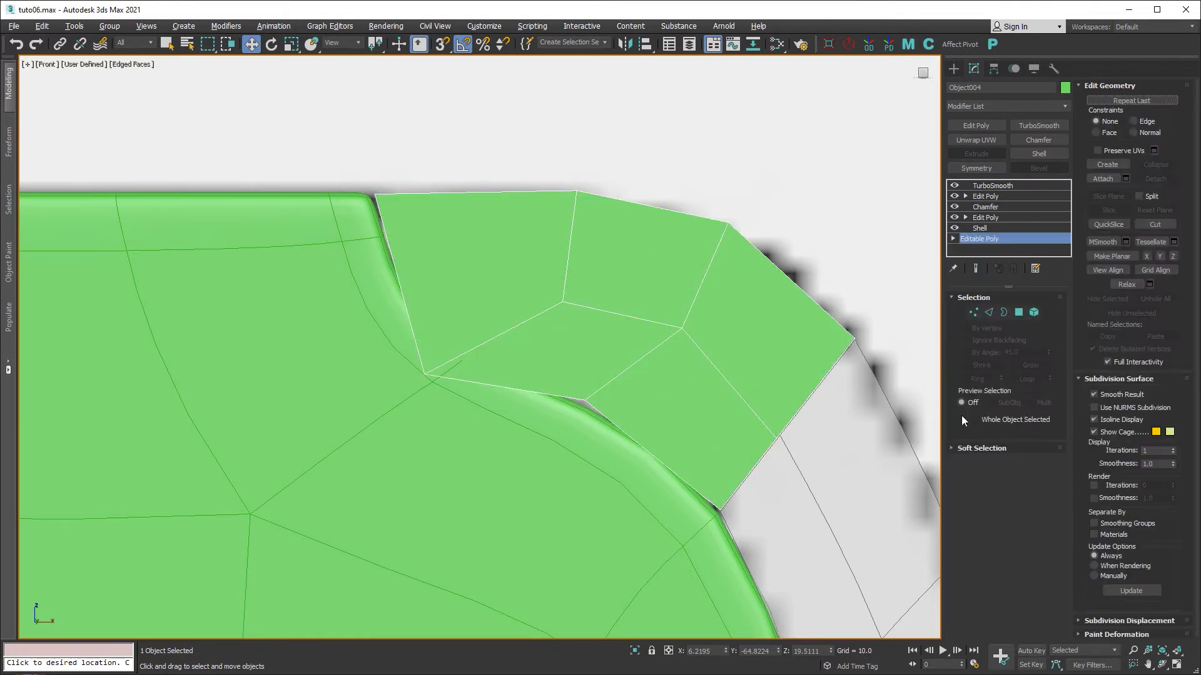
pyautogui.click(976, 269)
# Move the panel's inner vertices to reshape its lower curve, then restore four viewports with edged faces.
pyautogui.click(973, 312)
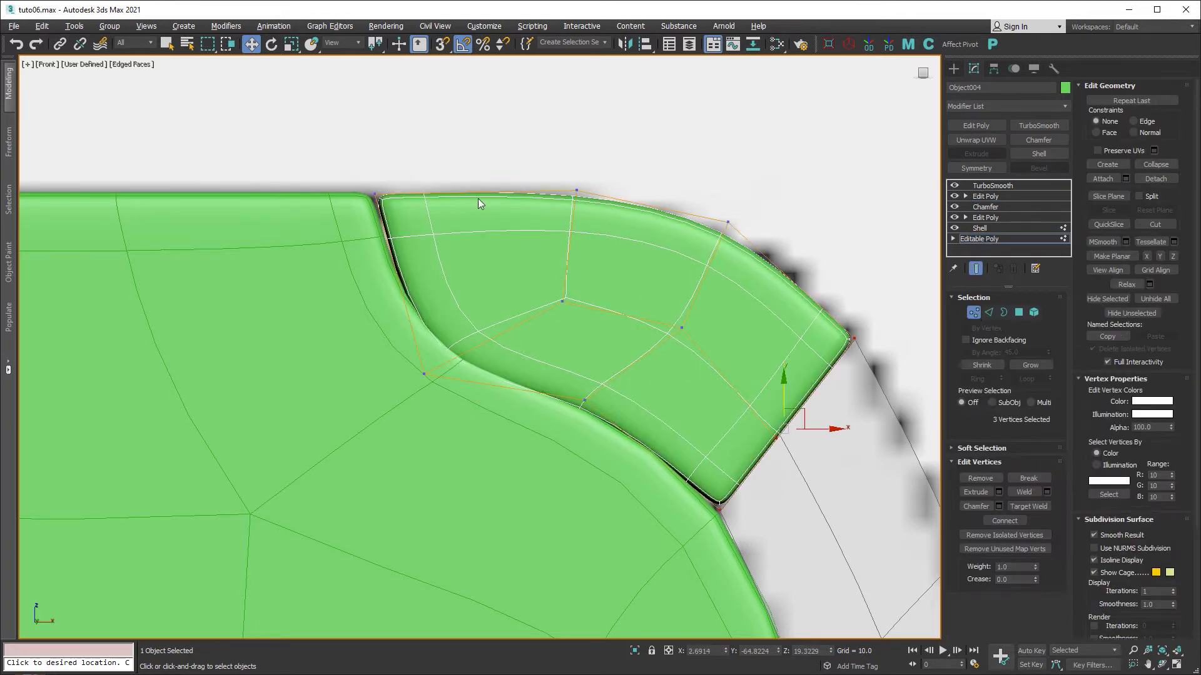
pyautogui.click(374, 195)
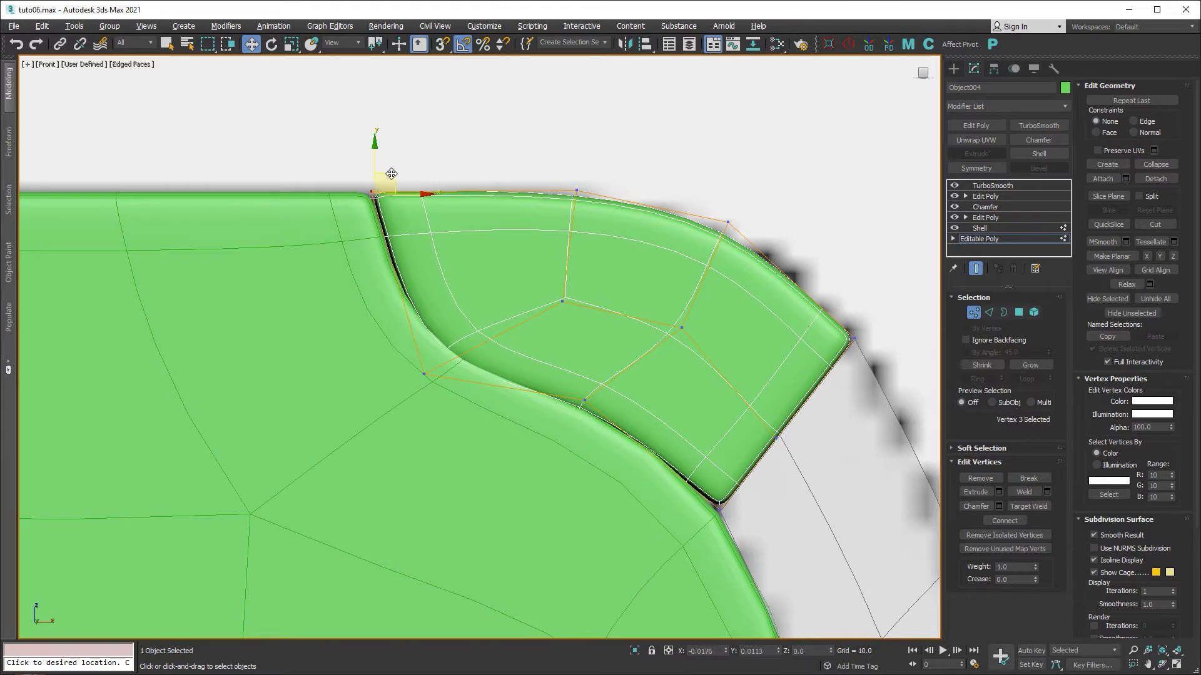
pyautogui.moveTo(394, 410); pyautogui.dragTo(436, 326)
pyautogui.moveTo(603, 386); pyautogui.dragTo(618, 385)
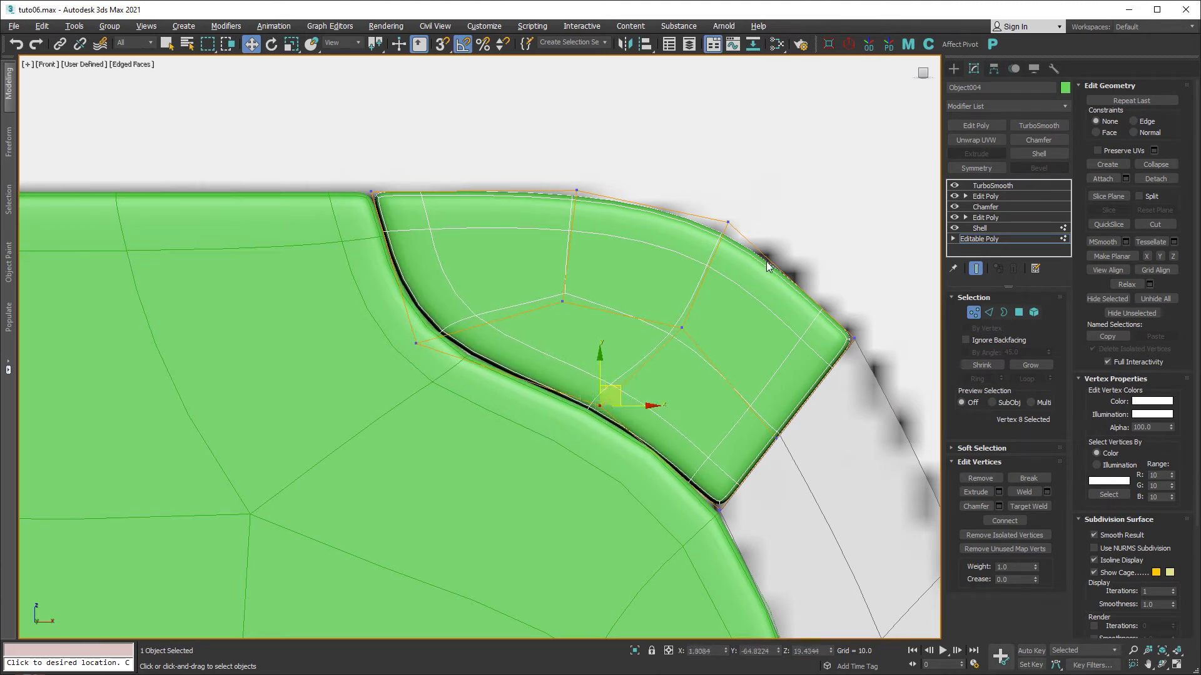
pyautogui.click(974, 312)
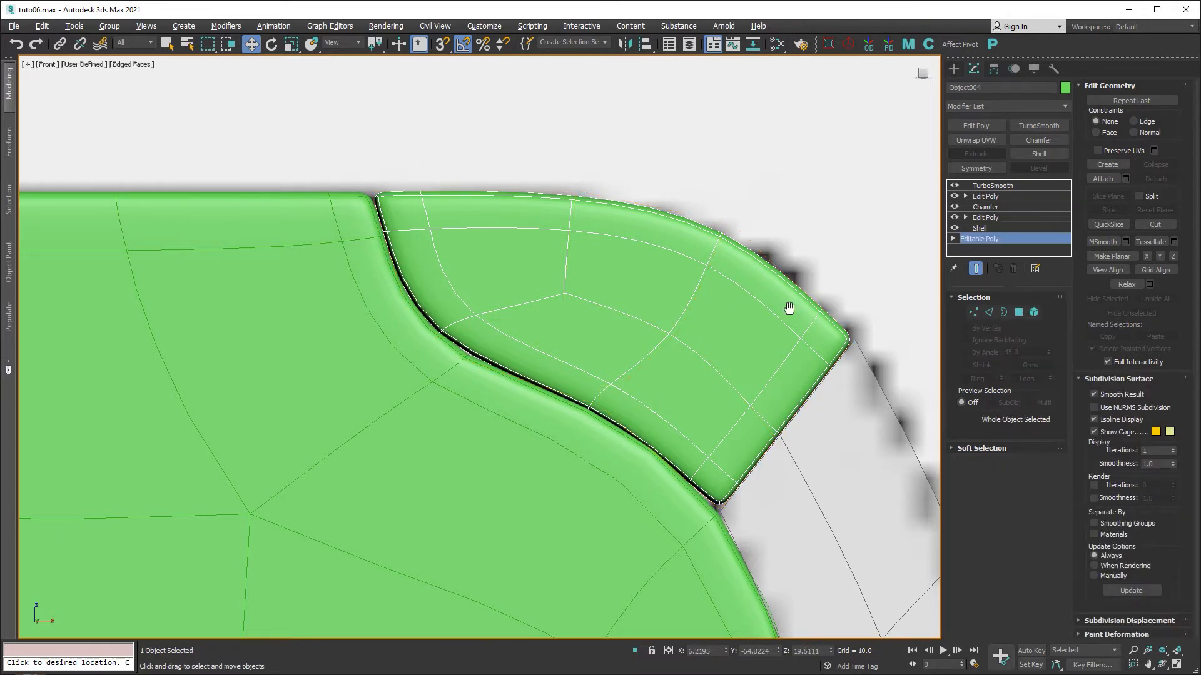
pyautogui.moveTo(789, 308); pyautogui.dragTo(705, 271, button='middle')
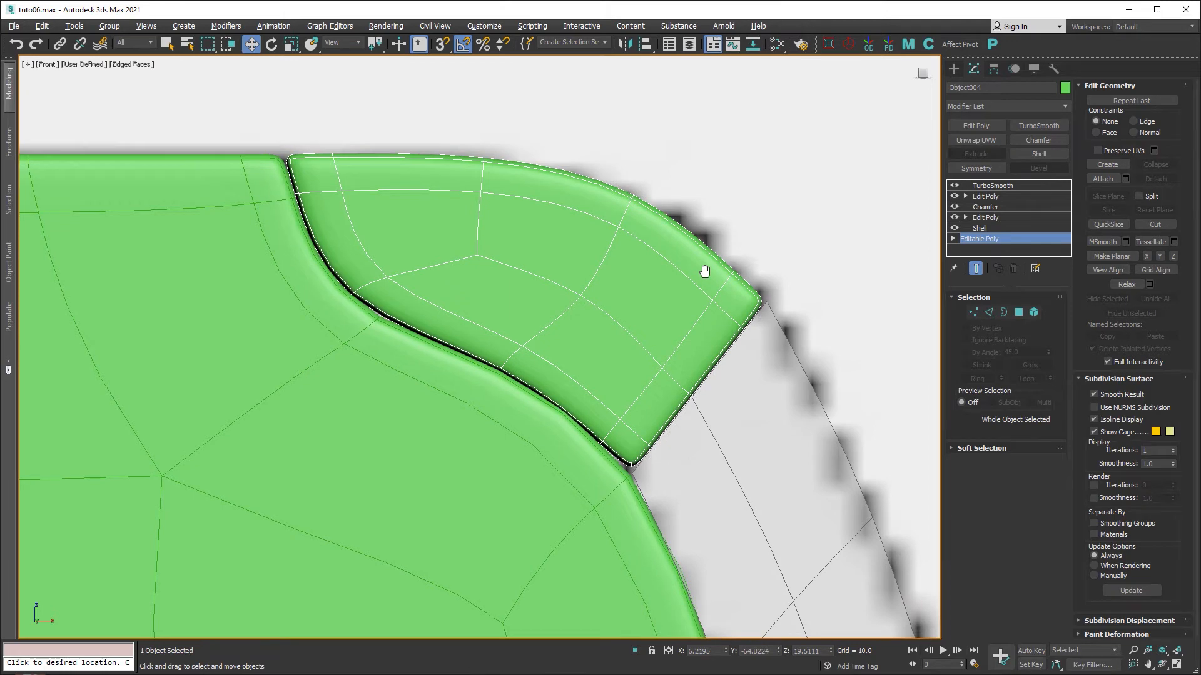
pyautogui.hotkey('alt', 'w')
pyautogui.hotkey('alt', 'w')
pyautogui.moveTo(518, 407); pyautogui.dragTo(482, 246, button='middle')
pyautogui.press('F4')
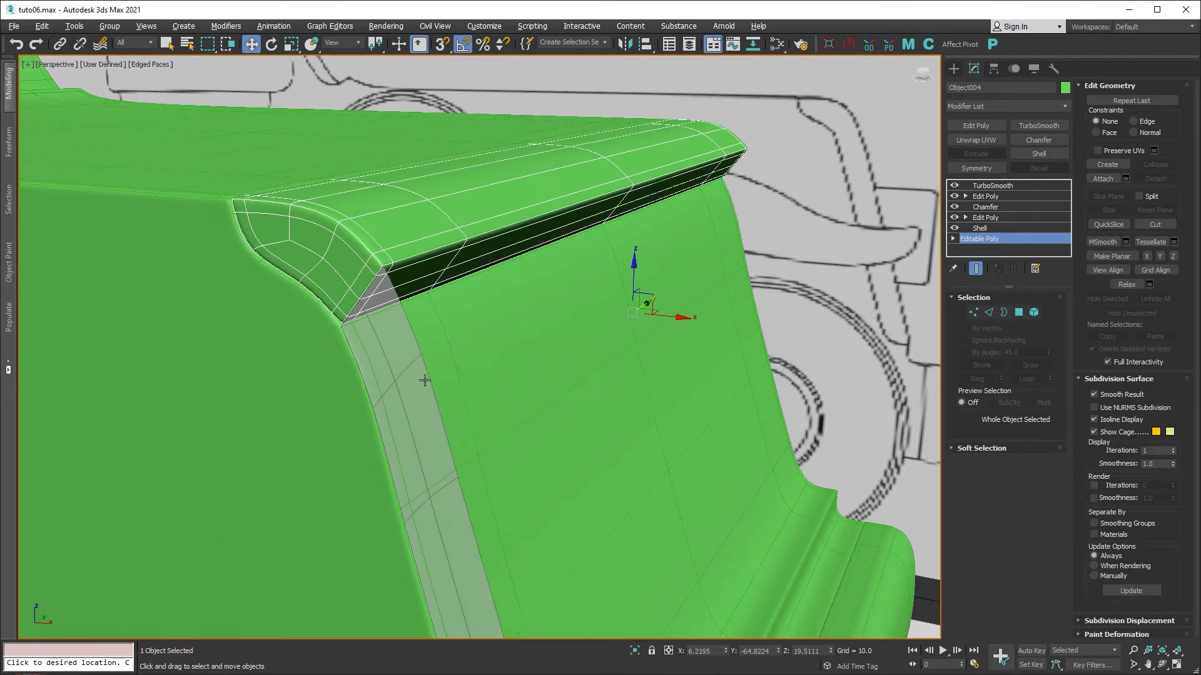
# Add Shell, Edit Poly and a 0.12 Chamfer to Plane013's stack.
pyautogui.click(417, 383)
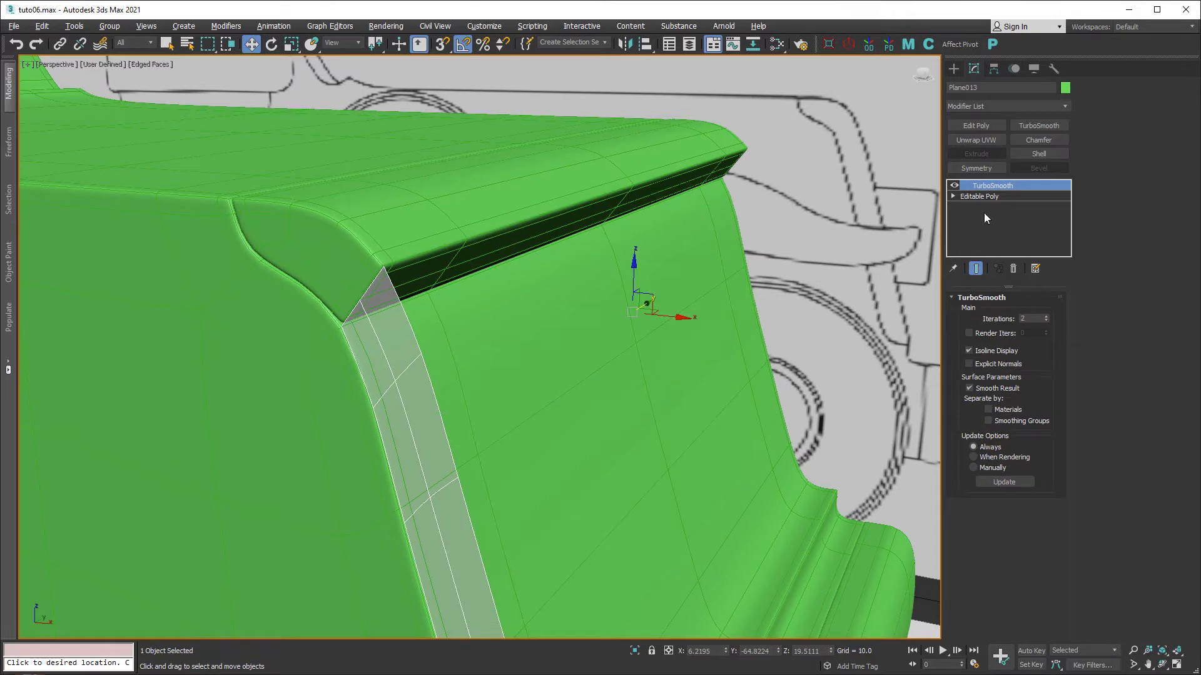
pyautogui.click(988, 197)
pyautogui.click(1040, 153)
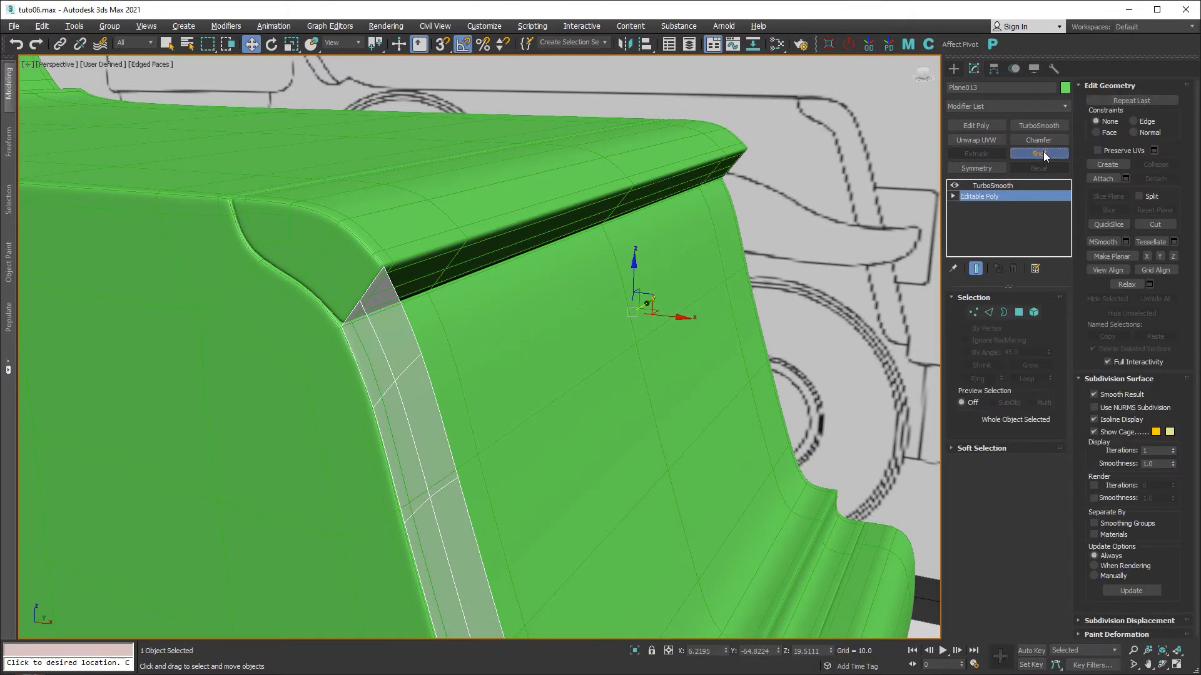
pyautogui.moveTo(857, 241); pyautogui.dragTo(789, 126, button='middle')
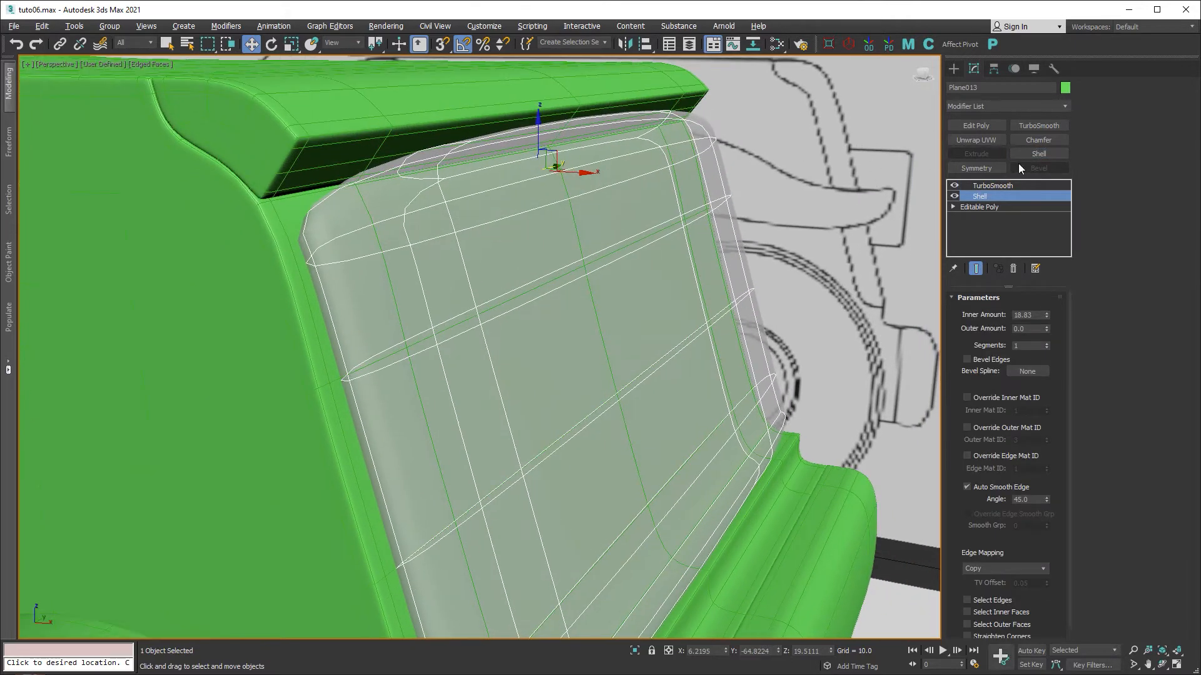
pyautogui.click(988, 125)
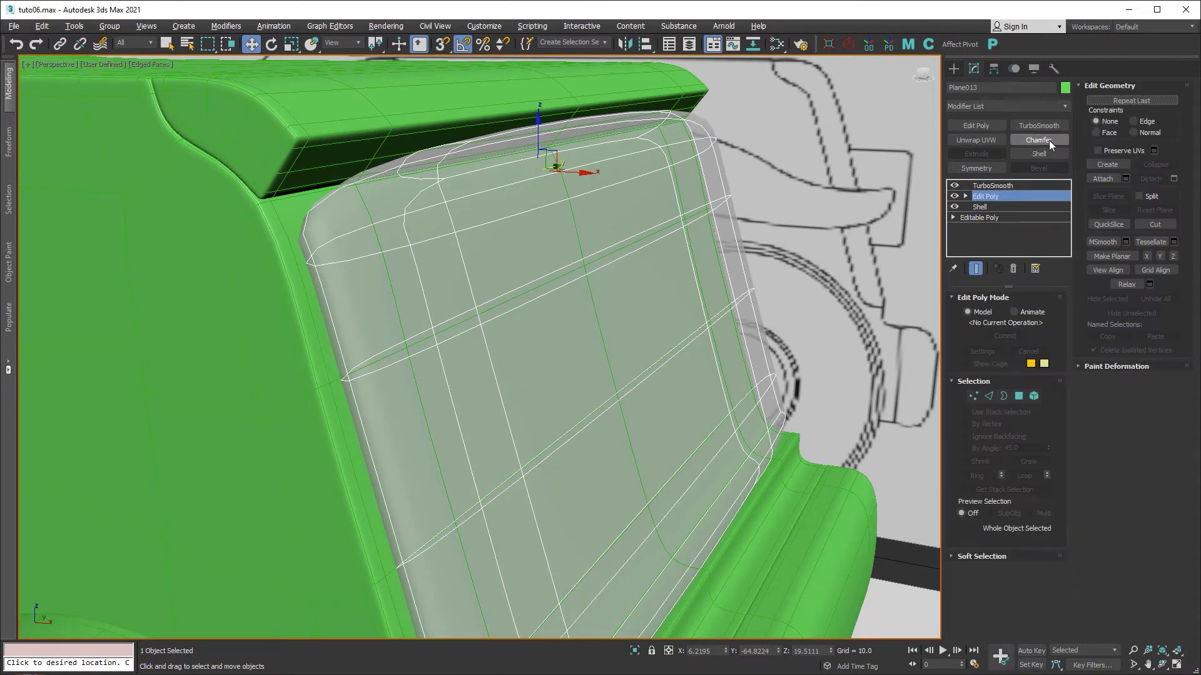
pyautogui.click(1049, 140)
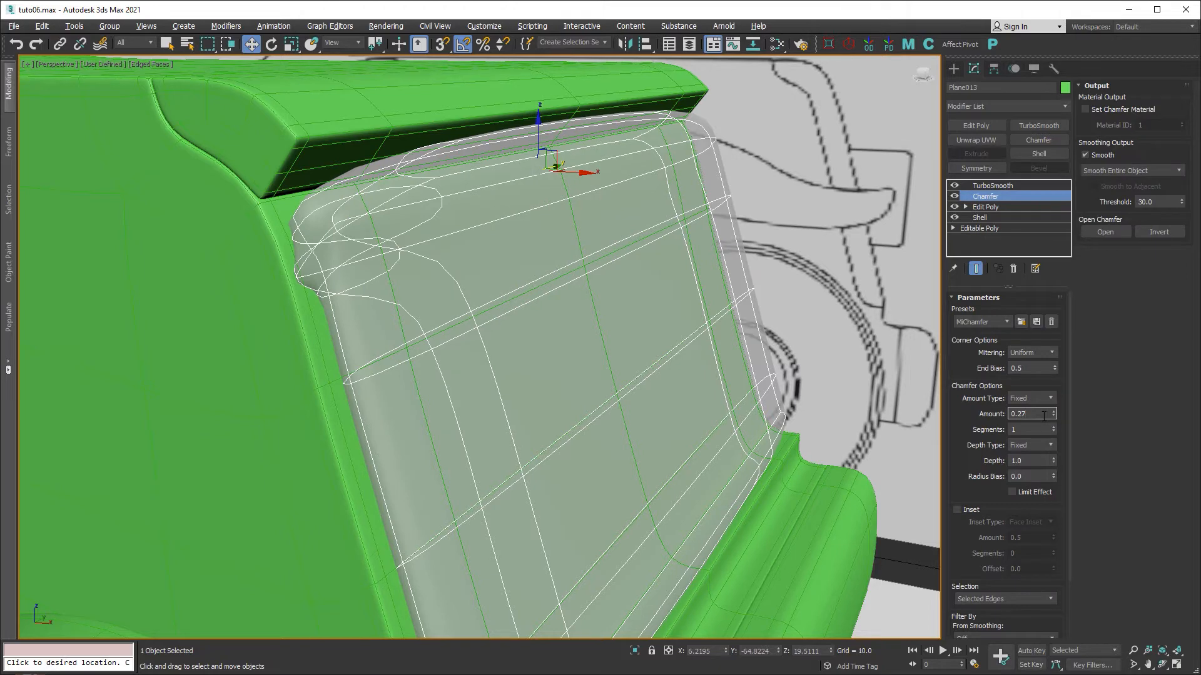
pyautogui.press('Return')
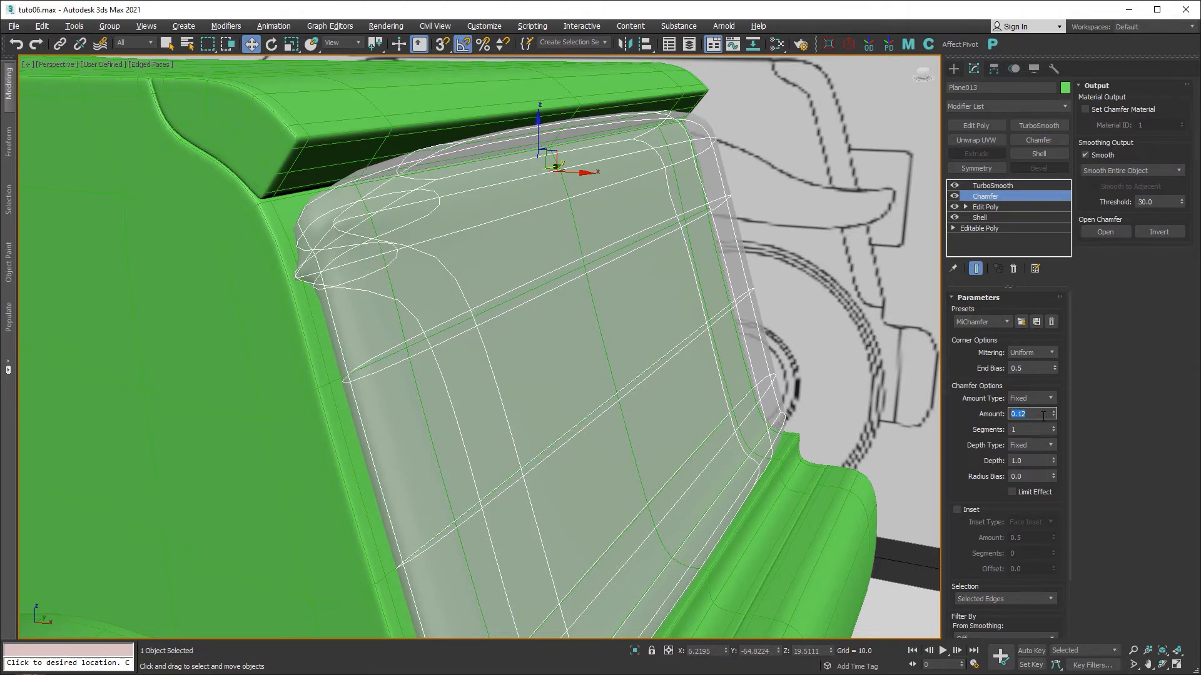
pyautogui.click(1000, 208)
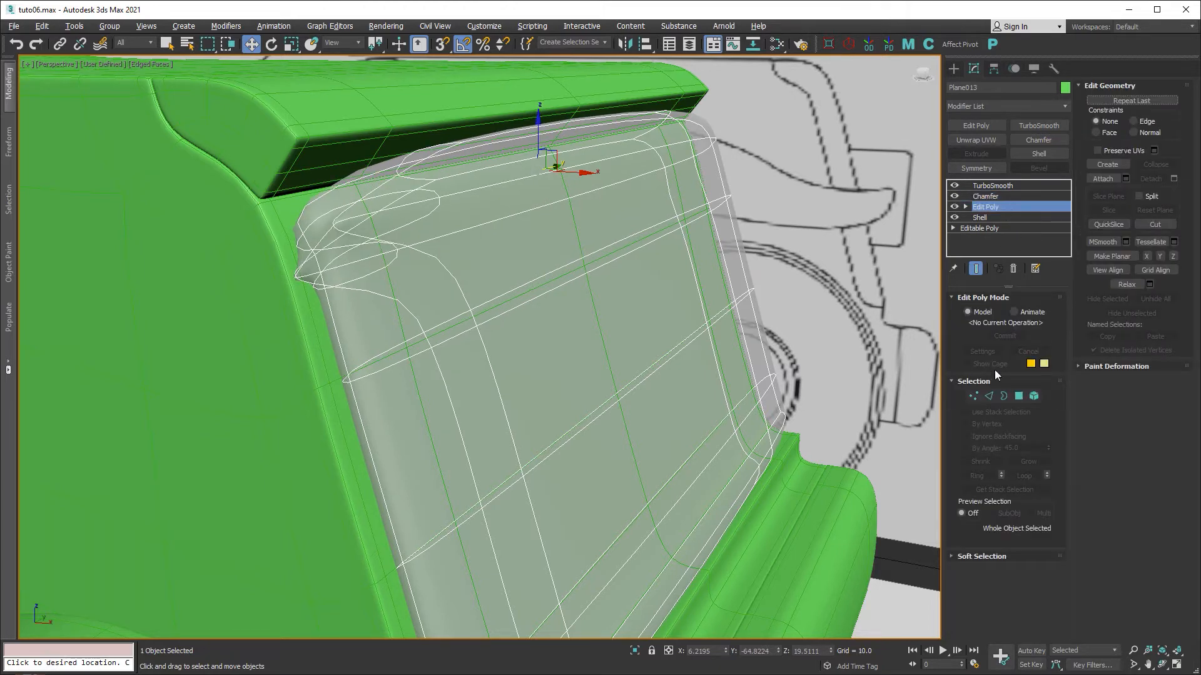
# In Edge mode with the cage shown, select Plane013's top rim edges and edge loops.
pyautogui.click(988, 396)
pyautogui.click(977, 362)
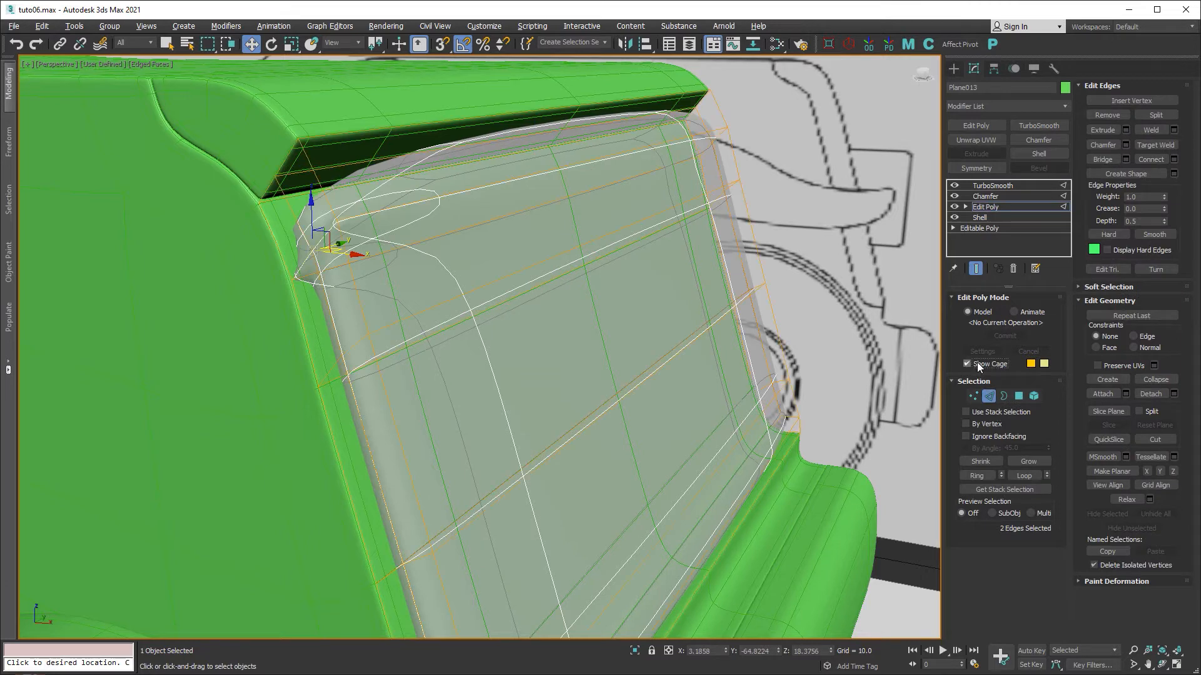
pyautogui.click(282, 165)
pyautogui.scroll(2, 284, 156)
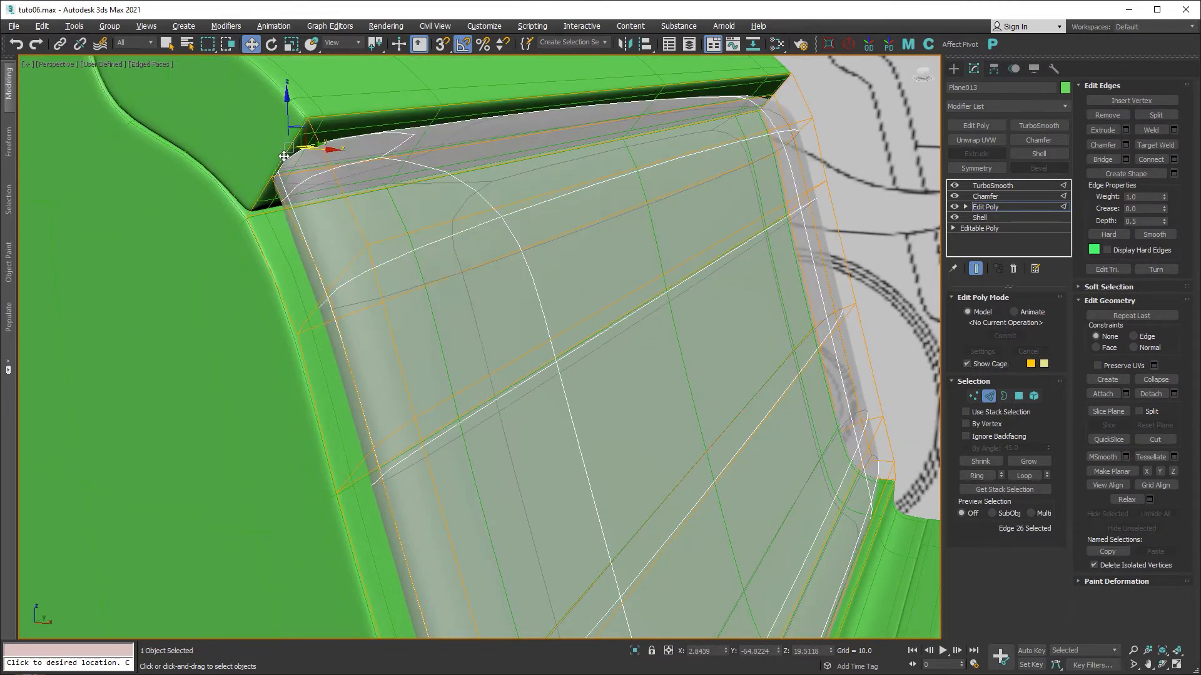
pyautogui.keyDown('ctrl'); pyautogui.click(271, 208); pyautogui.keyUp('ctrl')
pyautogui.keyDown('ctrl'); pyautogui.doubleClick(262, 250); pyautogui.keyUp('ctrl')
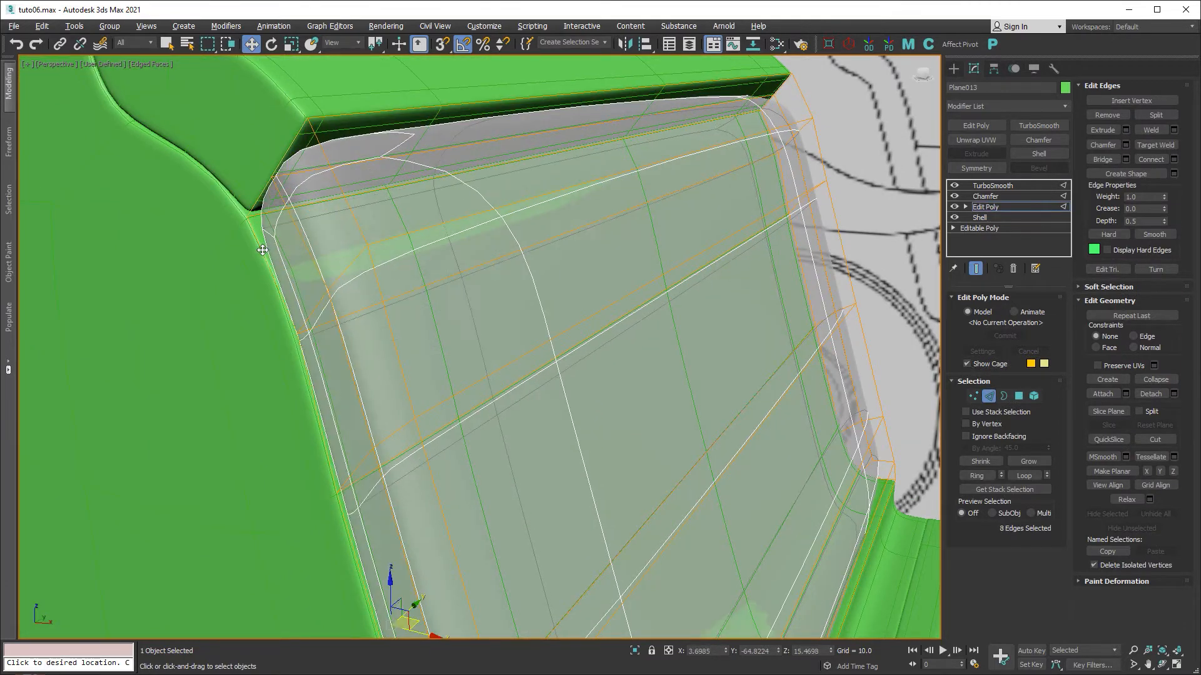
pyautogui.keyDown('ctrl'); pyautogui.doubleClick(346, 201); pyautogui.keyUp('ctrl')
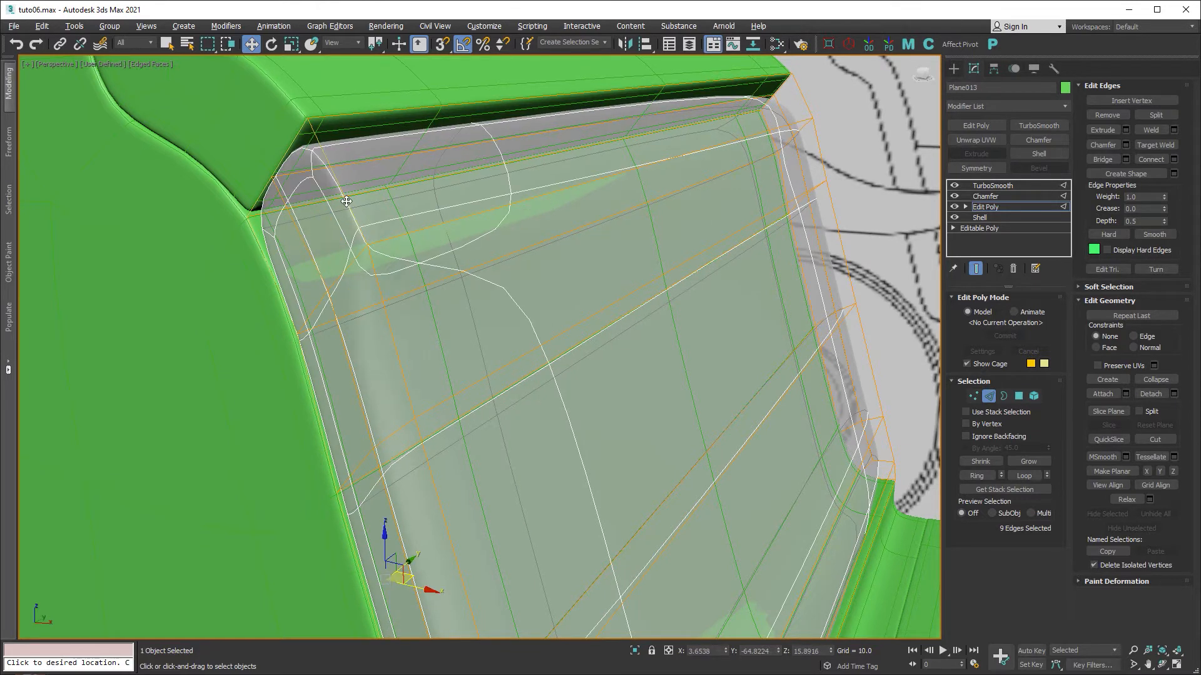
pyautogui.keyDown('ctrl'); pyautogui.doubleClick(379, 283); pyautogui.keyUp('ctrl')
pyautogui.moveTo(453, 275); pyautogui.dragTo(488, 262)
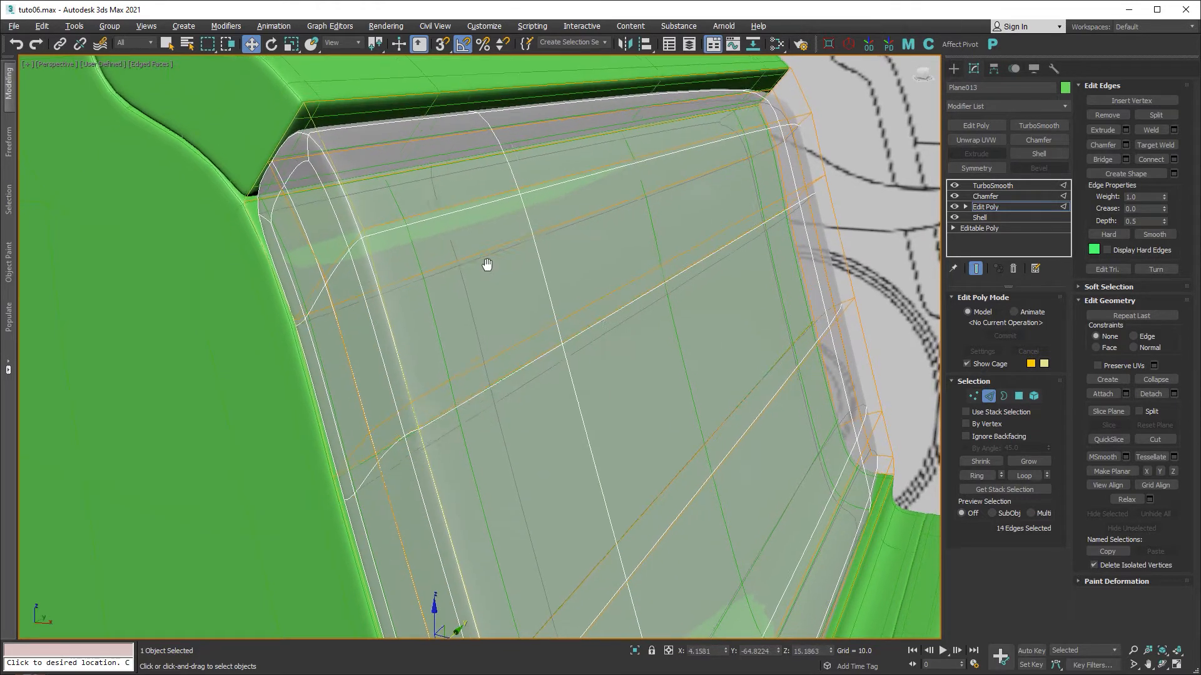
# Add the top and bottom rim edges to the chamfer selection.
pyautogui.keyDown('ctrl'); pyautogui.click(372, 93); pyautogui.keyUp('ctrl')
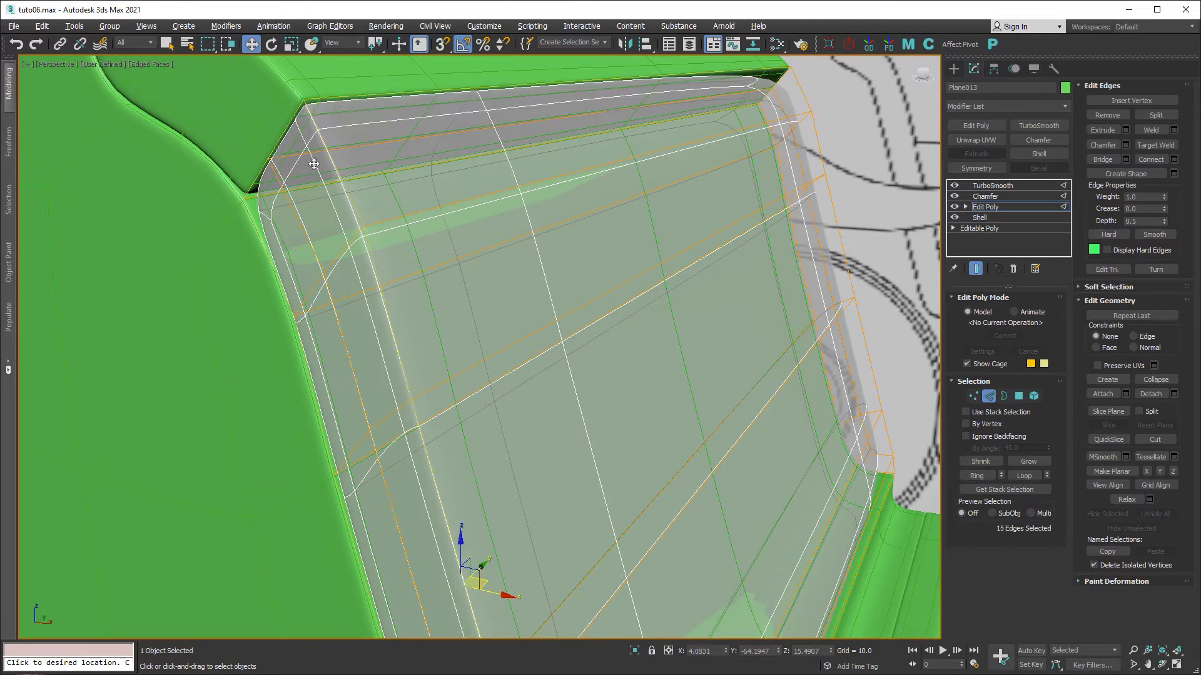
pyautogui.keyDown('ctrl'); pyautogui.click(265, 195); pyautogui.keyUp('ctrl')
pyautogui.scroll(-5, 407, 291)
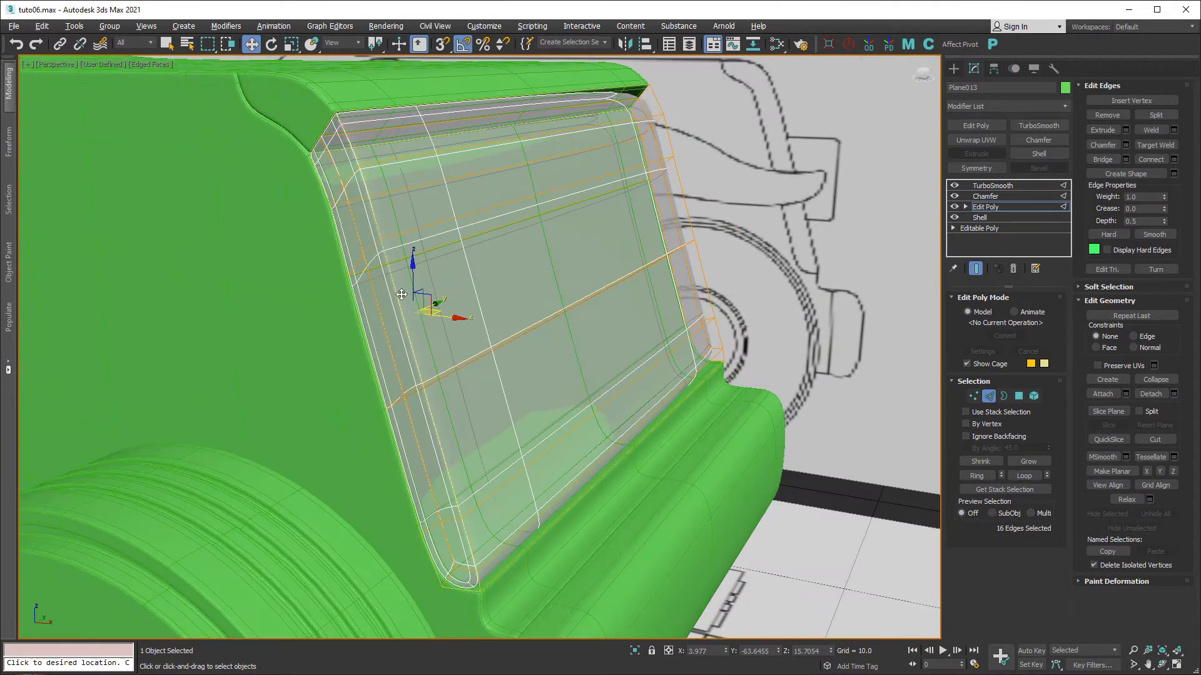
pyautogui.moveTo(470, 530); pyautogui.dragTo(477, 381, button='middle')
pyautogui.scroll(5, 475, 426)
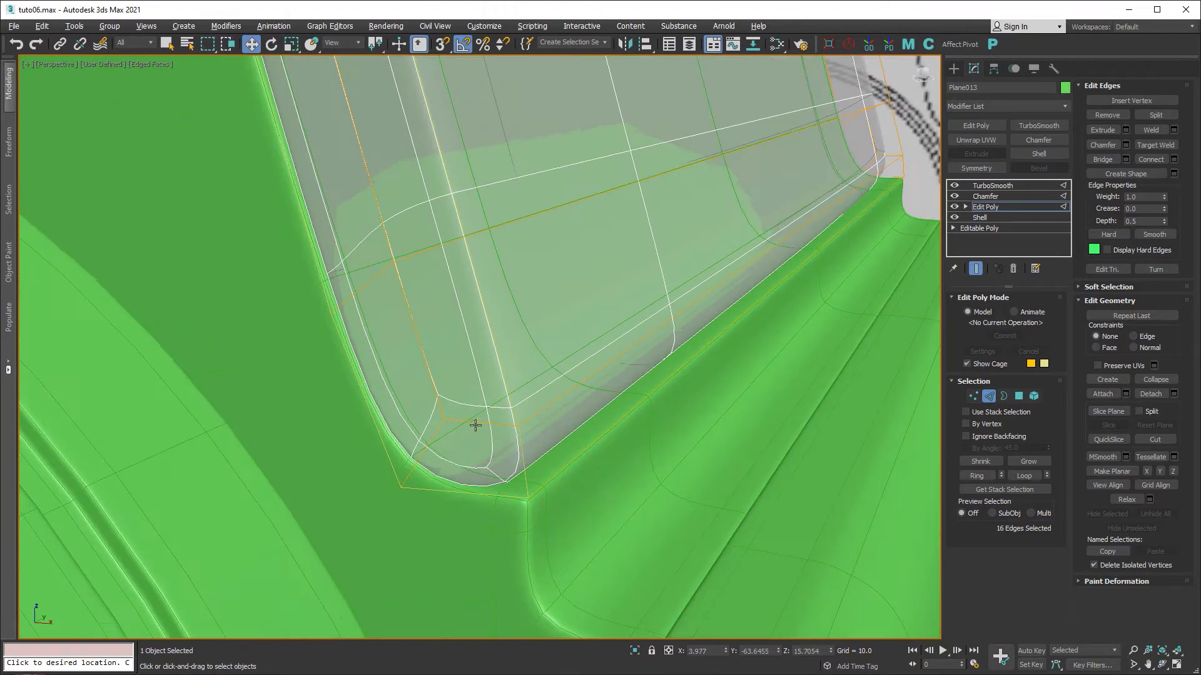
pyautogui.keyDown('ctrl'); pyautogui.click(578, 456); pyautogui.keyUp('ctrl')
pyautogui.scroll(-4, 697, 353)
pyautogui.moveTo(694, 355); pyautogui.dragTo(509, 466, button='middle')
pyautogui.keyDown('alt'); pyautogui.moveTo(648, 358); pyautogui.dragTo(601, 371, button='middle'); pyautogui.keyUp('alt')
pyautogui.moveTo(712, 379); pyautogui.dragTo(702, 382, button='middle')
pyautogui.scroll(-5, 437, 354)
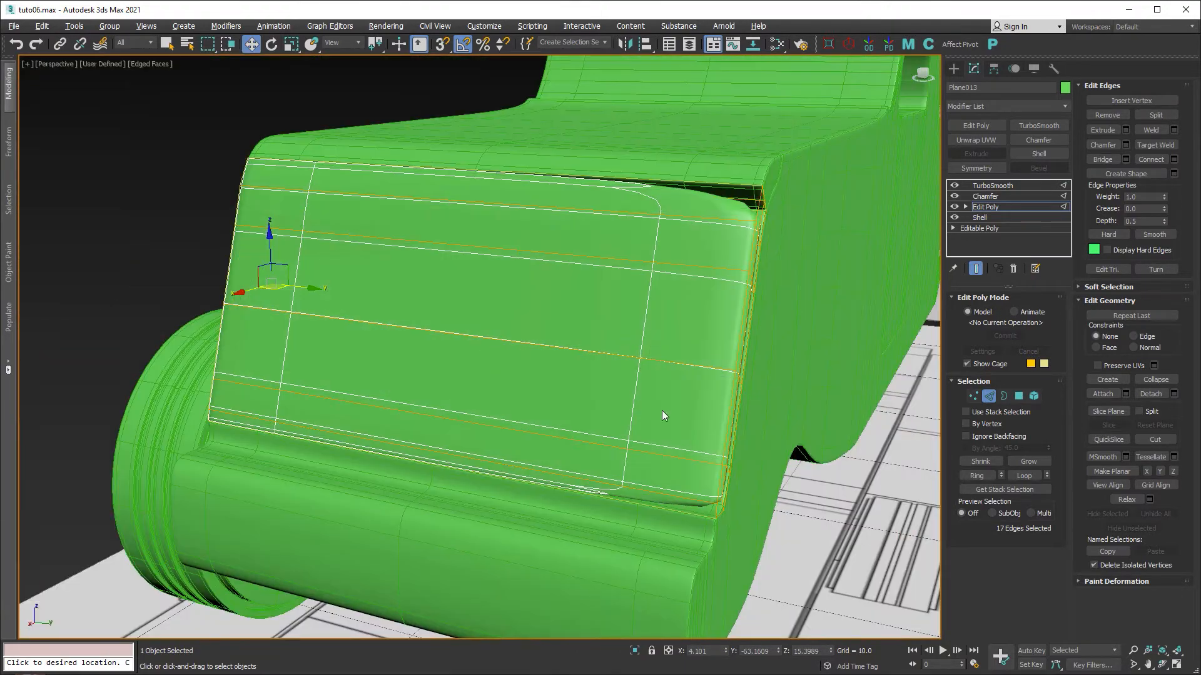
pyautogui.scroll(2, 666, 423)
pyautogui.scroll(5, 666, 423)
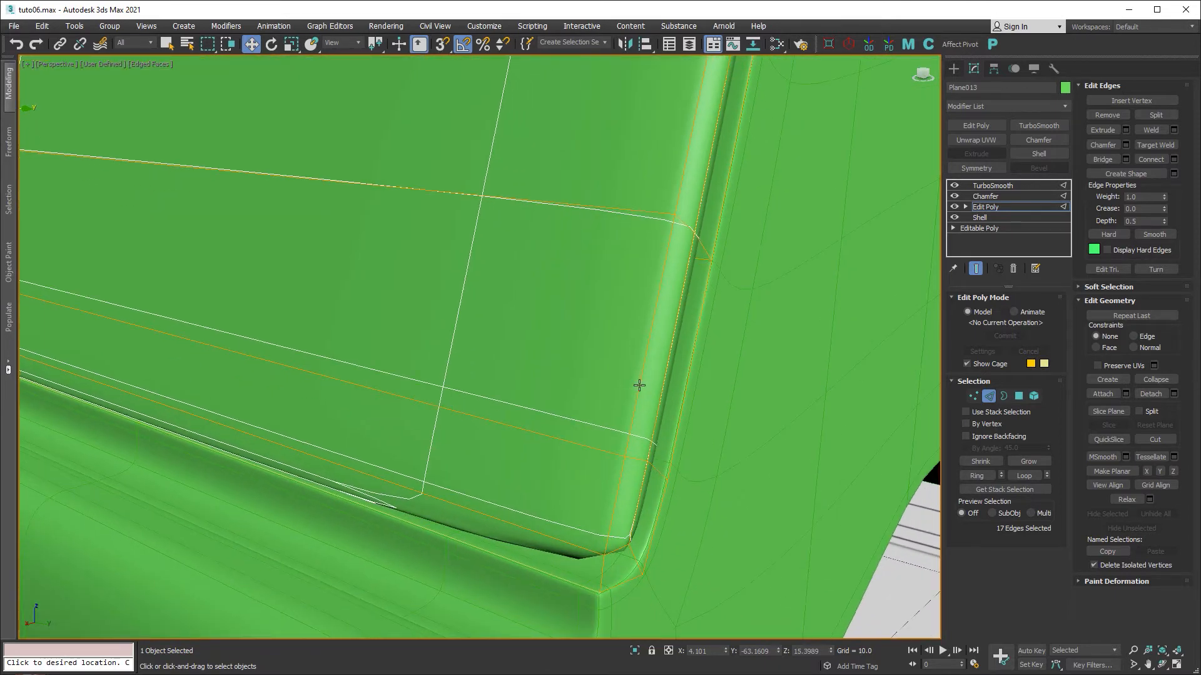
# Add the rounded corner edges and right-side loop to complete the rim selection.
pyautogui.keyDown('ctrl'); pyautogui.click(639, 386); pyautogui.keyUp('ctrl')
pyautogui.keyDown('ctrl'); pyautogui.click(620, 479); pyautogui.keyUp('ctrl')
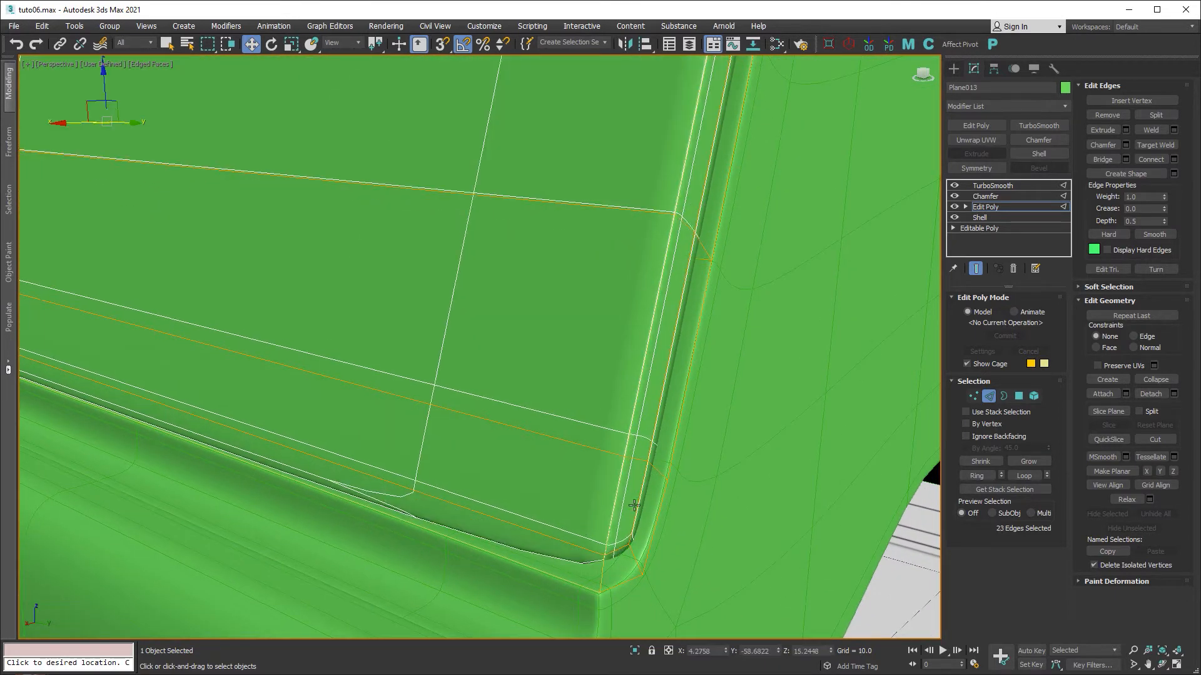
pyautogui.keyDown('ctrl'); pyautogui.click(631, 585); pyautogui.keyUp('ctrl')
pyautogui.keyDown('ctrl'); pyautogui.doubleClick(657, 525); pyautogui.keyUp('ctrl')
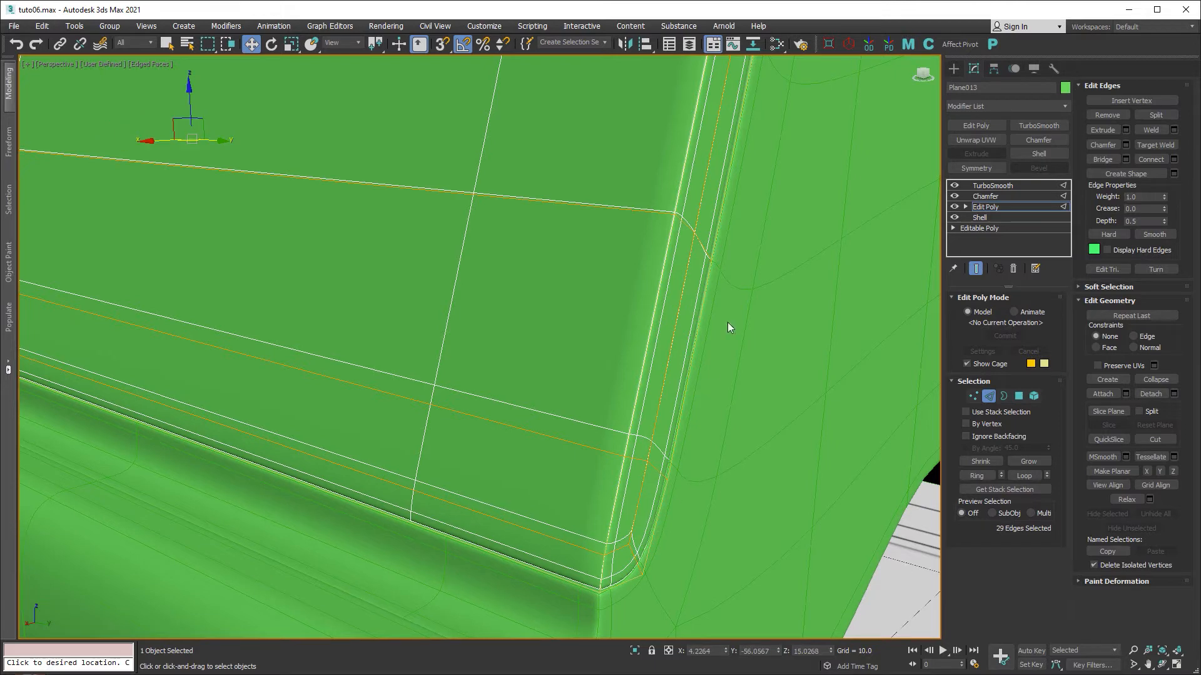
pyautogui.moveTo(750, 242); pyautogui.dragTo(609, 275, button='middle')
pyautogui.scroll(2, 619, 242)
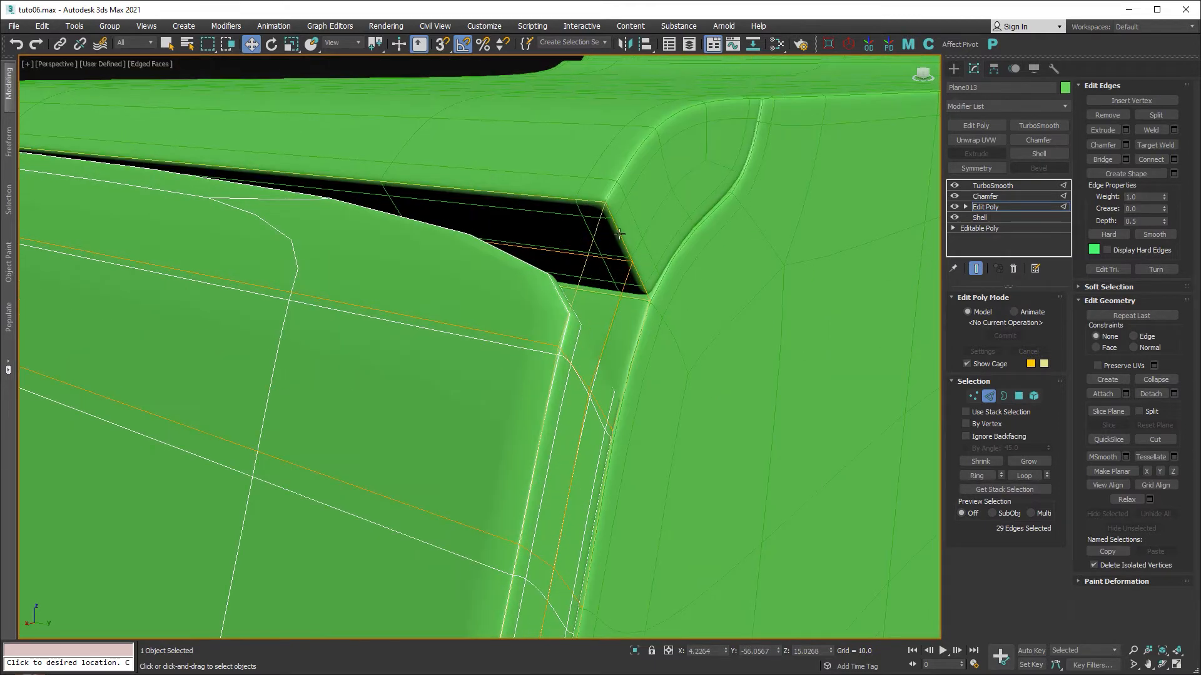
pyautogui.keyDown('ctrl'); pyautogui.click(619, 233); pyautogui.keyUp('ctrl')
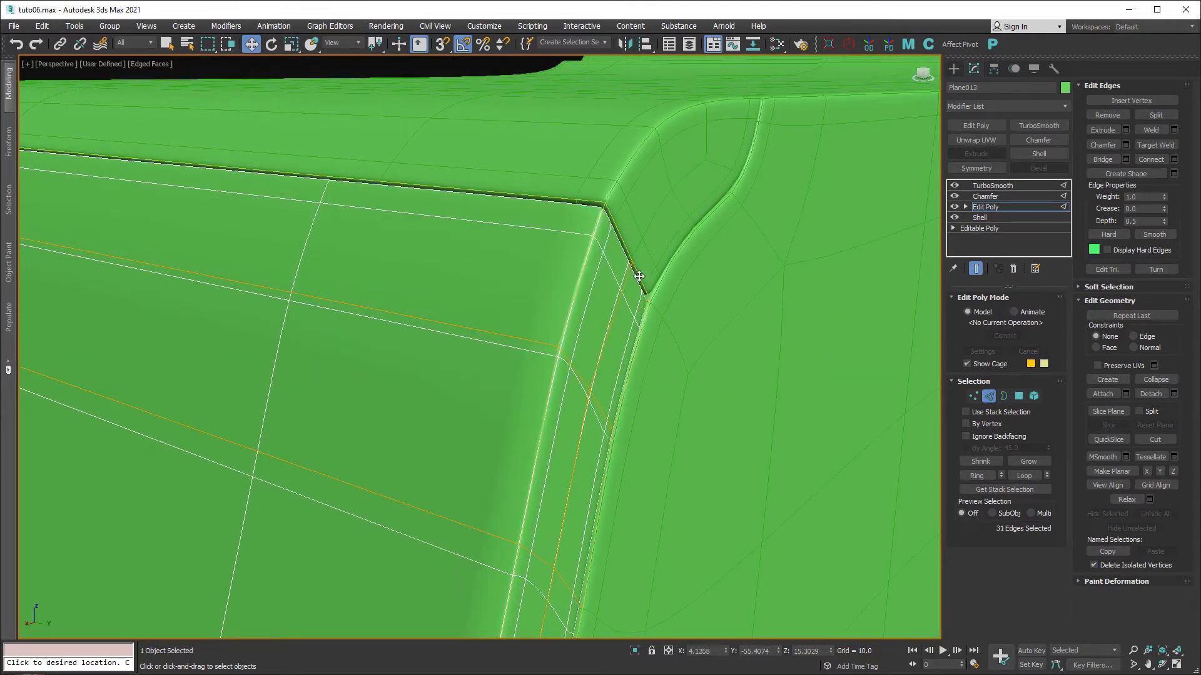
pyautogui.moveTo(629, 415); pyautogui.dragTo(637, 344, button='middle')
pyautogui.scroll(-4, 588, 348)
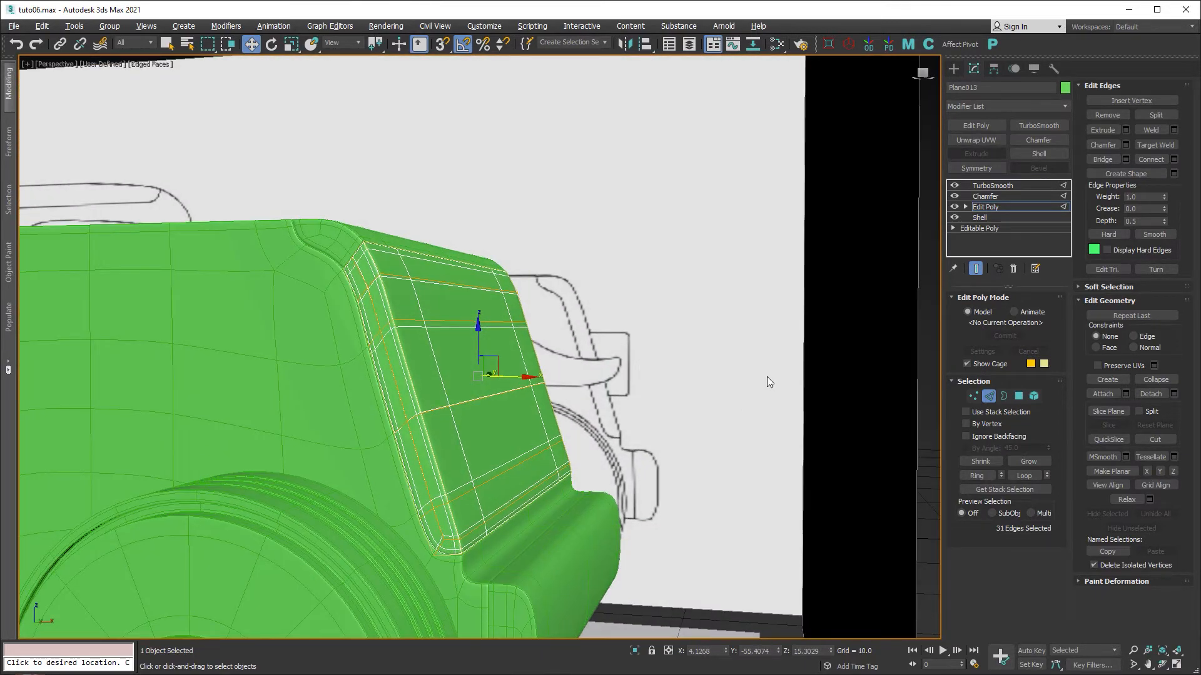
# In Plane013's base Editable Poly Vertex mode, move the lower seam vertex up-left.
pyautogui.hotkey('alt', 'w')
pyautogui.hotkey('alt', 'w')
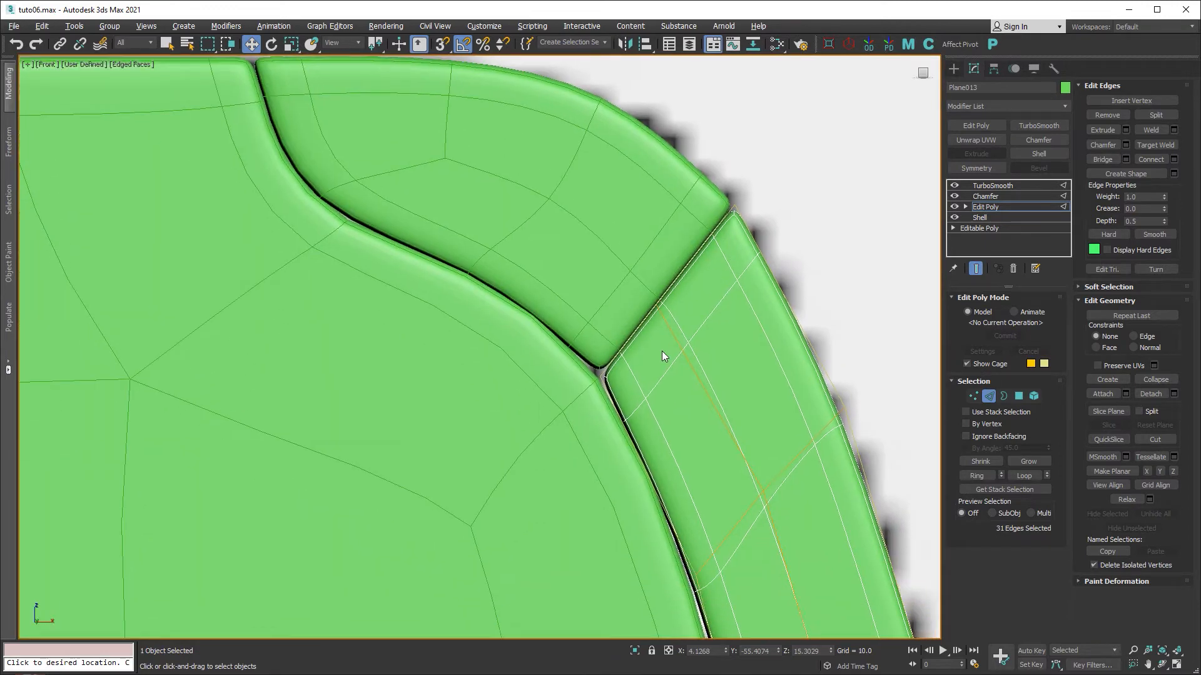
pyautogui.scroll(3, 662, 351)
pyautogui.scroll(-2, 674, 370)
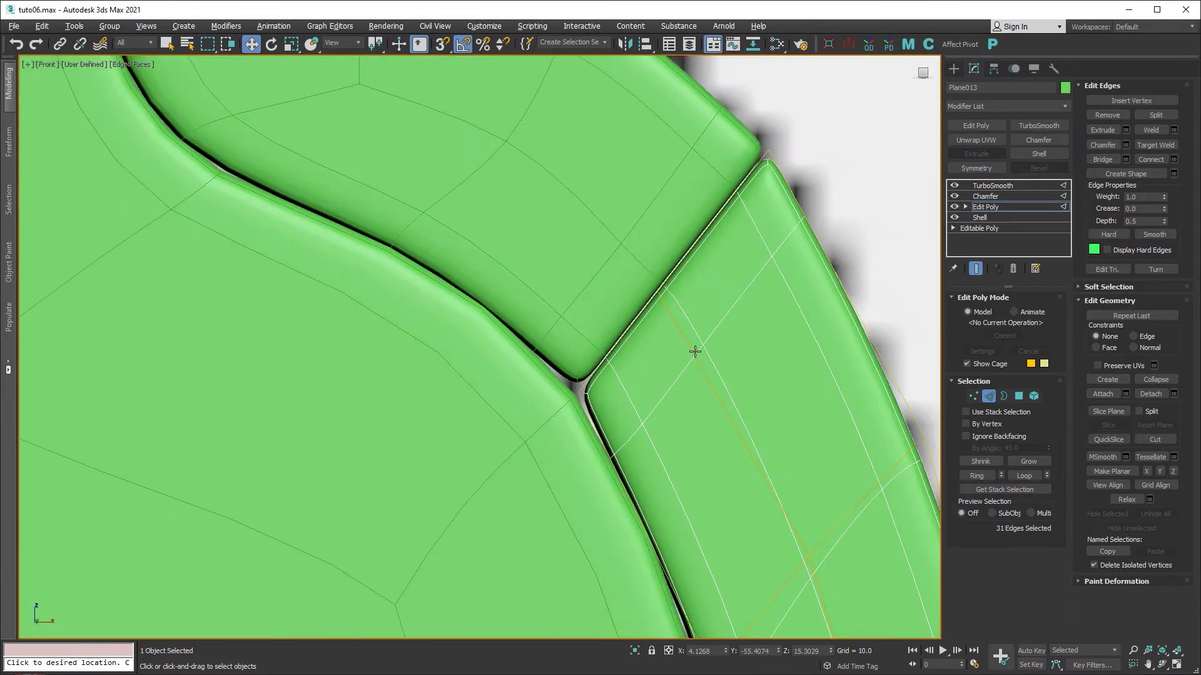
pyautogui.moveTo(695, 351); pyautogui.dragTo(576, 386, button='middle')
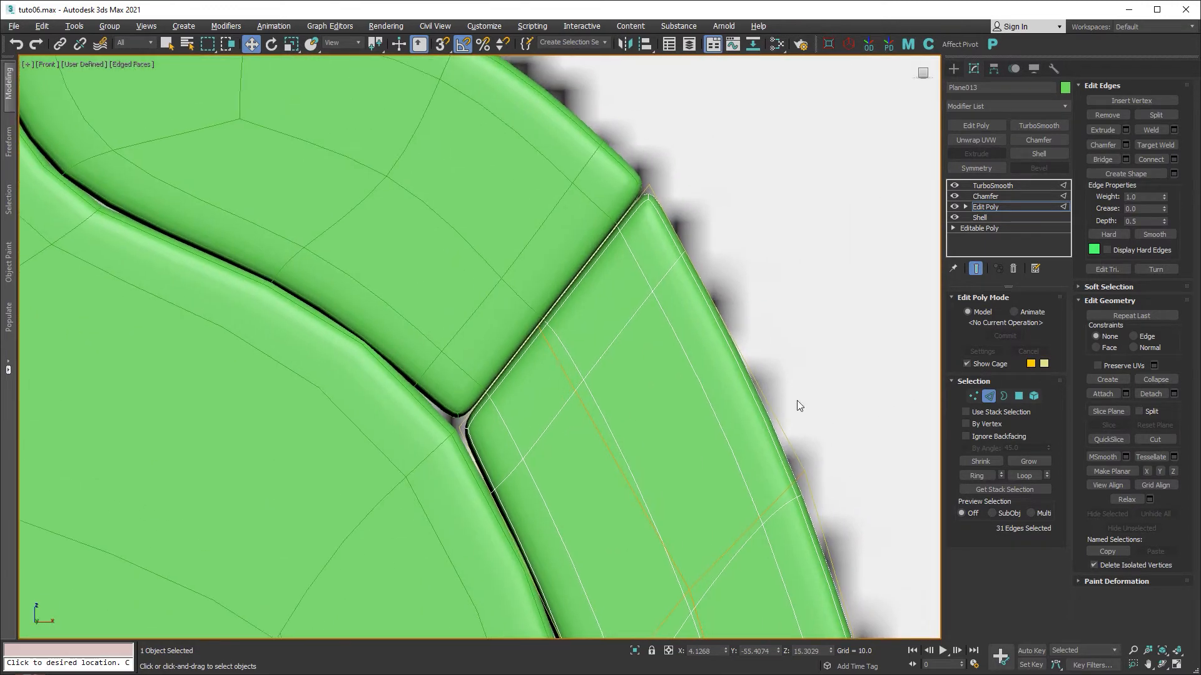
pyautogui.click(989, 398)
pyautogui.click(984, 229)
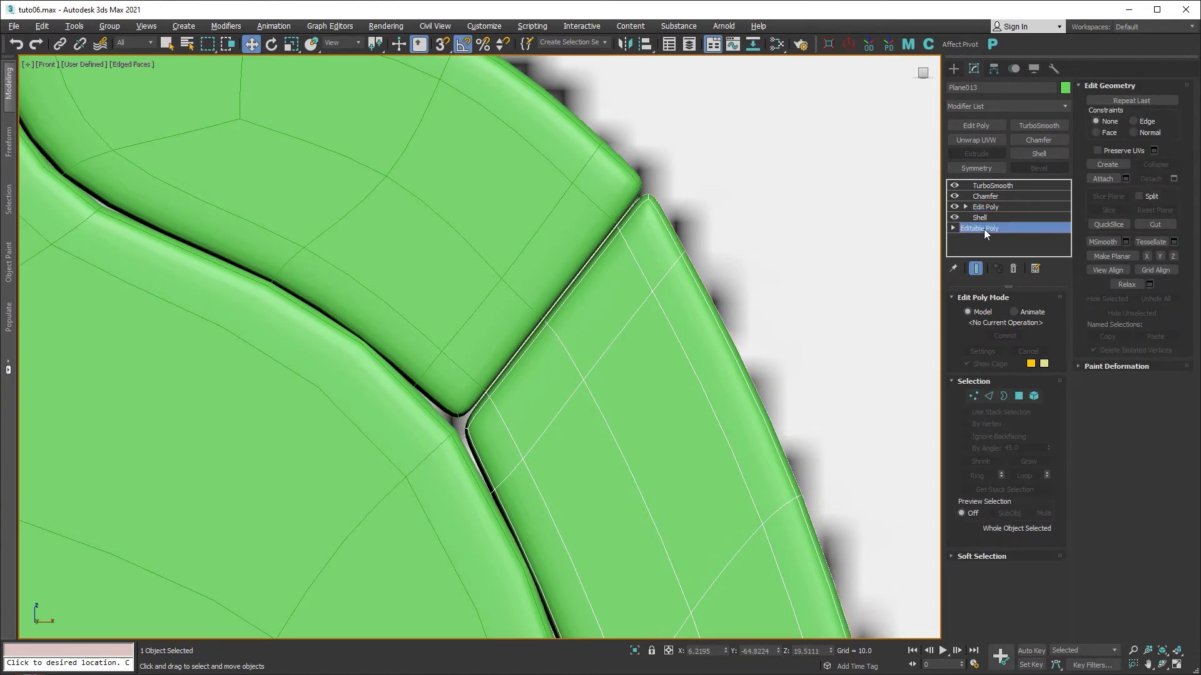
pyautogui.click(974, 312)
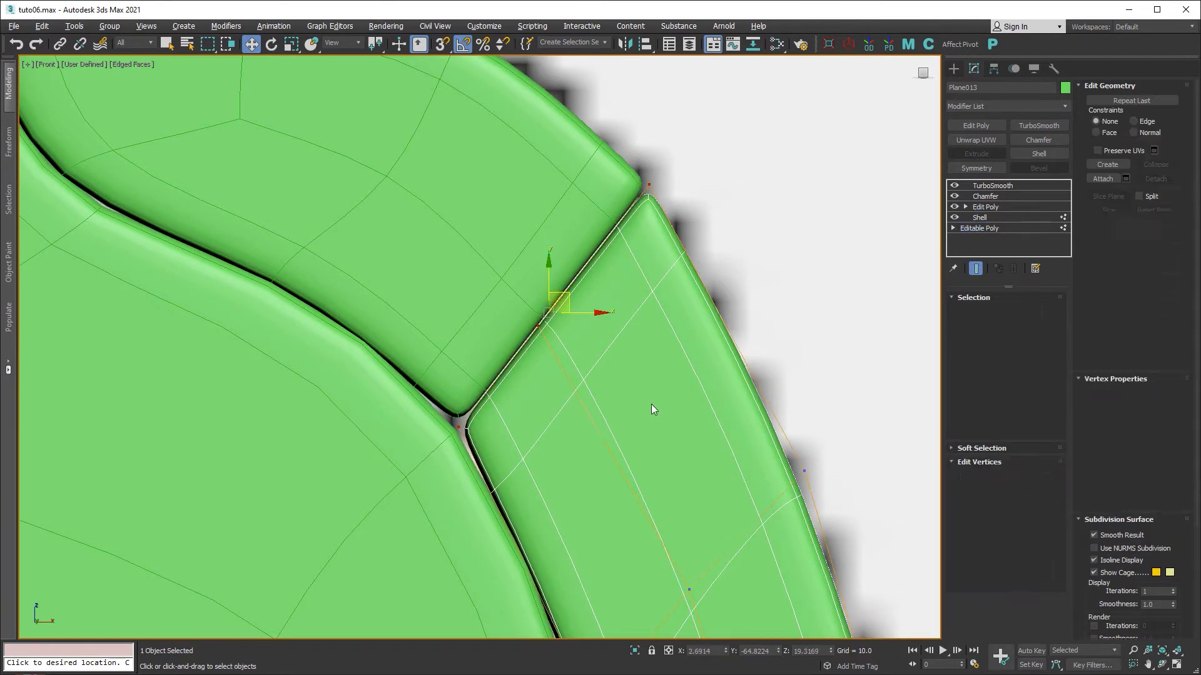
pyautogui.moveTo(583, 416); pyautogui.dragTo(572, 243, button='middle')
pyautogui.click(584, 536)
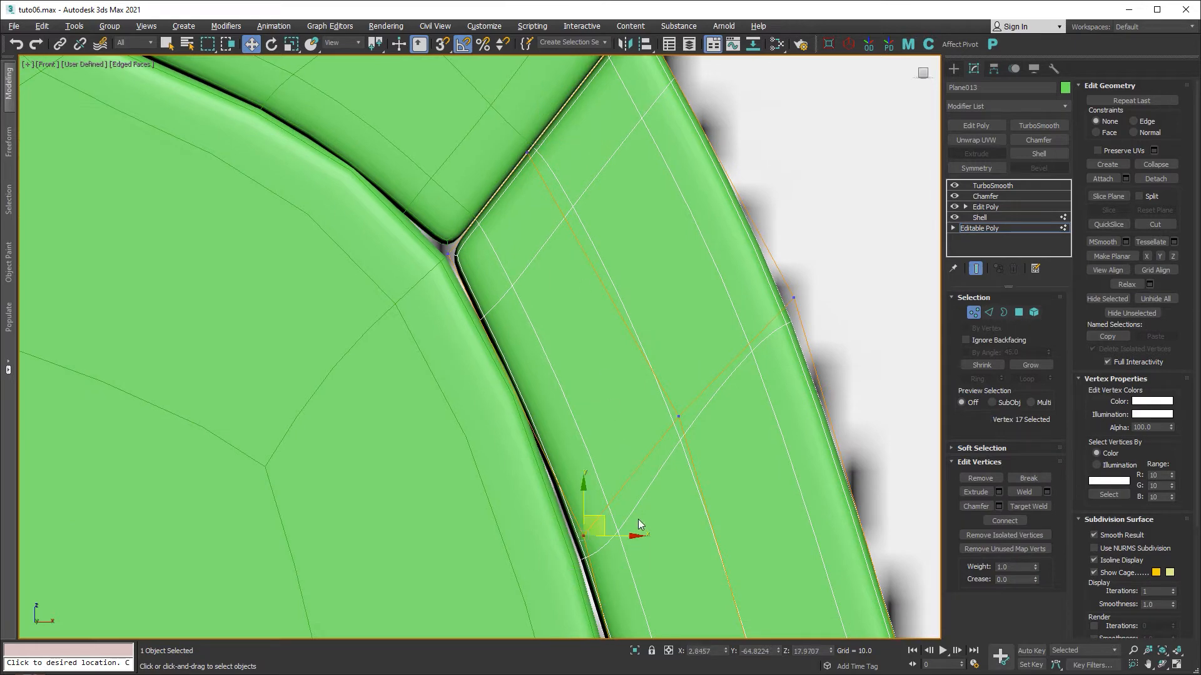
pyautogui.moveTo(606, 517); pyautogui.dragTo(591, 487)
# Nudge the seam corner vertex and neighbouring seam vertices left to even the gap.
pyautogui.moveTo(503, 276); pyautogui.dragTo(558, 436, button='middle')
pyautogui.click(502, 414)
pyautogui.moveTo(521, 394); pyautogui.dragTo(512, 394)
pyautogui.moveTo(628, 498); pyautogui.dragTo(510, 376, button='middle')
pyautogui.scroll(-3, 509, 375)
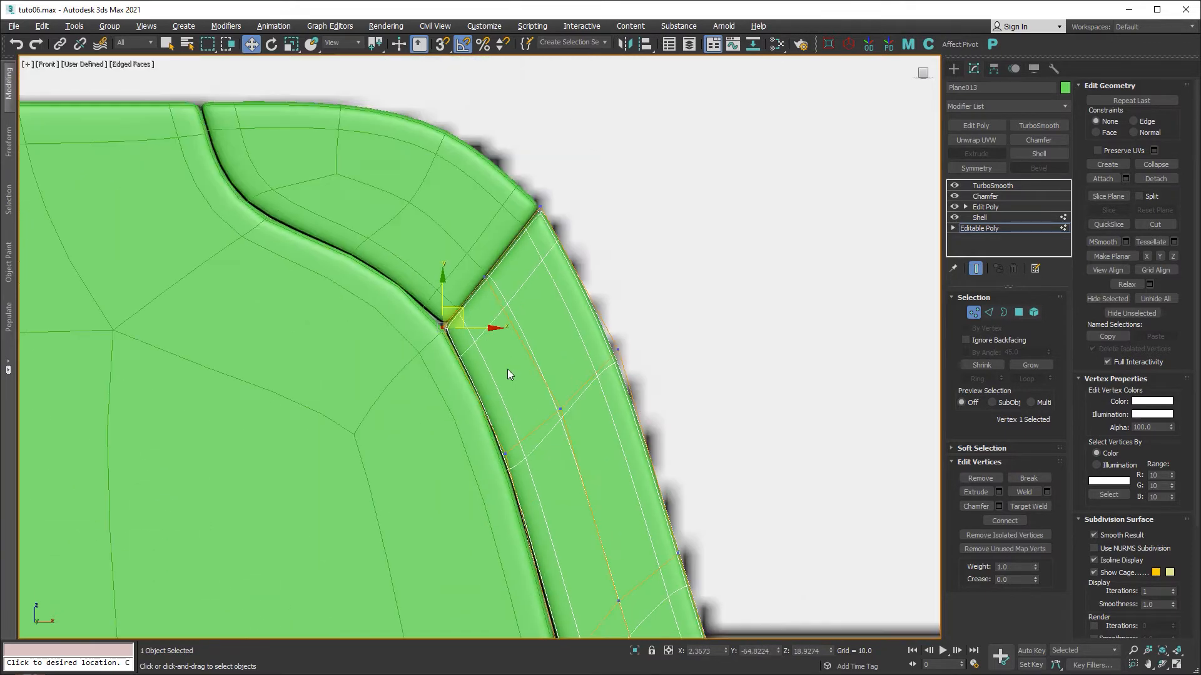
pyautogui.moveTo(580, 444); pyautogui.dragTo(549, 346, button='middle')
pyautogui.moveTo(465, 346); pyautogui.dragTo(464, 347)
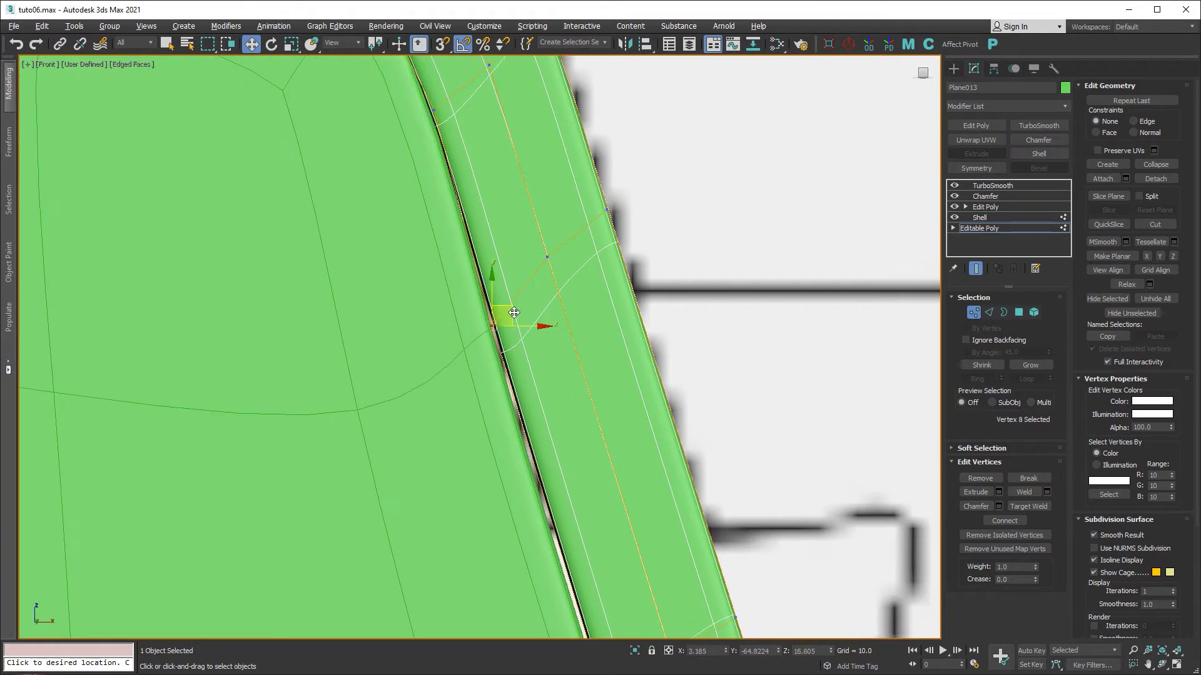
pyautogui.moveTo(513, 312); pyautogui.dragTo(508, 311)
pyautogui.moveTo(605, 495); pyautogui.dragTo(573, 285, button='middle')
pyautogui.click(576, 499)
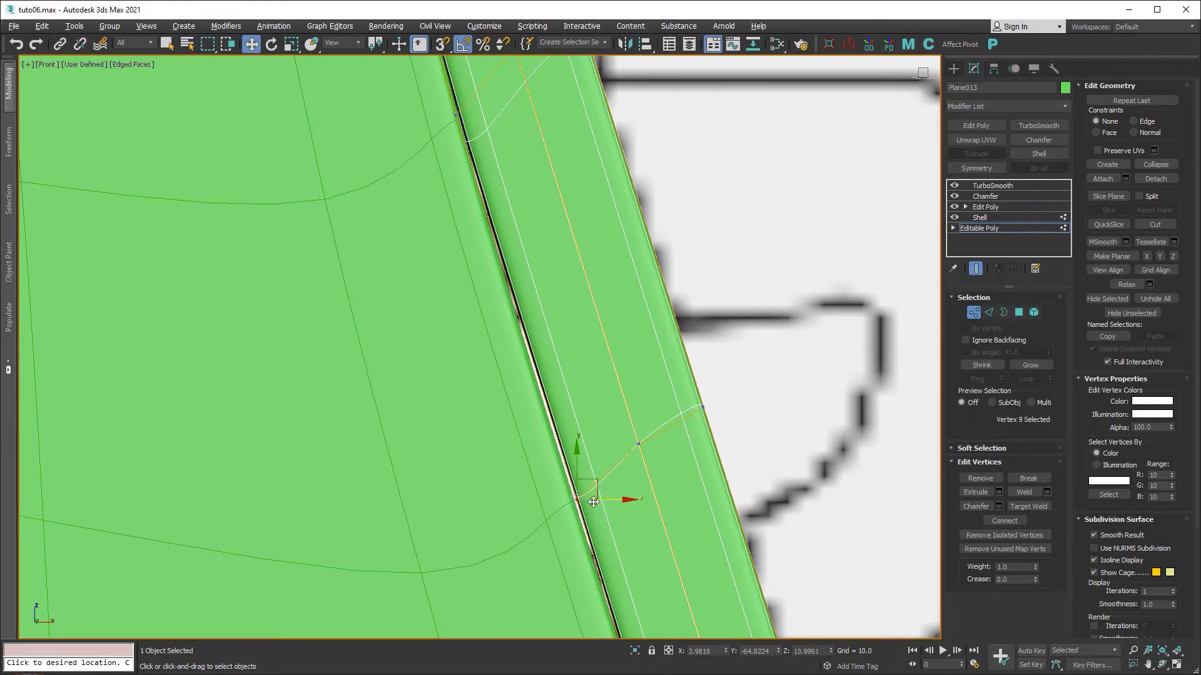
pyautogui.moveTo(596, 483); pyautogui.dragTo(593, 483)
# Lower the panel's lower-right corner vertex slightly, then bring the upper corner into view.
pyautogui.moveTo(632, 554); pyautogui.dragTo(556, 308, button='middle')
pyautogui.moveTo(633, 628); pyautogui.dragTo(591, 487, button='middle')
pyautogui.scroll(2, 591, 487)
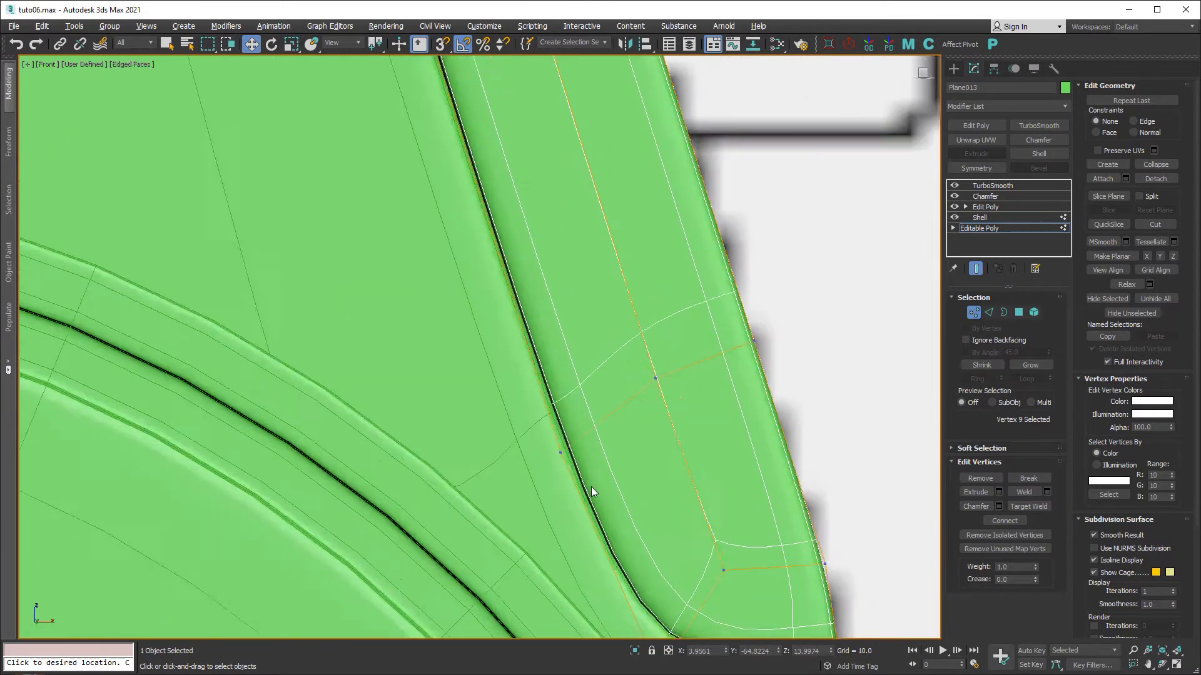
pyautogui.moveTo(662, 524); pyautogui.dragTo(559, 345, button='middle')
pyautogui.moveTo(674, 445); pyautogui.dragTo(546, 444, button='middle')
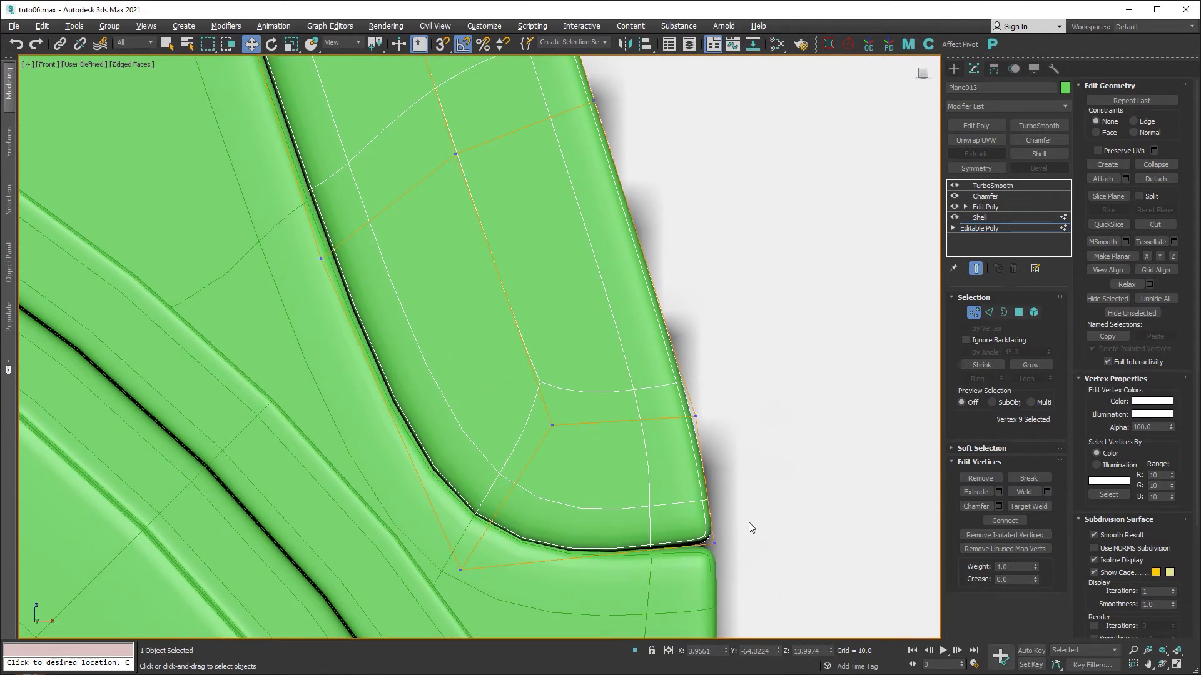
pyautogui.moveTo(748, 523); pyautogui.dragTo(697, 559)
pyautogui.moveTo(735, 526); pyautogui.dragTo(735, 526)
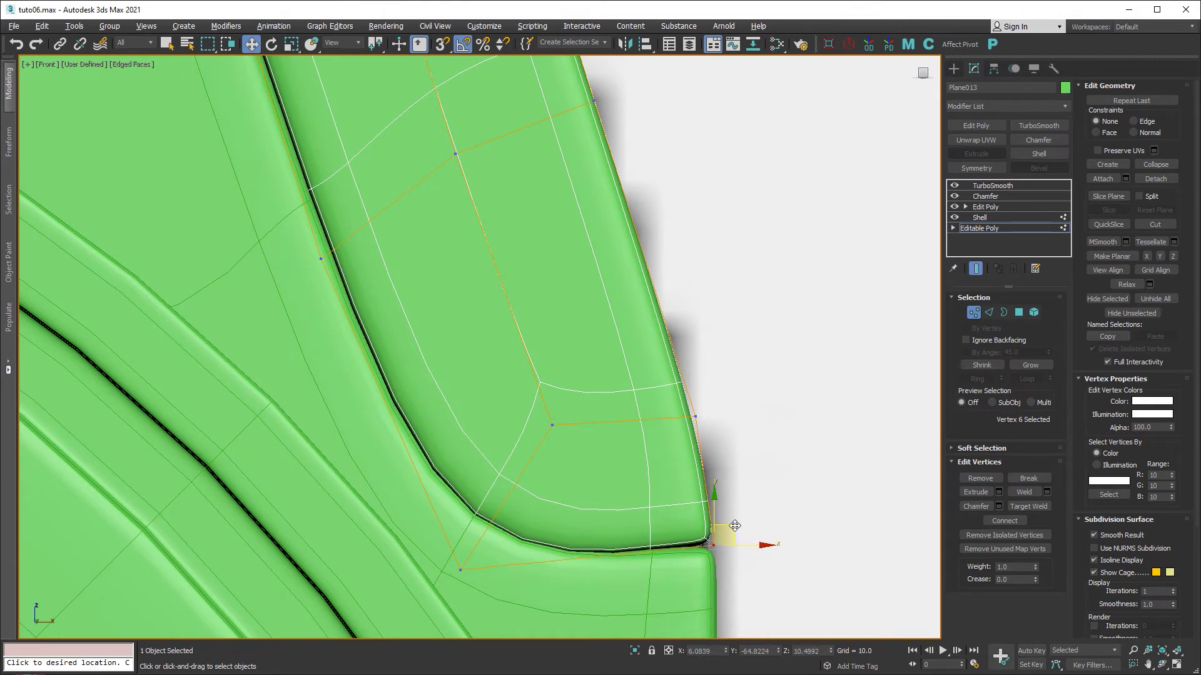
pyautogui.scroll(-1, 639, 307)
pyautogui.moveTo(640, 307); pyautogui.dragTo(671, 584, button='middle')
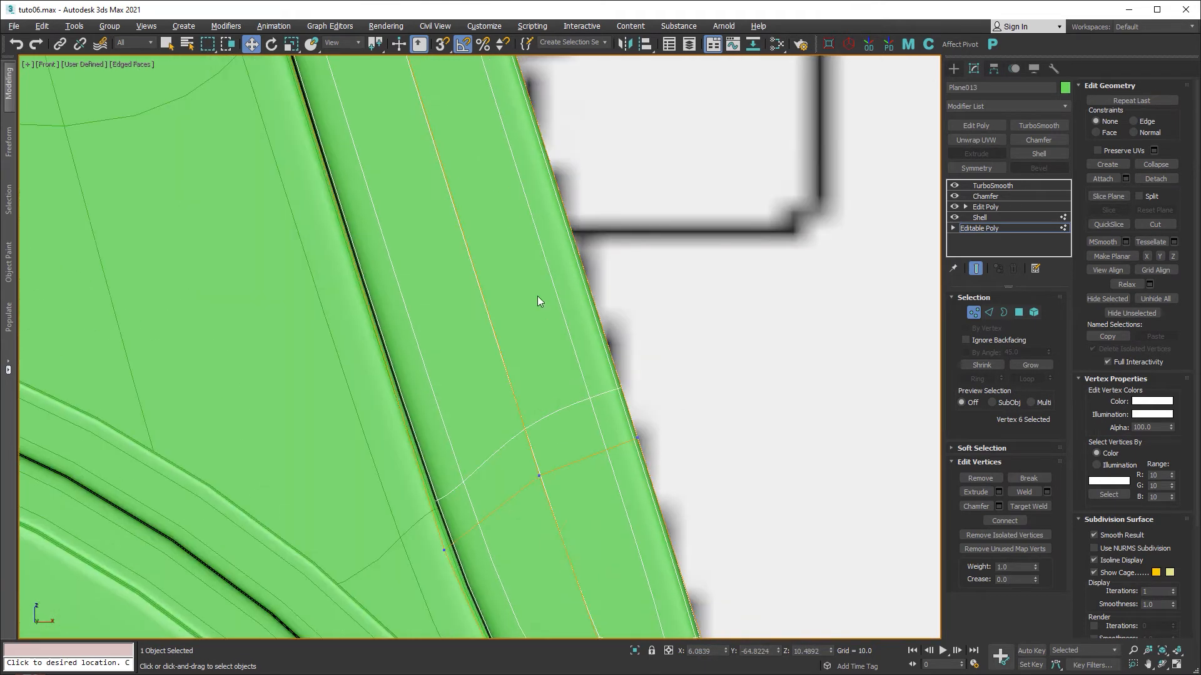
pyautogui.scroll(-1, 537, 295)
pyautogui.moveTo(549, 255); pyautogui.dragTo(640, 477, button='middle')
pyautogui.moveTo(495, 65); pyautogui.dragTo(538, 275, button='middle')
pyautogui.moveTo(533, 227); pyautogui.dragTo(620, 438, button='middle')
pyautogui.scroll(3, 533, 319)
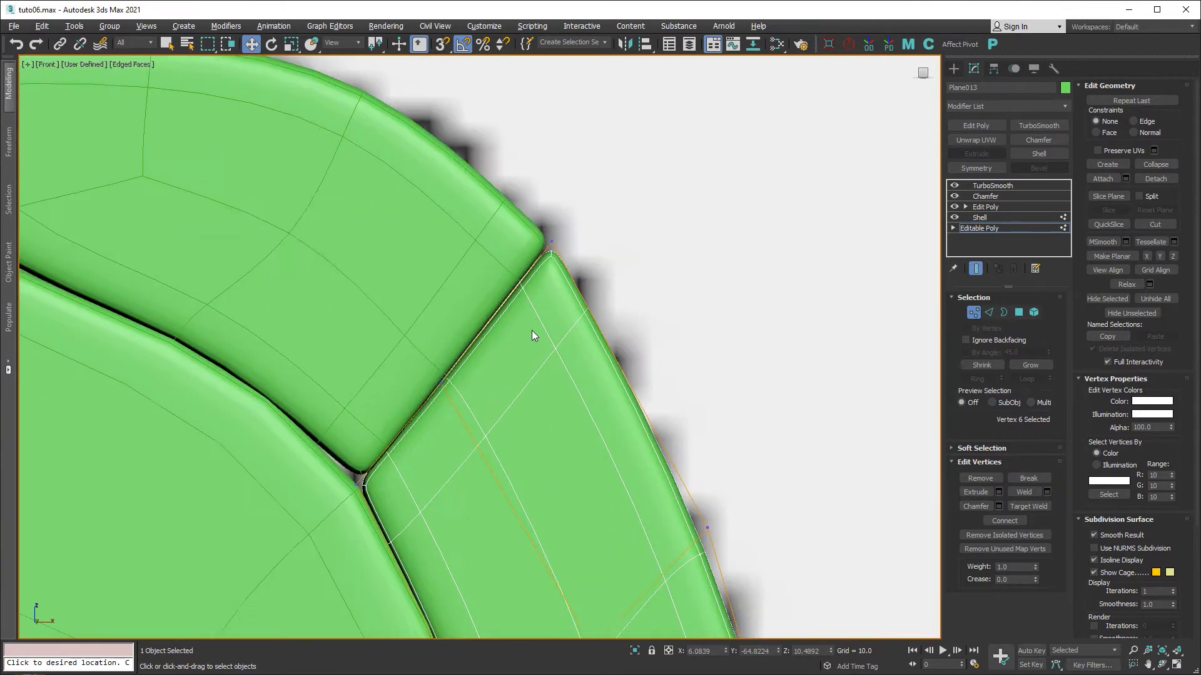
pyautogui.moveTo(533, 328); pyautogui.dragTo(664, 369, button='middle')
# On Object004's base Editable Poly, move the corner vertex down to close the seam.
pyautogui.press('1')
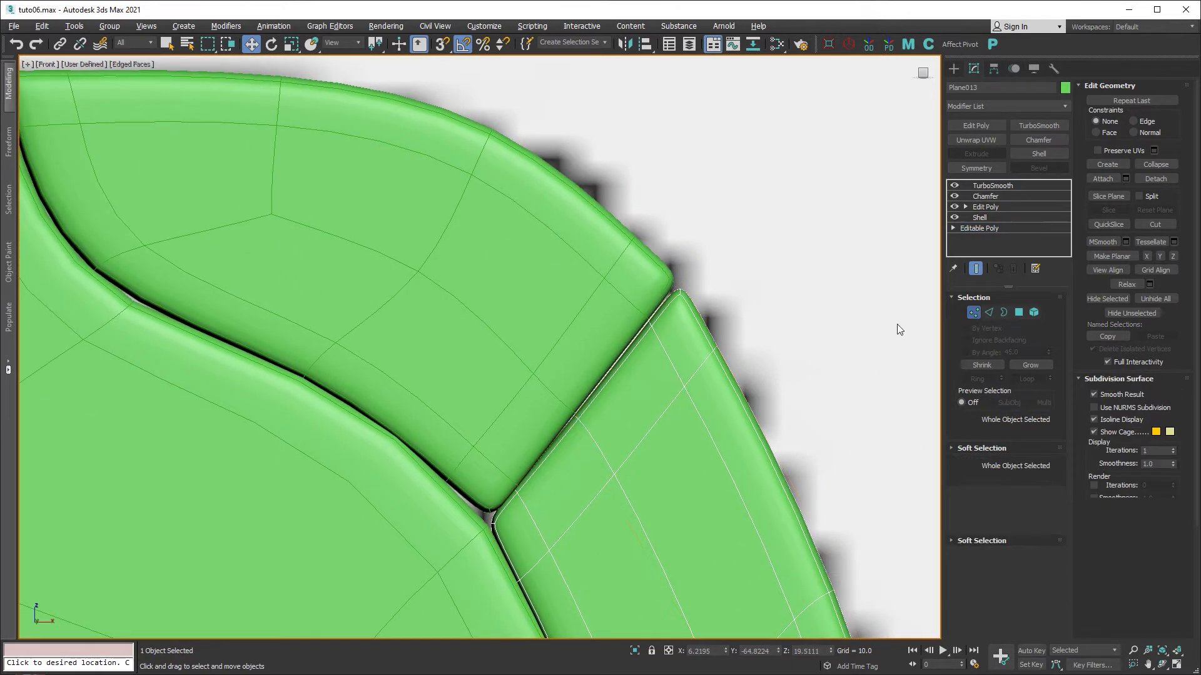
pyautogui.click(621, 291)
pyautogui.click(988, 239)
pyautogui.click(651, 382)
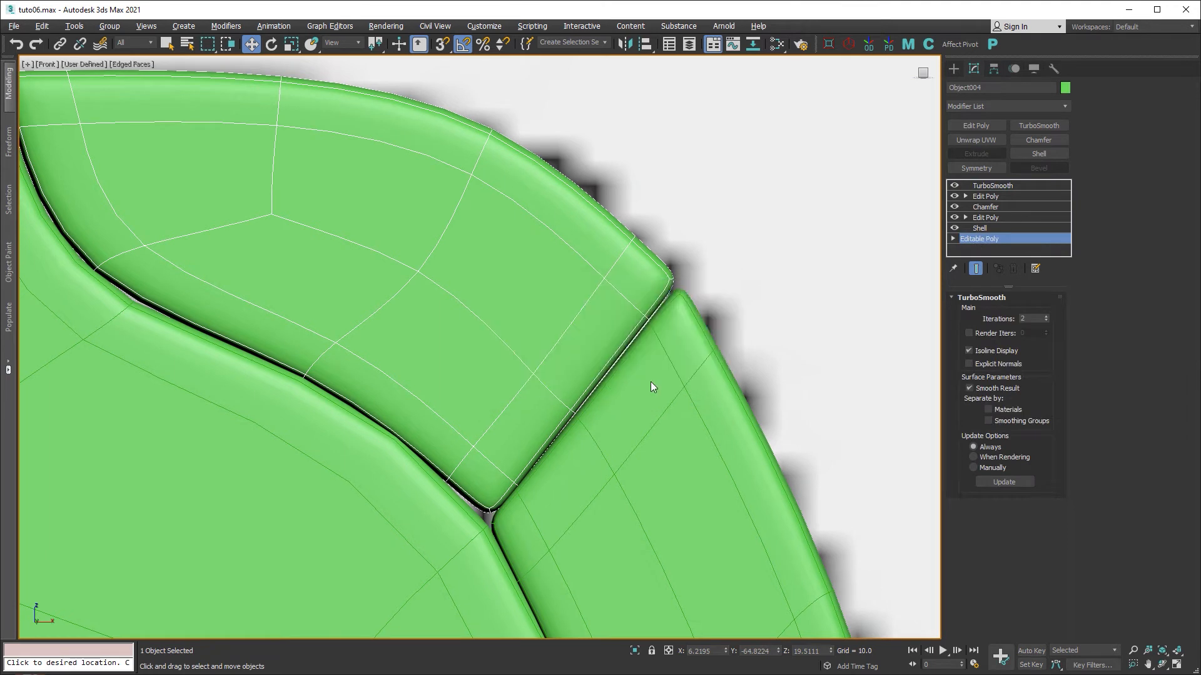
pyautogui.click(973, 313)
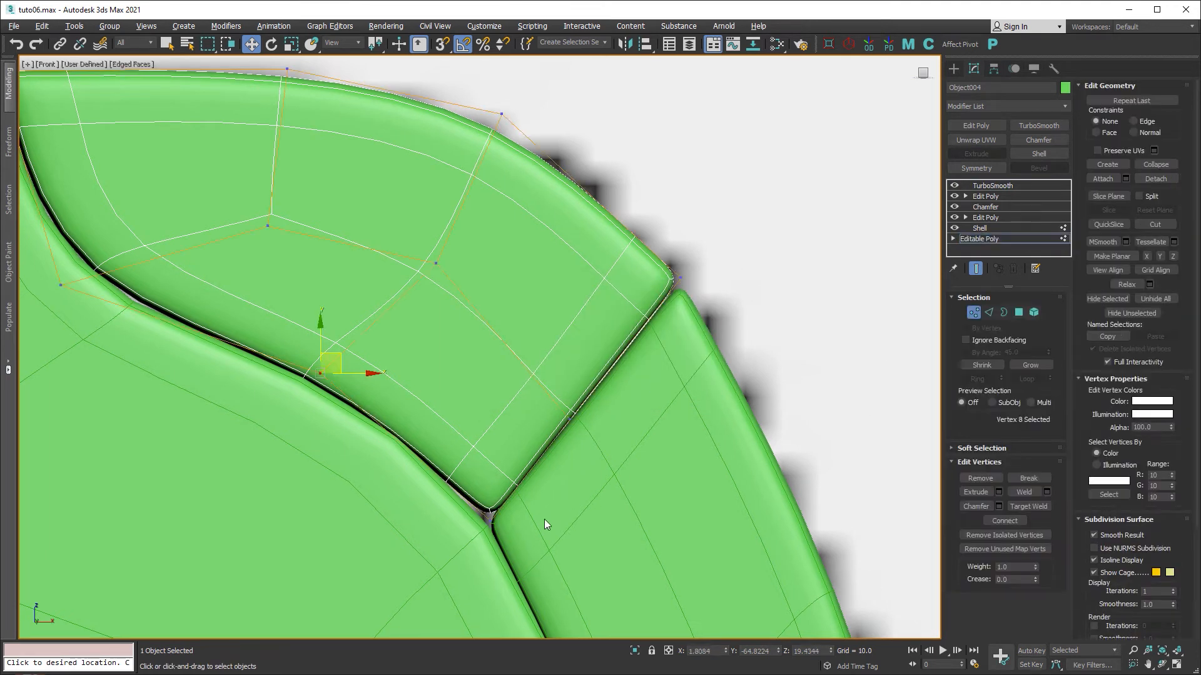
pyautogui.click(477, 512)
pyautogui.moveTo(514, 501); pyautogui.dragTo(510, 511)
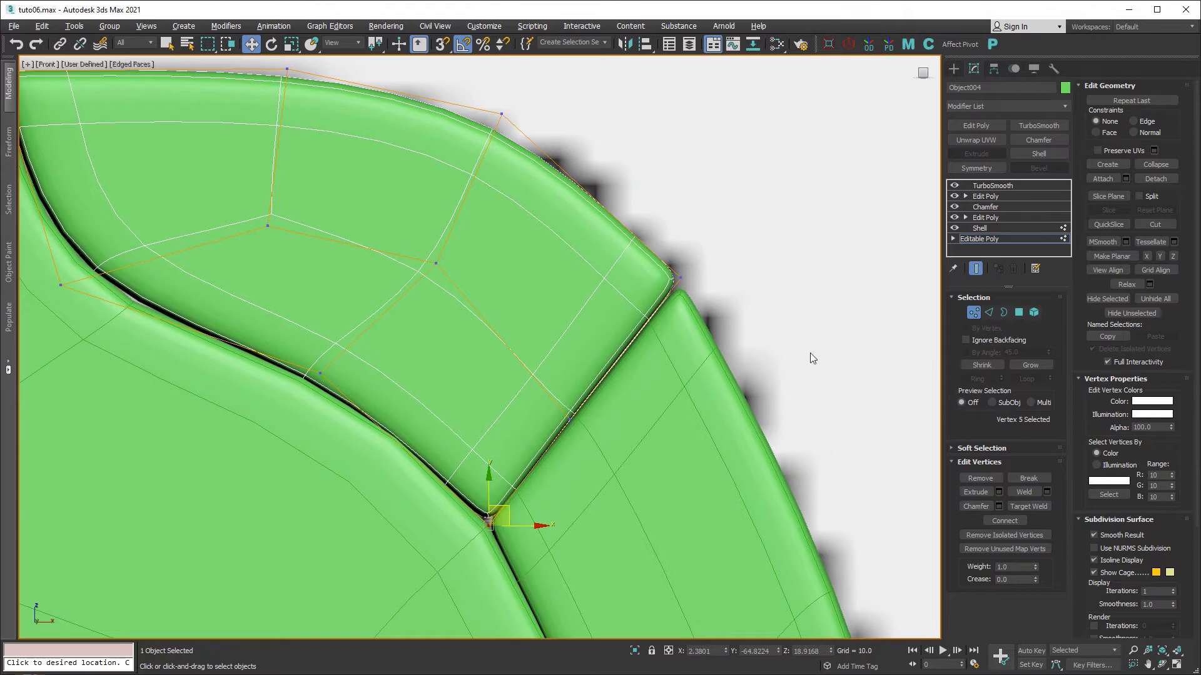
pyautogui.scroll(4, 704, 303)
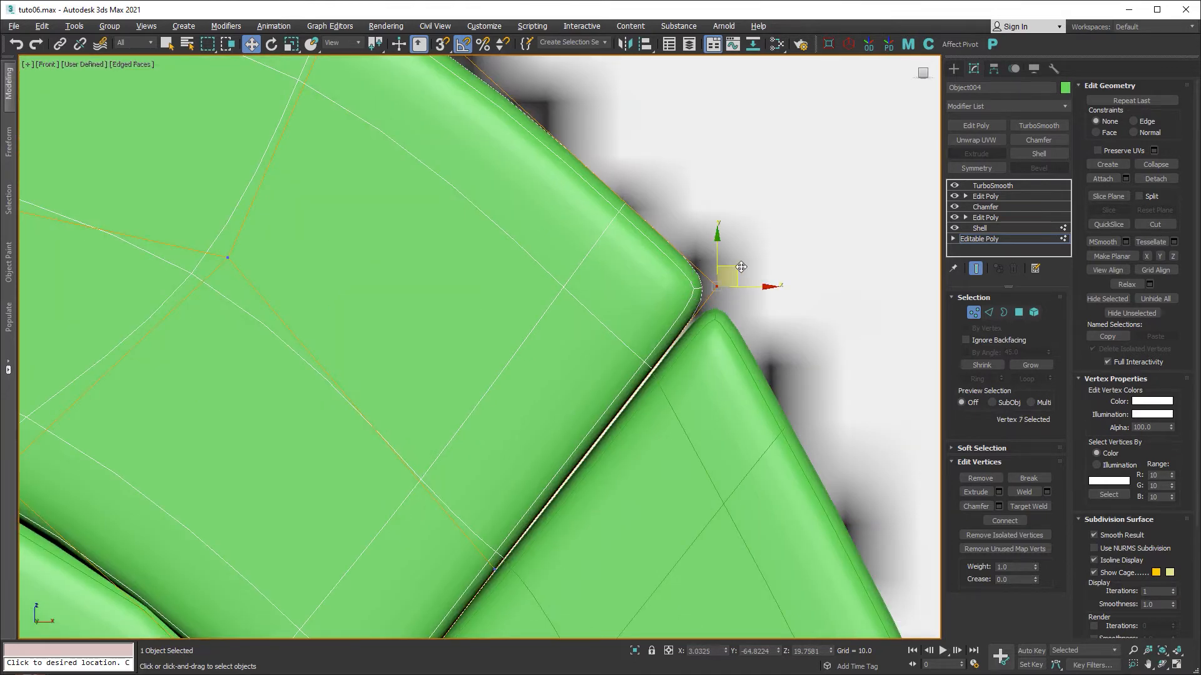
pyautogui.moveTo(741, 267); pyautogui.dragTo(741, 275)
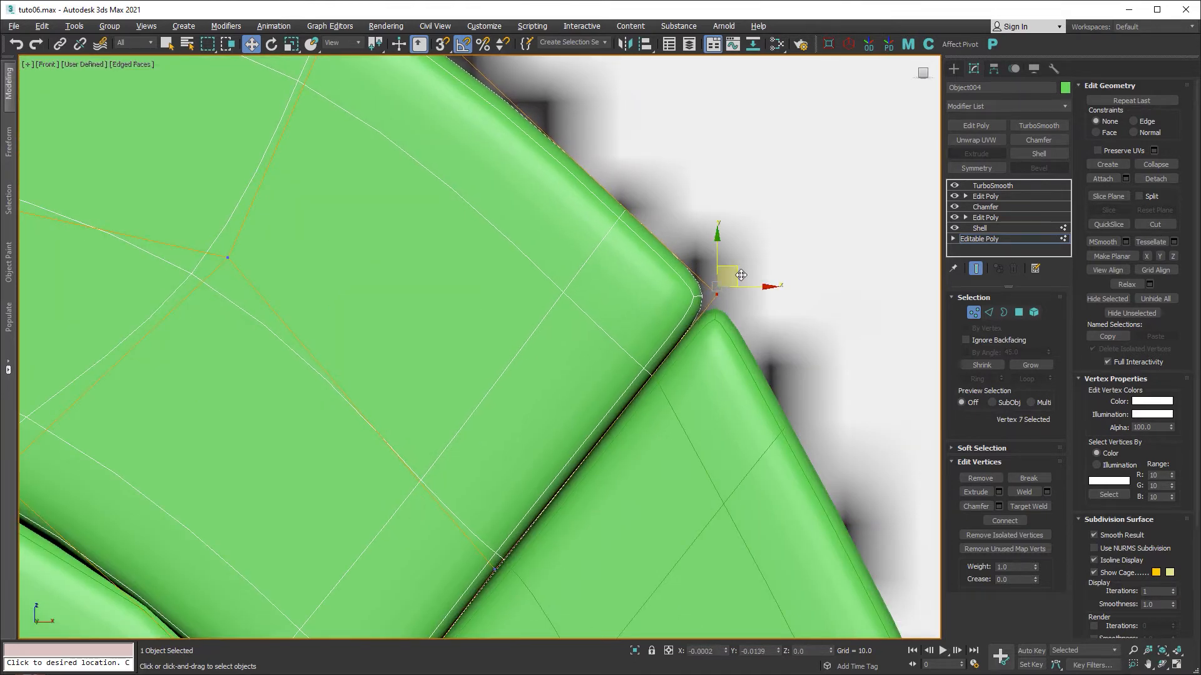
# Exit Vertex mode and maximize the Perspective view.
pyautogui.click(973, 312)
pyautogui.hotkey('alt', 'w')
pyautogui.click(711, 473)
pyautogui.hotkey('alt', 'w')
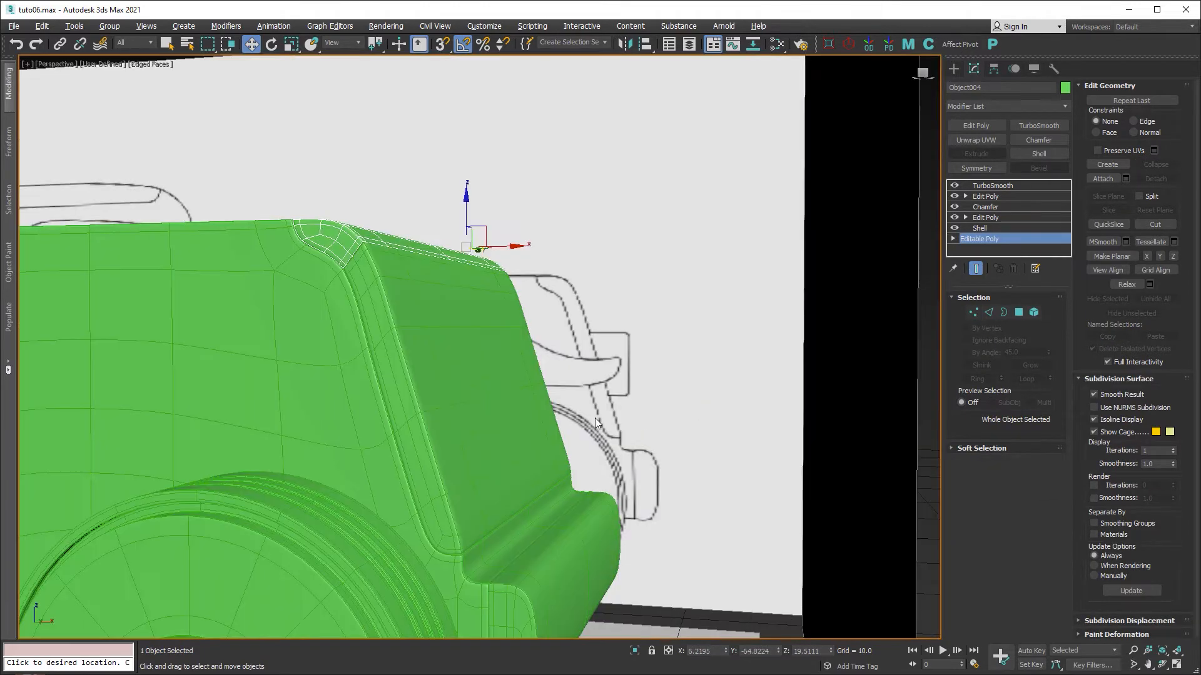
pyautogui.scroll(3, 595, 418)
# Select Plane013, the front body panel, and insert an Edit Poly modifier above its Chamfer.
pyautogui.click(862, 287)
pyautogui.press('F4')
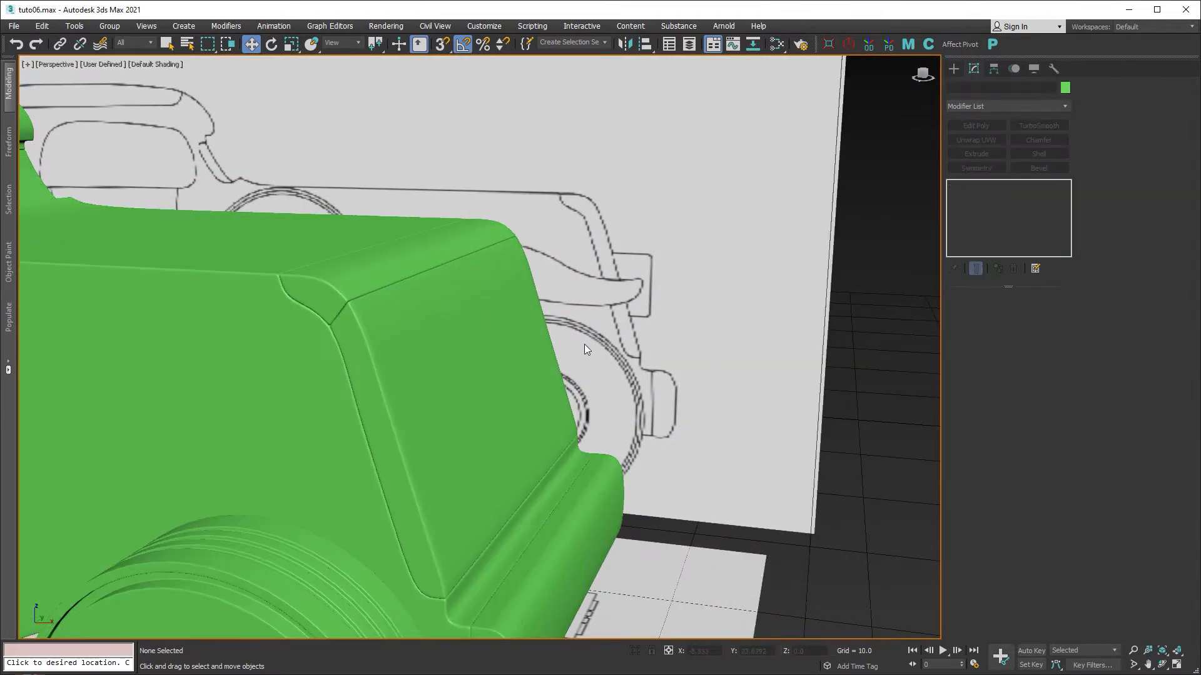
pyautogui.moveTo(496, 339)
pyautogui.keyDown('alt'); pyautogui.mouseDown(button='middle')
pyautogui.moveTo(557, 337)
pyautogui.moveTo(577, 355)
pyautogui.moveTo(521, 371)
pyautogui.moveTo(584, 281)
pyautogui.mouseUp(button='middle'); pyautogui.keyUp('alt')
pyautogui.scroll(-1, 519, 371)
pyautogui.scroll(-4, 585, 282)
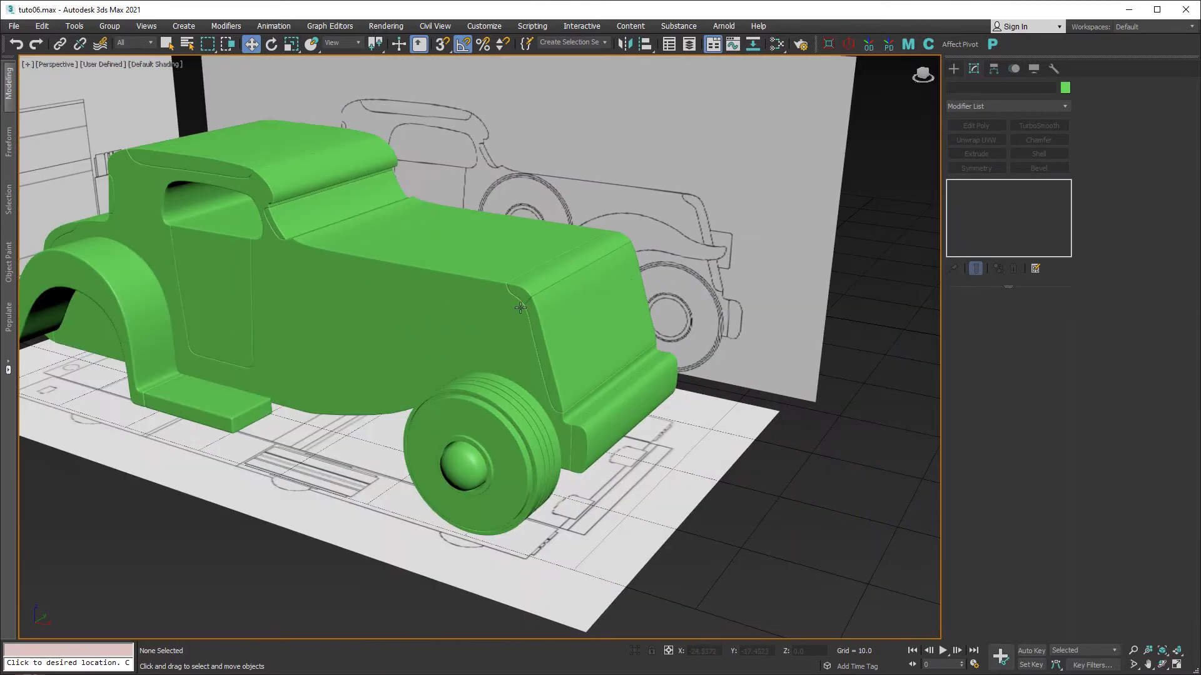
pyautogui.moveTo(518, 308); pyautogui.dragTo(661, 361, button='middle')
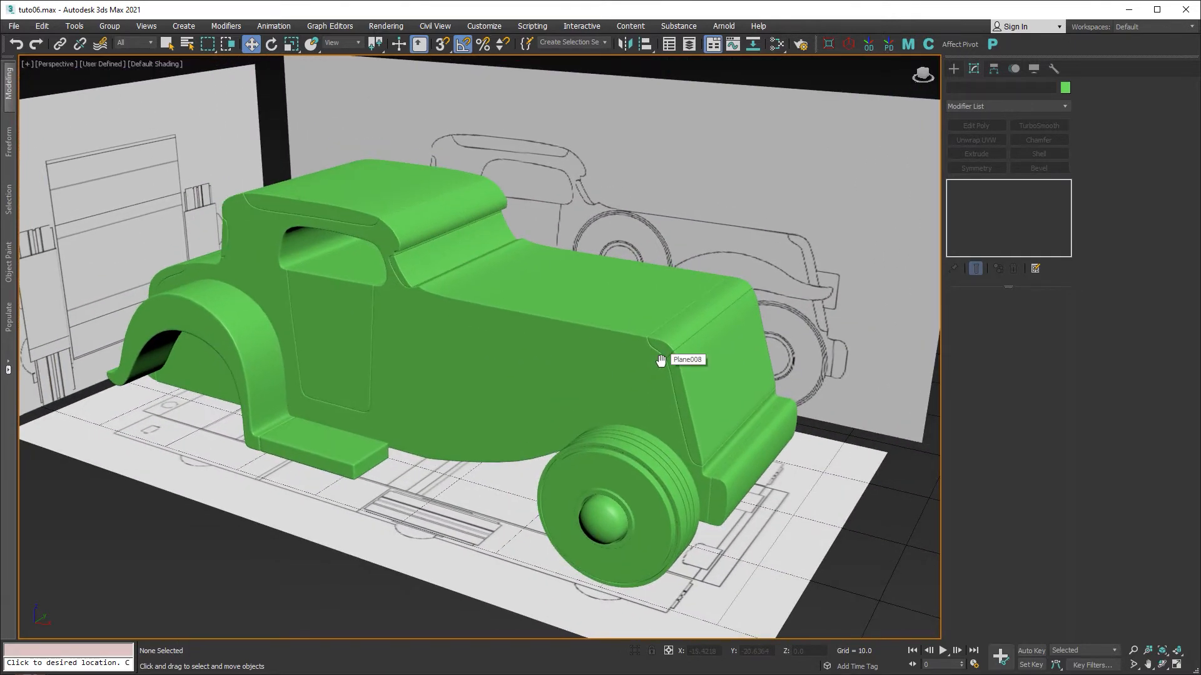
pyautogui.click(707, 365)
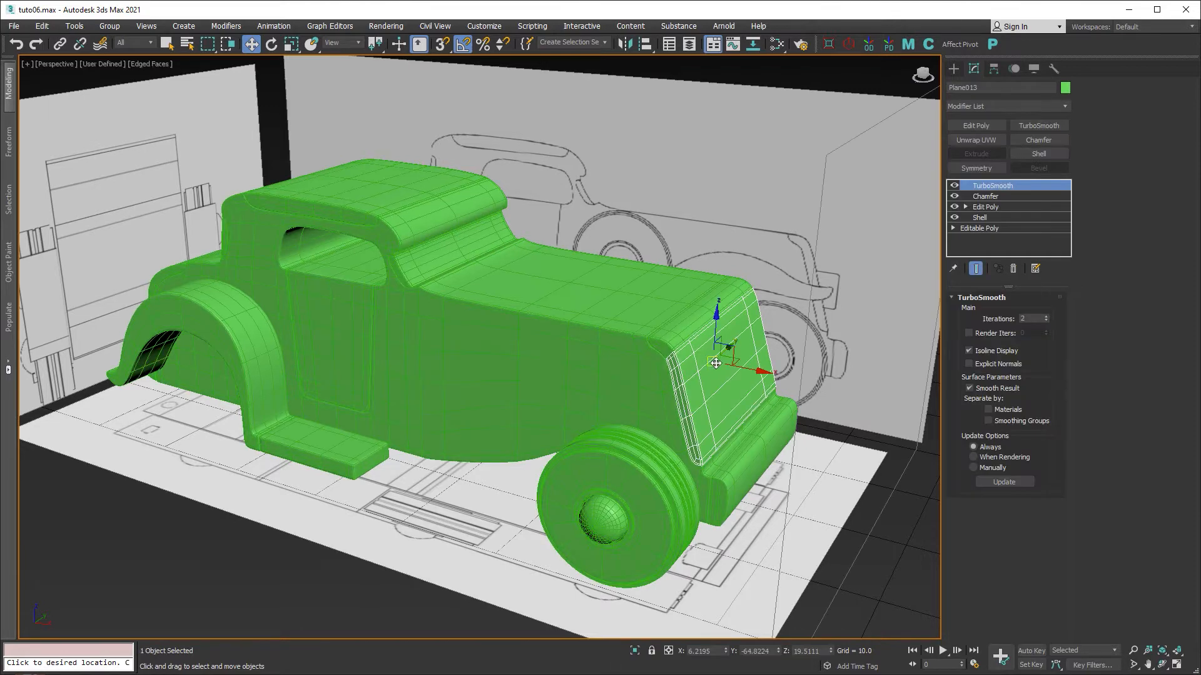
pyautogui.press('F4')
pyautogui.scroll(6, 707, 364)
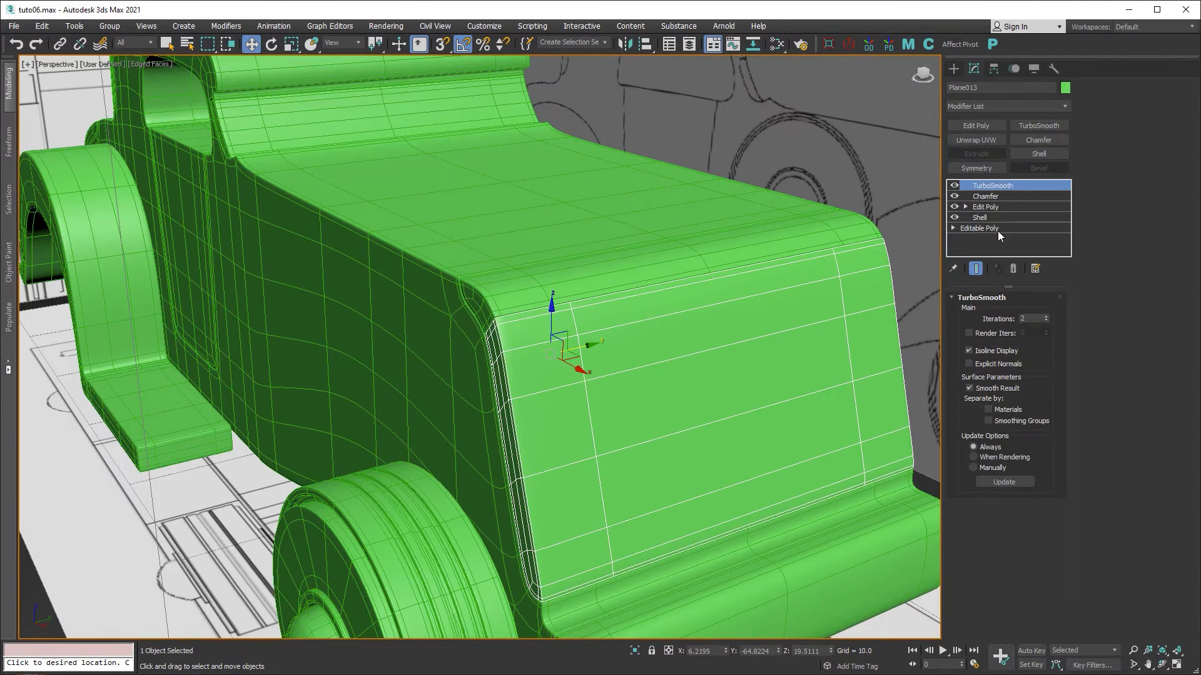
pyautogui.click(996, 196)
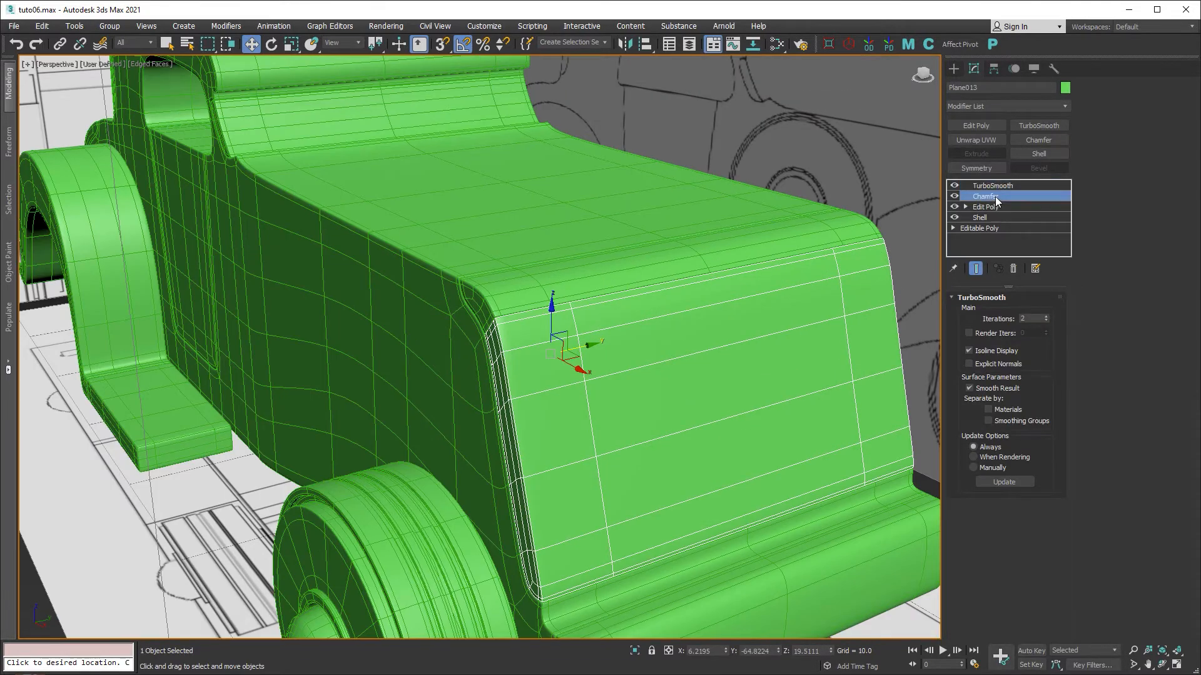
pyautogui.click(980, 125)
# Connect the edge ring across the front panel with 3 segments to add three edge loops.
pyautogui.press('2')
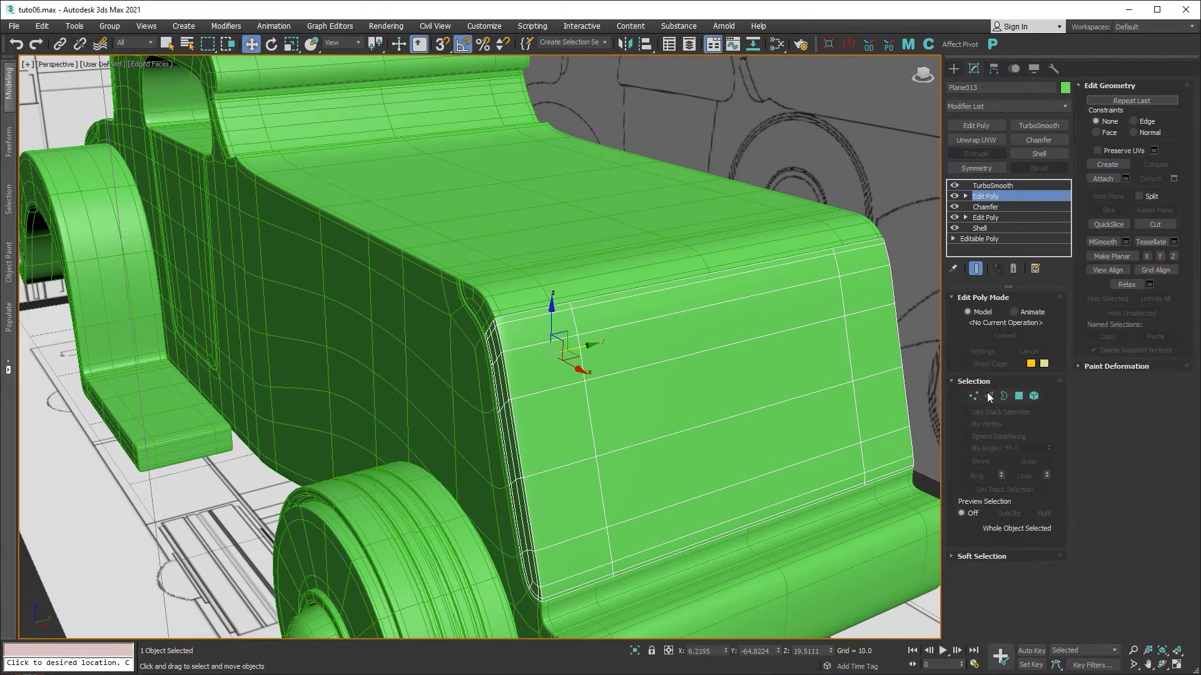
pyautogui.doubleClick(710, 580)
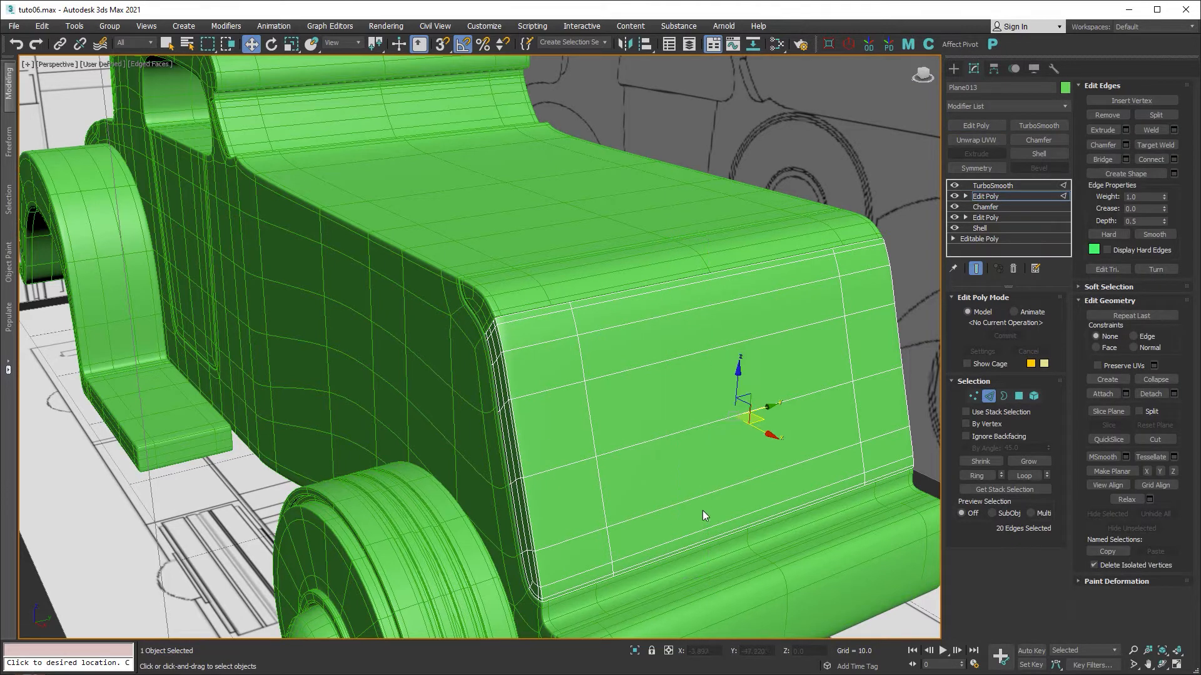
pyautogui.rightClick(696, 463)
pyautogui.click(589, 506)
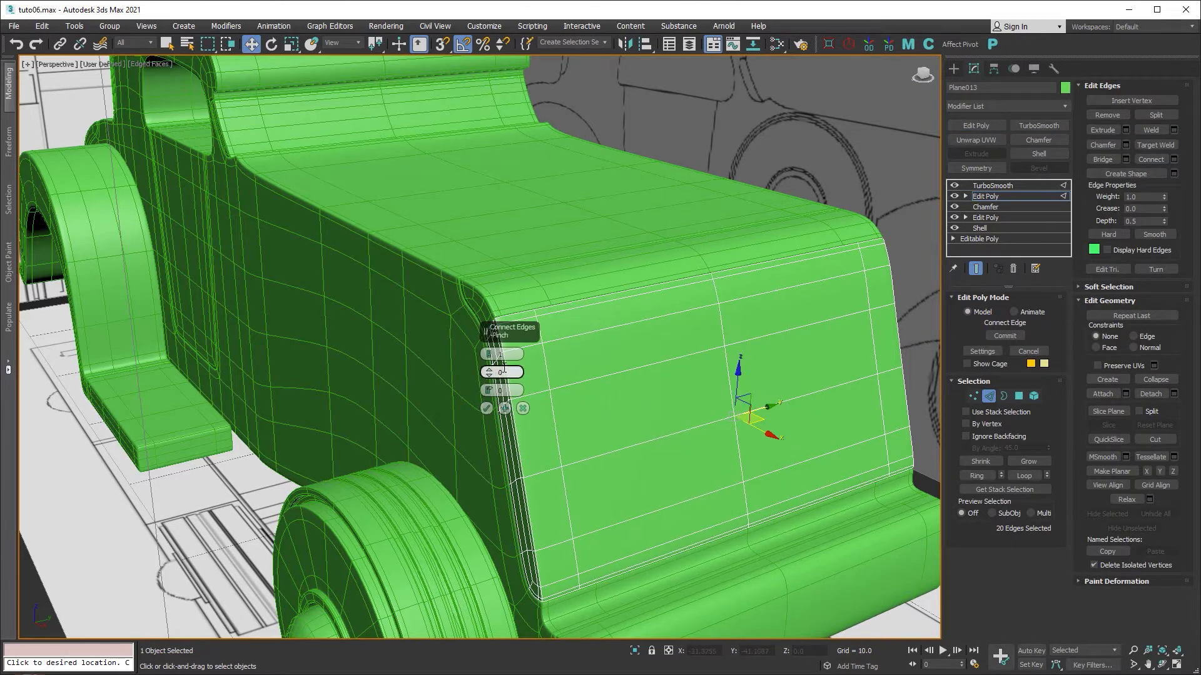
pyautogui.click(489, 352)
pyautogui.click(491, 353)
pyautogui.click(487, 409)
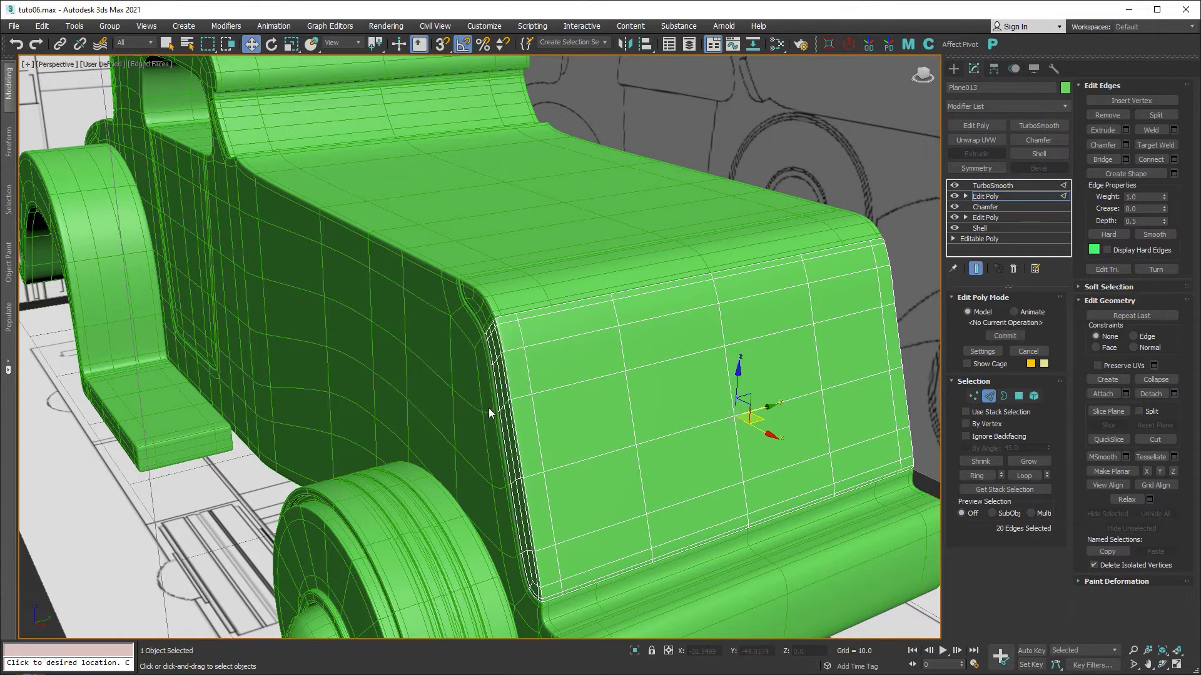
# Push the left and right new edge loops outward toward the panel's sides.
pyautogui.click(967, 364)
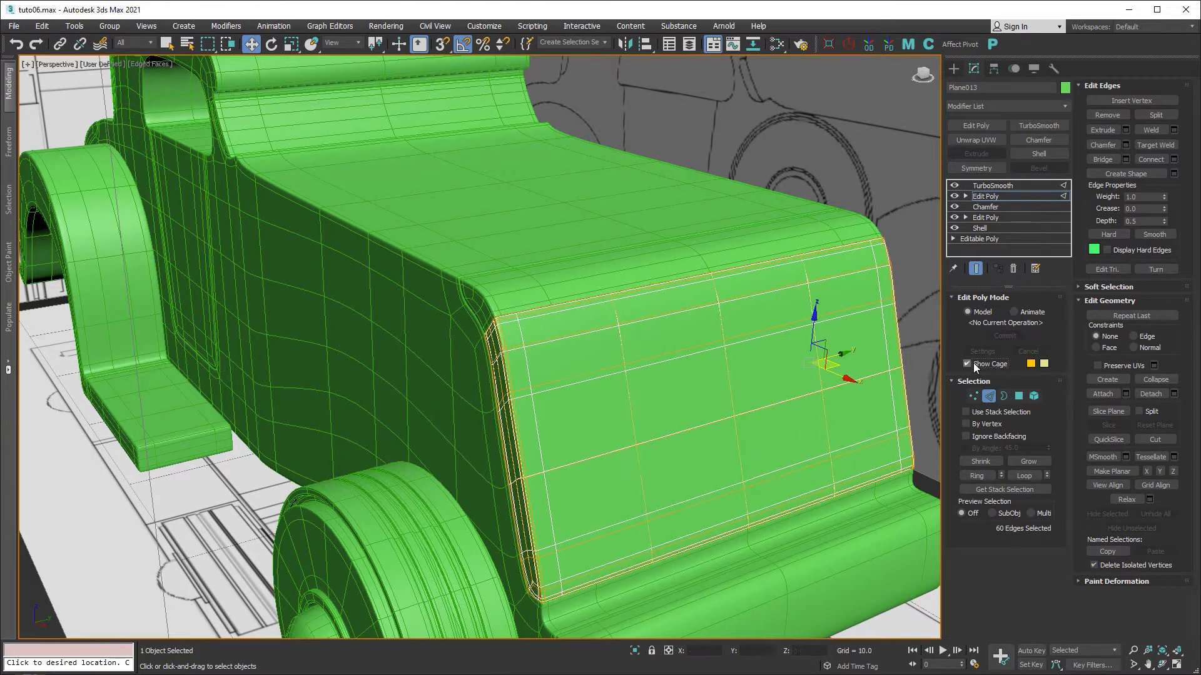
pyautogui.doubleClick(632, 410)
pyautogui.moveTo(661, 402); pyautogui.dragTo(575, 411)
pyautogui.doubleClick(814, 353)
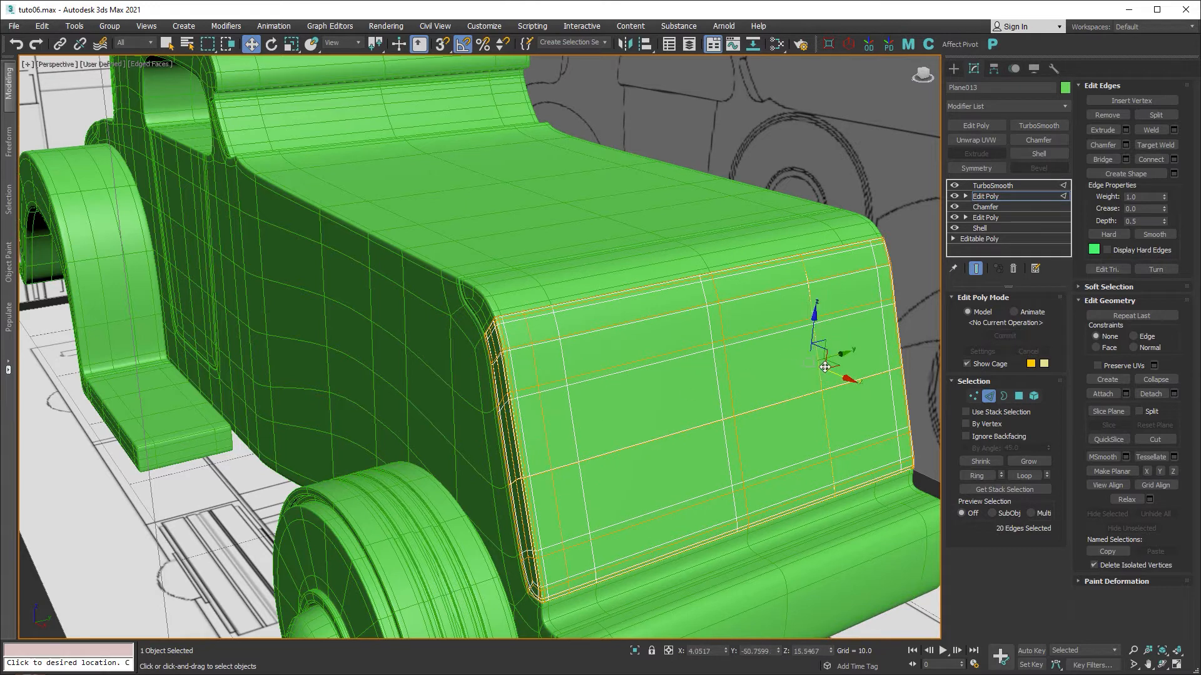
pyautogui.moveTo(838, 354); pyautogui.dragTo(899, 345)
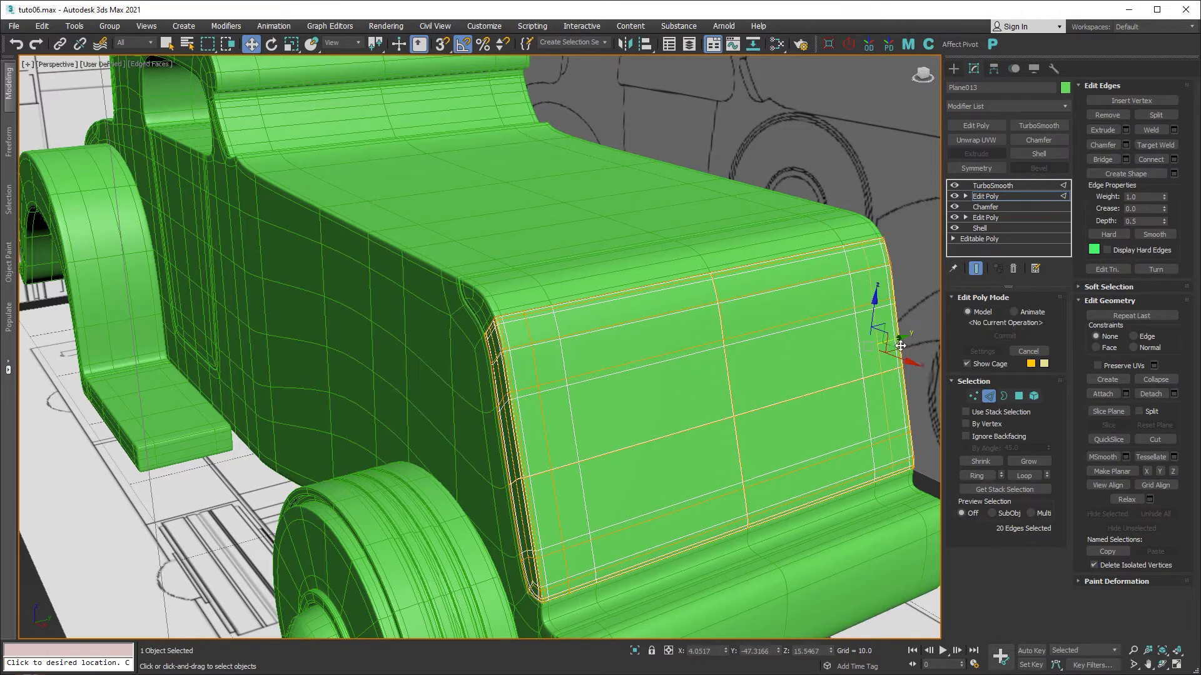
pyautogui.click(987, 395)
pyautogui.moveTo(750, 383)
pyautogui.mouseDown(button='middle')
pyautogui.moveTo(669, 353)
pyautogui.moveTo(701, 369)
pyautogui.moveTo(678, 385)
pyautogui.mouseUp(button='middle')
pyautogui.scroll(-5, 669, 354)
pyautogui.press('F4')
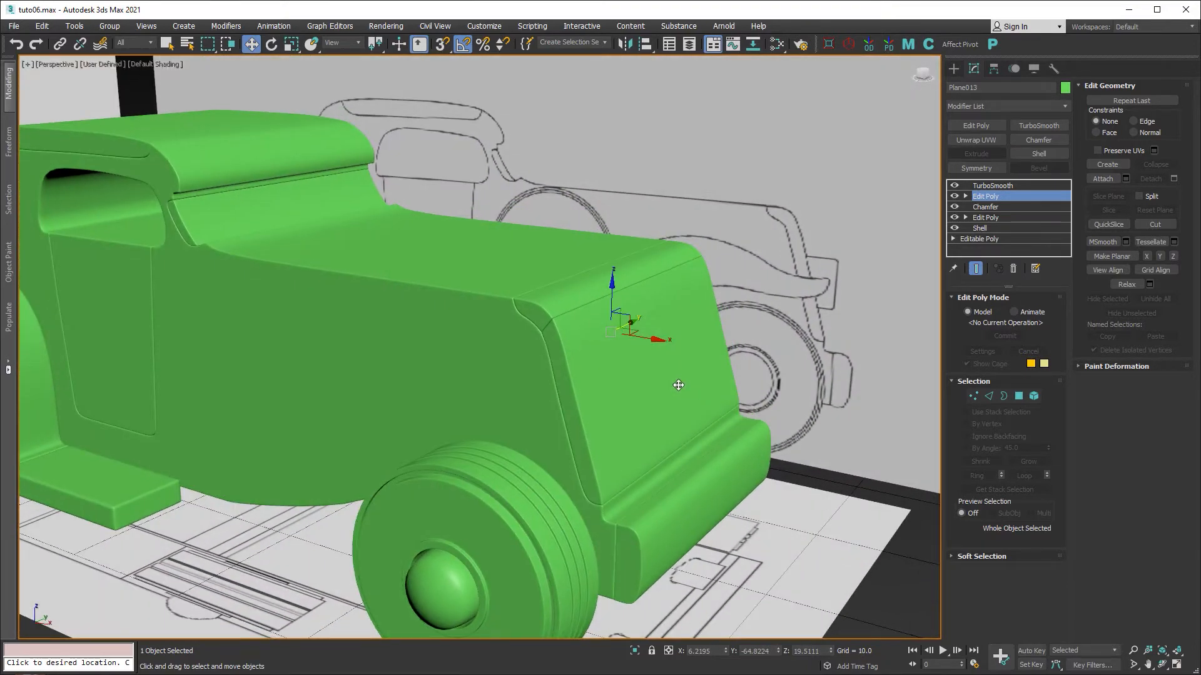
# Unhide all objects from the Display panel to restore the fender and headlight cylinder.
pyautogui.click(1034, 69)
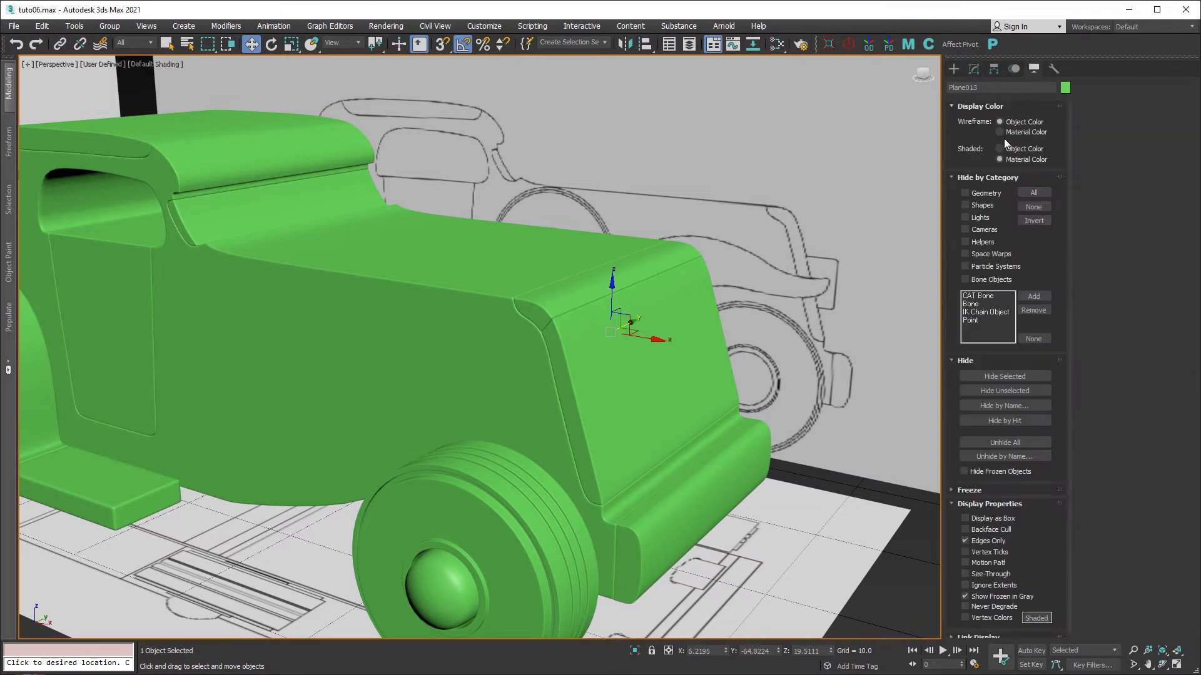
pyautogui.click(1017, 445)
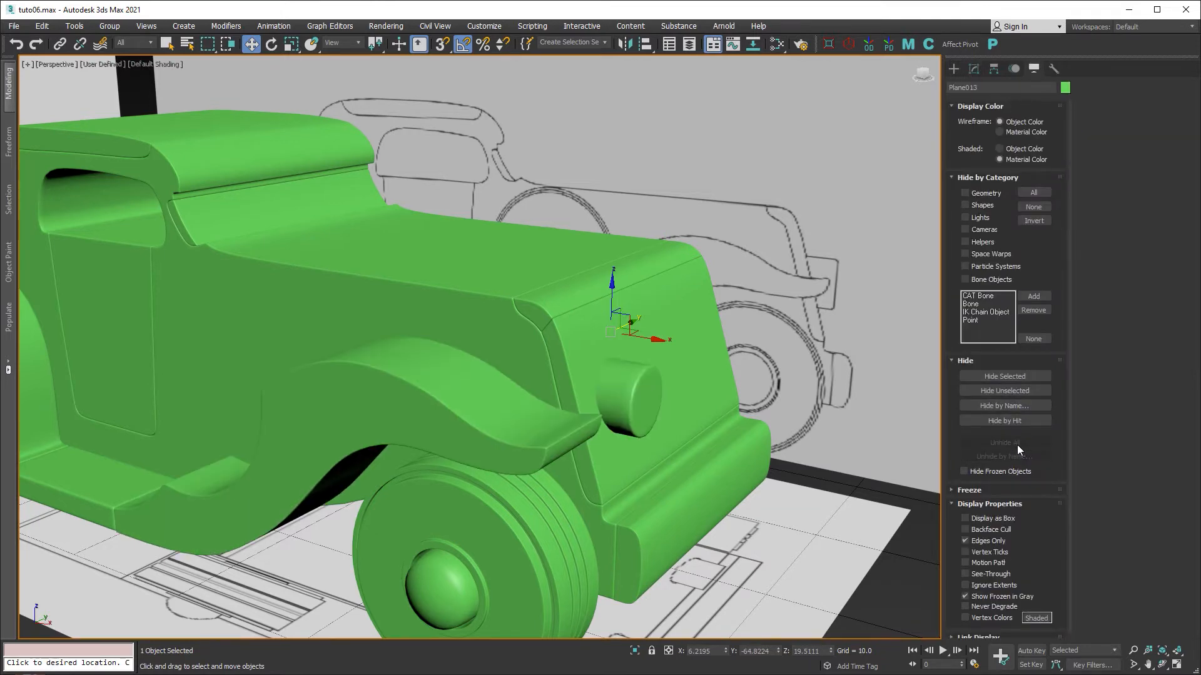
pyautogui.scroll(3, 618, 389)
pyautogui.keyDown('alt'); pyautogui.moveTo(689, 399); pyautogui.dragTo(646, 406, button='middle'); pyautogui.keyUp('alt')
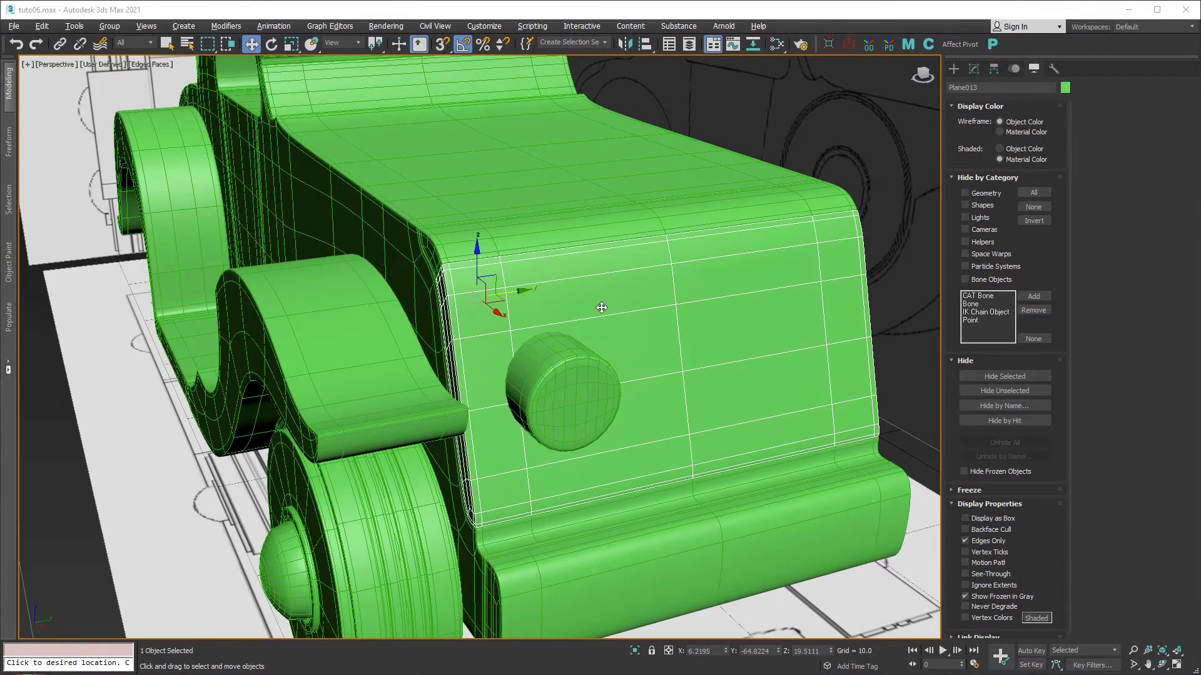
# Add another Edit Poly modifier on top of Plane013's existing Edit Poly.
pyautogui.click(973, 69)
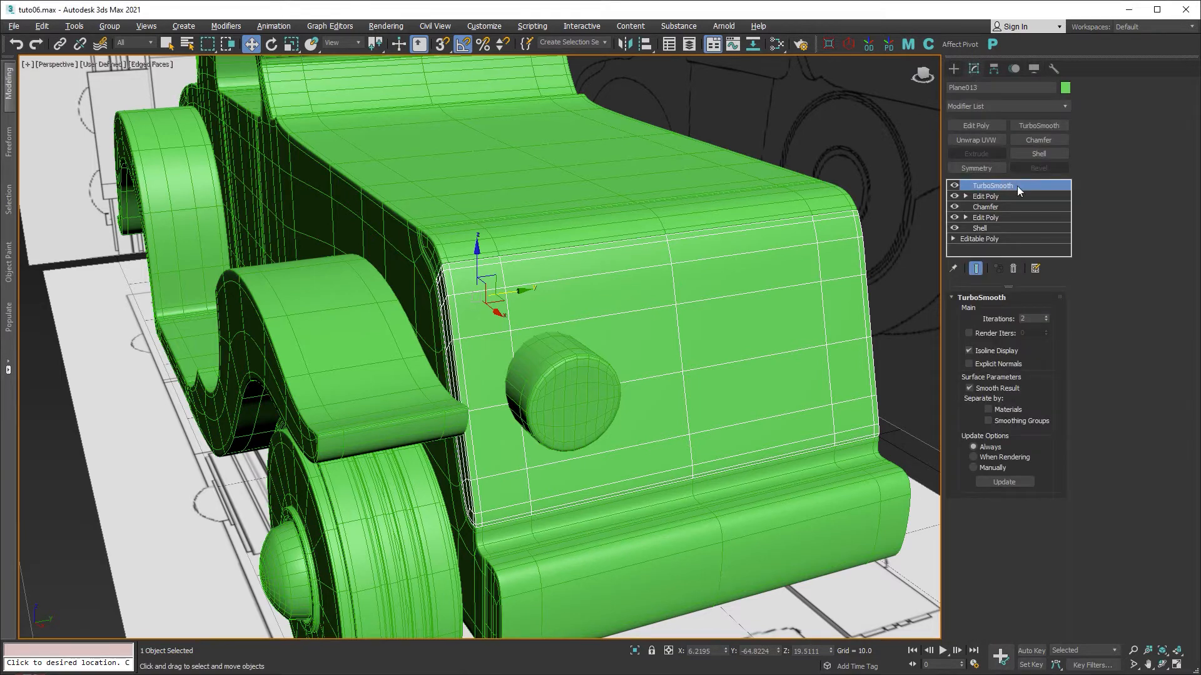
pyautogui.click(985, 198)
pyautogui.click(978, 126)
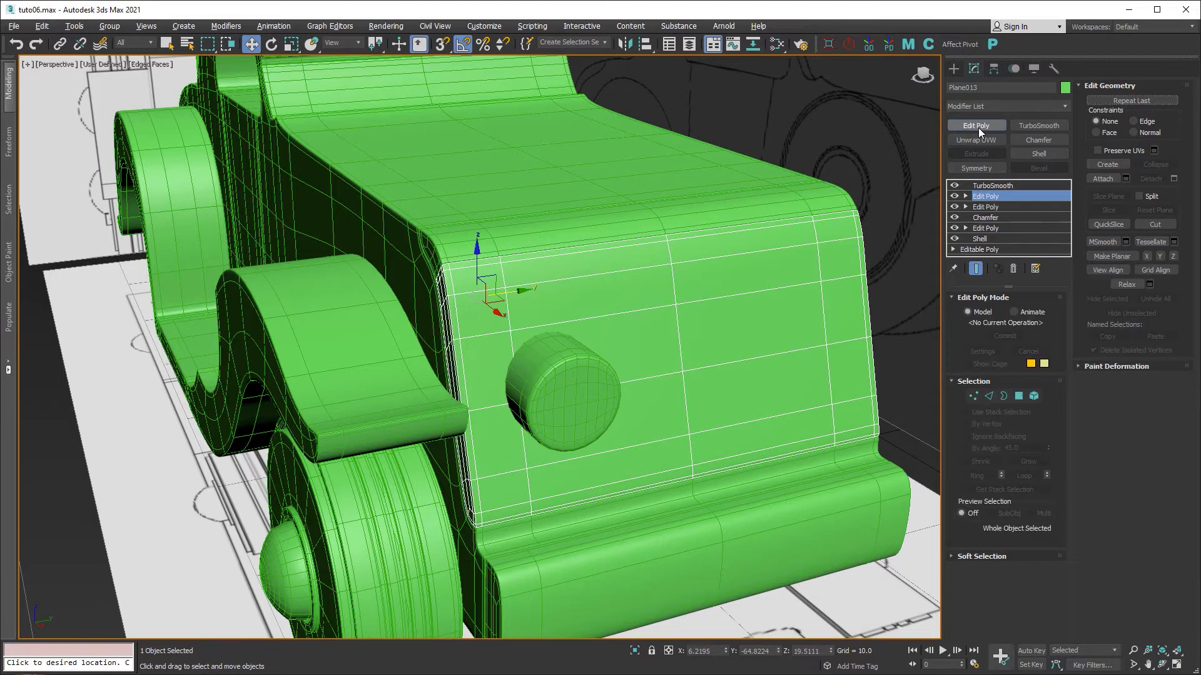
# Nudge a 20-edge loop on the front panel slightly, then turn off Show End Result and cage.
pyautogui.click(988, 396)
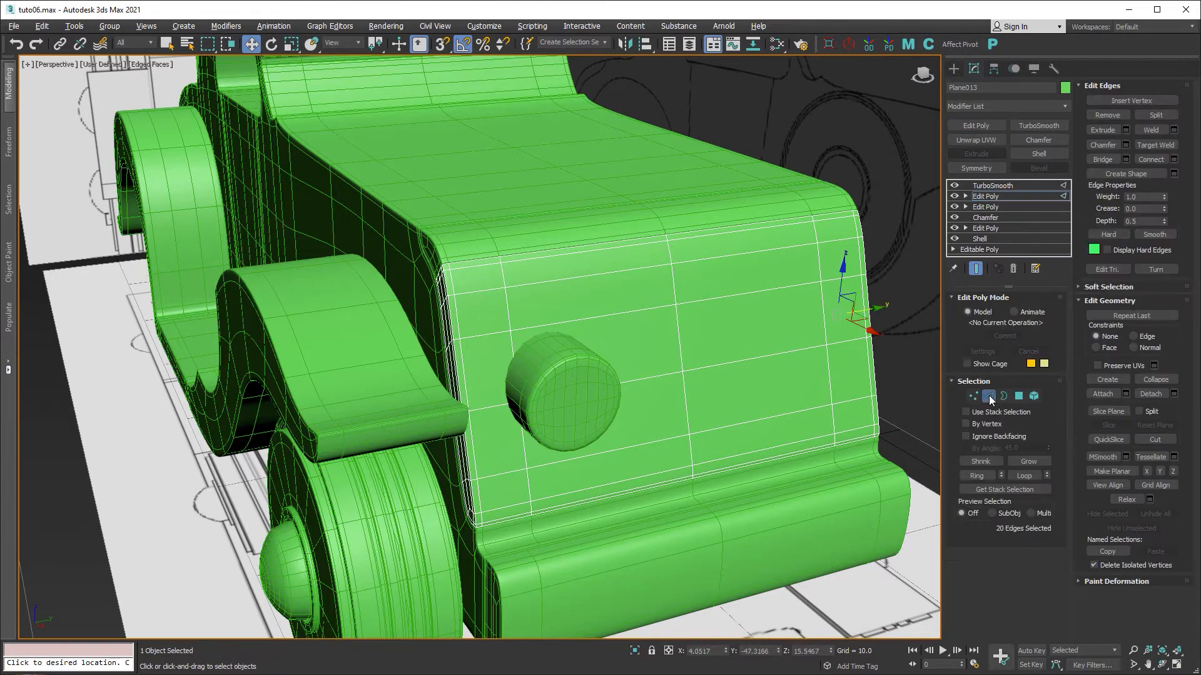
pyautogui.click(511, 314)
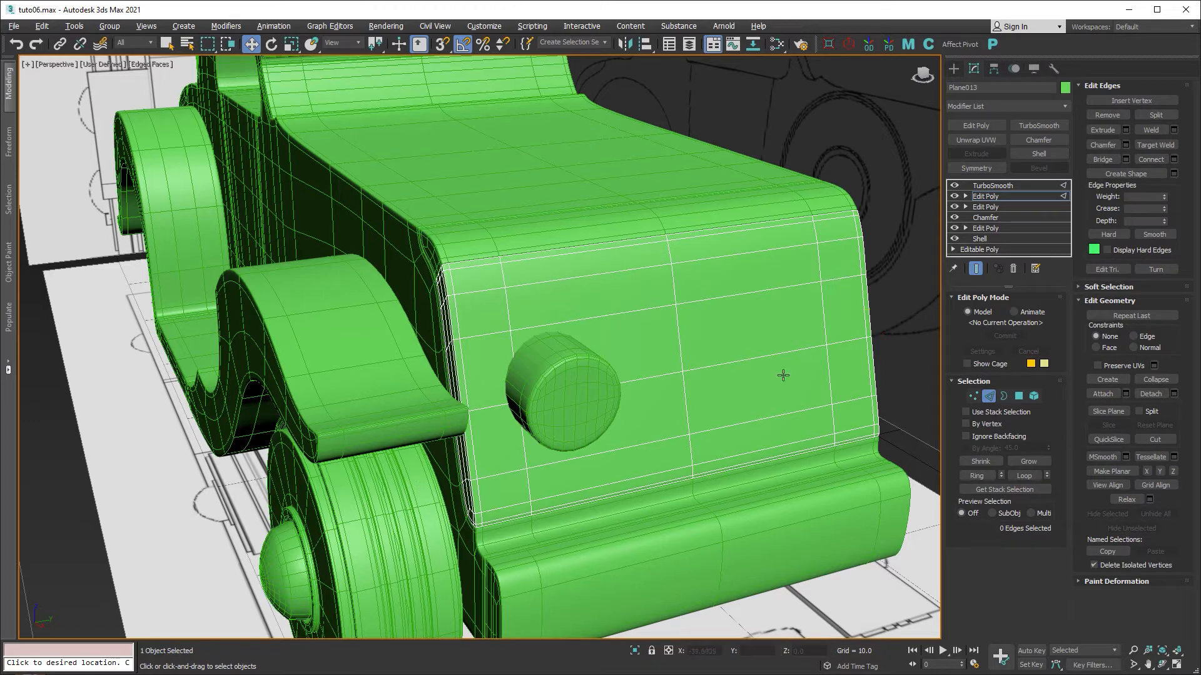
pyautogui.click(968, 364)
pyautogui.doubleClick(477, 308)
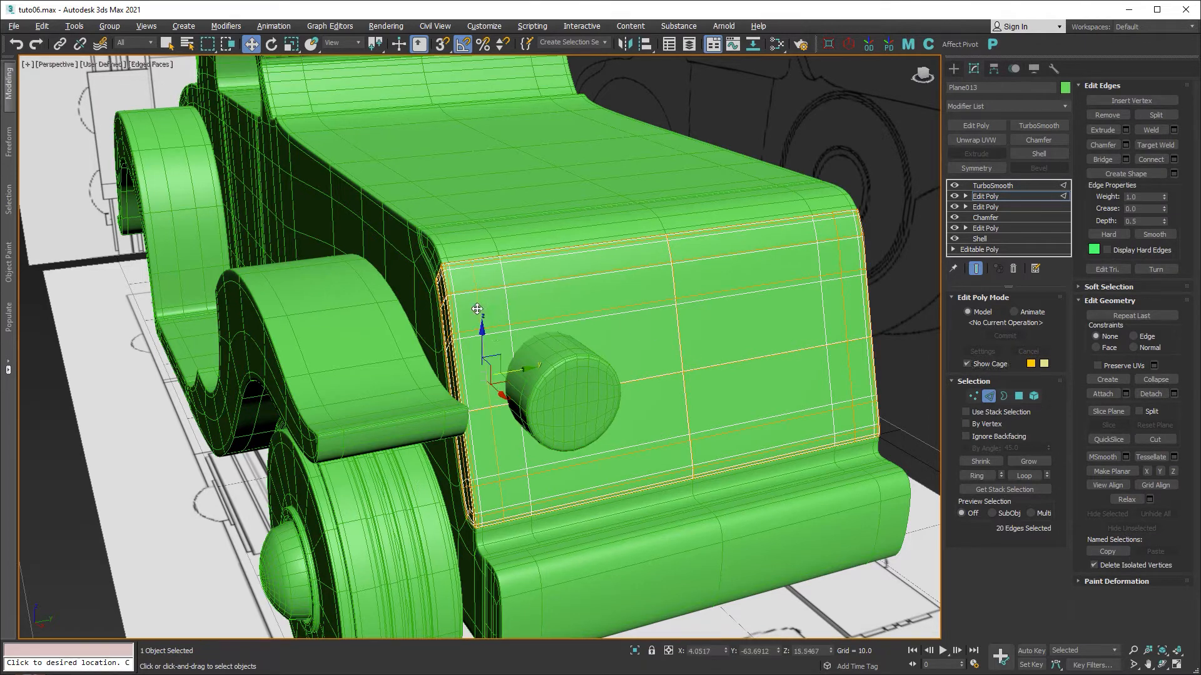
pyautogui.scroll(3, 504, 358)
pyautogui.moveTo(504, 383); pyautogui.dragTo(474, 389)
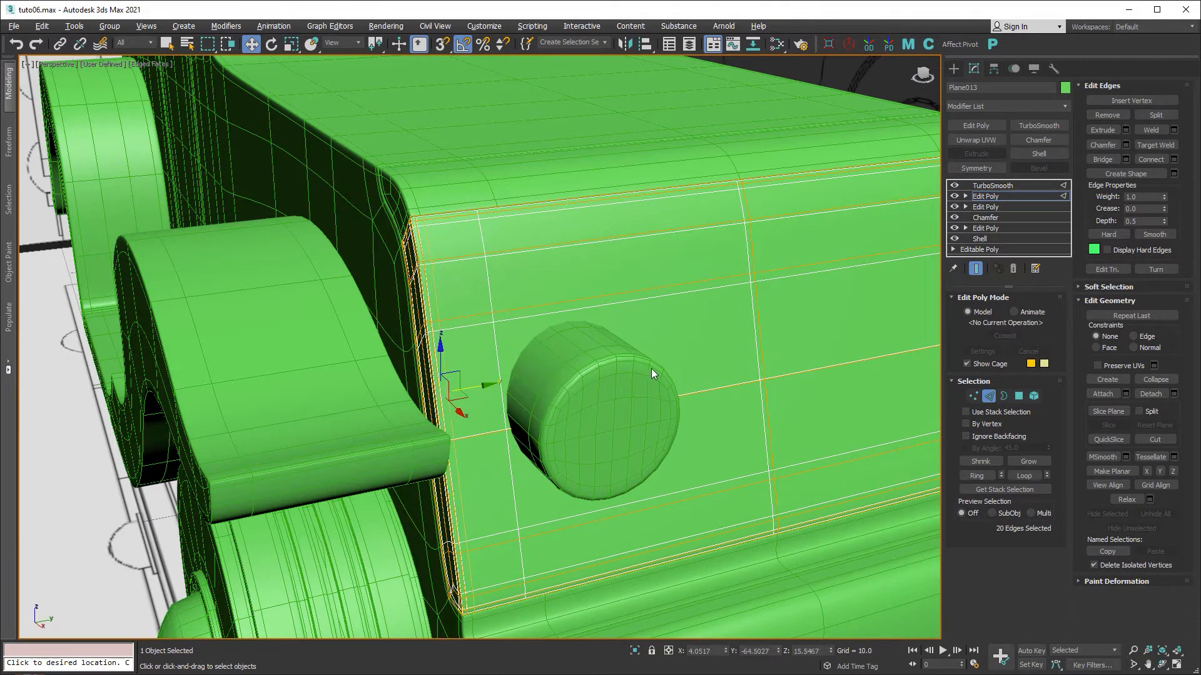
pyautogui.click(684, 366)
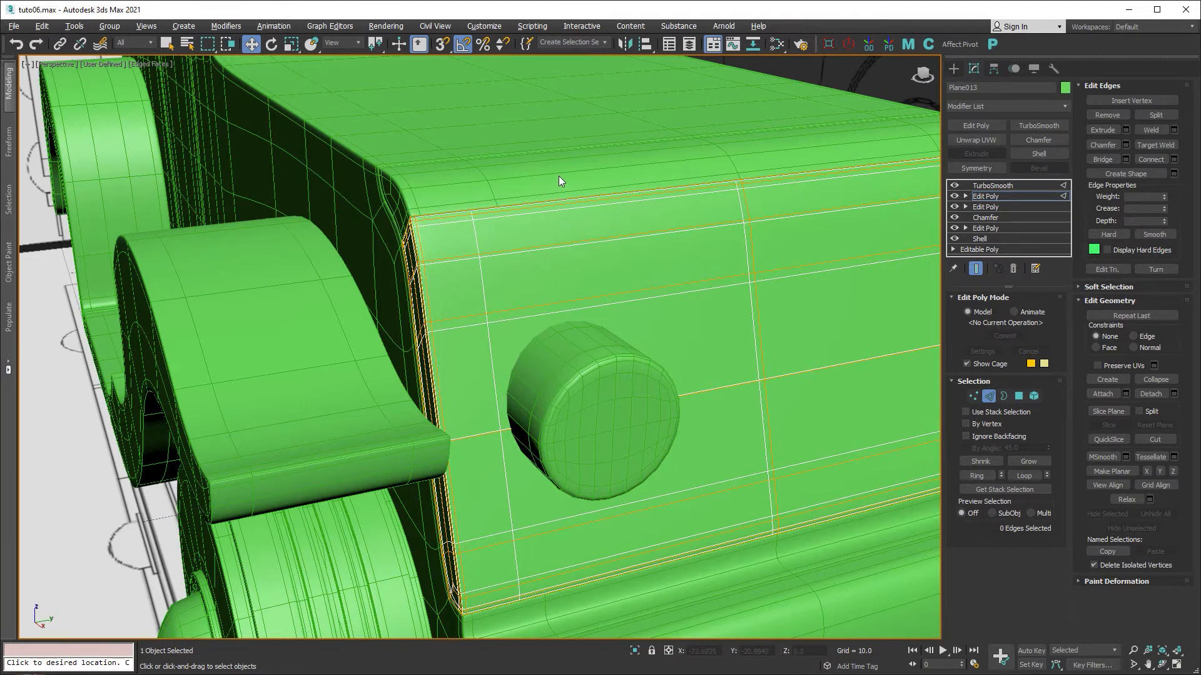
pyautogui.click(975, 269)
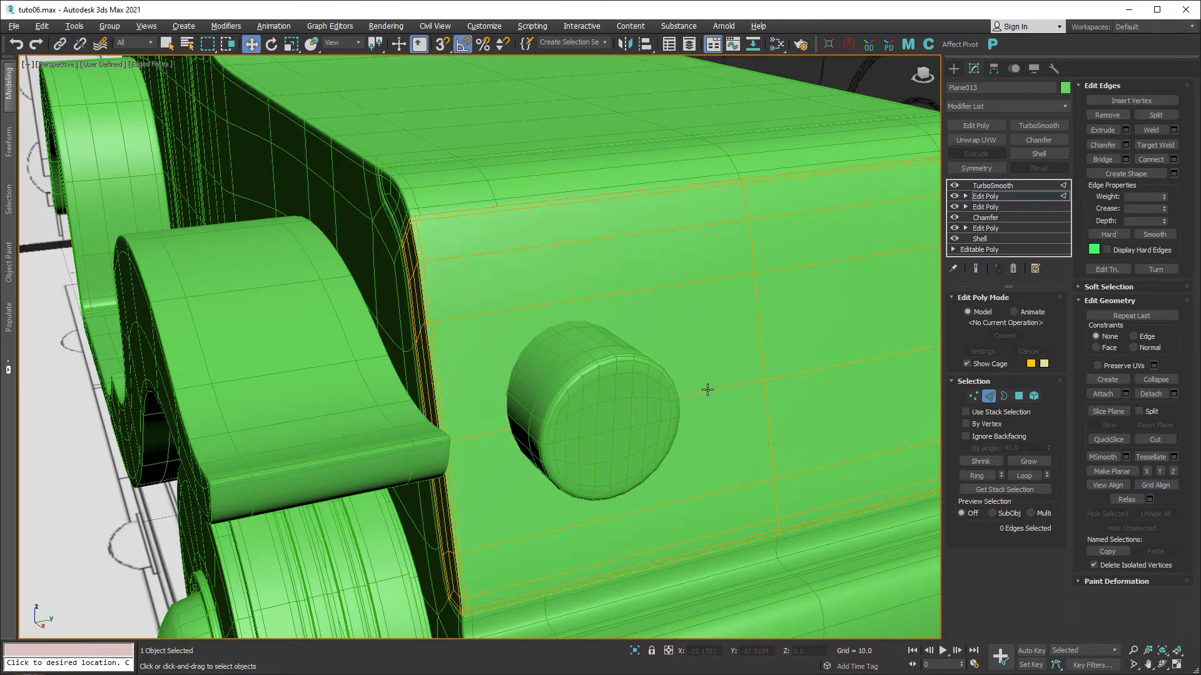
pyautogui.click(967, 364)
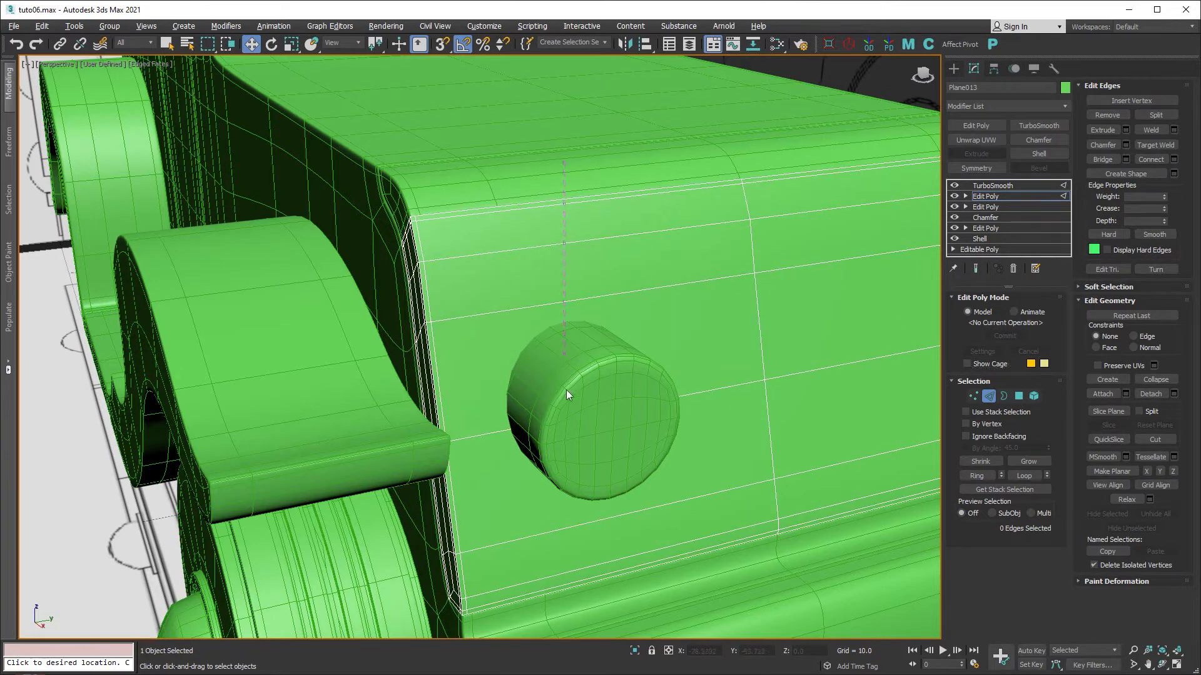
# Connect the horizontal edges across the front panel with 3 segments, creating three vertical loops.
pyautogui.moveTo(599, 623); pyautogui.dragTo(599, 623)
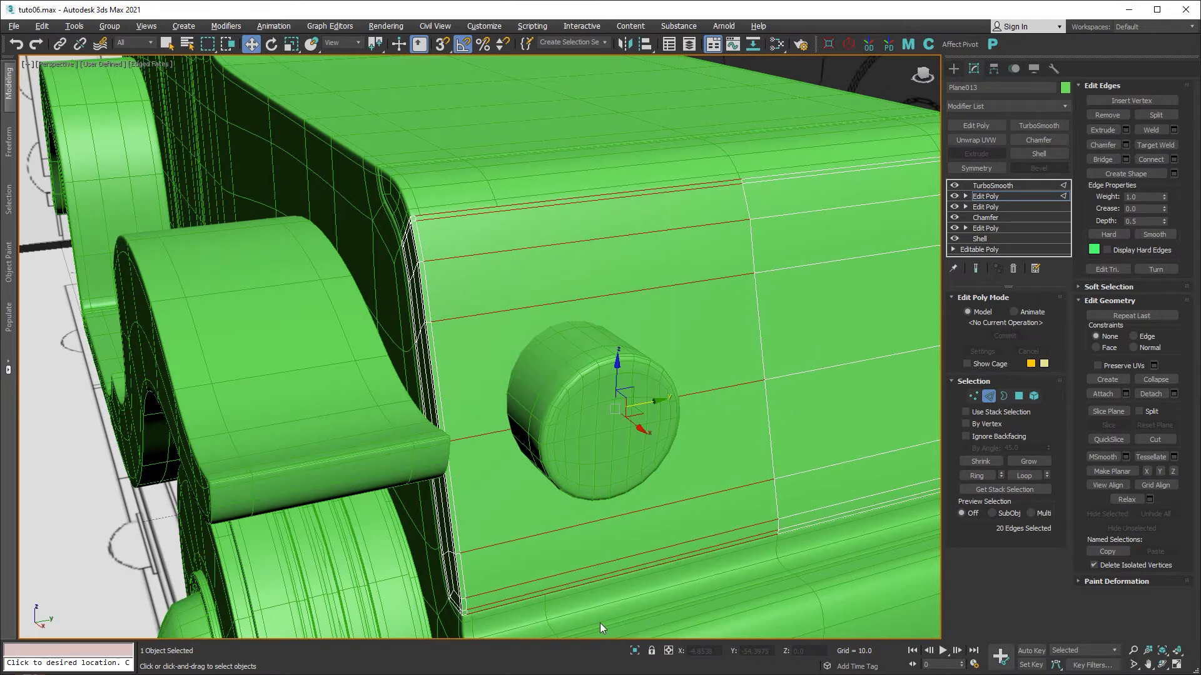
pyautogui.rightClick(604, 515)
pyautogui.click(496, 557)
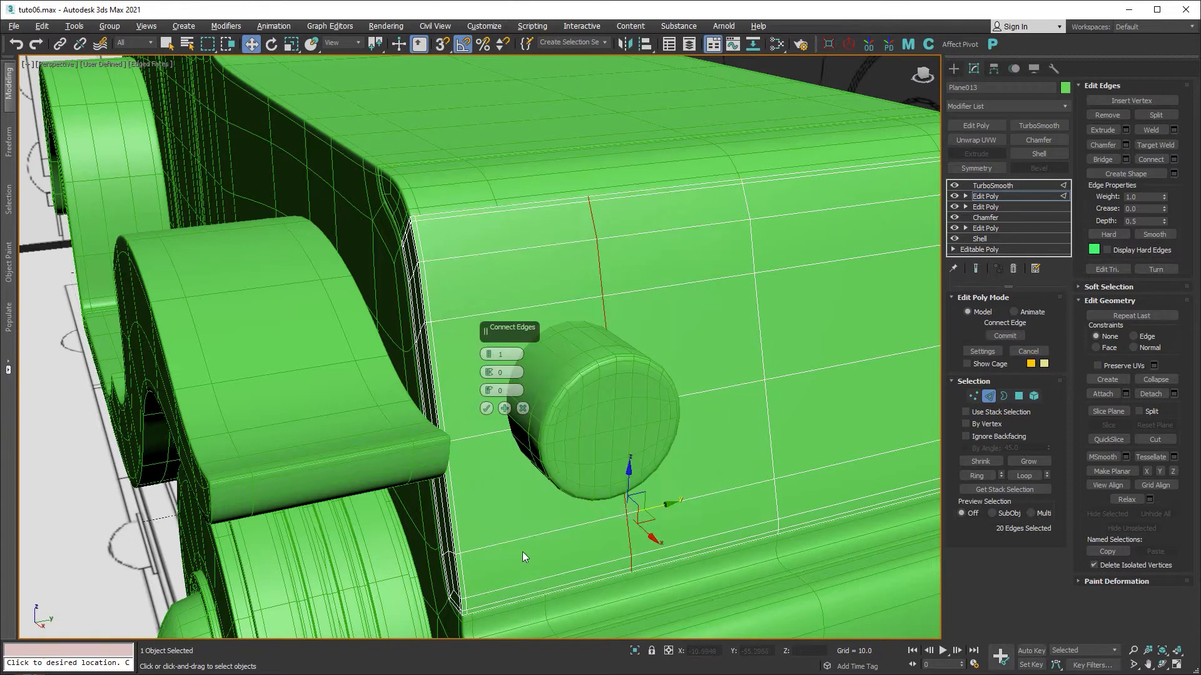
pyautogui.click(489, 355)
pyautogui.click(490, 355)
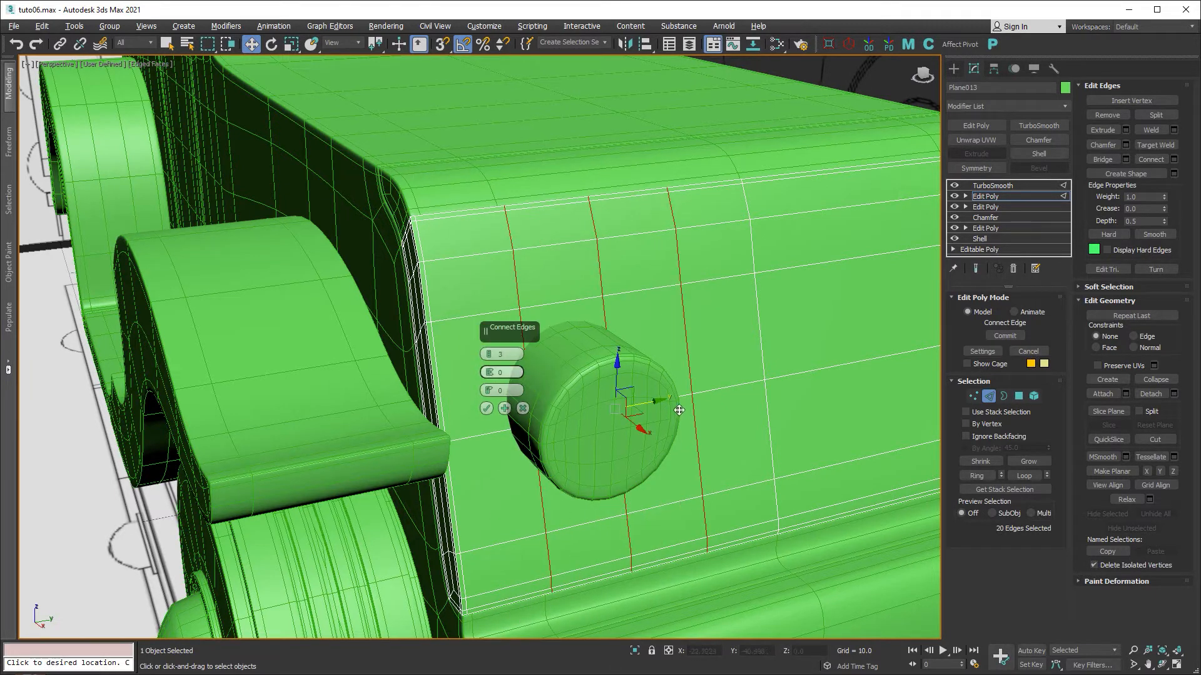
pyautogui.keyDown('alt'); pyautogui.moveTo(681, 411); pyautogui.dragTo(659, 418, button='middle'); pyautogui.keyUp('alt')
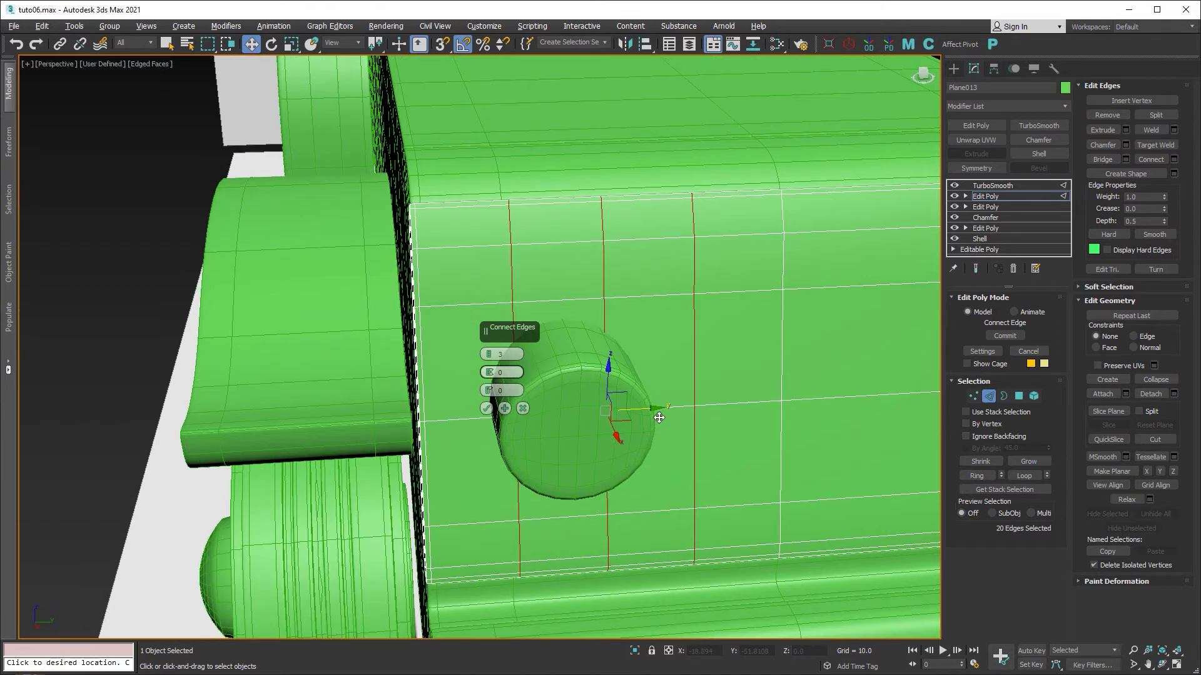
pyautogui.click(485, 409)
# Slide the three new vertical edge loops left toward the headlight.
pyautogui.hotkey('alt', 'w')
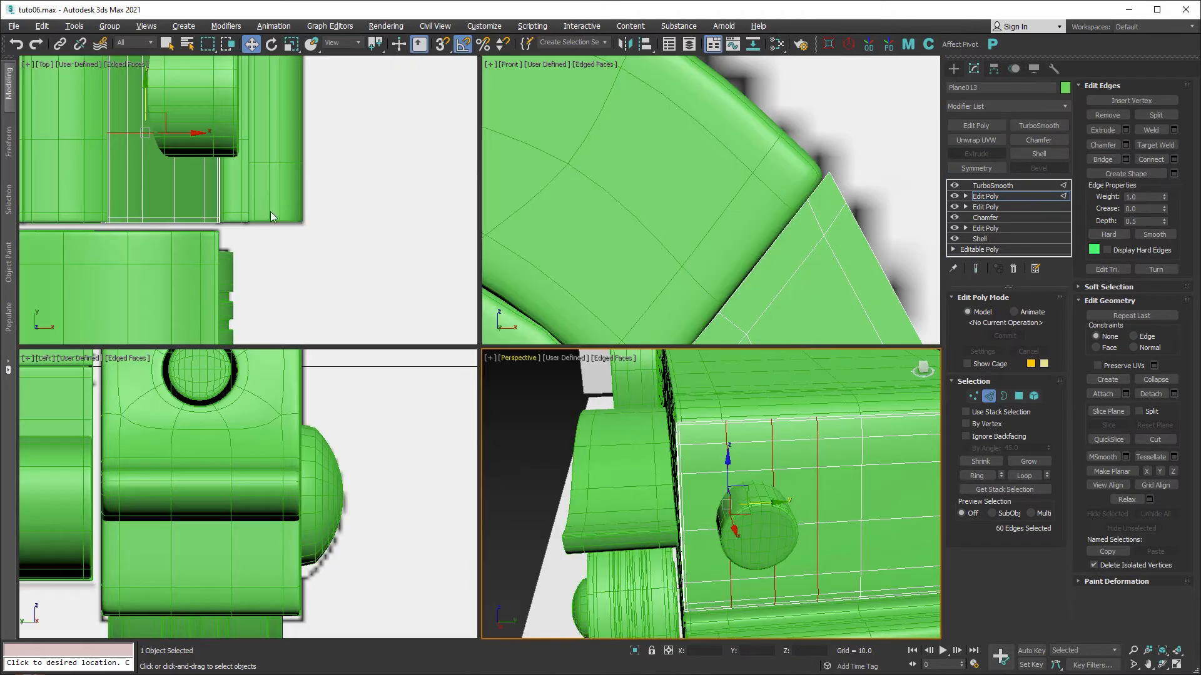
pyautogui.middleClick(270, 213)
pyautogui.hotkey('alt', 'w')
pyautogui.moveTo(417, 230); pyautogui.dragTo(408, 338, button='middle')
pyautogui.scroll(-6, 411, 339)
pyautogui.scroll(-4, 412, 339)
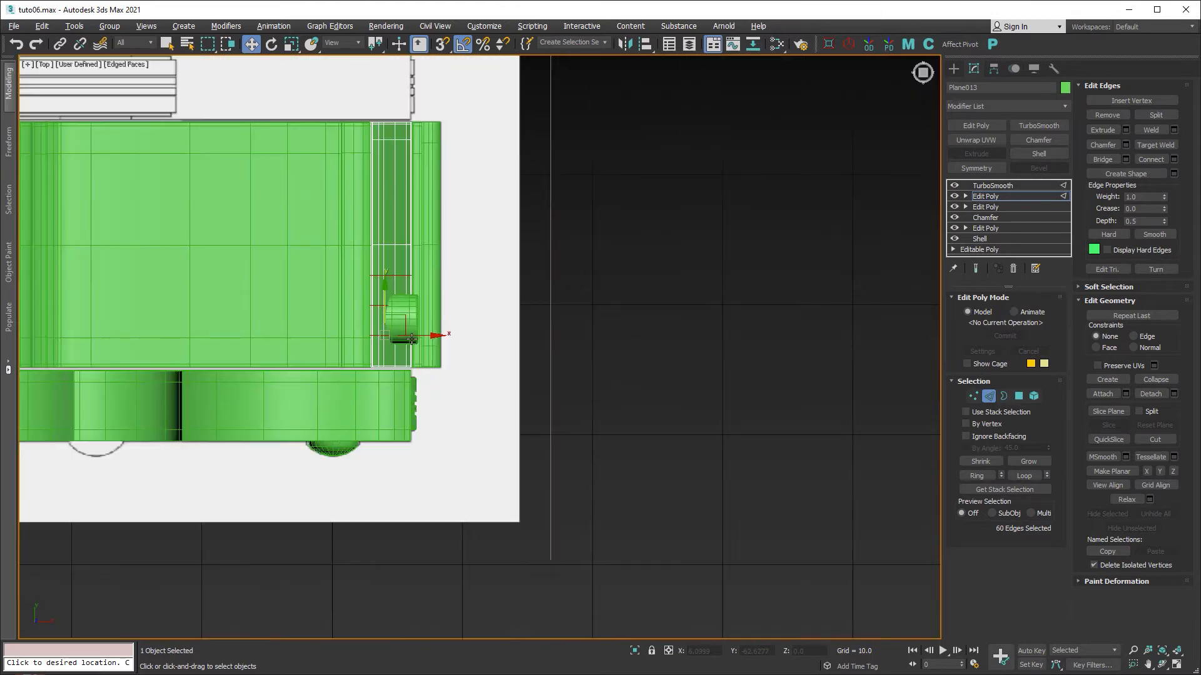
pyautogui.scroll(1, 412, 338)
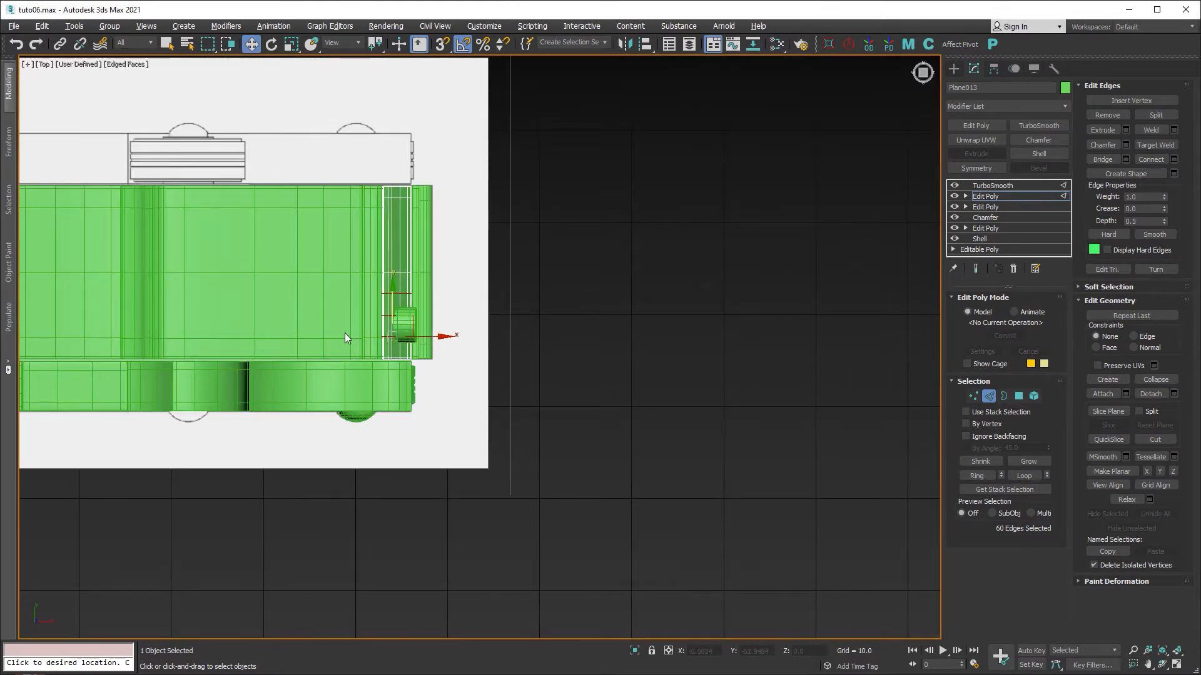
pyautogui.moveTo(346, 338); pyautogui.dragTo(521, 370, button='middle')
pyautogui.hotkey('alt', 'w')
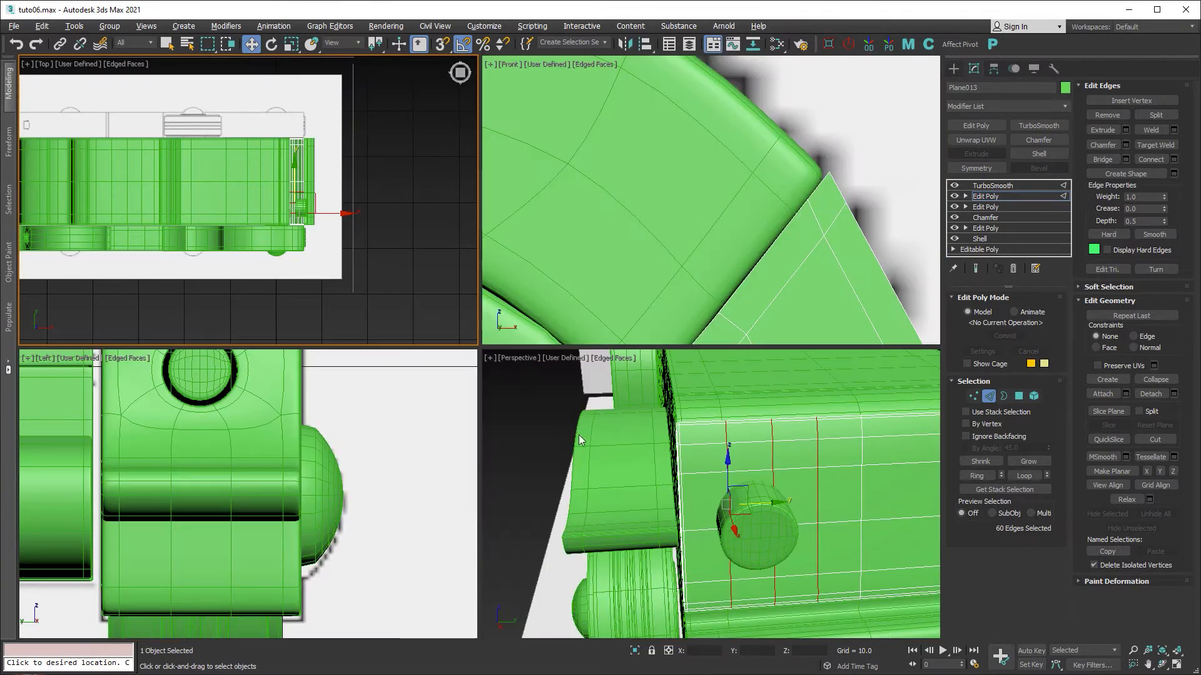
pyautogui.hotkey('alt', 'w')
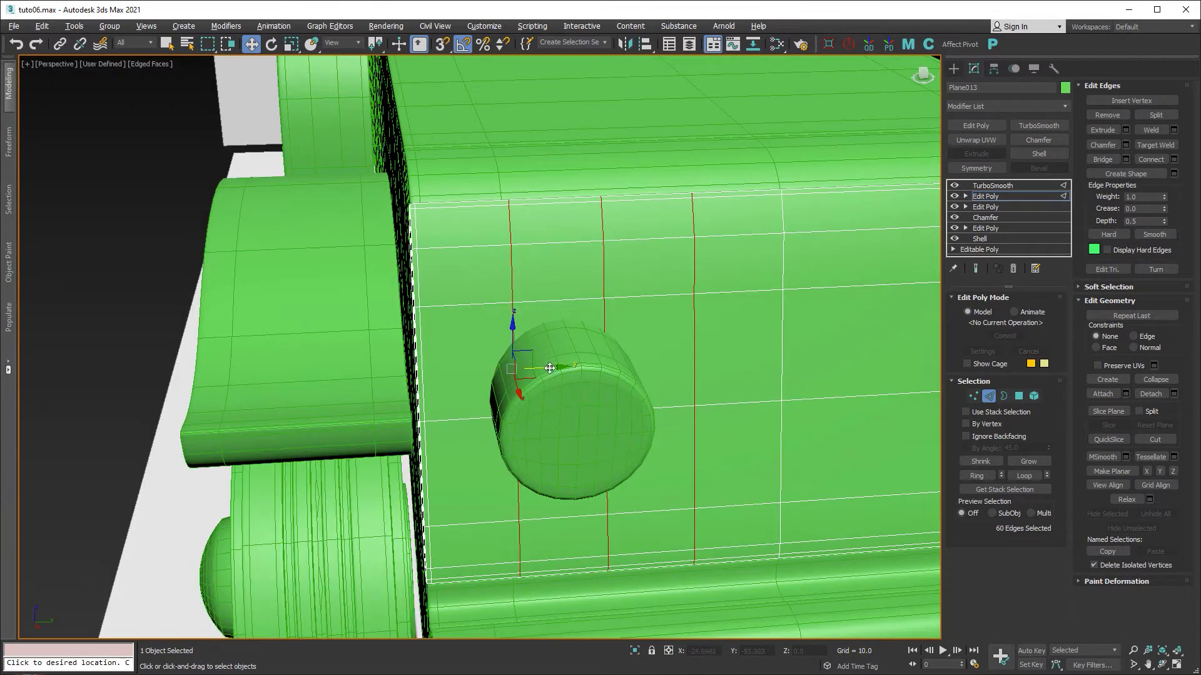
pyautogui.moveTo(549, 368); pyautogui.dragTo(510, 367)
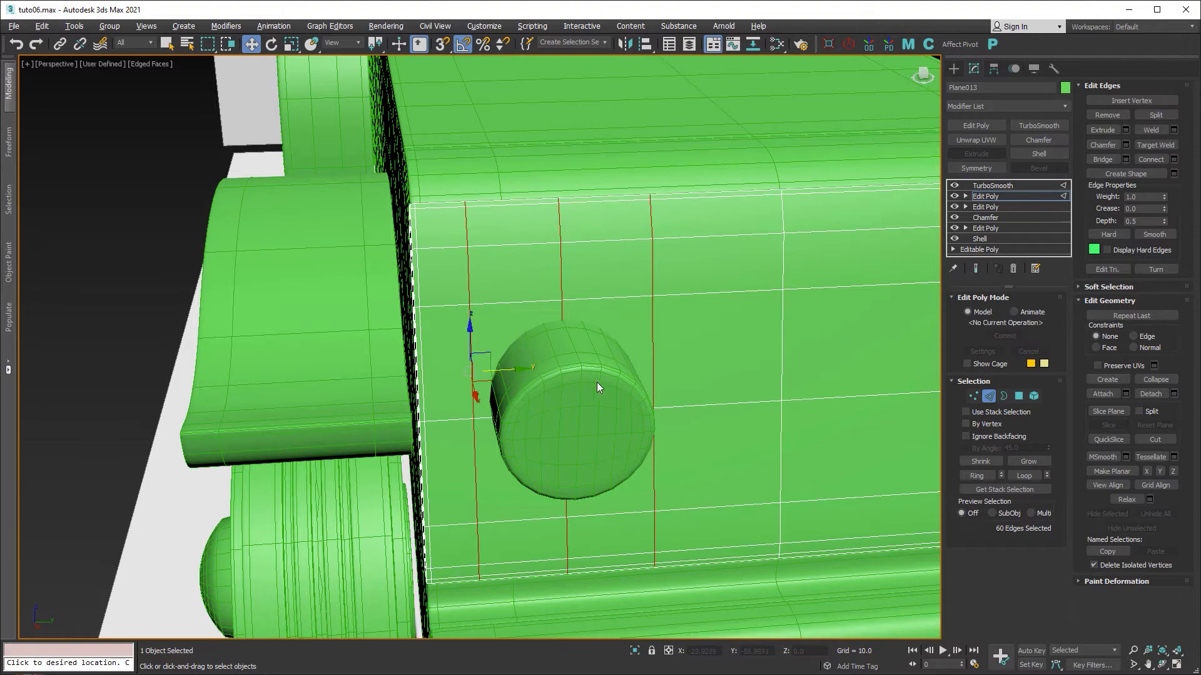
pyautogui.keyDown('alt'); pyautogui.moveTo(597, 384); pyautogui.dragTo(621, 383, button='middle'); pyautogui.keyUp('alt')
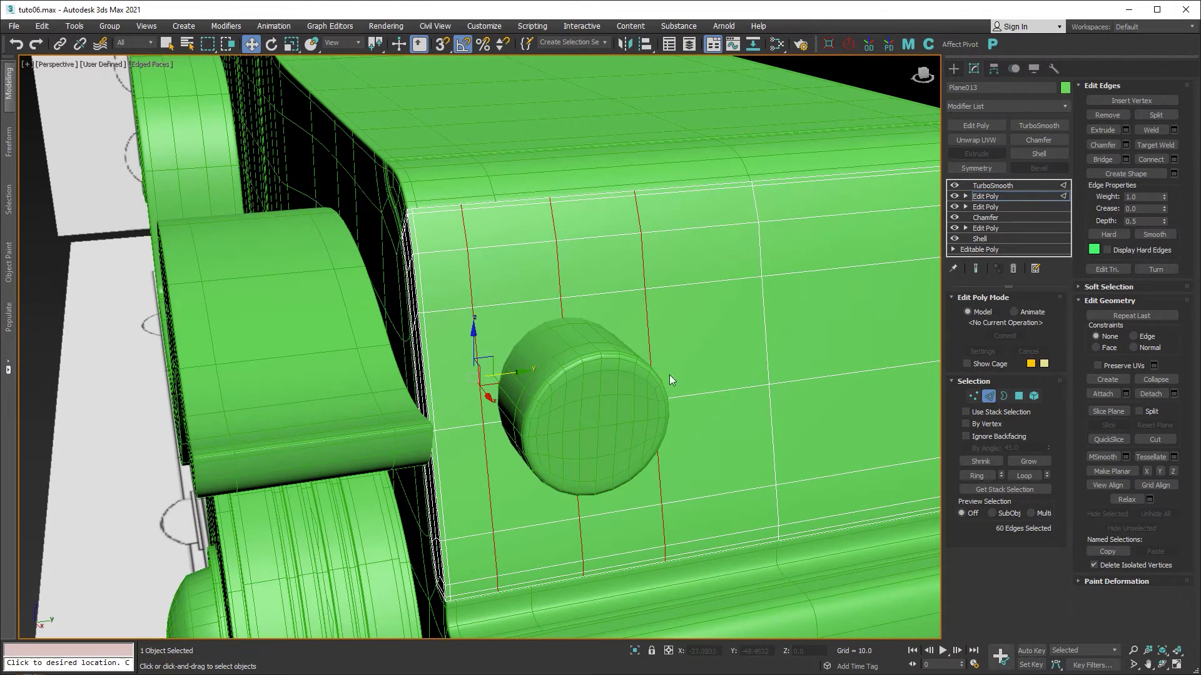
# Inset the four polygons around the headlight cylinder by about 0.61.
pyautogui.click(1019, 396)
pyautogui.click(494, 350)
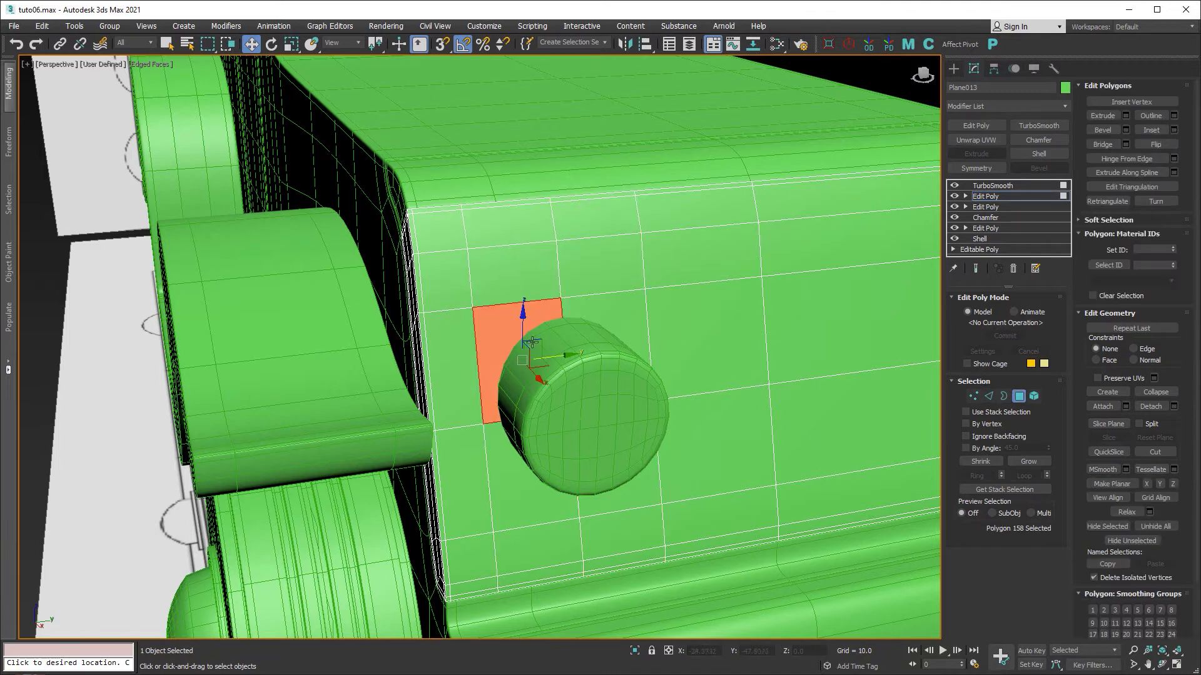
pyautogui.keyDown('ctrl'); pyautogui.click(614, 335); pyautogui.keyUp('ctrl')
pyautogui.keyDown('ctrl'); pyautogui.click(543, 452); pyautogui.keyUp('ctrl')
pyautogui.keyDown('ctrl'); pyautogui.click(621, 475); pyautogui.keyUp('ctrl')
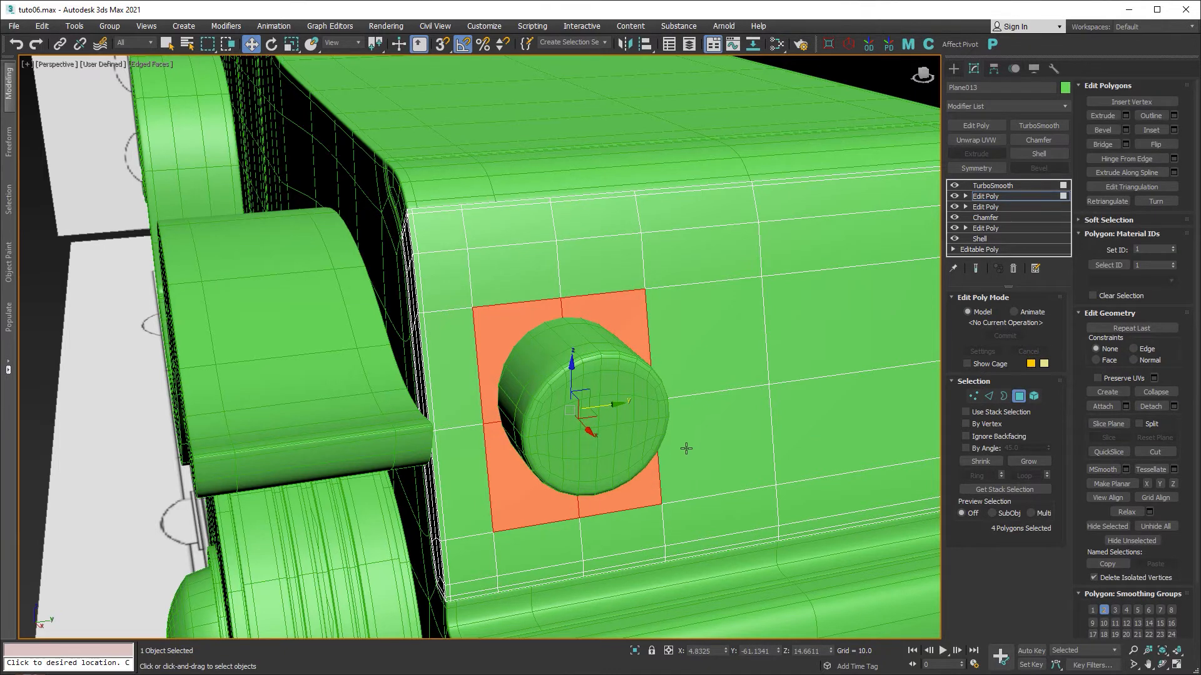
pyautogui.keyDown('alt'); pyautogui.moveTo(686, 427); pyautogui.dragTo(670, 414, button='middle'); pyautogui.keyUp('alt')
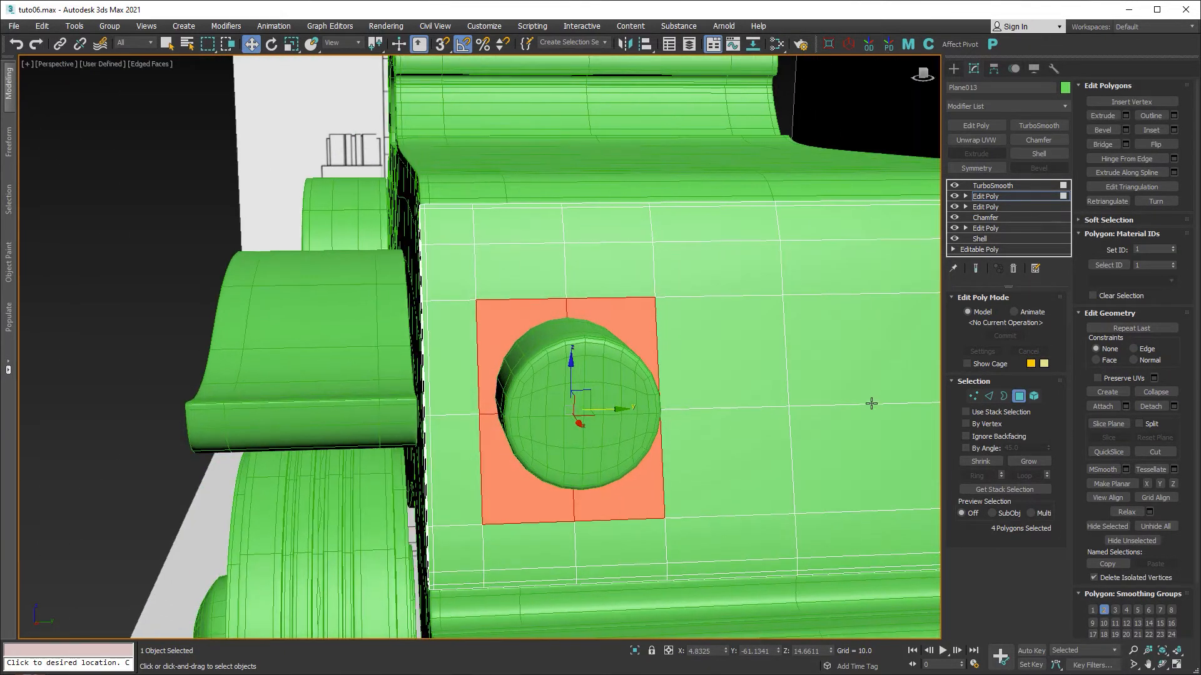
pyautogui.click(1173, 130)
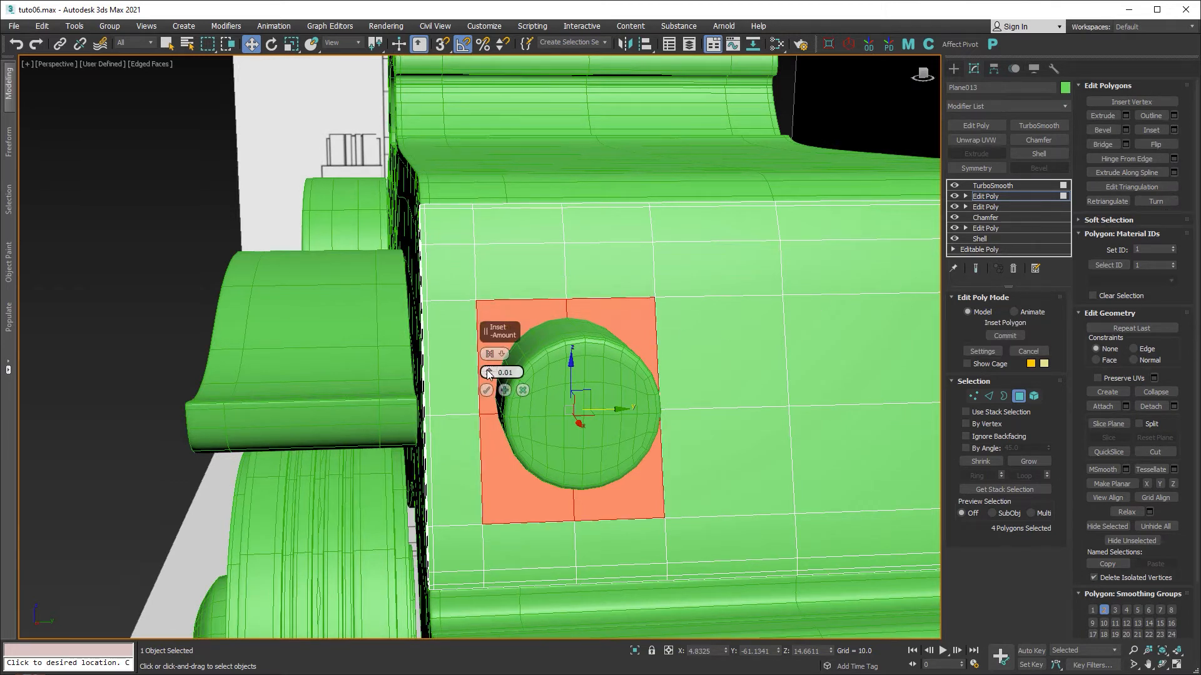
pyautogui.moveTo(488, 375); pyautogui.dragTo(484, 366)
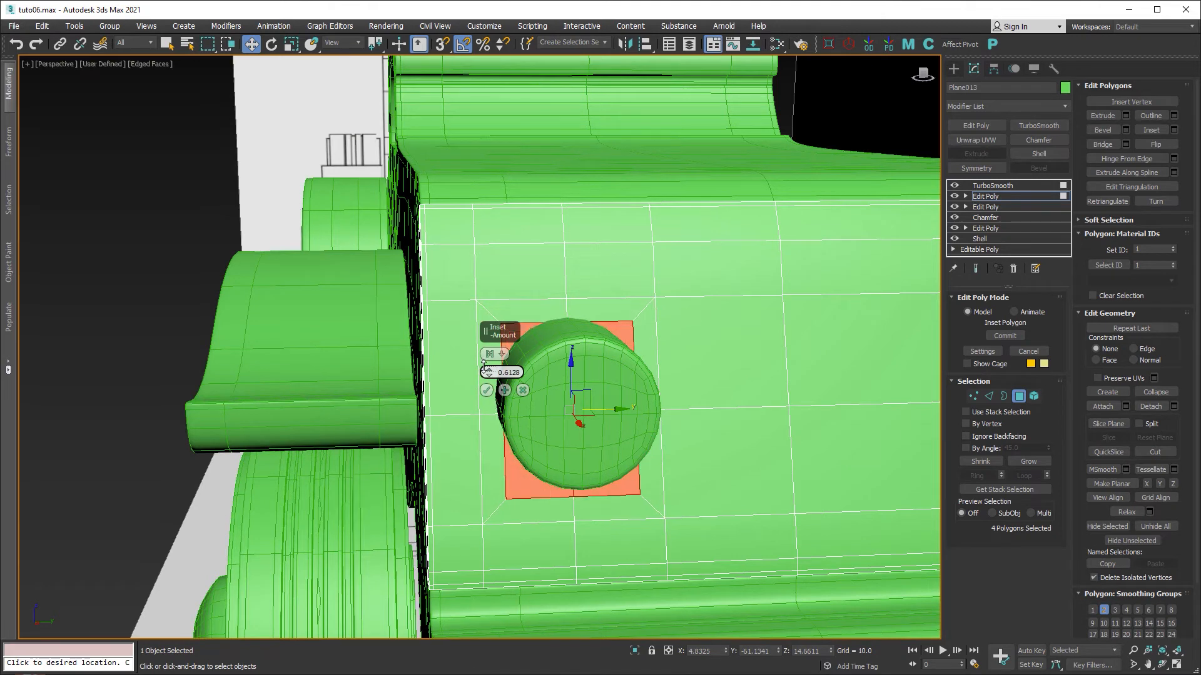
pyautogui.click(486, 390)
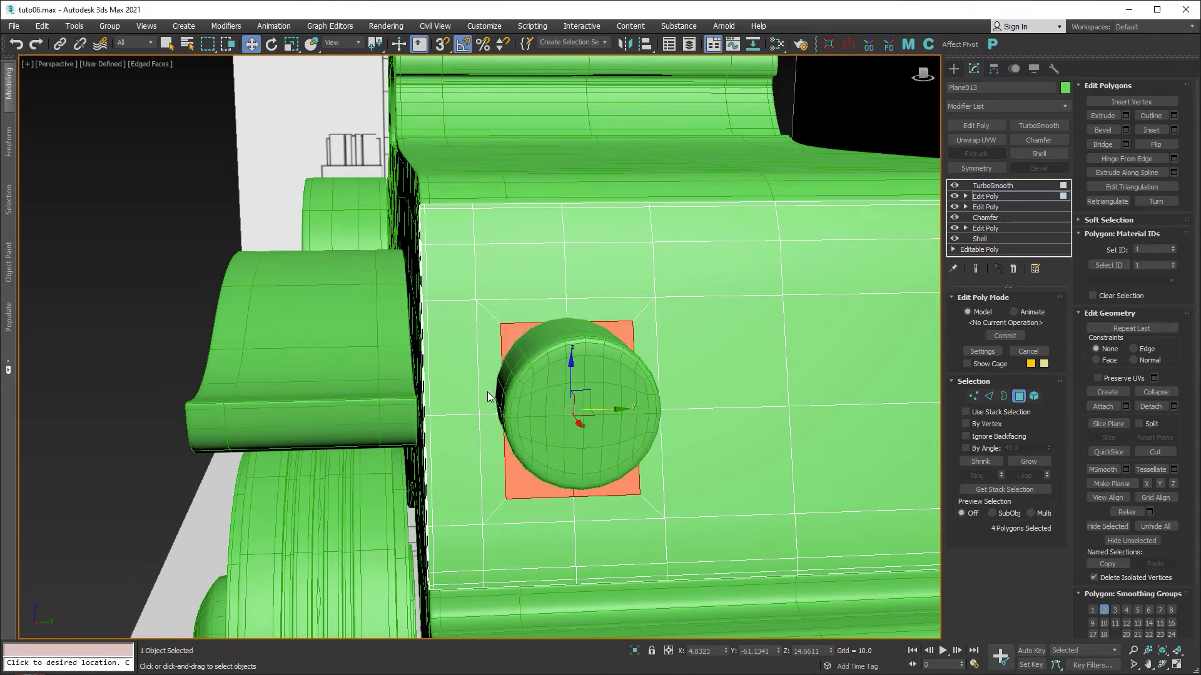
# Apply Regularize Edge Loop from the Modeling ribbon to round the inset border into a socket.
pyautogui.click(10, 100)
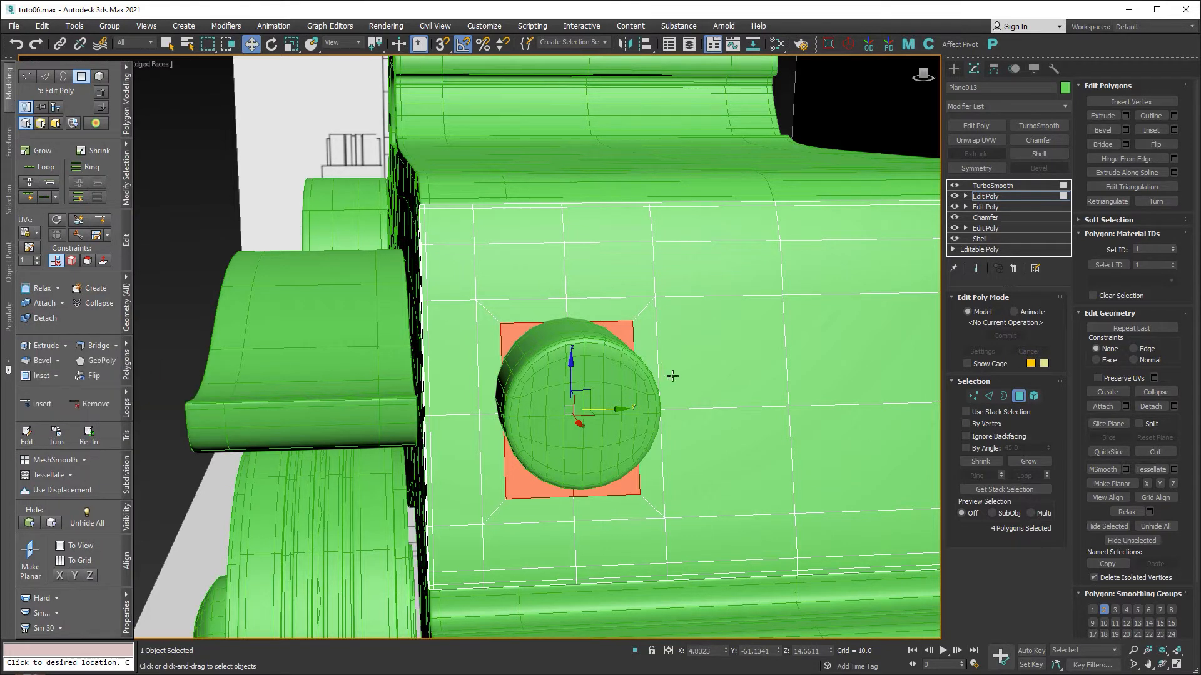
pyautogui.click(848, 46)
pyautogui.keyDown('alt'); pyautogui.moveTo(612, 344); pyautogui.dragTo(591, 397, button='middle'); pyautogui.keyUp('alt')
pyautogui.scroll(3, 591, 397)
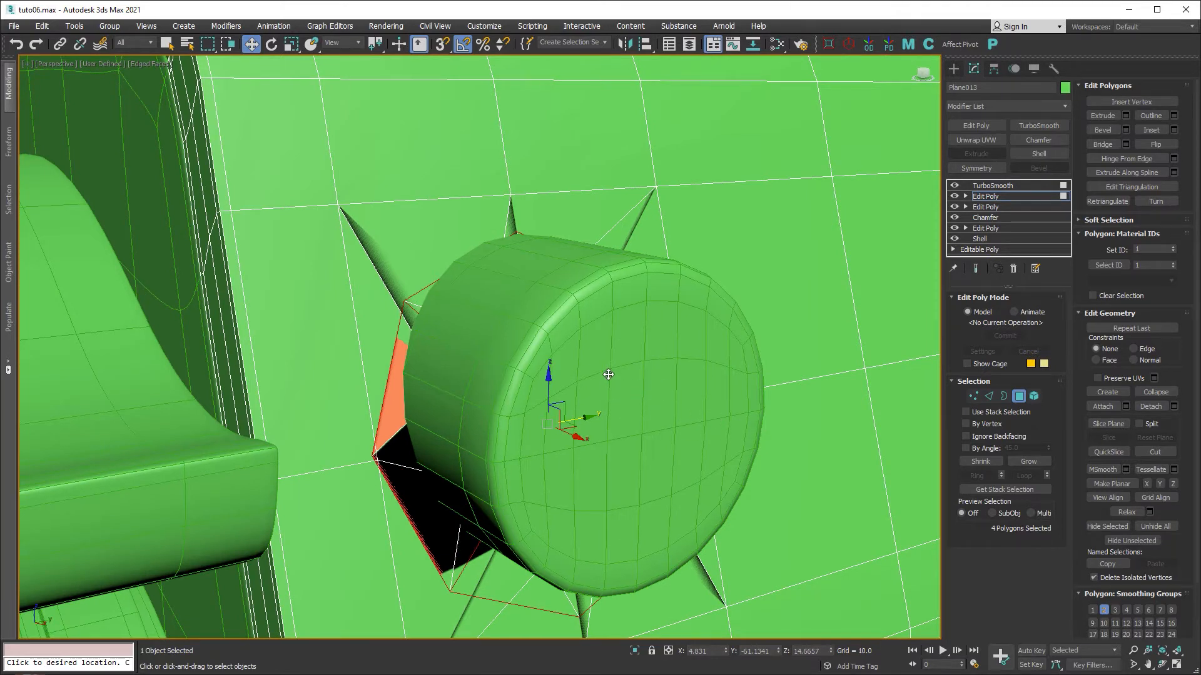
# Rotate the four hole polygons -135° around Z in Local coordinates.
pyautogui.click(271, 43)
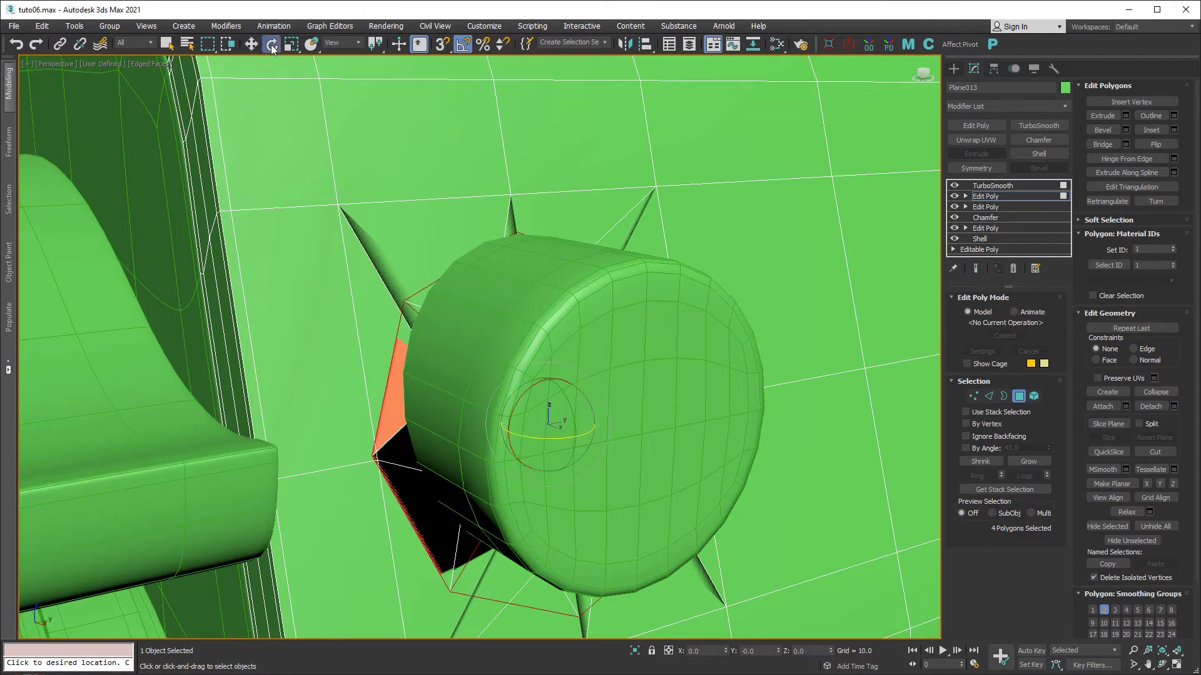
pyautogui.click(350, 43)
pyautogui.click(347, 86)
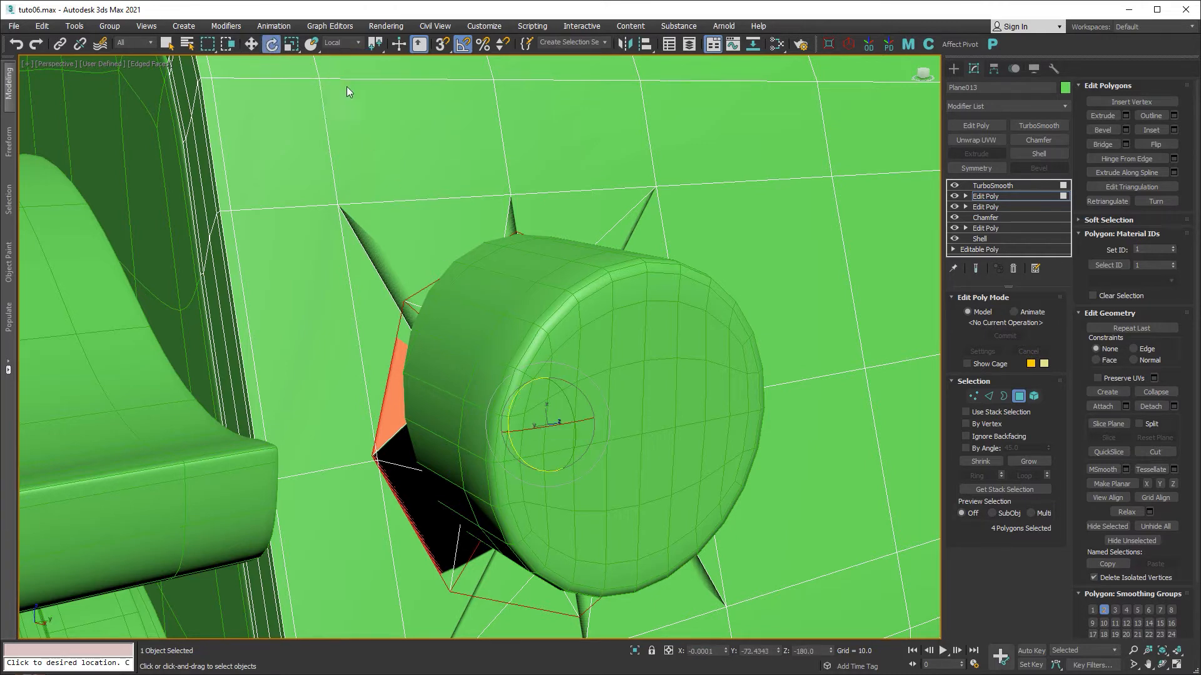
pyautogui.moveTo(514, 407); pyautogui.dragTo(610, 340)
pyautogui.moveTo(648, 471); pyautogui.dragTo(638, 406, button='middle')
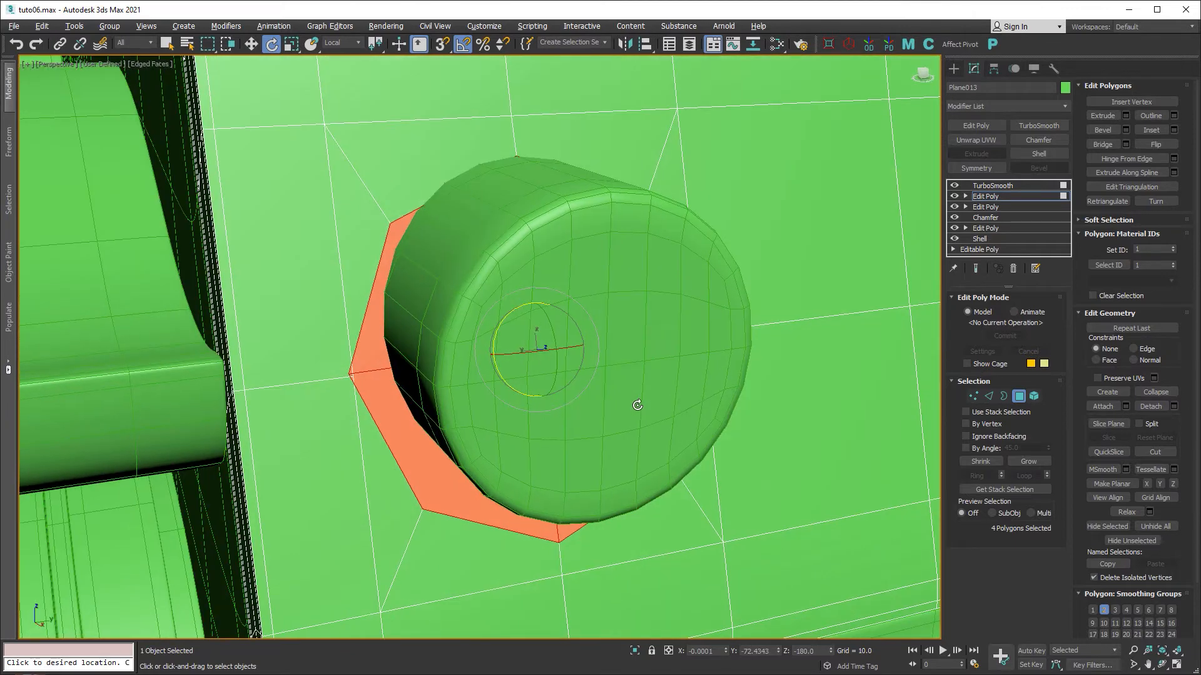
# Move and scale down the polygons so their ring centres around the cylinder.
pyautogui.press('w')
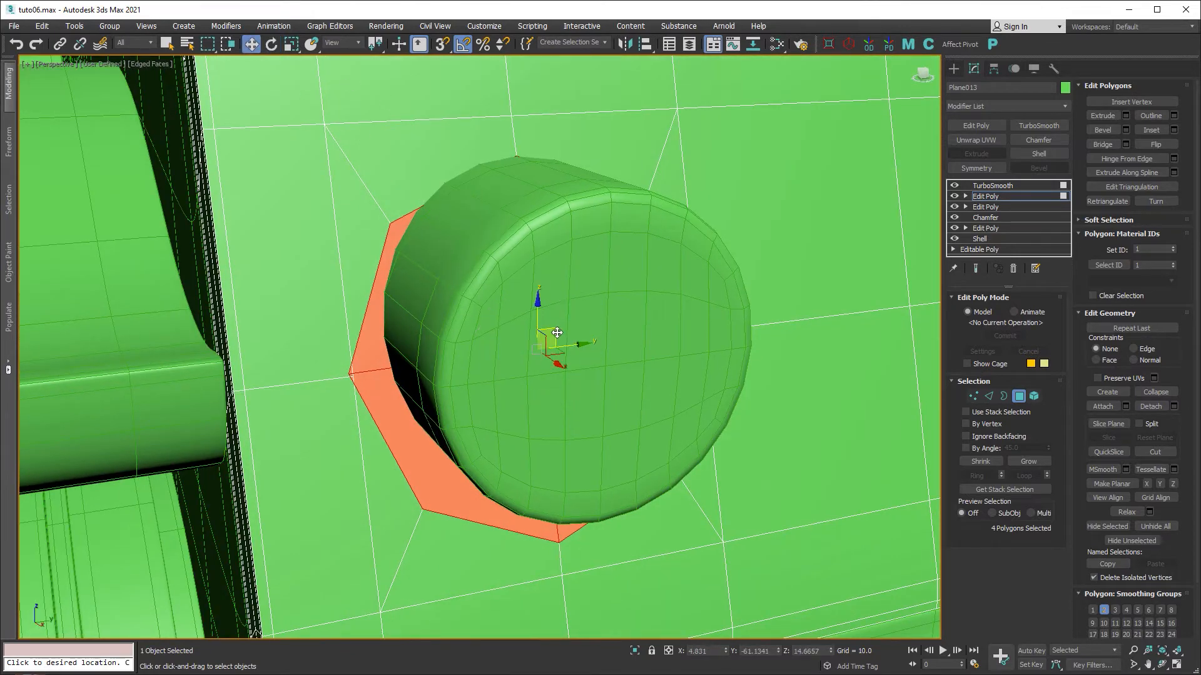
pyautogui.moveTo(557, 332)
pyautogui.mouseDown()
pyautogui.moveTo(558, 351)
pyautogui.moveTo(553, 312)
pyautogui.mouseUp()
pyautogui.moveTo(613, 338)
pyautogui.keyDown('alt'); pyautogui.mouseDown(button='middle')
pyautogui.moveTo(590, 341)
pyautogui.moveTo(606, 316)
pyautogui.moveTo(601, 341)
pyautogui.mouseUp(button='middle'); pyautogui.keyUp('alt')
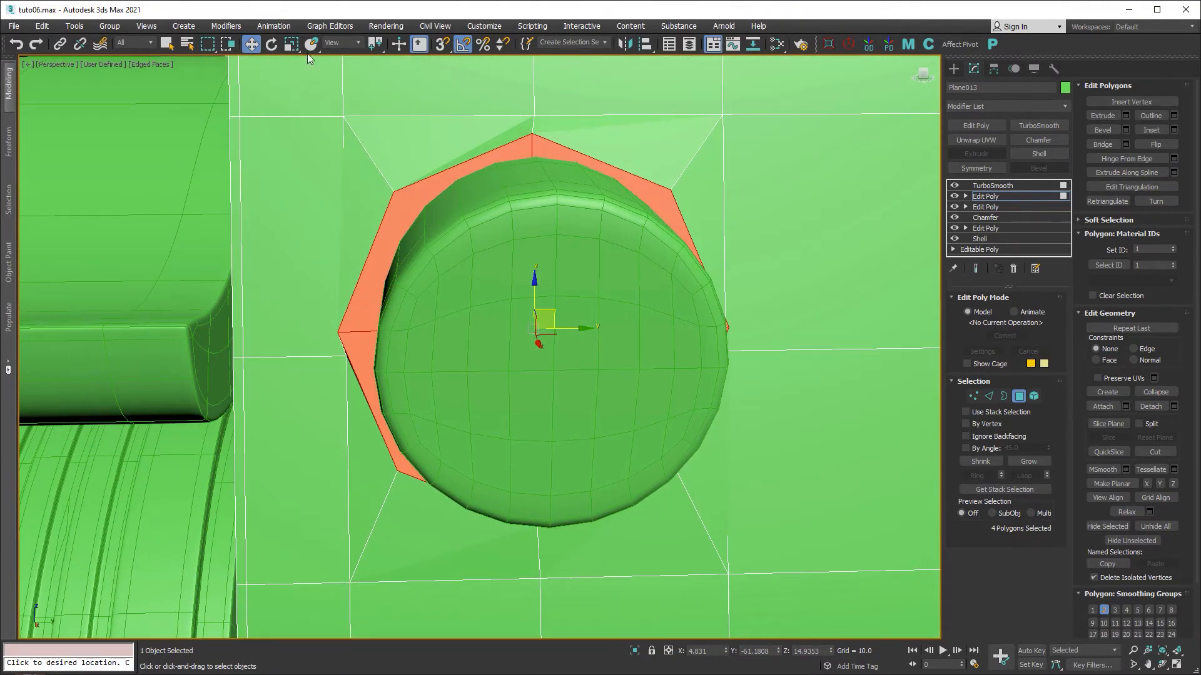
pyautogui.click(291, 44)
pyautogui.moveTo(526, 321); pyautogui.dragTo(526, 326)
pyautogui.moveTo(581, 324)
pyautogui.mouseDown(button='middle')
pyautogui.moveTo(501, 332)
pyautogui.moveTo(521, 338)
pyautogui.moveTo(550, 298)
pyautogui.moveTo(563, 327)
pyautogui.mouseUp(button='middle')
pyautogui.scroll(-3, 501, 332)
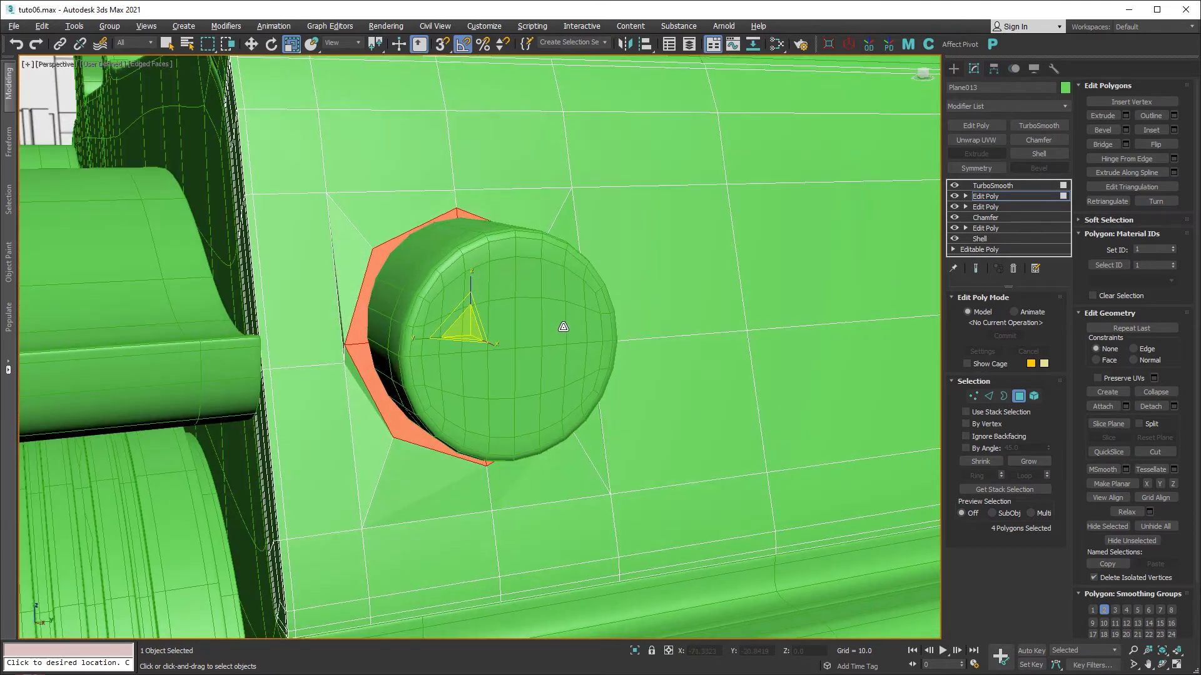
pyautogui.click(251, 44)
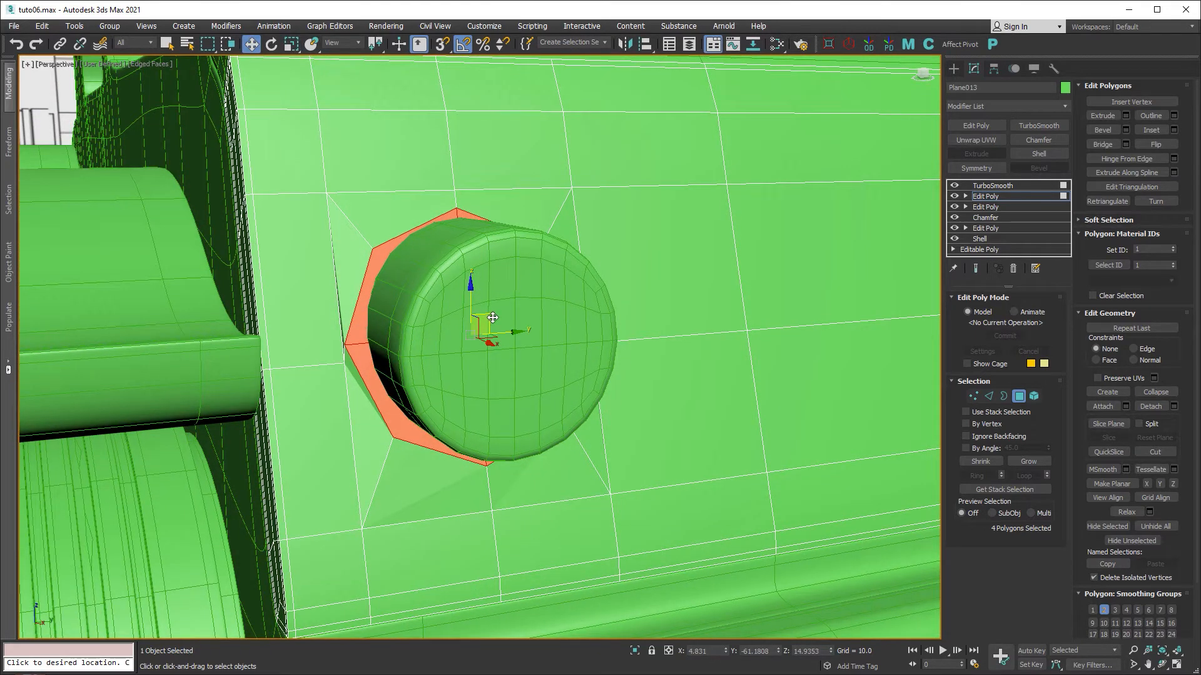
pyautogui.moveTo(492, 318); pyautogui.dragTo(487, 319)
# In the front view, slide the hole polygons slightly left along X.
pyautogui.hotkey('alt', 'w')
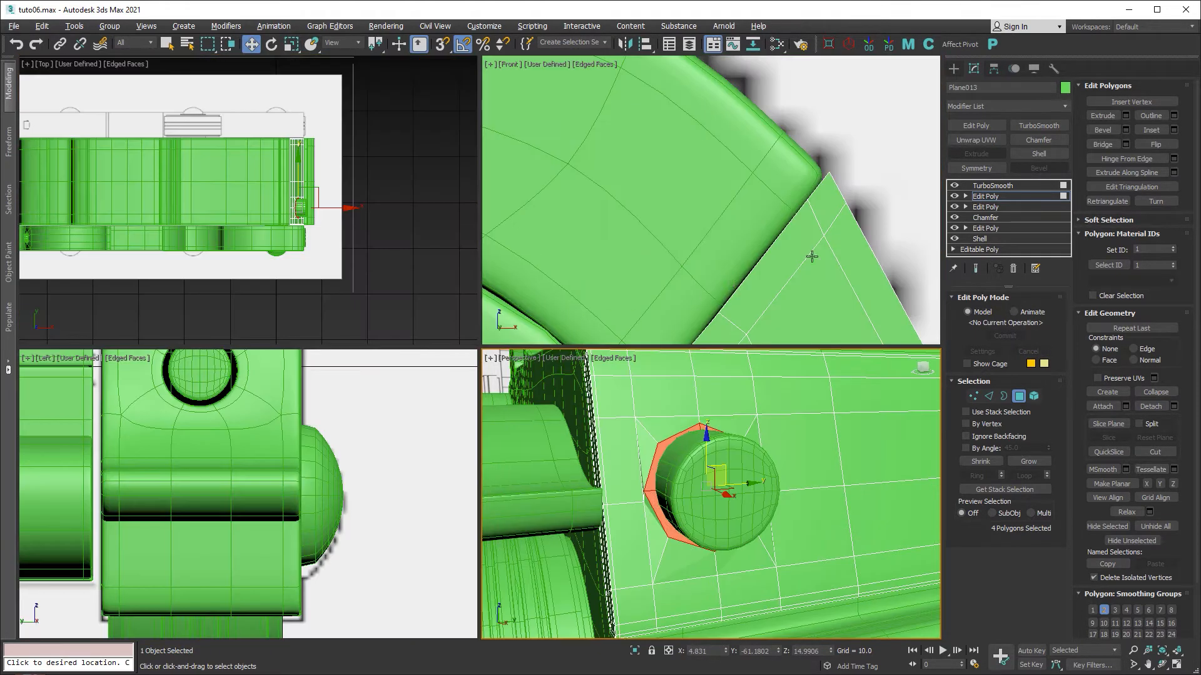
pyautogui.hotkey('alt', 'w')
pyautogui.scroll(-3, 521, 198)
pyautogui.scroll(5, 577, 343)
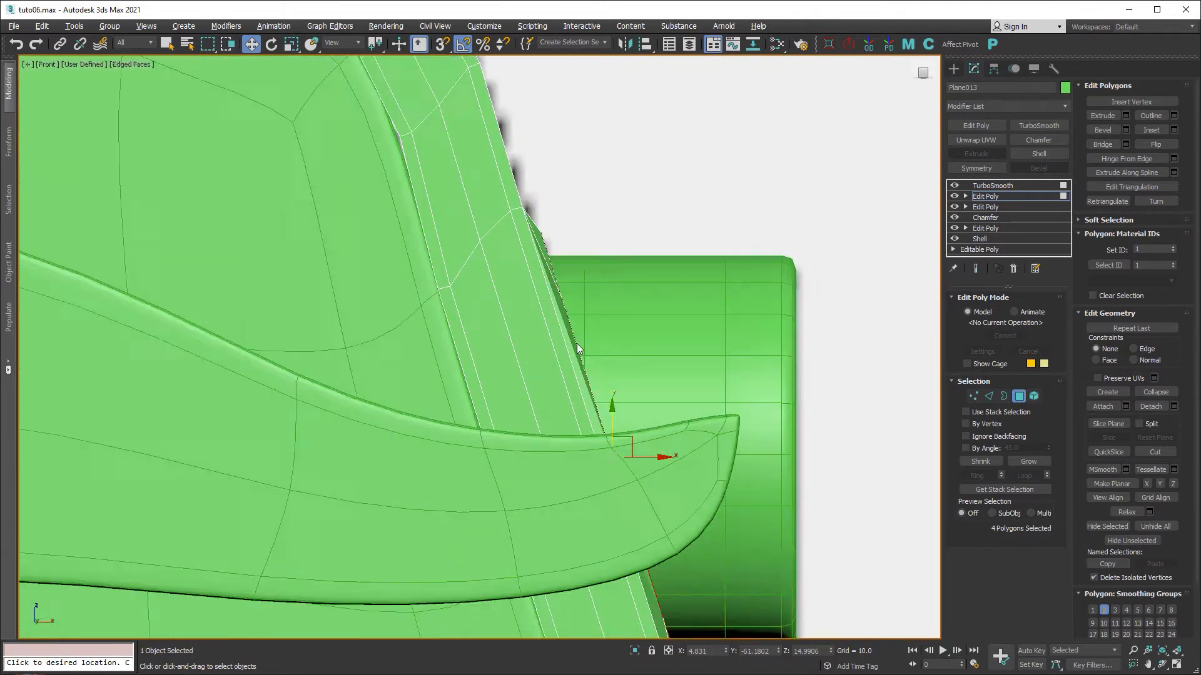
pyautogui.moveTo(564, 324); pyautogui.dragTo(529, 199, button='middle')
pyautogui.moveTo(568, 297); pyautogui.dragTo(563, 302, button='middle')
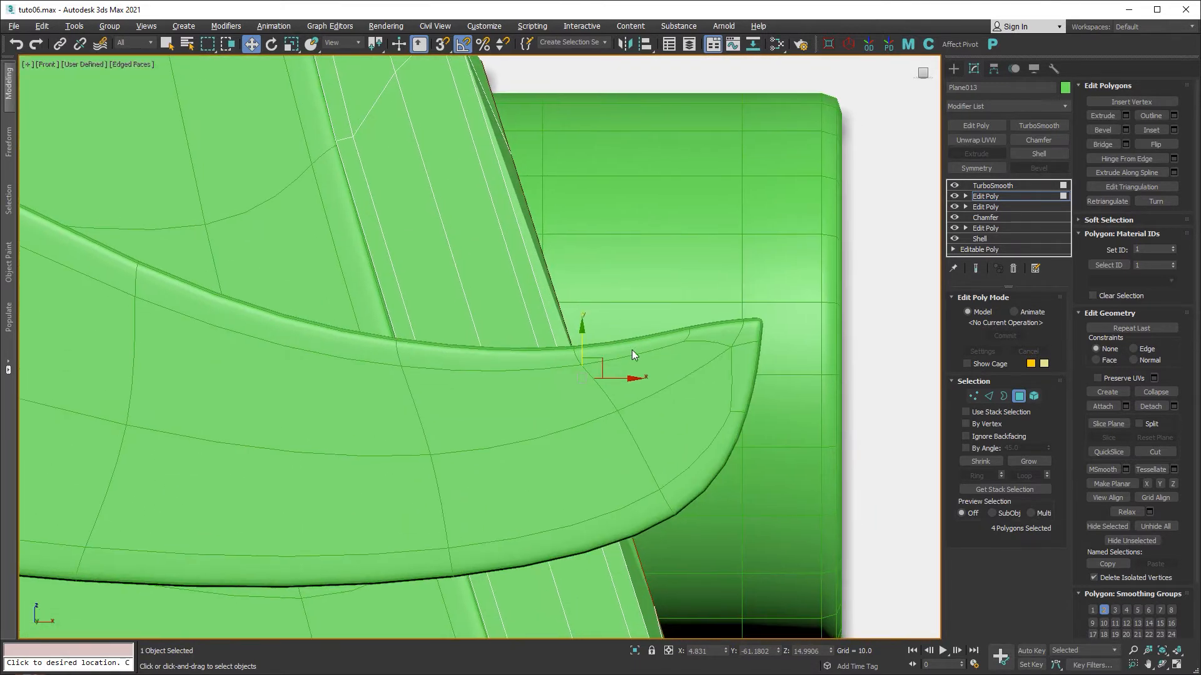
pyautogui.moveTo(625, 377); pyautogui.dragTo(610, 378)
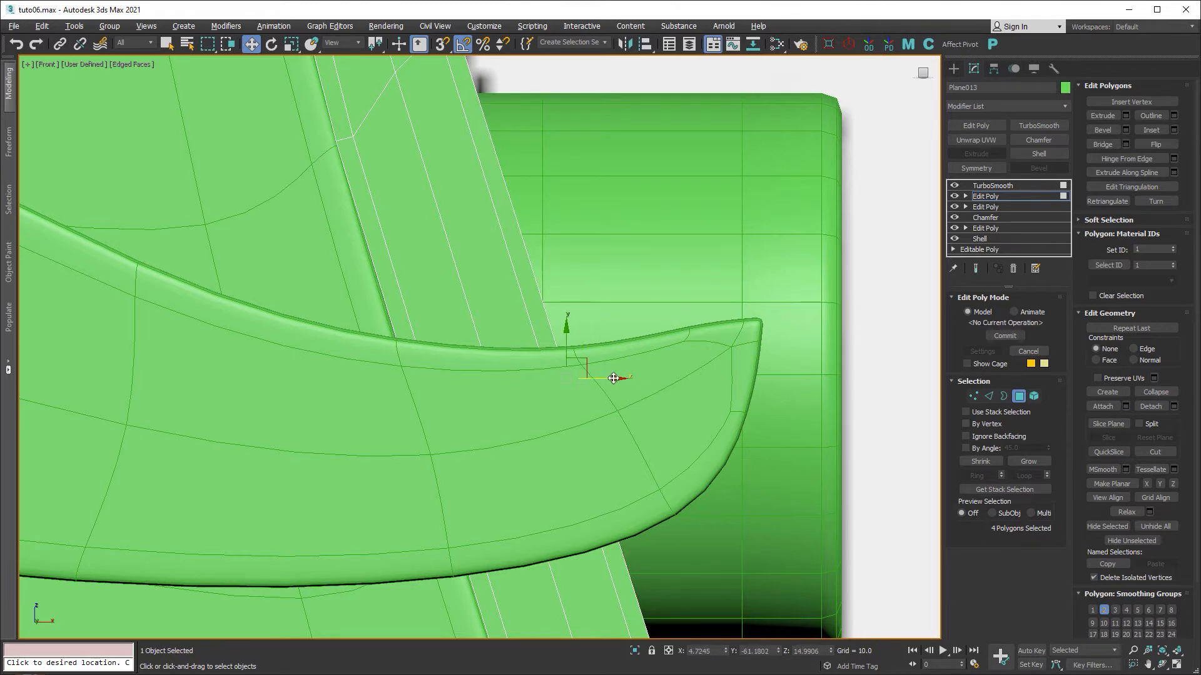
pyautogui.moveTo(643, 371); pyautogui.dragTo(568, 236, button='middle')
pyautogui.scroll(-2, 568, 236)
pyautogui.moveTo(583, 288); pyautogui.dragTo(546, 407, button='middle')
pyautogui.hotkey('alt', 'w')
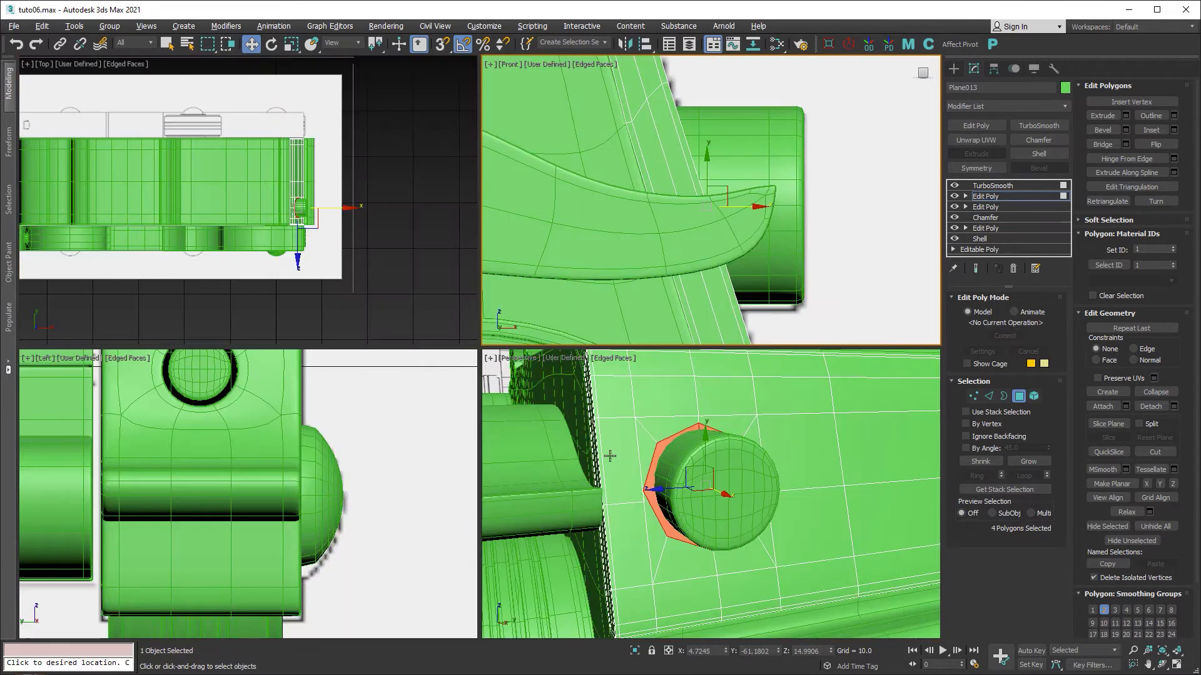
pyautogui.middleClick(681, 485)
pyautogui.hotkey('alt', 'w')
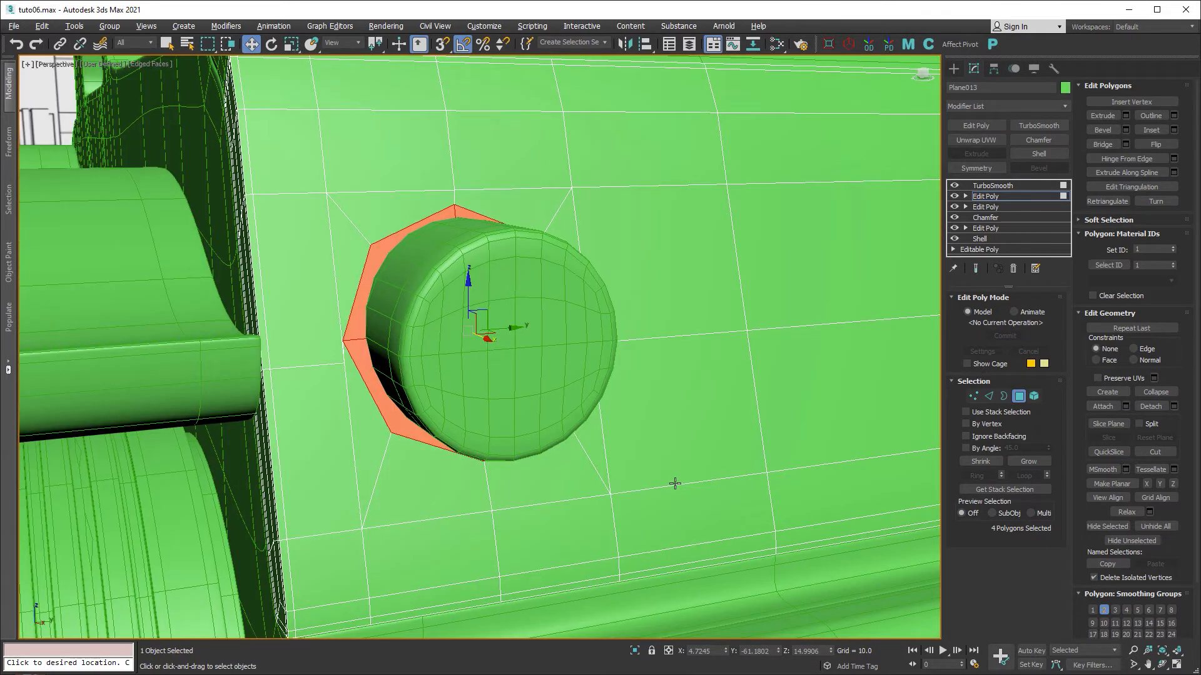
# Select the vertical edge loop left of the hole and slide it left.
pyautogui.keyDown('ctrl'); pyautogui.keyDown('shift'); pyautogui.click(988, 396); pyautogui.keyUp('shift'); pyautogui.keyUp('ctrl')
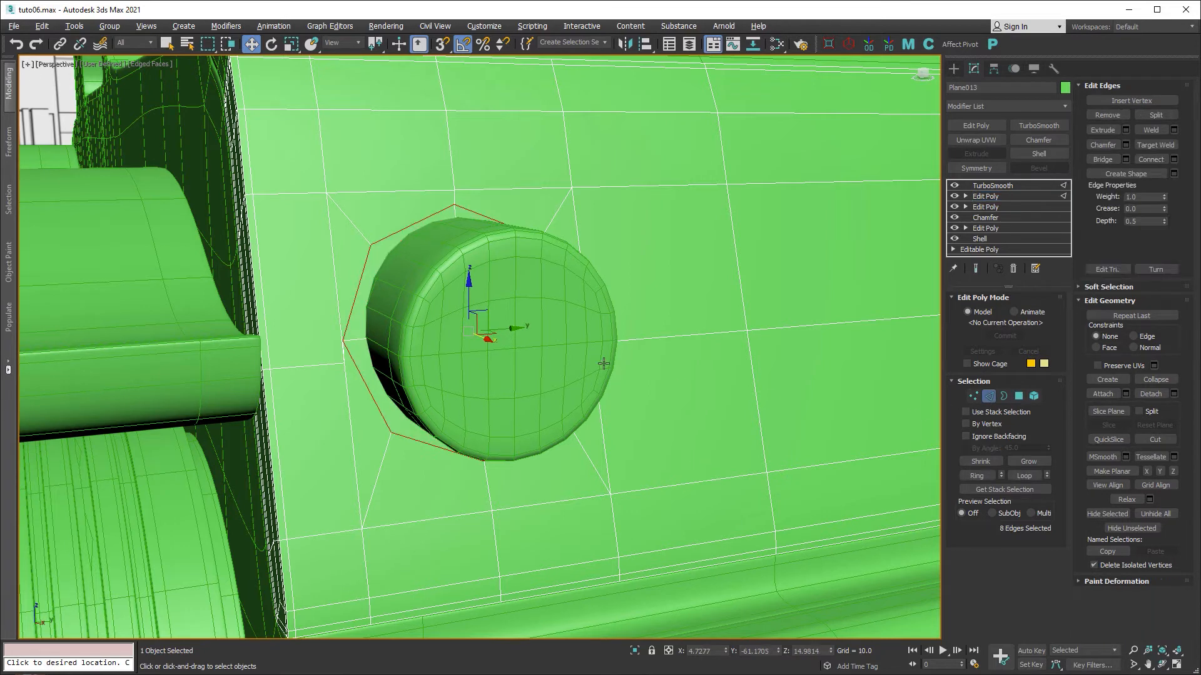
pyautogui.doubleClick(323, 172)
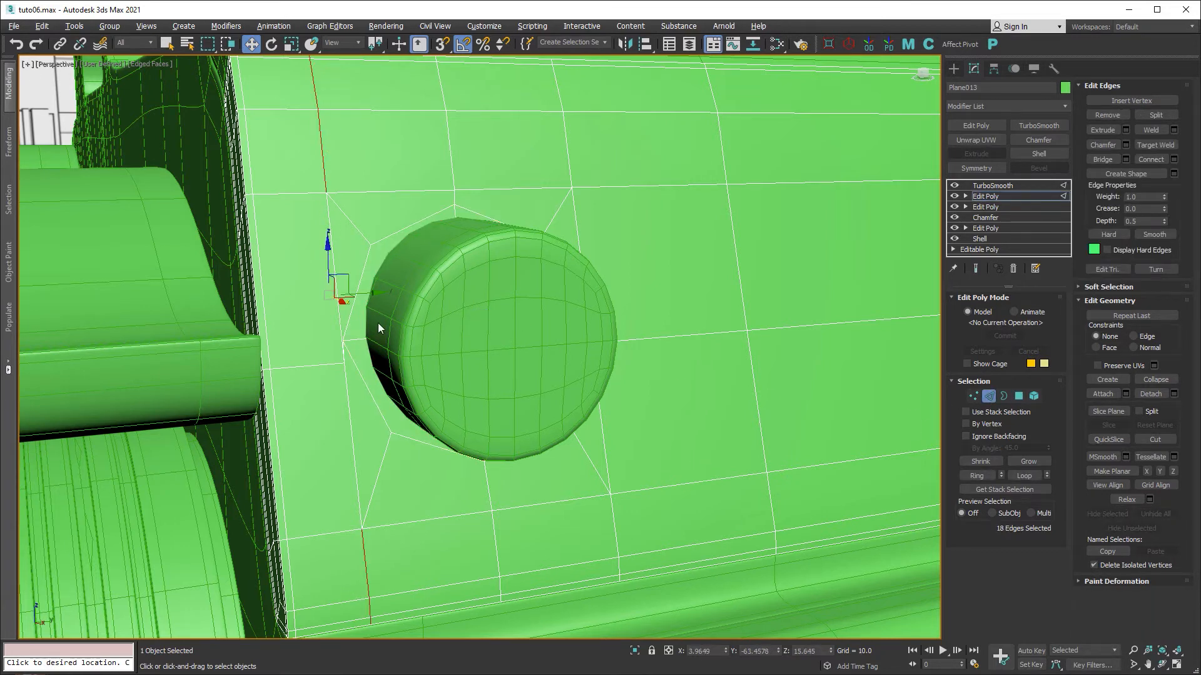
pyautogui.moveTo(372, 292); pyautogui.dragTo(363, 292)
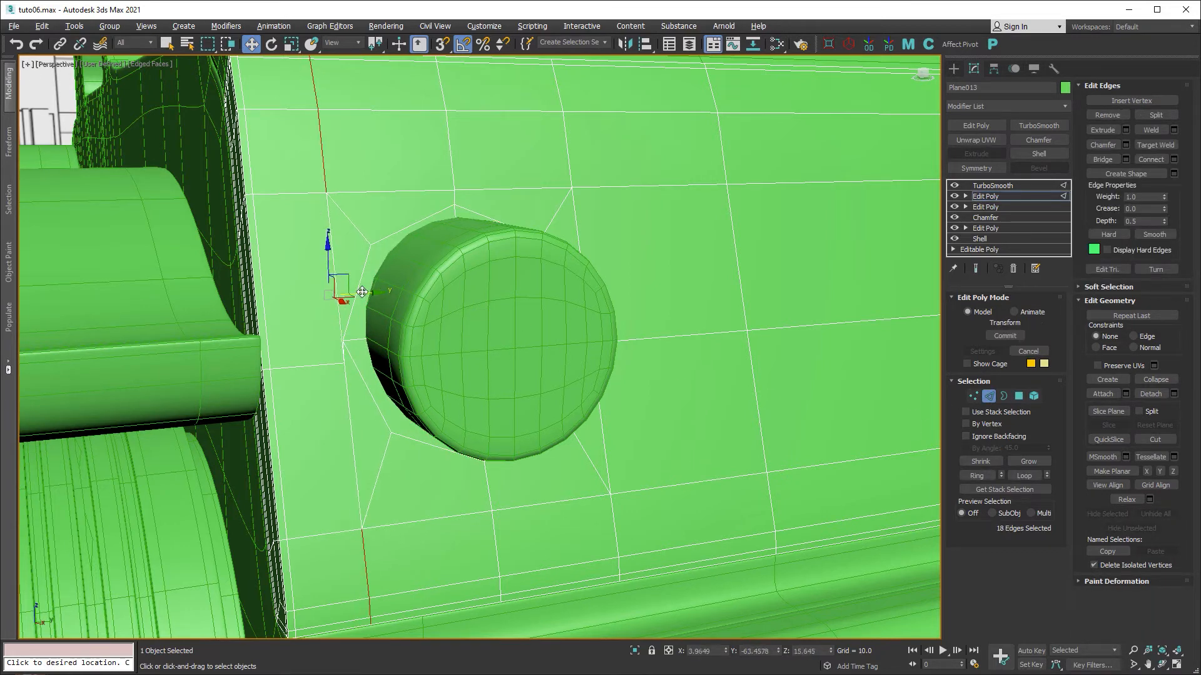
pyautogui.keyDown('ctrl'); pyautogui.click(336, 263); pyautogui.keyUp('ctrl')
pyautogui.keyDown('ctrl'); pyautogui.click(351, 395); pyautogui.keyUp('ctrl')
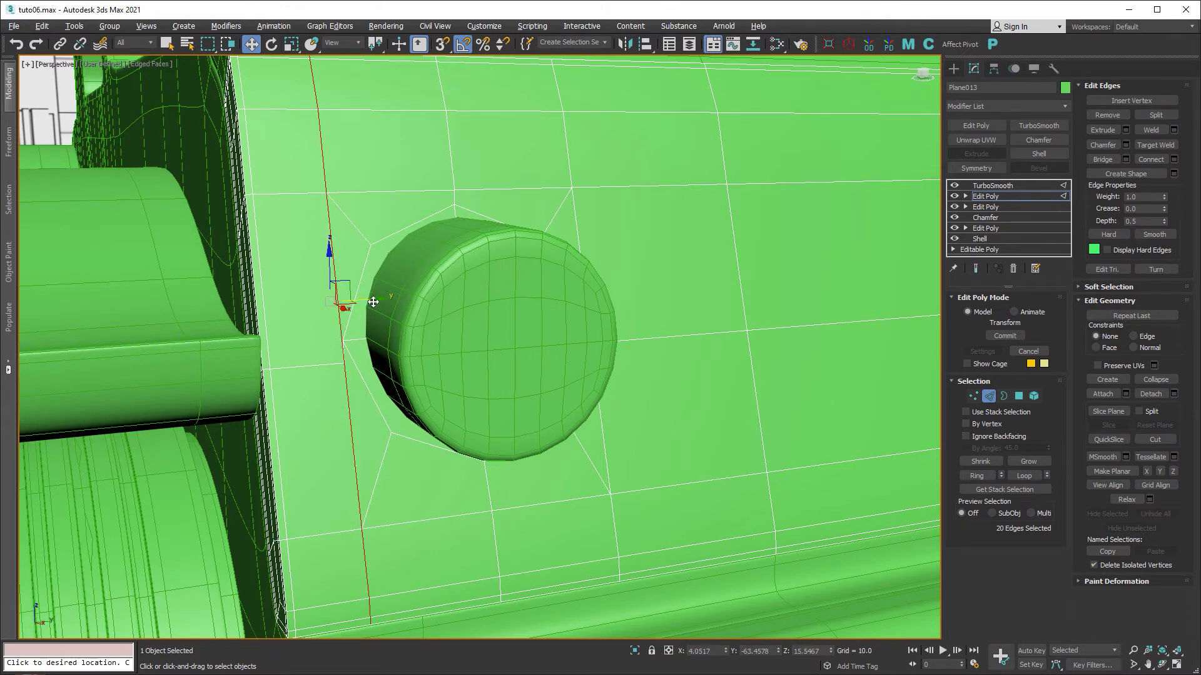
pyautogui.moveTo(373, 302); pyautogui.dragTo(338, 299)
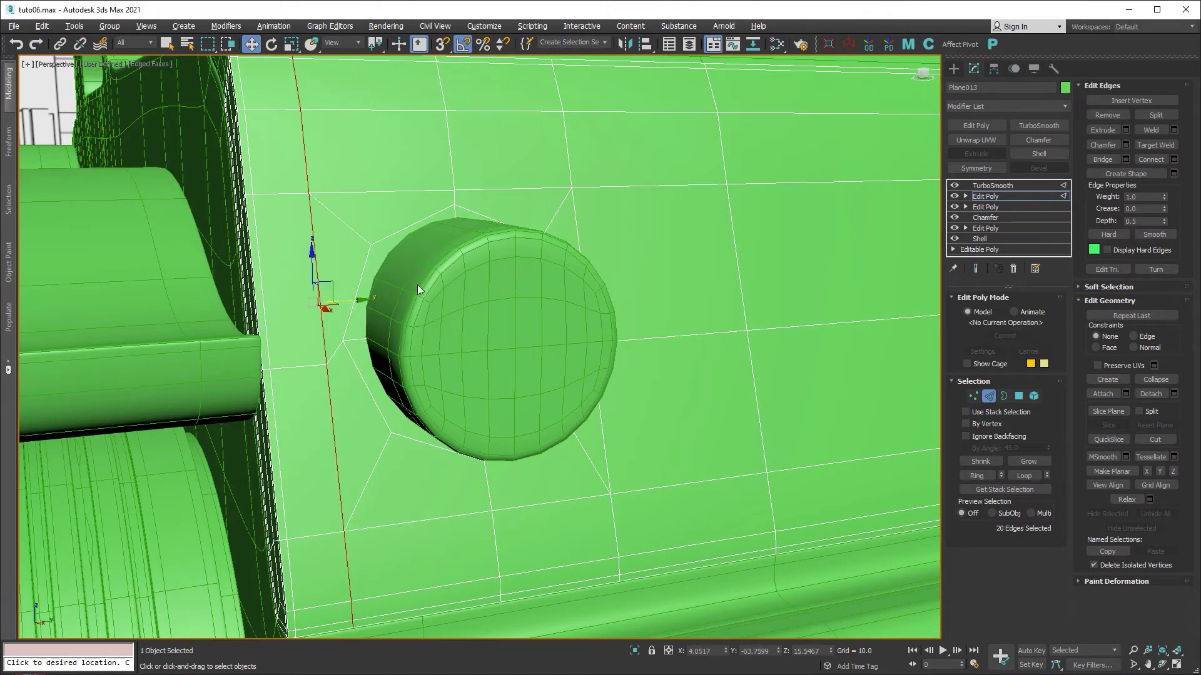
# Slide the edge loop right of the hole rightward, then clear the polygon selection.
pyautogui.keyDown('alt'); pyautogui.moveTo(621, 330); pyautogui.dragTo(608, 286, button='middle'); pyautogui.keyUp('alt')
pyautogui.doubleClick(605, 160)
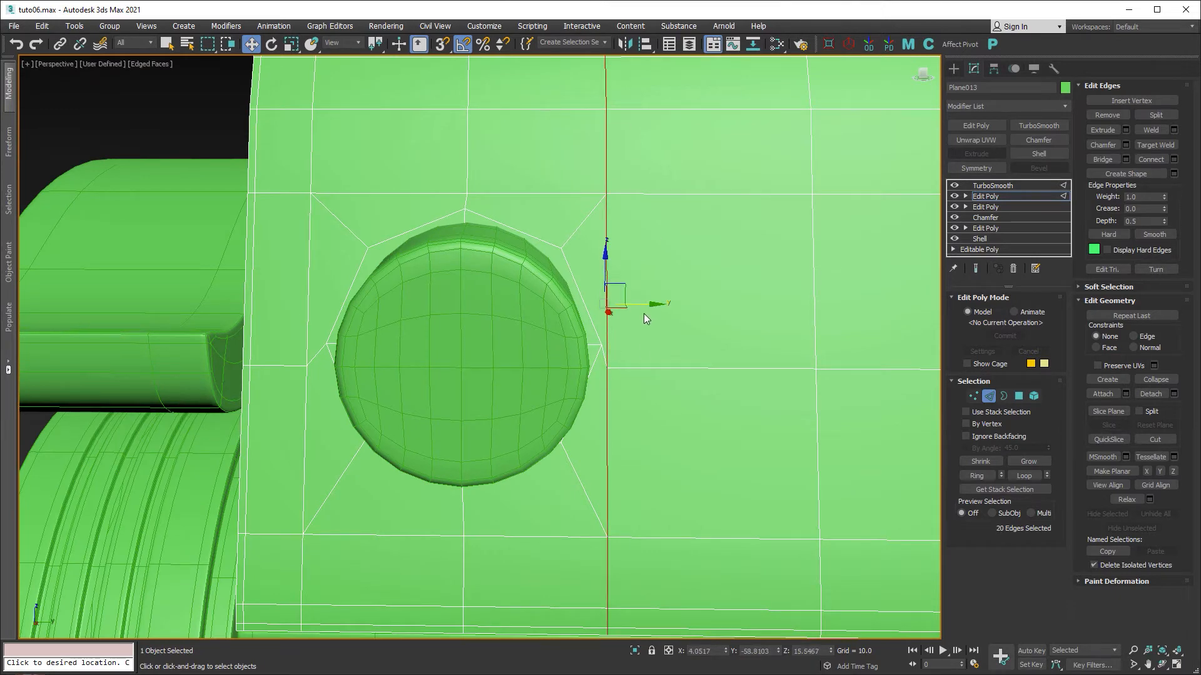
pyautogui.moveTo(645, 305); pyautogui.dragTo(665, 304)
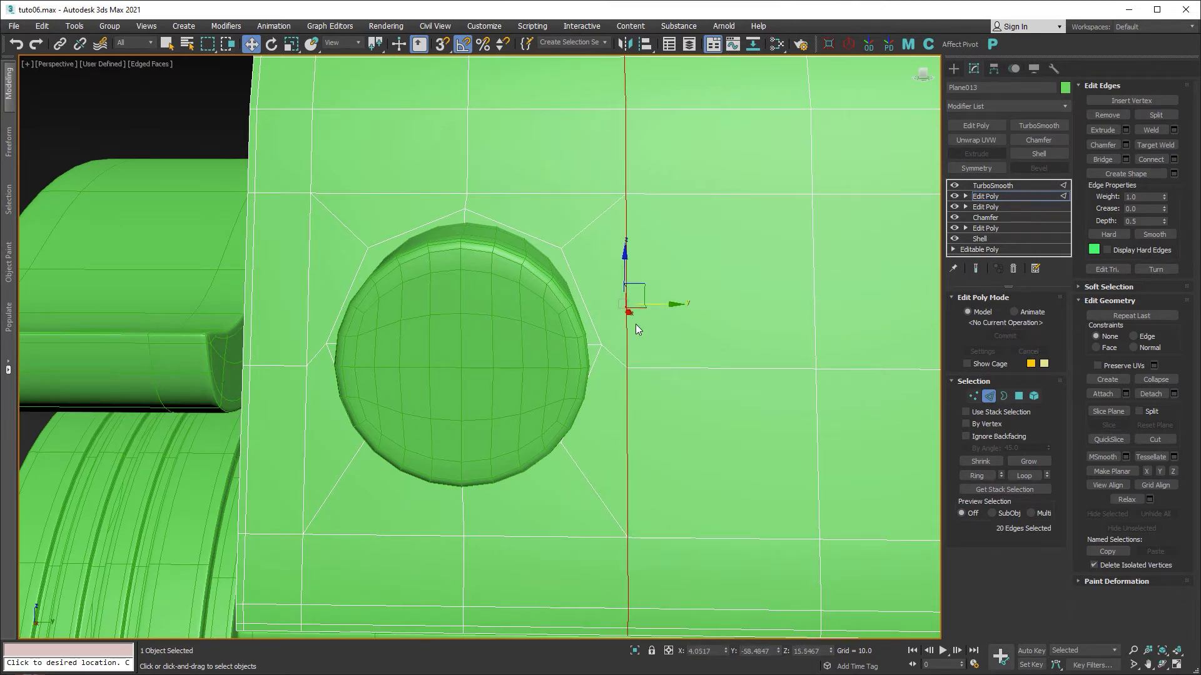
pyautogui.moveTo(587, 383)
pyautogui.keyDown('alt'); pyautogui.mouseDown(button='middle')
pyautogui.moveTo(631, 374)
pyautogui.moveTo(604, 337)
pyautogui.moveTo(598, 377)
pyautogui.mouseUp(button='middle'); pyautogui.keyUp('alt')
pyautogui.click(1019, 395)
pyautogui.hotkey('ctrl', 'd')
pyautogui.keyDown('alt'); pyautogui.moveTo(671, 380); pyautogui.dragTo(767, 347, button='middle'); pyautogui.keyUp('alt')
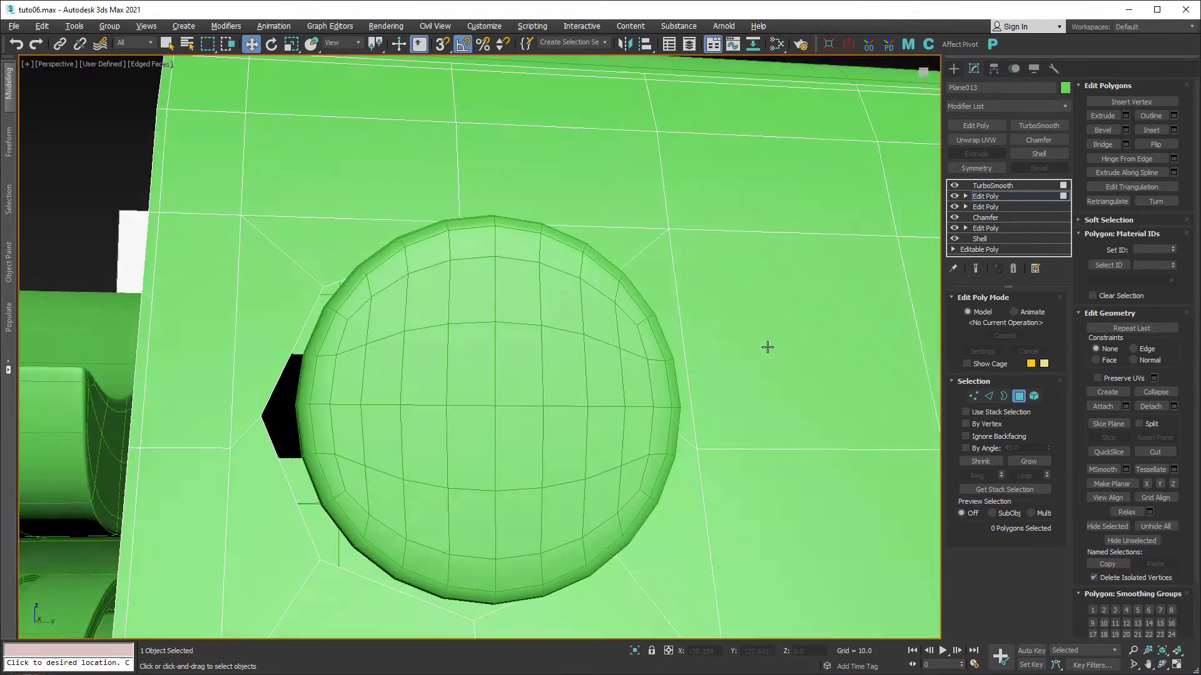
# Inspect the round smoothed hole at the TurboSmooth level, then return to the top Edit Poly.
pyautogui.click(1018, 396)
pyautogui.click(989, 186)
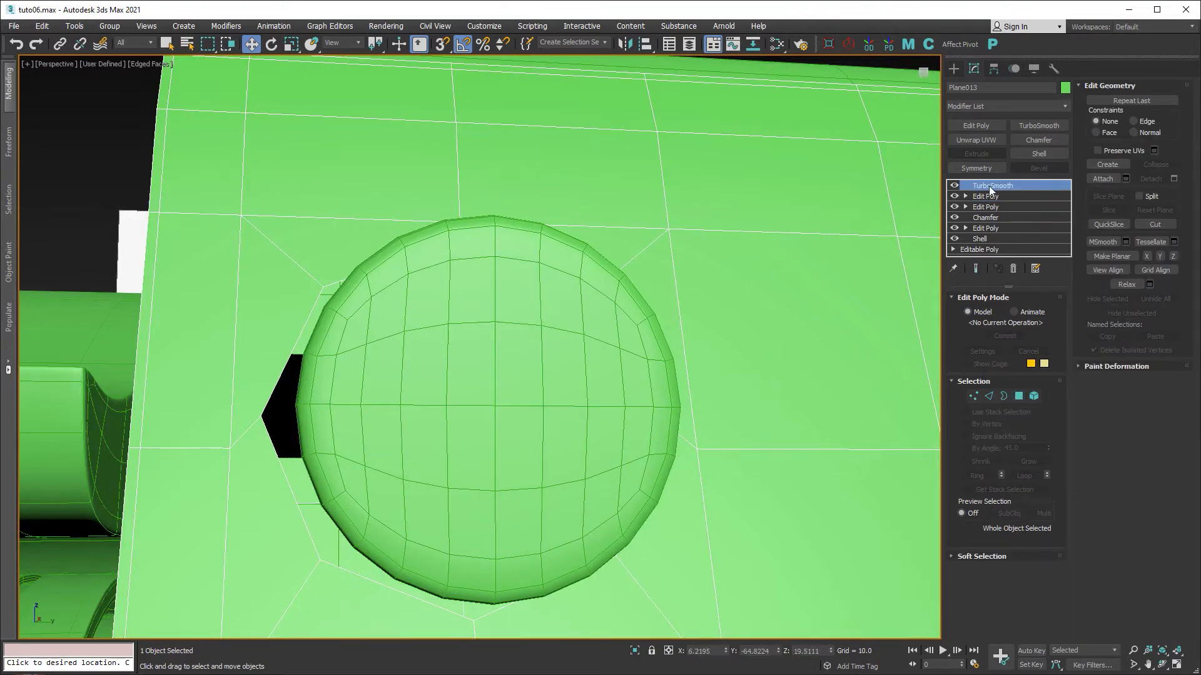
pyautogui.keyDown('alt'); pyautogui.moveTo(675, 322); pyautogui.dragTo(620, 350, button='middle'); pyautogui.keyUp('alt')
pyautogui.scroll(-2, 620, 350)
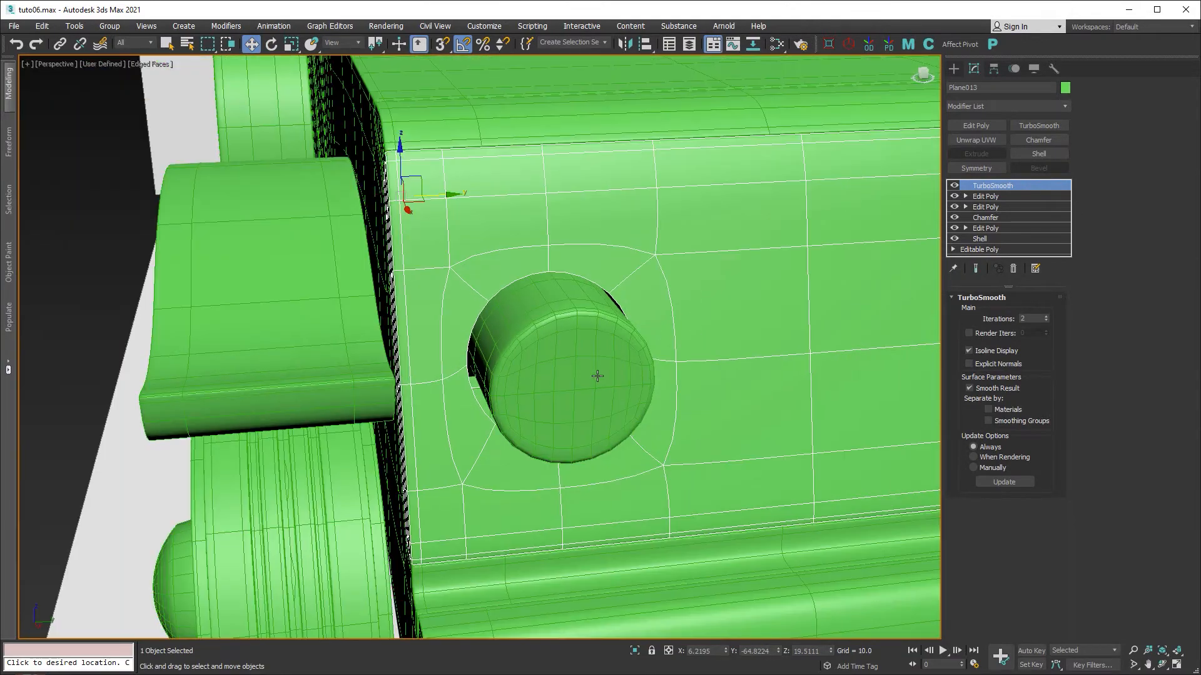
pyautogui.keyDown('alt'); pyautogui.moveTo(783, 325); pyautogui.dragTo(688, 321, button='middle'); pyautogui.keyUp('alt')
pyautogui.scroll(4, 553, 311)
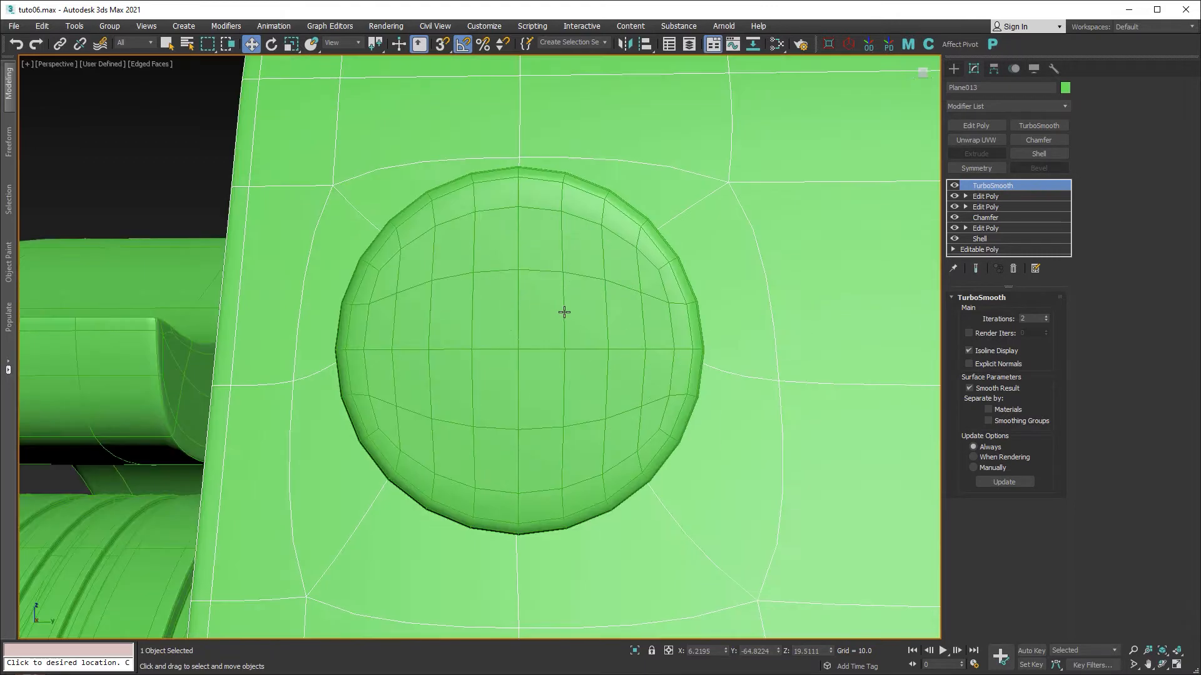
pyautogui.scroll(1, 587, 314)
pyautogui.scroll(-3, 587, 315)
pyautogui.keyDown('alt'); pyautogui.moveTo(608, 311); pyautogui.dragTo(730, 310, button='middle'); pyautogui.keyUp('alt')
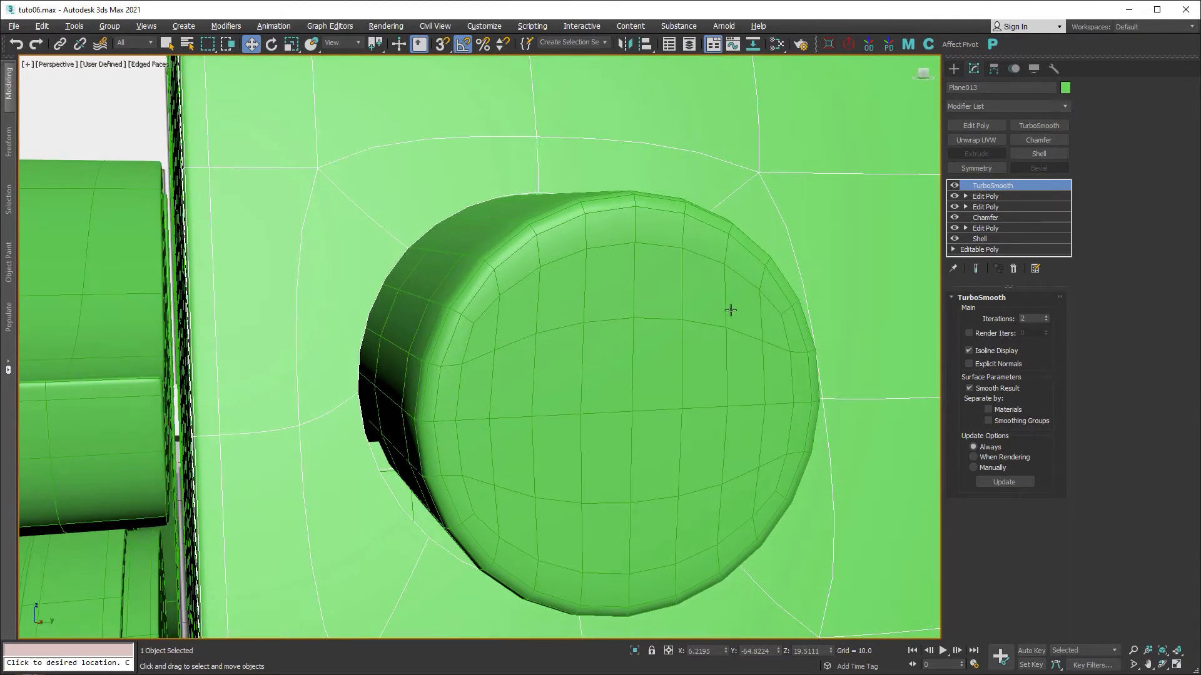
pyautogui.click(986, 195)
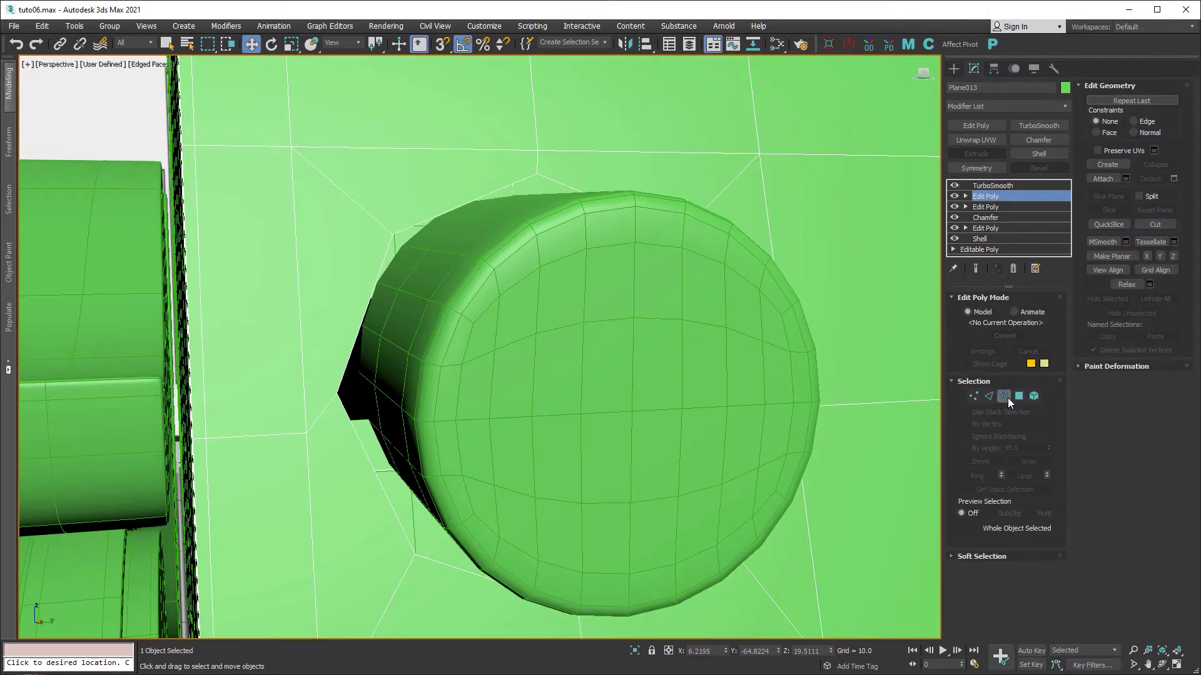
# Select the hole's 8-edge border and nudge it vertically with end result and cage shown.
pyautogui.click(1004, 396)
pyautogui.click(419, 227)
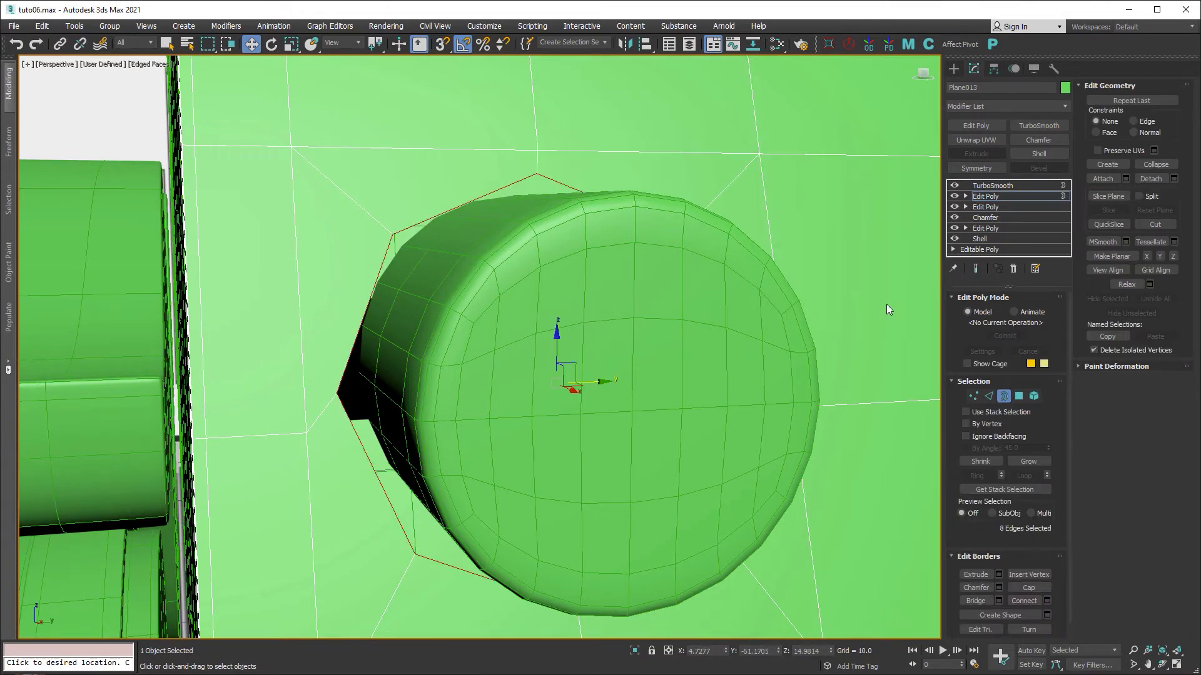
pyautogui.click(976, 268)
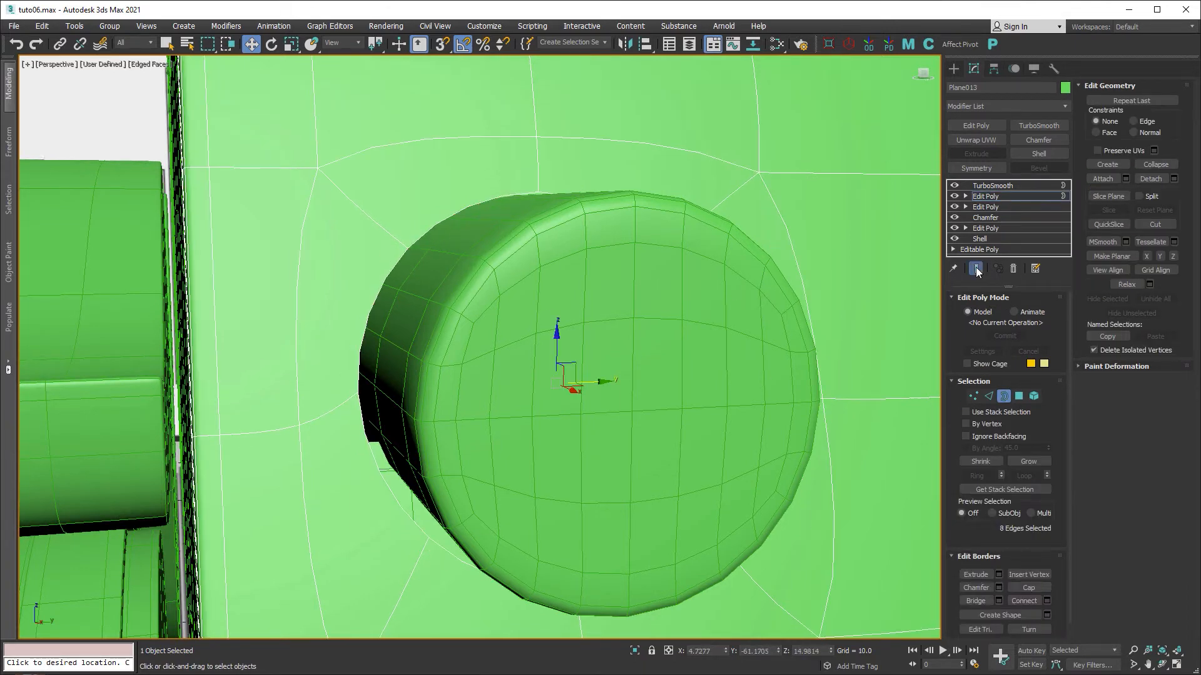
pyautogui.click(967, 364)
pyautogui.moveTo(558, 332); pyautogui.dragTo(557, 321)
pyautogui.keyDown('alt'); pyautogui.moveTo(676, 373); pyautogui.dragTo(649, 336, button='middle'); pyautogui.keyUp('alt')
pyautogui.keyDown('alt'); pyautogui.moveTo(568, 333); pyautogui.dragTo(635, 331, button='middle'); pyautogui.keyUp('alt')
pyautogui.moveTo(556, 332); pyautogui.dragTo(557, 342)
pyautogui.keyDown('alt'); pyautogui.moveTo(706, 356); pyautogui.dragTo(793, 373, button='middle'); pyautogui.keyUp('alt')
# Nudge the border slightly left in the front view and switch to Local coordinates.
pyautogui.hotkey('alt', 'w')
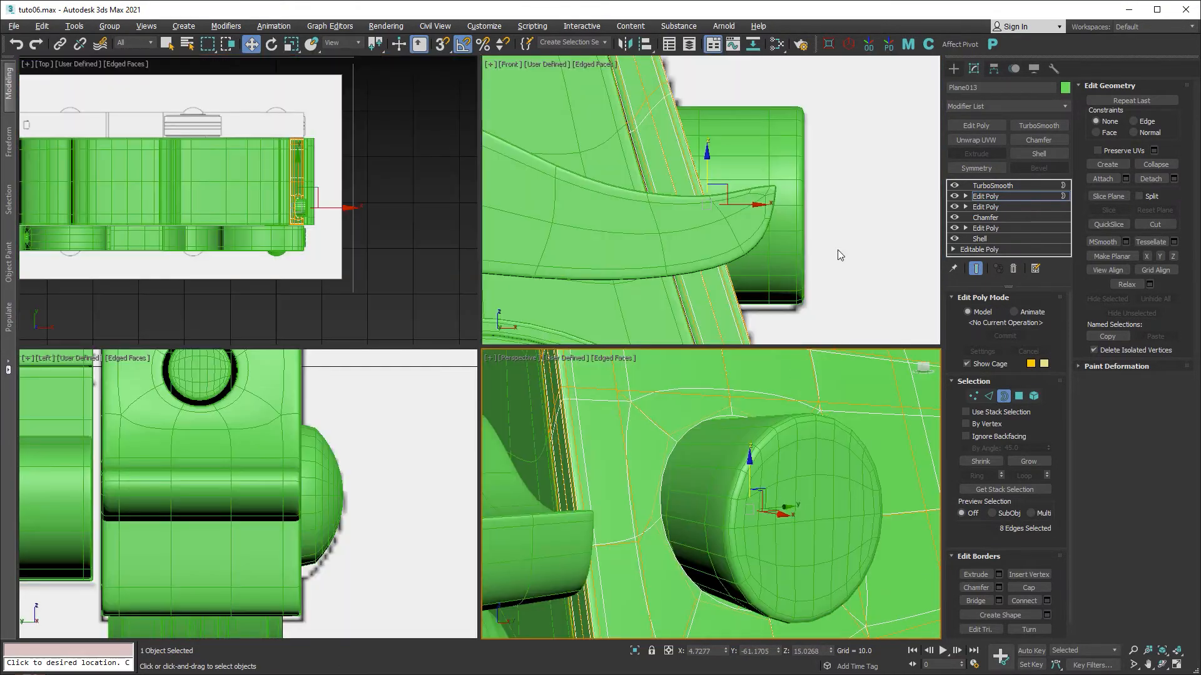
pyautogui.hotkey('alt', 'w')
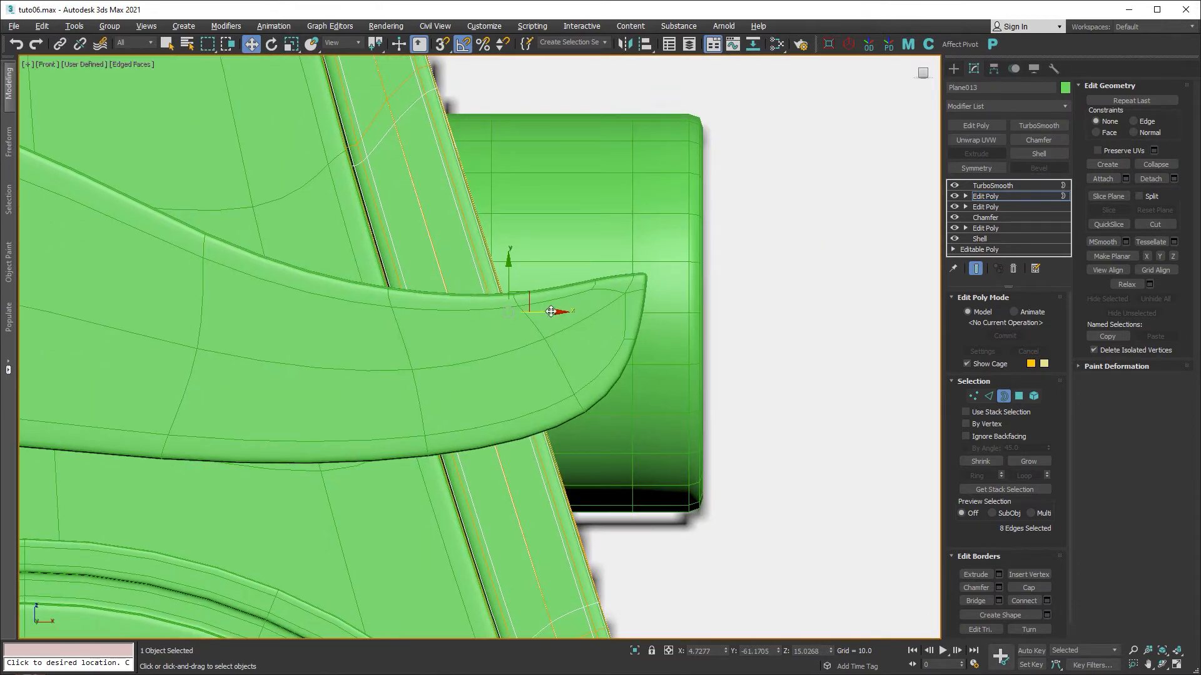
pyautogui.moveTo(551, 312); pyautogui.dragTo(549, 312)
pyautogui.hotkey('alt', 'w')
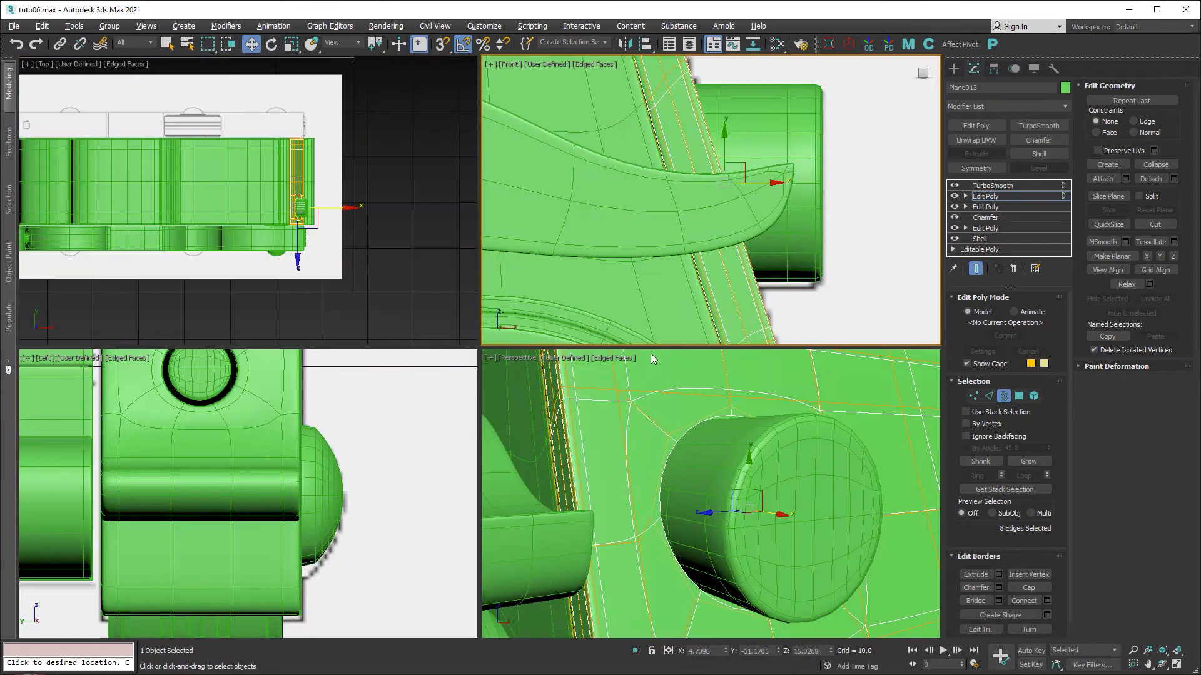
pyautogui.hotkey('alt', 'w')
pyautogui.keyDown('alt'); pyautogui.moveTo(661, 372); pyautogui.dragTo(676, 382, button='middle'); pyautogui.keyUp('alt')
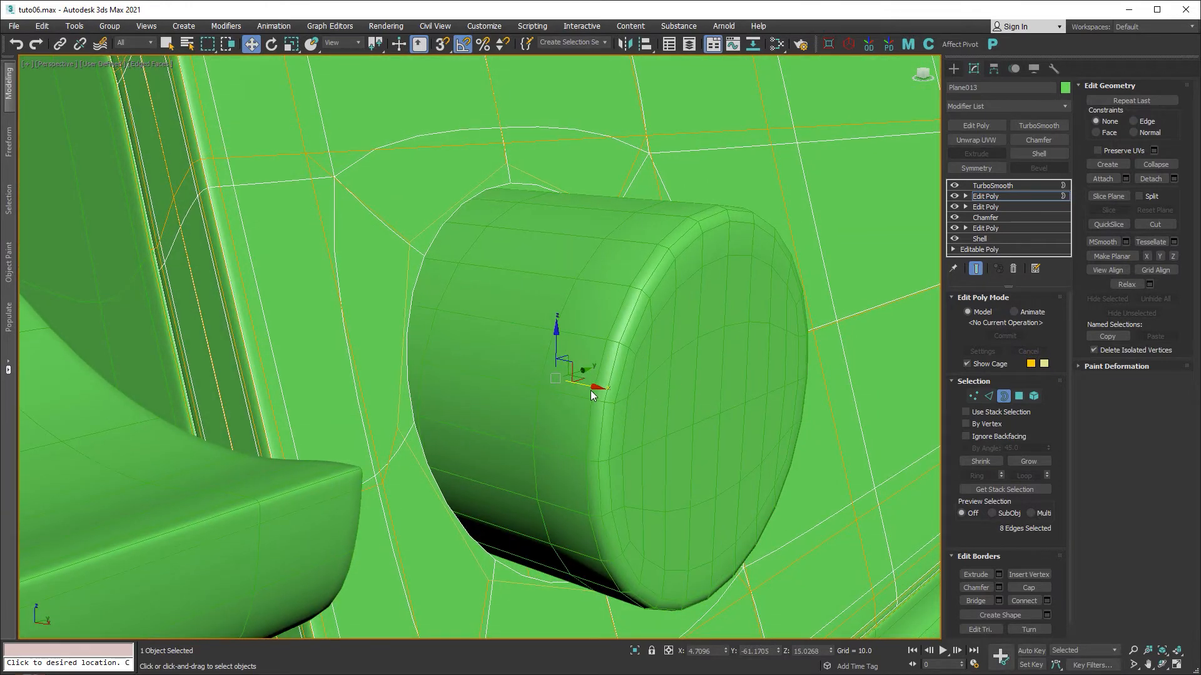
pyautogui.click(340, 43)
pyautogui.click(333, 84)
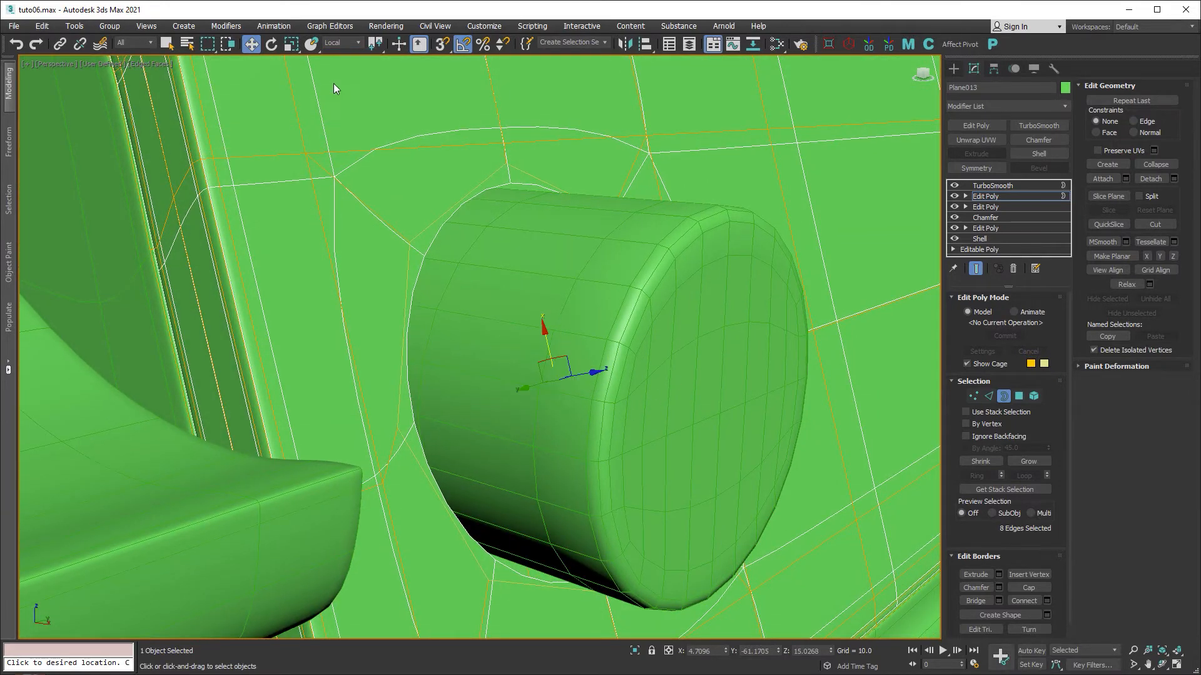
pyautogui.moveTo(623, 411)
pyautogui.keyDown('alt'); pyautogui.mouseDown(button='middle')
pyautogui.moveTo(648, 404)
pyautogui.moveTo(647, 419)
pyautogui.moveTo(632, 423)
pyautogui.mouseUp(button='middle'); pyautogui.keyUp('alt')
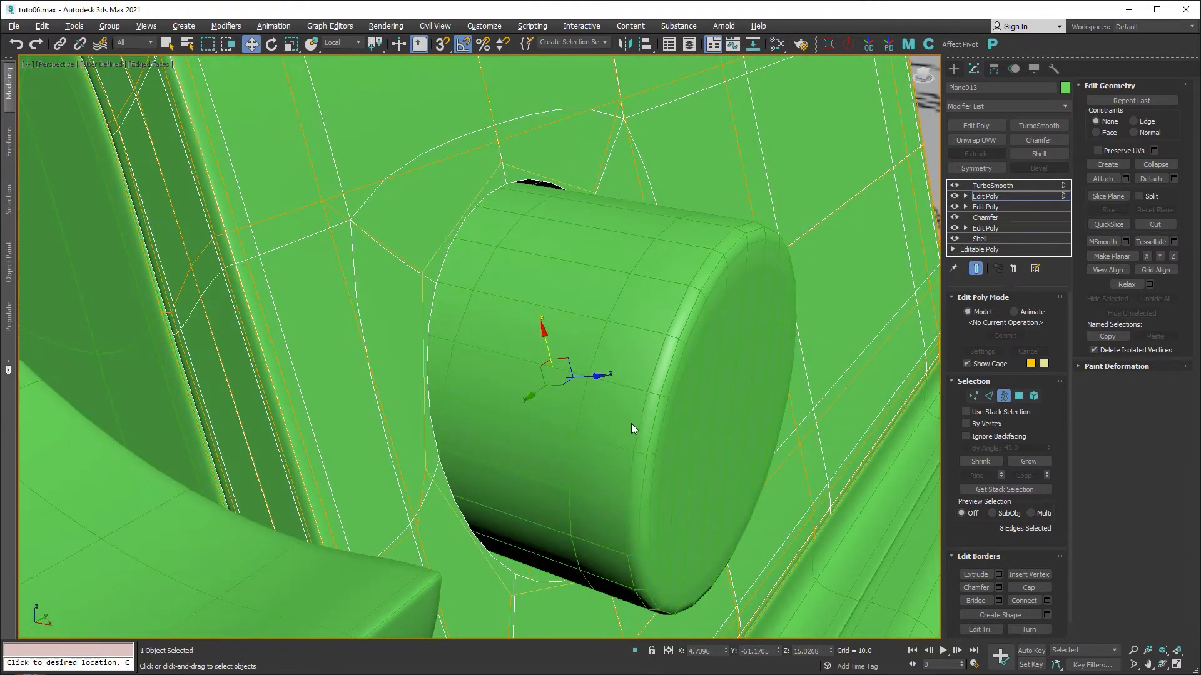
# With see-through mode on, slide the border left around the cylinder in View coordinates.
pyautogui.hotkey('alt', 'x')
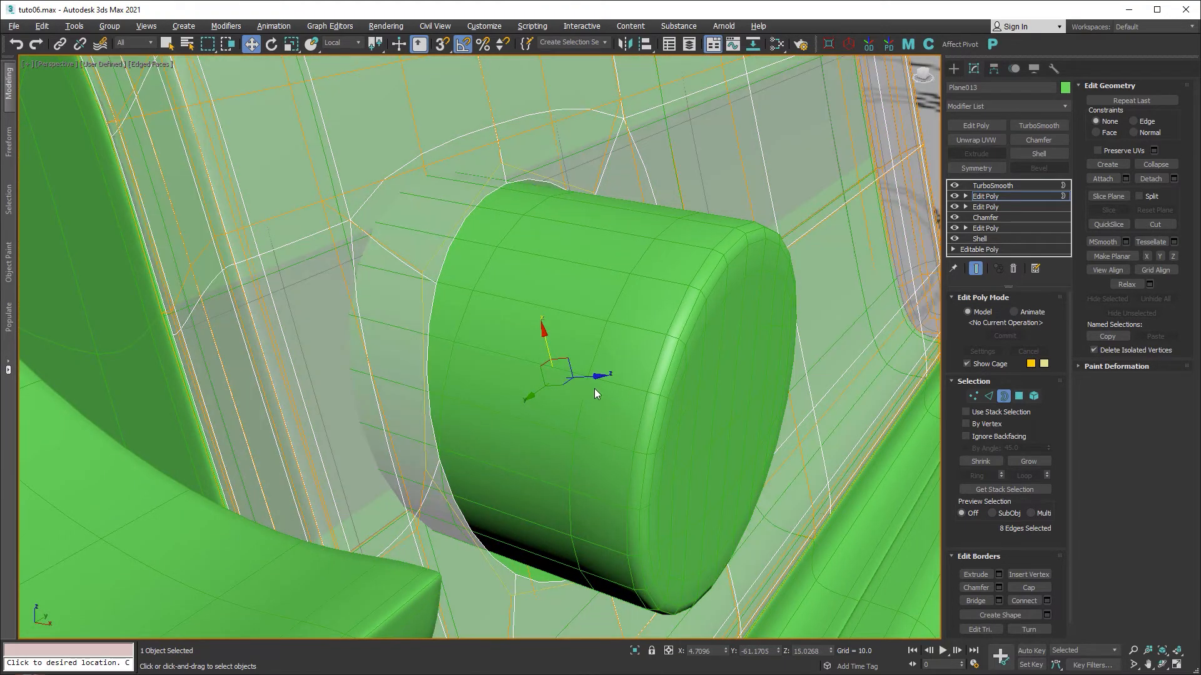
pyautogui.keyDown('alt'); pyautogui.moveTo(621, 399); pyautogui.dragTo(630, 375, button='middle'); pyautogui.keyUp('alt')
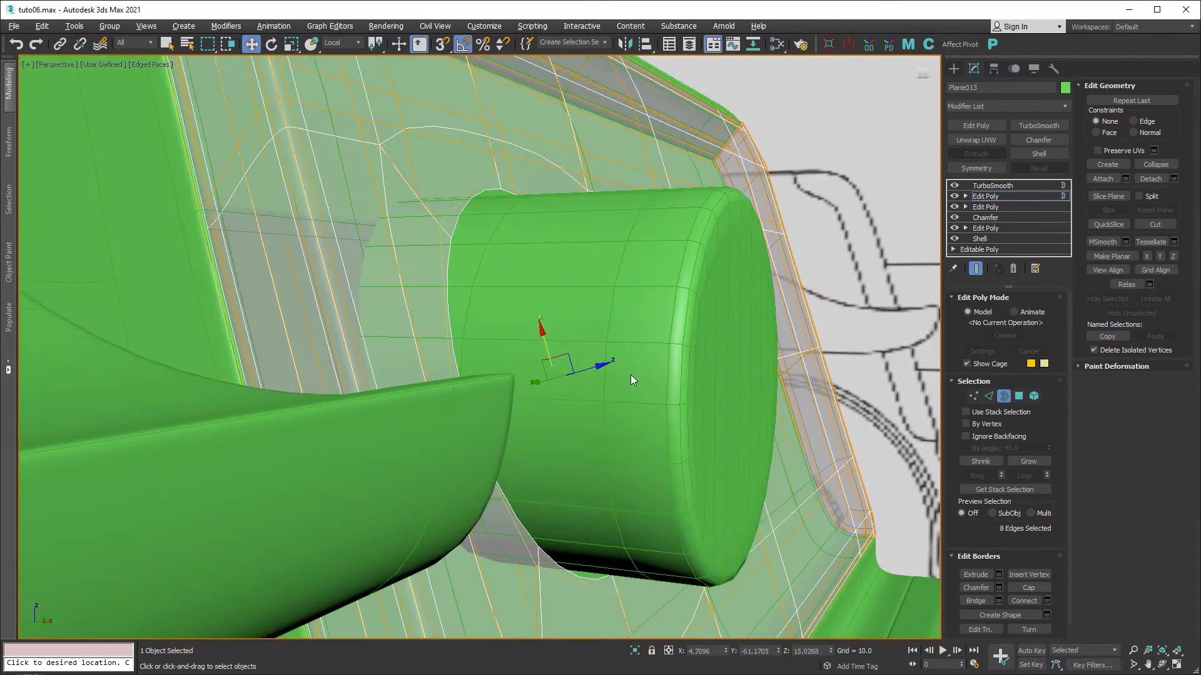
pyautogui.click(336, 44)
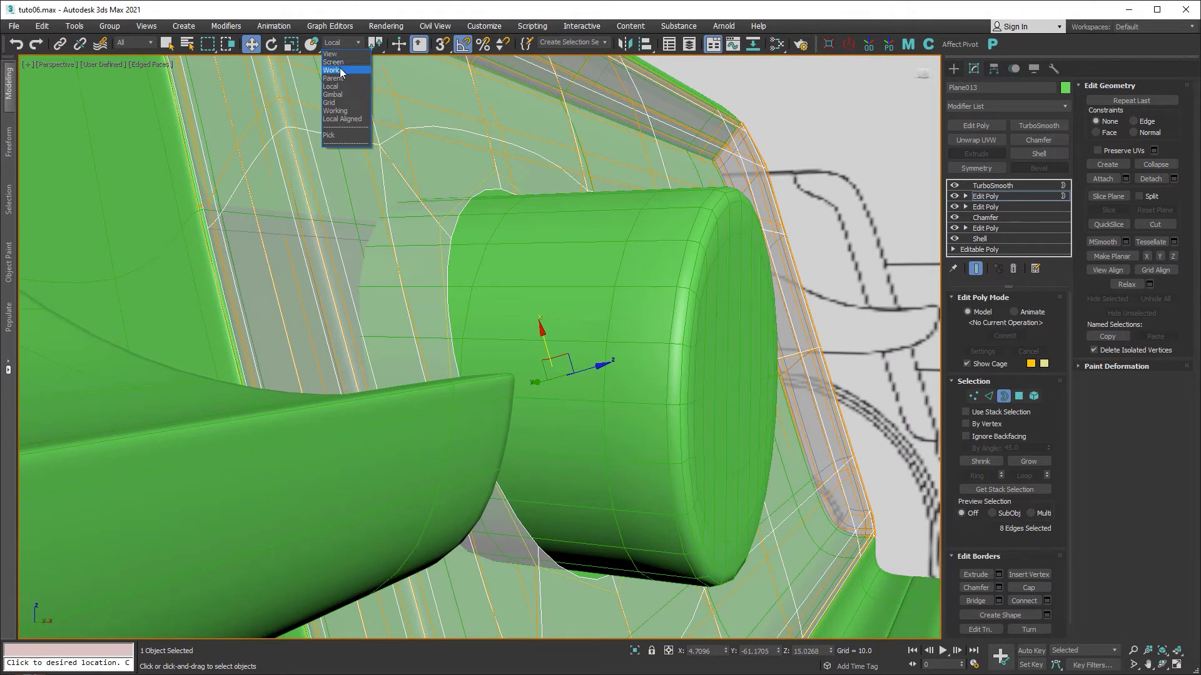
pyautogui.click(339, 54)
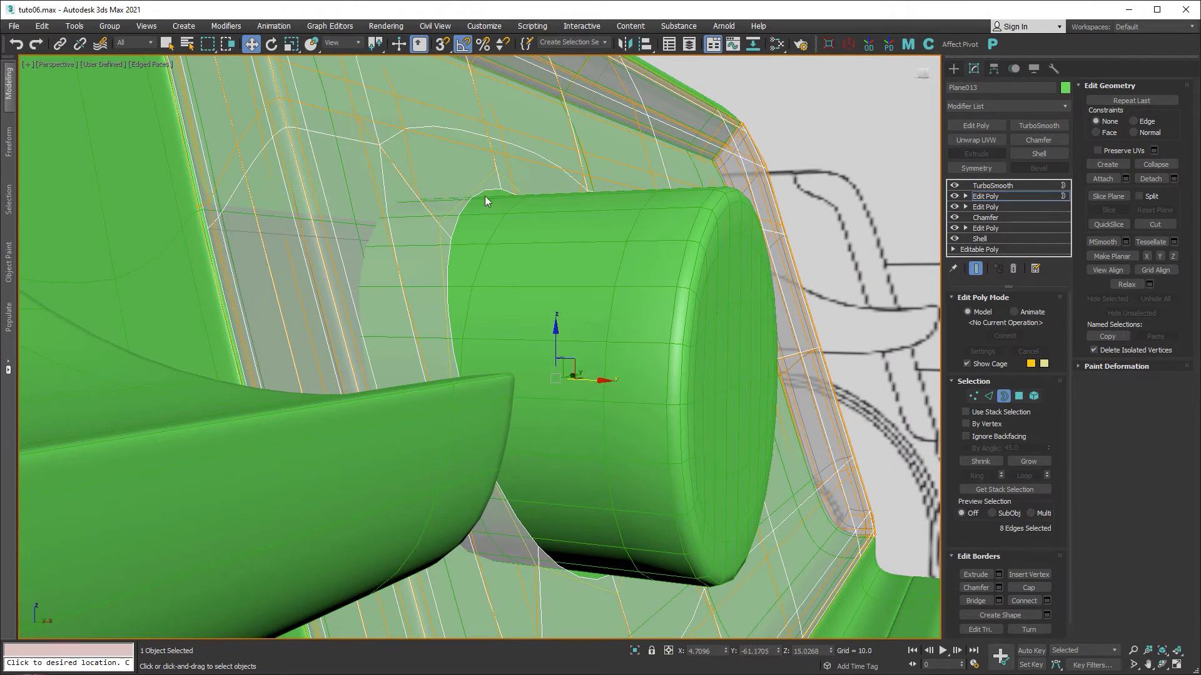
pyautogui.moveTo(599, 381); pyautogui.dragTo(513, 371)
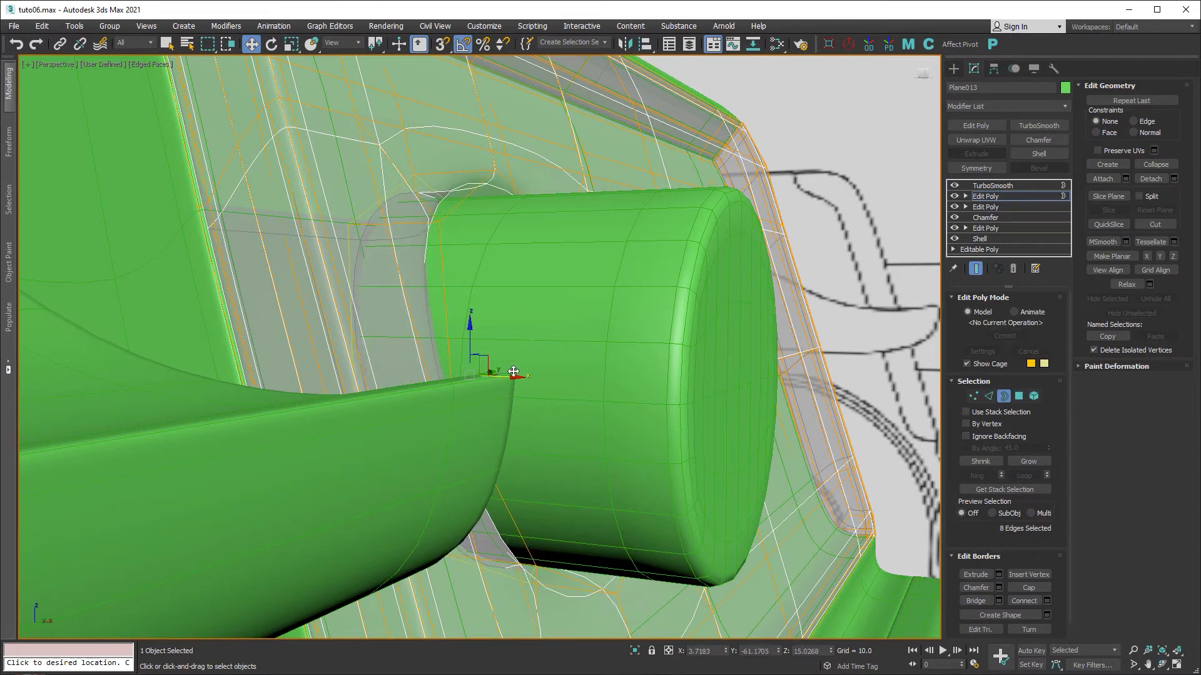
pyautogui.keyDown('alt'); pyautogui.moveTo(610, 357); pyautogui.dragTo(723, 400, button='middle'); pyautogui.keyUp('alt')
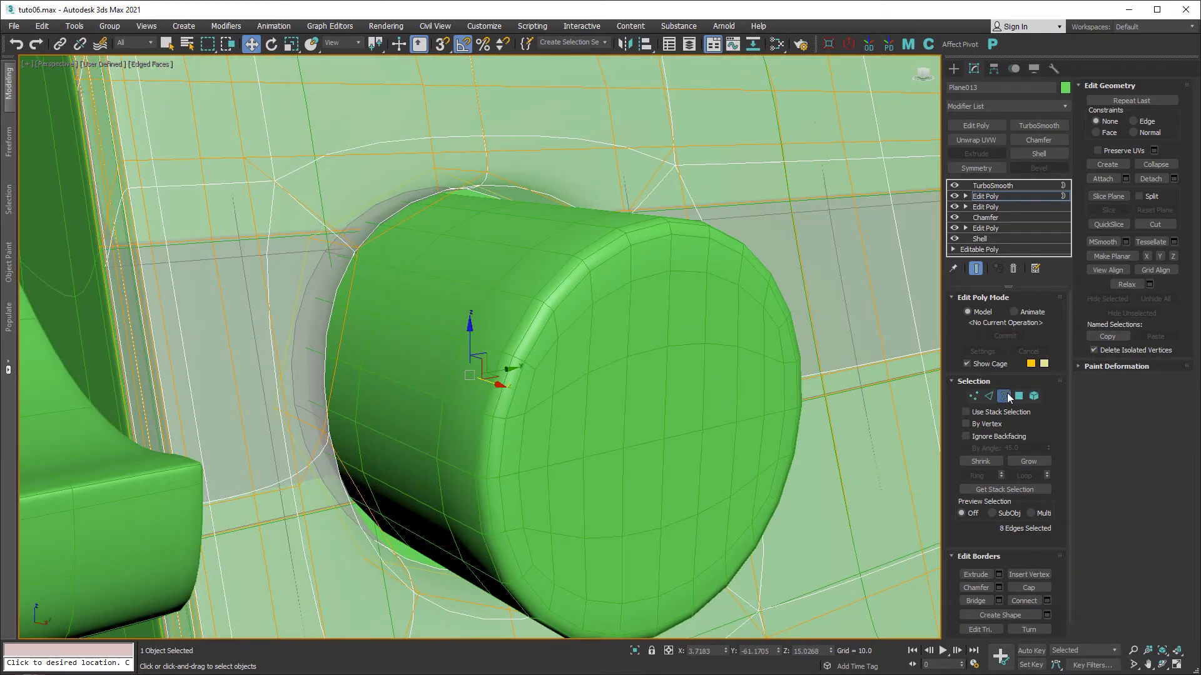
pyautogui.hotkey('alt', 'x')
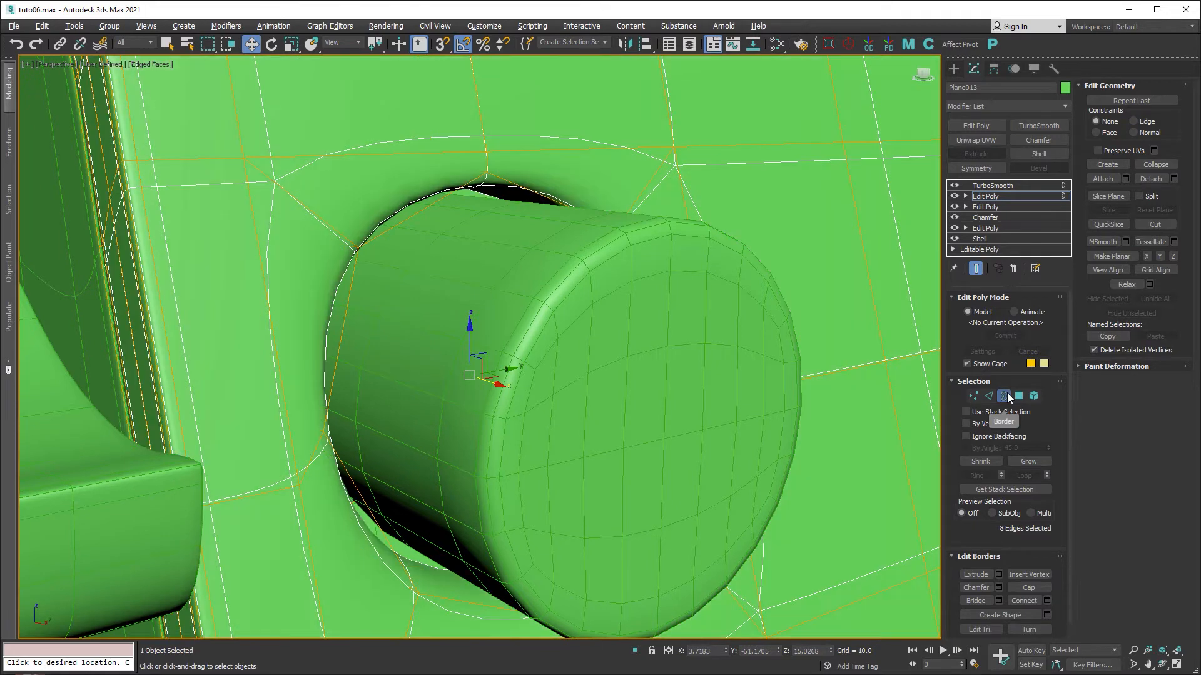
# Turn off end result and cage, then select the 8-edge loop around the hole.
pyautogui.click(975, 268)
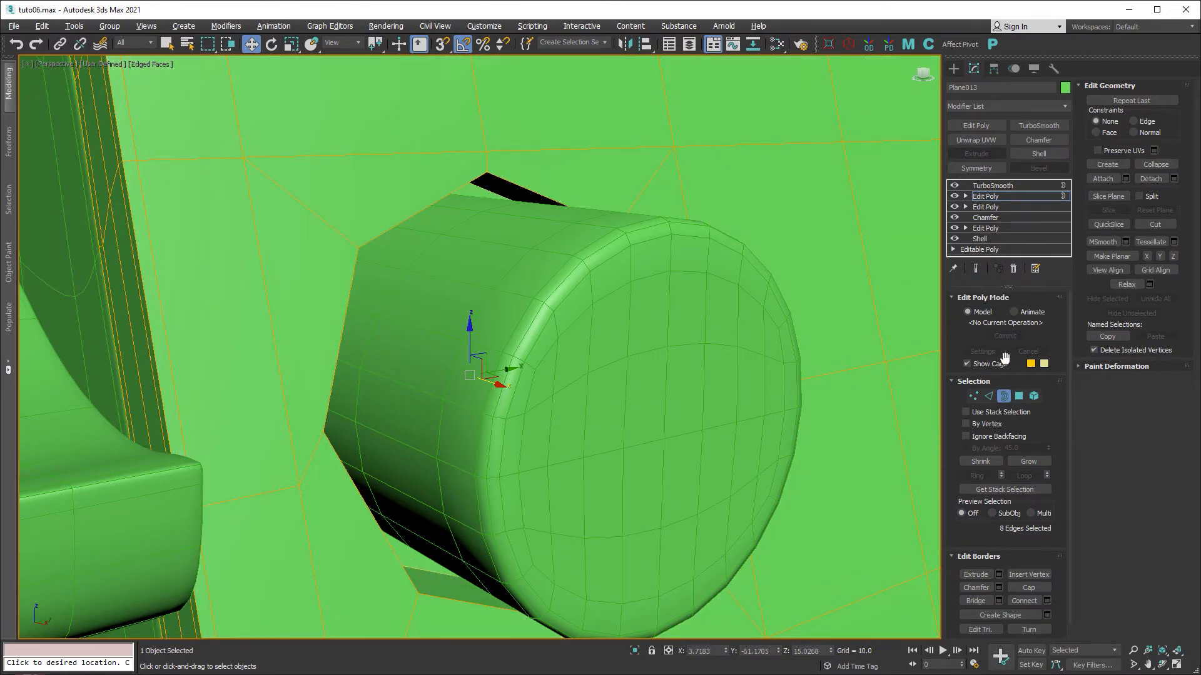
pyautogui.click(984, 397)
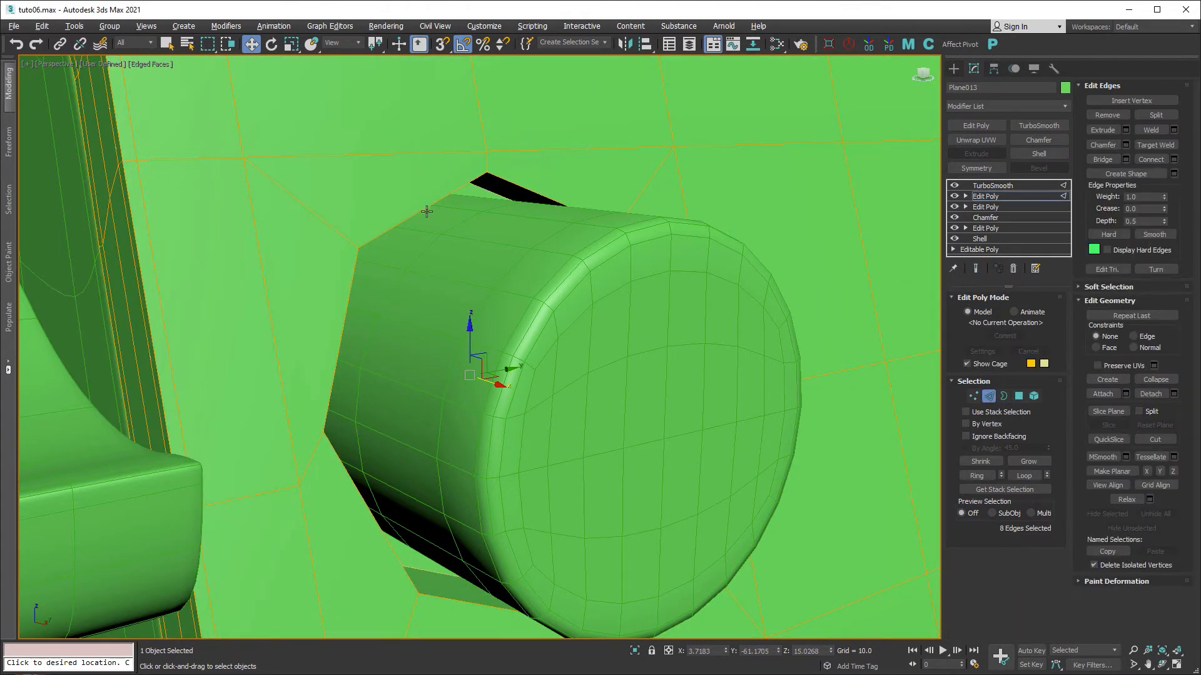
pyautogui.click(967, 364)
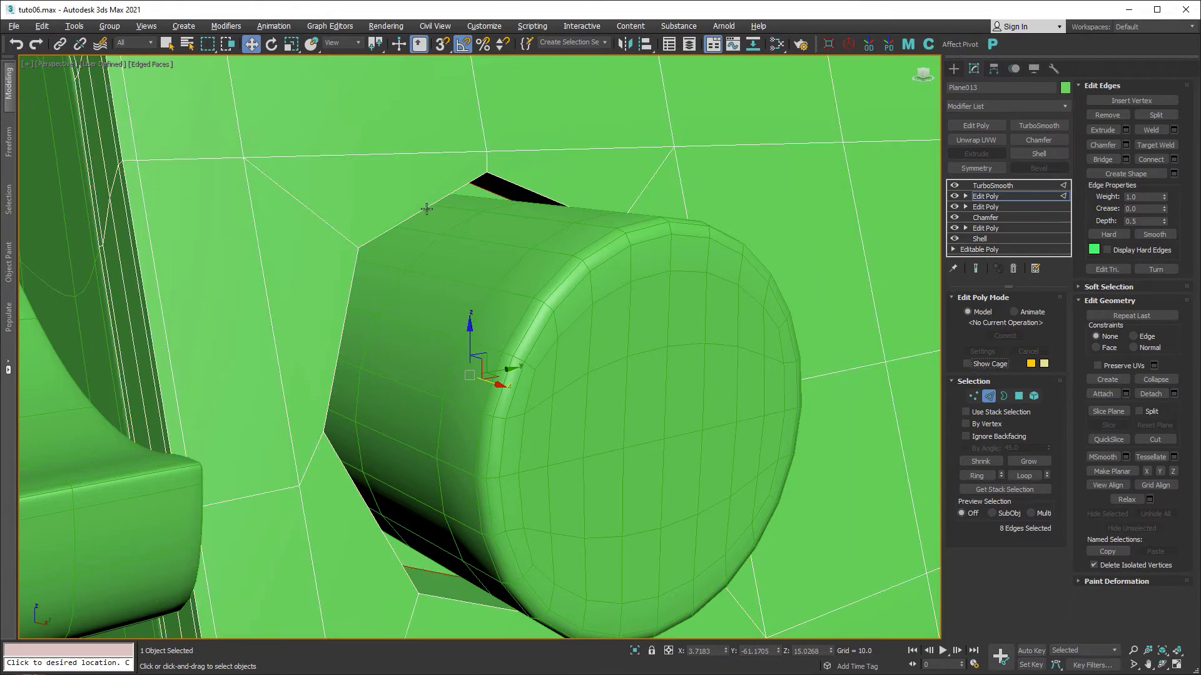
pyautogui.click(426, 209)
pyautogui.keyDown('alt'); pyautogui.moveTo(524, 262); pyautogui.dragTo(477, 247, button='middle'); pyautogui.keyUp('alt')
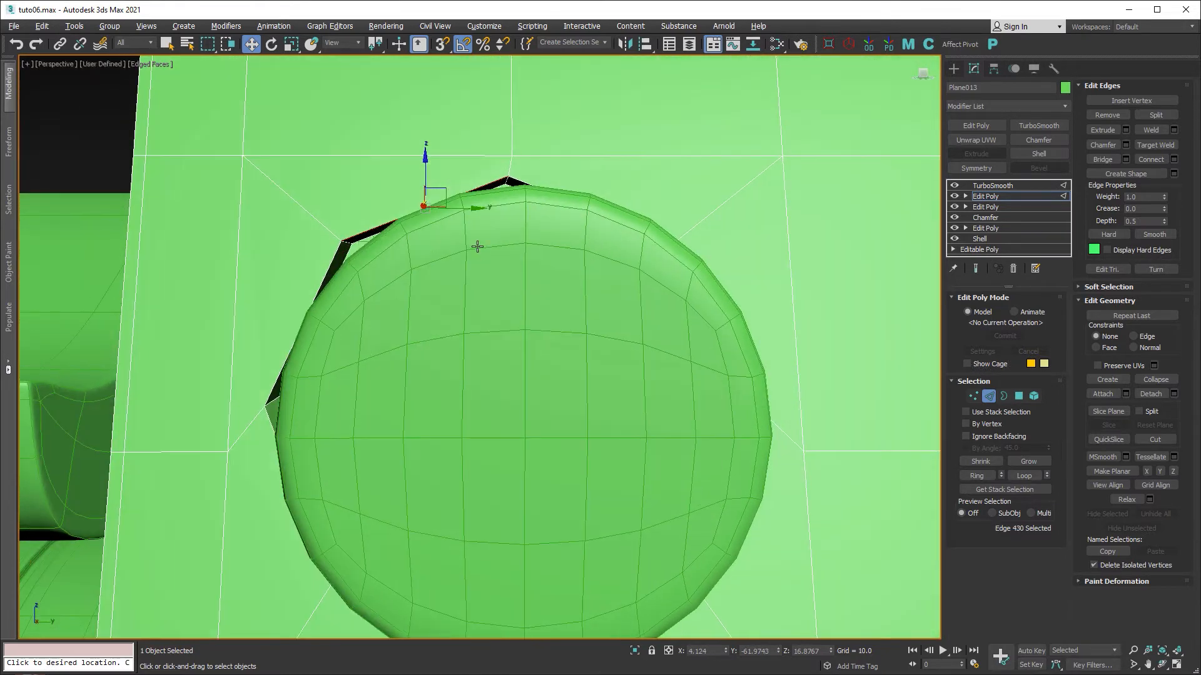
pyautogui.doubleClick(334, 265)
pyautogui.keyDown('alt'); pyautogui.moveTo(365, 327); pyautogui.dragTo(414, 408, button='middle'); pyautogui.keyUp('alt')
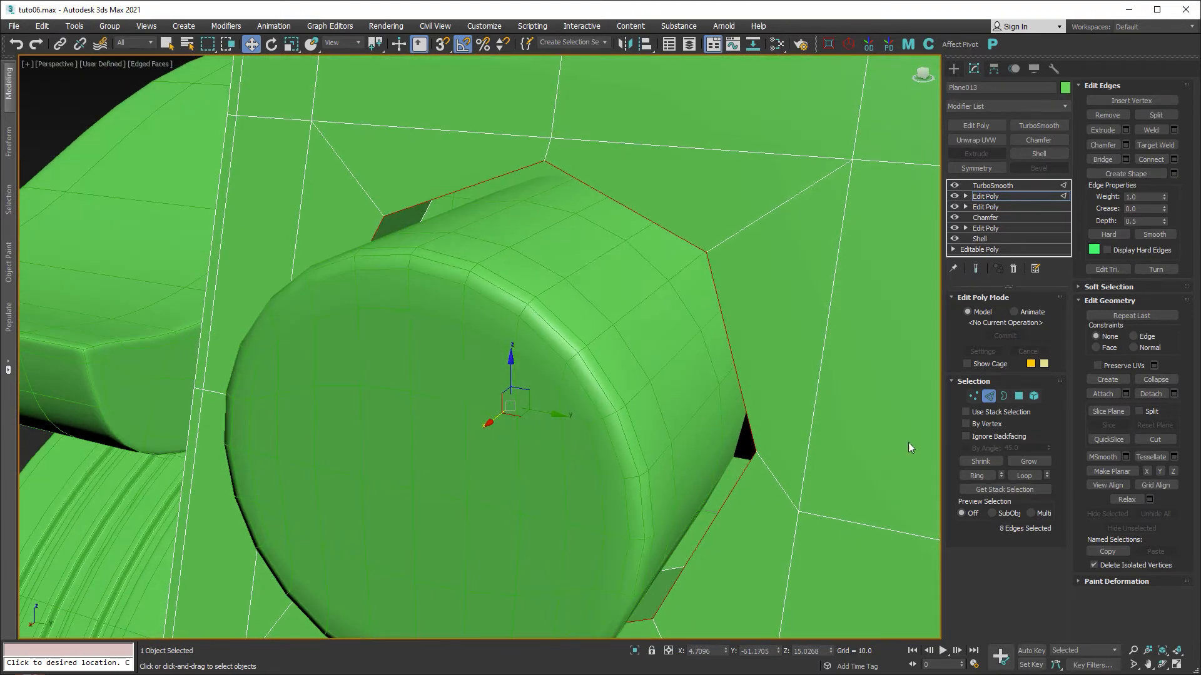
# Chamfer the hole's edge loop by 0.12 and view it through TurboSmooth.
pyautogui.click(990, 396)
pyautogui.click(1037, 140)
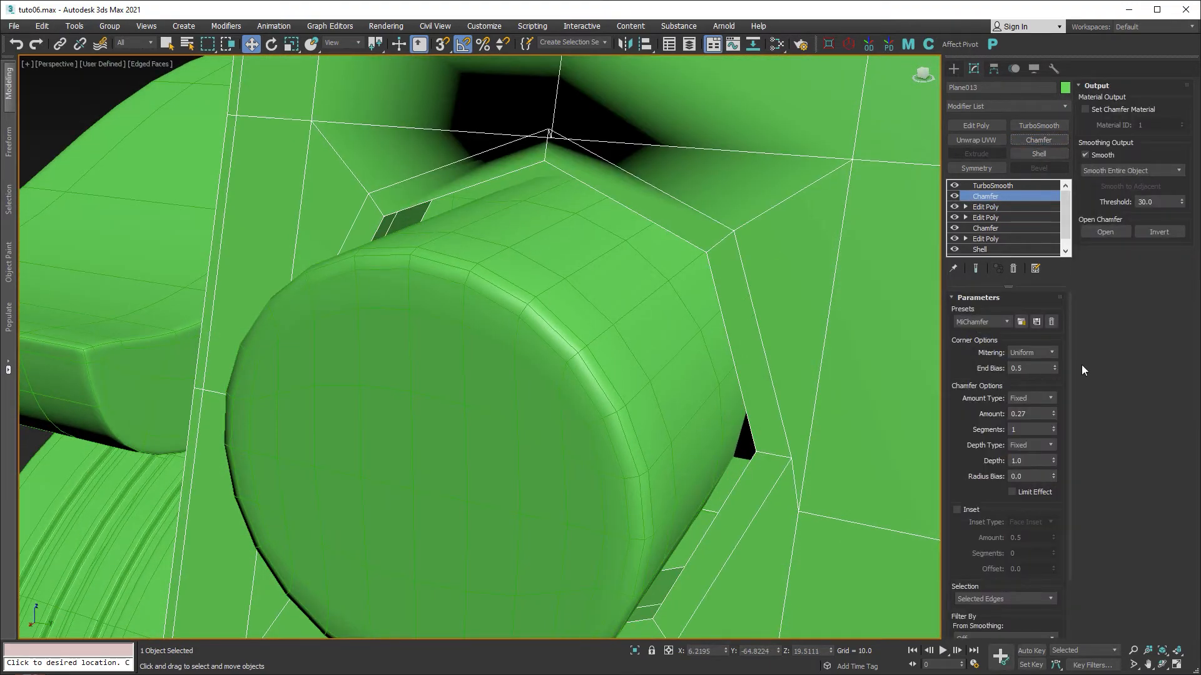
pyautogui.click(1030, 410)
pyautogui.press('Return')
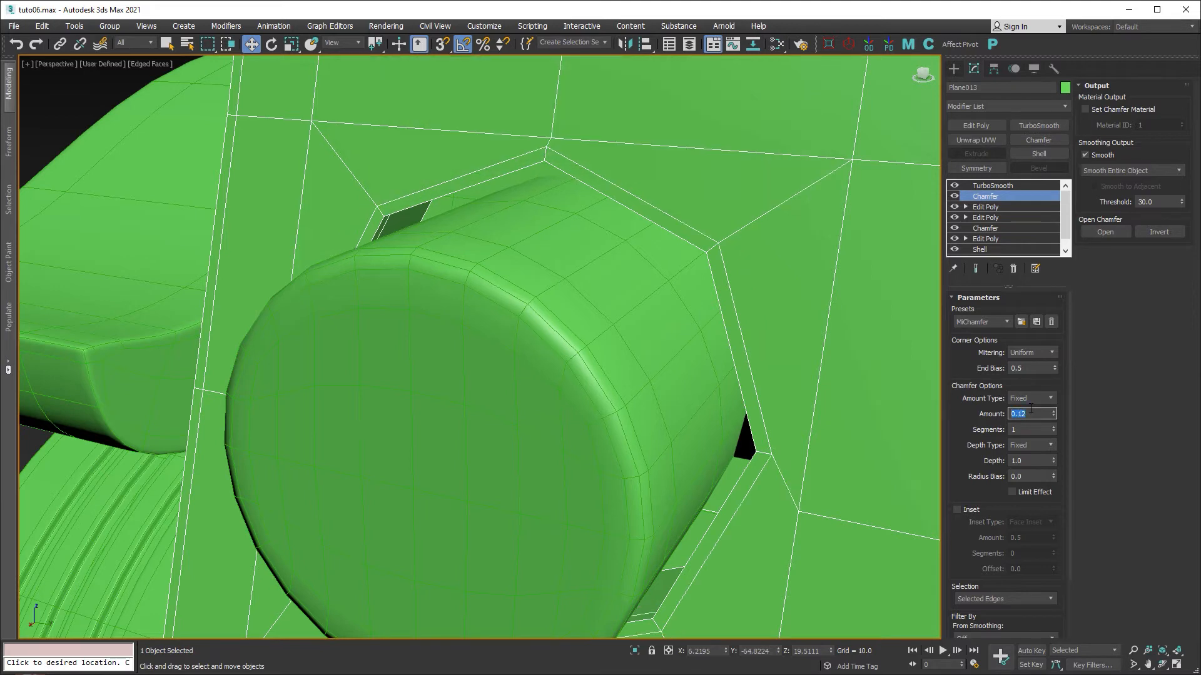
pyautogui.keyDown('alt'); pyautogui.moveTo(775, 332); pyautogui.dragTo(799, 327, button='middle'); pyautogui.keyUp('alt')
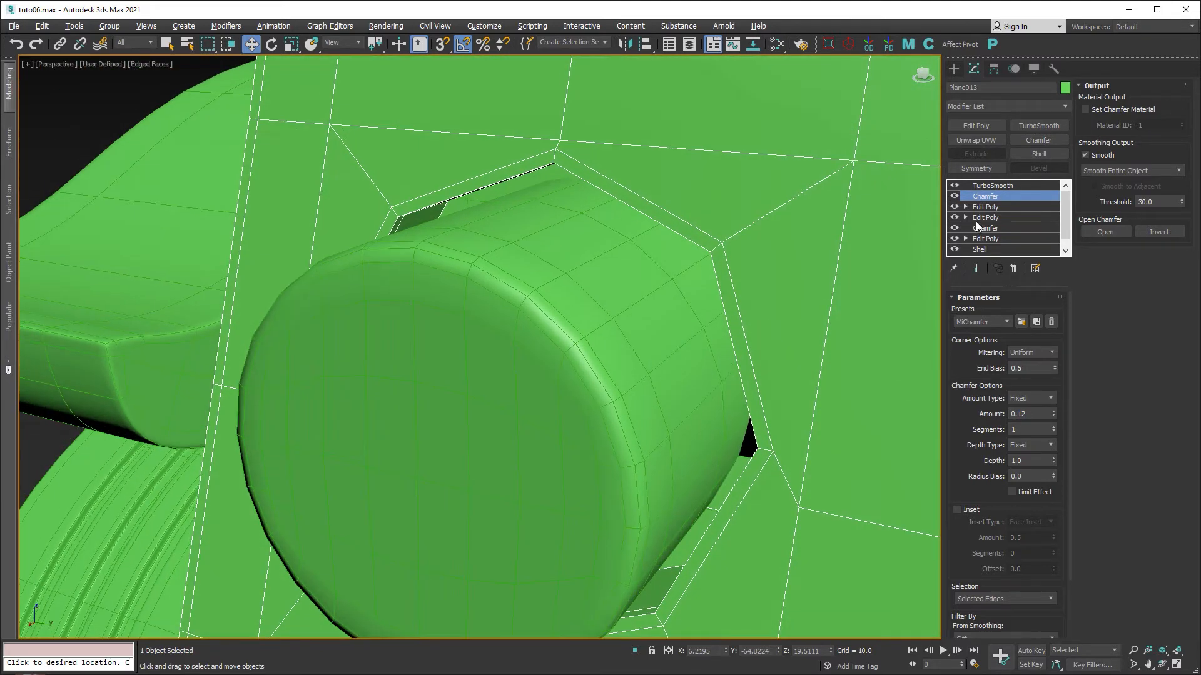
pyautogui.click(981, 187)
pyautogui.moveTo(784, 268); pyautogui.dragTo(673, 267, button='middle')
pyautogui.press('F4')
pyautogui.scroll(-5, 673, 267)
pyautogui.keyDown('alt'); pyautogui.moveTo(678, 326); pyautogui.dragTo(827, 326, button='middle'); pyautogui.keyUp('alt')
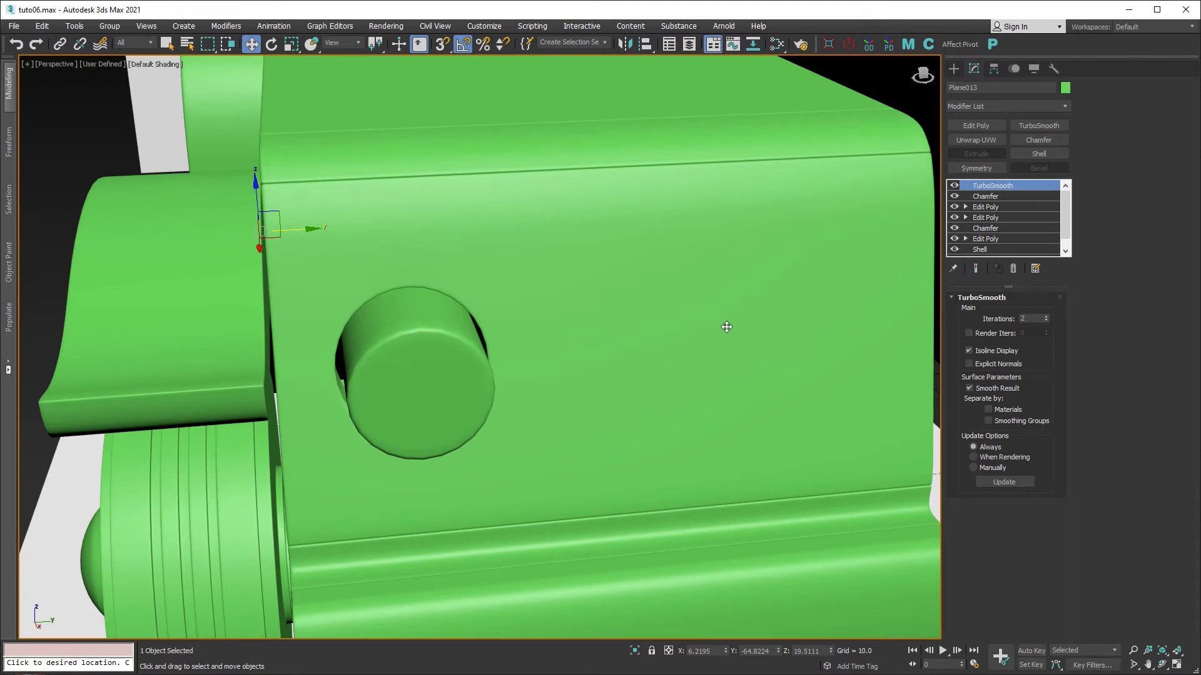
# Disable TurboSmooth and add a new Edit Poly above the Chamfer.
pyautogui.press('F4')
pyautogui.click(953, 186)
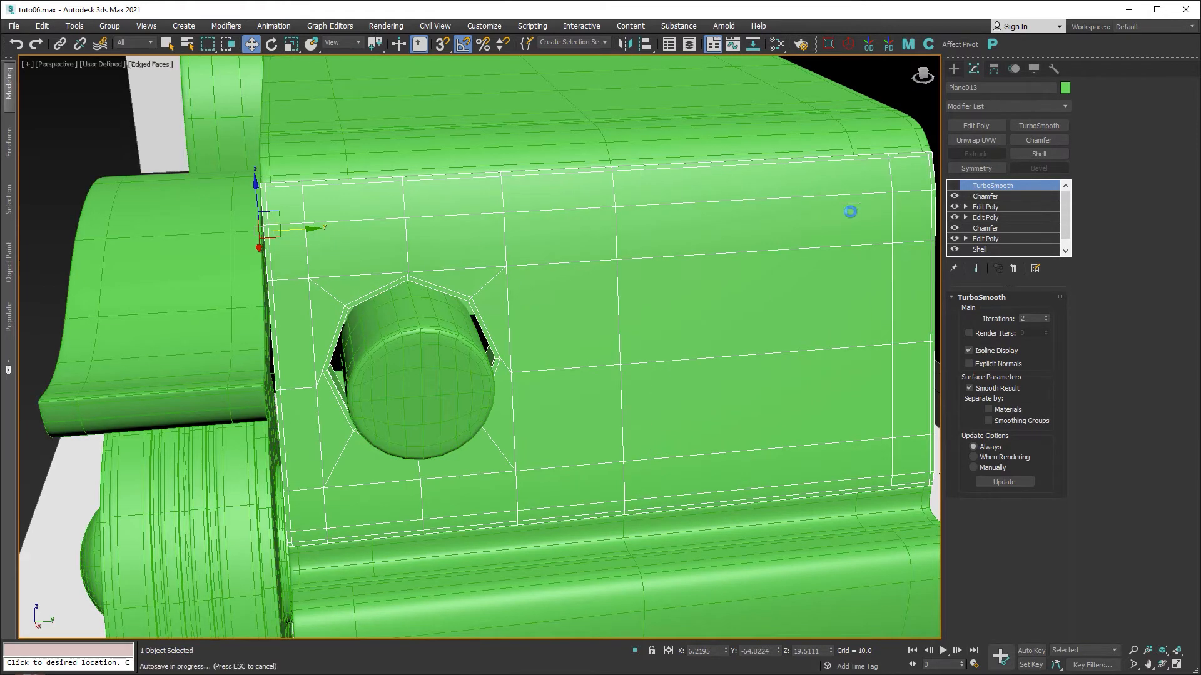
pyautogui.moveTo(851, 210); pyautogui.dragTo(639, 237, button='middle')
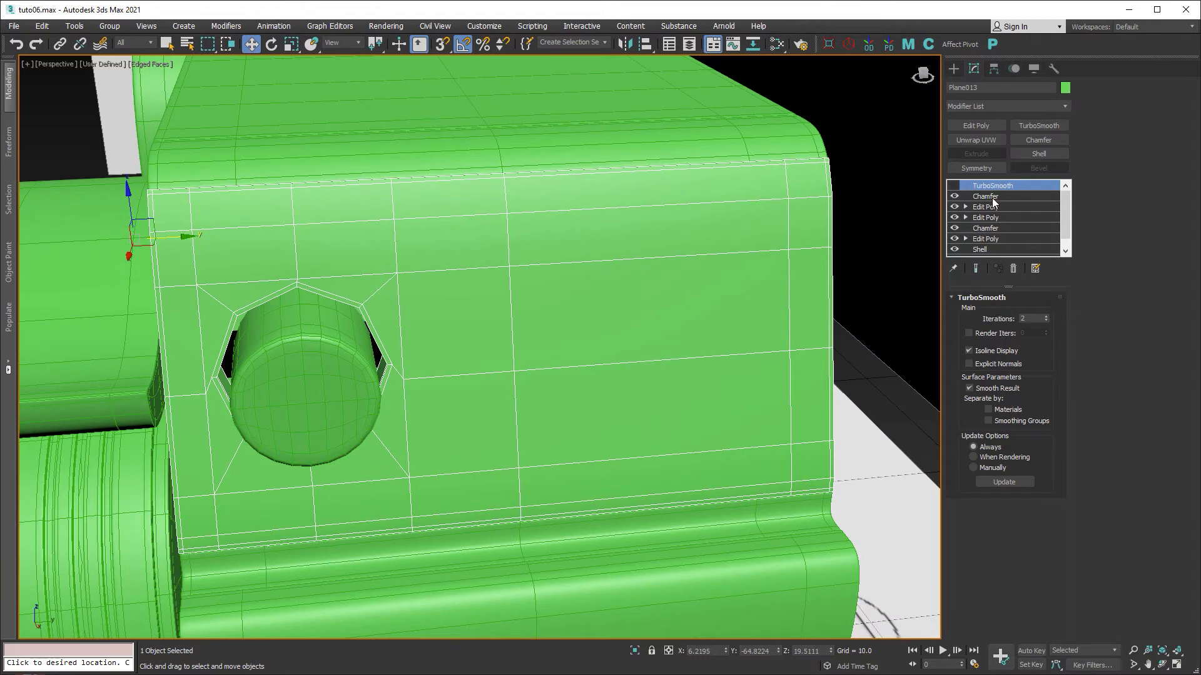
pyautogui.click(988, 197)
pyautogui.click(981, 125)
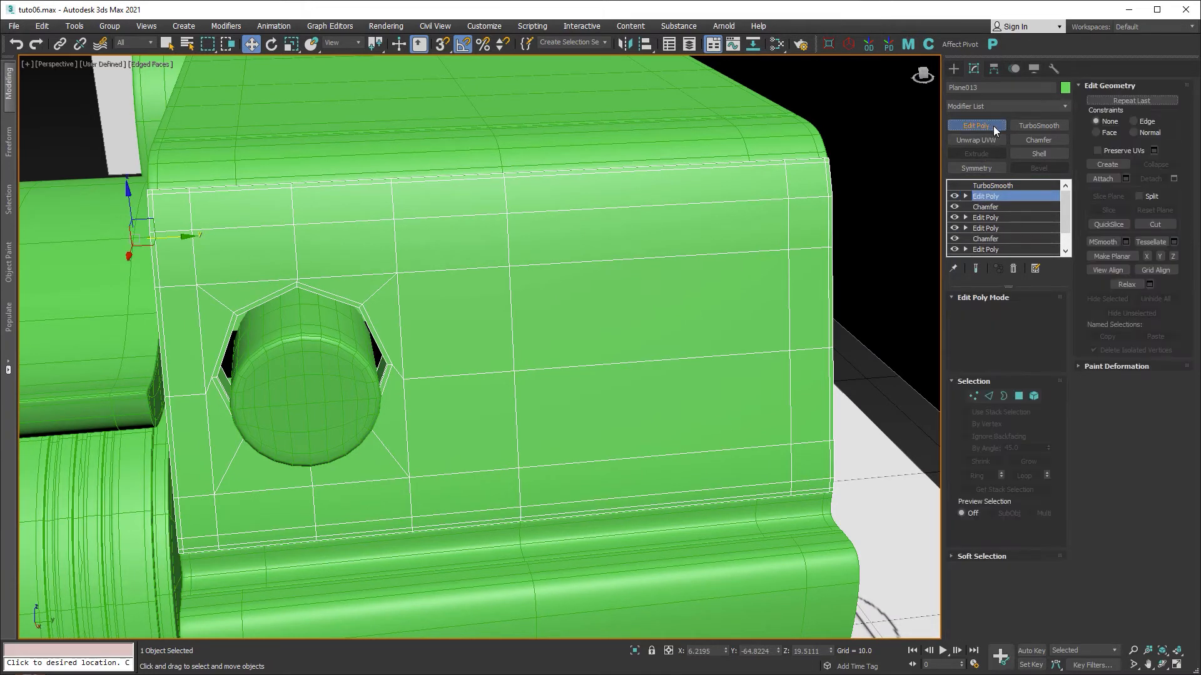
# Delete the 88 polygons right of the hole and add a Symmetry modifier.
pyautogui.click(1019, 396)
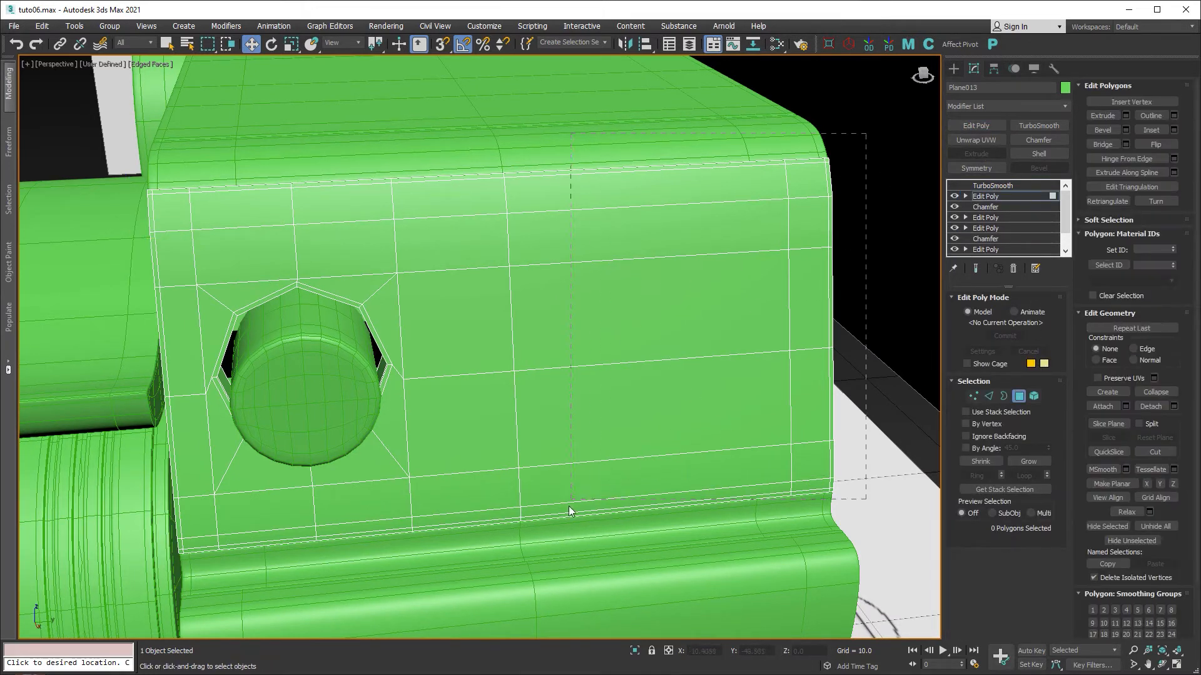
pyautogui.moveTo(569, 506); pyautogui.dragTo(562, 544)
pyautogui.moveTo(662, 384)
pyautogui.keyDown('alt'); pyautogui.mouseDown(button='middle')
pyautogui.moveTo(609, 536)
pyautogui.moveTo(617, 384)
pyautogui.moveTo(696, 370)
pyautogui.moveTo(670, 374)
pyautogui.mouseUp(button='middle'); pyautogui.keyUp('alt')
pyautogui.press('Delete')
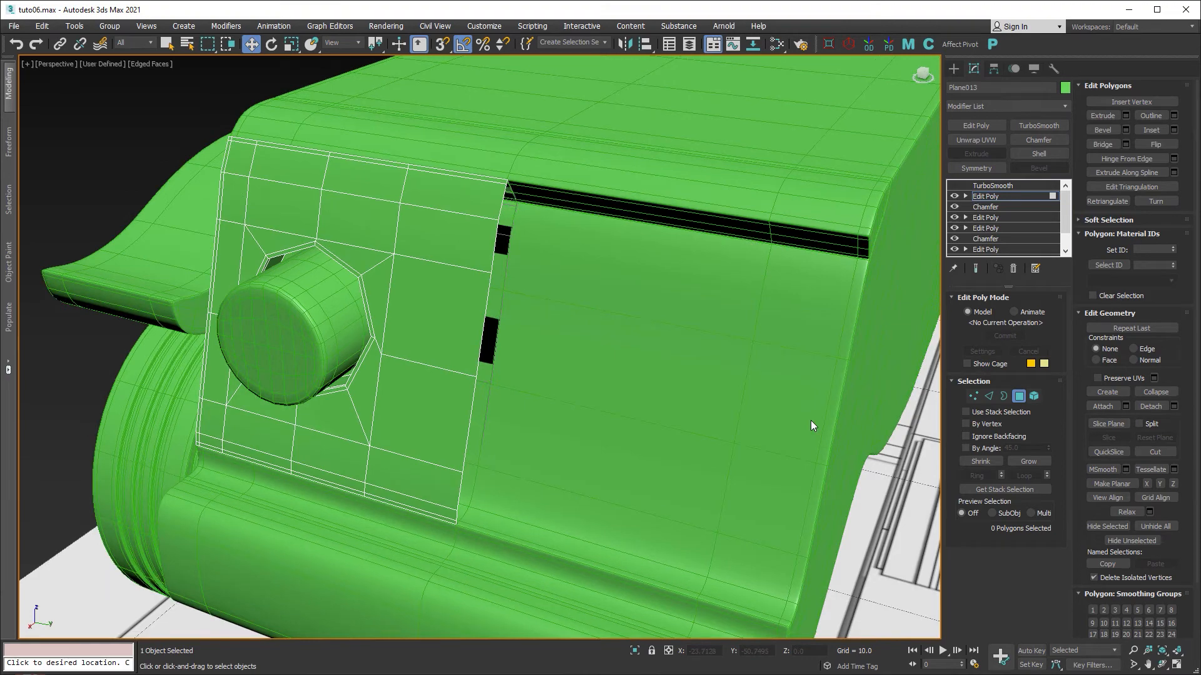
pyautogui.scroll(-10, 811, 420)
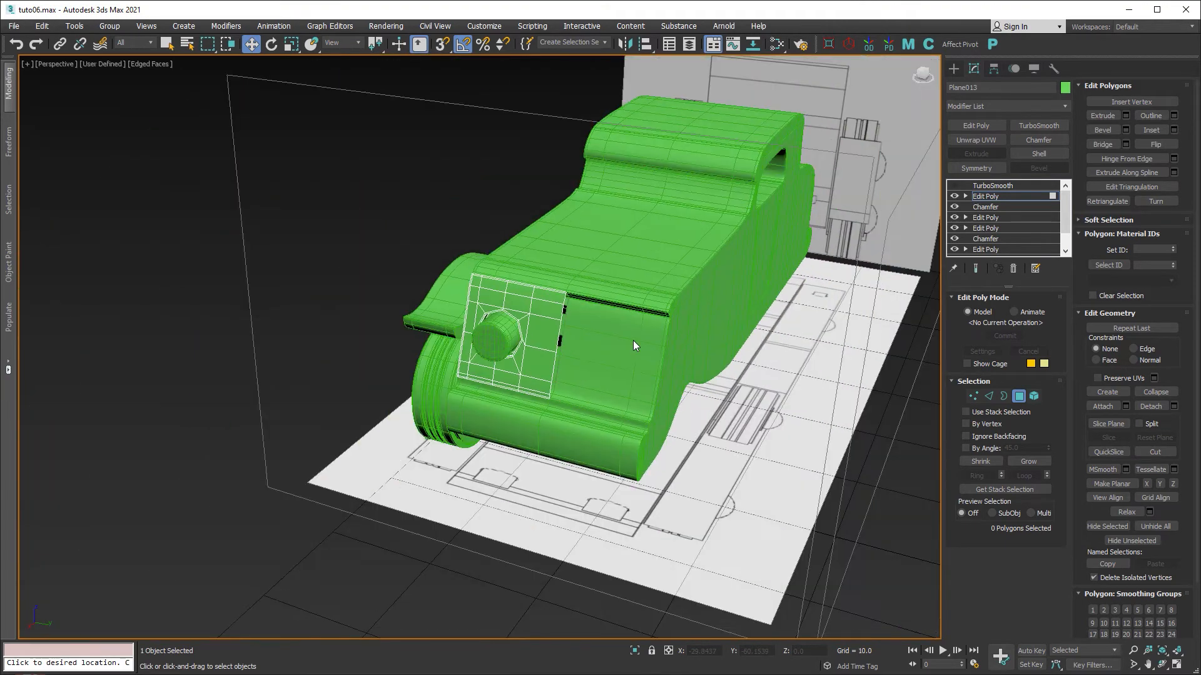
pyautogui.scroll(-2, 633, 341)
pyautogui.moveTo(636, 341); pyautogui.dragTo(698, 399, button='middle')
pyautogui.scroll(5, 419, 385)
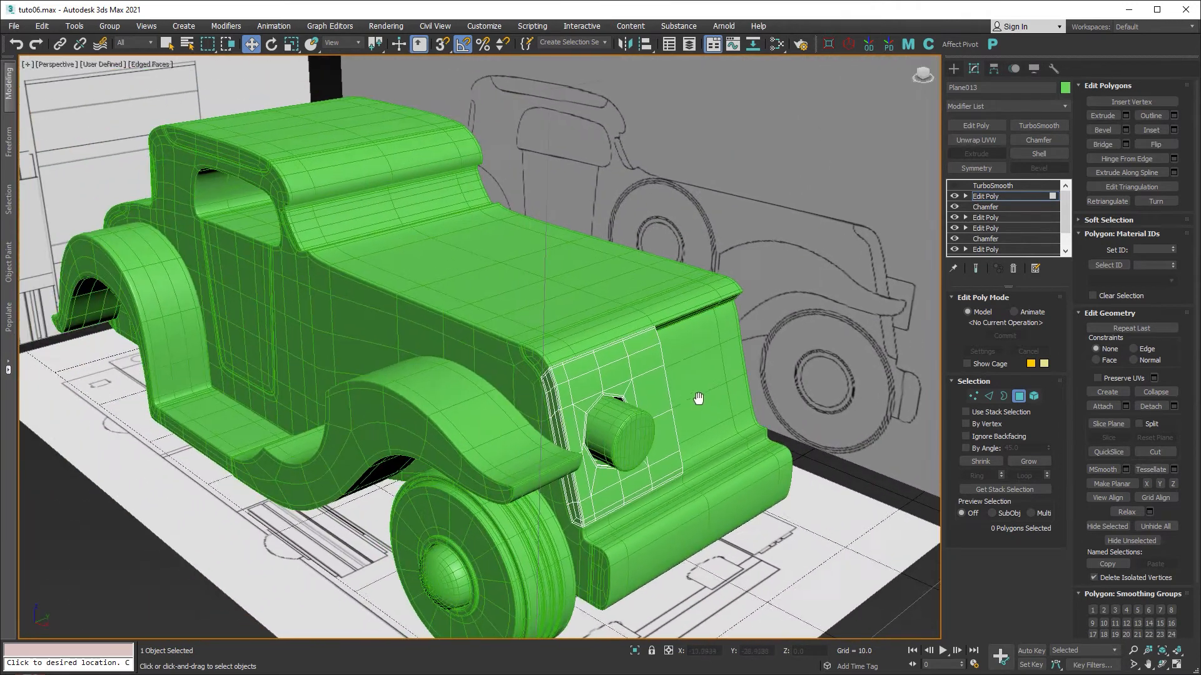
pyautogui.click(1018, 397)
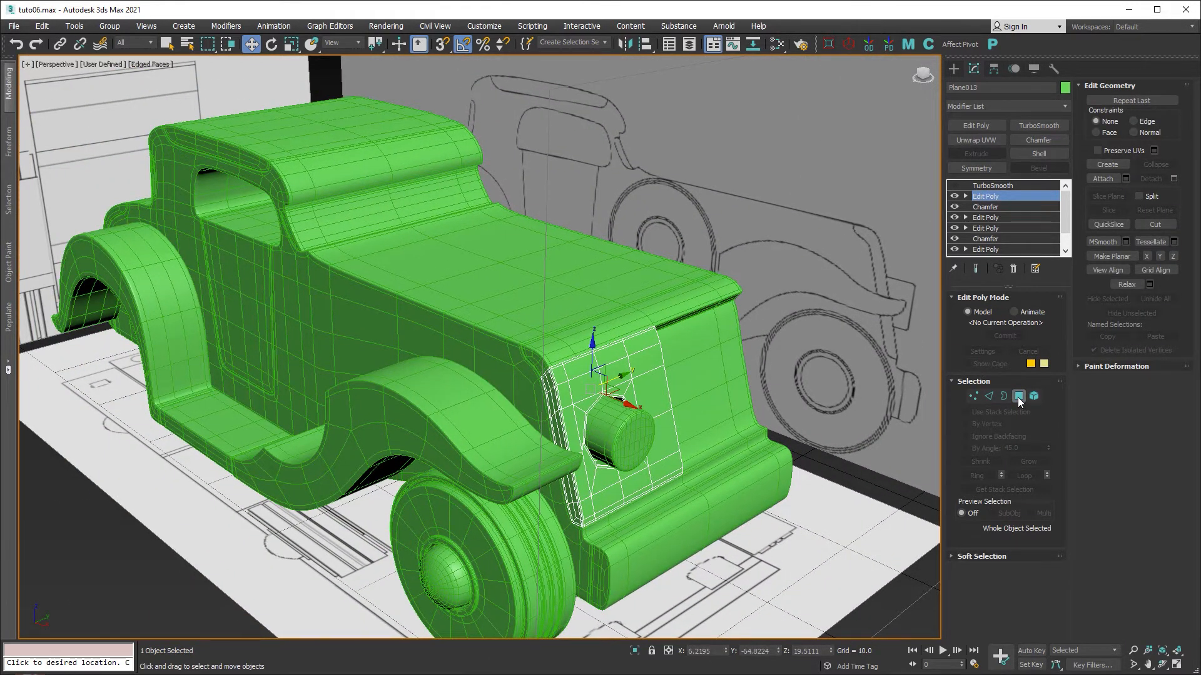
pyautogui.click(989, 169)
# Set the Symmetry mirror axis to Z.
pyautogui.keyDown('alt'); pyautogui.moveTo(810, 371); pyautogui.dragTo(762, 380, button='middle'); pyautogui.keyUp('alt')
pyautogui.scroll(2, 762, 380)
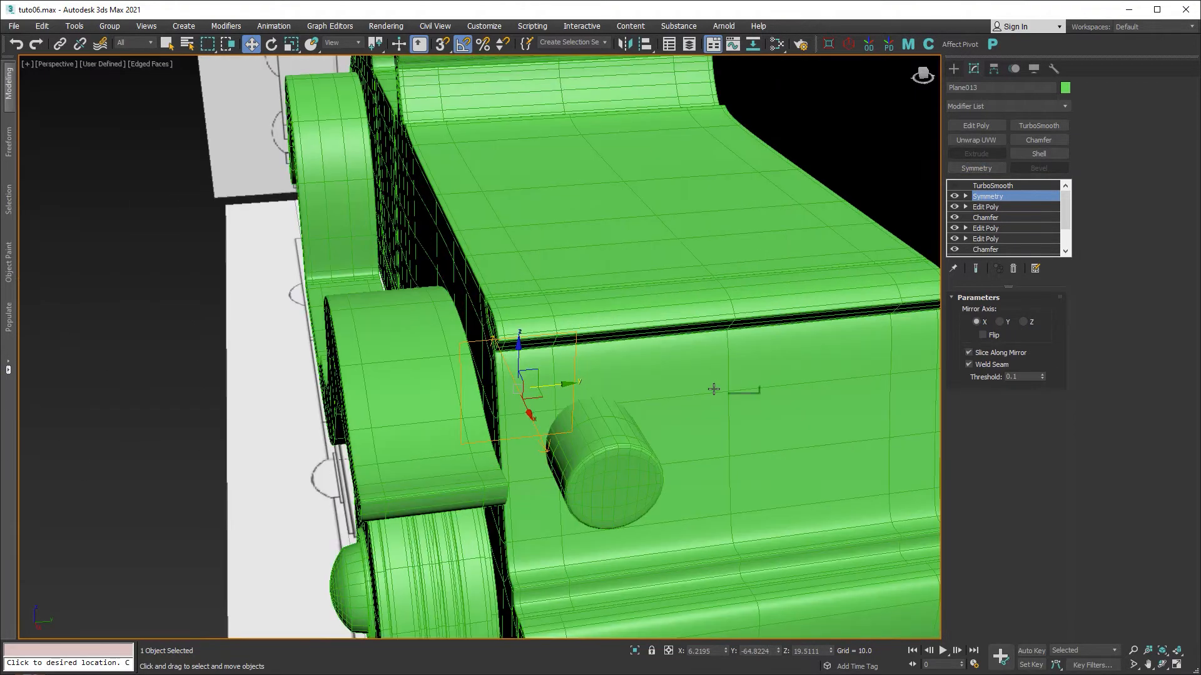
pyautogui.scroll(2, 713, 386)
pyautogui.click(1000, 322)
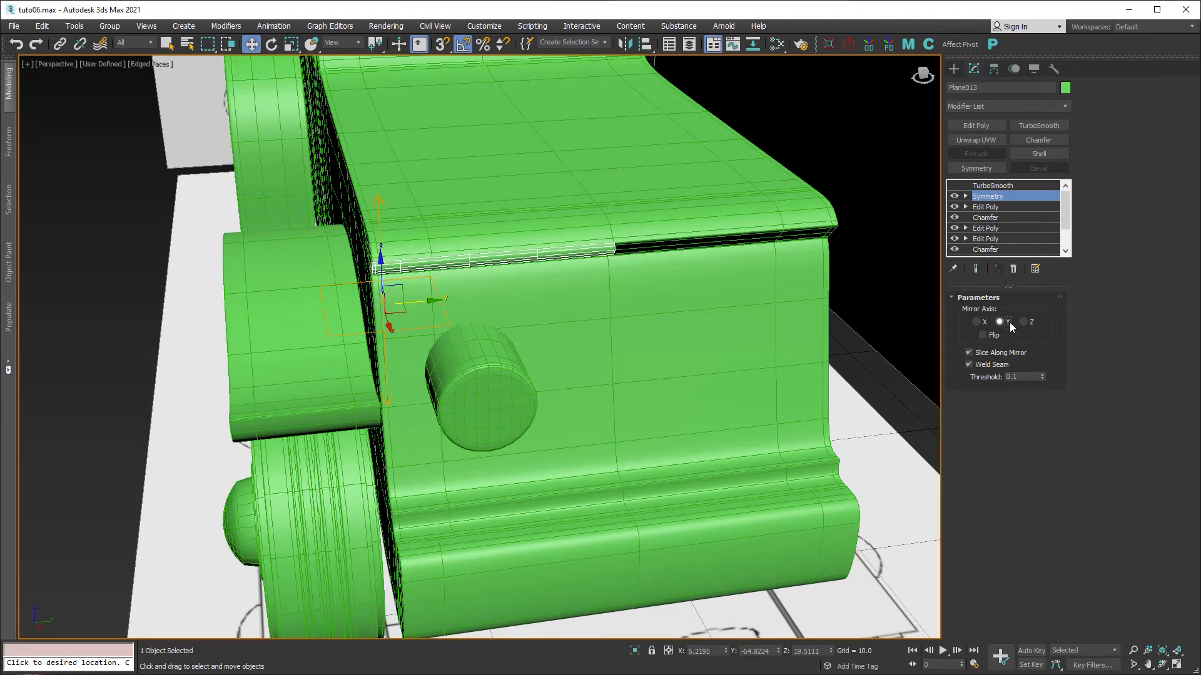
pyautogui.click(1023, 322)
pyautogui.keyDown('alt'); pyautogui.moveTo(661, 346); pyautogui.dragTo(678, 369, button='middle'); pyautogui.keyUp('alt')
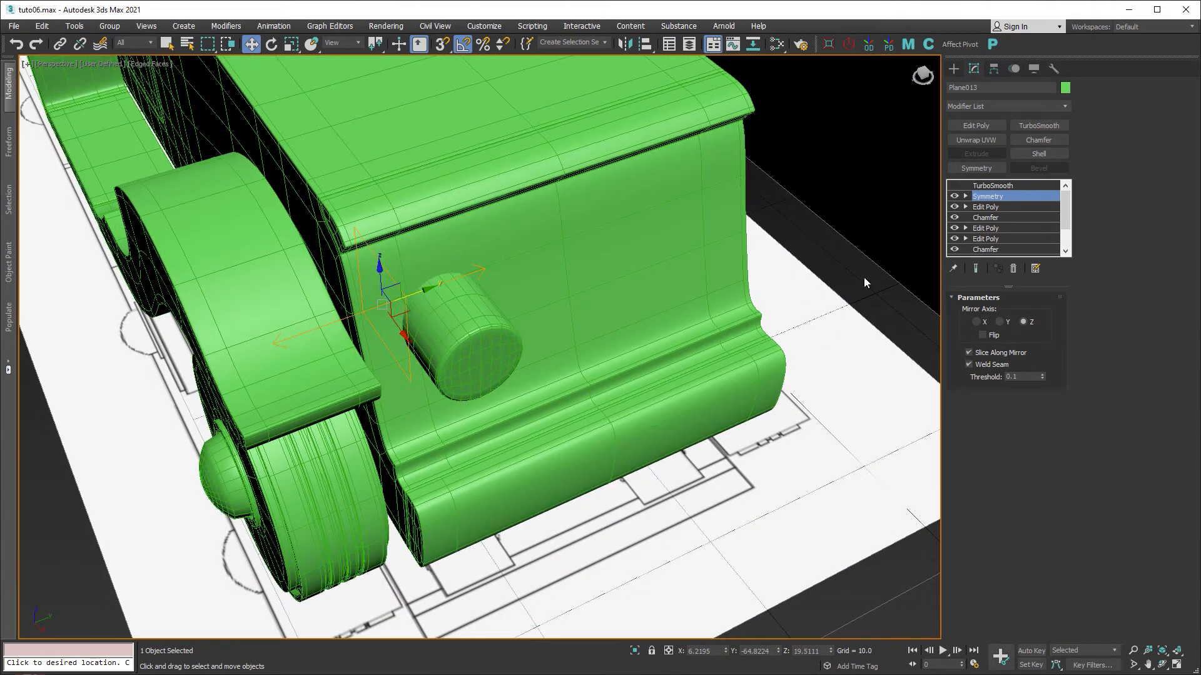
# Move the Symmetry mirror plane to reveal a matching mirrored hole.
pyautogui.click(966, 197)
pyautogui.click(988, 207)
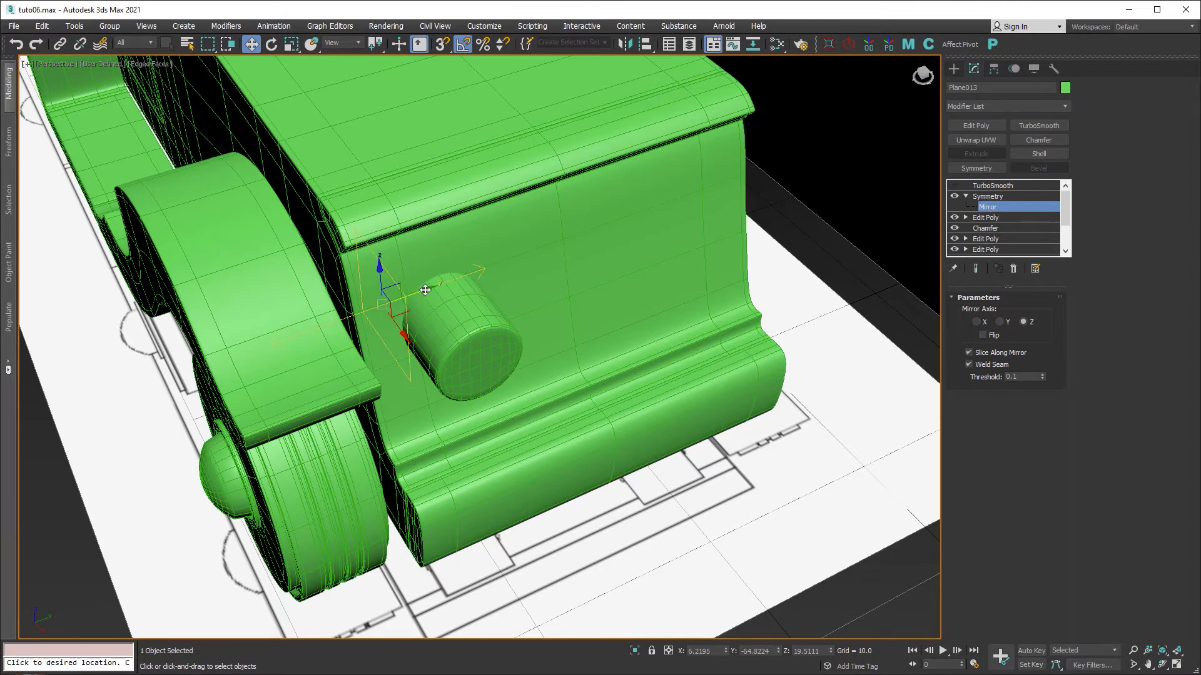
pyautogui.moveTo(474, 282); pyautogui.dragTo(697, 206)
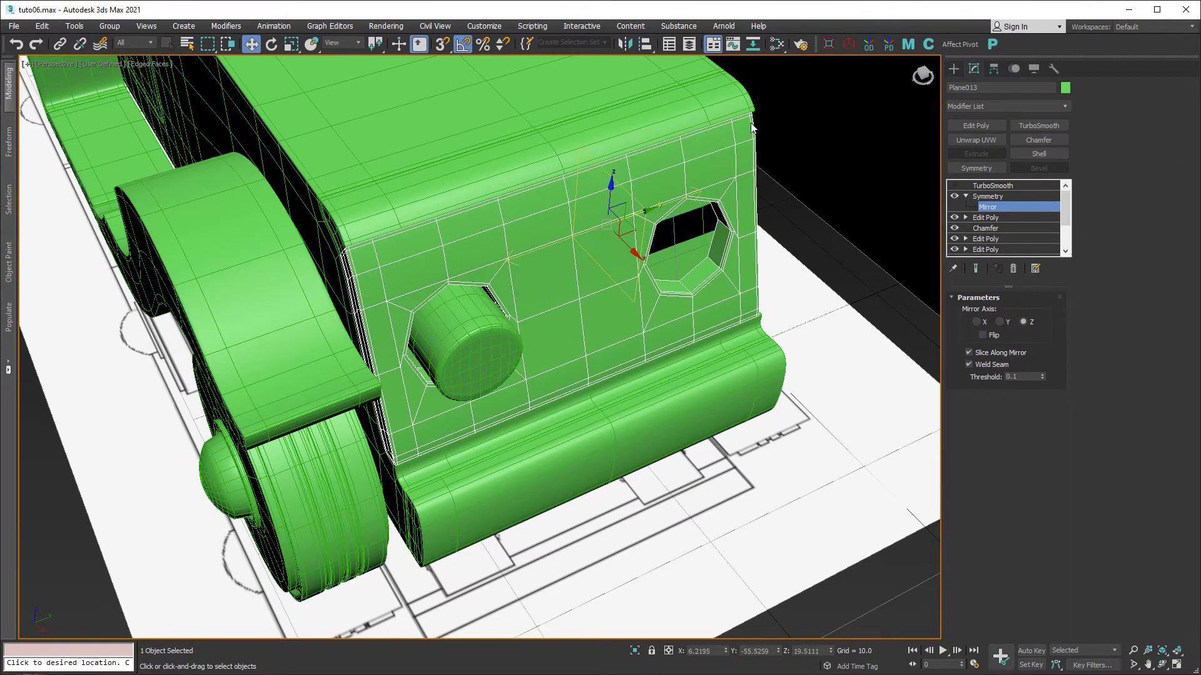
pyautogui.scroll(3, 751, 127)
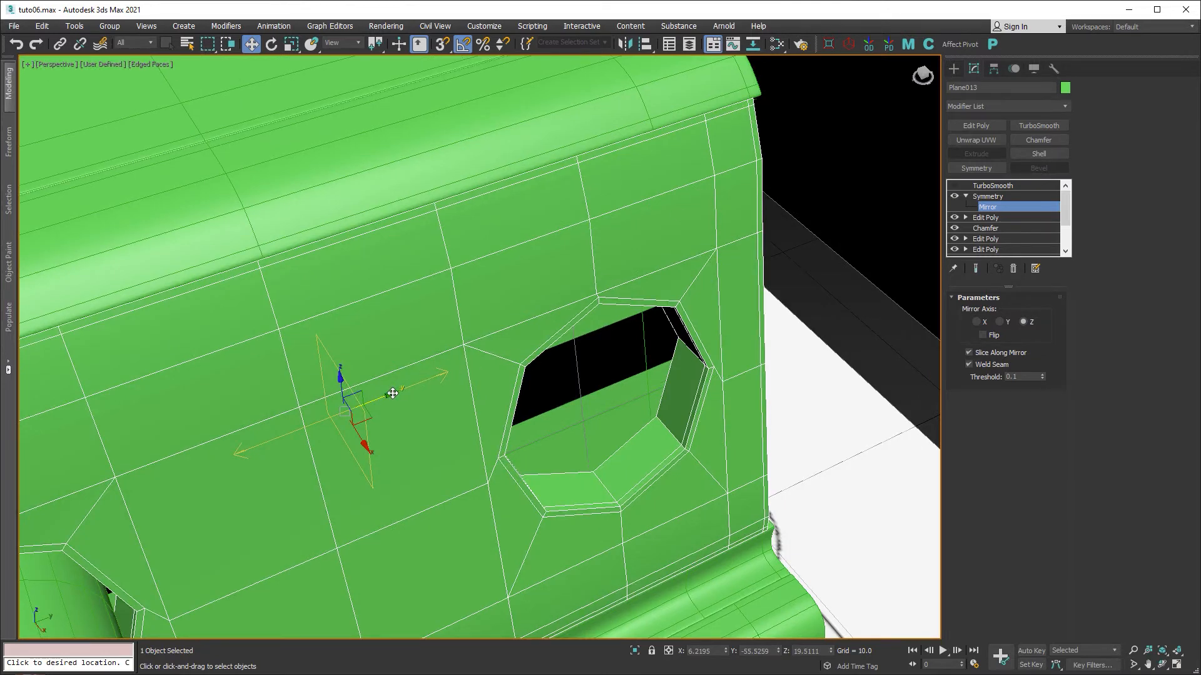
pyautogui.moveTo(392, 393); pyautogui.dragTo(400, 391)
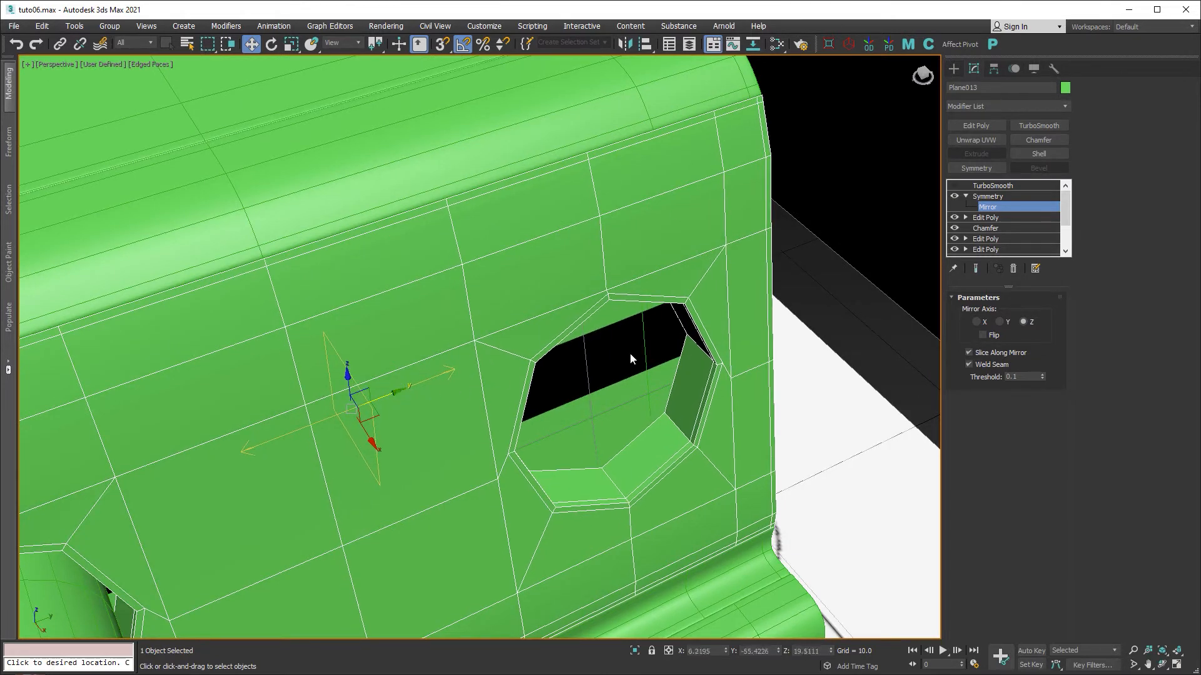
# Fine-tune the mirror plane in the top view, then re-enable TurboSmooth.
pyautogui.hotkey('alt', 'w')
pyautogui.middleClick(456, 253)
pyautogui.hotkey('alt', 'w')
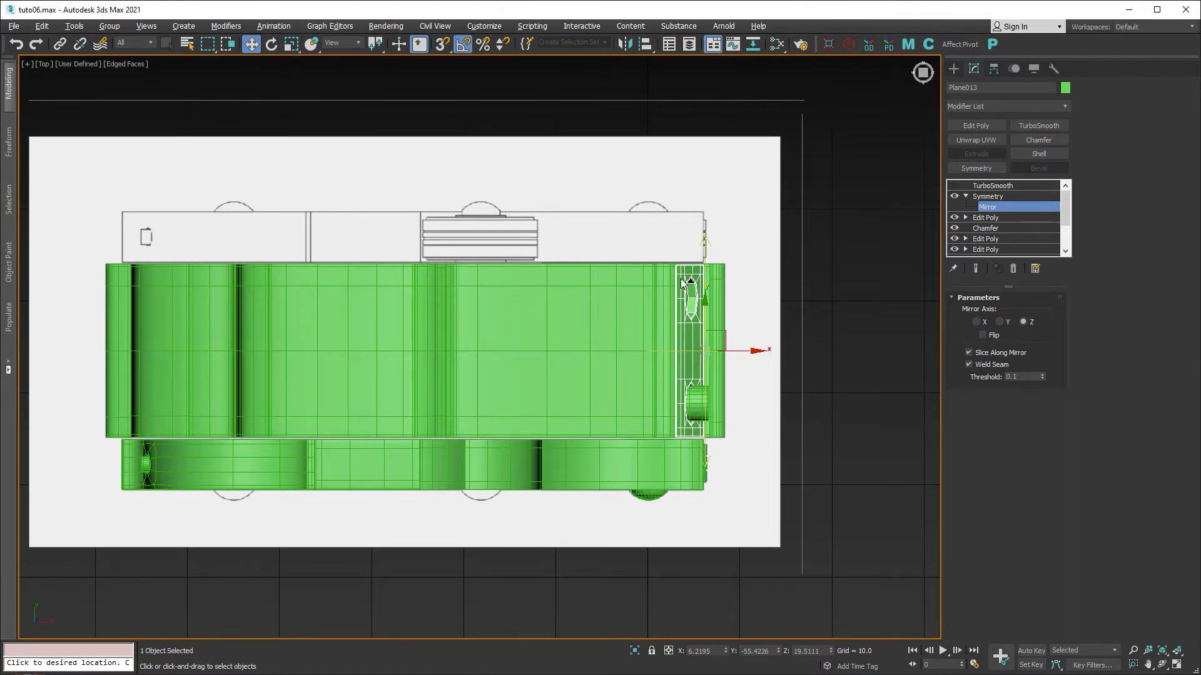
pyautogui.scroll(7, 683, 277)
pyautogui.scroll(6, 636, 179)
pyautogui.moveTo(695, 224); pyautogui.dragTo(389, 191, button='middle')
pyautogui.scroll(-3, 389, 192)
pyautogui.scroll(-5, 678, 393)
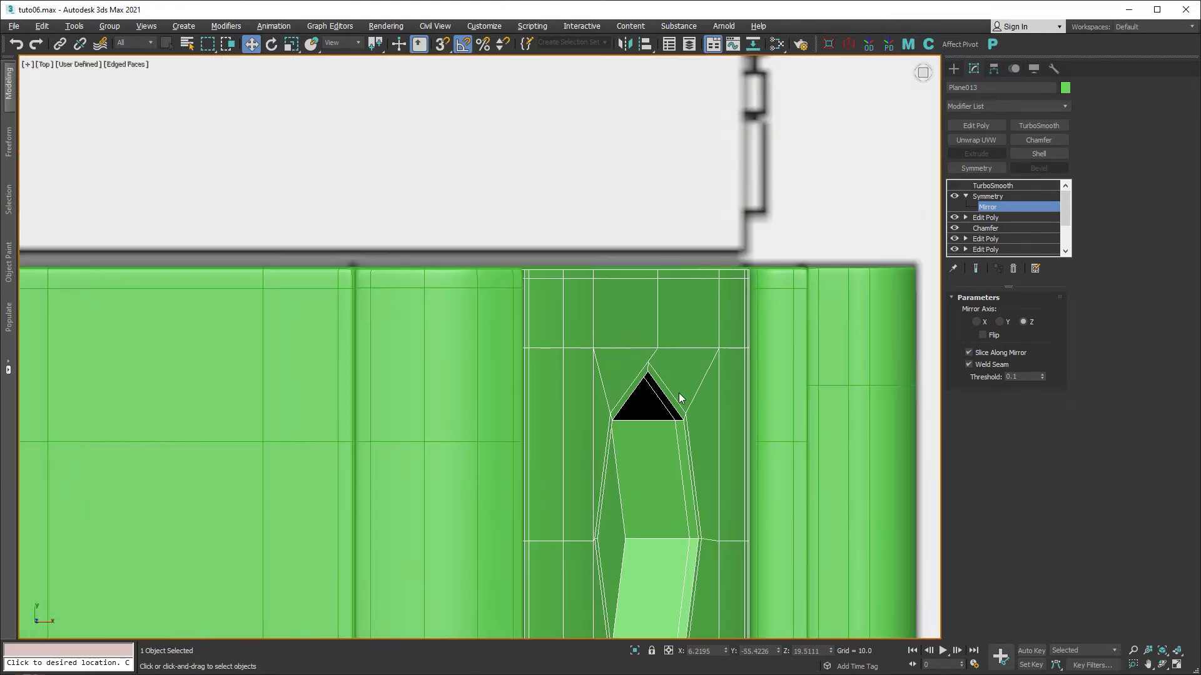
pyautogui.moveTo(659, 407); pyautogui.dragTo(568, 270, button='middle')
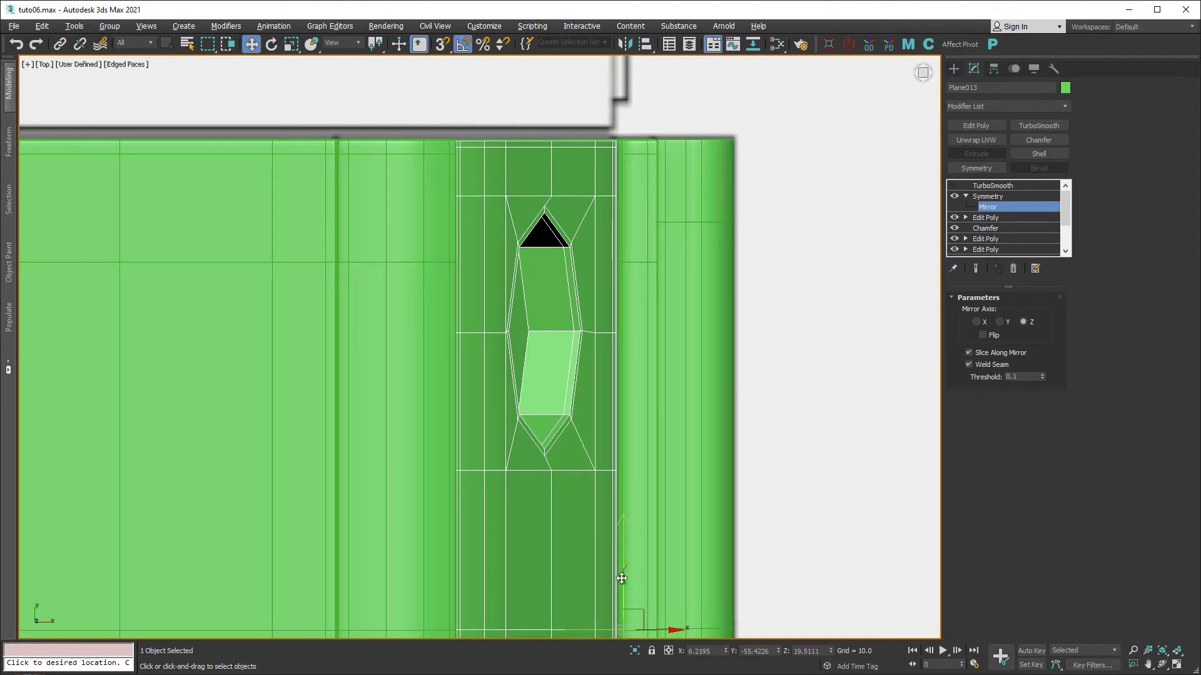
pyautogui.moveTo(621, 579); pyautogui.dragTo(622, 578)
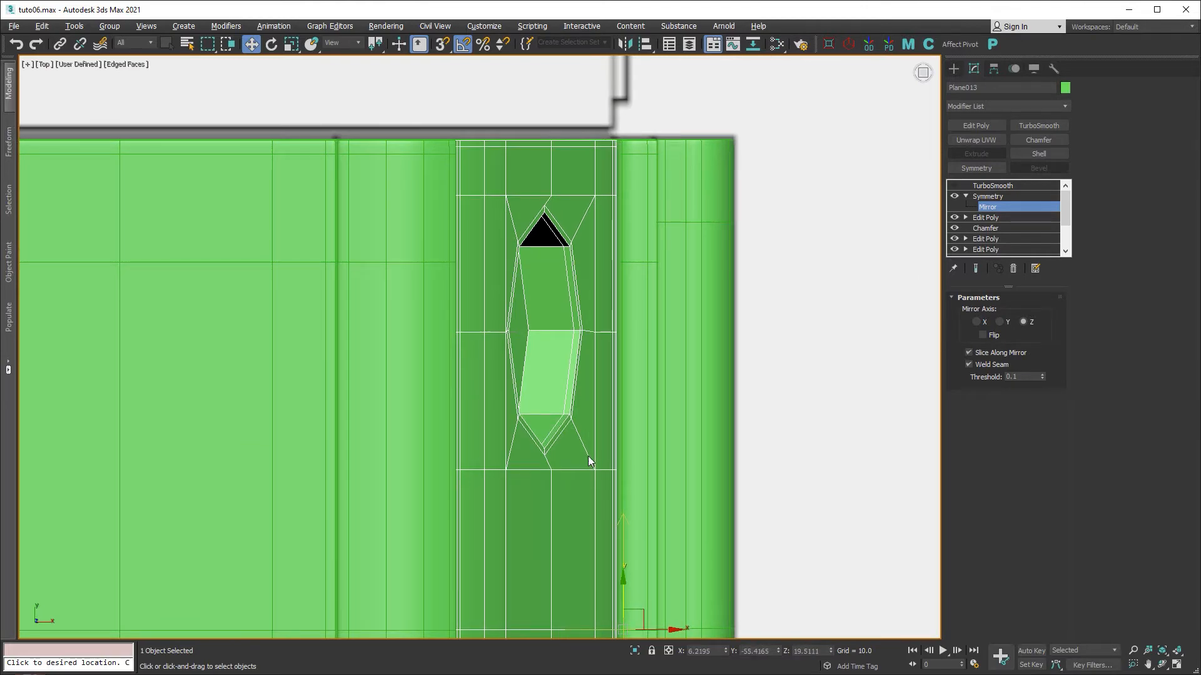
pyautogui.moveTo(588, 456); pyautogui.dragTo(538, 344, button='middle')
pyautogui.hotkey('alt', 'w')
pyautogui.hotkey('alt', 'w')
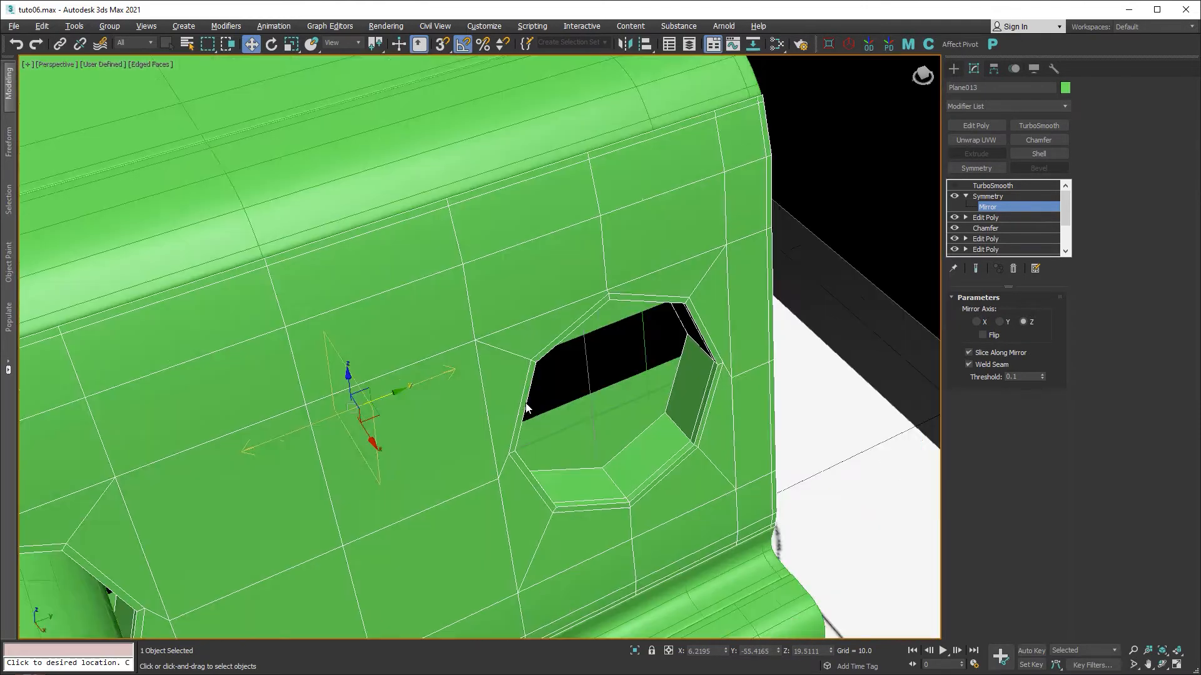
pyautogui.scroll(-6, 526, 408)
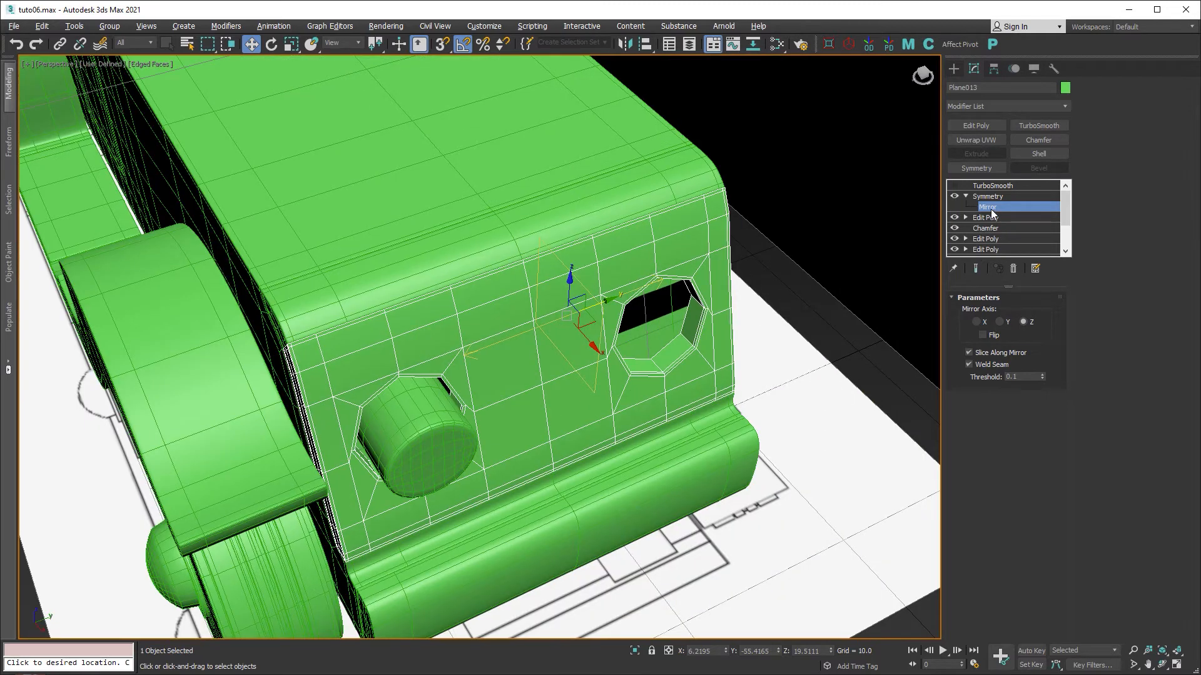
pyautogui.click(991, 208)
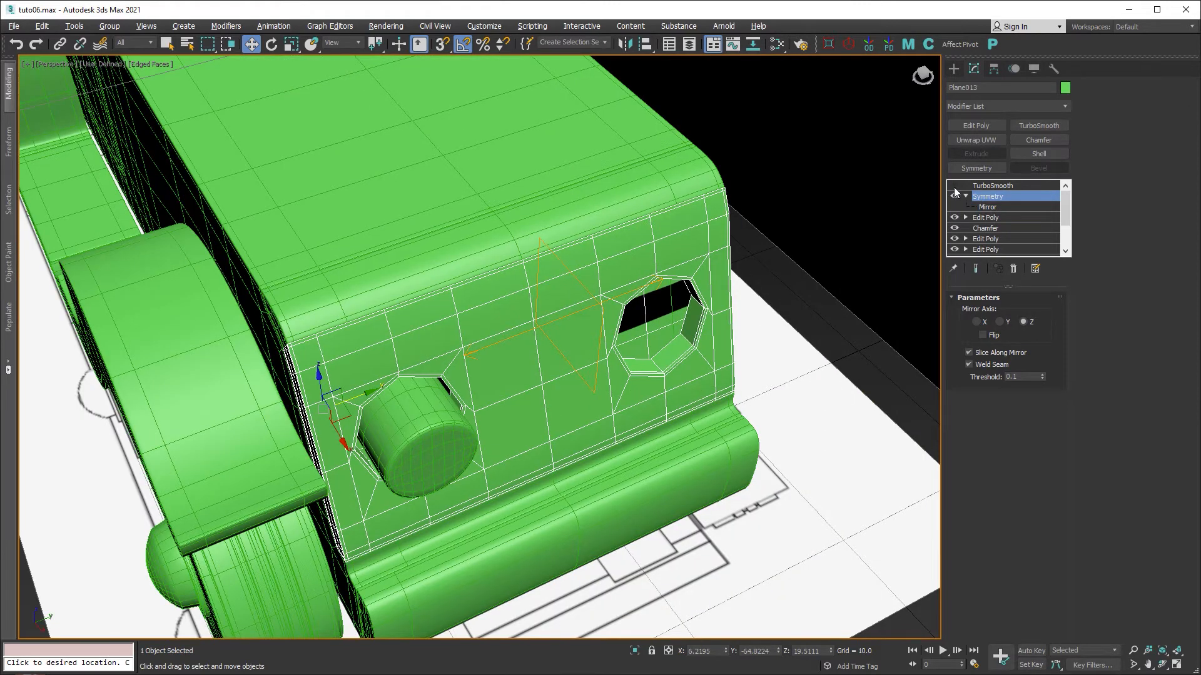
pyautogui.click(954, 185)
pyautogui.click(985, 186)
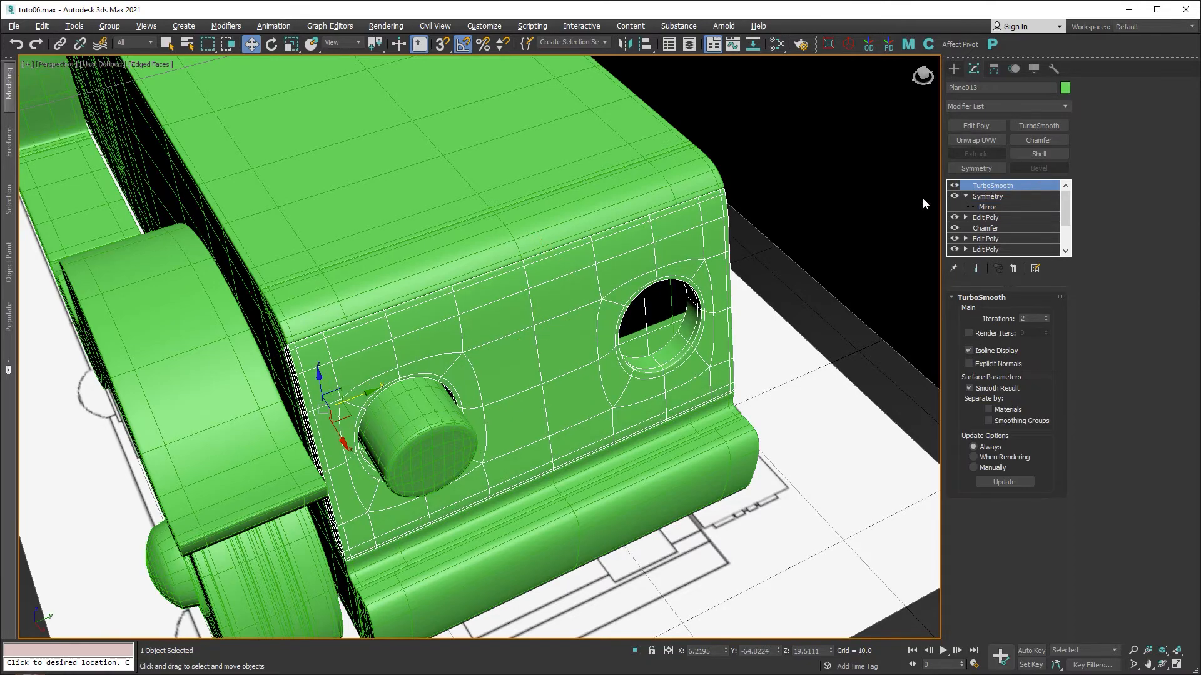
# Shift-drag a copy of the headlight cylinder into the new right-hand hole.
pyautogui.moveTo(675, 334)
pyautogui.keyDown('alt'); pyautogui.mouseDown(button='middle')
pyautogui.moveTo(625, 325)
pyautogui.moveTo(637, 287)
pyautogui.moveTo(590, 300)
pyautogui.moveTo(676, 316)
pyautogui.mouseUp(button='middle'); pyautogui.keyUp('alt')
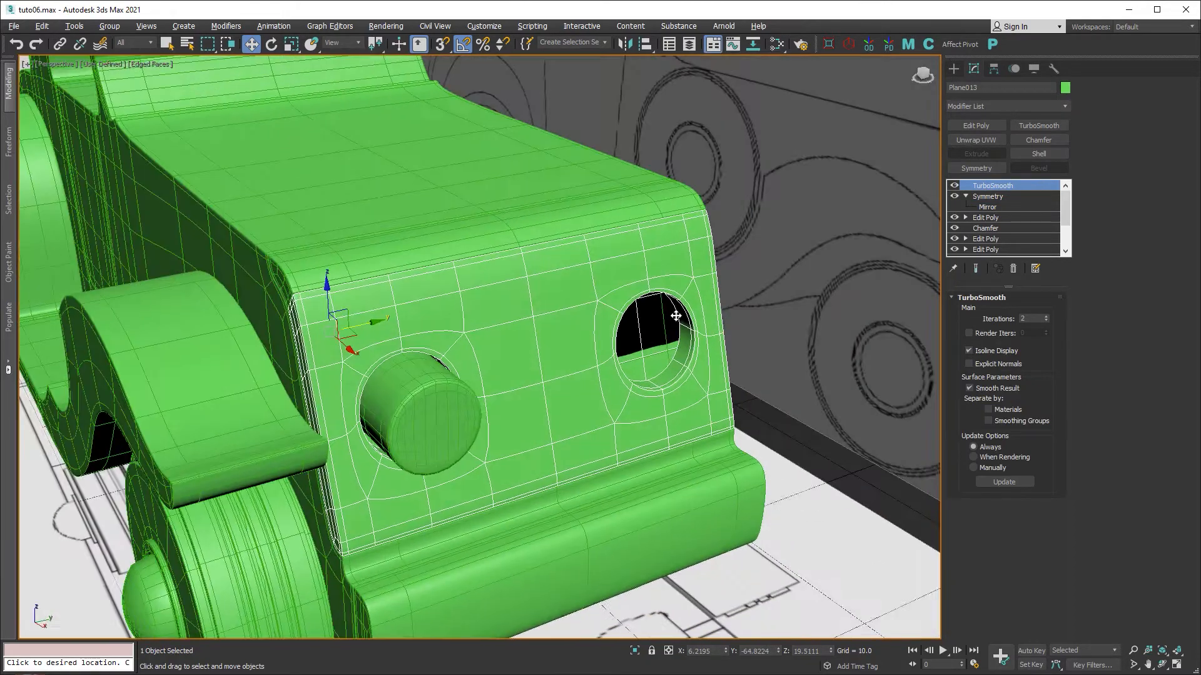
pyautogui.click(440, 403)
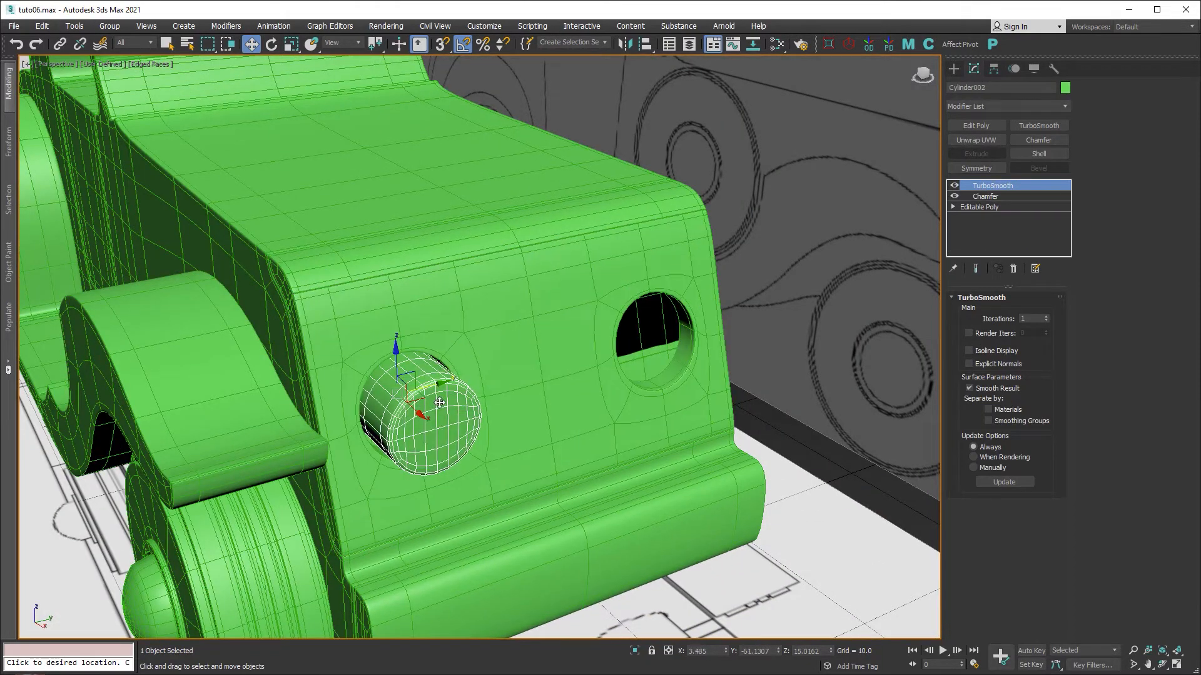
pyautogui.moveTo(438, 386)
pyautogui.keyDown('shift'); pyautogui.mouseDown()
pyautogui.moveTo(656, 313)
pyautogui.moveTo(678, 319)
pyautogui.mouseUp(); pyautogui.keyUp('shift')
pyautogui.click(610, 402)
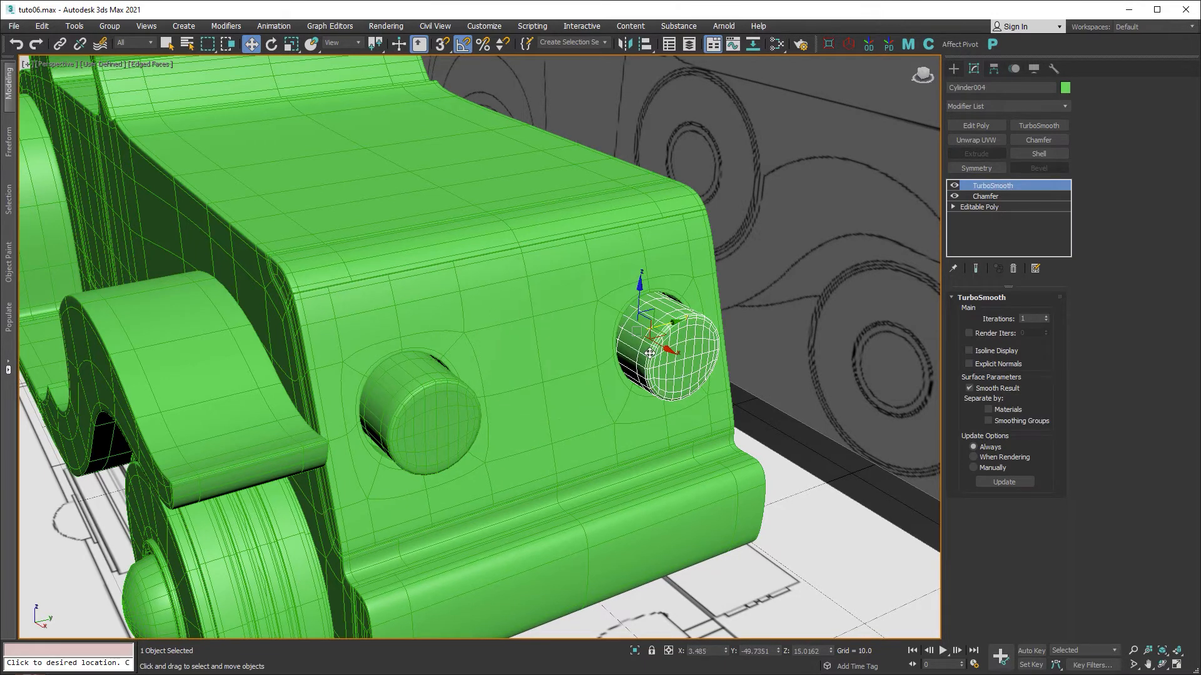
# Nudge the copied cylinder slightly along Y in the Top view.
pyautogui.hotkey('alt', 'w')
pyautogui.scroll(3, 340, 155)
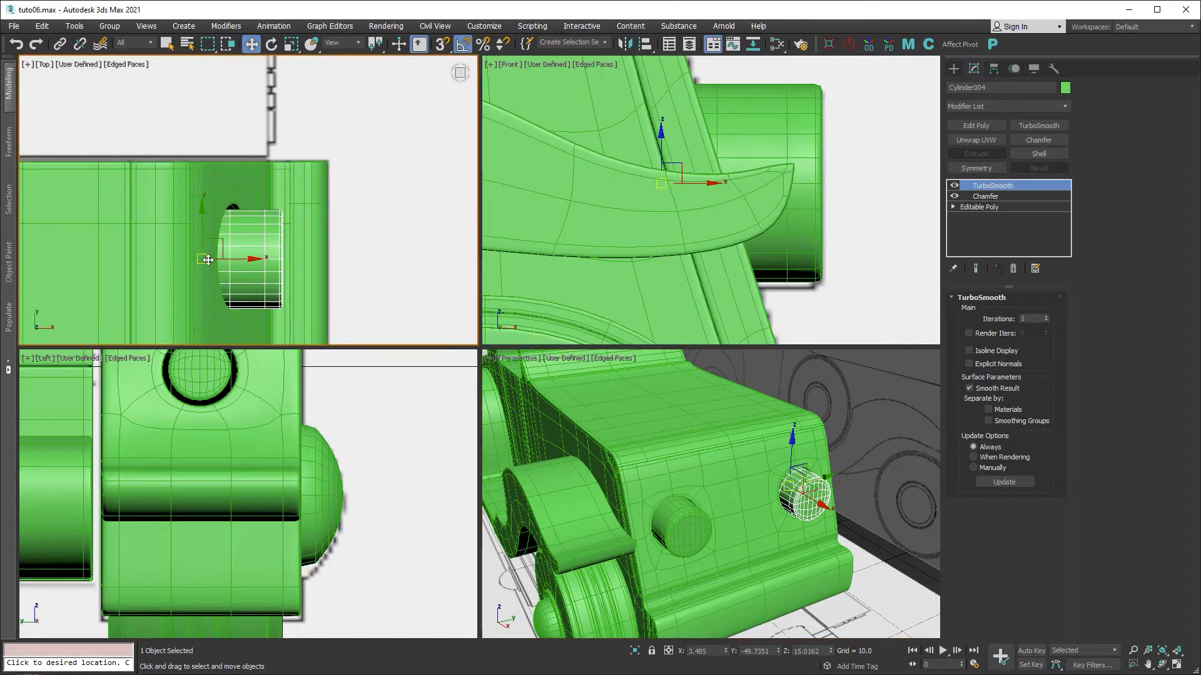
pyautogui.scroll(5, 234, 260)
pyautogui.moveTo(153, 219); pyautogui.dragTo(153, 209)
pyautogui.scroll(-4, 188, 213)
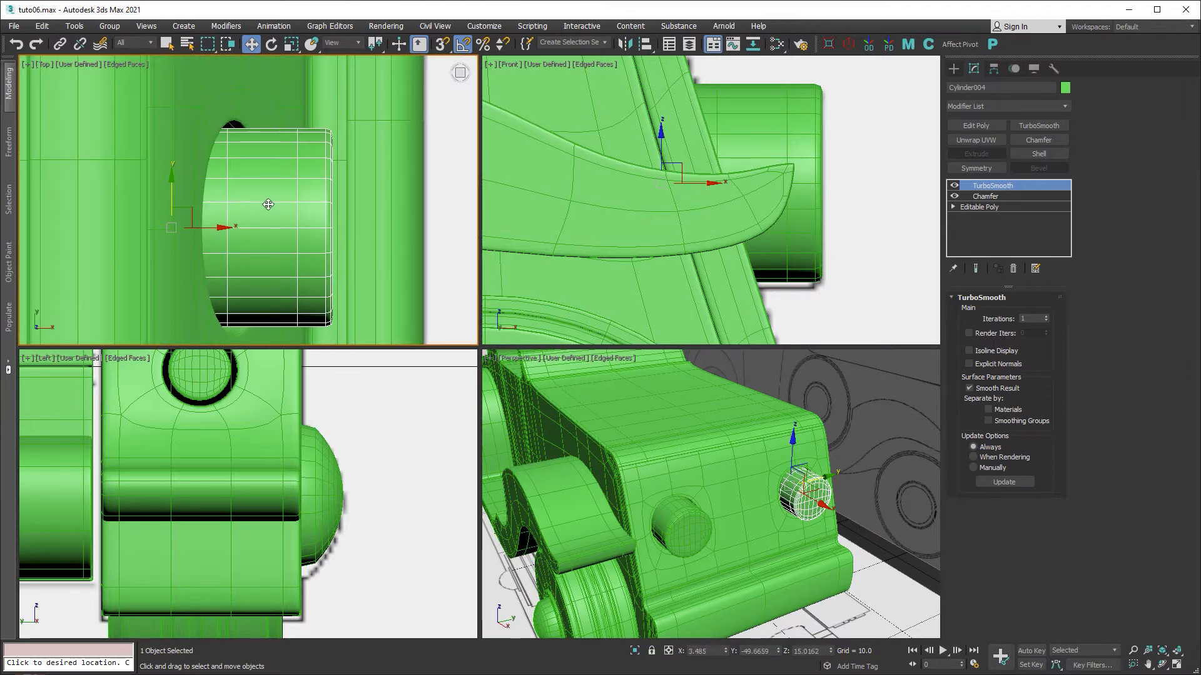
# Orbit around the car in Perspective to check the headlight's fit in its hole.
pyautogui.middleClick(689, 445)
pyautogui.hotkey('alt', 'w')
pyautogui.scroll(-4, 596, 406)
pyautogui.moveTo(596, 406); pyautogui.dragTo(650, 375, button='middle')
pyautogui.moveTo(644, 425)
pyautogui.keyDown('alt'); pyautogui.mouseDown(button='middle')
pyautogui.moveTo(636, 433)
pyautogui.moveTo(670, 410)
pyautogui.moveTo(647, 429)
pyautogui.mouseUp(button='middle'); pyautogui.keyUp('alt')
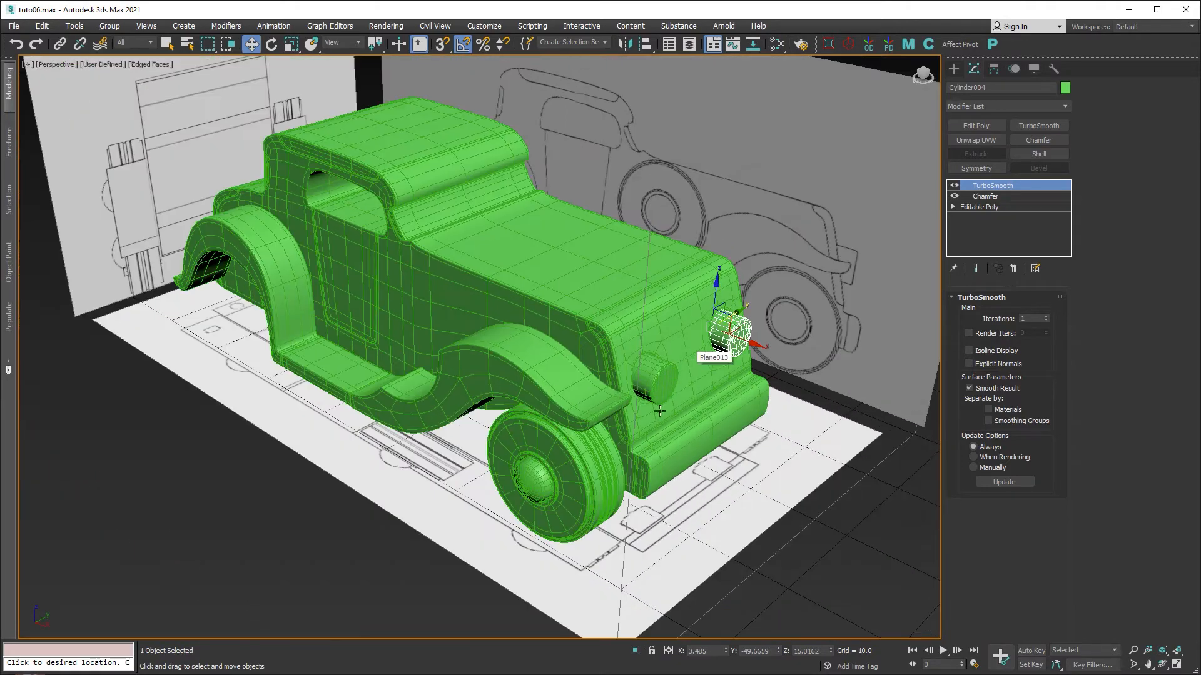
pyautogui.moveTo(654, 429); pyautogui.dragTo(732, 427, button='middle')
pyautogui.keyDown('alt'); pyautogui.moveTo(350, 388); pyautogui.dragTo(480, 382, button='middle'); pyautogui.keyUp('alt')
pyautogui.moveTo(480, 381); pyautogui.dragTo(615, 252, button='middle')
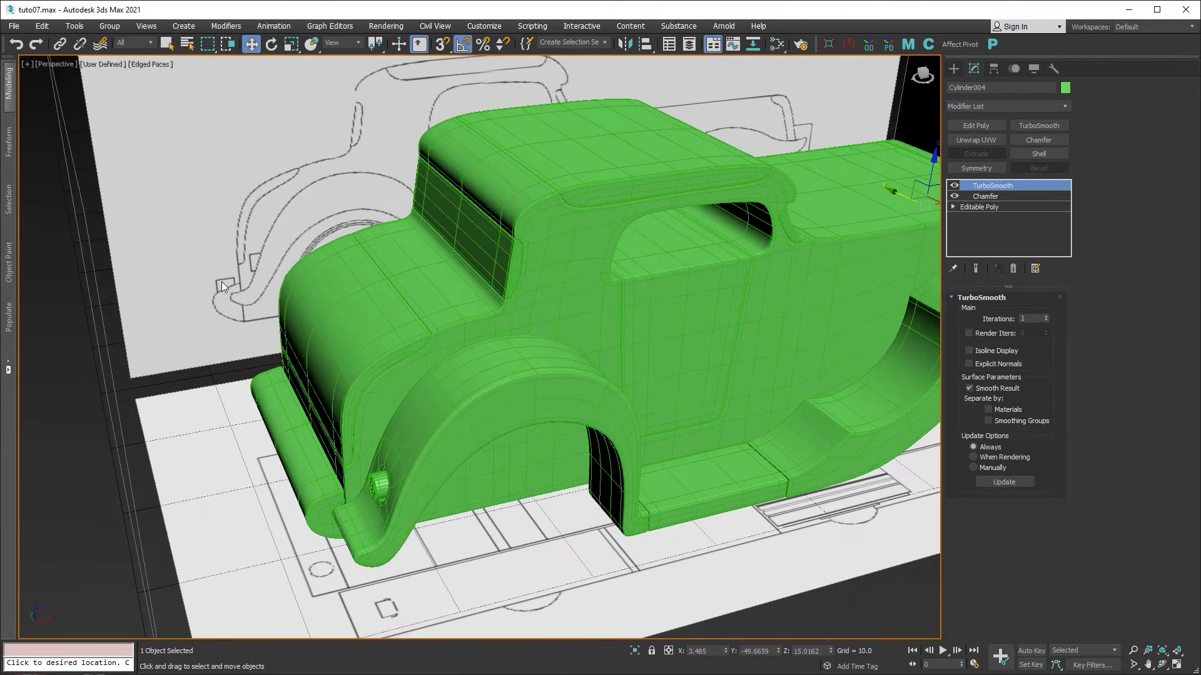
# Clone the fender's headlight cylinder to the left as a new copy.
pyautogui.moveTo(308, 466); pyautogui.dragTo(374, 410, button='middle')
pyautogui.scroll(5, 374, 410)
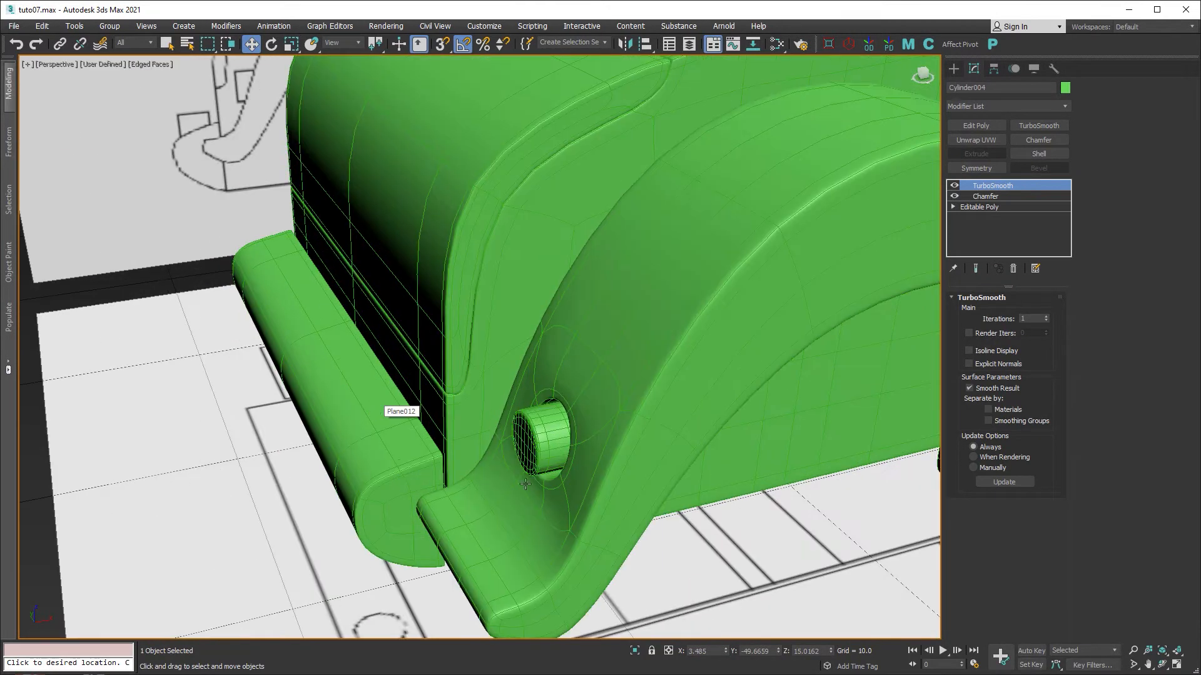
pyautogui.click(545, 434)
pyautogui.keyDown('shift'); pyautogui.moveTo(607, 429); pyautogui.dragTo(490, 487); pyautogui.keyUp('shift')
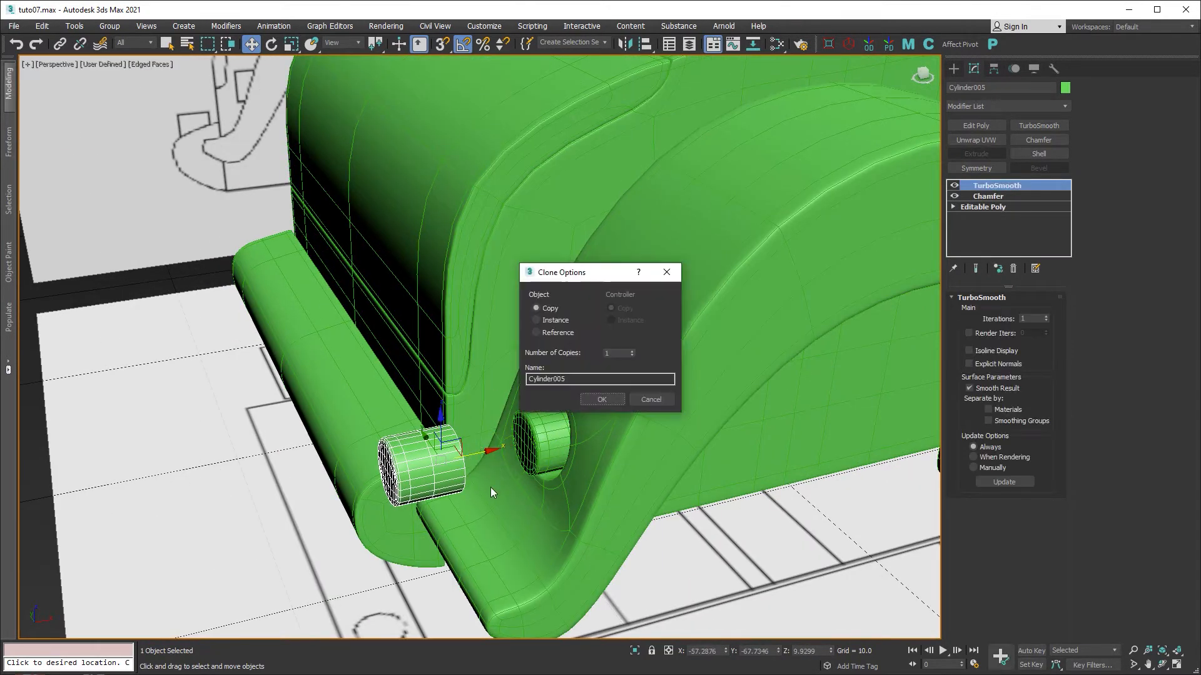
pyautogui.click(595, 401)
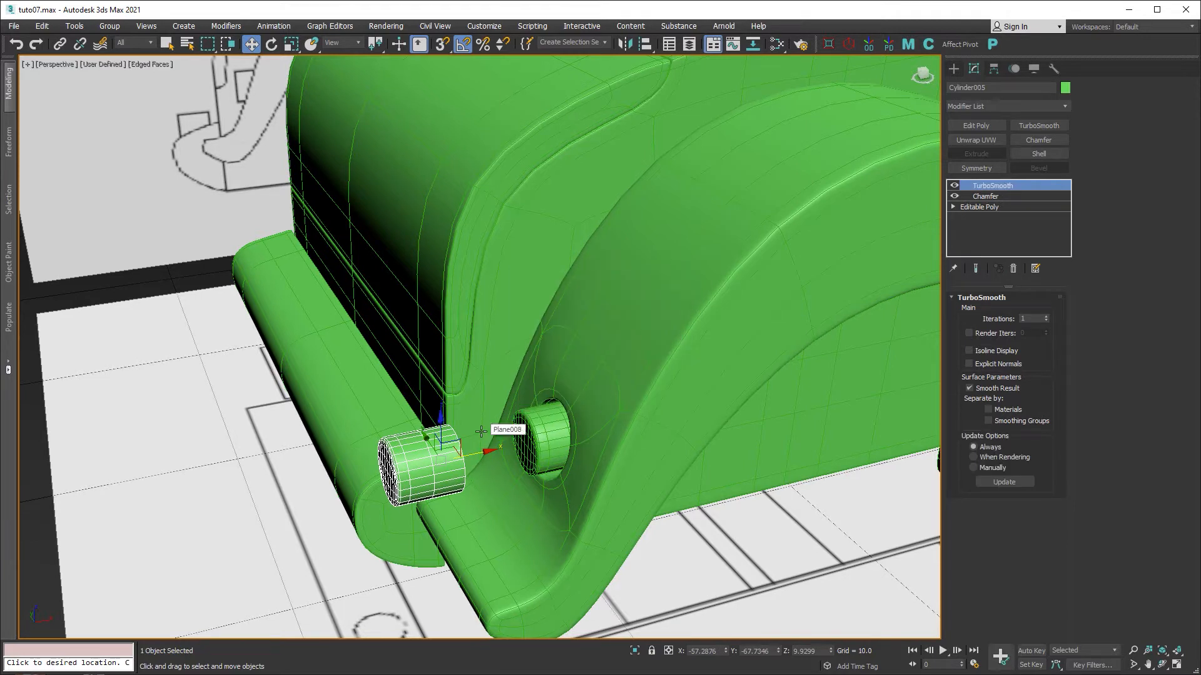
# Rotate the copied cylinder upright and move it down onto the fender.
pyautogui.press('e')
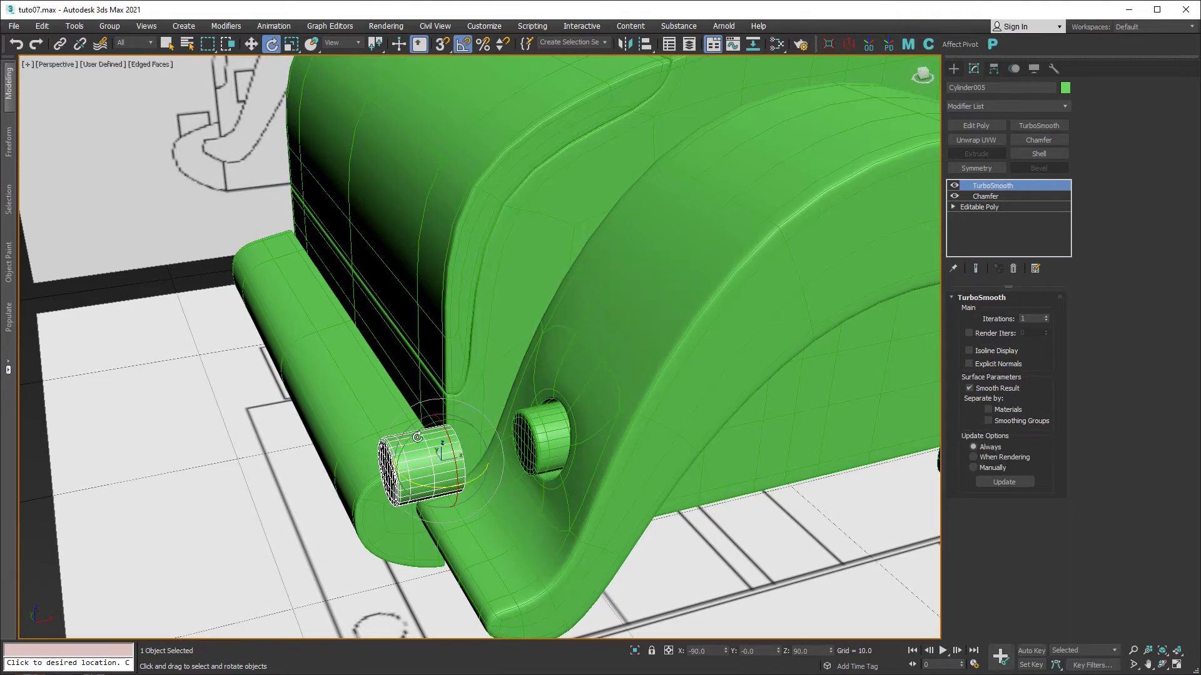
pyautogui.moveTo(418, 438); pyautogui.dragTo(469, 412)
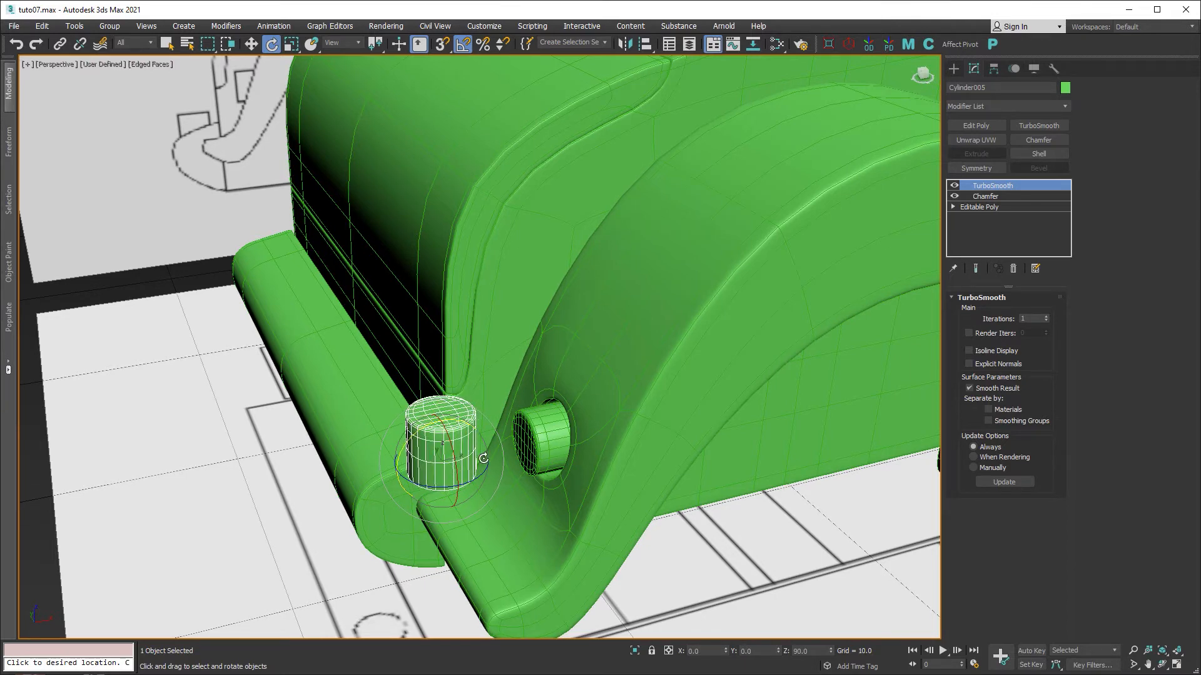
pyautogui.keyDown('alt'); pyautogui.moveTo(483, 459); pyautogui.dragTo(490, 473, button='middle'); pyautogui.keyUp('alt')
pyautogui.press('w')
pyautogui.moveTo(413, 453); pyautogui.dragTo(242, 412)
pyautogui.keyDown('alt'); pyautogui.moveTo(243, 412); pyautogui.dragTo(269, 388, button='middle'); pyautogui.keyUp('alt')
pyautogui.moveTo(269, 388); pyautogui.dragTo(271, 449)
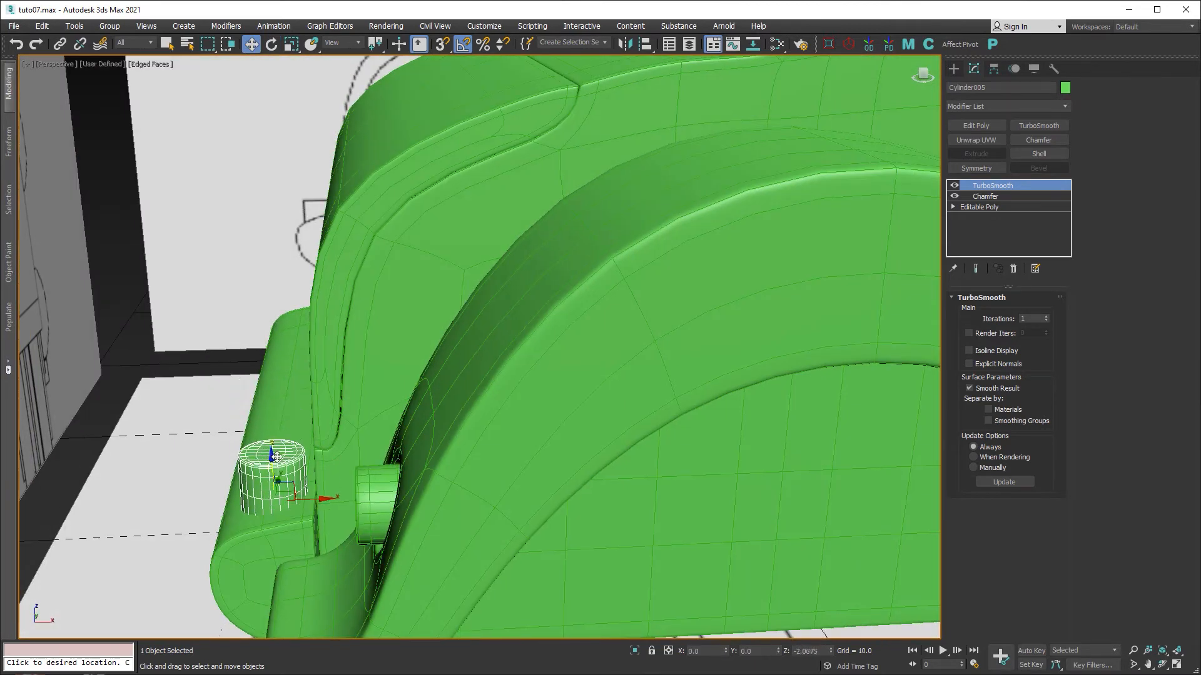
# Make the cylinder see-through and centre it at X 0, lowered, in the Front view.
pyautogui.moveTo(501, 449); pyautogui.dragTo(604, 436, button='middle')
pyautogui.scroll(-2, 615, 424)
pyautogui.hotkey('alt', 'w')
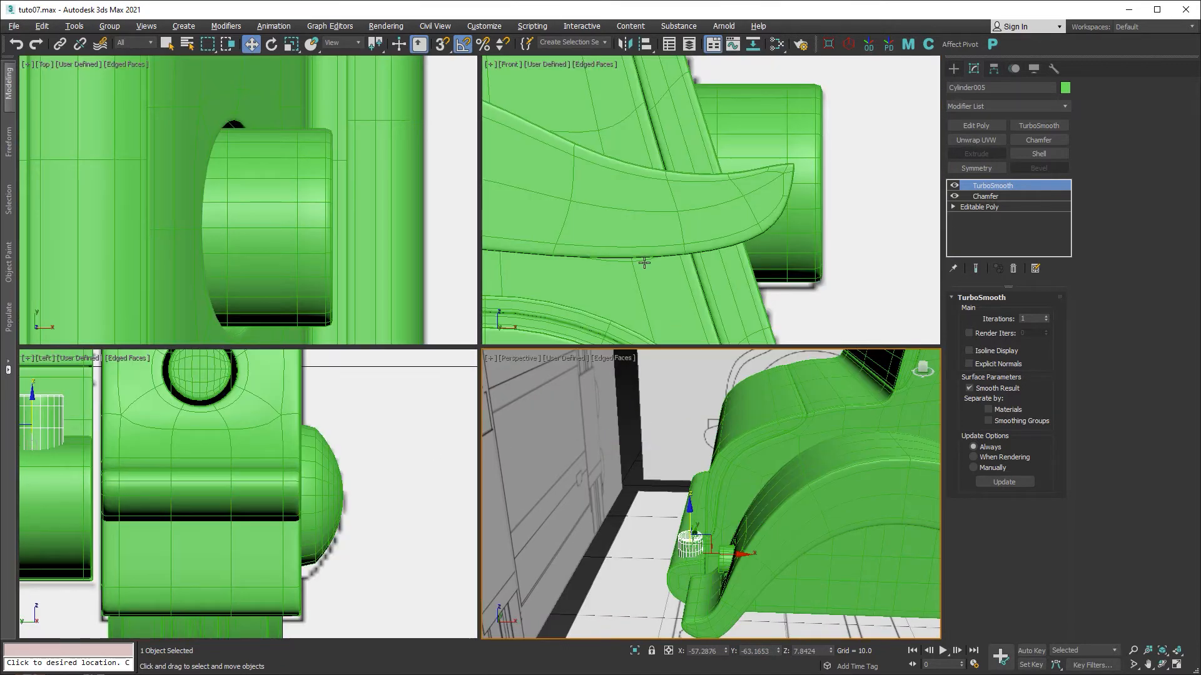
pyautogui.hotkey('alt', 'w')
pyautogui.scroll(-5, 644, 262)
pyautogui.scroll(6, 406, 367)
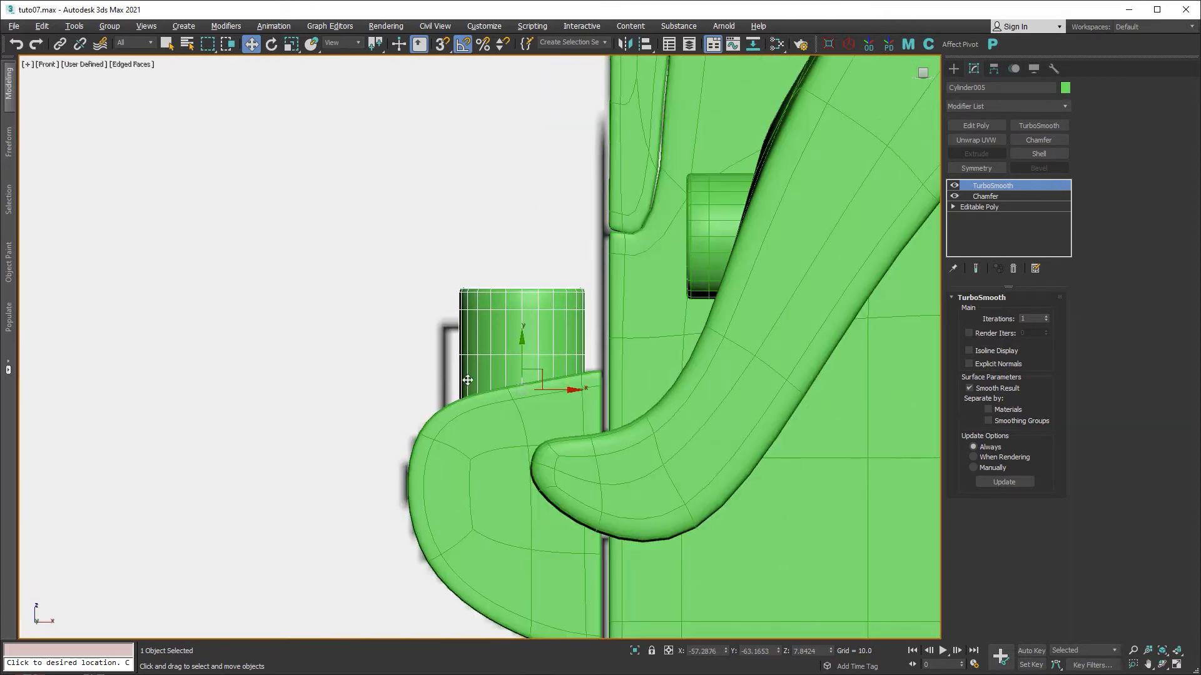
pyautogui.hotkey('alt', 'x')
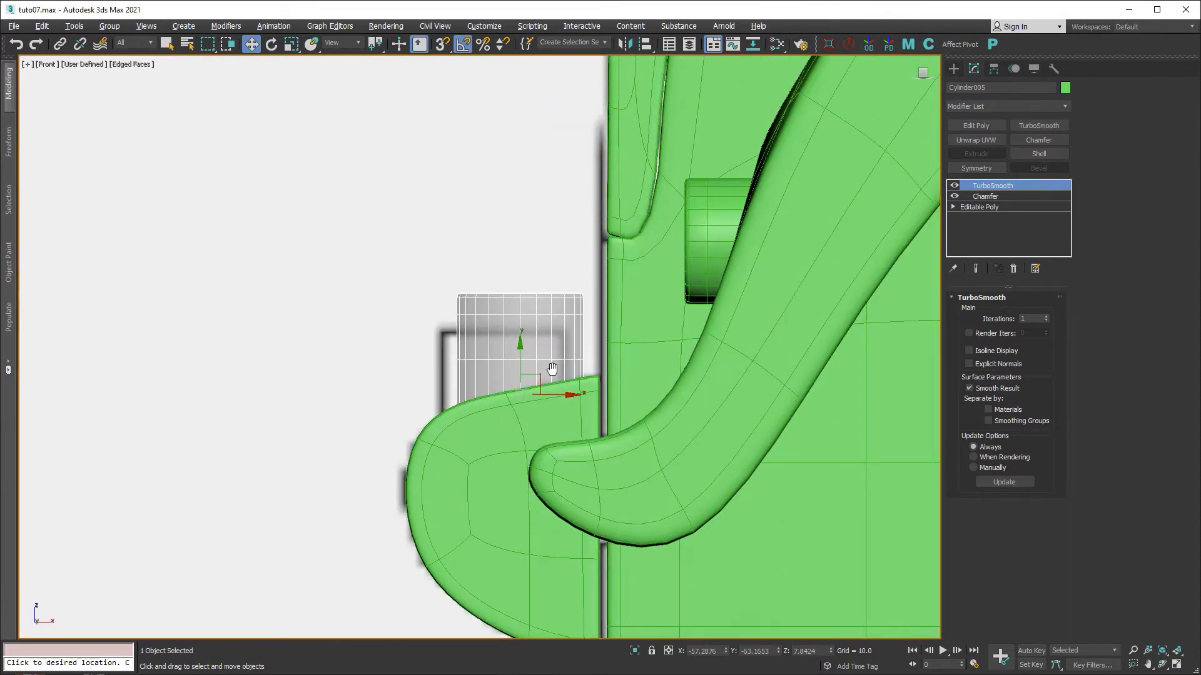
pyautogui.scroll(2, 553, 372)
pyautogui.moveTo(518, 408); pyautogui.dragTo(516, 408)
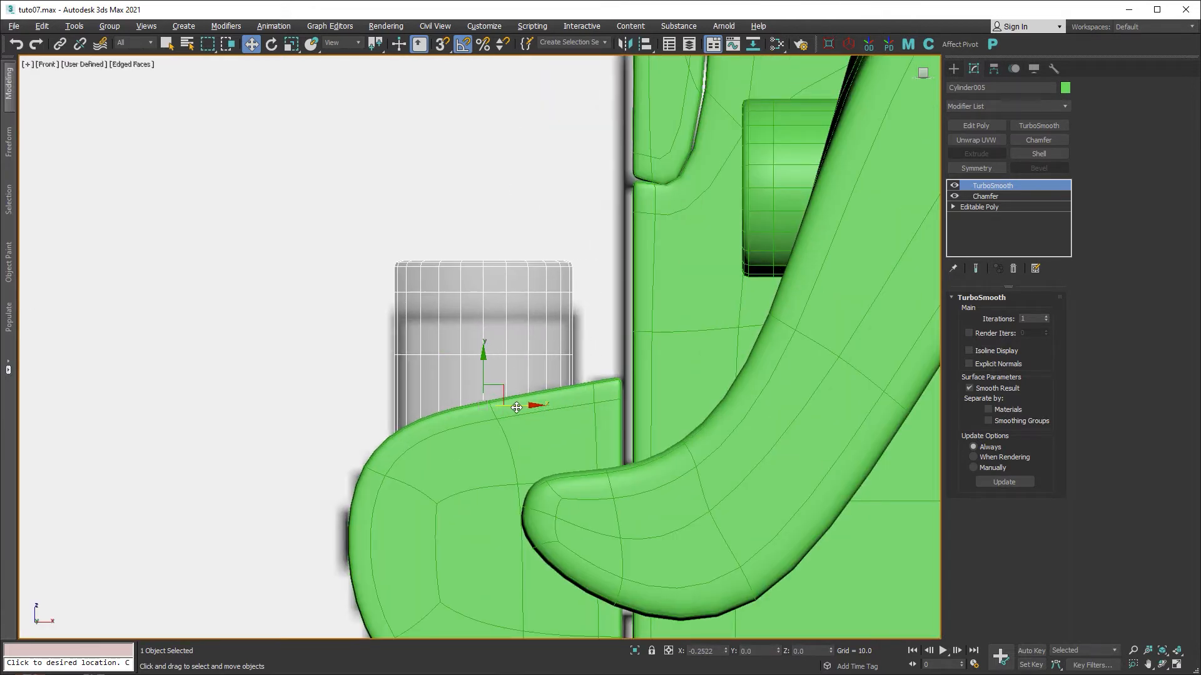
pyautogui.moveTo(483, 368); pyautogui.dragTo(483, 419)
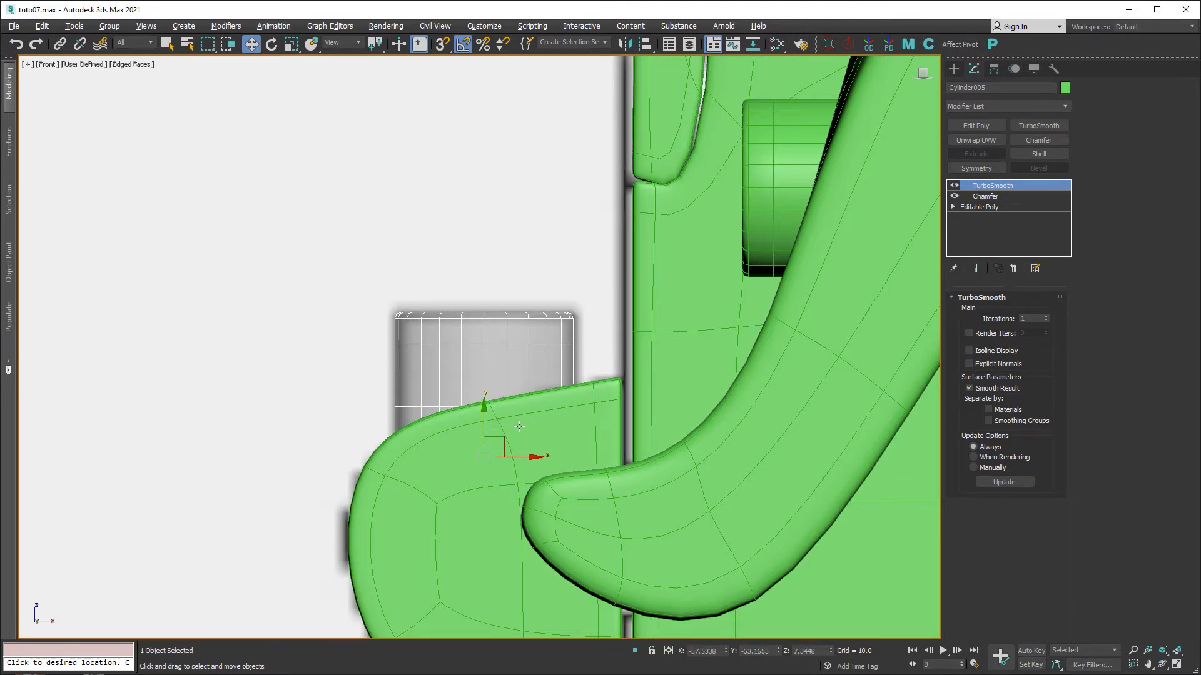
# Move the cylinder up along Y onto the bar in the Top view.
pyautogui.hotkey('alt', 'w')
pyautogui.rightClick(269, 272)
pyautogui.hotkey('alt', 'w')
pyautogui.scroll(-5, 269, 271)
pyautogui.moveTo(269, 271); pyautogui.dragTo(544, 349, button='middle')
pyautogui.scroll(-7, 545, 349)
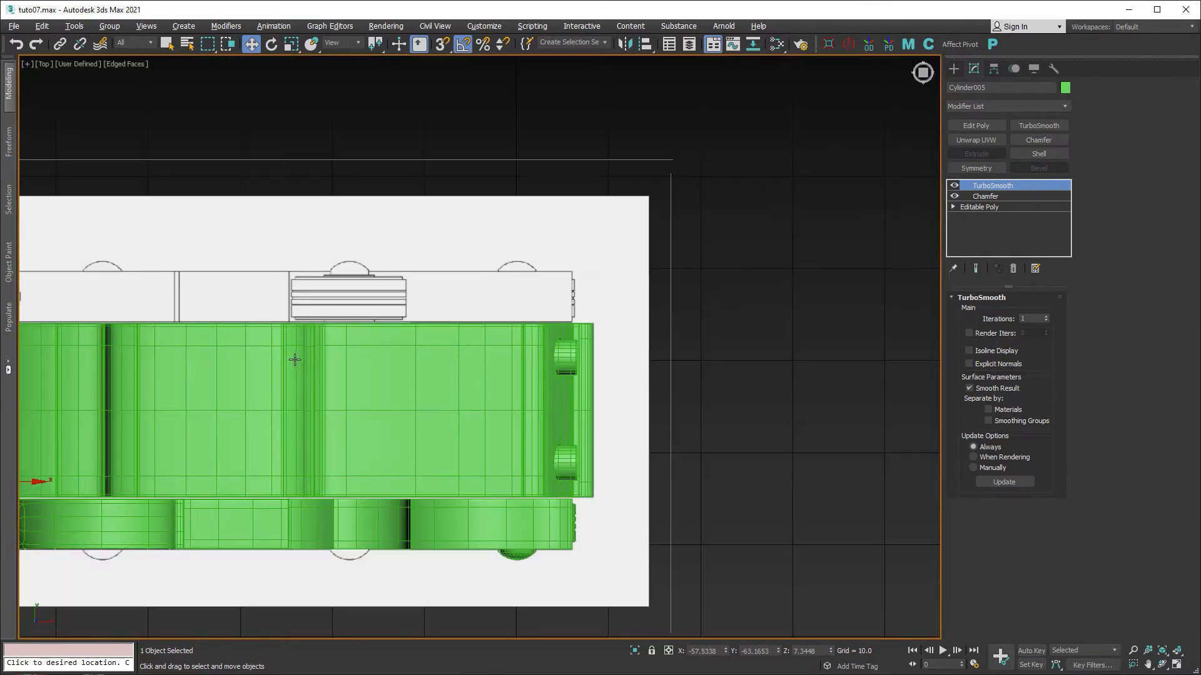
pyautogui.moveTo(294, 356); pyautogui.dragTo(661, 351, button='middle')
pyautogui.scroll(11, 366, 479)
pyautogui.moveTo(336, 490); pyautogui.dragTo(530, 496, button='middle')
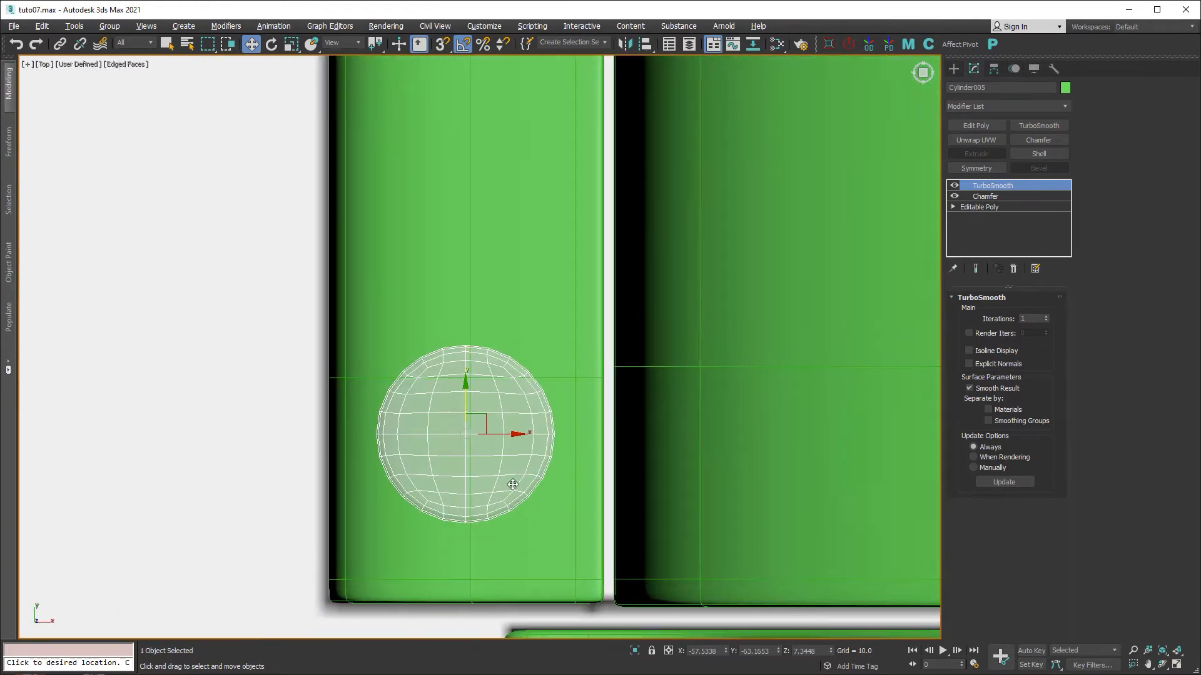
pyautogui.scroll(2, 459, 463)
pyautogui.moveTo(469, 388); pyautogui.dragTo(470, 309)
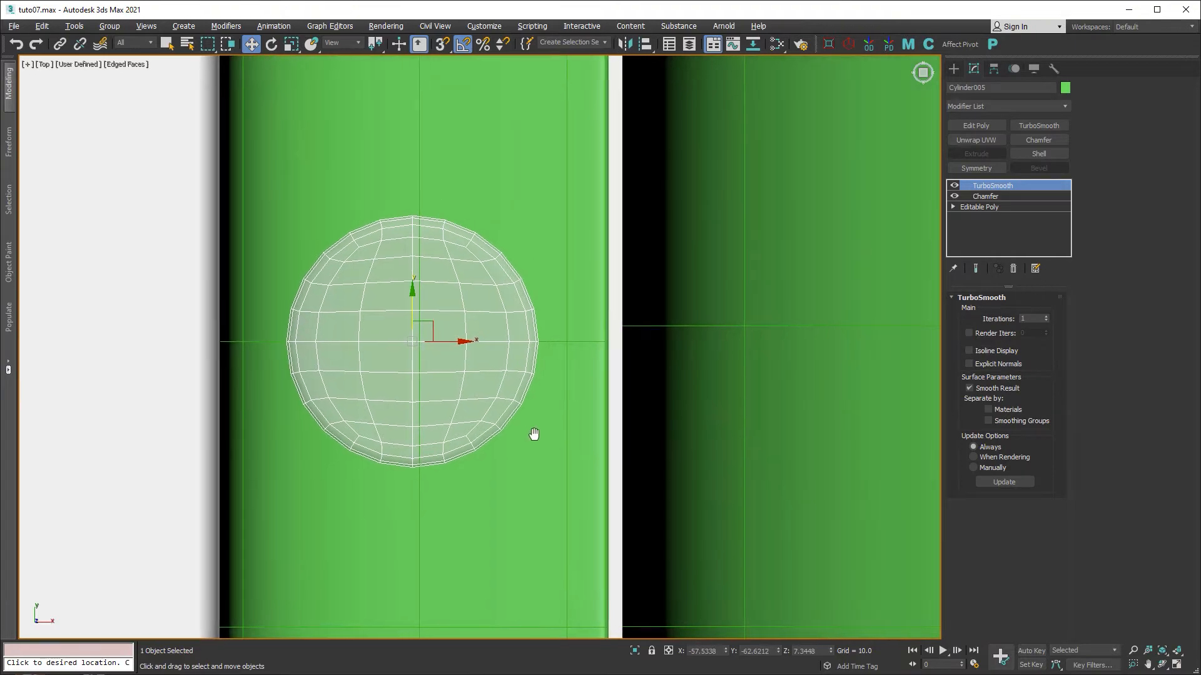
# Select the bar object Plane012 in the Perspective view.
pyautogui.hotkey('alt', 'w')
pyautogui.hotkey('alt', 'w')
pyautogui.keyDown('alt'); pyautogui.moveTo(535, 502); pyautogui.dragTo(560, 504, button='middle'); pyautogui.keyUp('alt')
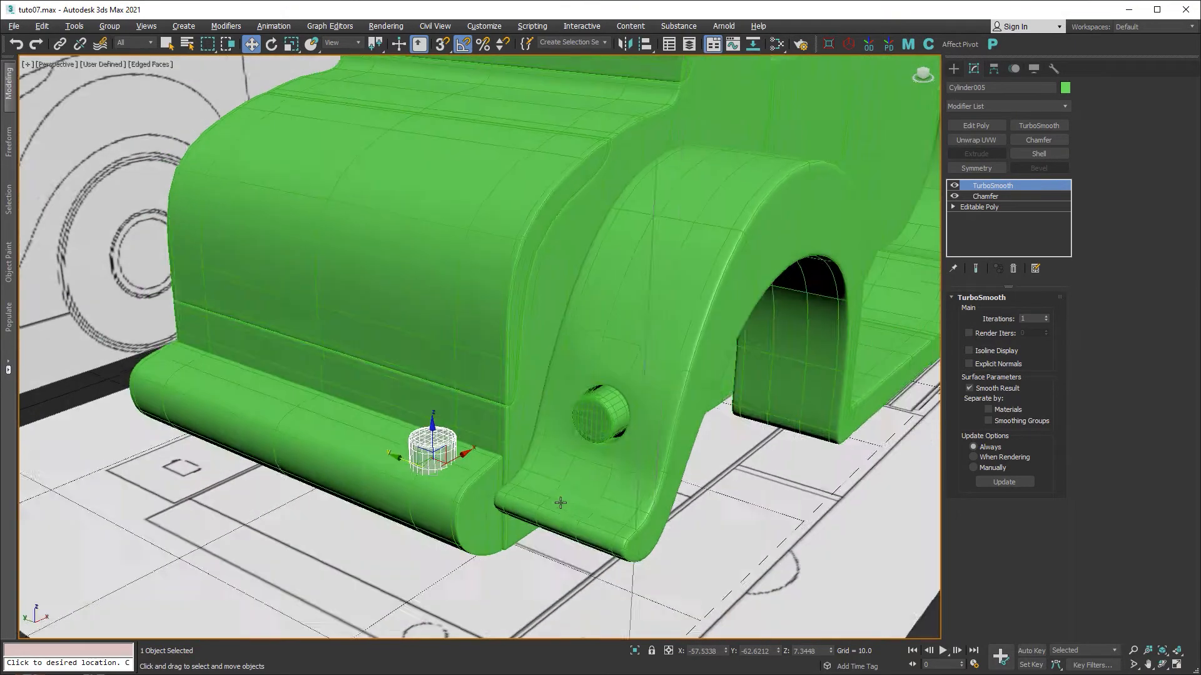
pyautogui.scroll(6, 453, 477)
pyautogui.moveTo(474, 481); pyautogui.dragTo(594, 525, button='middle')
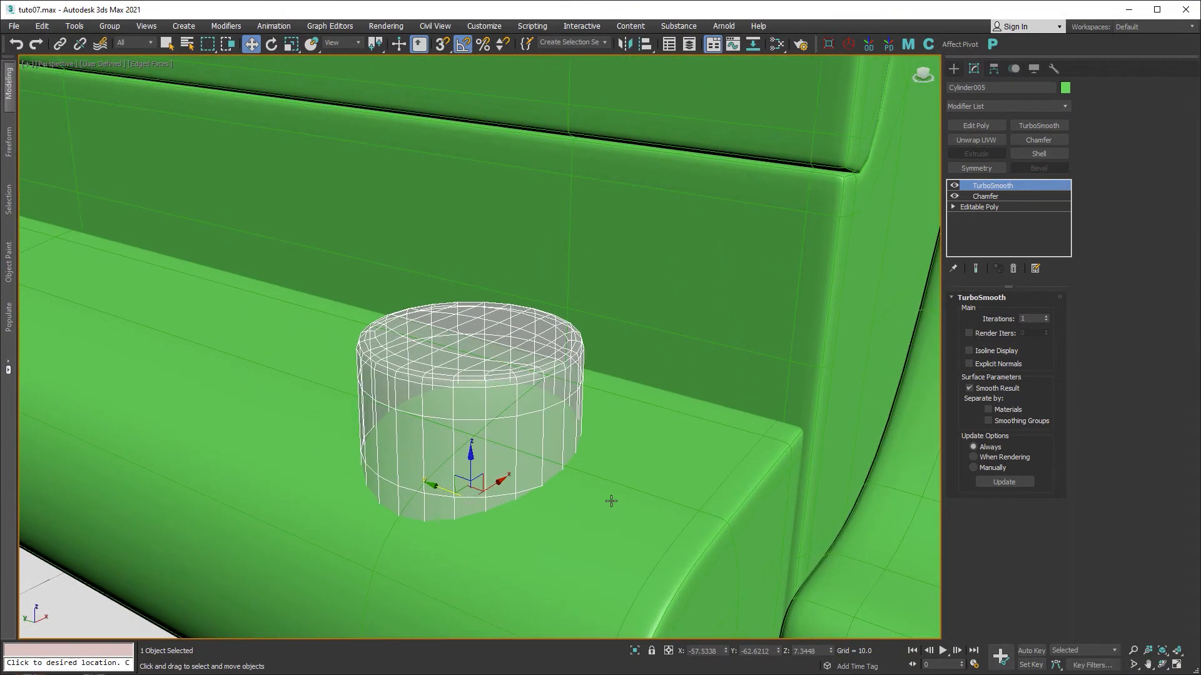
pyautogui.click(611, 502)
pyautogui.moveTo(680, 440); pyautogui.dragTo(715, 325, button='middle')
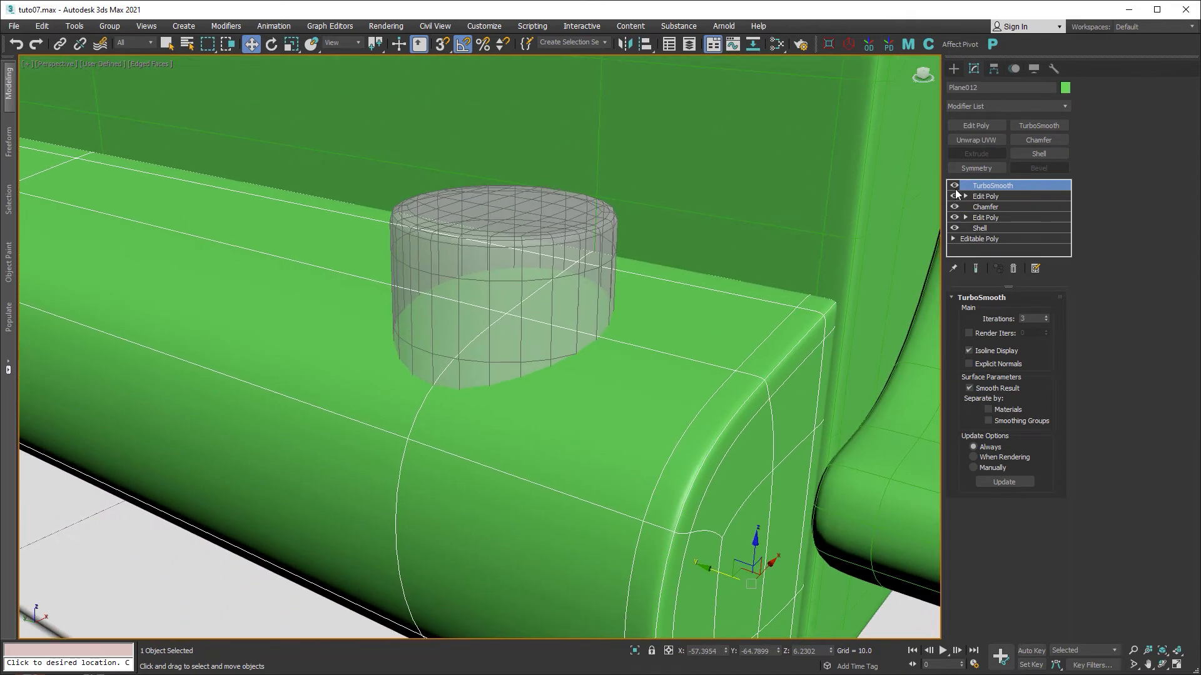
# Turn off the bar's TurboSmooth and add a new Edit Poly modifier on top.
pyautogui.click(955, 186)
pyautogui.scroll(-5, 670, 344)
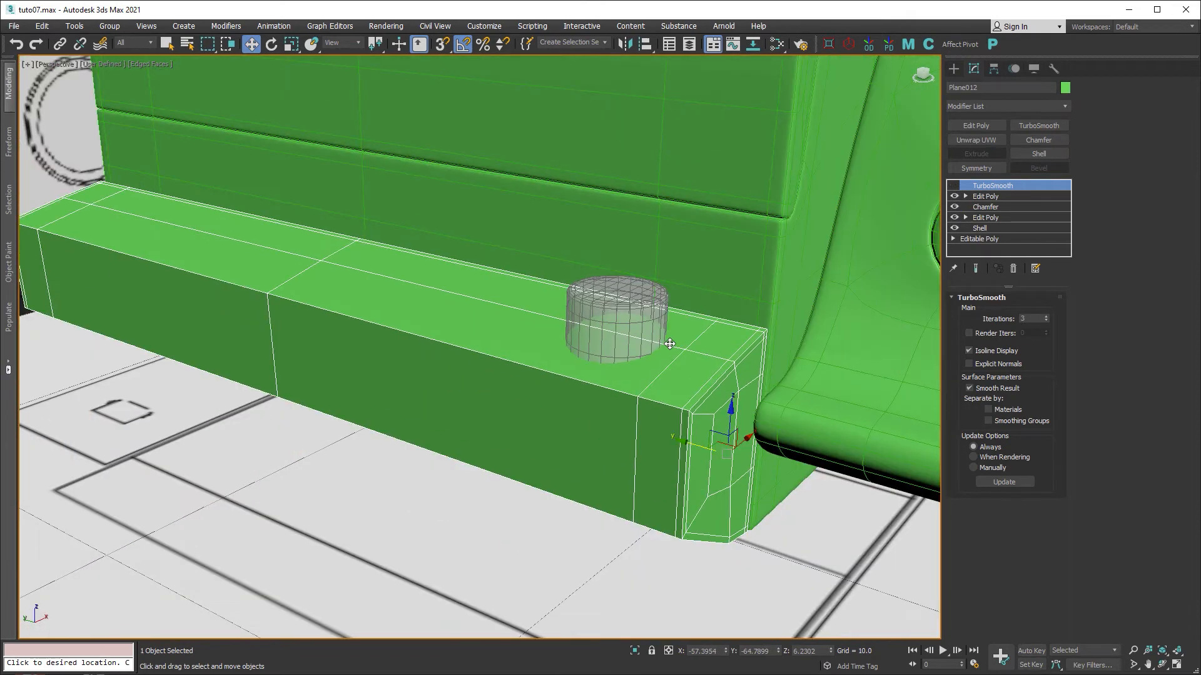
pyautogui.keyDown('alt'); pyautogui.moveTo(663, 357); pyautogui.dragTo(692, 388, button='middle'); pyautogui.keyUp('alt')
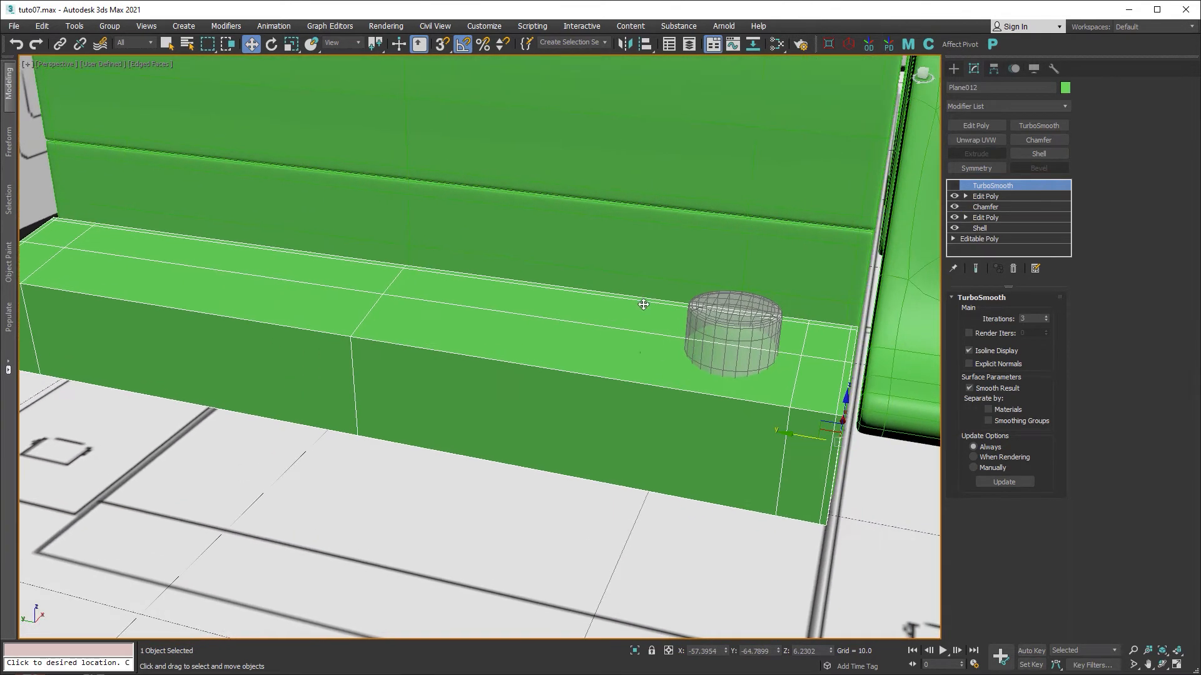
pyautogui.scroll(3, 677, 375)
pyautogui.click(986, 196)
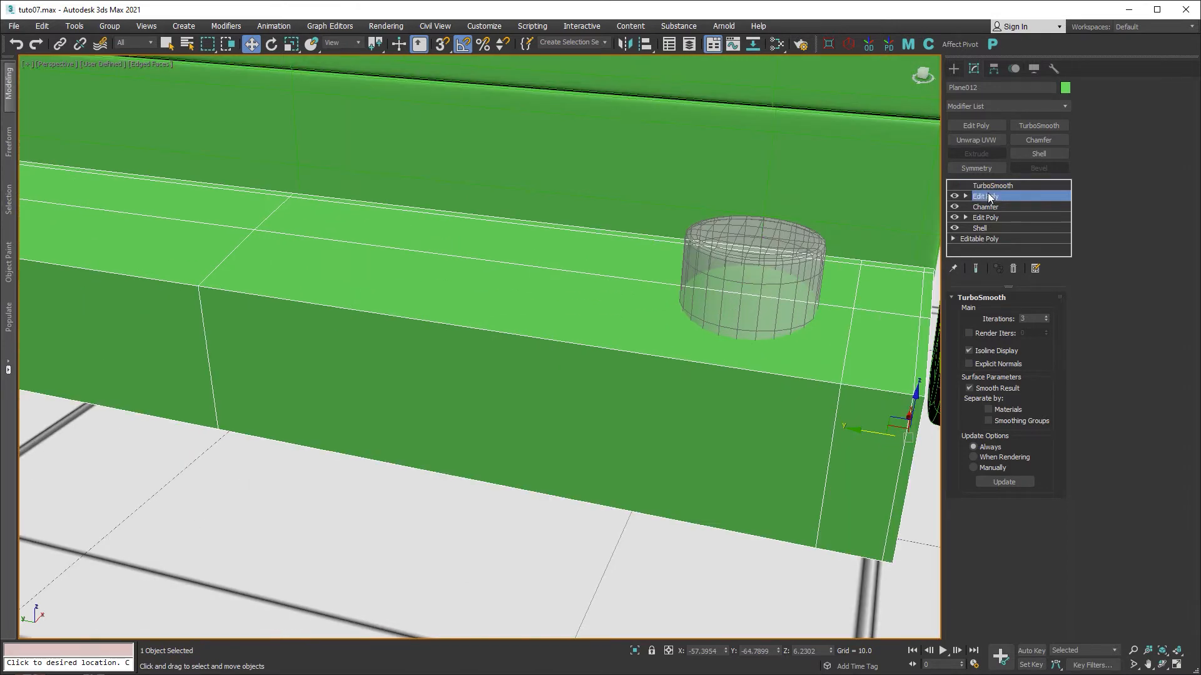
pyautogui.click(974, 126)
# Connect the bar's 12 lengthwise edges with 2 new edge loops.
pyautogui.click(989, 395)
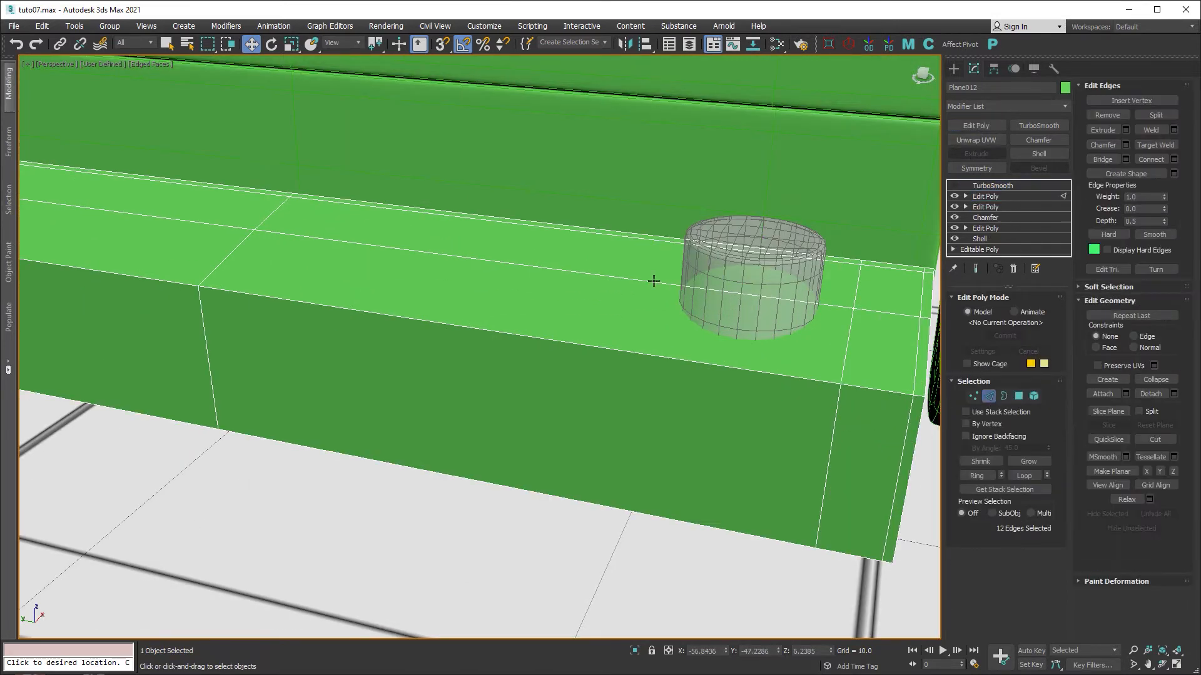
pyautogui.moveTo(562, 181); pyautogui.dragTo(606, 457)
pyautogui.rightClick(633, 388)
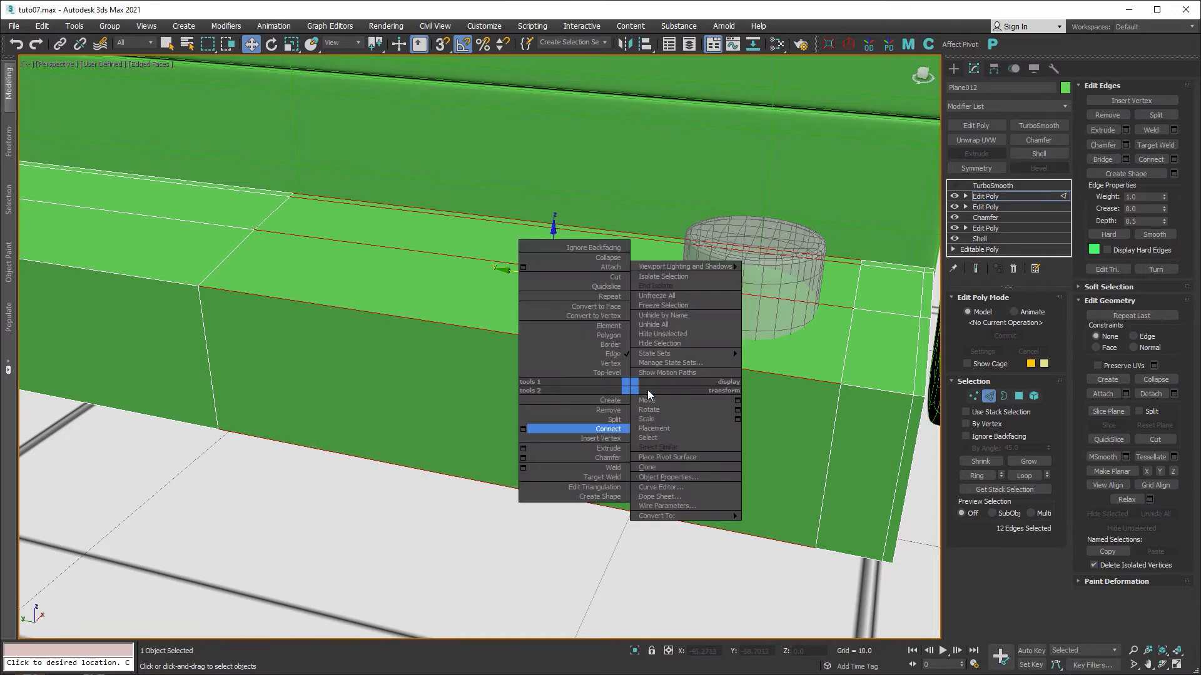
pyautogui.click(523, 429)
pyautogui.click(489, 354)
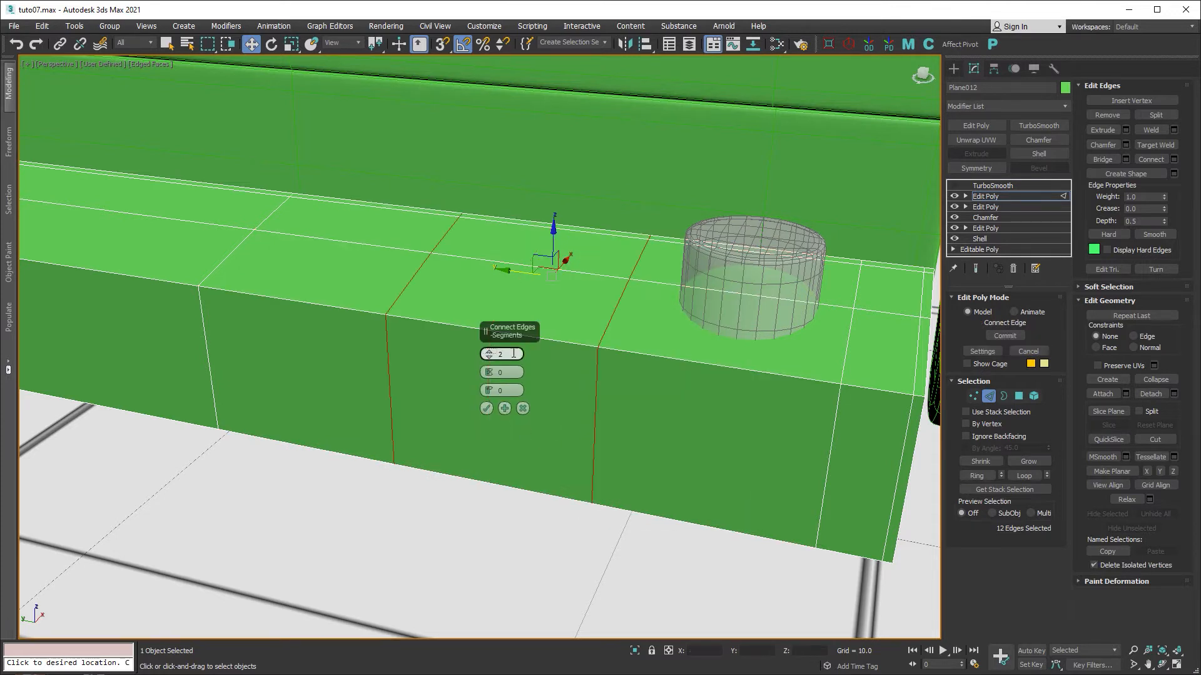
pyautogui.click(486, 408)
# Slide the two new loops so they sit on either side of the cylinder.
pyautogui.moveTo(607, 368); pyautogui.dragTo(715, 386)
pyautogui.scroll(5, 741, 345)
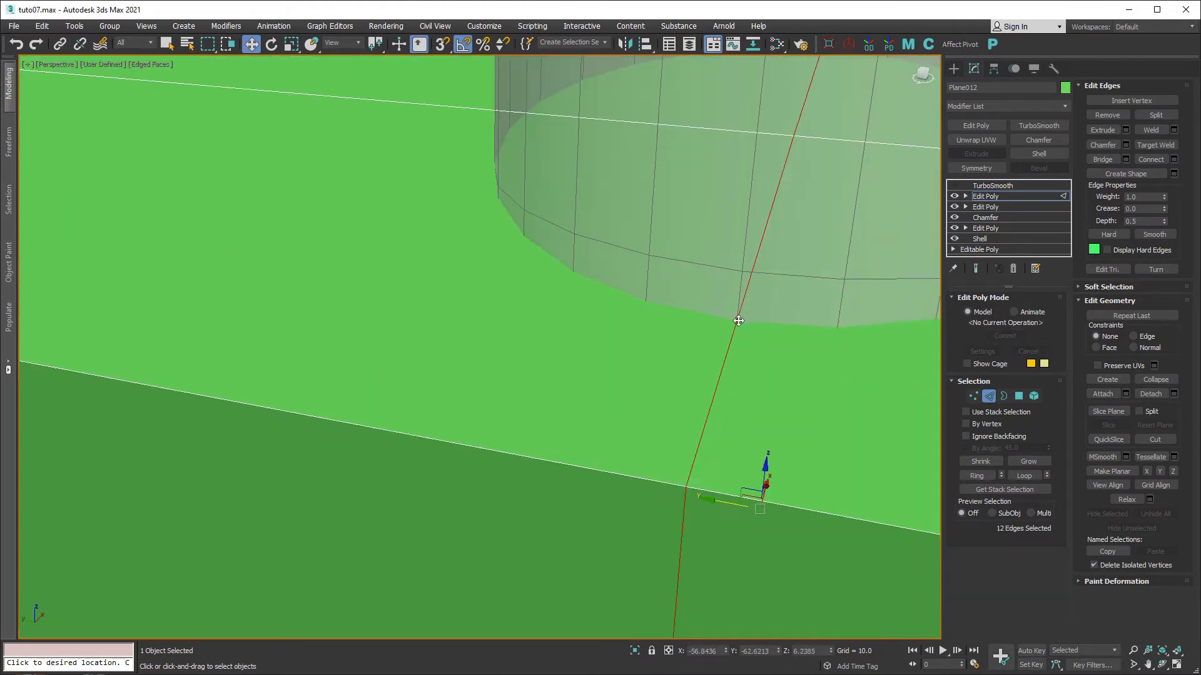
pyautogui.scroll(-4, 782, 438)
pyautogui.keyDown('alt'); pyautogui.moveTo(793, 433); pyautogui.dragTo(657, 396, button='middle'); pyautogui.keyUp('alt')
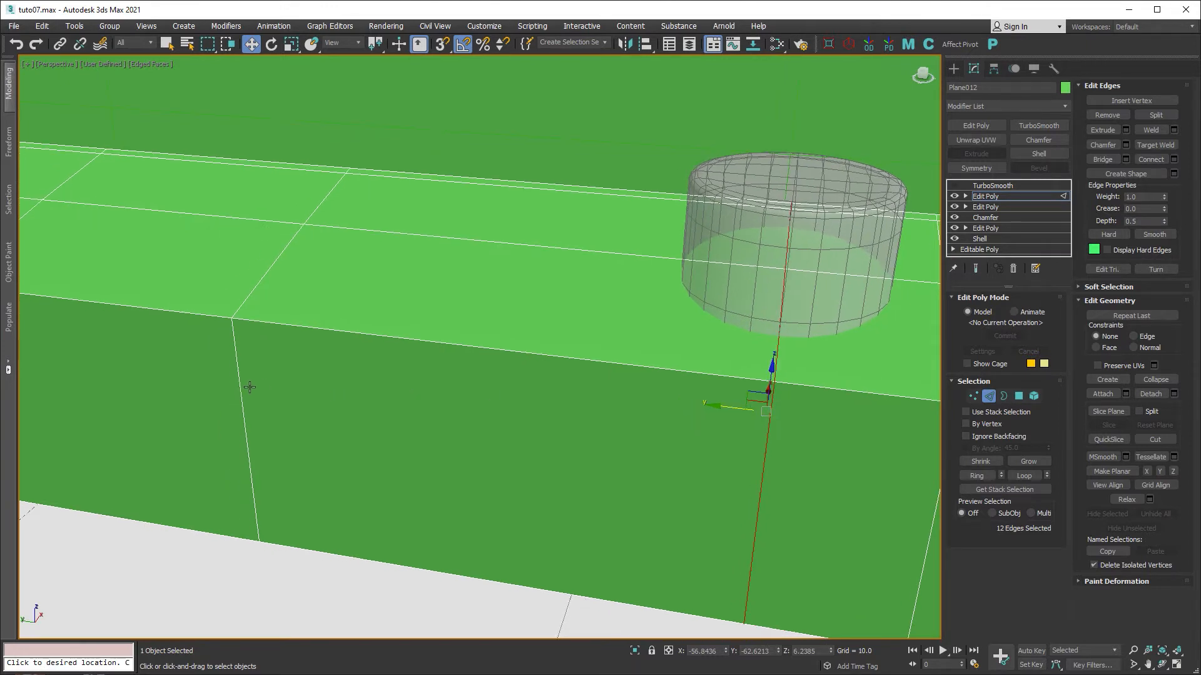
pyautogui.doubleClick(243, 387)
pyautogui.scroll(-3, 232, 386)
pyautogui.moveTo(305, 364); pyautogui.dragTo(466, 377)
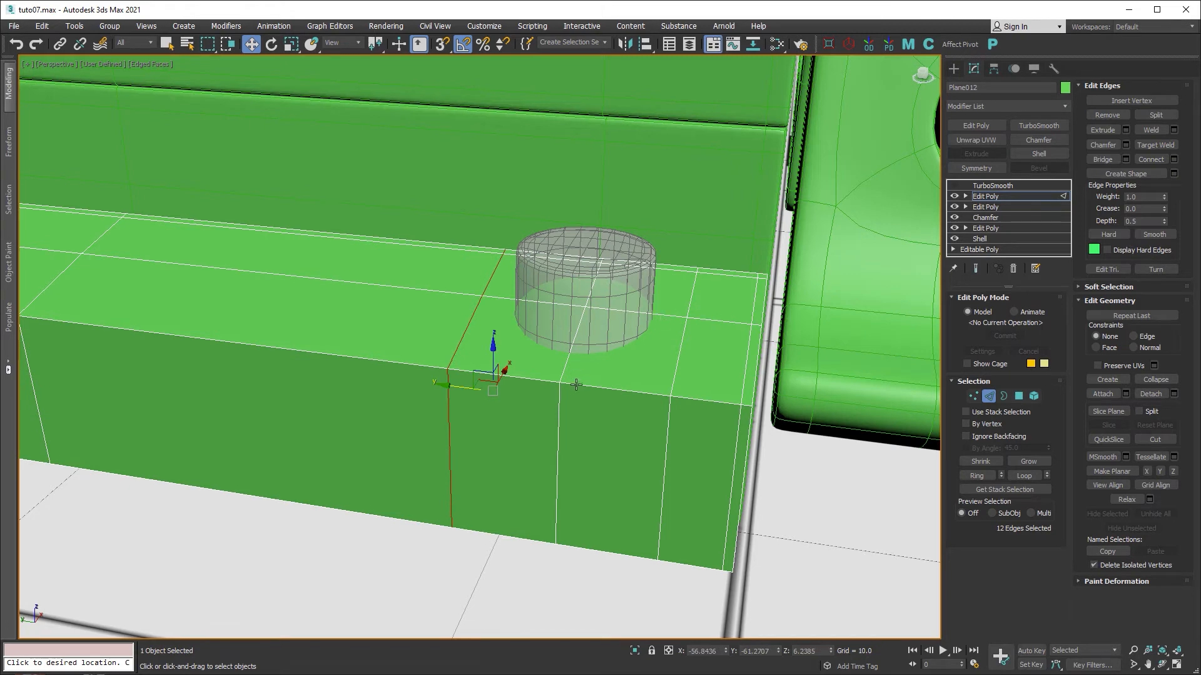
pyautogui.keyDown('alt'); pyautogui.moveTo(576, 384); pyautogui.dragTo(590, 389, button='middle'); pyautogui.keyUp('alt')
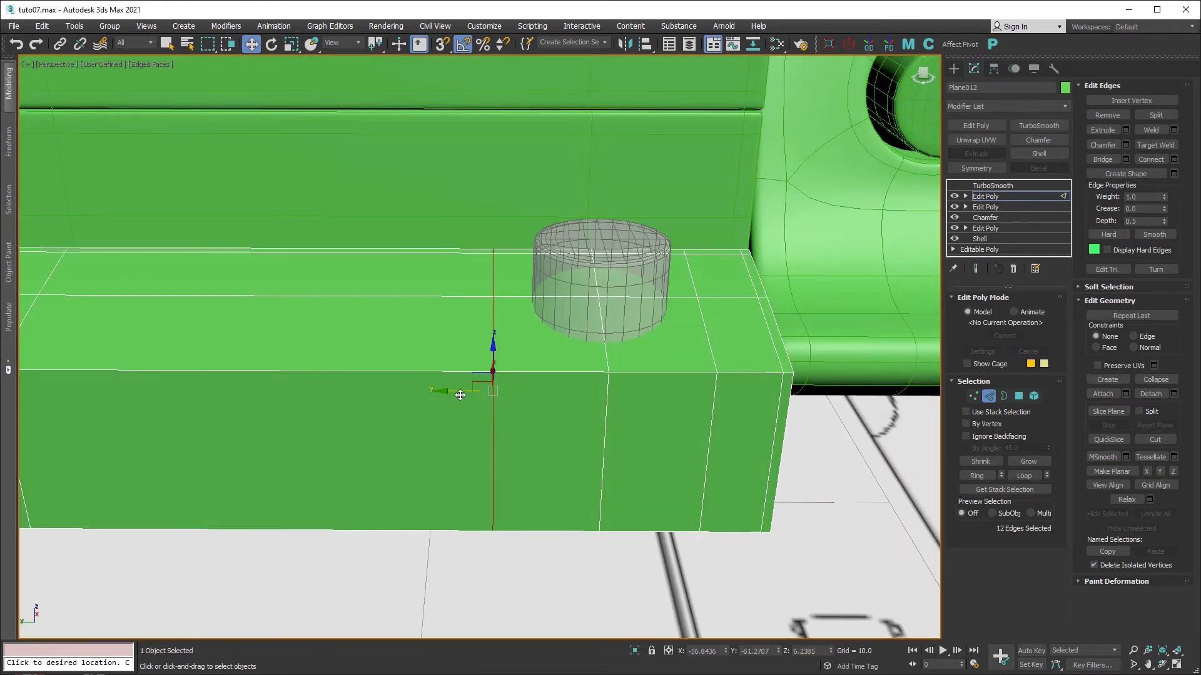
pyautogui.keyDown('alt'); pyautogui.moveTo(635, 356); pyautogui.dragTo(584, 378, button='middle'); pyautogui.keyUp('alt')
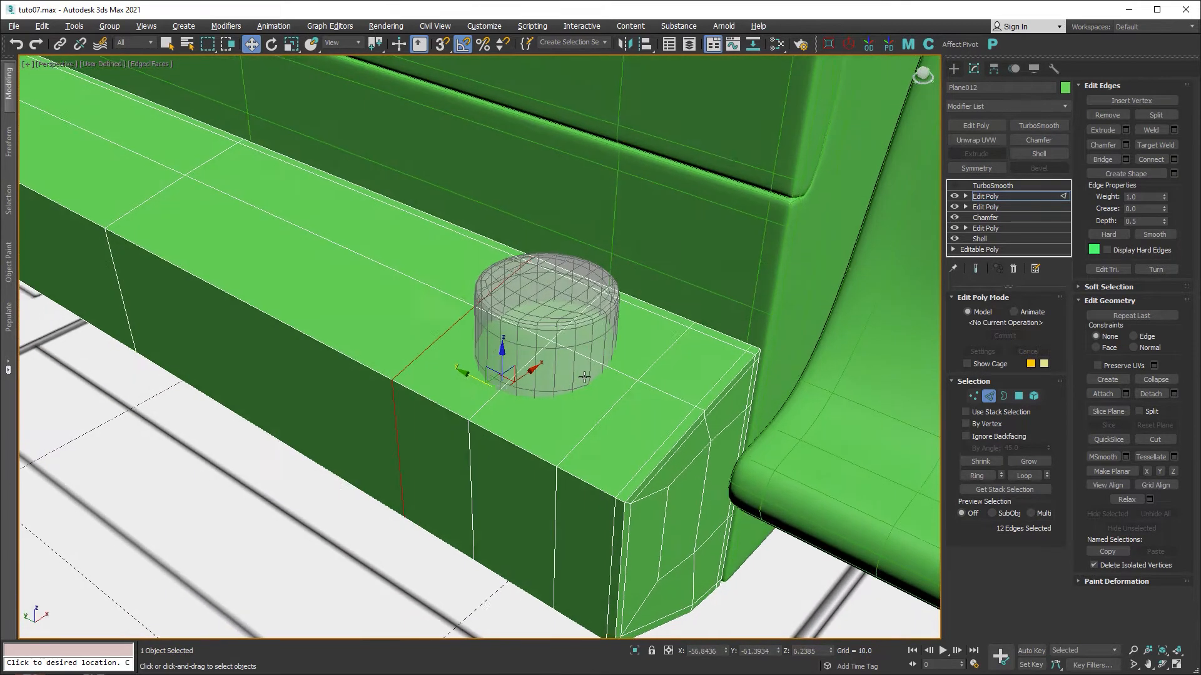
pyautogui.scroll(2, 573, 394)
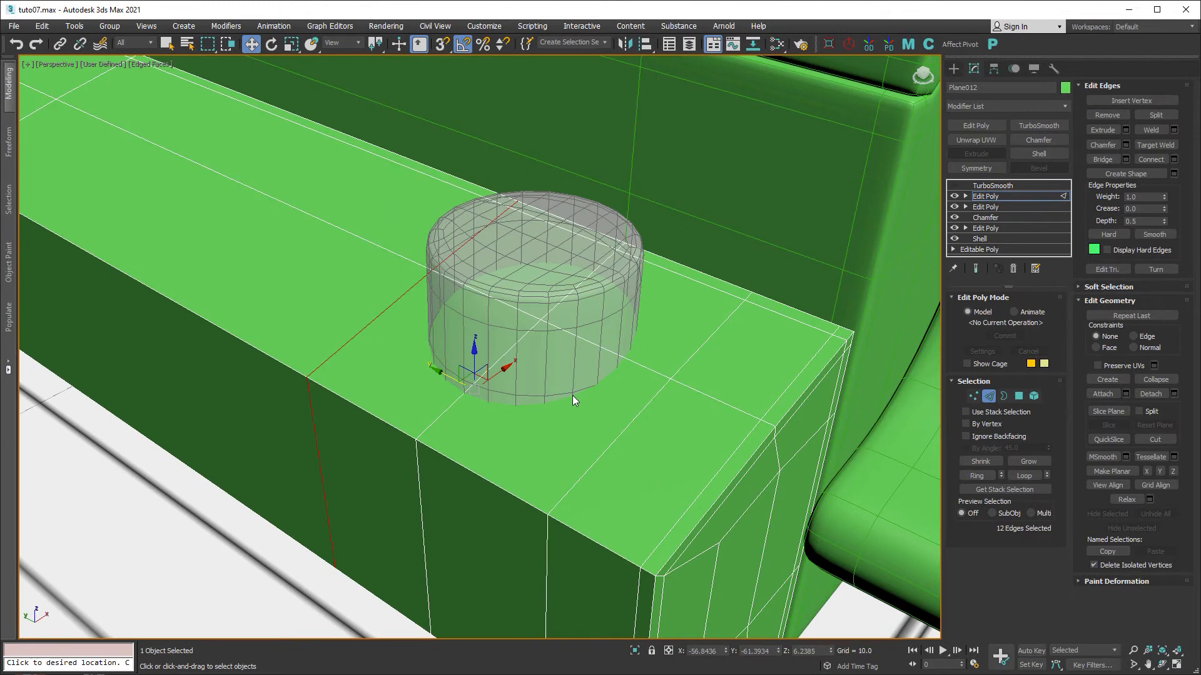
# Select the four bar polygons around and under the cylinder.
pyautogui.click(1016, 399)
pyautogui.click(503, 341)
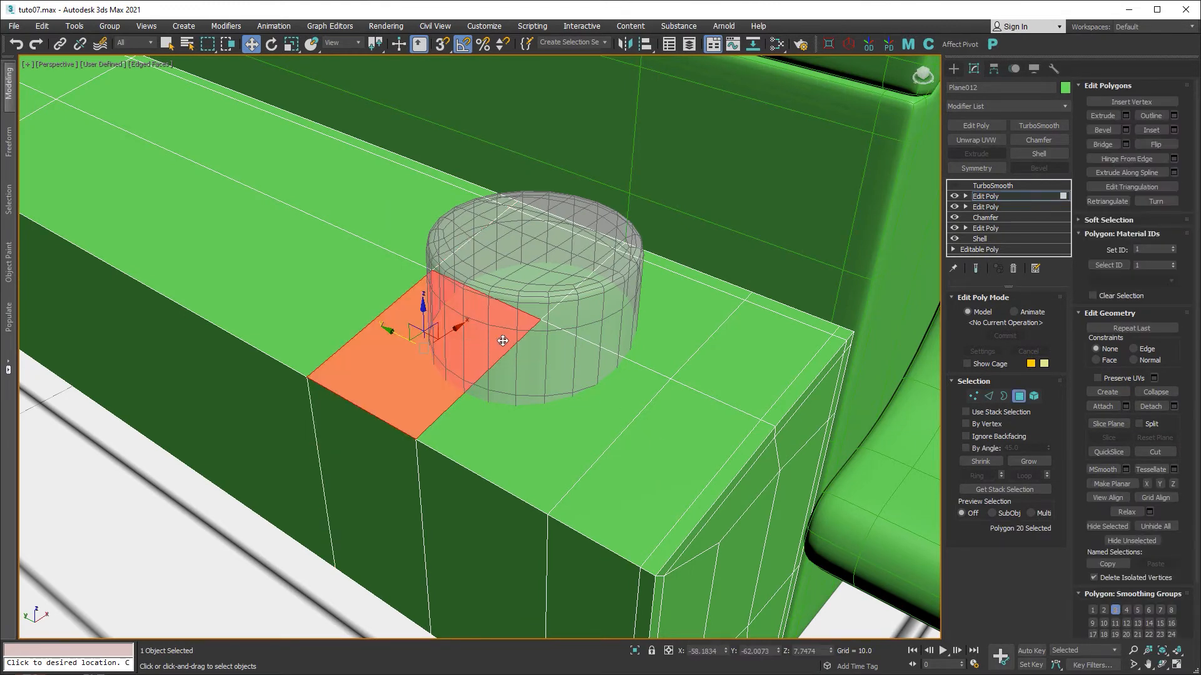
pyautogui.keyDown('ctrl'); pyautogui.click(554, 296); pyautogui.keyUp('ctrl')
pyautogui.keyDown('ctrl'); pyautogui.click(603, 317); pyautogui.keyUp('ctrl')
pyautogui.keyDown('ctrl'); pyautogui.click(577, 381); pyautogui.keyUp('ctrl')
pyautogui.keyDown('alt'); pyautogui.moveTo(562, 498); pyautogui.dragTo(535, 428, button='middle'); pyautogui.keyUp('alt')
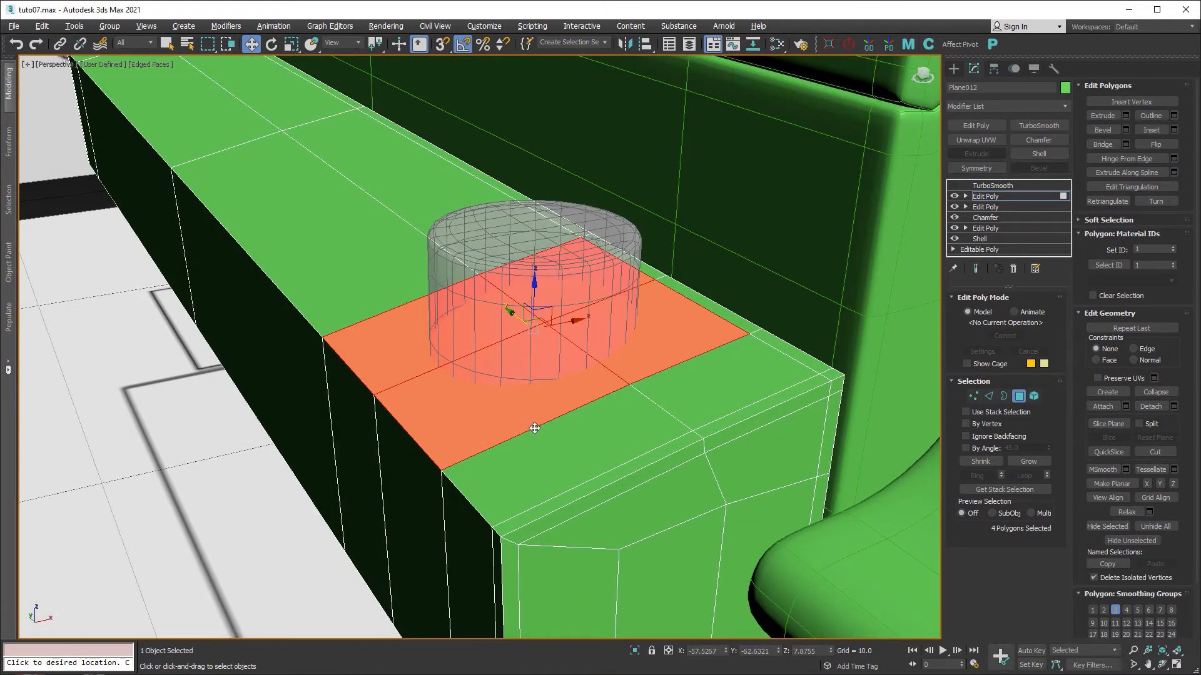
# Inset the four polygons and make the inset border a regular octagon.
pyautogui.click(1174, 131)
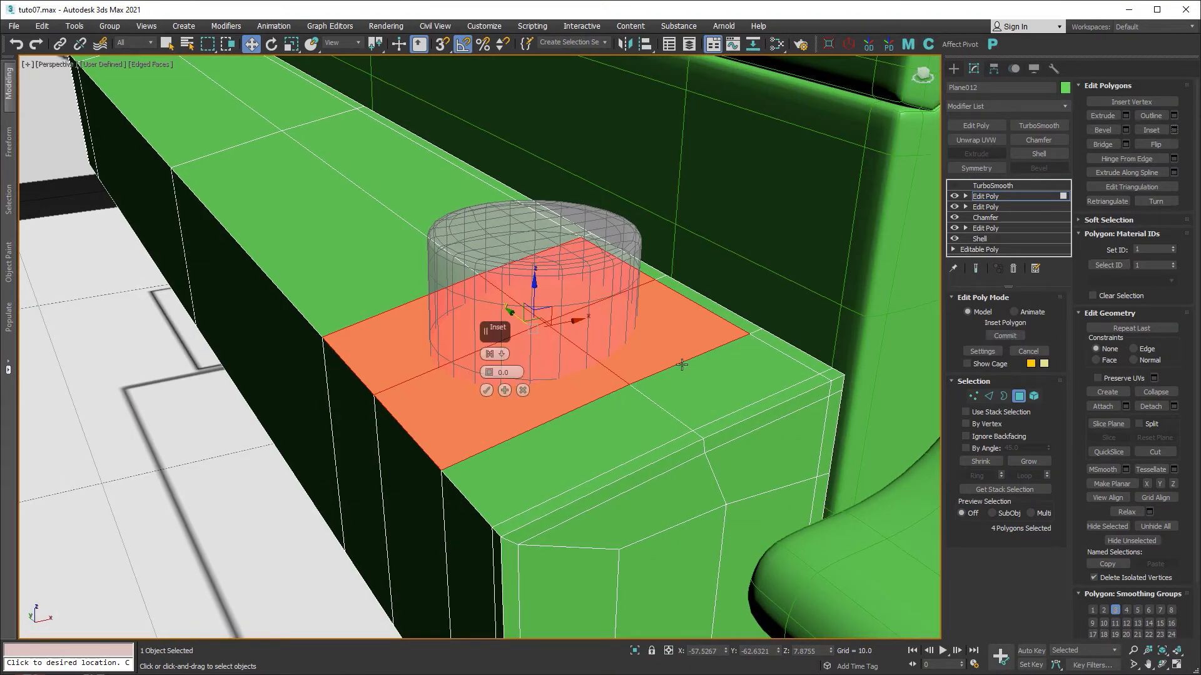
pyautogui.moveTo(492, 373); pyautogui.dragTo(490, 374)
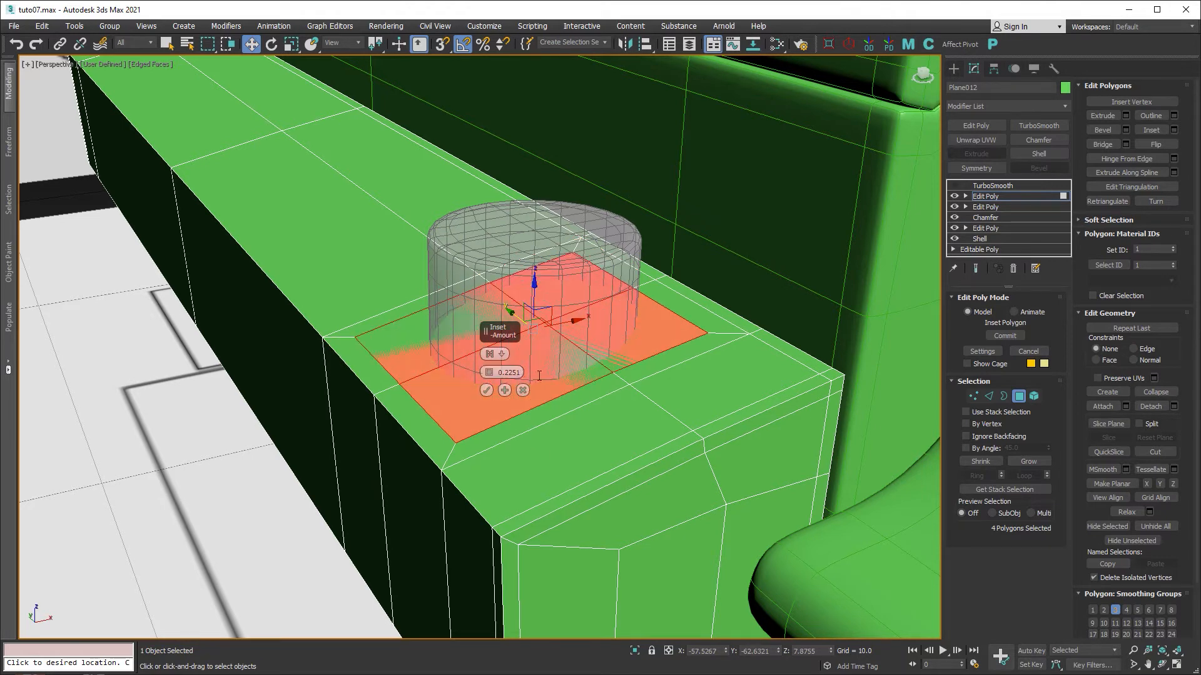
pyautogui.click(487, 390)
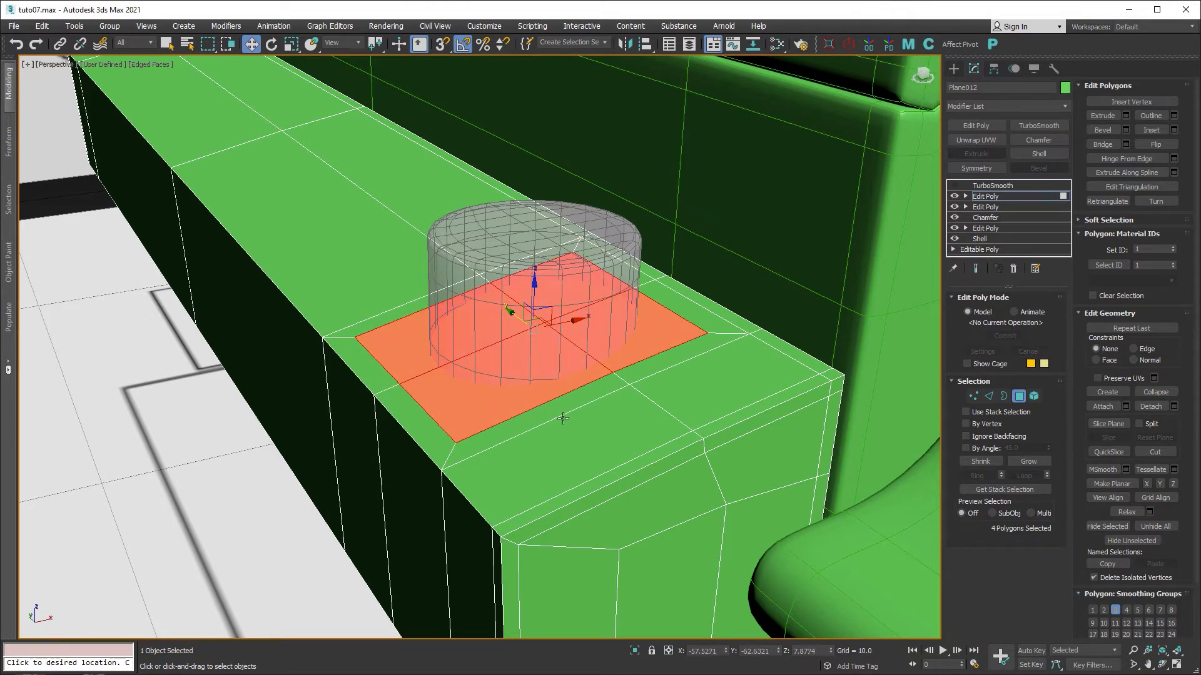
pyautogui.click(844, 46)
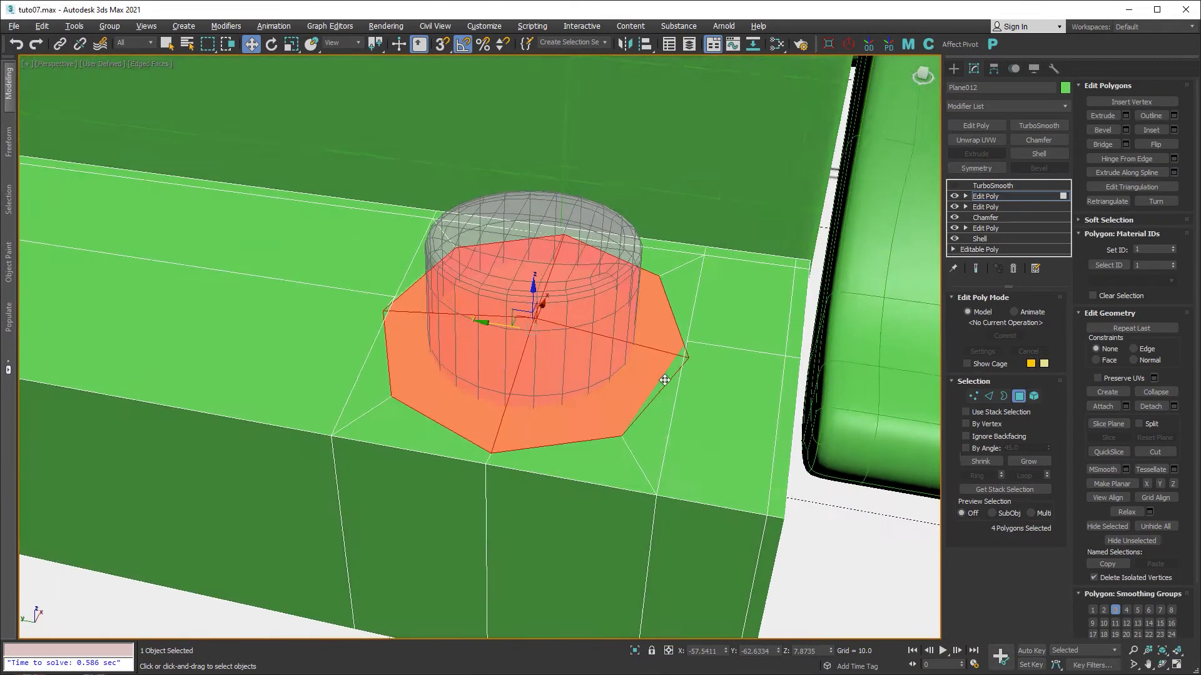
pyautogui.keyDown('alt'); pyautogui.moveTo(665, 380); pyautogui.dragTo(633, 385, button='middle'); pyautogui.keyUp('alt')
# Scale the octagon polygons inward toward the cylinder and raise them slightly.
pyautogui.press('r')
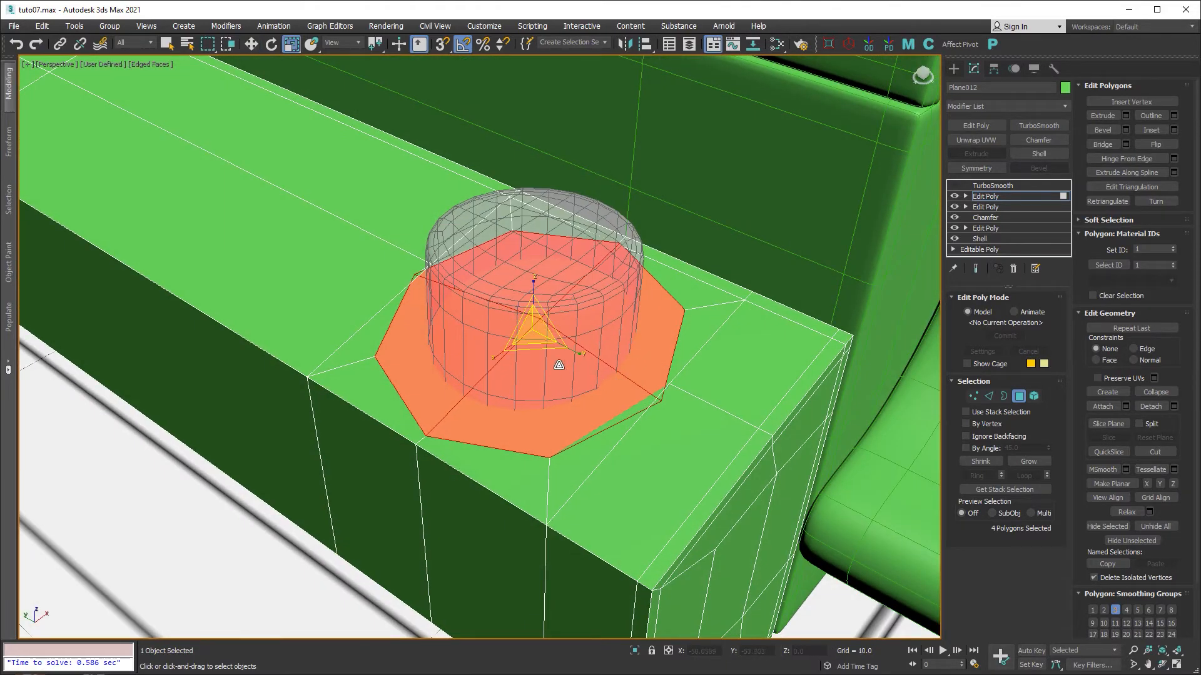
pyautogui.moveTo(534, 334); pyautogui.dragTo(523, 348)
pyautogui.keyDown('alt'); pyautogui.moveTo(523, 347); pyautogui.dragTo(602, 460, button='middle'); pyautogui.keyUp('alt')
pyautogui.press('w')
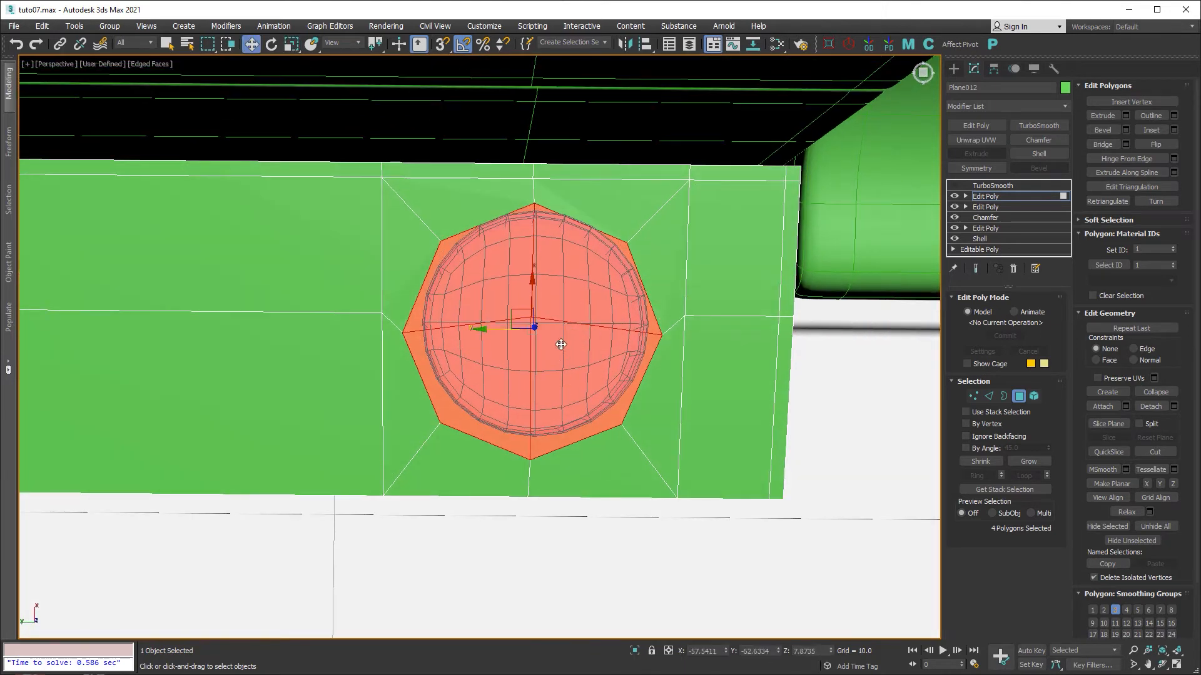
pyautogui.moveTo(534, 283); pyautogui.dragTo(534, 275)
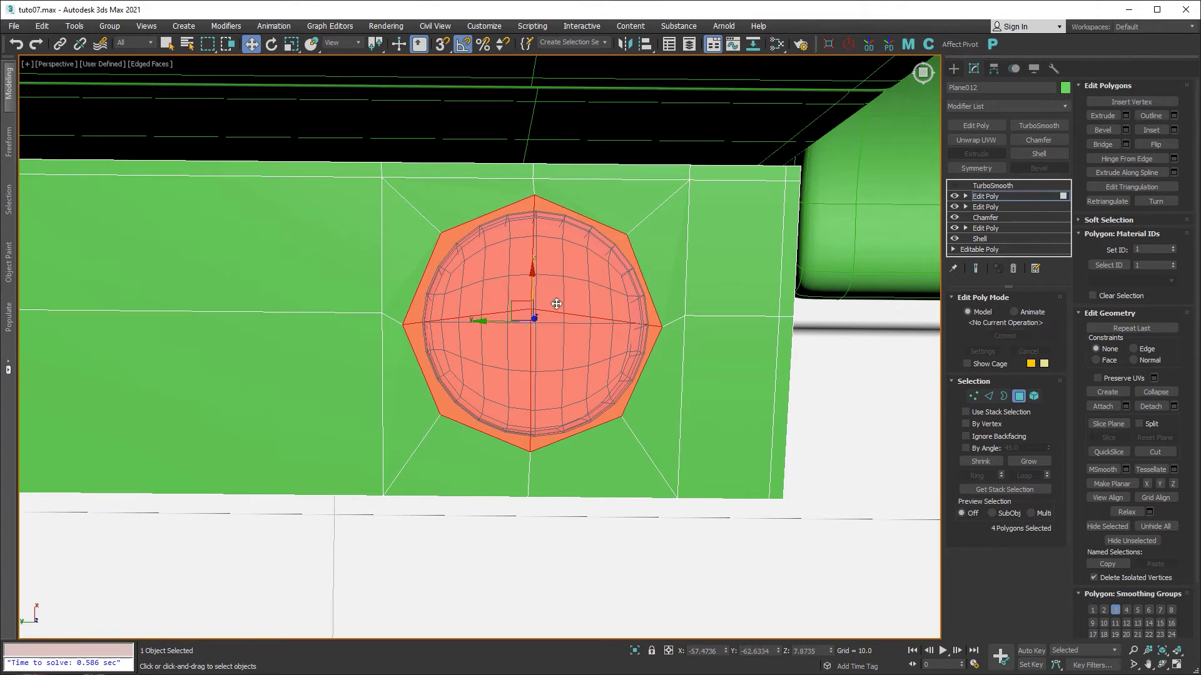
# Level the octagon polygons with the fender's top surface in the Front view.
pyautogui.hotkey('alt', 'w')
pyautogui.hotkey('alt', 'w')
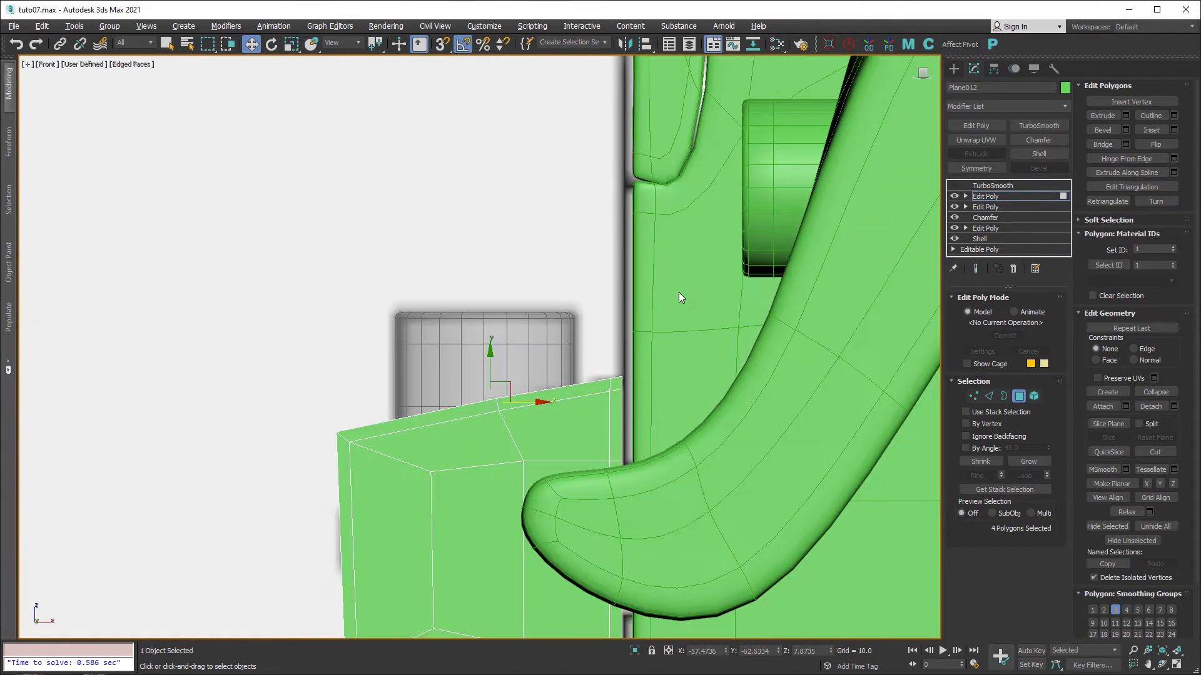
pyautogui.hotkey('alt', 'x')
pyautogui.scroll(3, 497, 413)
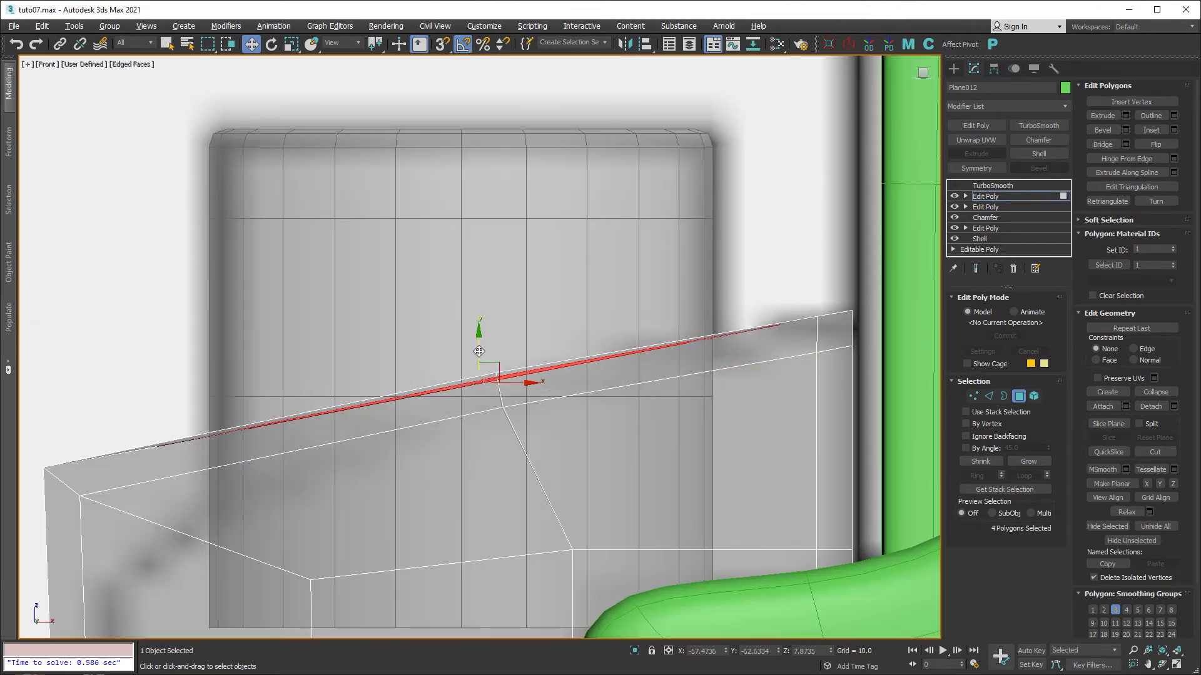
pyautogui.moveTo(479, 348); pyautogui.dragTo(479, 346)
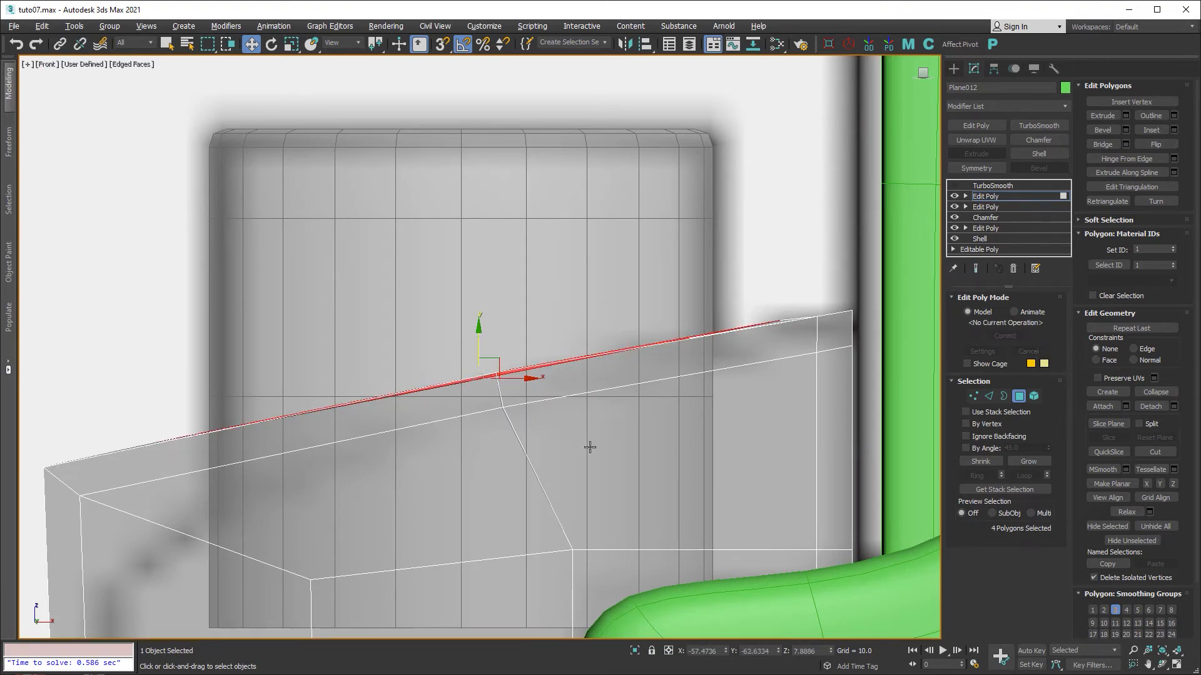
pyautogui.hotkey('alt', 'w')
# Clear the polygon selection, exit Polygon mode and turn see-through off.
pyautogui.middleClick(737, 492)
pyautogui.hotkey('alt', 'w')
pyautogui.keyDown('alt'); pyautogui.moveTo(725, 487); pyautogui.dragTo(603, 384, button='middle'); pyautogui.keyUp('alt')
pyautogui.click(569, 410)
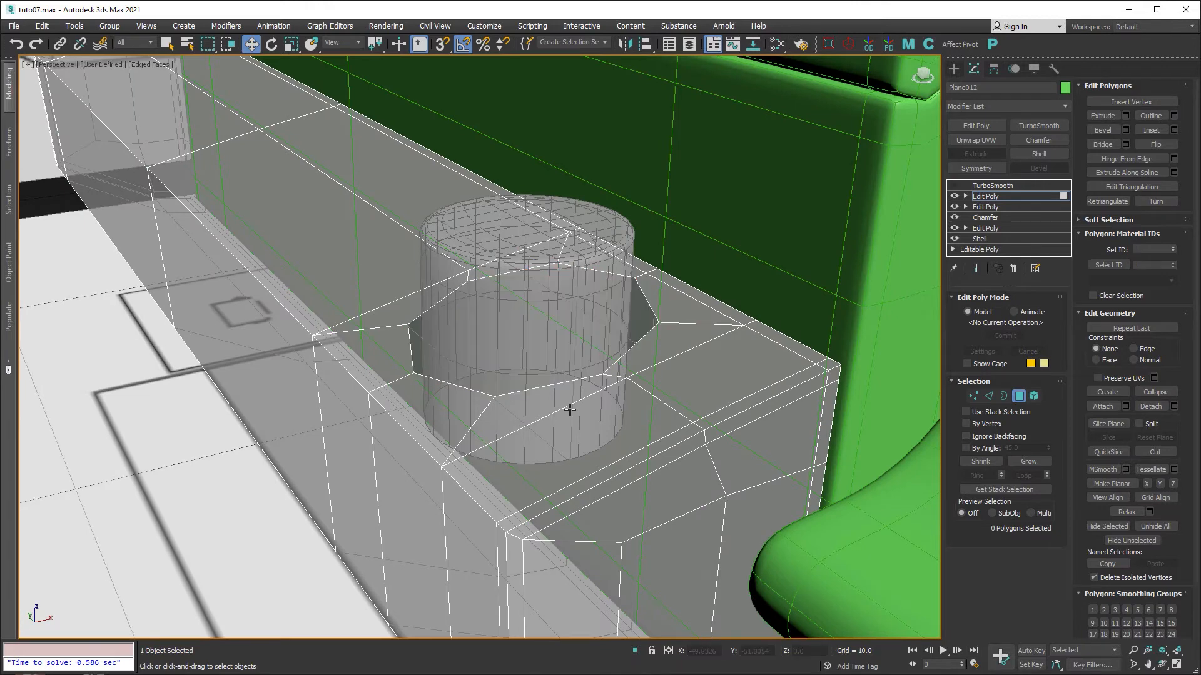
pyautogui.click(1019, 396)
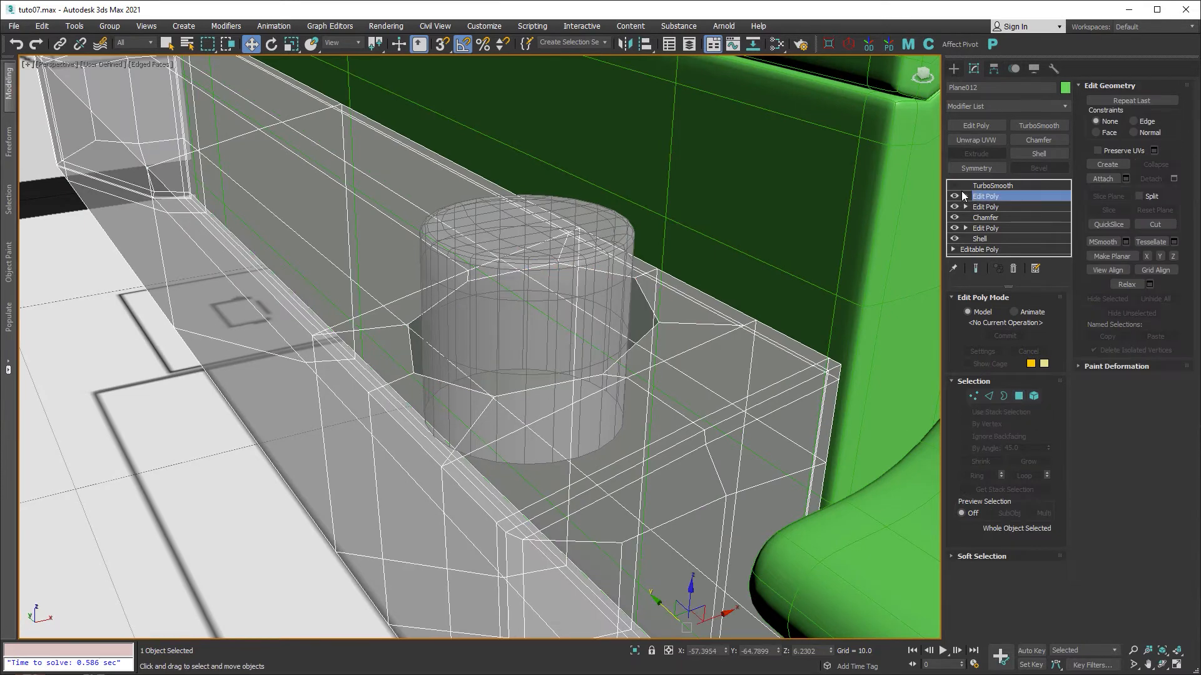
pyautogui.hotkey('alt', 'x')
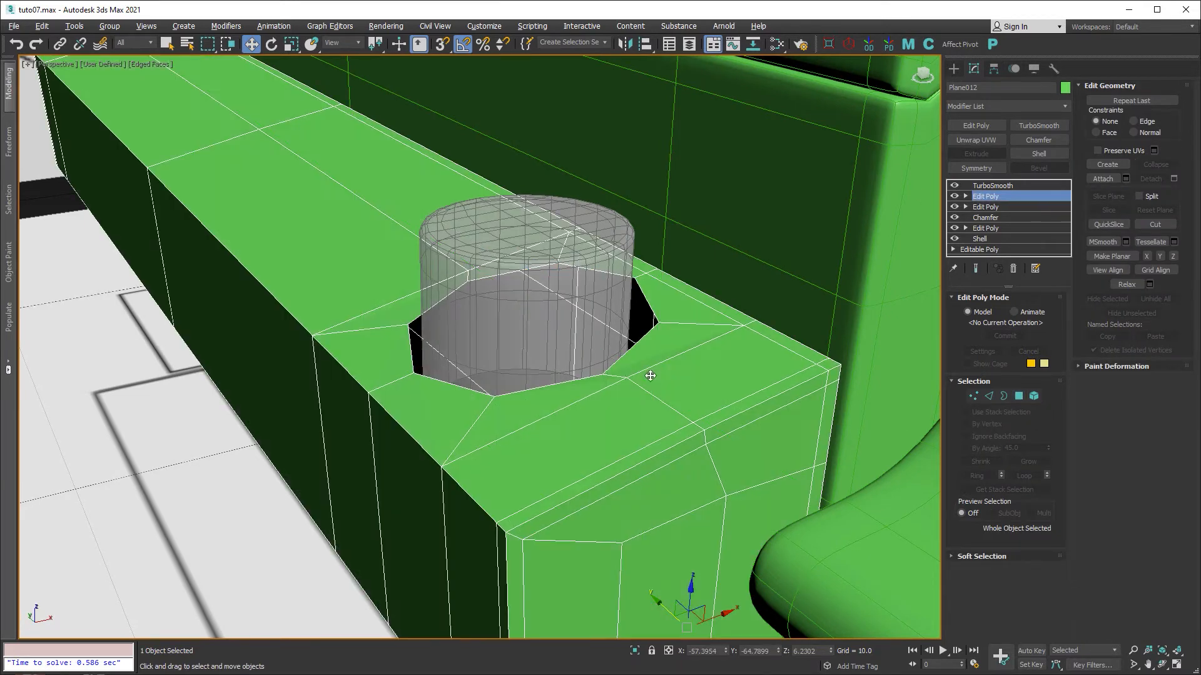
# Show the TurboSmooth result and orbit around the fender's smoothed round hole.
pyautogui.click(989, 186)
pyautogui.keyDown('alt'); pyautogui.moveTo(712, 388); pyautogui.dragTo(717, 388, button='middle'); pyautogui.keyUp('alt')
pyautogui.press('F4')
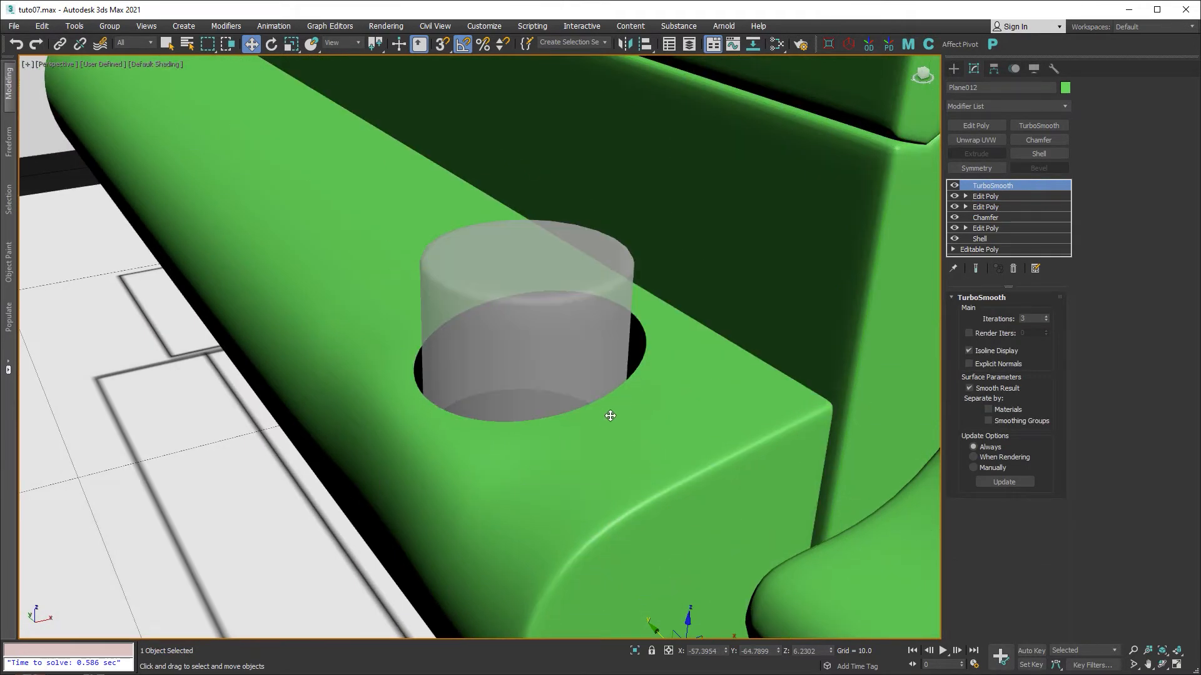
pyautogui.moveTo(610, 415)
pyautogui.keyDown('alt'); pyautogui.mouseDown(button='middle')
pyautogui.moveTo(608, 394)
pyautogui.moveTo(505, 352)
pyautogui.mouseUp(button='middle'); pyautogui.keyUp('alt')
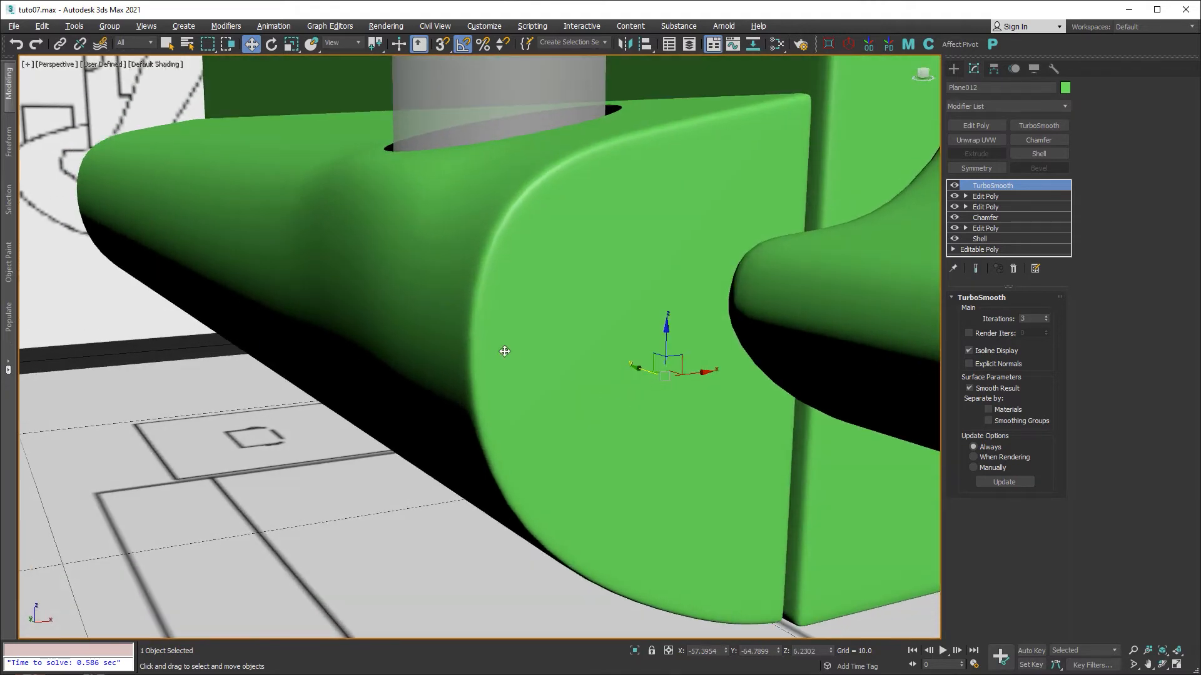
pyautogui.keyDown('alt'); pyautogui.moveTo(505, 253); pyautogui.dragTo(487, 265, button='middle'); pyautogui.keyUp('alt')
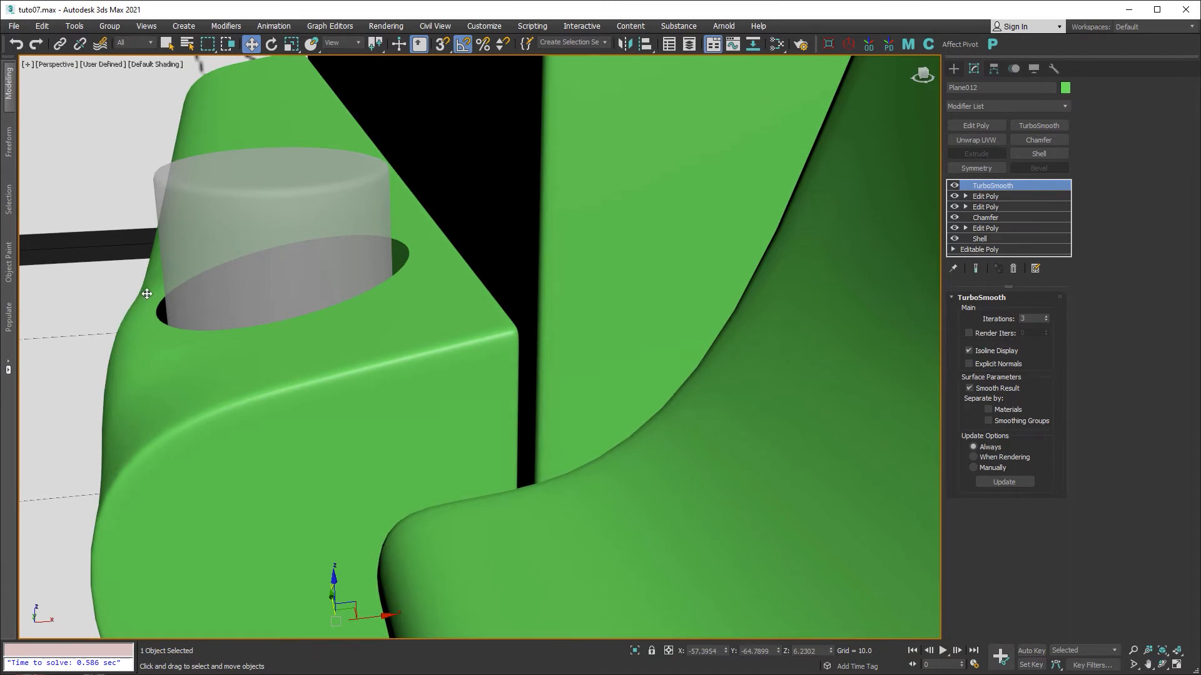
pyautogui.keyDown('alt'); pyautogui.moveTo(194, 331); pyautogui.dragTo(203, 322, button='middle'); pyautogui.keyUp('alt')
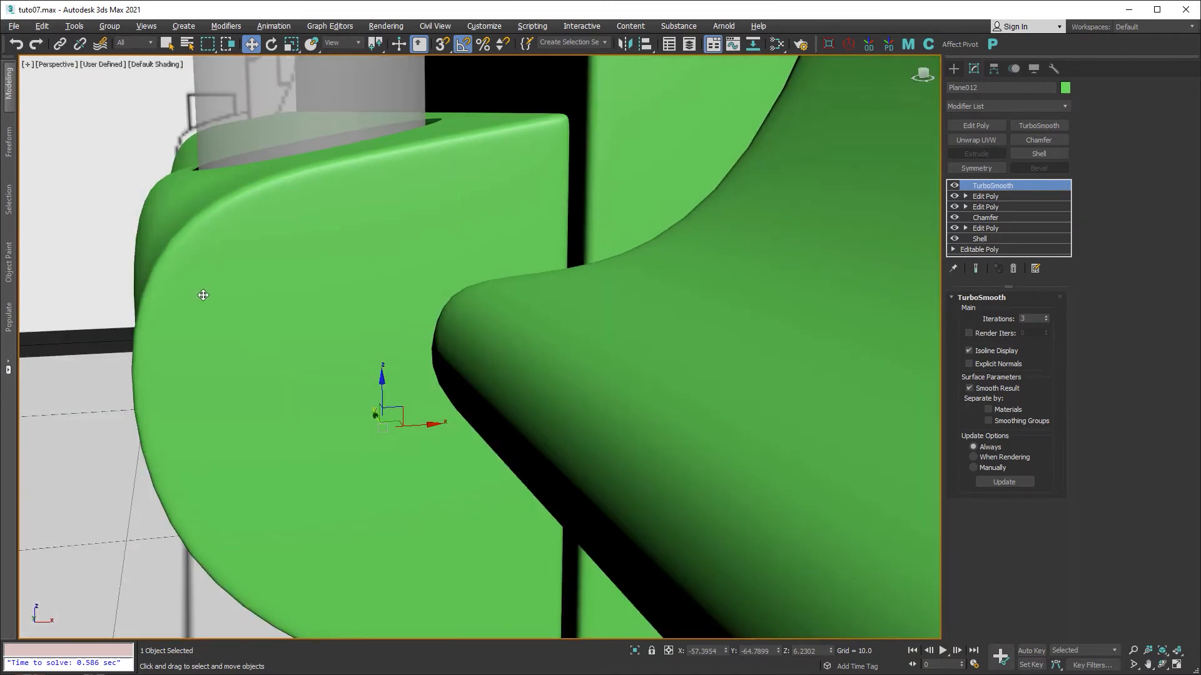
pyautogui.press('F4')
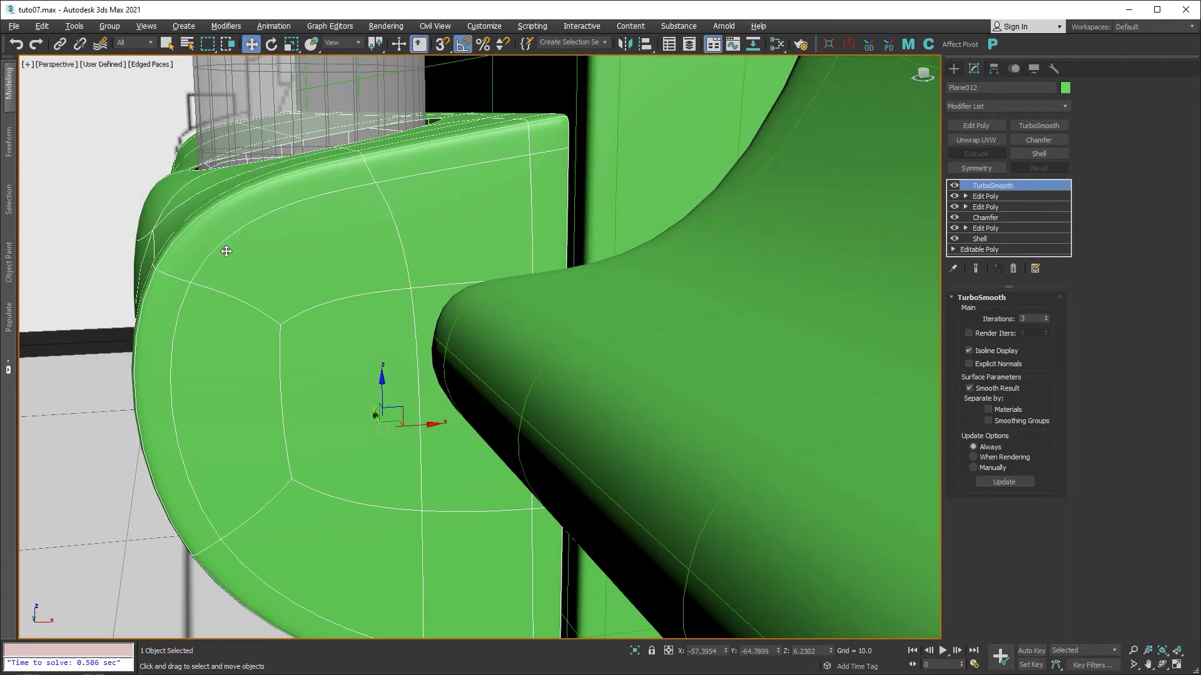
# Disable and delete the hole-cutting Edit Poly modifier on Plane012.
pyautogui.keyDown('alt'); pyautogui.moveTo(227, 252); pyautogui.dragTo(280, 282, button='middle'); pyautogui.keyUp('alt')
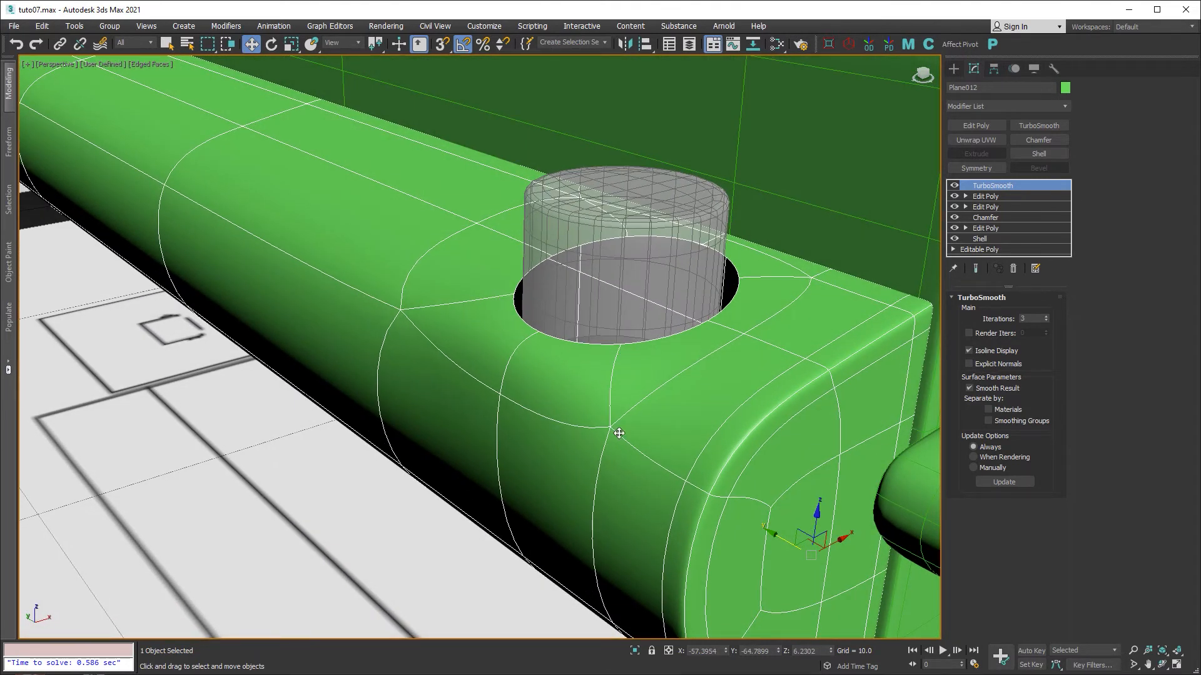
pyautogui.click(954, 185)
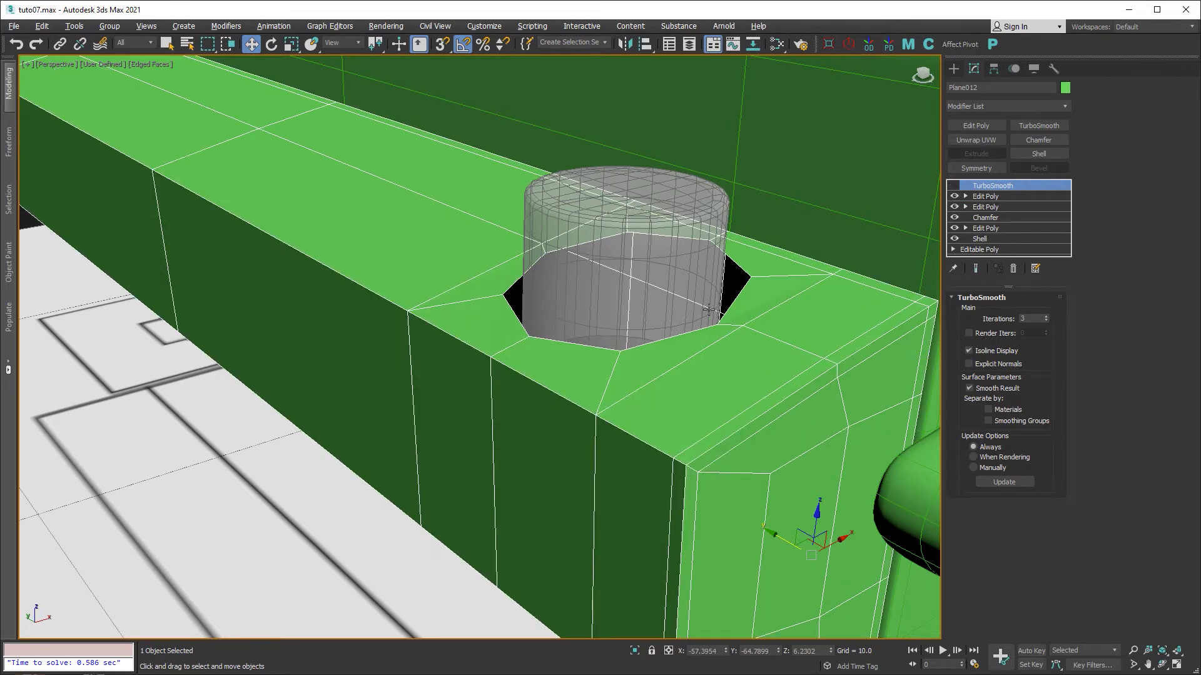
pyautogui.keyDown('alt'); pyautogui.moveTo(709, 309); pyautogui.dragTo(831, 329, button='middle'); pyautogui.keyUp('alt')
pyautogui.click(954, 197)
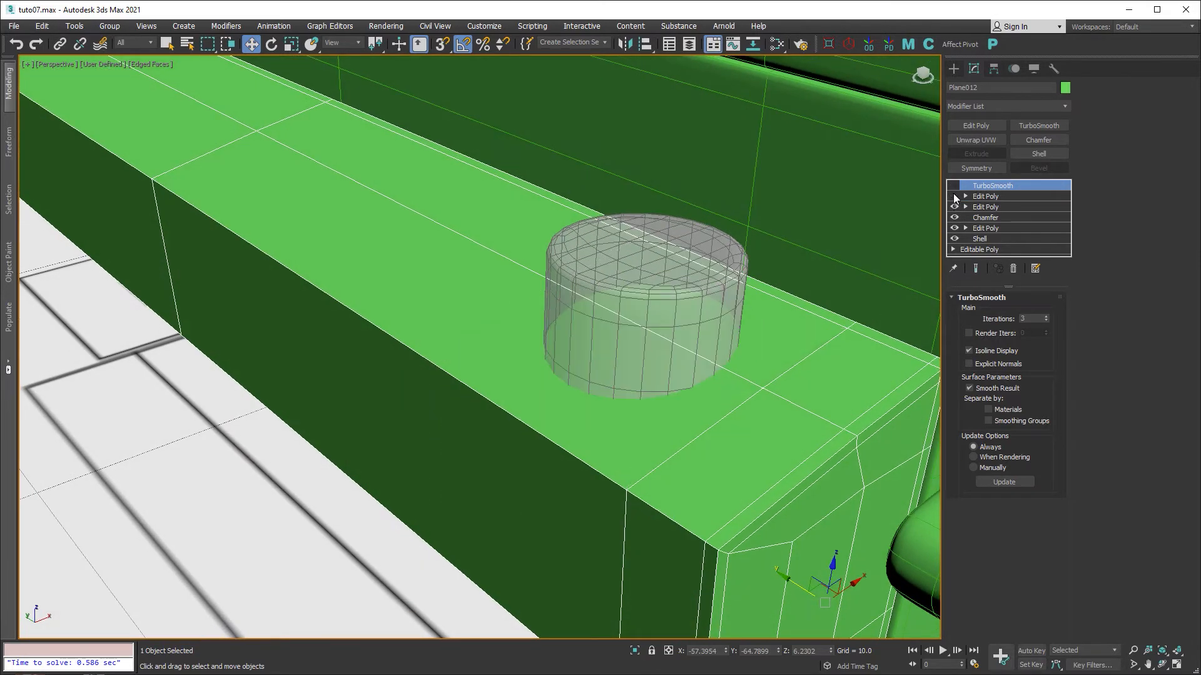
pyautogui.keyDown('alt'); pyautogui.moveTo(639, 323); pyautogui.dragTo(606, 346, button='middle'); pyautogui.keyUp('alt')
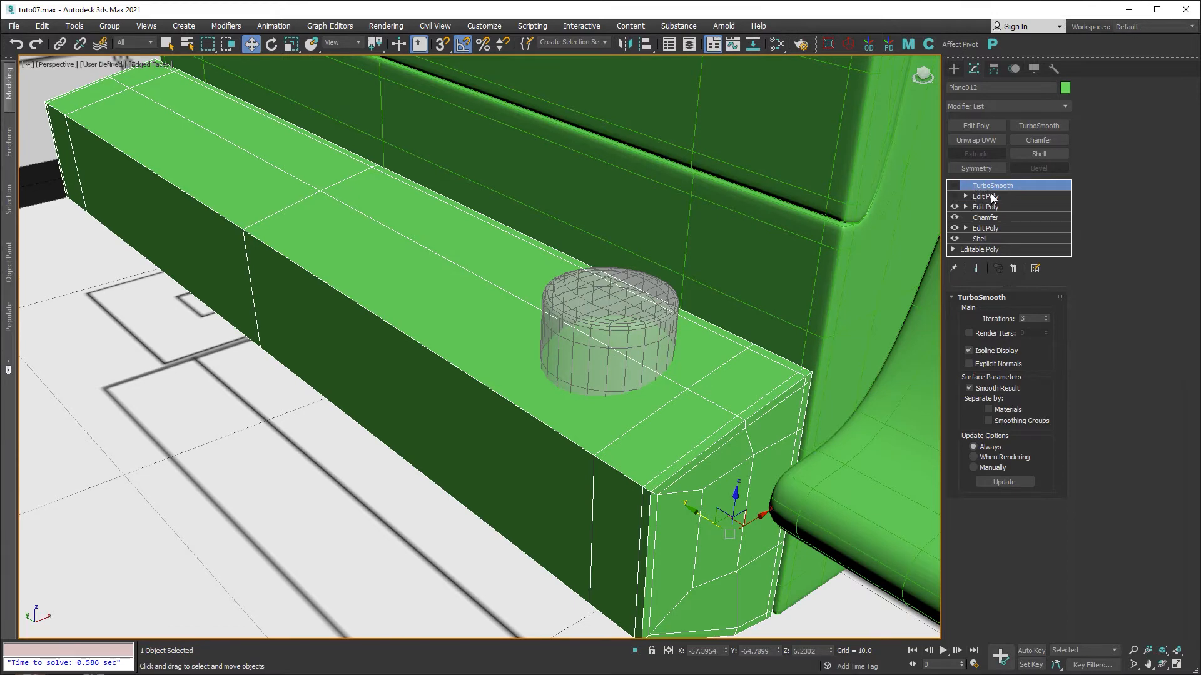
pyautogui.click(991, 196)
pyautogui.click(1013, 269)
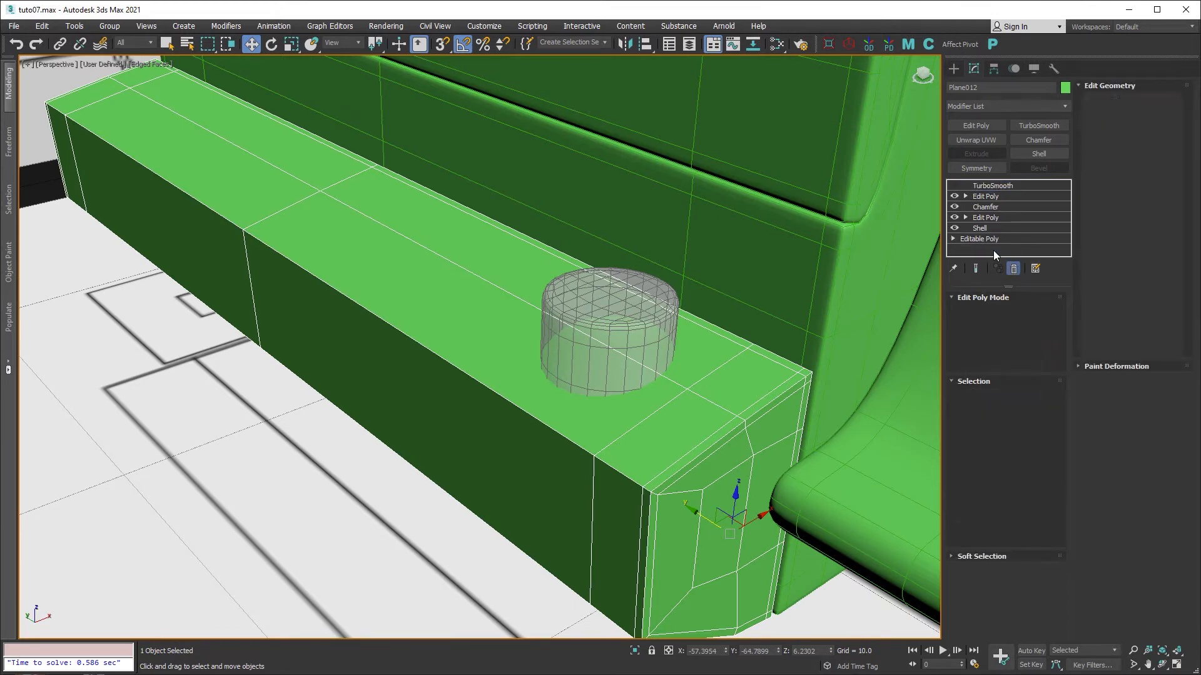
# Re-enable TurboSmooth with 2 iterations and Isoline Display unchecked.
pyautogui.click(981, 186)
pyautogui.click(954, 186)
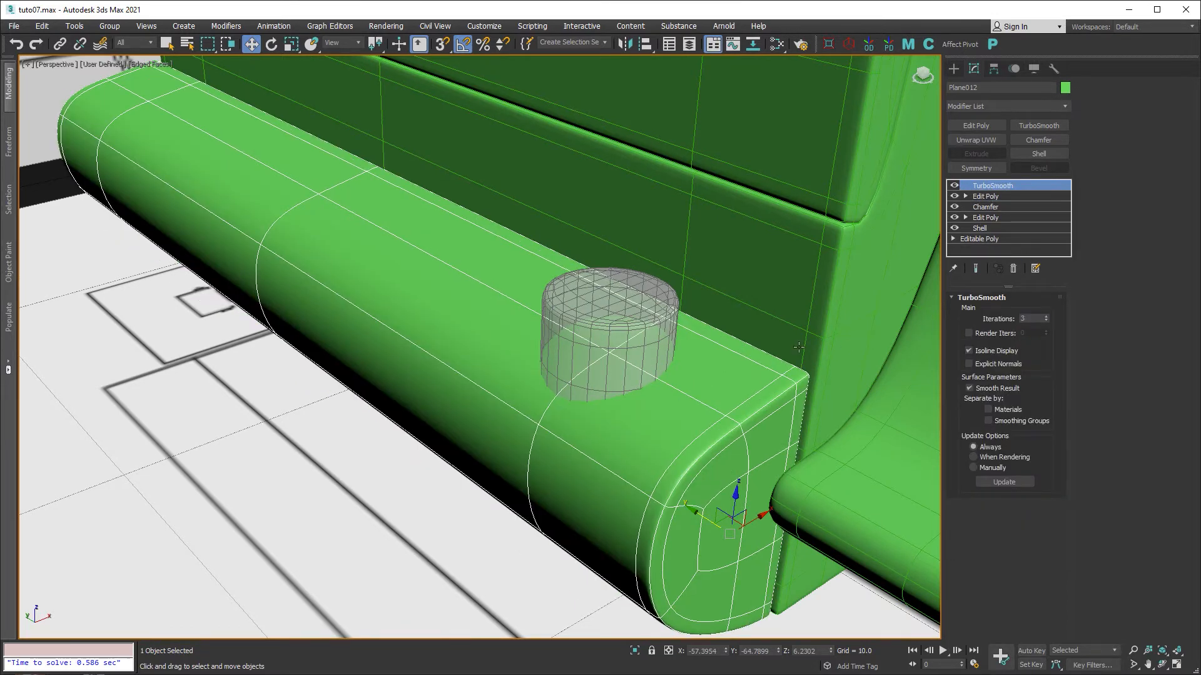
pyautogui.moveTo(780, 346); pyautogui.dragTo(767, 346, button='middle')
pyautogui.click(1048, 321)
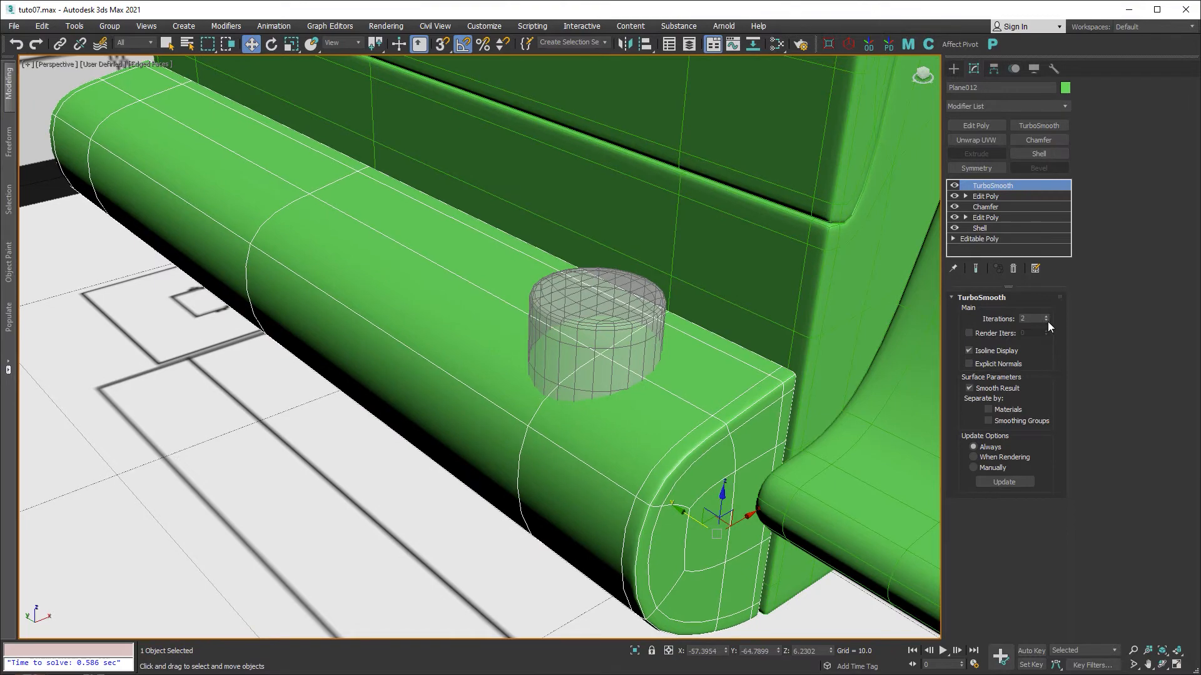
pyautogui.click(969, 351)
pyautogui.keyDown('alt'); pyautogui.moveTo(651, 389); pyautogui.dragTo(535, 293, button='middle'); pyautogui.keyUp('alt')
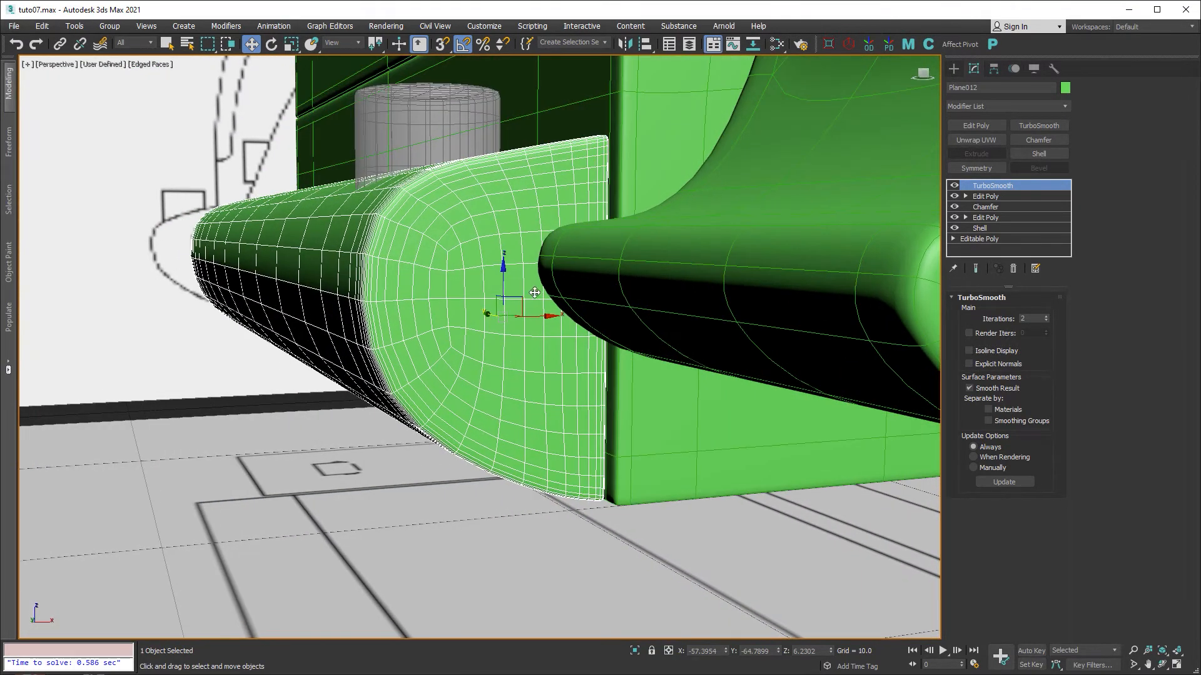
pyautogui.keyDown('alt'); pyautogui.moveTo(352, 217); pyautogui.dragTo(501, 354, button='middle'); pyautogui.keyUp('alt')
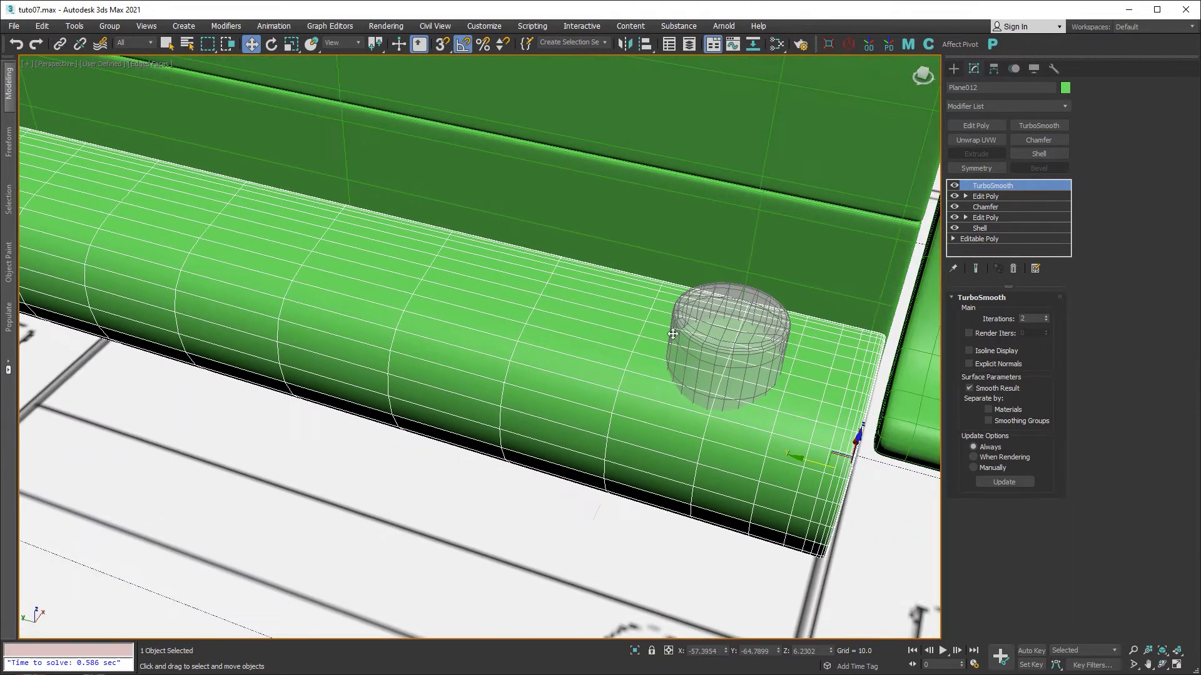
# Add a new Edit Poly modifier above TurboSmooth and slide the first armrest edge loop.
pyautogui.click(987, 126)
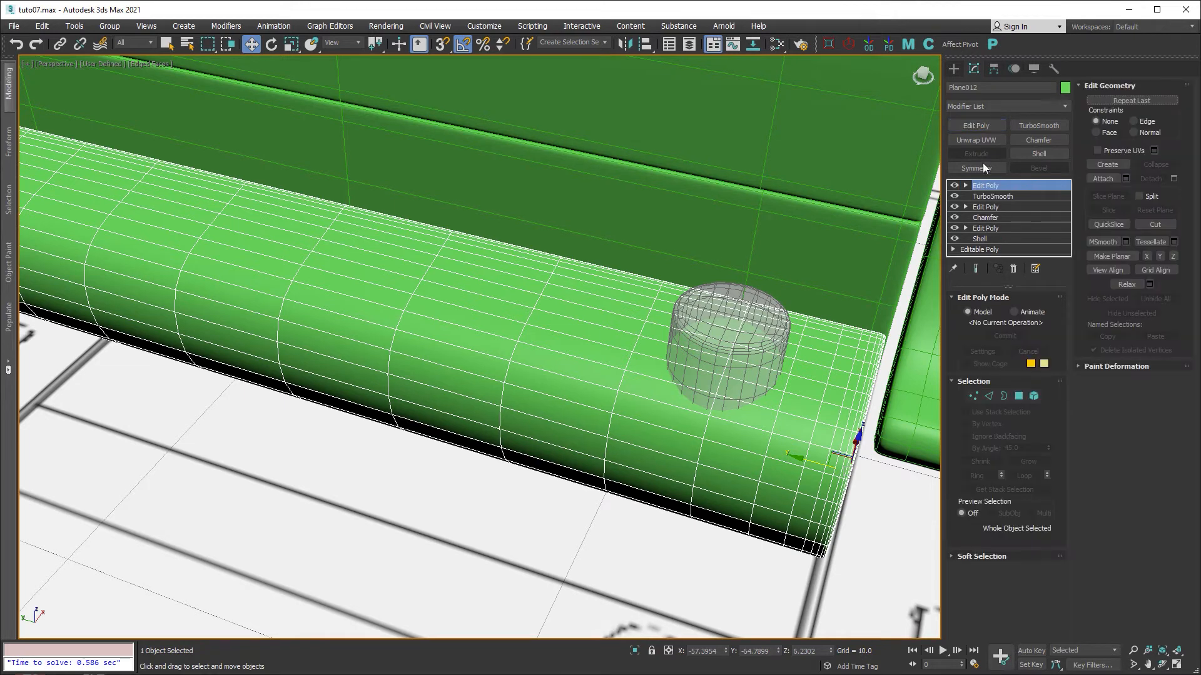
pyautogui.click(989, 396)
pyautogui.scroll(5, 700, 400)
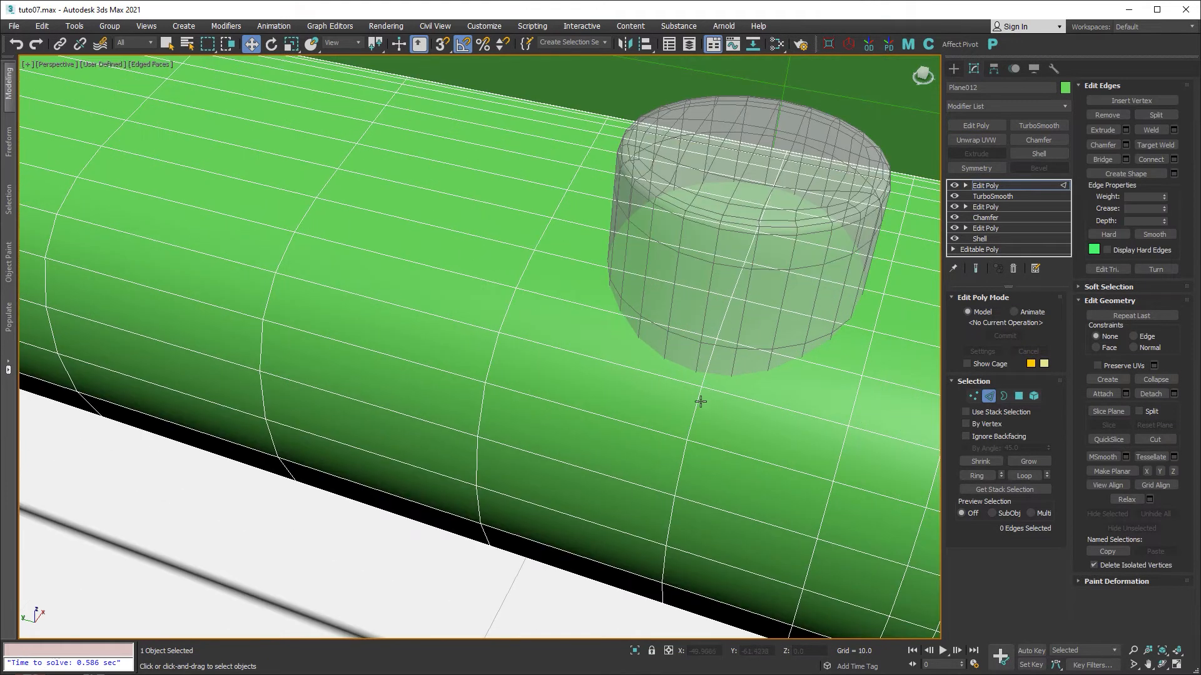
pyautogui.doubleClick(699, 403)
pyautogui.moveTo(688, 377); pyautogui.dragTo(681, 376)
# Slide two more armrest edge loops, then select a single edge and exit Edge level.
pyautogui.moveTo(851, 386); pyautogui.dragTo(789, 384, button='middle')
pyautogui.doubleClick(791, 389)
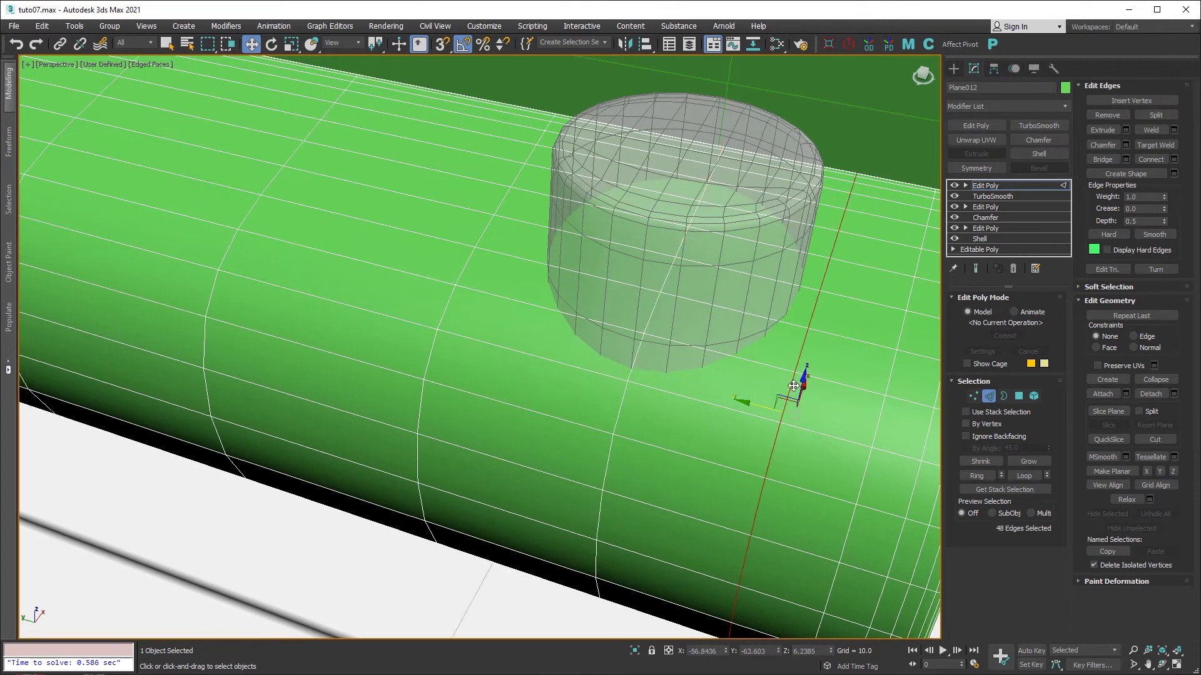
pyautogui.moveTo(761, 408); pyautogui.dragTo(786, 403)
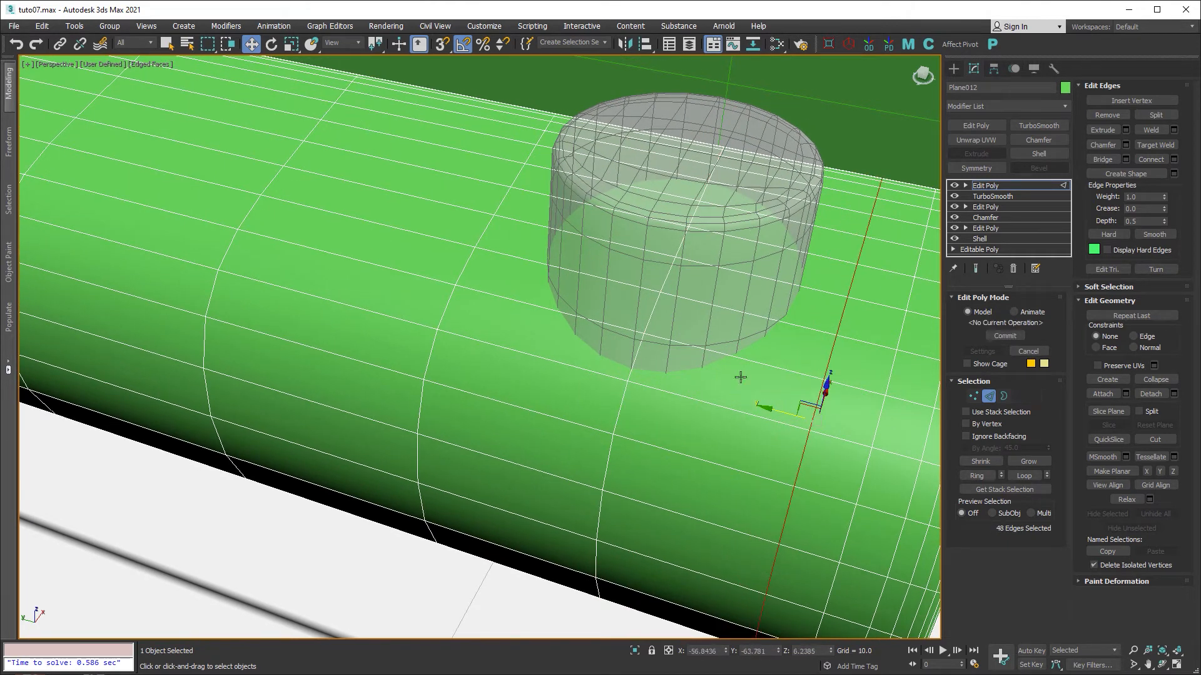
pyautogui.moveTo(497, 341)
pyautogui.keyDown('alt'); pyautogui.mouseDown(button='middle')
pyautogui.moveTo(592, 342)
pyautogui.moveTo(504, 354)
pyautogui.mouseUp(button='middle'); pyautogui.keyUp('alt')
pyautogui.doubleClick(470, 354)
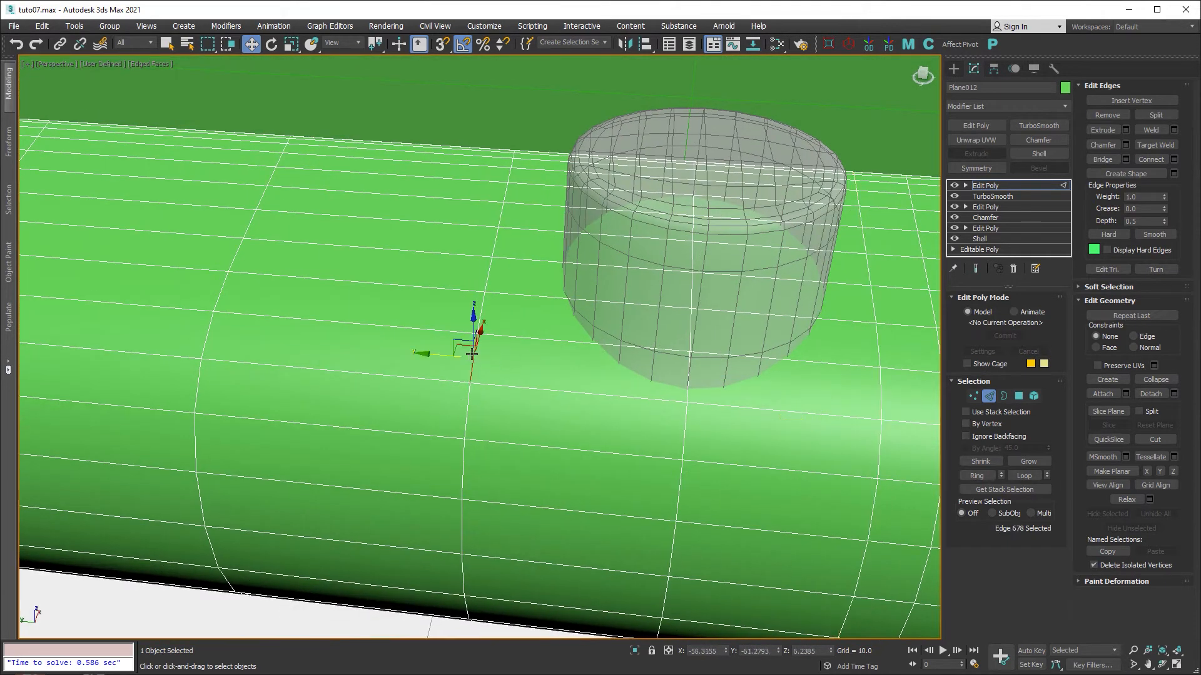
pyautogui.moveTo(463, 391); pyautogui.dragTo(487, 389)
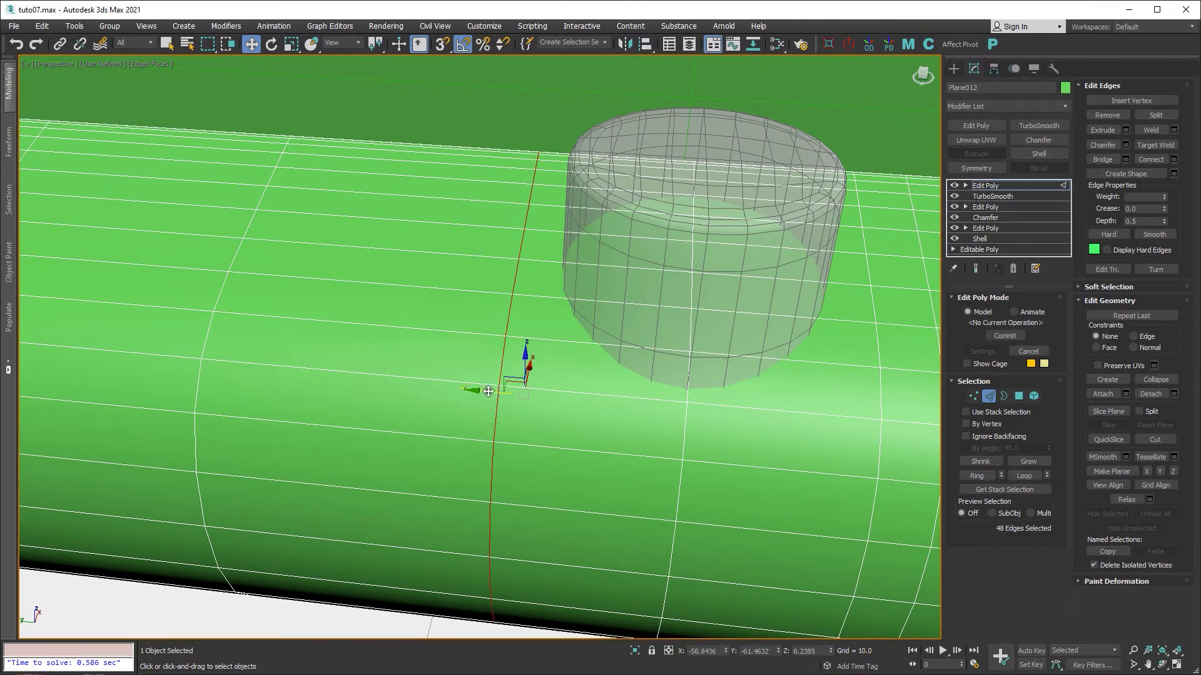
pyautogui.moveTo(825, 358); pyautogui.dragTo(658, 375, button='middle')
pyautogui.scroll(-3, 681, 350)
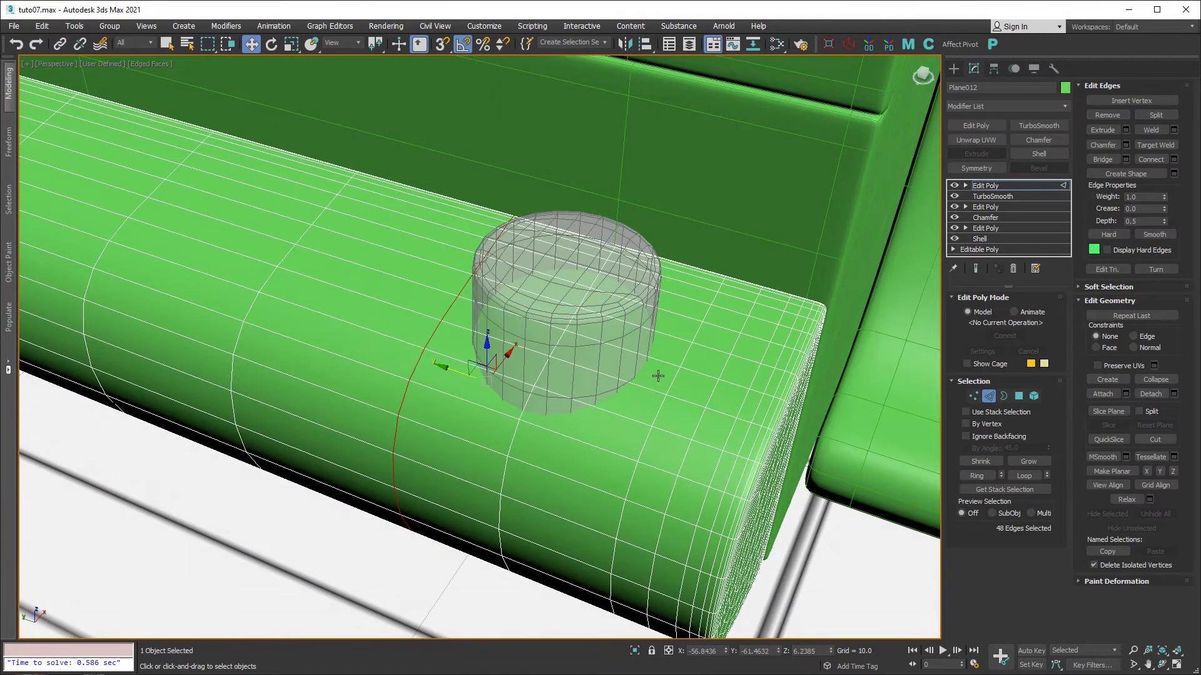
pyautogui.click(607, 339)
pyautogui.click(988, 395)
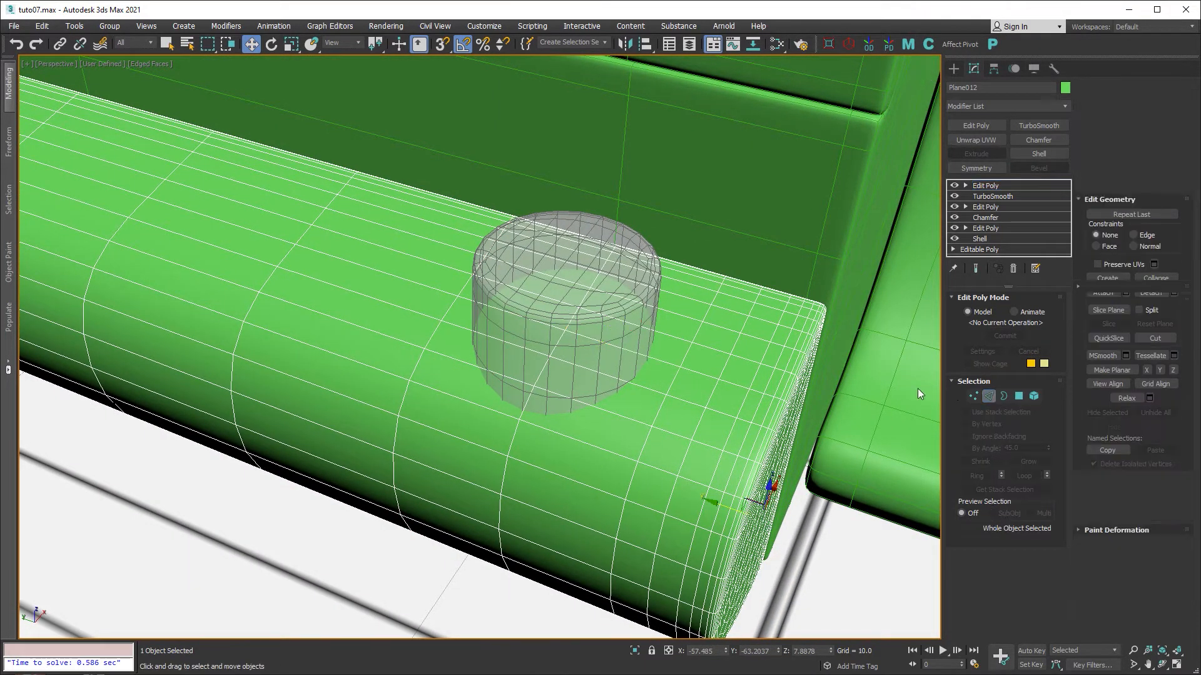
# Select Cylinder005 and turn off its TurboSmooth to reveal the low-poly facets.
pyautogui.click(580, 280)
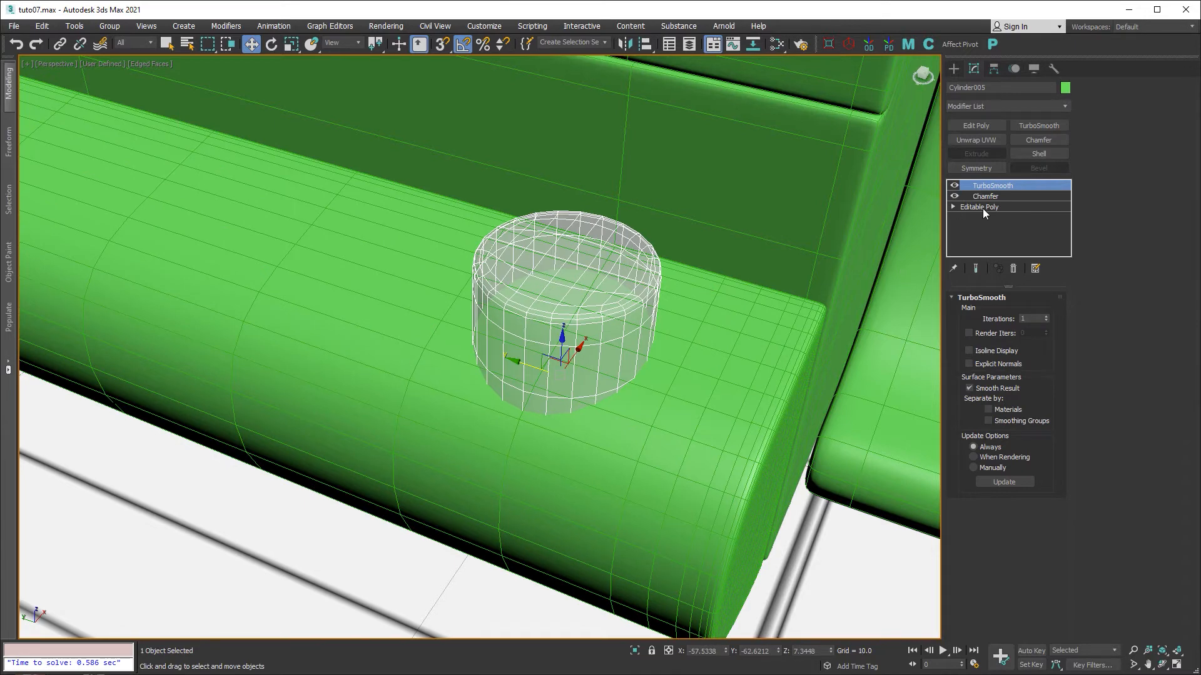
pyautogui.moveTo(691, 353); pyautogui.dragTo(682, 363, button='middle')
pyautogui.click(955, 186)
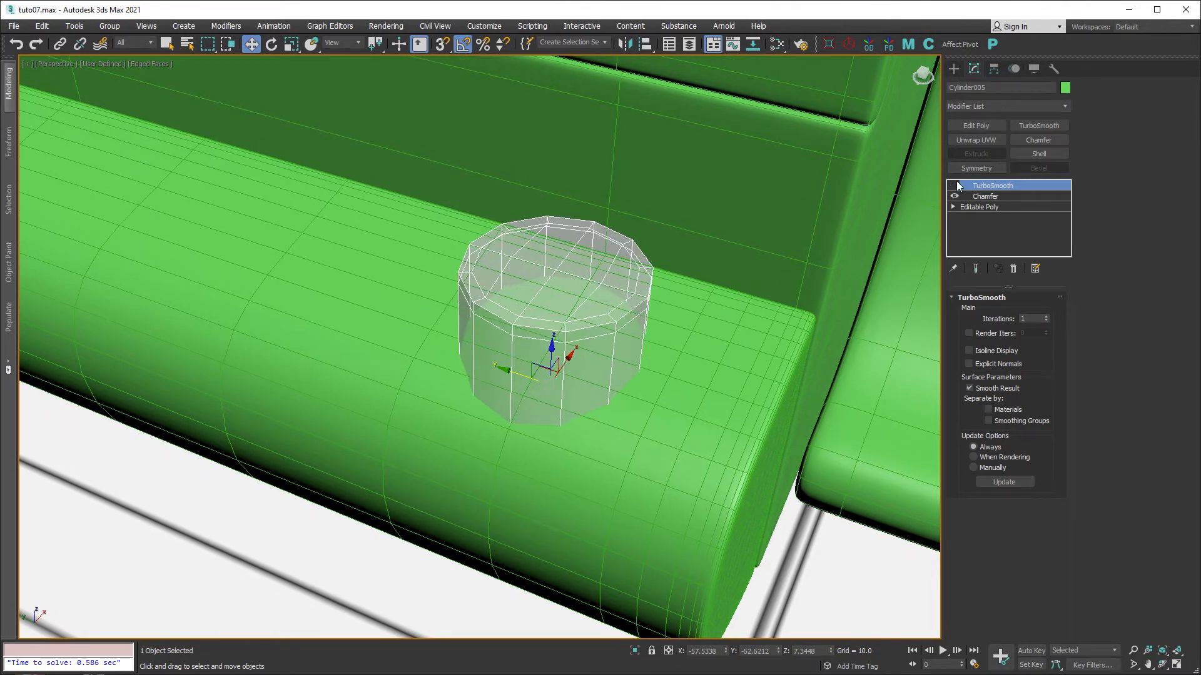
pyautogui.keyDown('alt'); pyautogui.moveTo(783, 275); pyautogui.dragTo(627, 355, button='middle'); pyautogui.keyUp('alt')
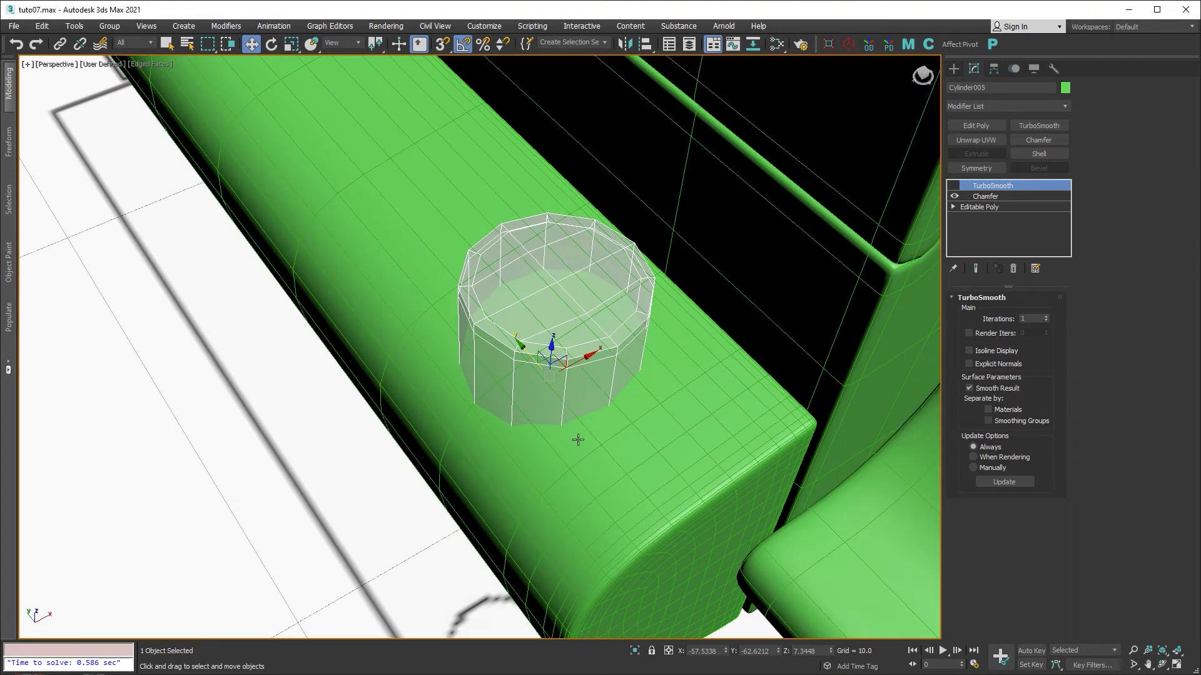
# Reselect the green fender Plane012, zoom in on the cylinder and activate Cut.
pyautogui.moveTo(578, 440)
pyautogui.keyDown('alt'); pyautogui.mouseDown(button='middle')
pyautogui.moveTo(644, 402)
pyautogui.moveTo(584, 367)
pyautogui.moveTo(592, 422)
pyautogui.moveTo(571, 448)
pyautogui.mouseUp(button='middle'); pyautogui.keyUp('alt')
pyautogui.click(630, 415)
pyautogui.scroll(4, 635, 404)
pyautogui.scroll(5, 571, 447)
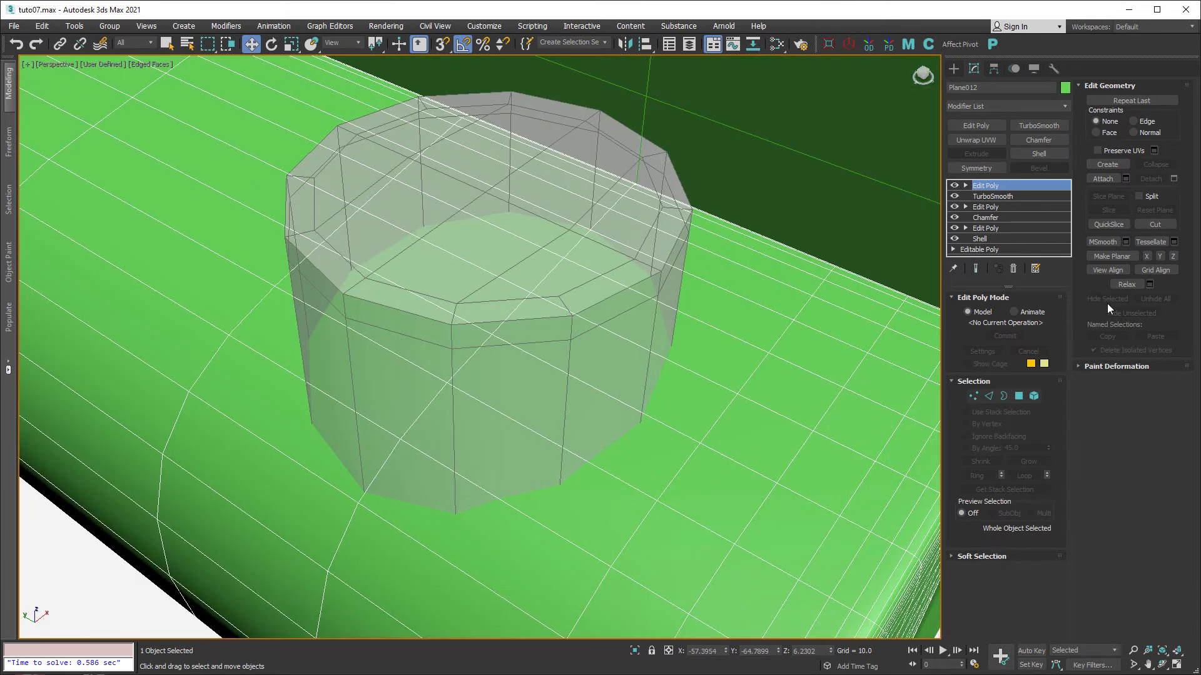
pyautogui.click(1154, 226)
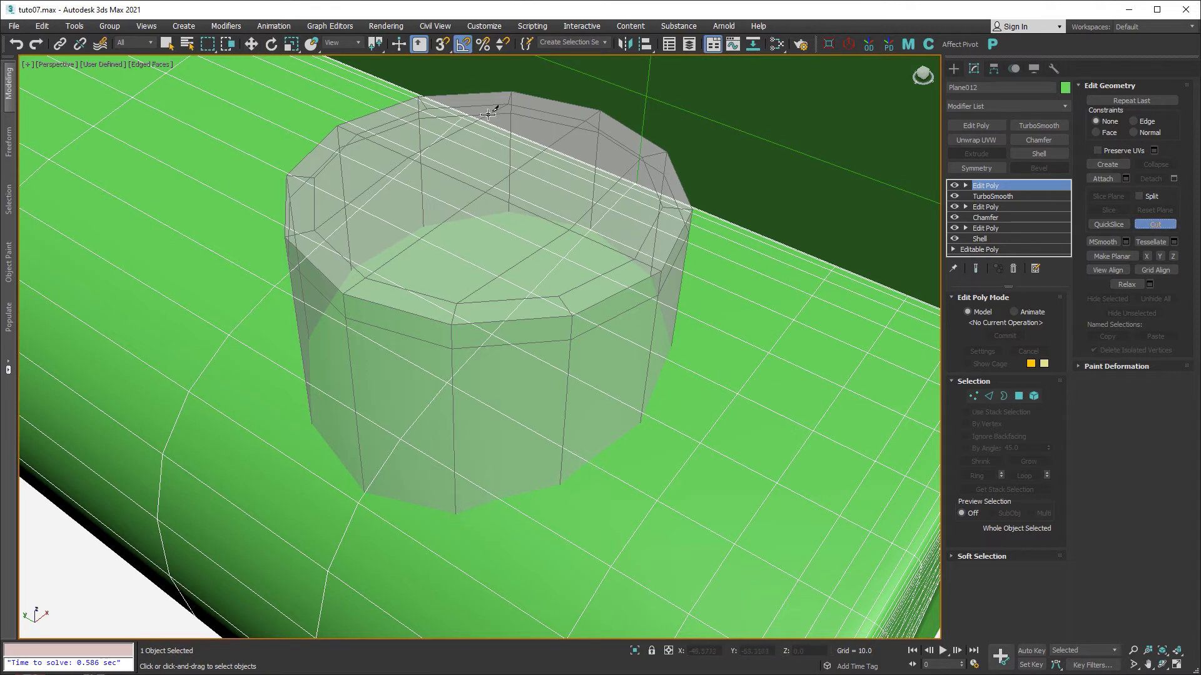
# Enable 3D Snaps with Vertex snapping turned on.
pyautogui.click(441, 45)
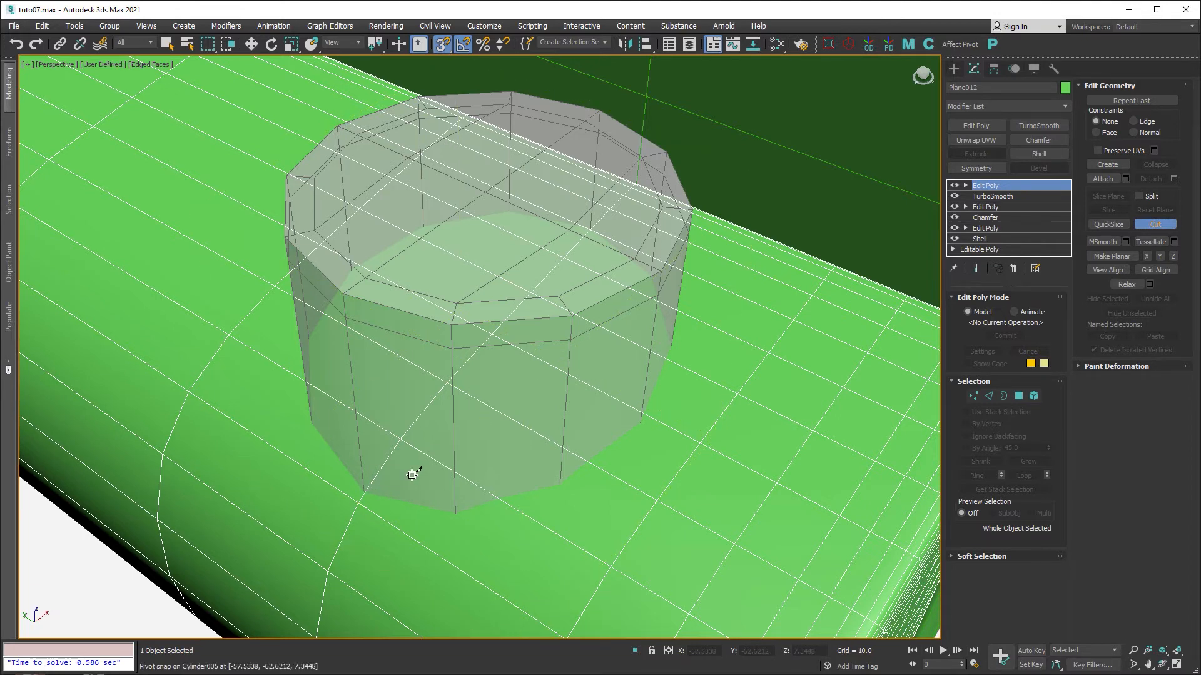
pyautogui.rightClick(441, 44)
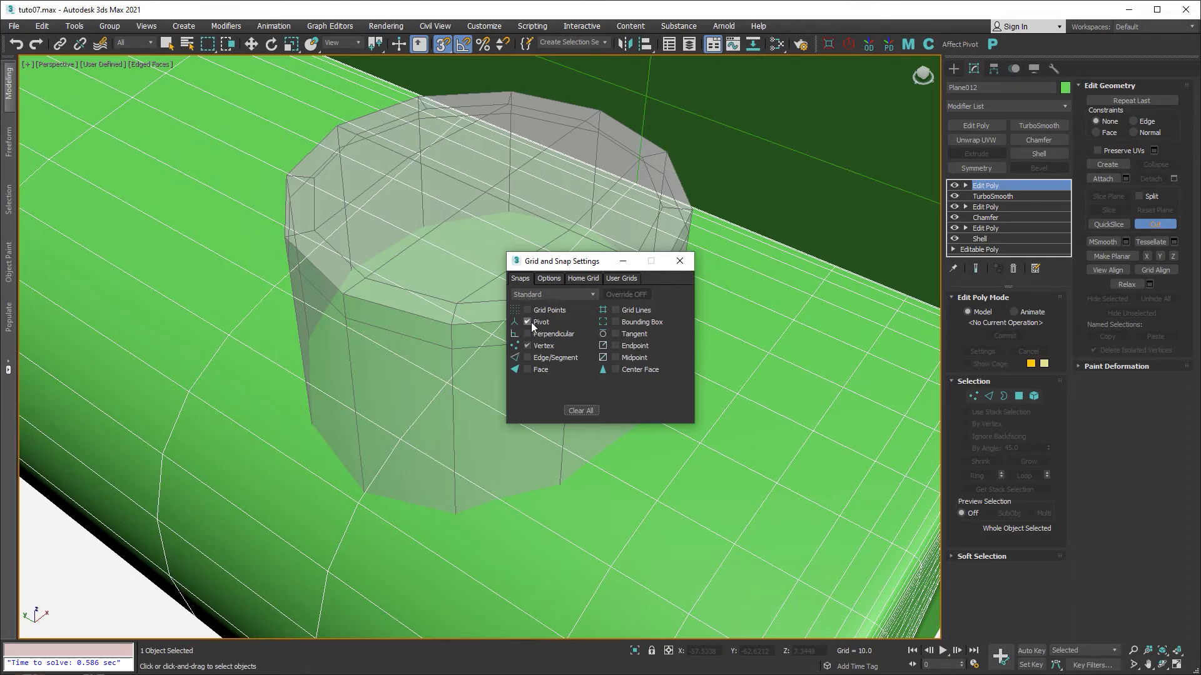
pyautogui.click(680, 261)
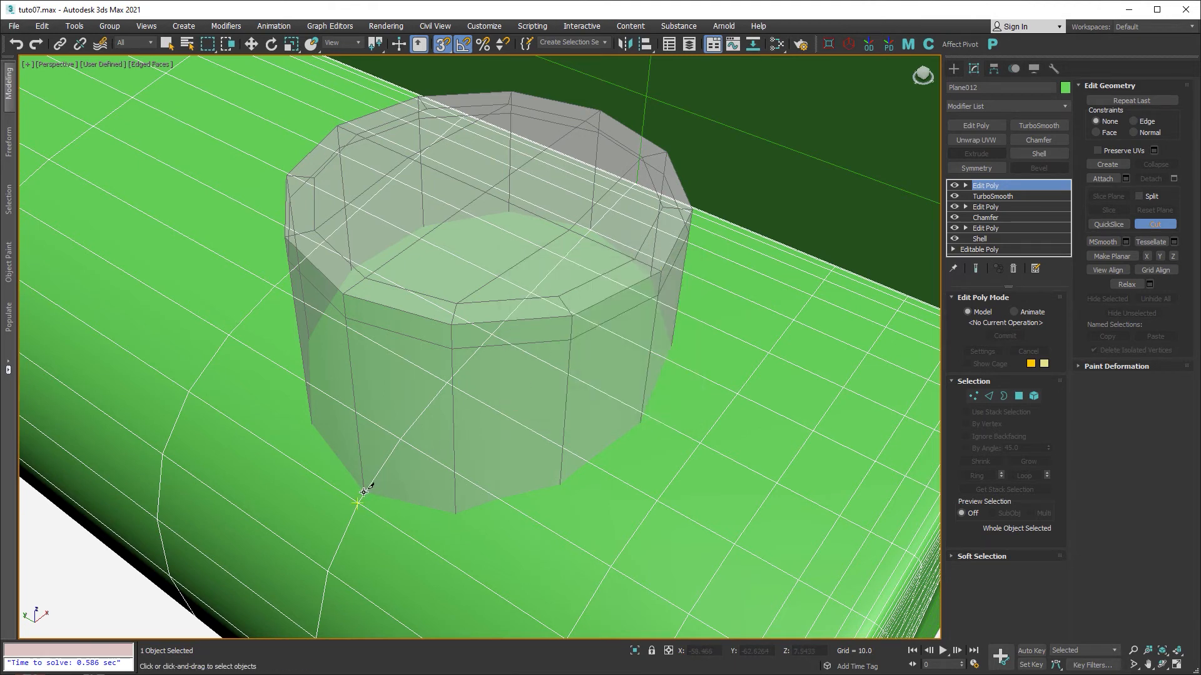
# In the maximized Top view, cut along the circle's lower half from left to right vertex.
pyautogui.scroll(3, 364, 492)
pyautogui.moveTo(388, 502); pyautogui.dragTo(397, 512, button='middle')
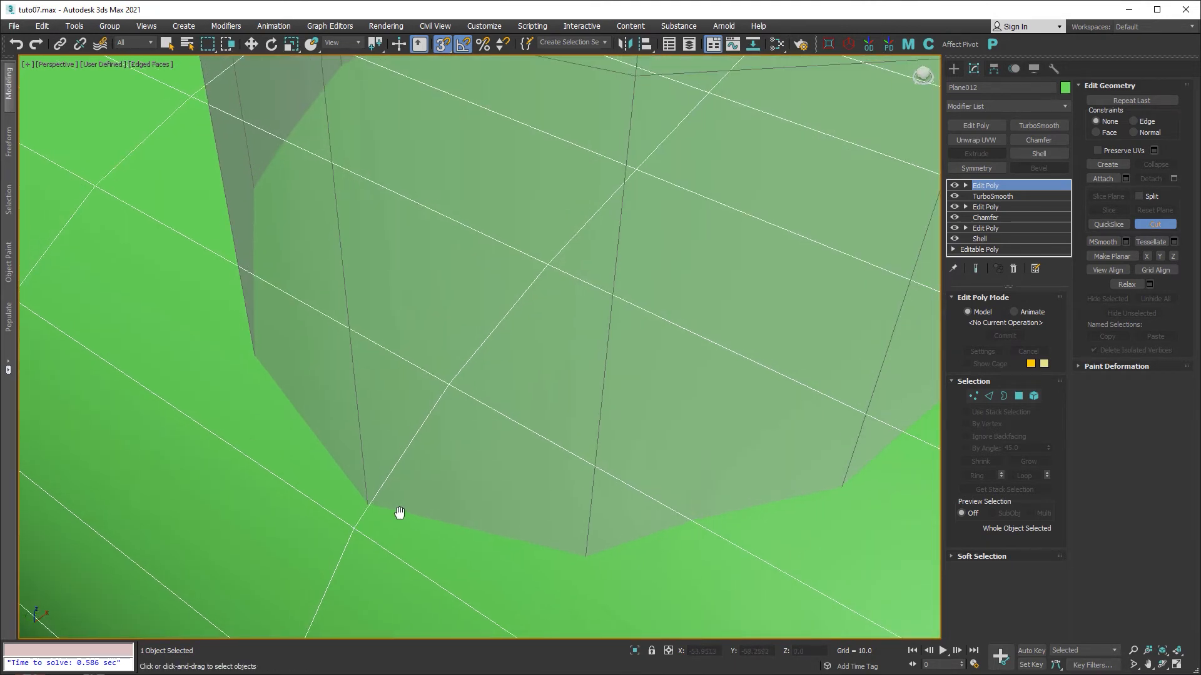
pyautogui.hotkey('alt', 'w')
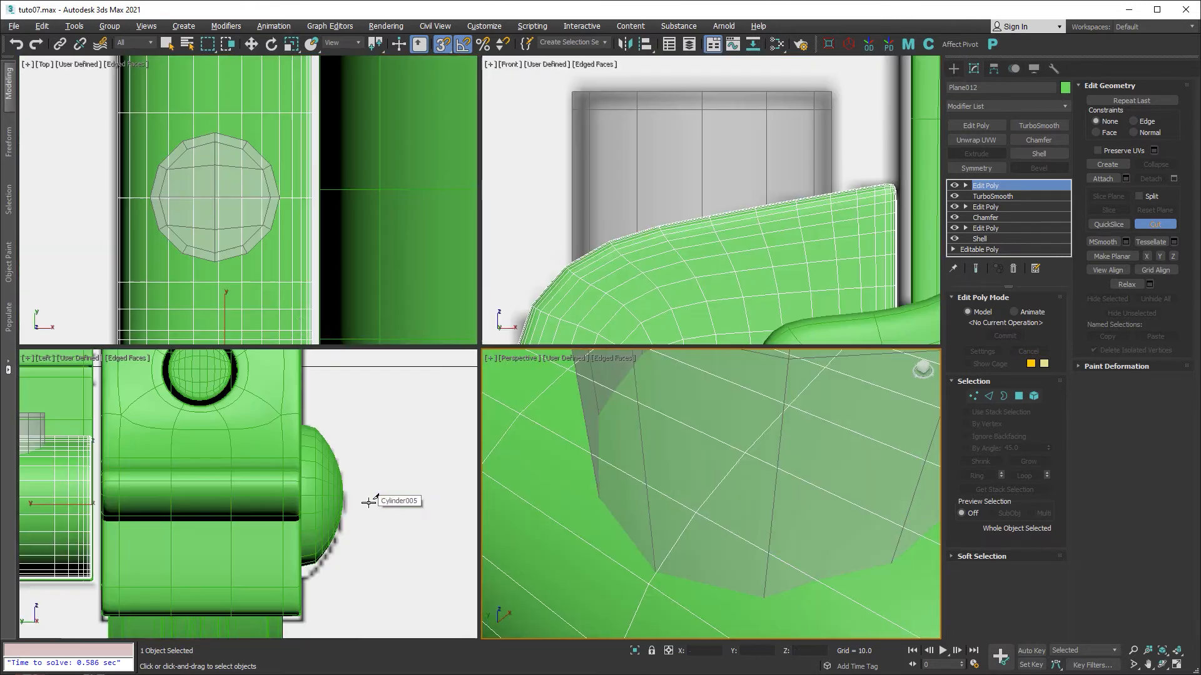
pyautogui.hotkey('alt', 'w')
pyautogui.moveTo(233, 260); pyautogui.dragTo(333, 263, button='middle')
pyautogui.scroll(2, 383, 363)
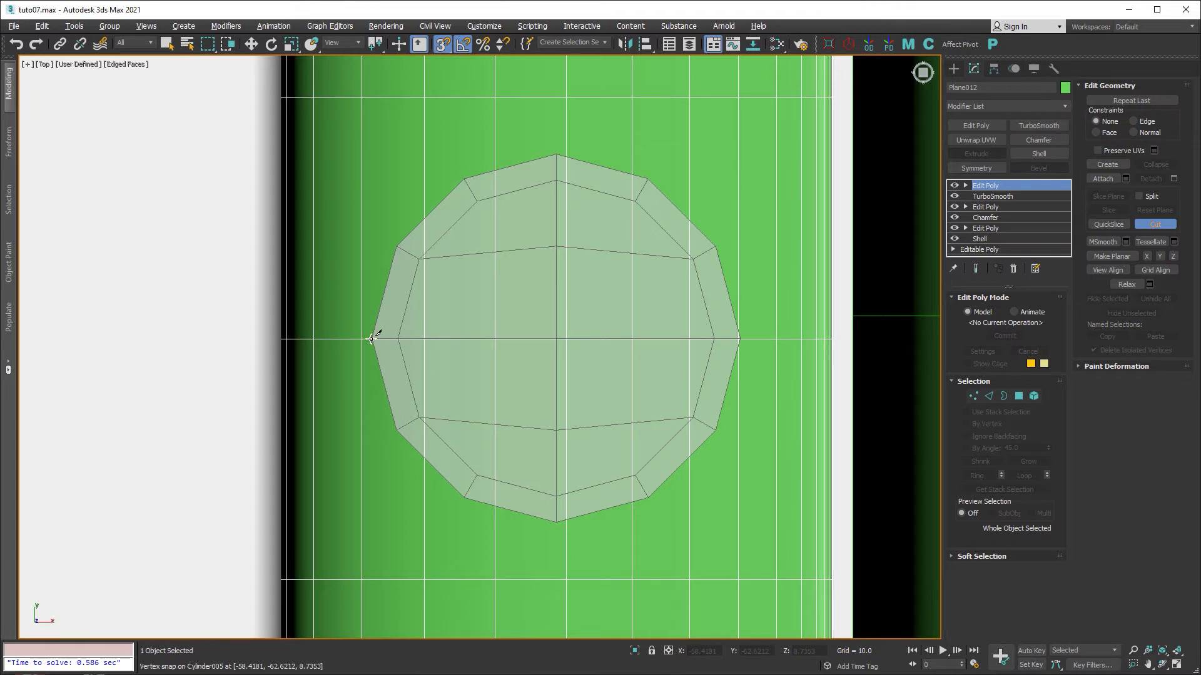
pyautogui.click(397, 430)
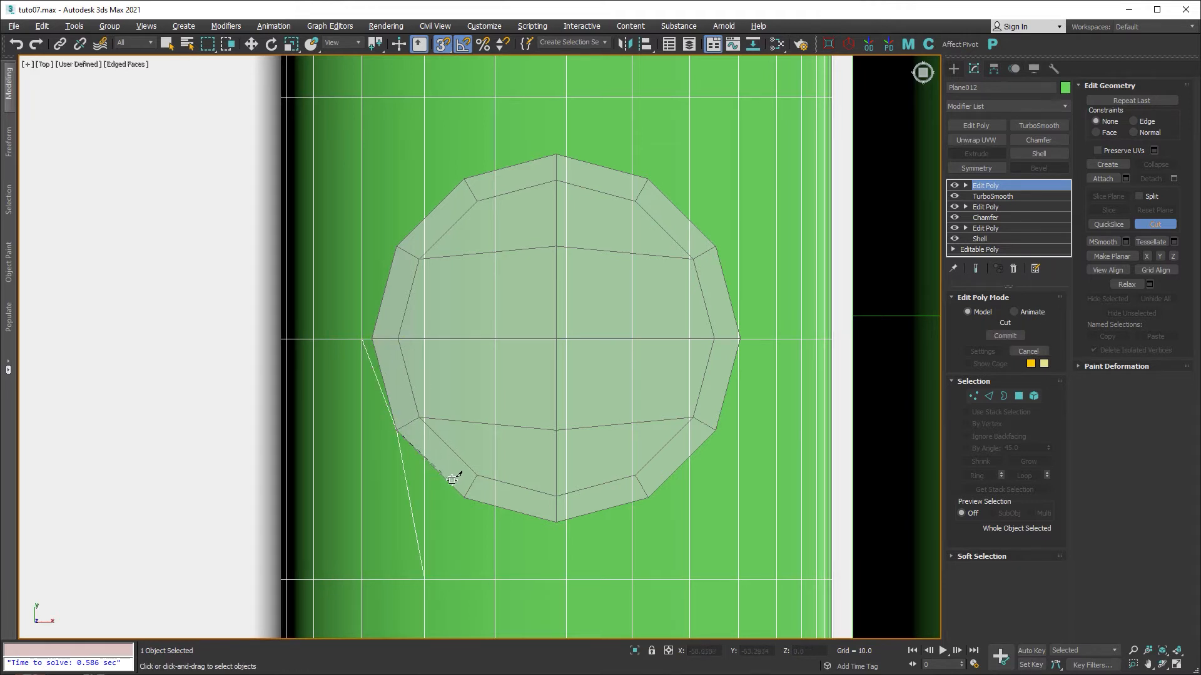
pyautogui.click(464, 499)
pyautogui.click(553, 522)
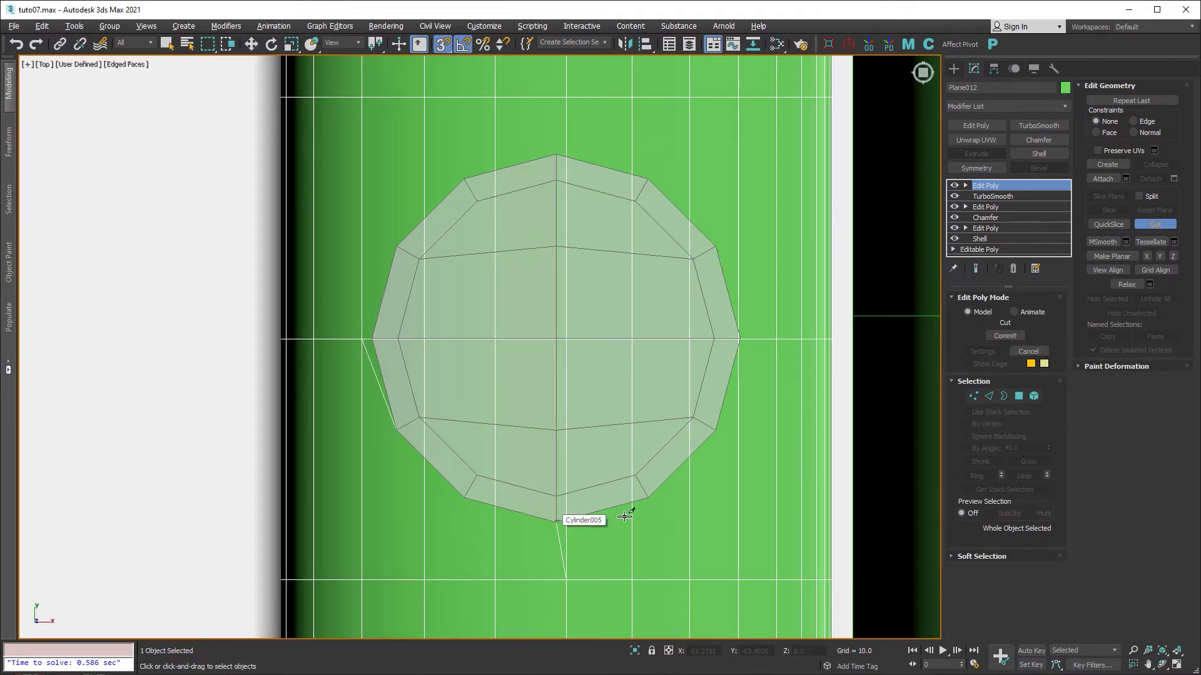
pyautogui.click(649, 499)
pyautogui.click(715, 432)
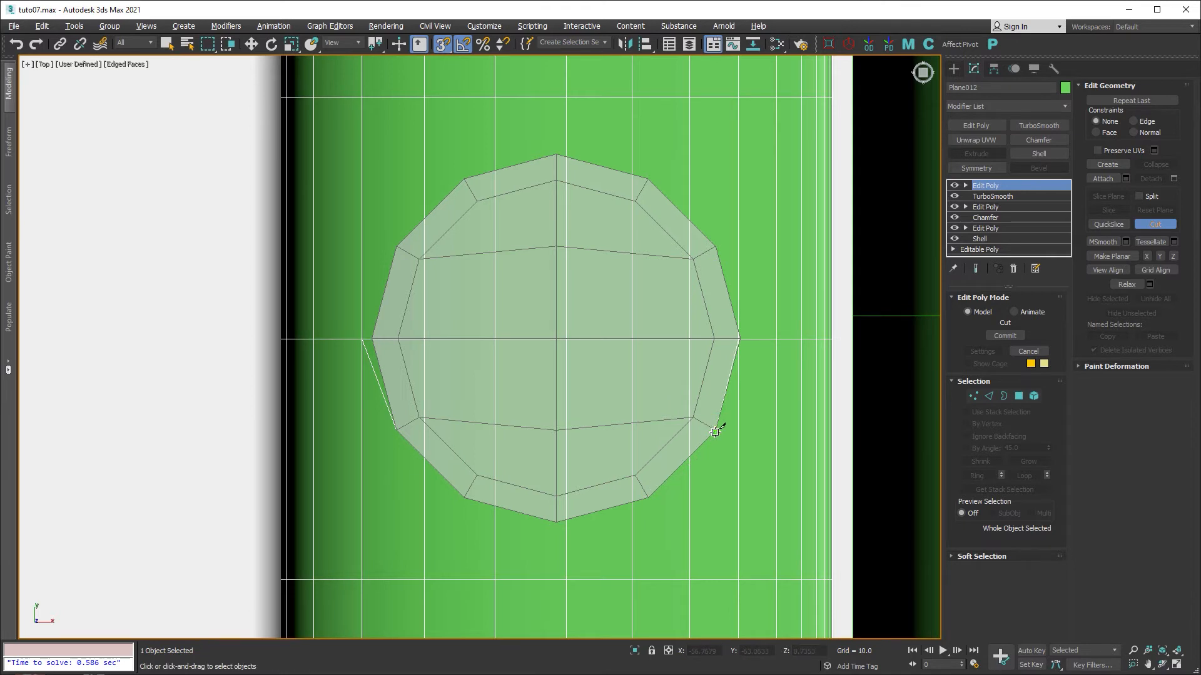
# Continue the cut over the circle's upper half and close it at the left vertex.
pyautogui.click(740, 338)
pyautogui.click(716, 244)
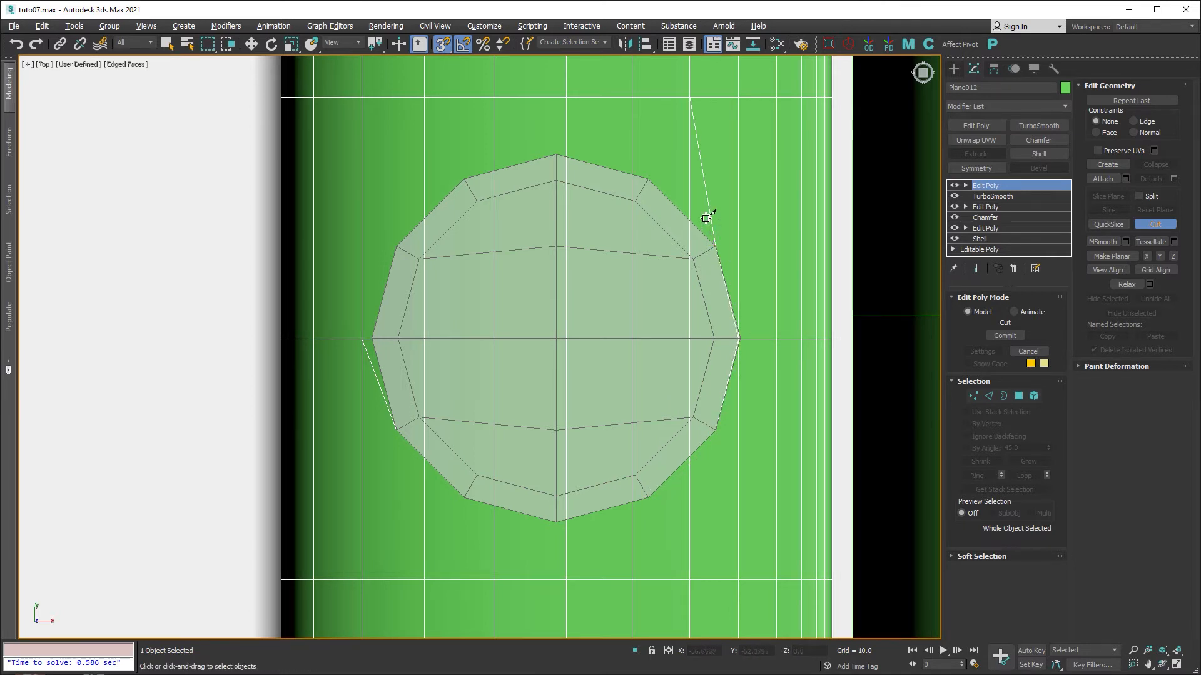
pyautogui.click(649, 178)
pyautogui.click(557, 155)
pyautogui.click(463, 179)
pyautogui.click(398, 243)
pyautogui.scroll(4, 375, 332)
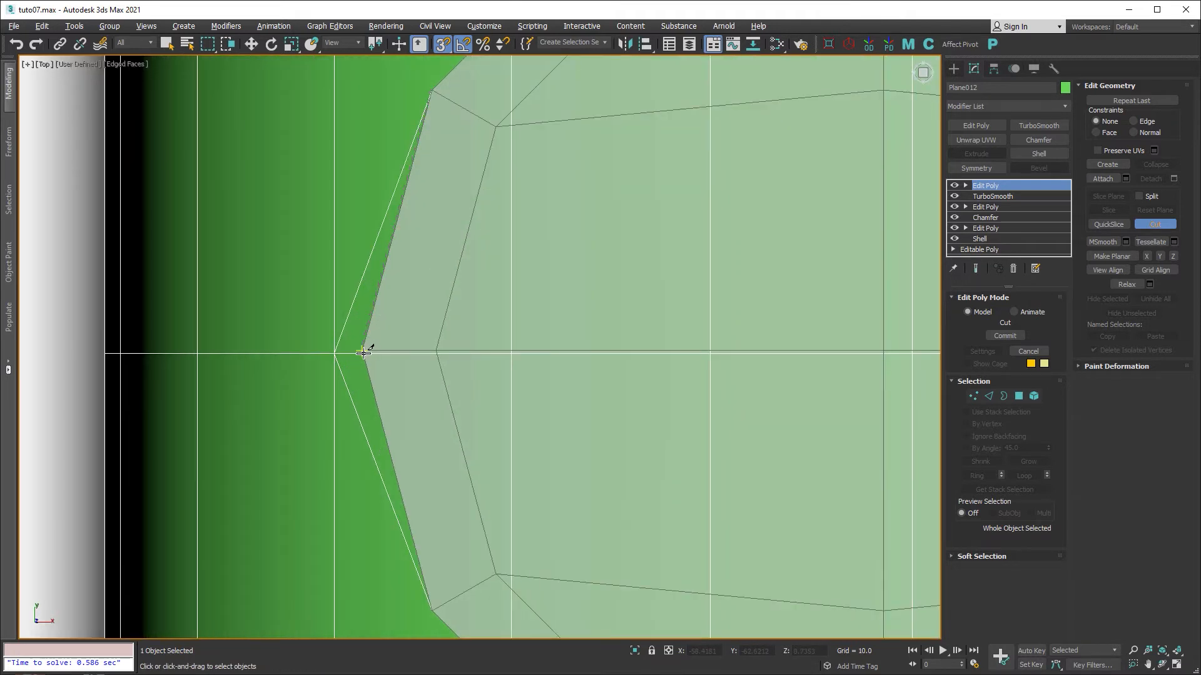
pyautogui.click(362, 352)
pyautogui.press('w')
# In Perspective, cut one extra edge from the outline's corner vertex to the next vertex.
pyautogui.hotkey('alt', 'w')
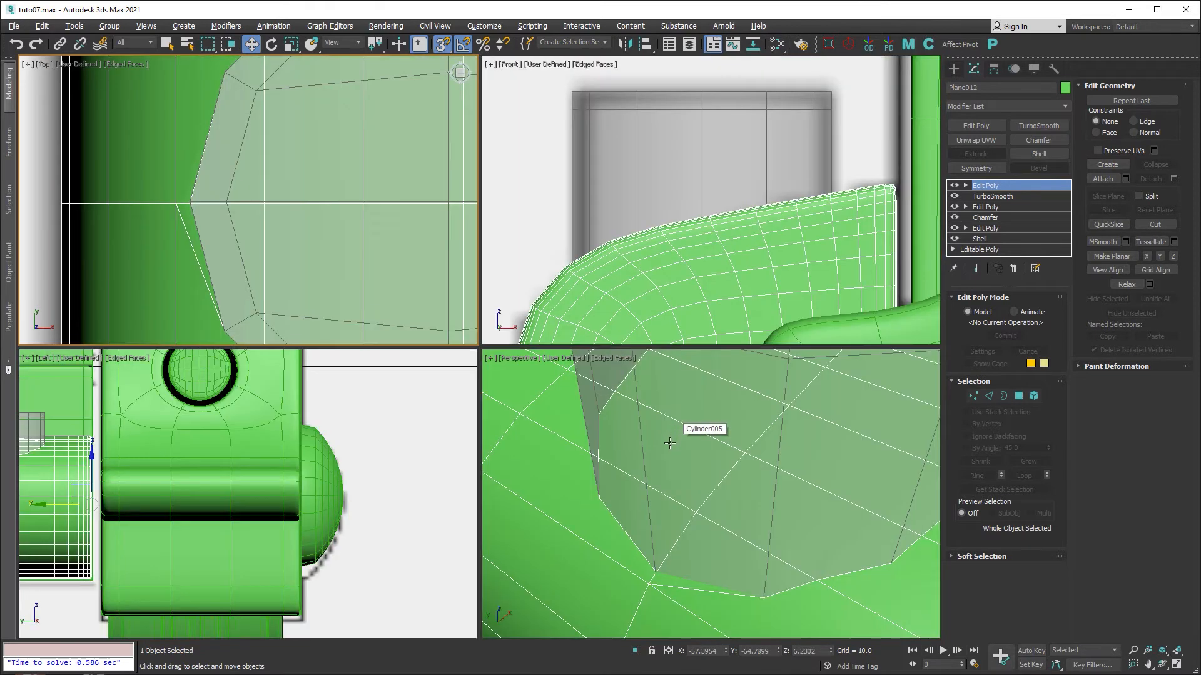
pyautogui.hotkey('alt', 'w')
pyautogui.scroll(3, 516, 451)
pyautogui.scroll(-2, 431, 449)
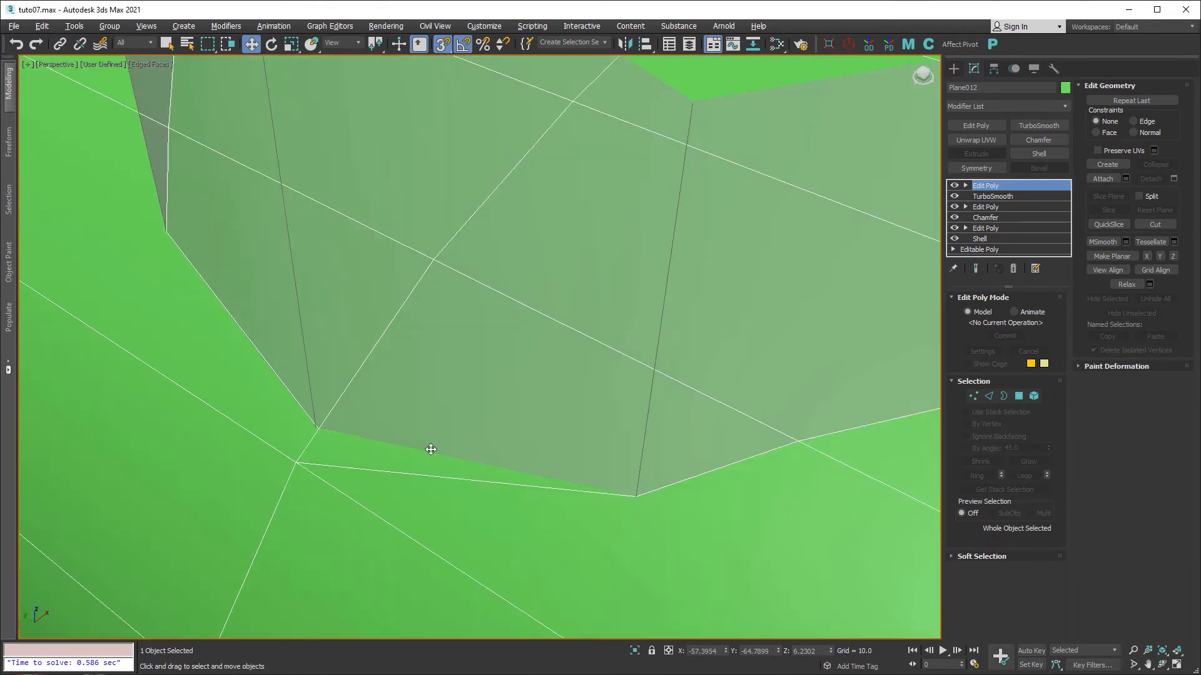
pyautogui.hotkey('alt', 'c')
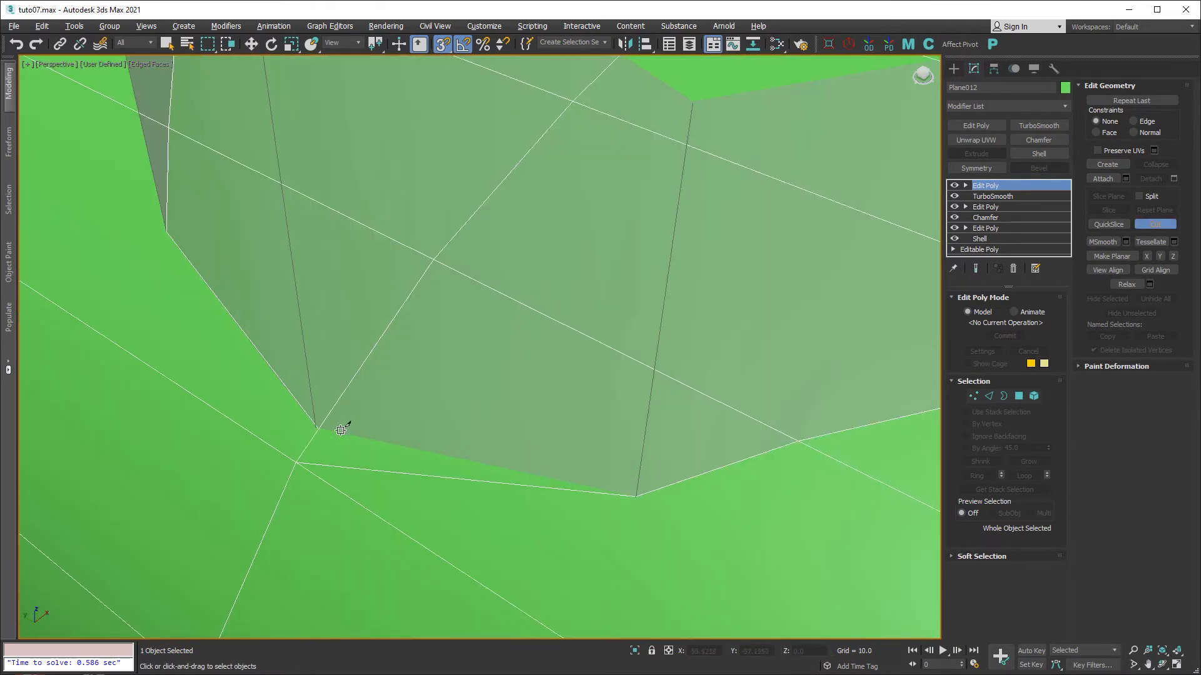
pyautogui.click(319, 428)
pyautogui.click(639, 497)
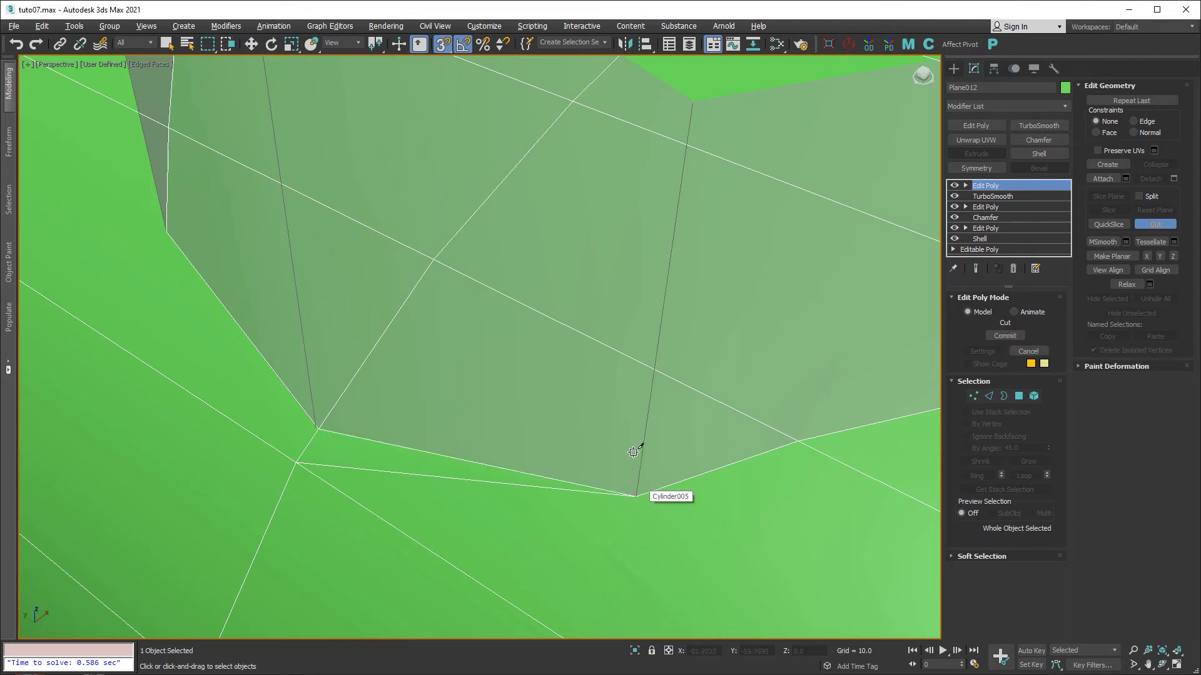
pyautogui.press('w')
# Pan to the cylinder base and turn off snapping.
pyautogui.moveTo(675, 448); pyautogui.dragTo(542, 360, button='middle')
pyautogui.scroll(-5, 543, 359)
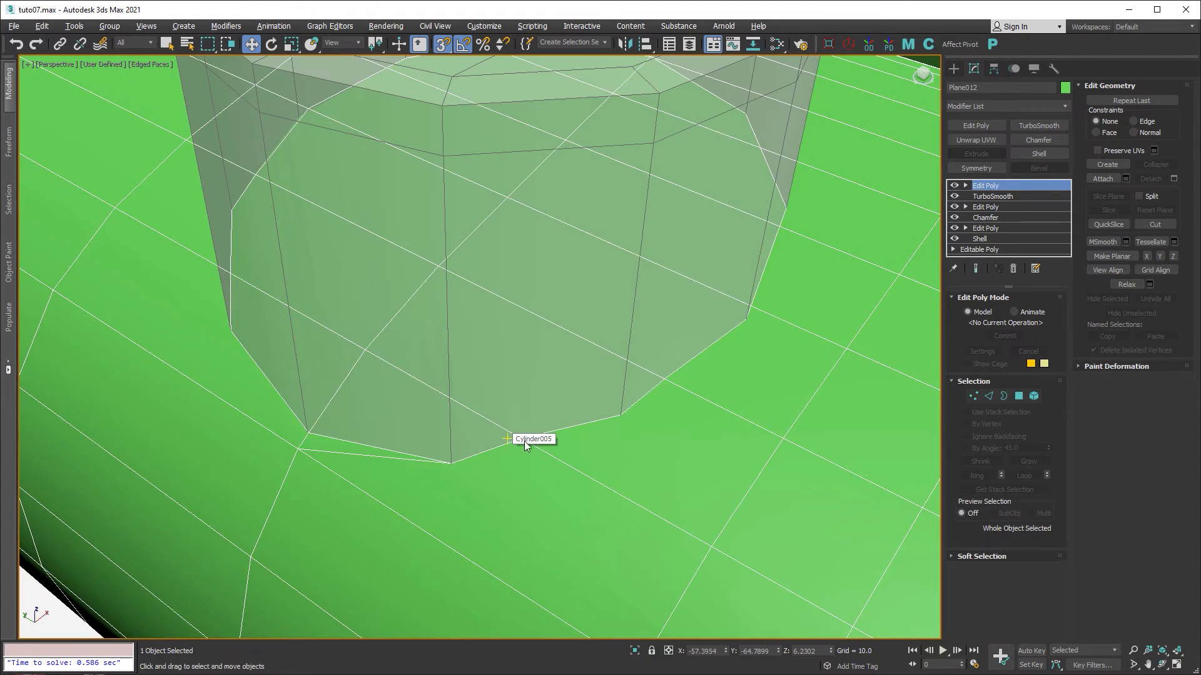
pyautogui.press('s')
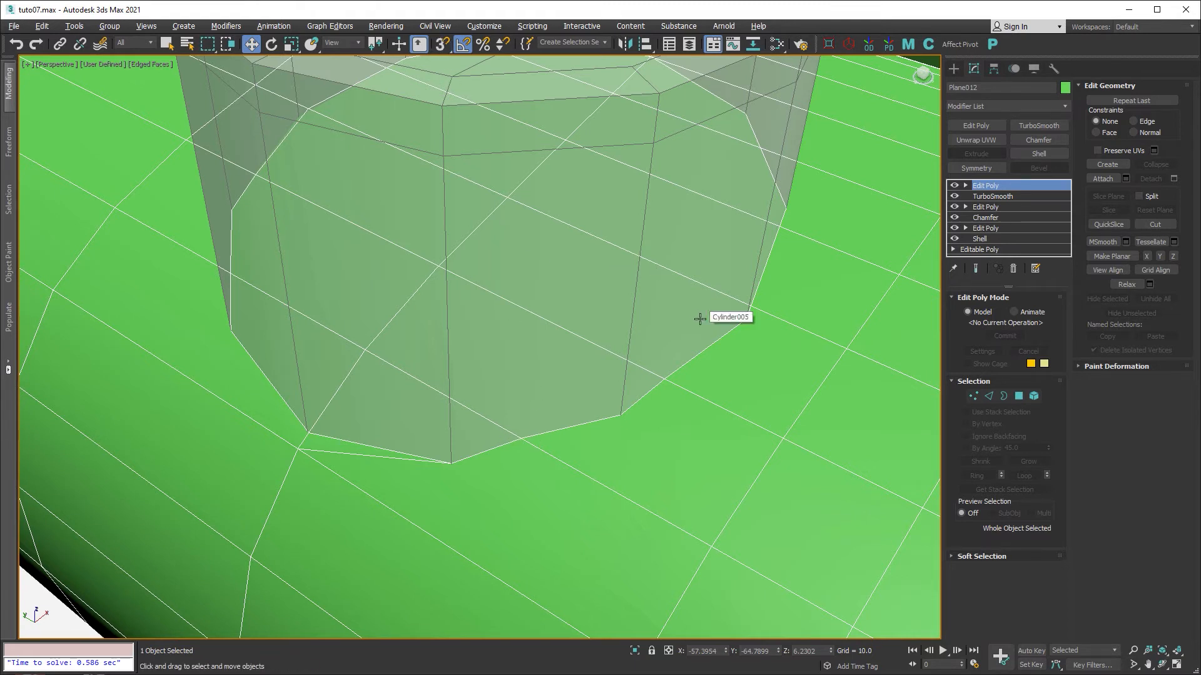
# Select the twelve polygons inside the cylinder outline and delete them to open the hole.
pyautogui.click(538, 364)
pyautogui.keyDown('ctrl'); pyautogui.click(400, 404); pyautogui.keyUp('ctrl')
pyautogui.keyDown('ctrl'); pyautogui.click(343, 343); pyautogui.keyUp('ctrl')
pyautogui.keyDown('ctrl'); pyautogui.click(355, 289); pyautogui.keyUp('ctrl')
pyautogui.keyDown('ctrl'); pyautogui.click(402, 215); pyautogui.keyUp('ctrl')
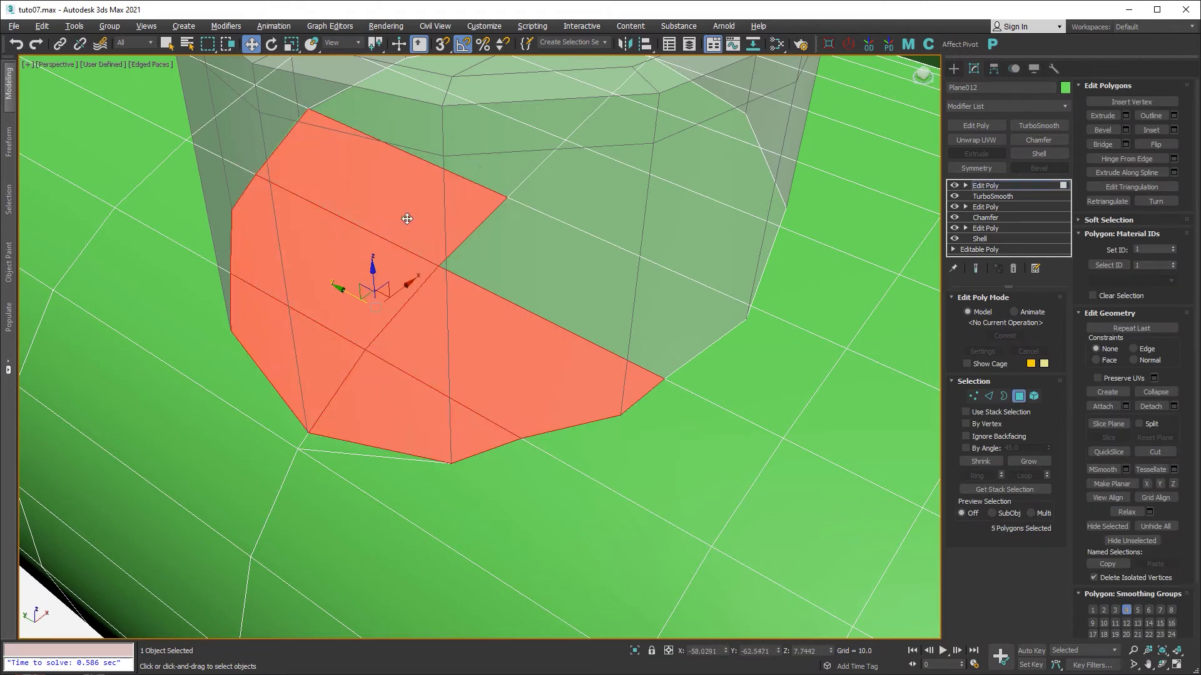
pyautogui.keyDown('ctrl'); pyautogui.click(501, 154); pyautogui.keyUp('ctrl')
pyautogui.keyDown('alt'); pyautogui.moveTo(632, 187); pyautogui.dragTo(563, 180, button='middle'); pyautogui.keyUp('alt')
pyautogui.keyDown('ctrl'); pyautogui.click(529, 154); pyautogui.keyUp('ctrl')
pyautogui.keyDown('ctrl'); pyautogui.click(557, 119); pyautogui.keyUp('ctrl')
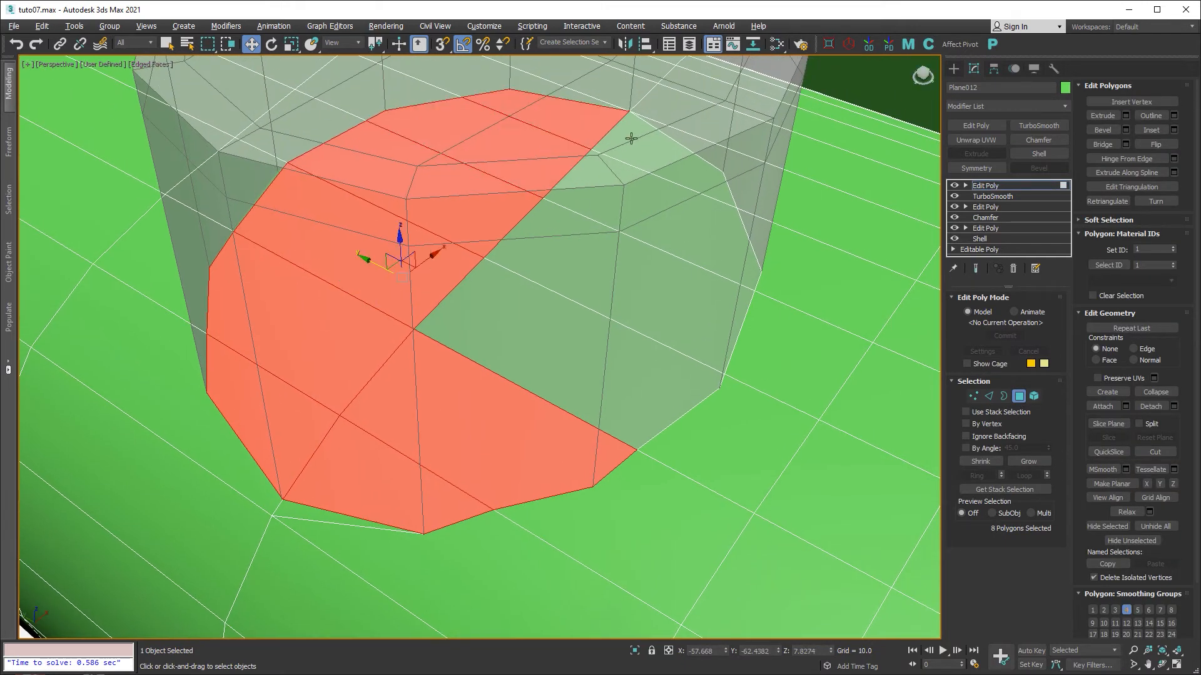
pyautogui.keyDown('ctrl'); pyautogui.click(663, 147); pyautogui.keyUp('ctrl')
pyautogui.keyDown('ctrl'); pyautogui.click(657, 196); pyautogui.keyUp('ctrl')
pyautogui.keyDown('ctrl'); pyautogui.click(631, 273); pyautogui.keyUp('ctrl')
pyautogui.keyDown('ctrl'); pyautogui.click(586, 349); pyautogui.keyUp('ctrl')
pyautogui.press('Delete')
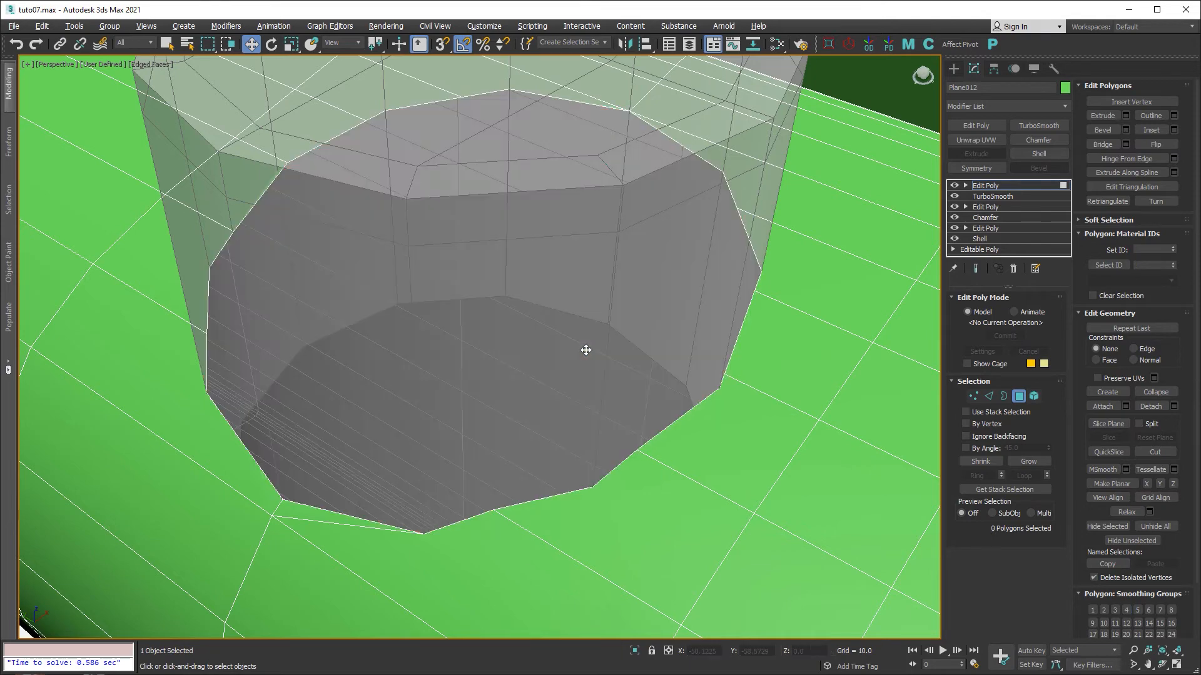
# Select the hole's border loop and drag it slightly downward to recess the opening.
pyautogui.scroll(-3, 586, 350)
pyautogui.keyDown('alt'); pyautogui.moveTo(643, 342); pyautogui.dragTo(745, 309, button='middle'); pyautogui.keyUp('alt')
pyautogui.scroll(-4, 746, 309)
pyautogui.scroll(4, 324, 256)
pyautogui.moveTo(324, 256); pyautogui.dragTo(678, 459, button='middle')
pyautogui.click(1003, 395)
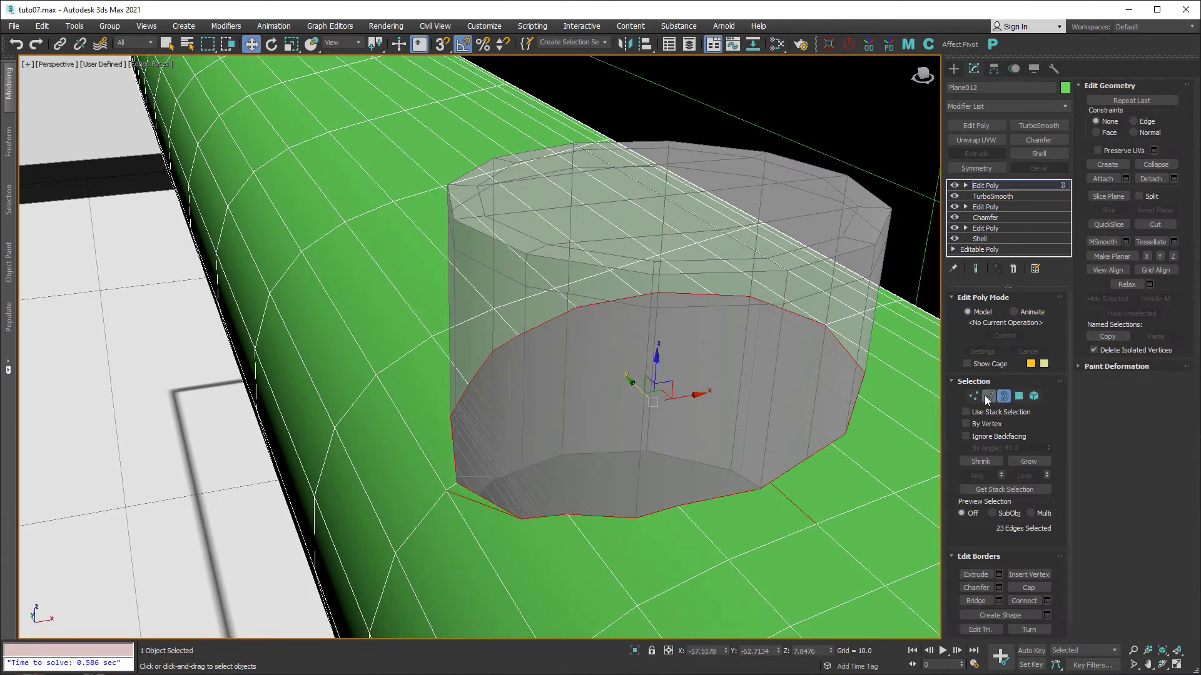
pyautogui.click(810, 317)
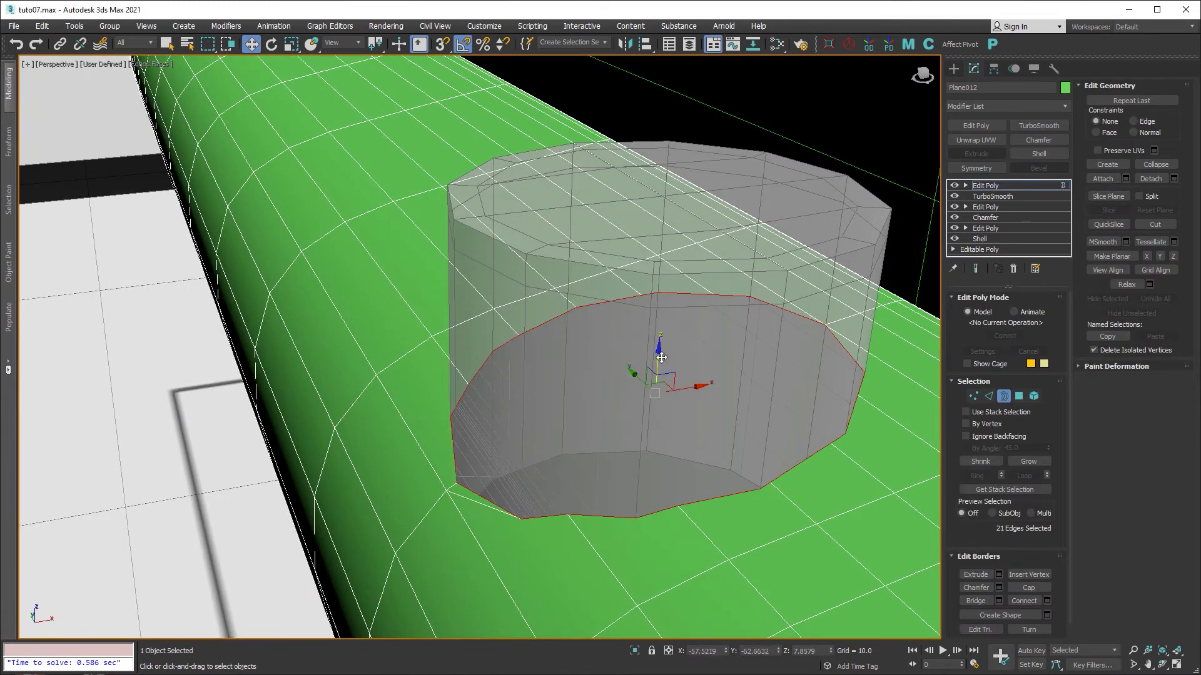
pyautogui.moveTo(659, 356); pyautogui.dragTo(654, 429)
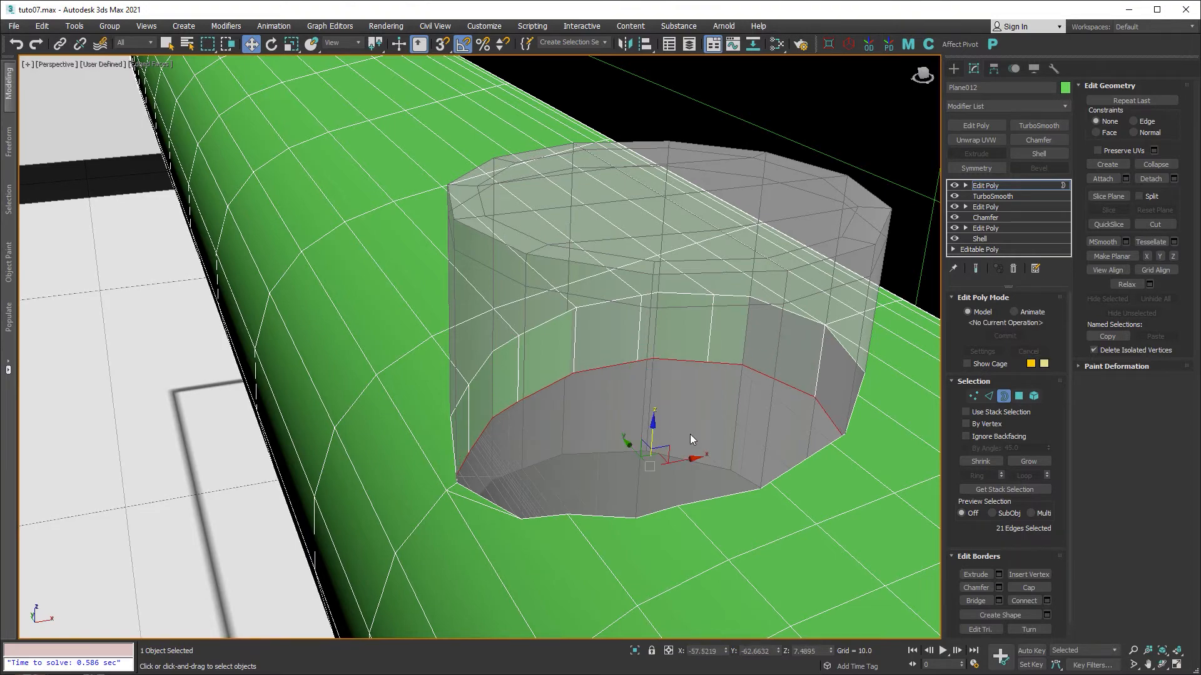
pyautogui.keyDown('alt'); pyautogui.moveTo(690, 434); pyautogui.dragTo(722, 438, button='middle'); pyautogui.keyUp('alt')
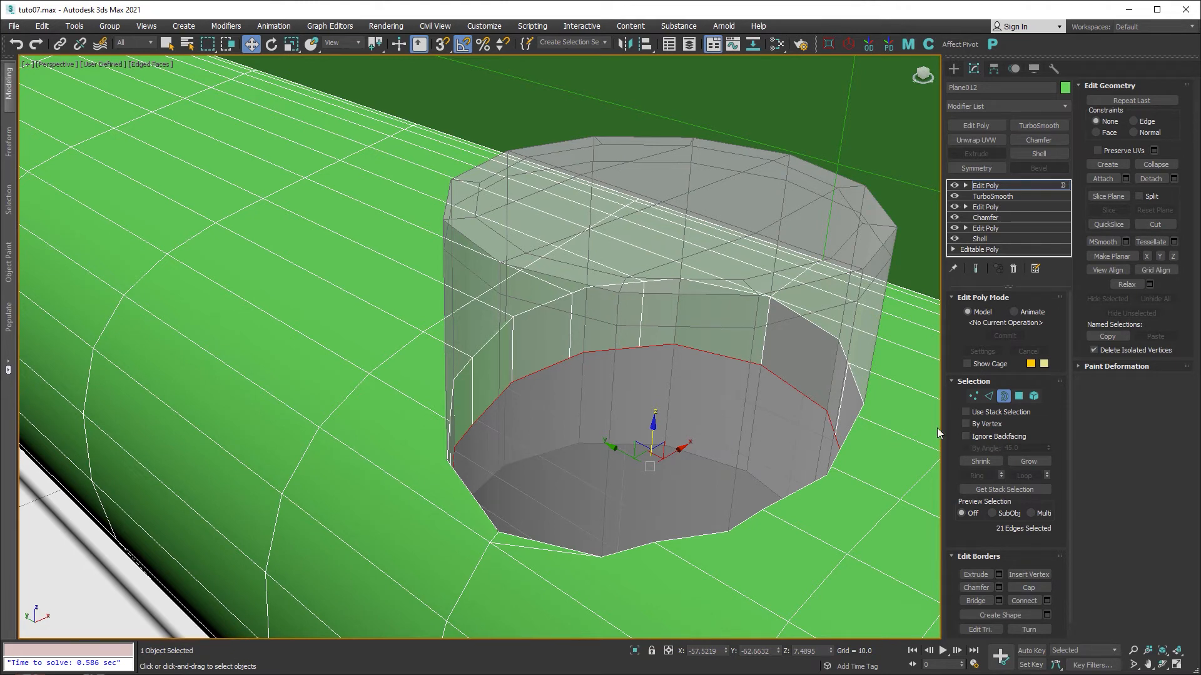
pyautogui.click(990, 396)
# Select the cylinder's lower rim edges around the hole.
pyautogui.click(856, 385)
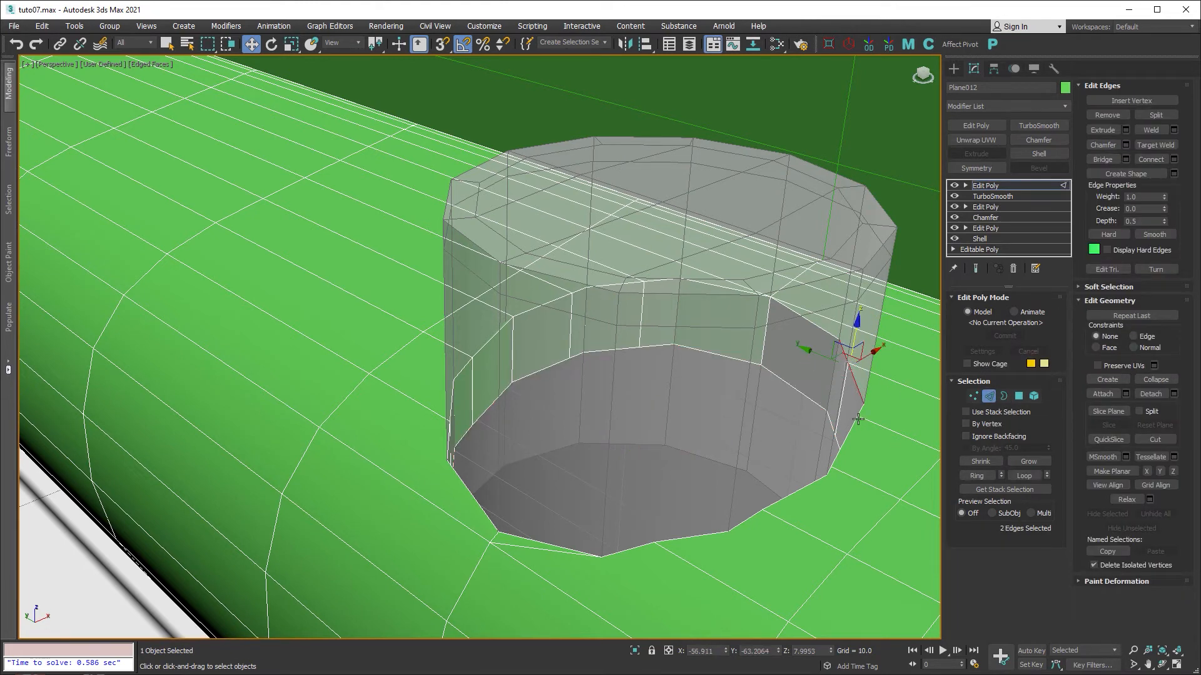
pyautogui.keyDown('ctrl'); pyautogui.click(835, 459); pyautogui.keyUp('ctrl')
pyautogui.keyDown('ctrl'); pyautogui.click(800, 486); pyautogui.keyUp('ctrl')
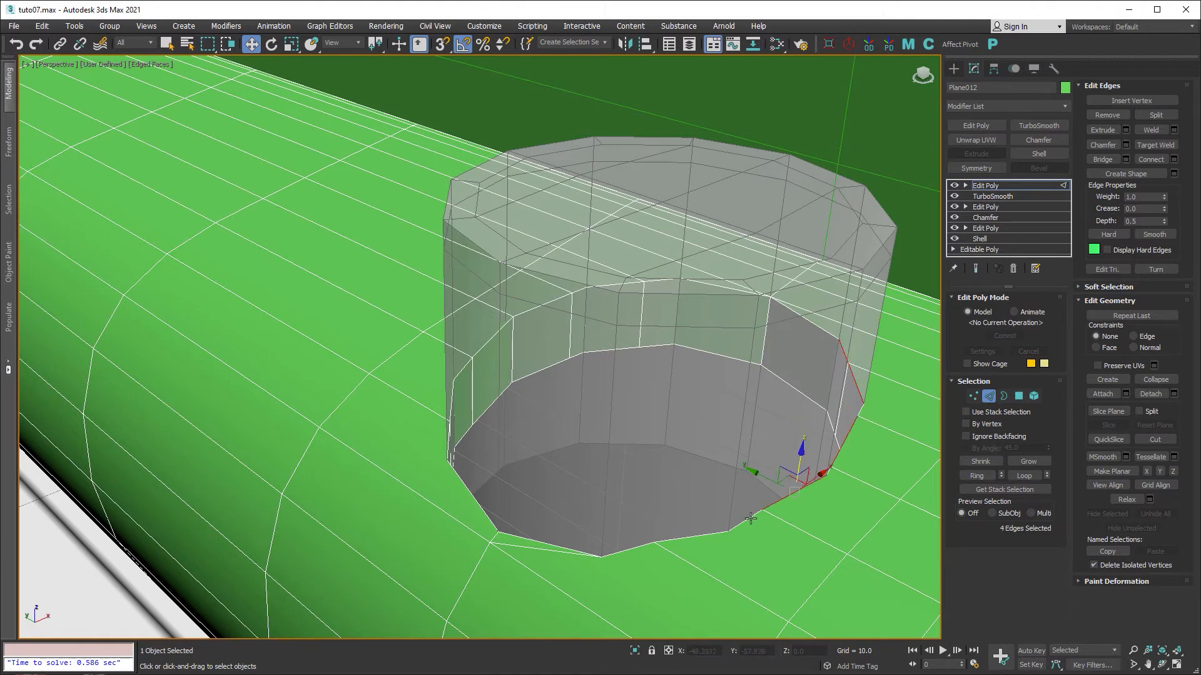
pyautogui.keyDown('ctrl'); pyautogui.click(752, 518); pyautogui.keyUp('ctrl')
pyautogui.keyDown('ctrl'); pyautogui.click(715, 531); pyautogui.keyUp('ctrl')
pyautogui.keyDown('ctrl'); pyautogui.click(644, 546); pyautogui.keyUp('ctrl')
pyautogui.keyDown('ctrl'); pyautogui.click(558, 544); pyautogui.keyUp('ctrl')
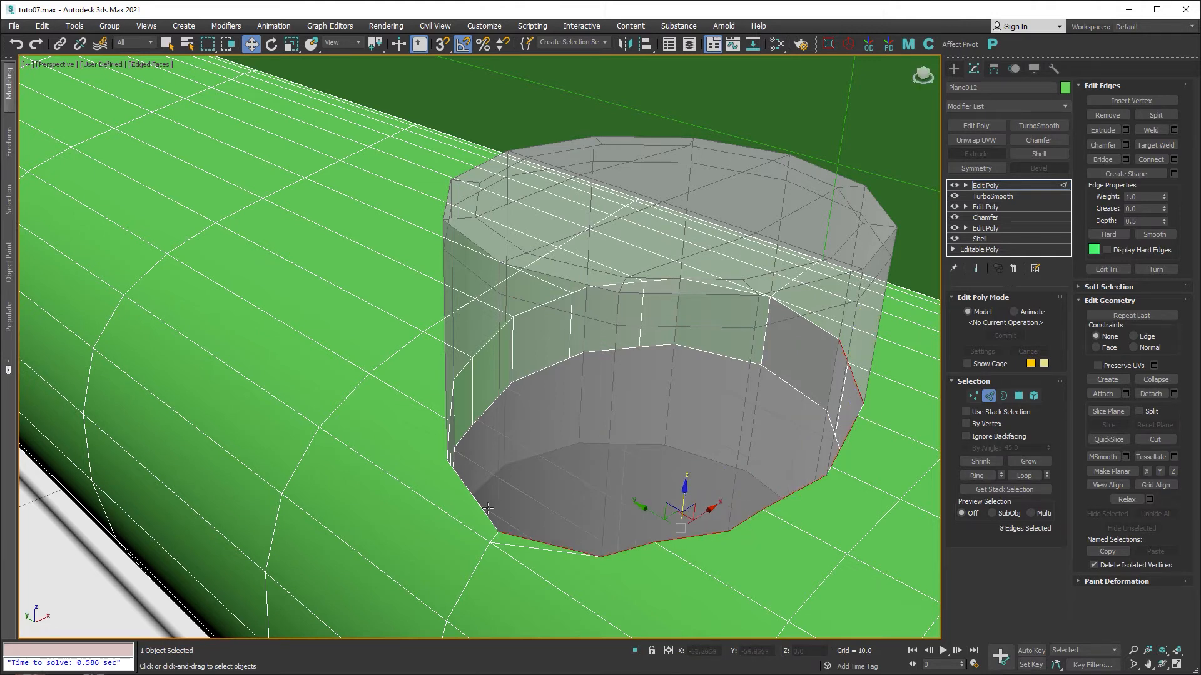
pyautogui.keyDown('ctrl'); pyautogui.click(483, 508); pyautogui.keyUp('ctrl')
pyautogui.keyDown('ctrl'); pyautogui.click(450, 440); pyautogui.keyUp('ctrl')
pyautogui.keyDown('alt'); pyautogui.moveTo(587, 441); pyautogui.dragTo(563, 442, button='middle'); pyautogui.keyUp('alt')
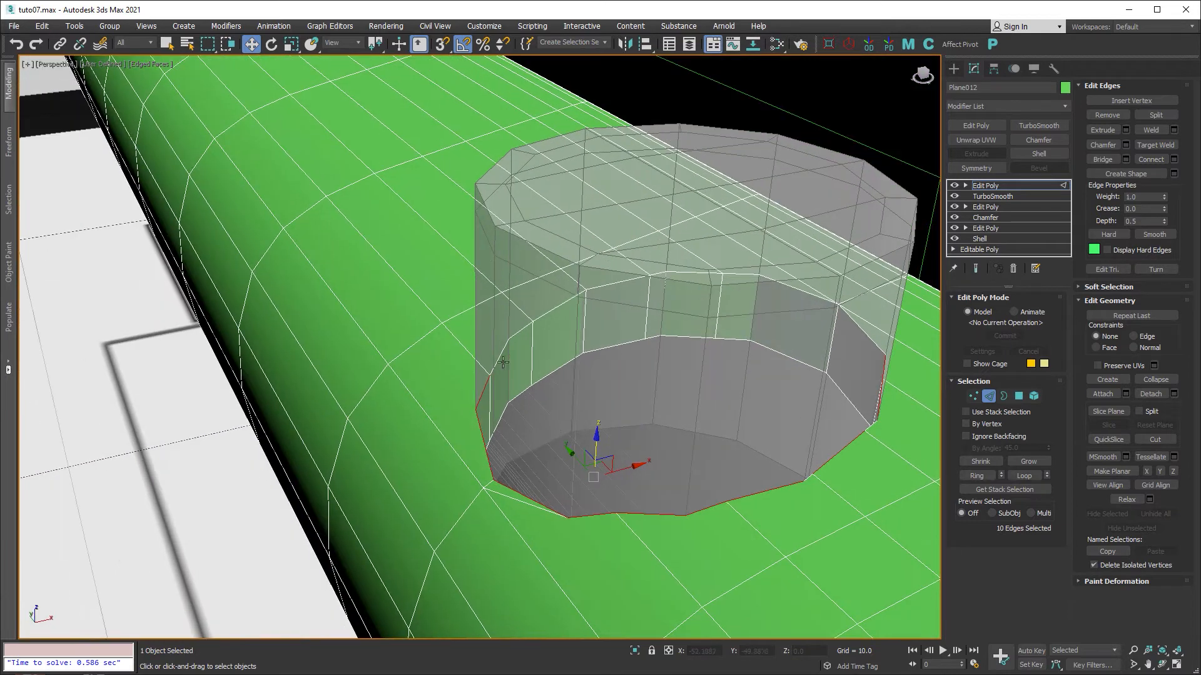
pyautogui.keyDown('ctrl'); pyautogui.click(500, 356); pyautogui.keyUp('ctrl')
# Add the upper-ring edges to complete the rim edge selection.
pyautogui.keyDown('ctrl'); pyautogui.click(525, 328); pyautogui.keyUp('ctrl')
pyautogui.keyDown('ctrl'); pyautogui.click(560, 305); pyautogui.keyUp('ctrl')
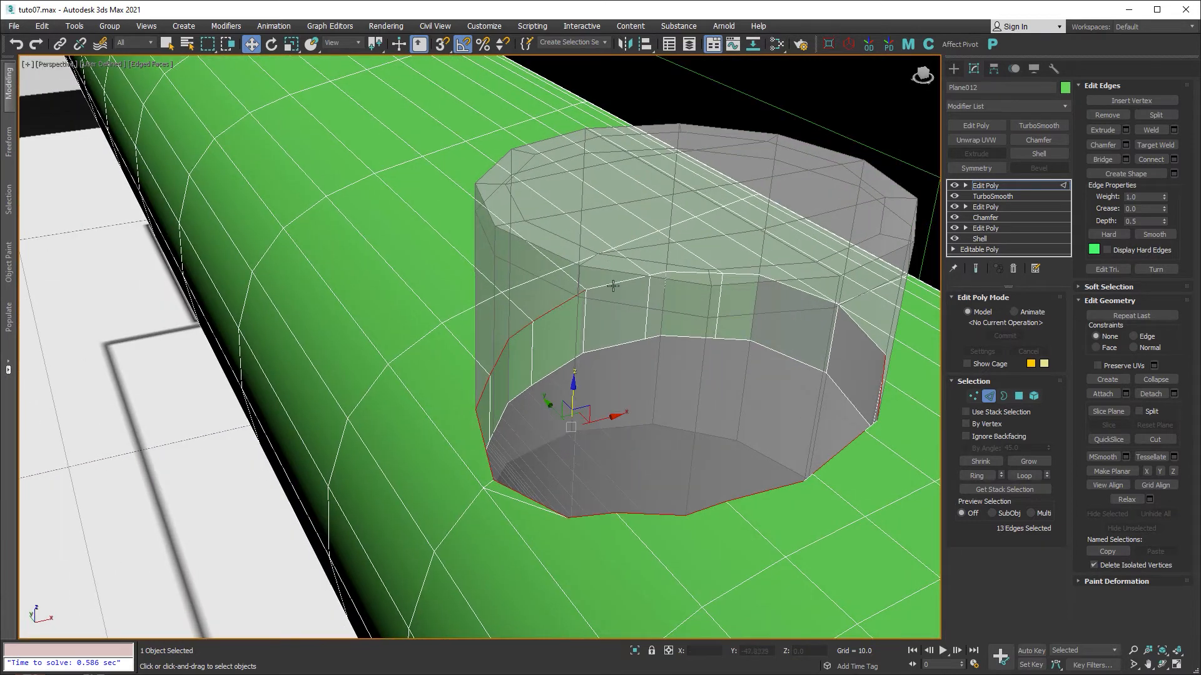
pyautogui.keyDown('ctrl'); pyautogui.click(616, 281); pyautogui.keyUp('ctrl')
pyautogui.keyDown('ctrl'); pyautogui.click(670, 274); pyautogui.keyUp('ctrl')
pyautogui.keyDown('ctrl'); pyautogui.click(742, 275); pyautogui.keyUp('ctrl')
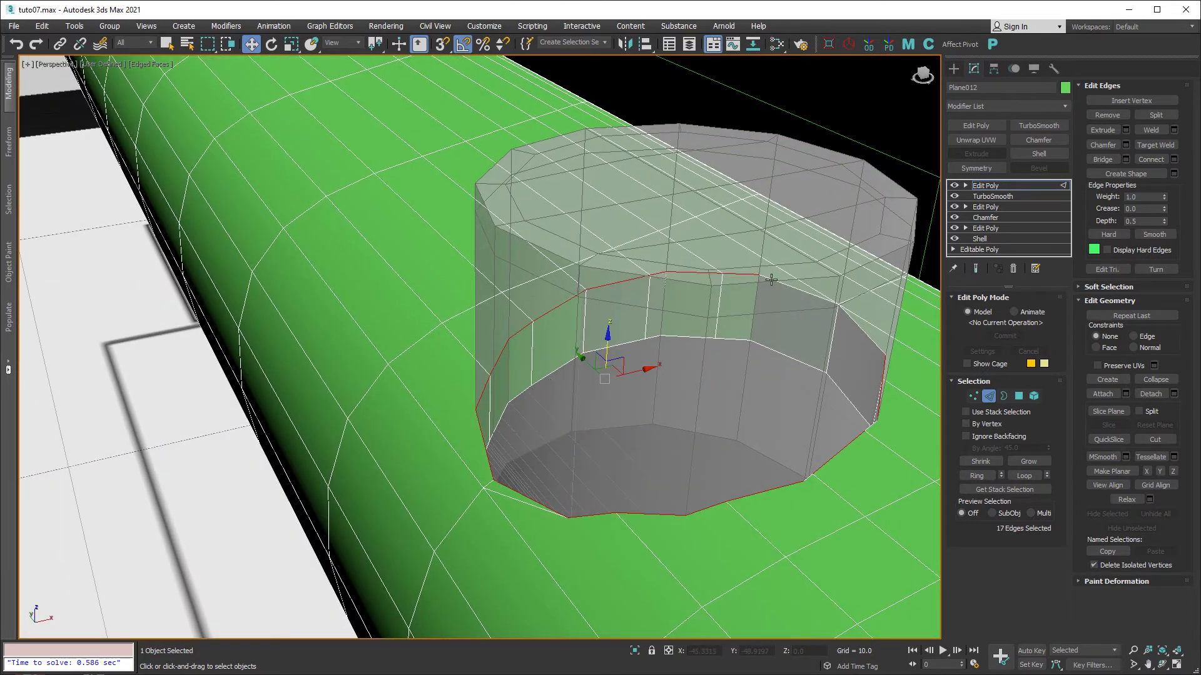
pyautogui.keyDown('ctrl'); pyautogui.click(786, 285); pyautogui.keyUp('ctrl')
pyautogui.keyDown('alt'); pyautogui.moveTo(789, 367); pyautogui.dragTo(842, 346, button='middle'); pyautogui.keyUp('alt')
pyautogui.keyDown('ctrl'); pyautogui.click(791, 307); pyautogui.keyUp('ctrl')
pyautogui.moveTo(817, 410)
pyautogui.mouseDown(button='middle')
pyautogui.moveTo(775, 351)
pyautogui.moveTo(824, 414)
pyautogui.mouseUp(button='middle')
pyautogui.scroll(2, 785, 333)
pyautogui.keyDown('ctrl'); pyautogui.click(774, 305); pyautogui.keyUp('ctrl')
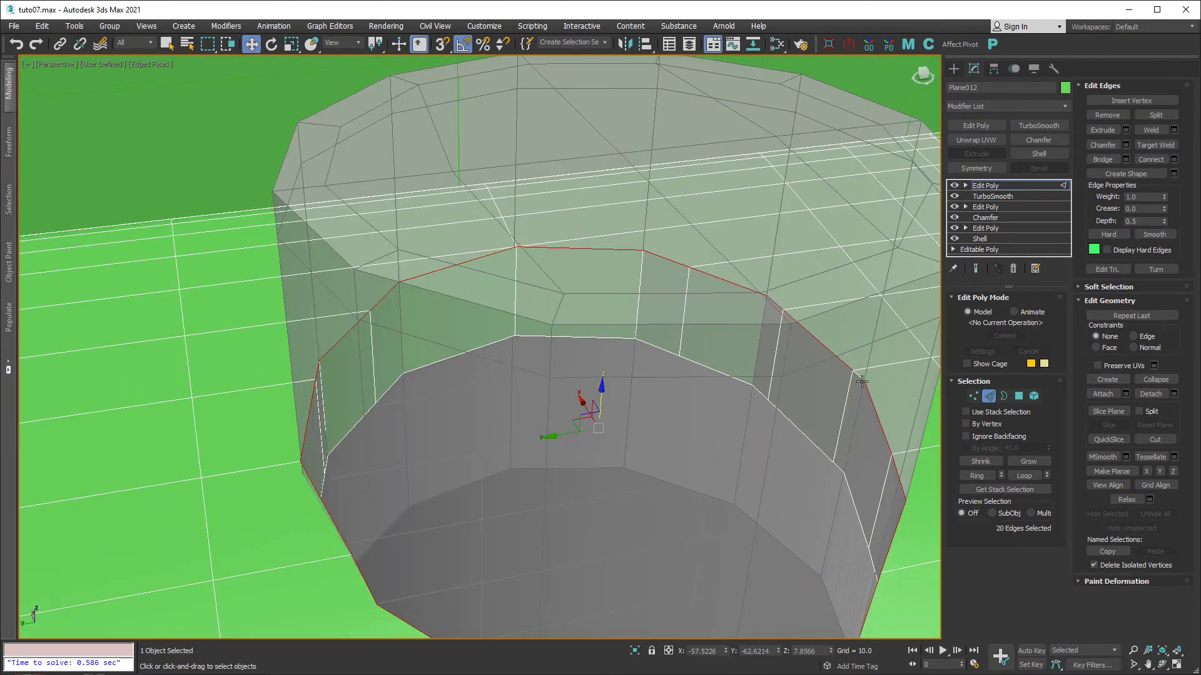
pyautogui.keyDown('ctrl'); pyautogui.click(858, 432); pyautogui.keyUp('ctrl')
pyautogui.scroll(-2, 793, 344)
pyautogui.keyDown('alt'); pyautogui.moveTo(793, 344); pyautogui.dragTo(917, 433, button='middle'); pyautogui.keyUp('alt')
# Add a Chamfer modifier to the selected rim edges with an initial amount of 0.12.
pyautogui.click(988, 396)
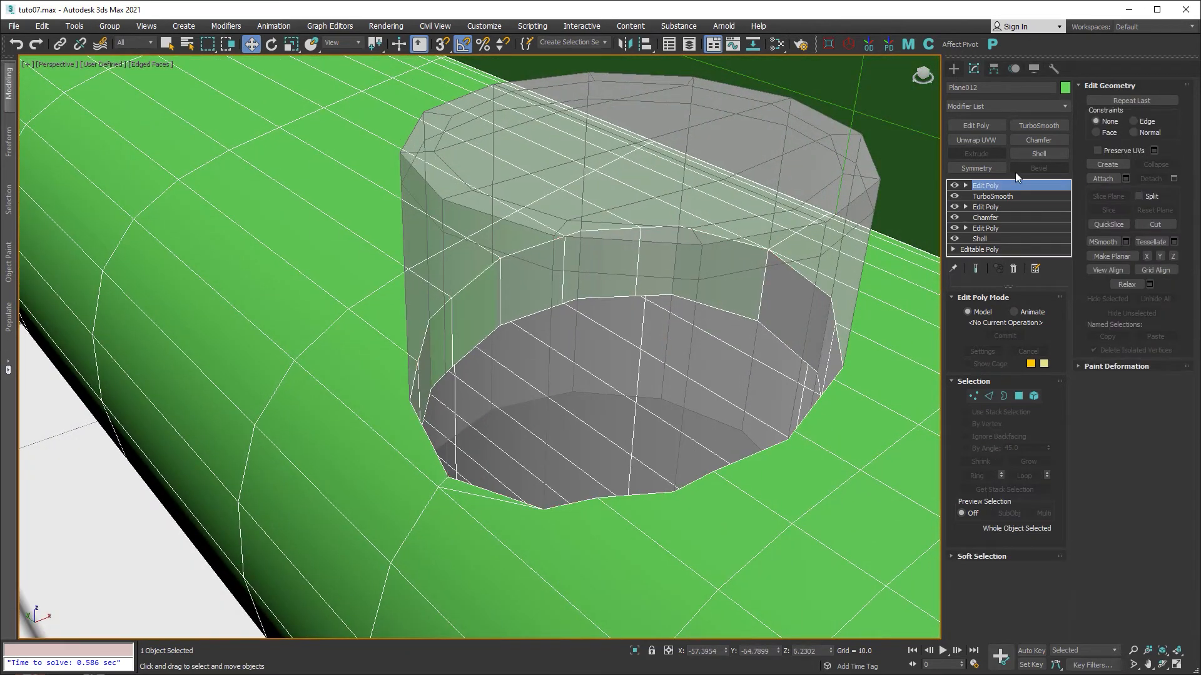
pyautogui.click(1039, 140)
pyautogui.click(1034, 414)
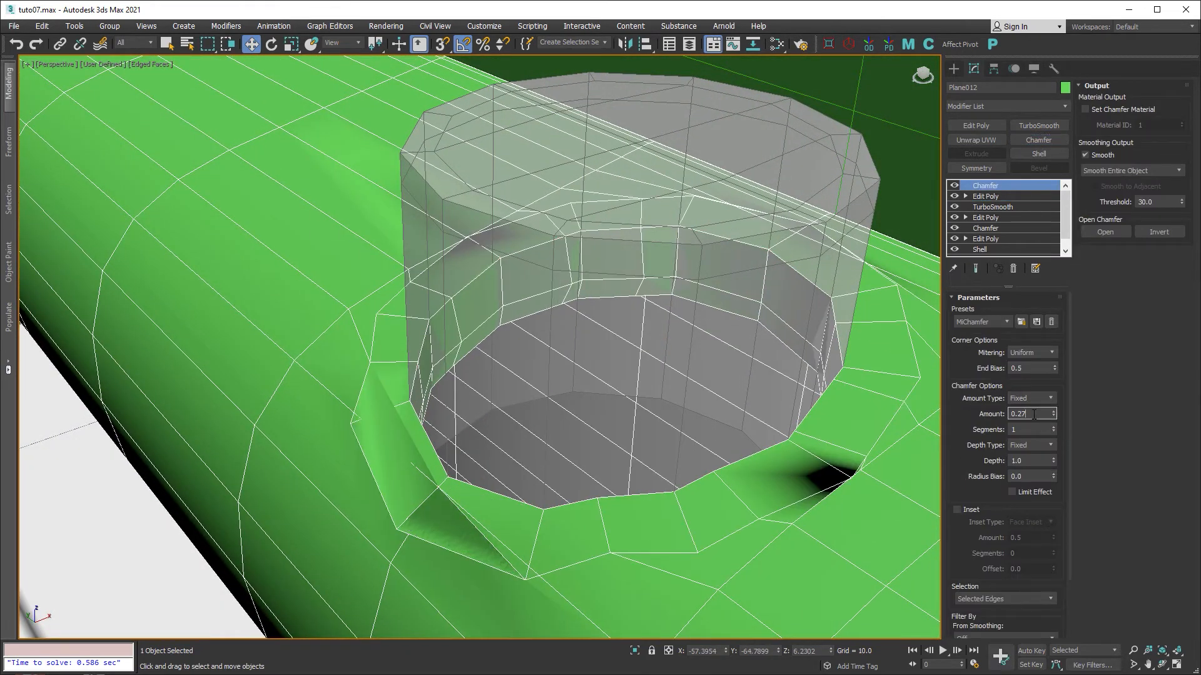
pyautogui.press('BackSpace')
pyautogui.write('12')
pyautogui.press('Return')
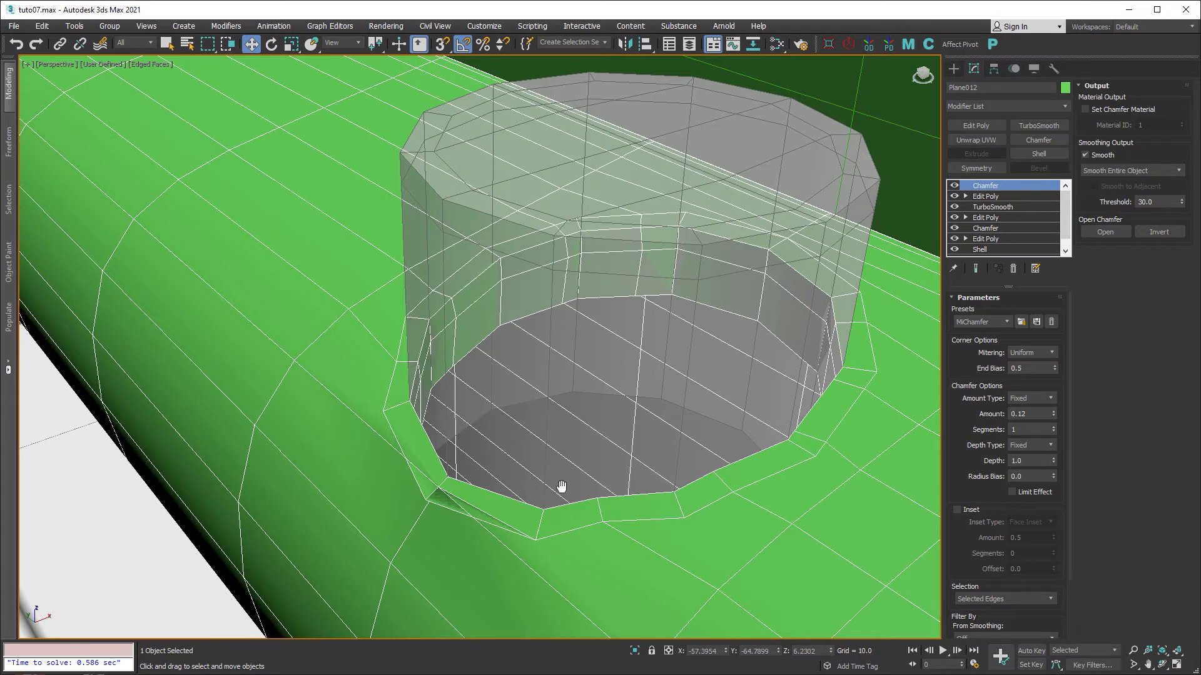
# Try smaller chamfer amounts of 0.01 and then 0.05.
pyautogui.scroll(3, 476, 484)
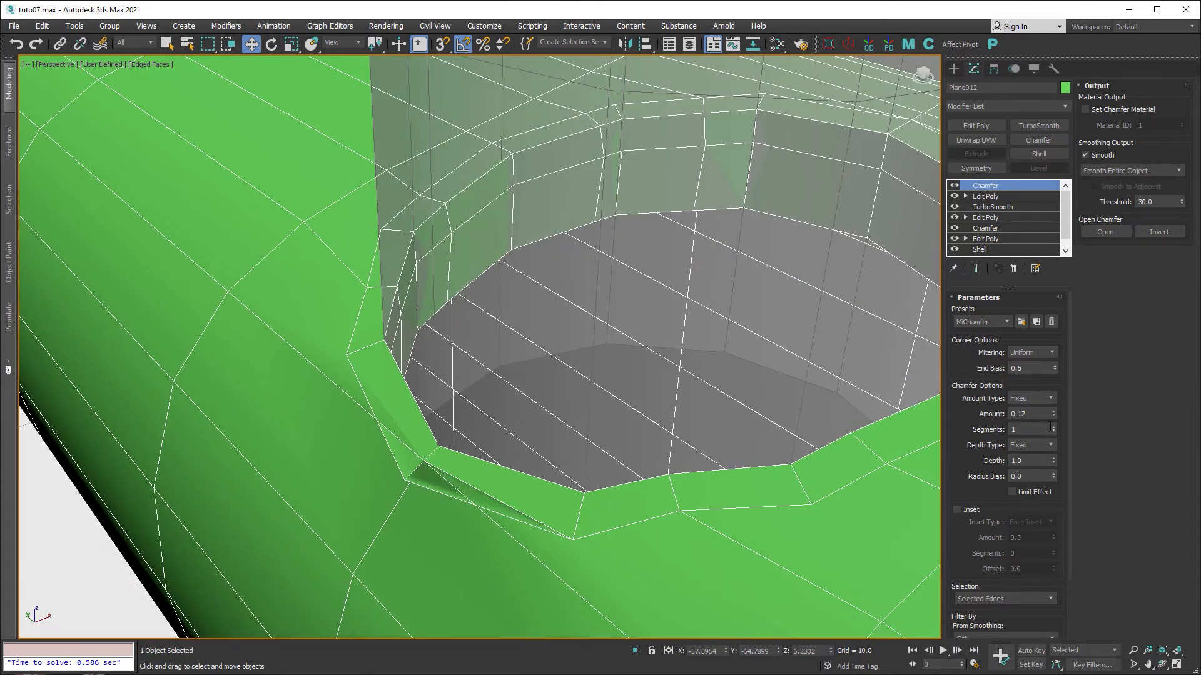
pyautogui.moveTo(1055, 418); pyautogui.dragTo(1054, 429)
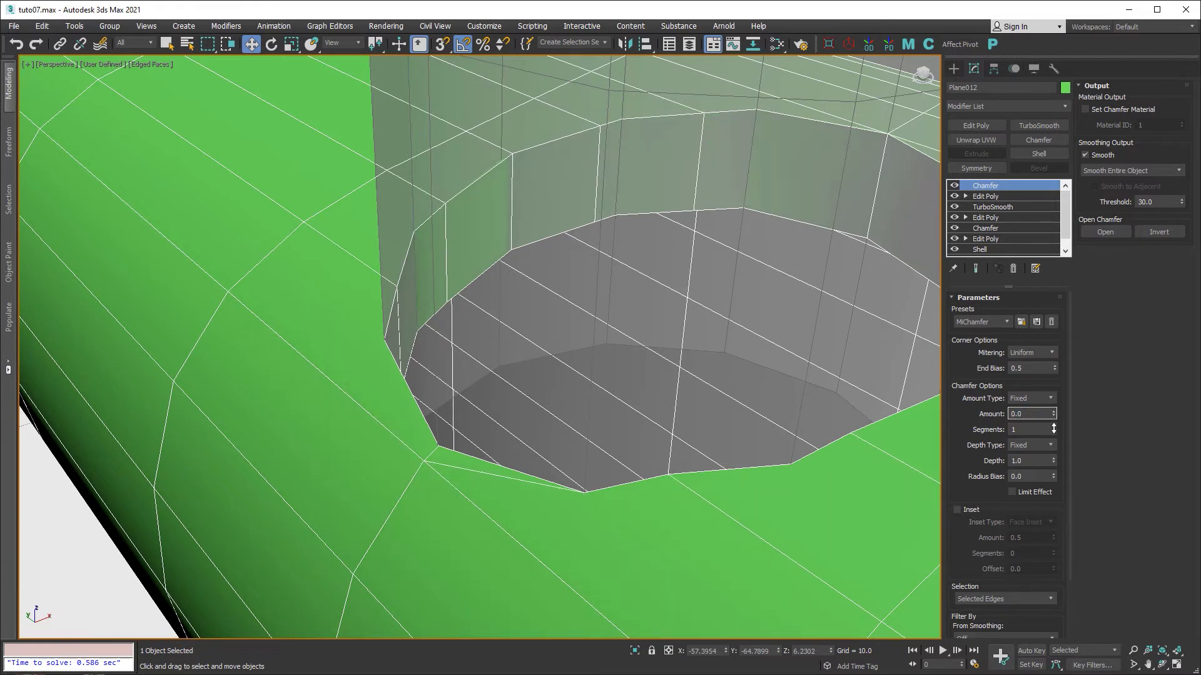
pyautogui.click(1055, 416)
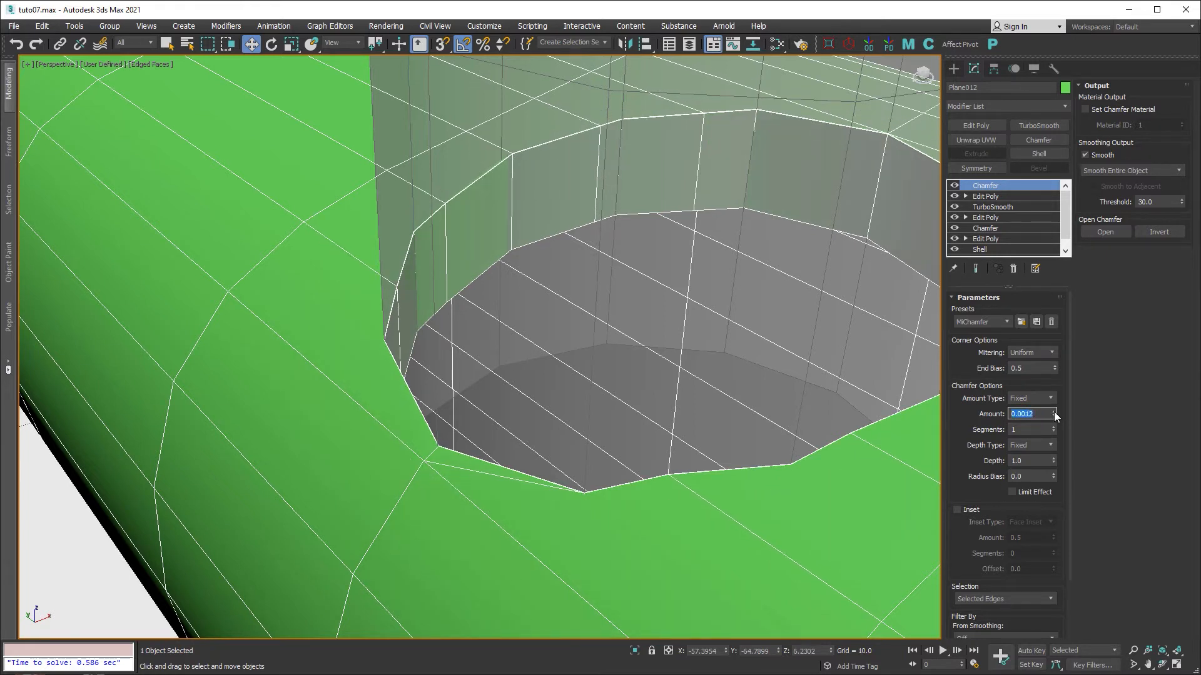
pyautogui.click(1054, 411)
pyautogui.write('0.01')
pyautogui.press('Return')
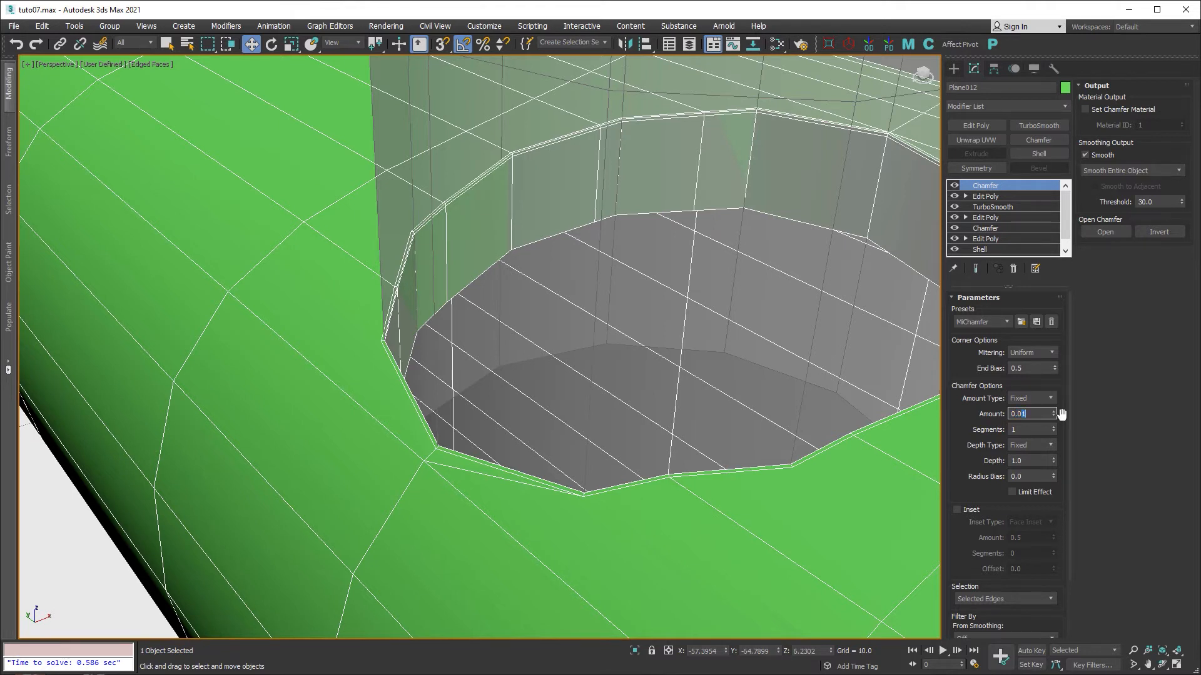
pyautogui.write('5')
pyautogui.press('Return')
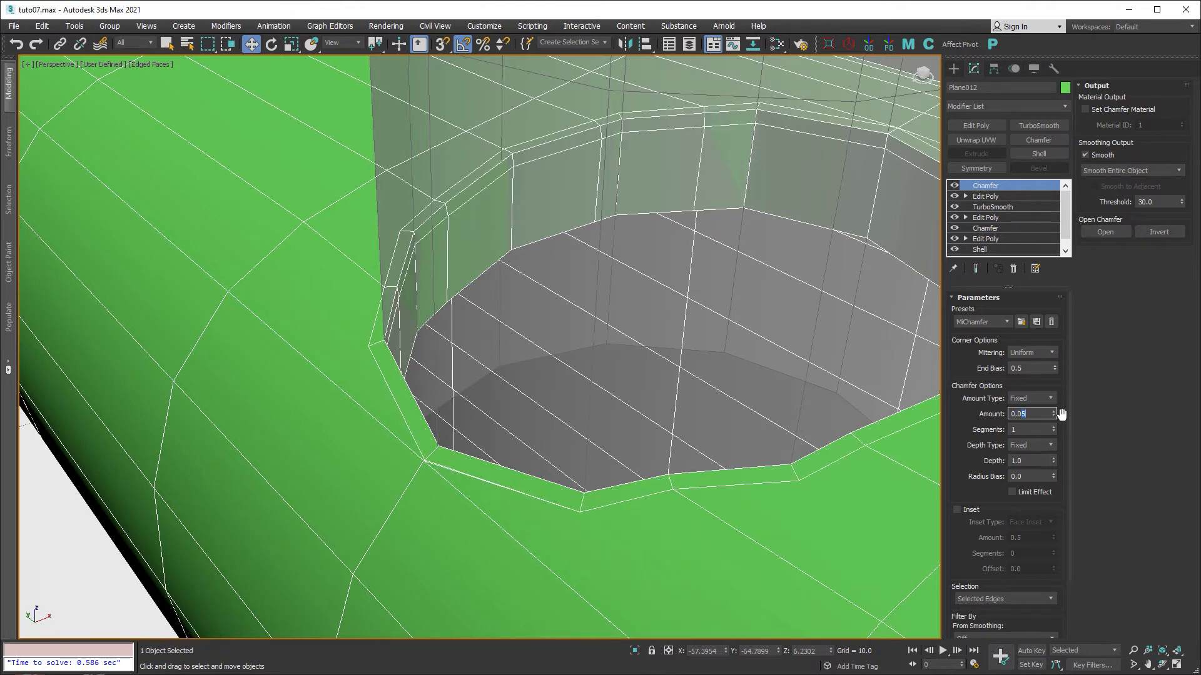
# Settle the chamfer amount at 0.03 after trying 0.04, and inspect the rim.
pyautogui.press('BackSpace')
pyautogui.write('4')
pyautogui.press('Return')
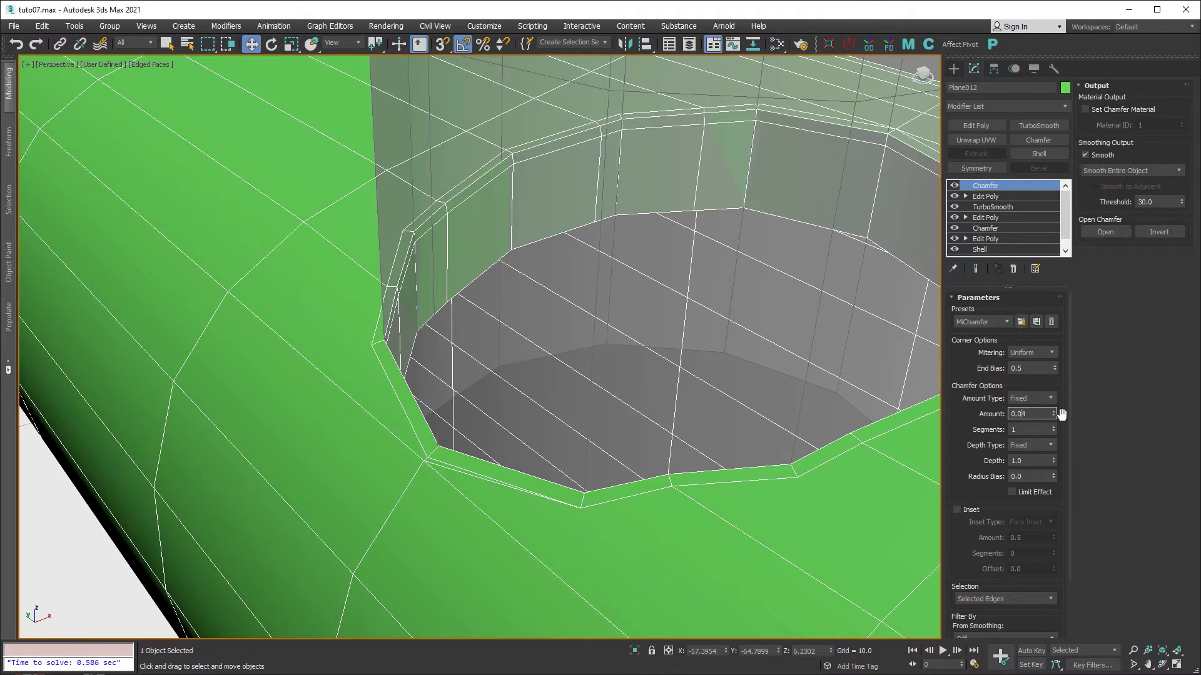
pyautogui.press('Return')
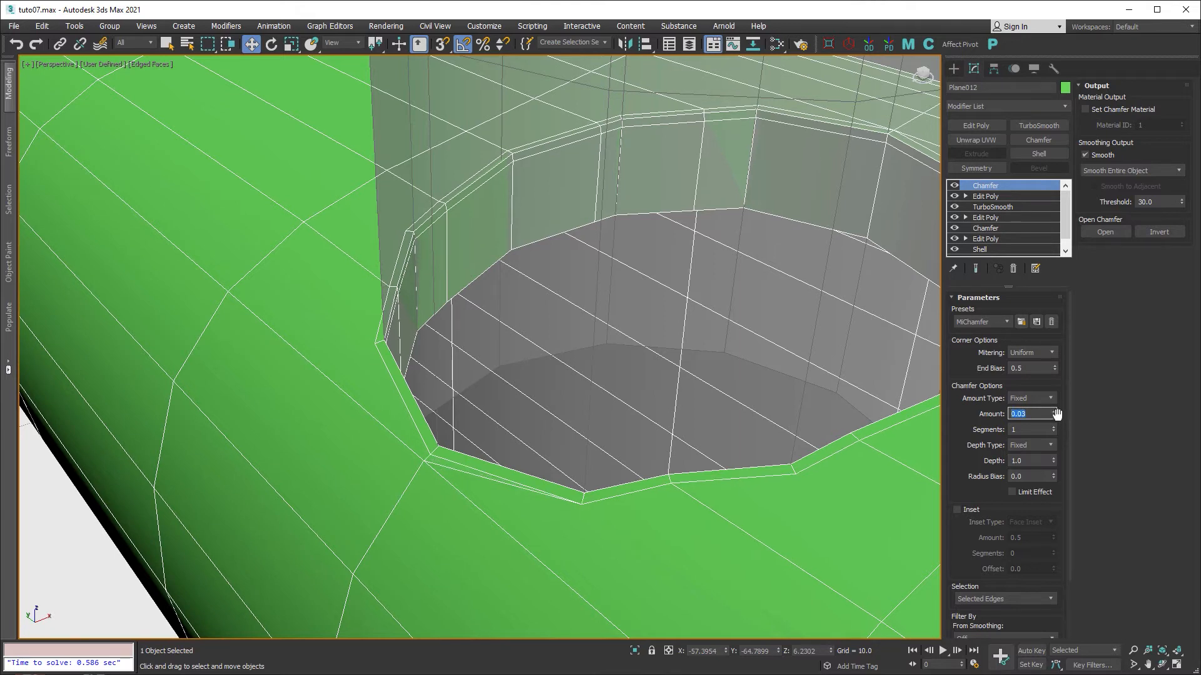
pyautogui.scroll(-8, 697, 491)
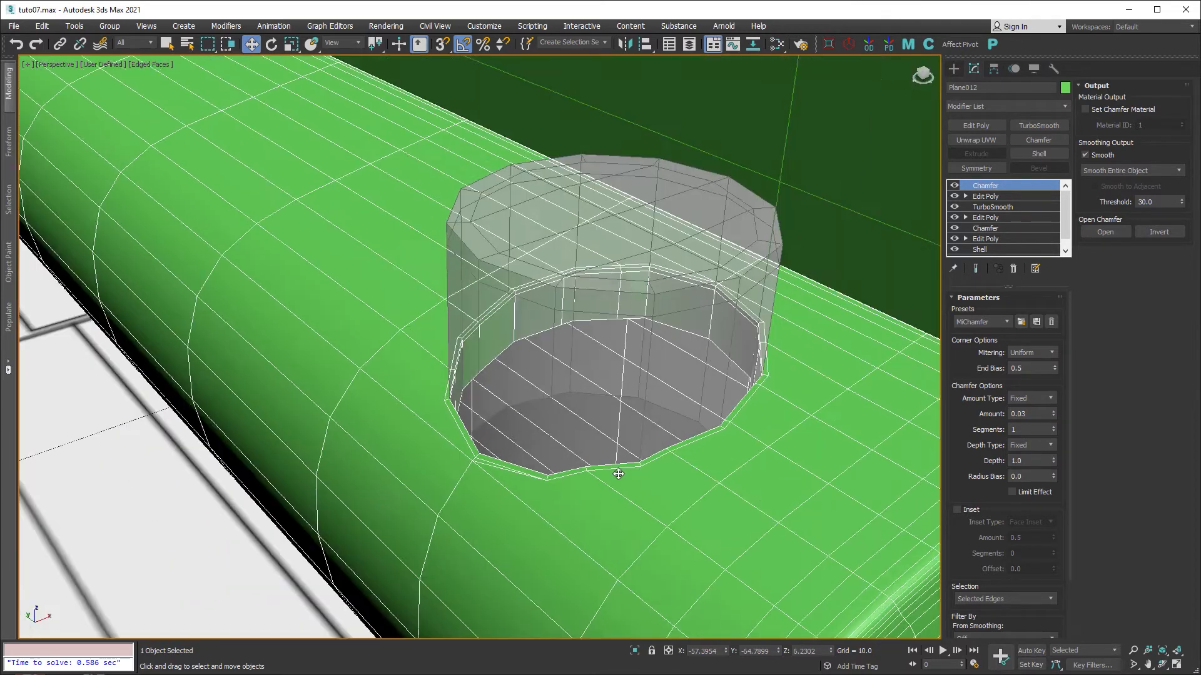
pyautogui.keyDown('alt'); pyautogui.moveTo(619, 489); pyautogui.dragTo(578, 361, button='middle'); pyautogui.keyUp('alt')
pyautogui.scroll(3, 708, 434)
pyautogui.keyDown('alt'); pyautogui.moveTo(447, 536); pyautogui.dragTo(556, 454, button='middle'); pyautogui.keyUp('alt')
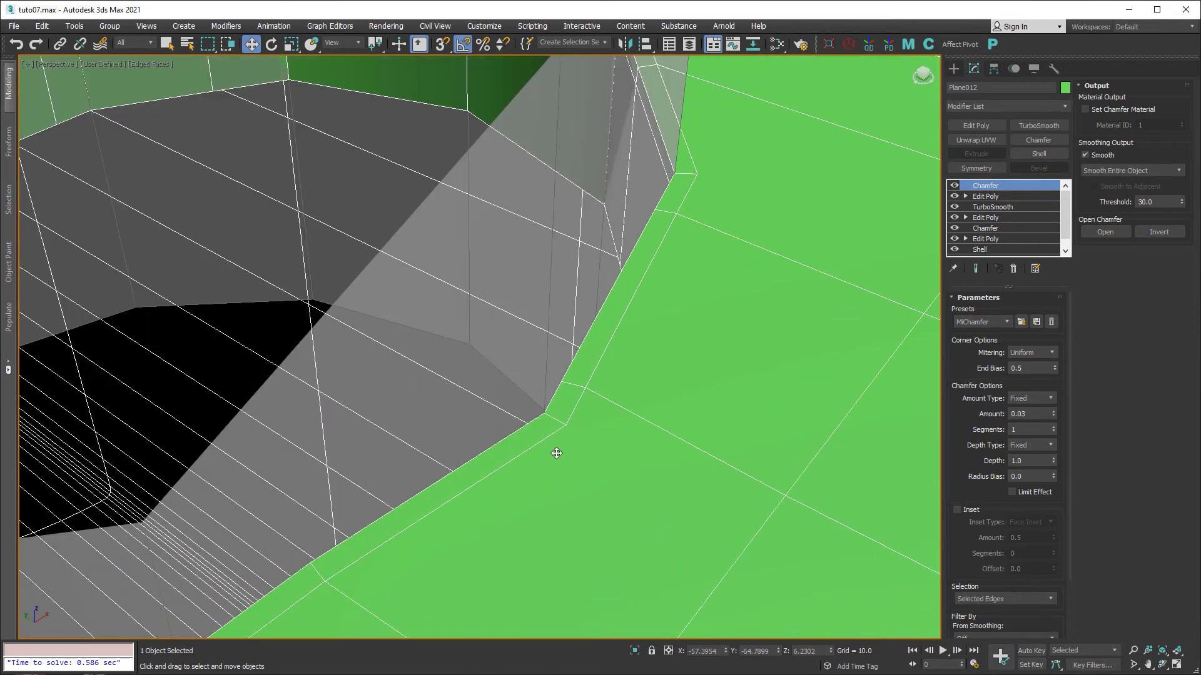
# Add an Edit Poly modifier and target-weld the stray corner vertex onto its neighbouring rim vertex.
pyautogui.click(985, 126)
pyautogui.click(974, 396)
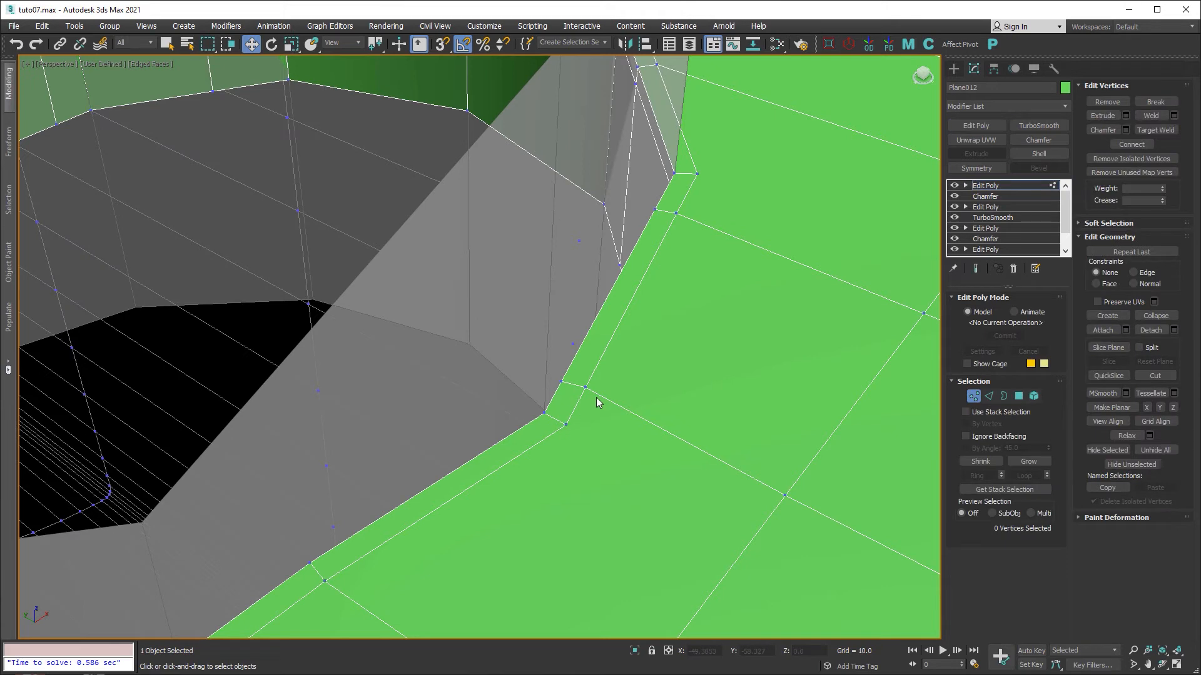
pyautogui.hotkey('ctrl', 'w')
pyautogui.click(586, 387)
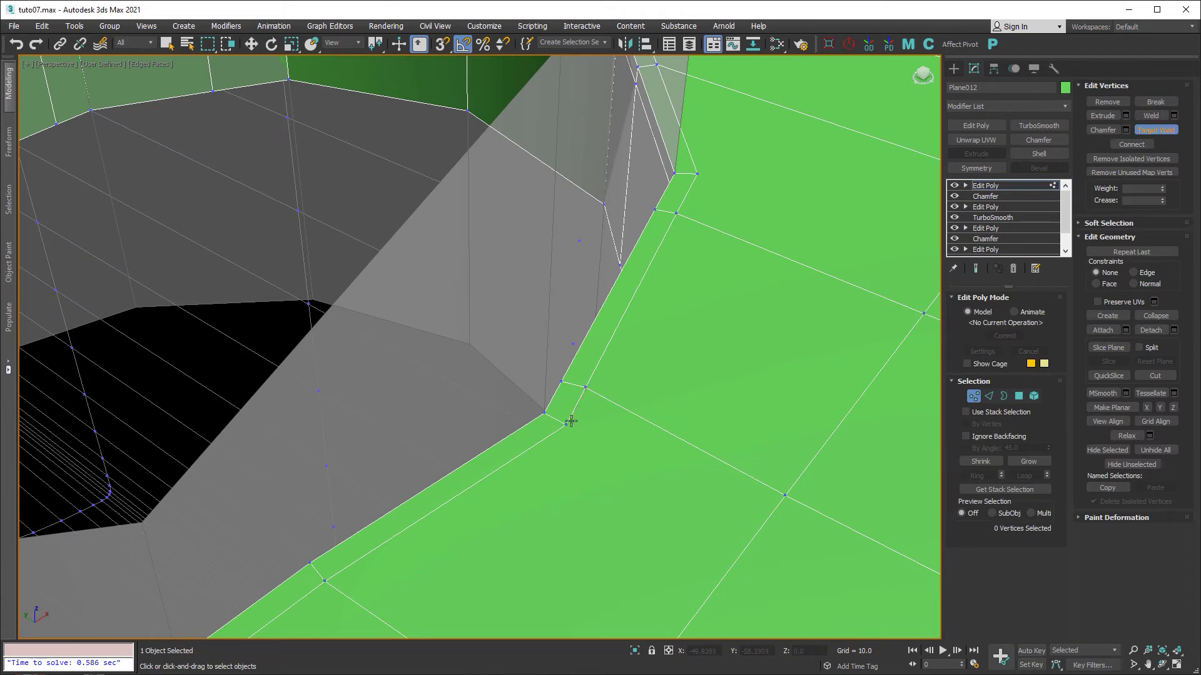
pyautogui.click(565, 424)
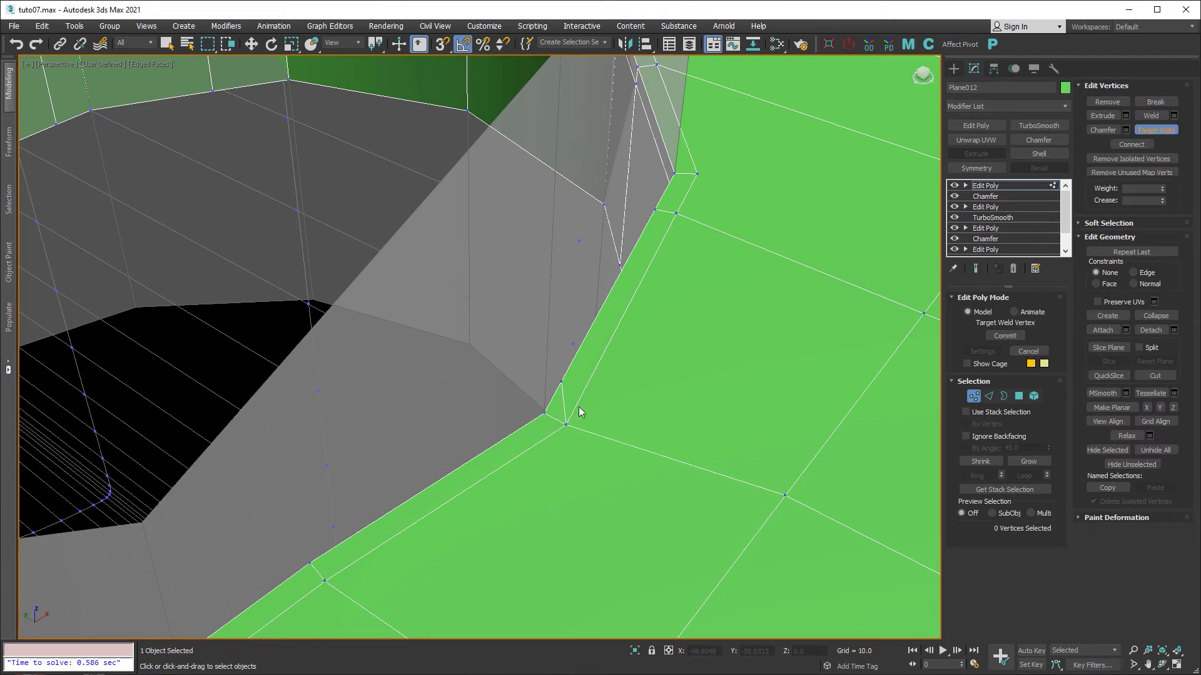
pyautogui.scroll(-4, 588, 413)
pyautogui.keyDown('alt'); pyautogui.moveTo(610, 429); pyautogui.dragTo(666, 404, button='middle'); pyautogui.keyUp('alt')
pyautogui.rightClick(666, 404)
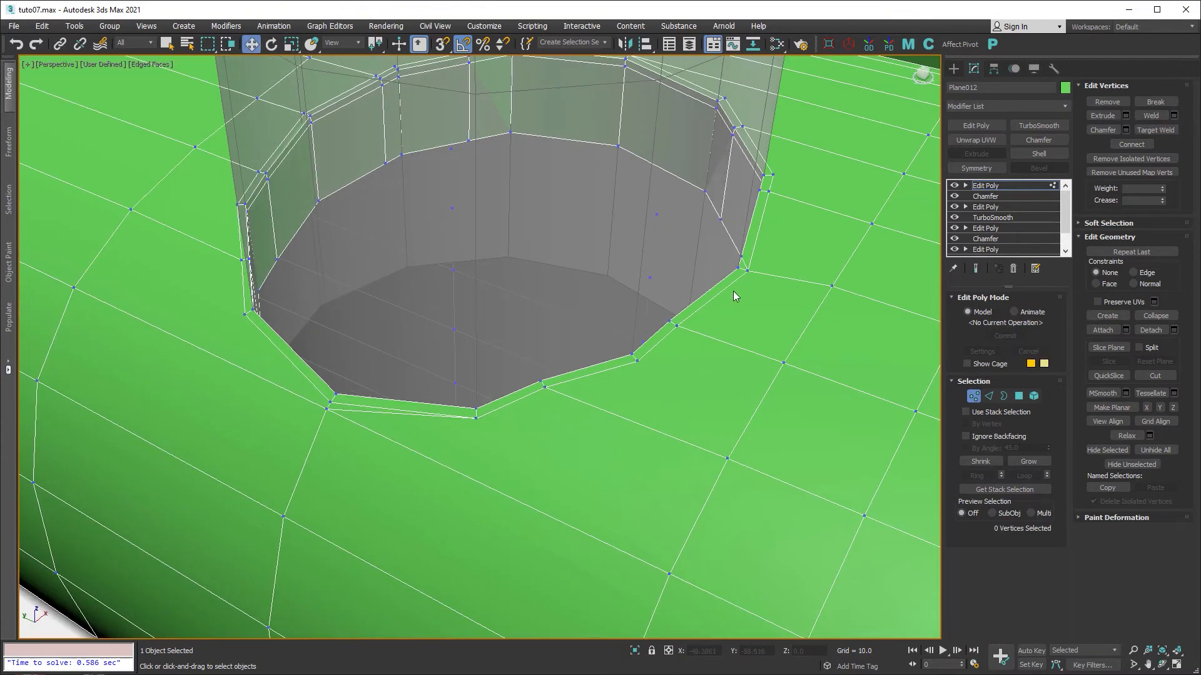
# Select an upper rim vertex, then select three edges at the hole's rim corner.
pyautogui.click(742, 257)
pyautogui.keyDown('alt'); pyautogui.moveTo(745, 262); pyautogui.dragTo(830, 348, button='middle'); pyautogui.keyUp('alt')
pyautogui.scroll(2, 755, 282)
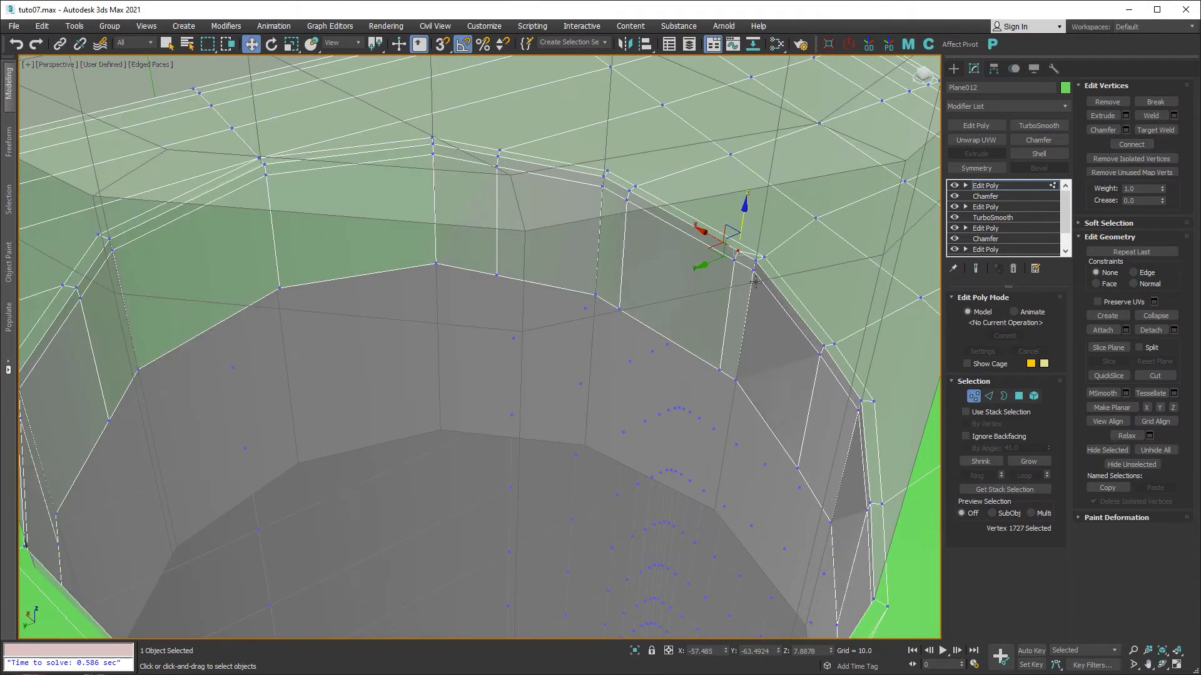
pyautogui.click(988, 396)
pyautogui.click(735, 304)
pyautogui.keyDown('alt'); pyautogui.moveTo(734, 303); pyautogui.dragTo(734, 266, button='middle'); pyautogui.keyUp('alt')
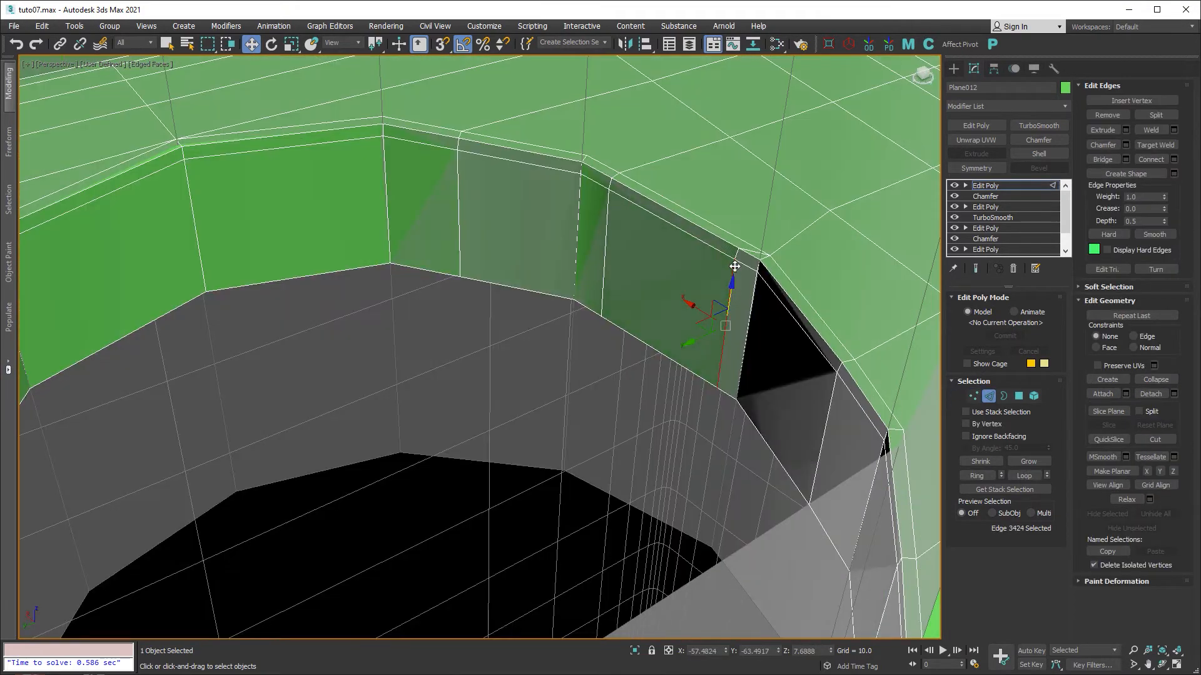
pyautogui.keyDown('ctrl'); pyautogui.click(737, 254); pyautogui.keyUp('ctrl')
pyautogui.keyDown('ctrl'); pyautogui.click(751, 251); pyautogui.keyUp('ctrl')
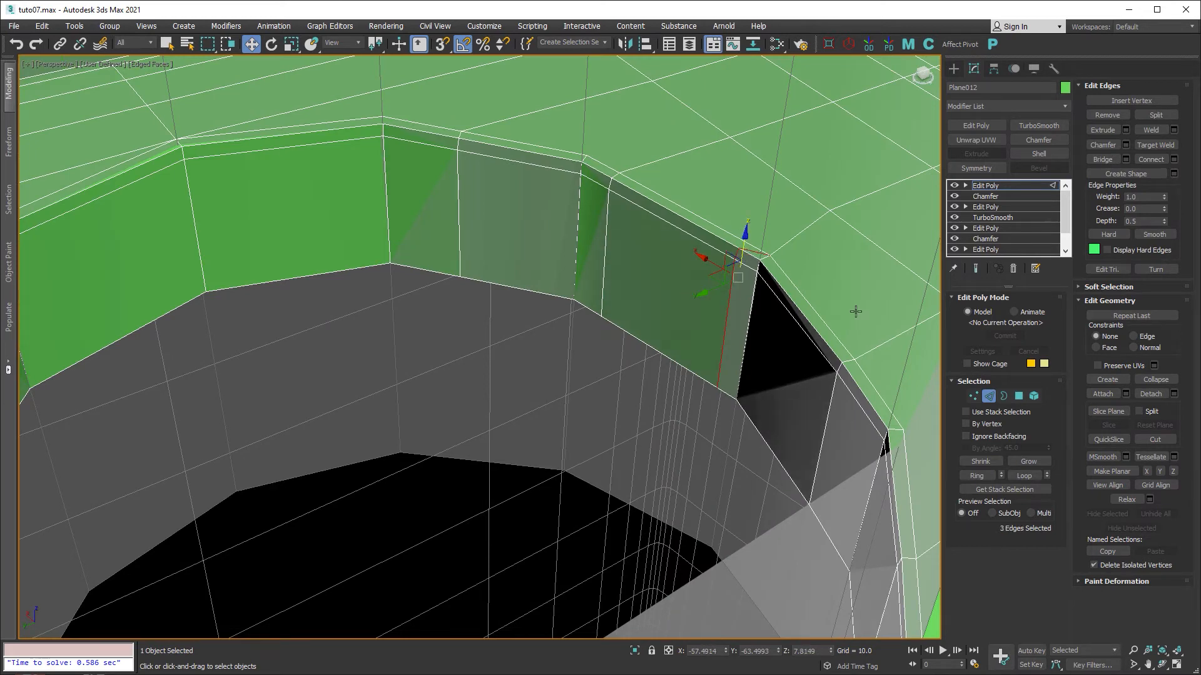
# Clear the edge selection and return to vertex editing, looking down into the hole.
pyautogui.click(855, 311)
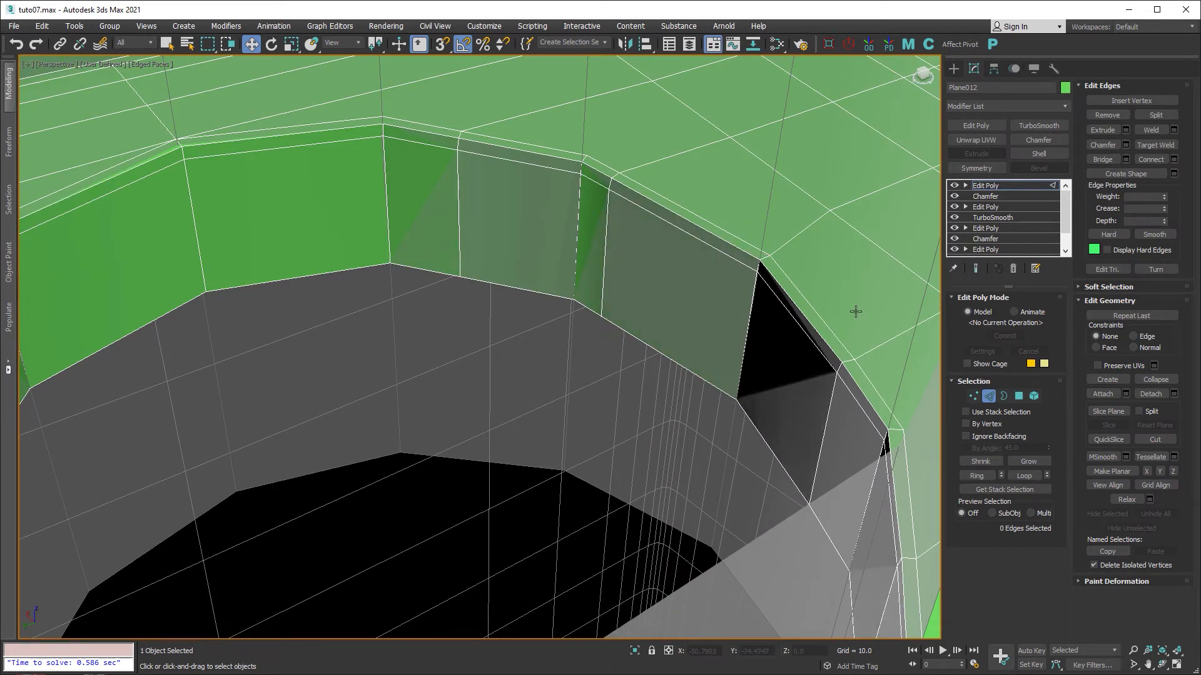
pyautogui.keyDown('alt'); pyautogui.moveTo(852, 308); pyautogui.dragTo(805, 347, button='middle'); pyautogui.keyUp('alt')
pyautogui.click(973, 396)
pyautogui.scroll(-3, 643, 281)
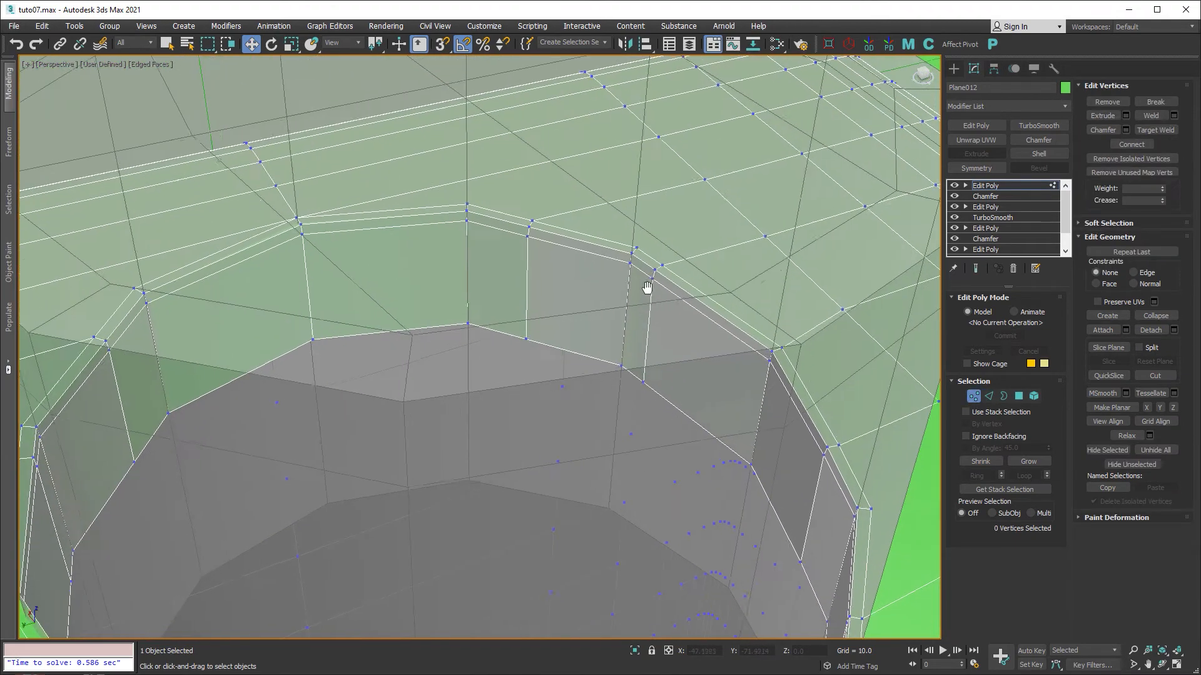
# Target-weld the extra vertex on the hole's lower rim into its neighbouring rim vertex.
pyautogui.click(837, 444)
pyautogui.keyDown('alt'); pyautogui.moveTo(836, 444); pyautogui.dragTo(710, 406, button='middle'); pyautogui.keyUp('alt')
pyautogui.scroll(3, 737, 363)
pyautogui.scroll(-2, 710, 406)
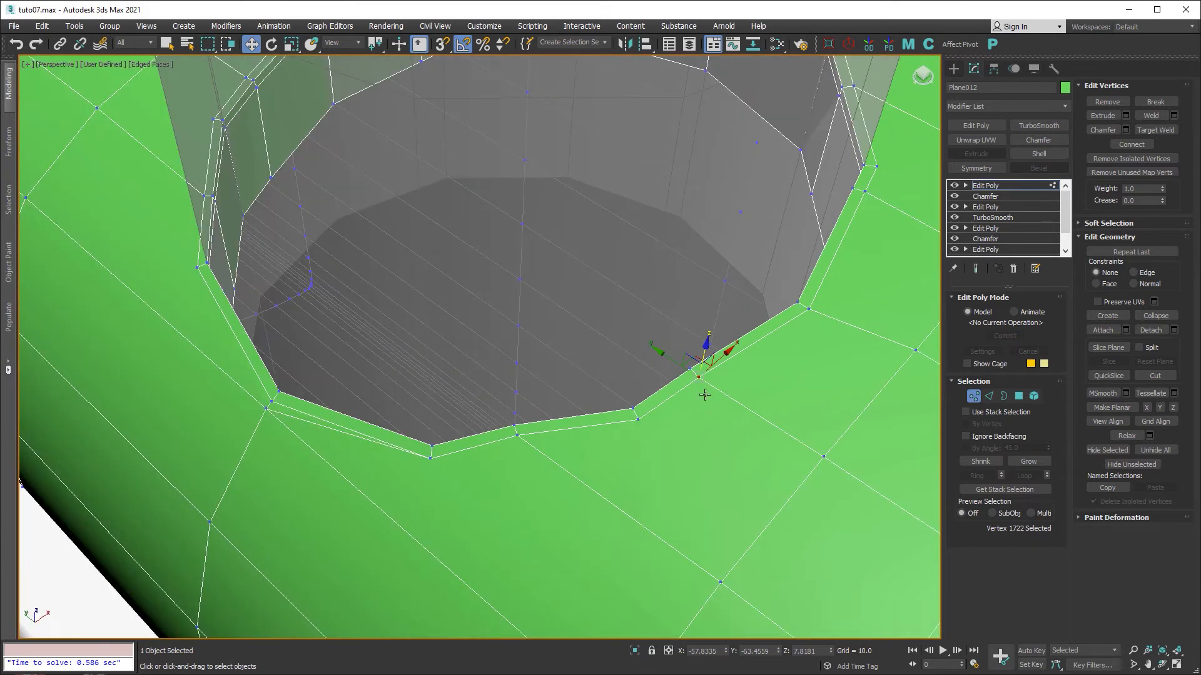
pyautogui.hotkey('ctrl', 'alt', 'w')
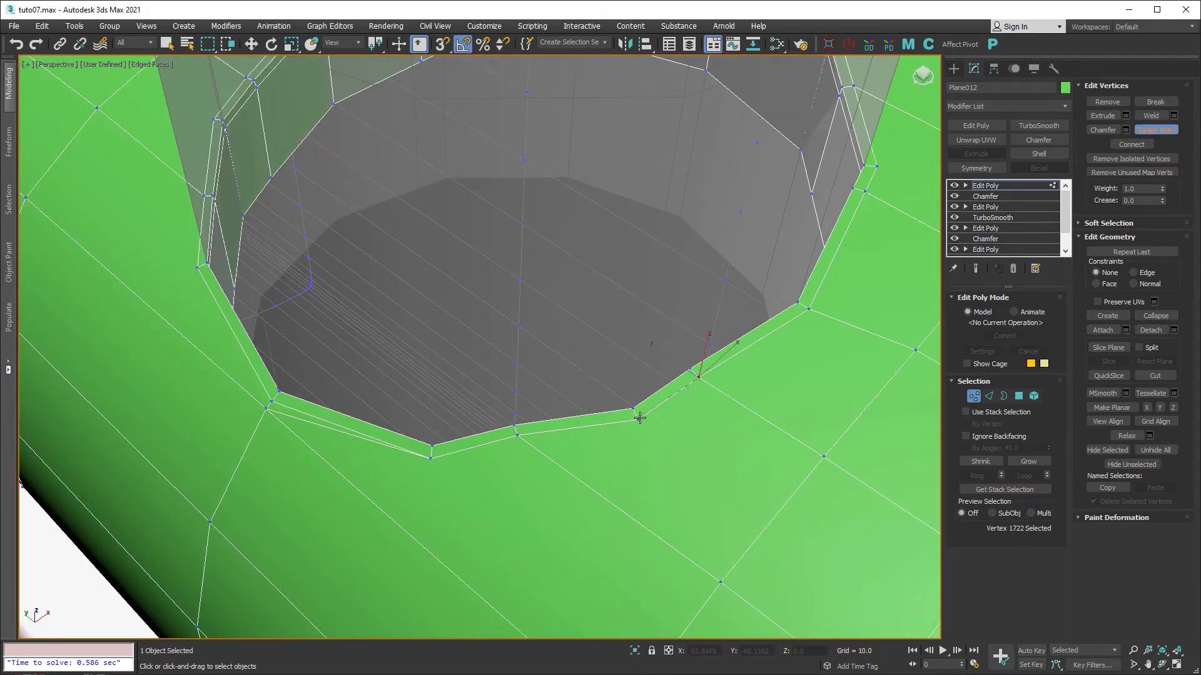
pyautogui.moveTo(648, 459); pyautogui.dragTo(839, 369, button='middle')
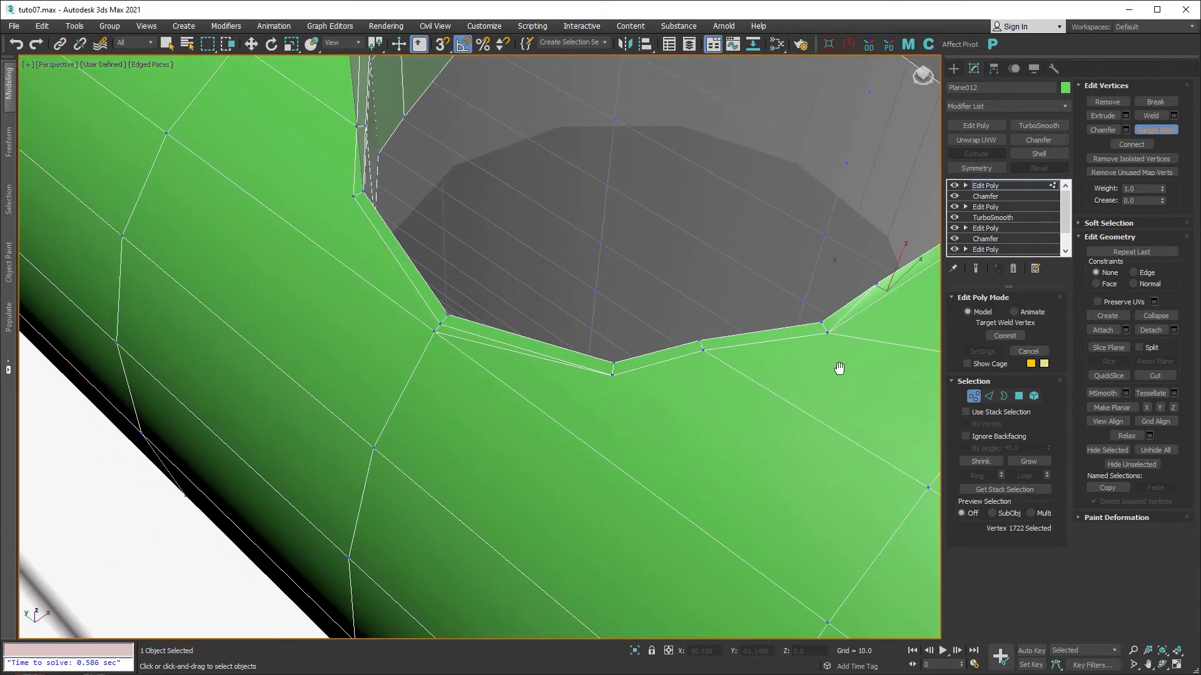
pyautogui.scroll(-2, 738, 390)
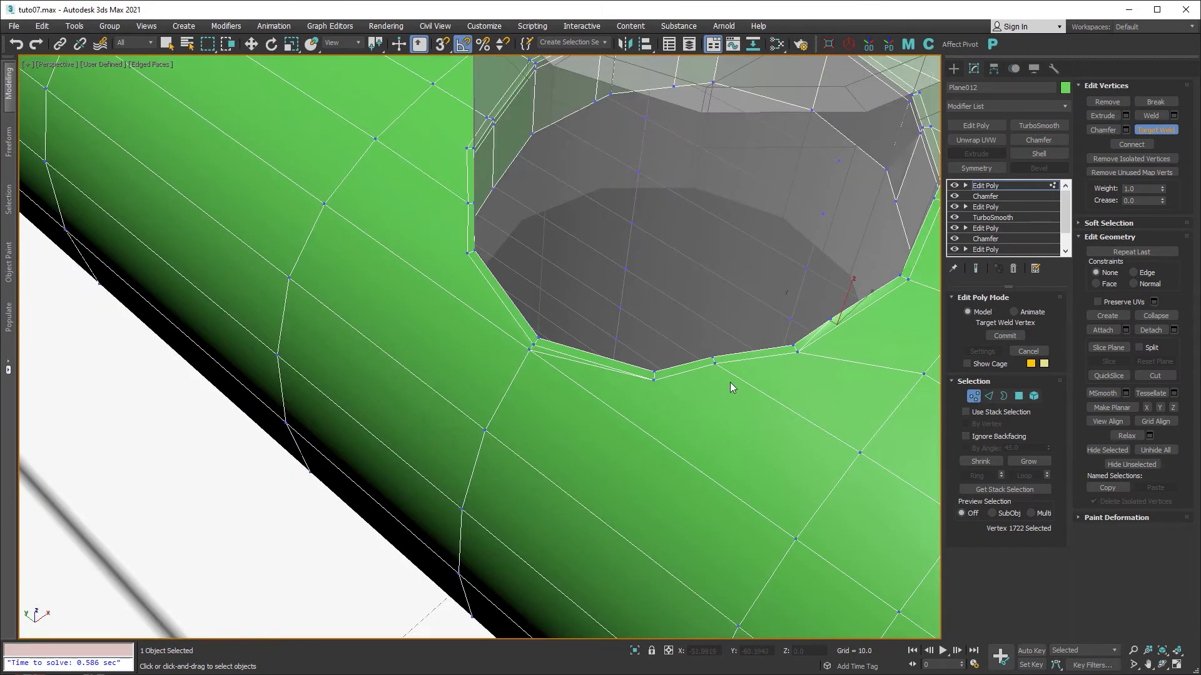
pyautogui.click(655, 380)
pyautogui.rightClick(730, 396)
# Select two rim edges and the adjacent vertical edge at Edge level.
pyautogui.press('2')
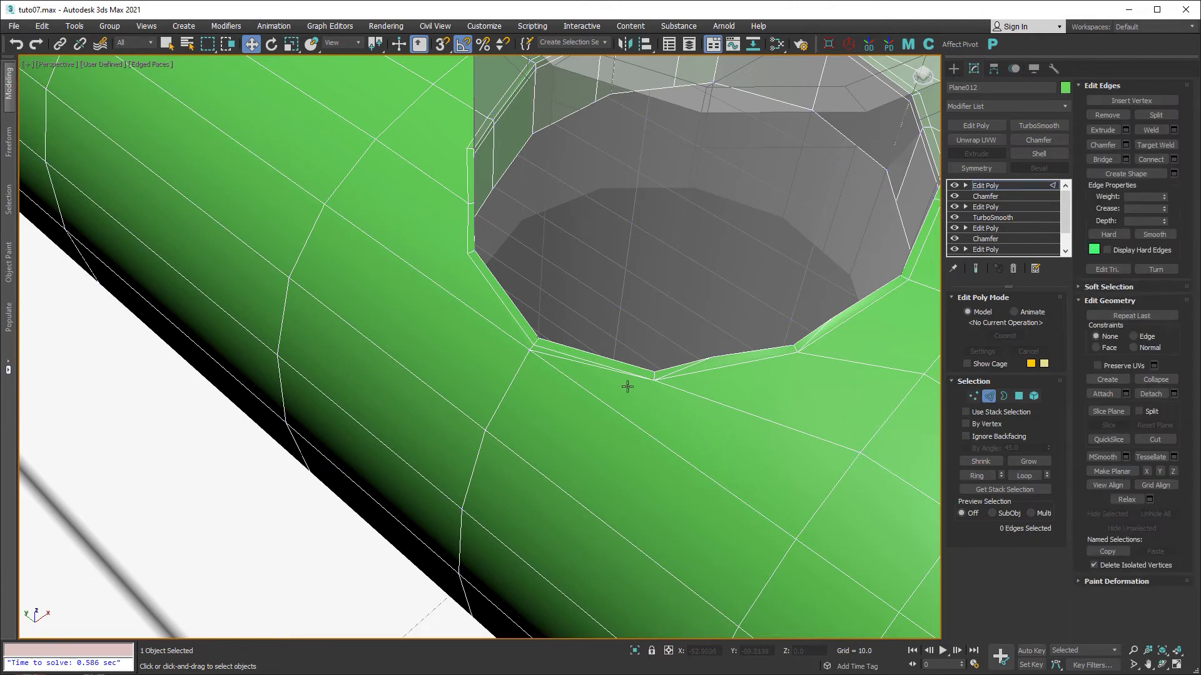
pyautogui.click(806, 344)
pyautogui.scroll(3, 681, 381)
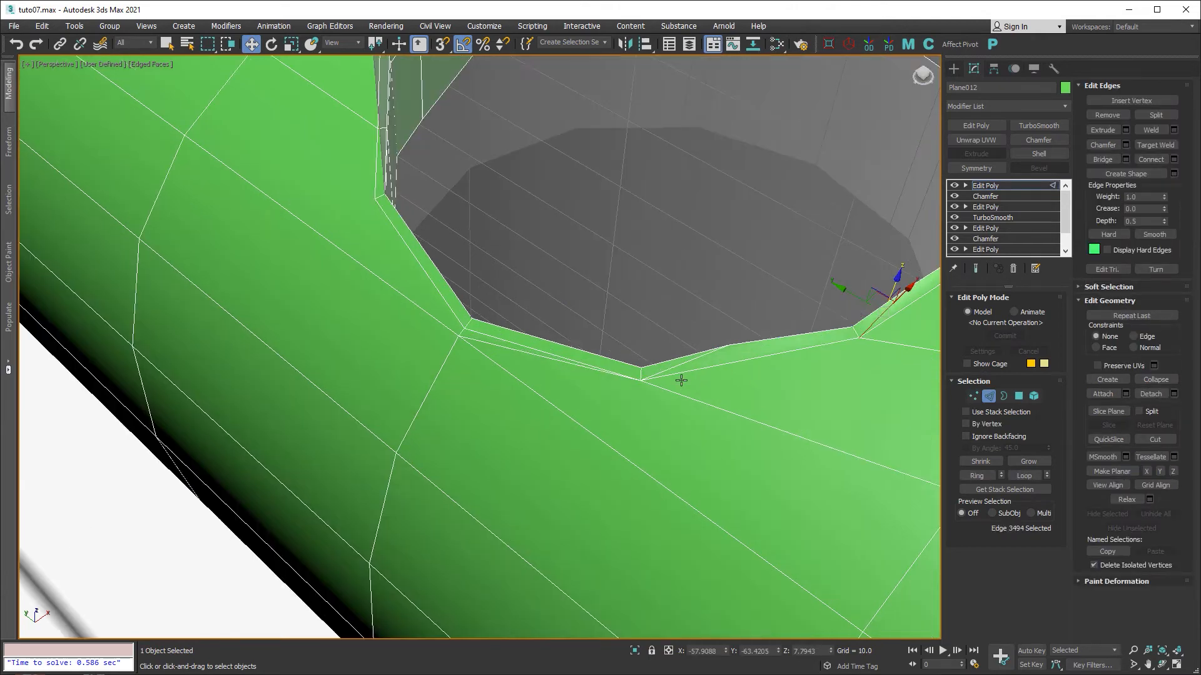
pyautogui.keyDown('ctrl'); pyautogui.click(687, 361); pyautogui.keyUp('ctrl')
pyautogui.keyDown('alt'); pyautogui.moveTo(676, 417); pyautogui.dragTo(718, 312, button='middle'); pyautogui.keyUp('alt')
pyautogui.keyDown('ctrl'); pyautogui.click(680, 300); pyautogui.keyUp('ctrl')
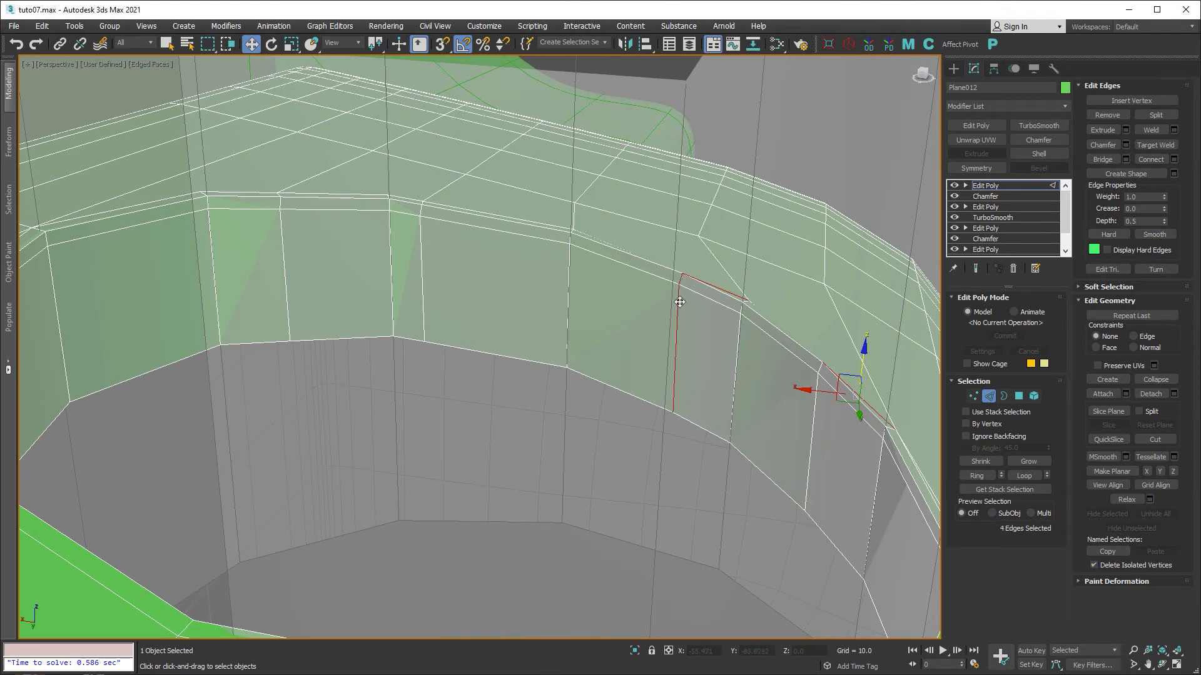
pyautogui.moveTo(773, 377); pyautogui.dragTo(663, 324, button='middle')
pyautogui.scroll(2, 826, 401)
pyautogui.scroll(1, 826, 400)
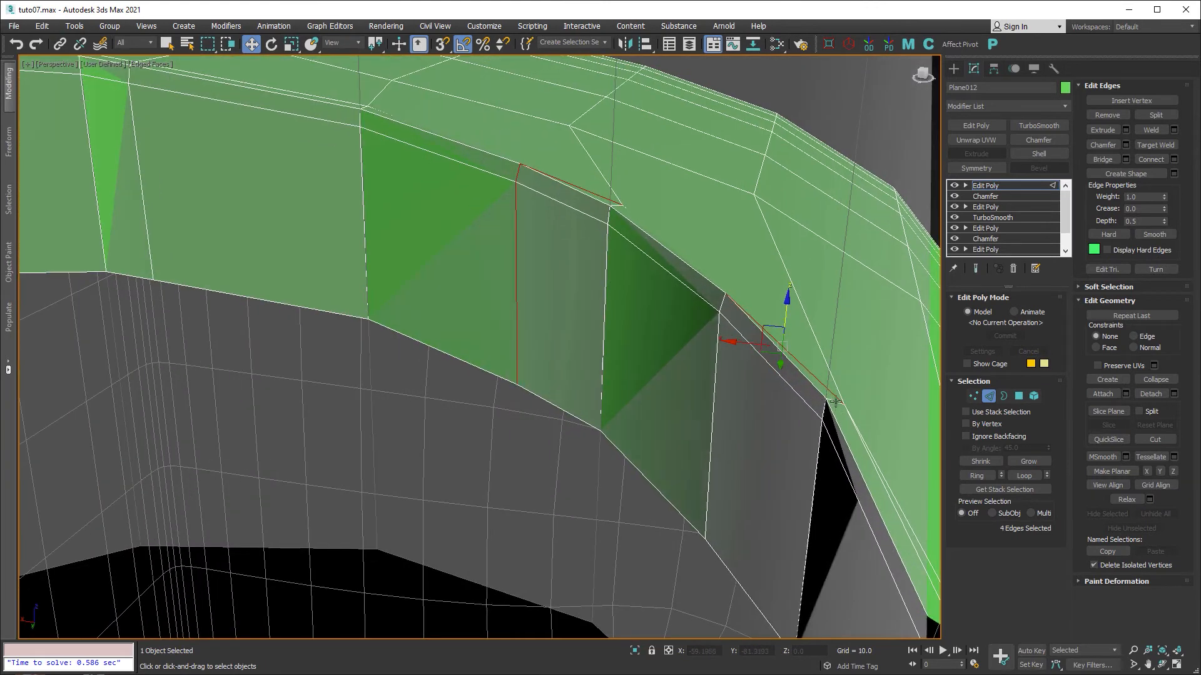
pyautogui.keyDown('ctrl'); pyautogui.click(834, 401); pyautogui.keyUp('ctrl')
pyautogui.keyDown('ctrl'); pyautogui.click(824, 408); pyautogui.keyUp('ctrl')
pyautogui.keyDown('ctrl'); pyautogui.click(820, 444); pyautogui.keyUp('ctrl')
pyautogui.moveTo(860, 421); pyautogui.dragTo(598, 438, button='middle')
pyautogui.scroll(-3, 624, 407)
pyautogui.keyDown('alt'); pyautogui.moveTo(464, 438); pyautogui.dragTo(644, 402, button='middle'); pyautogui.keyUp('alt')
pyautogui.keyDown('alt'); pyautogui.click(632, 411); pyautogui.keyUp('alt')
pyautogui.keyDown('alt'); pyautogui.click(646, 385); pyautogui.keyUp('alt')
pyautogui.keyDown('alt'); pyautogui.click(646, 384); pyautogui.keyUp('alt')
pyautogui.keyDown('alt'); pyautogui.moveTo(545, 342); pyautogui.dragTo(542, 339, button='middle'); pyautogui.keyUp('alt')
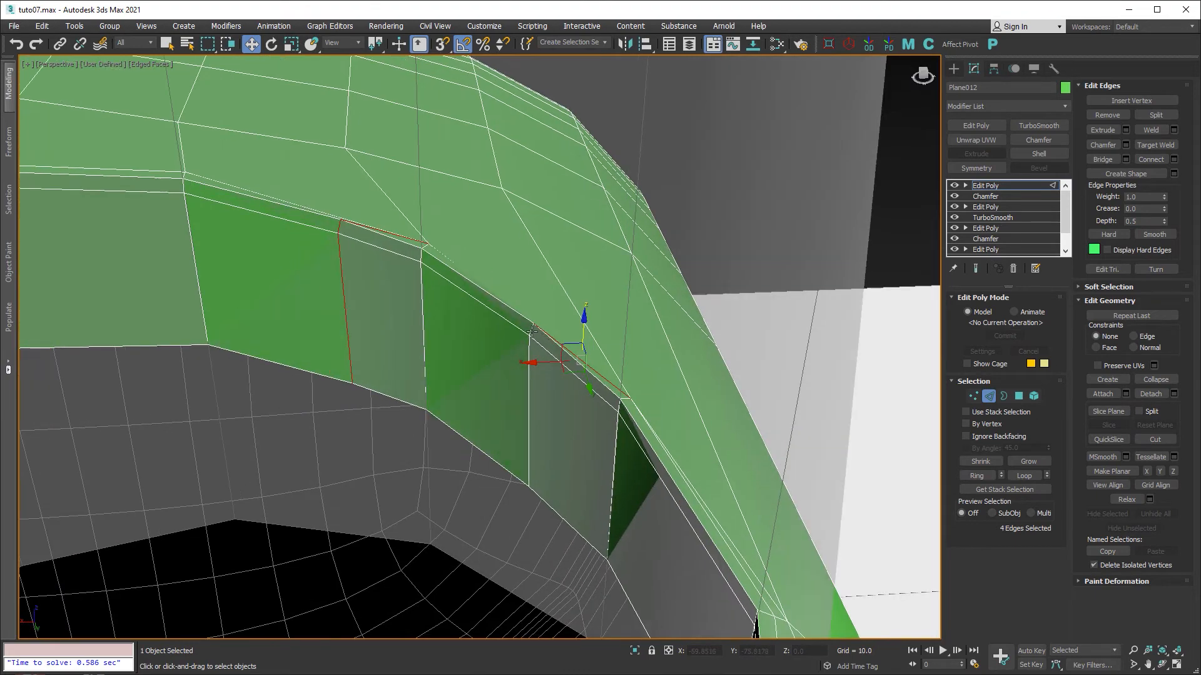
pyautogui.keyDown('ctrl'); pyautogui.click(532, 332); pyautogui.keyUp('ctrl')
pyautogui.keyDown('ctrl'); pyautogui.click(529, 349); pyautogui.keyUp('ctrl')
pyautogui.keyDown('alt'); pyautogui.moveTo(635, 372); pyautogui.dragTo(360, 426, button='middle'); pyautogui.keyUp('alt')
pyautogui.click(497, 393)
pyautogui.click(326, 435)
pyautogui.click(454, 434)
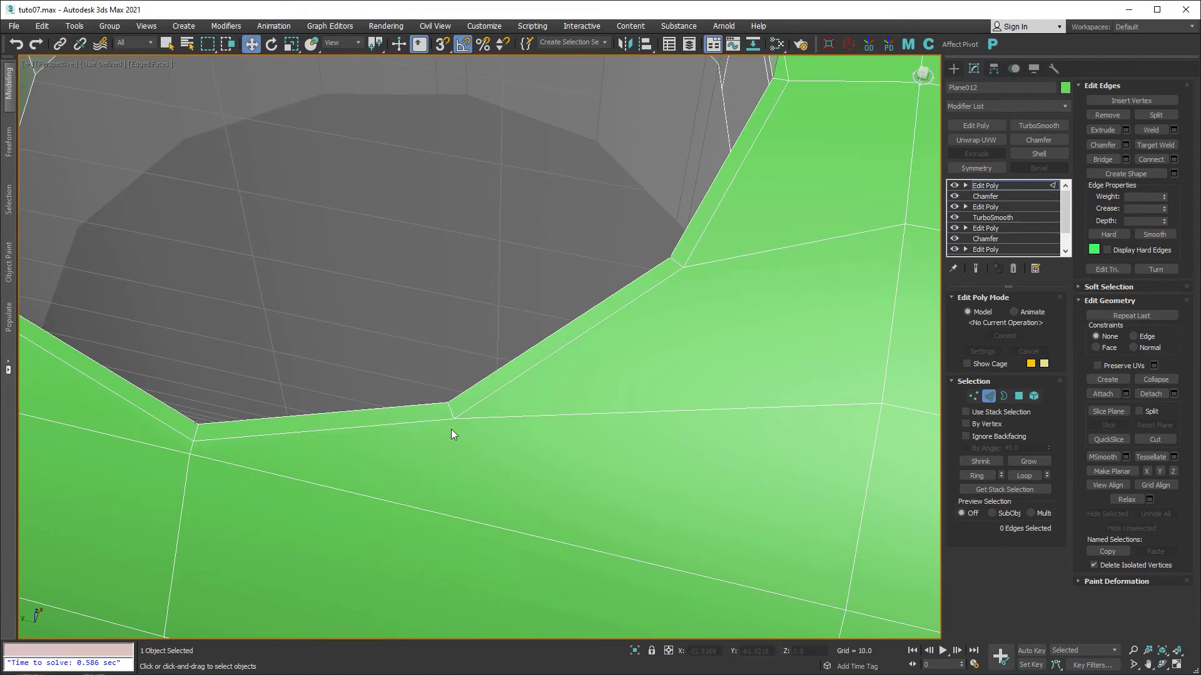
pyautogui.scroll(-5, 469, 426)
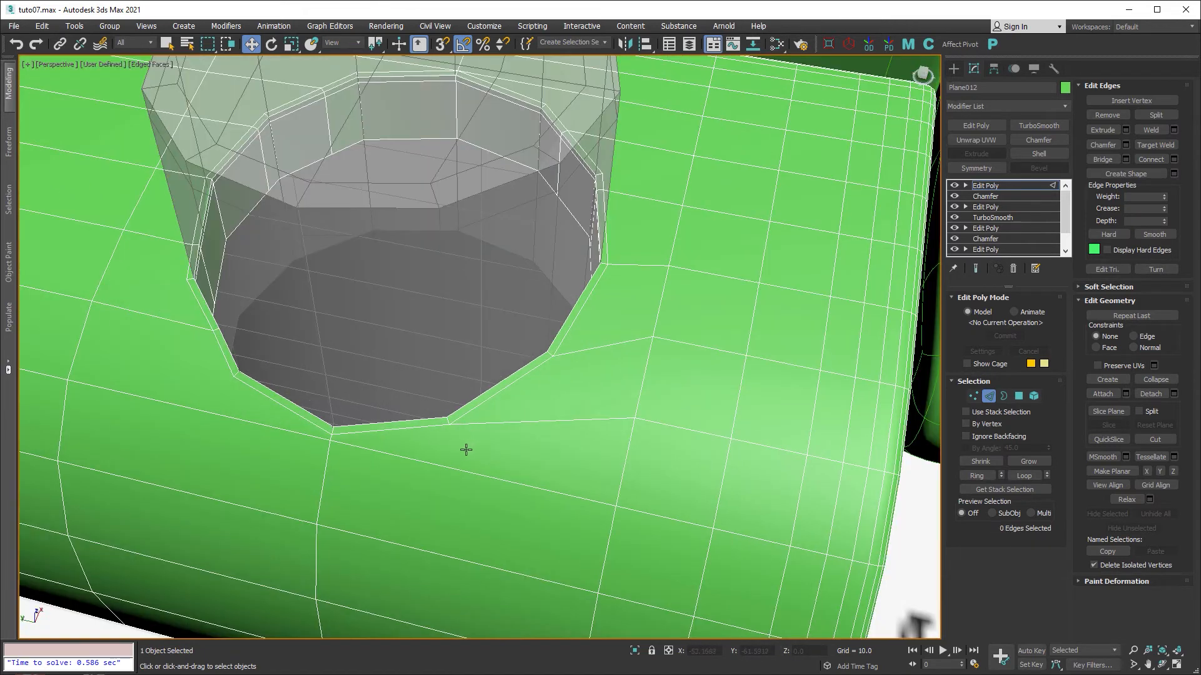
# Target-weld the corner vertex on the hole's left rim into the adjacent rim vertex.
pyautogui.moveTo(467, 450)
pyautogui.mouseDown(button='middle')
pyautogui.moveTo(493, 455)
pyautogui.moveTo(476, 463)
pyautogui.mouseUp(button='middle')
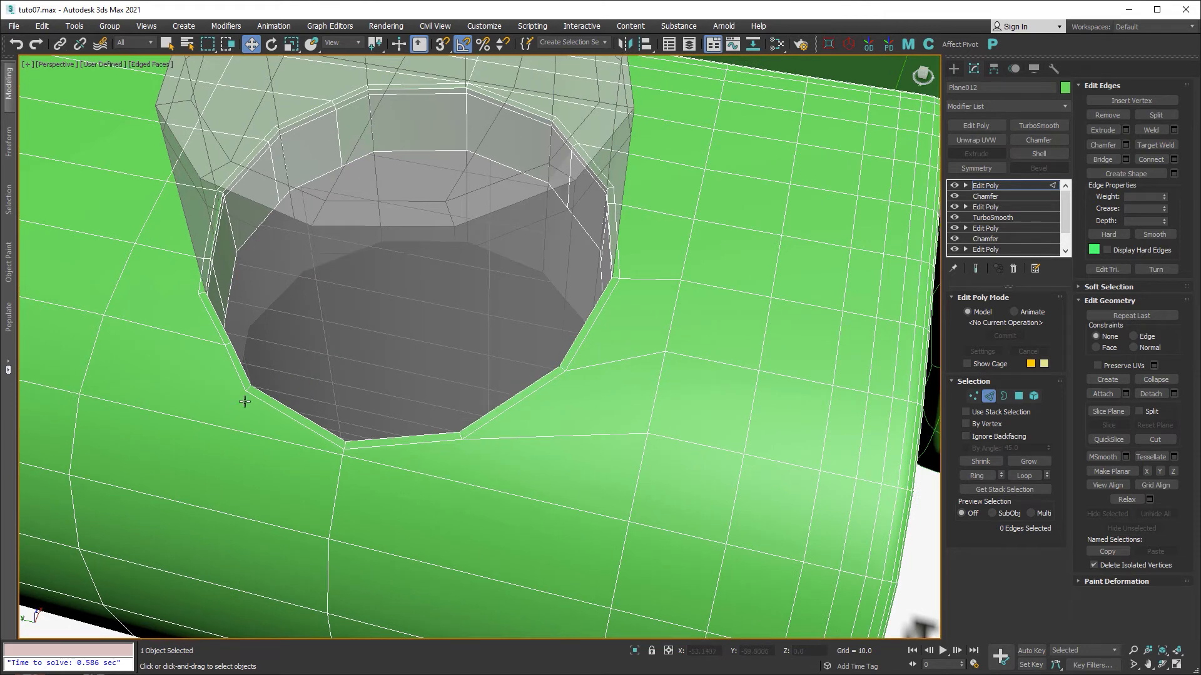
pyautogui.moveTo(244, 399); pyautogui.dragTo(568, 456, button='middle')
pyautogui.moveTo(609, 250); pyautogui.dragTo(650, 469, button='middle')
pyautogui.scroll(4, 652, 341)
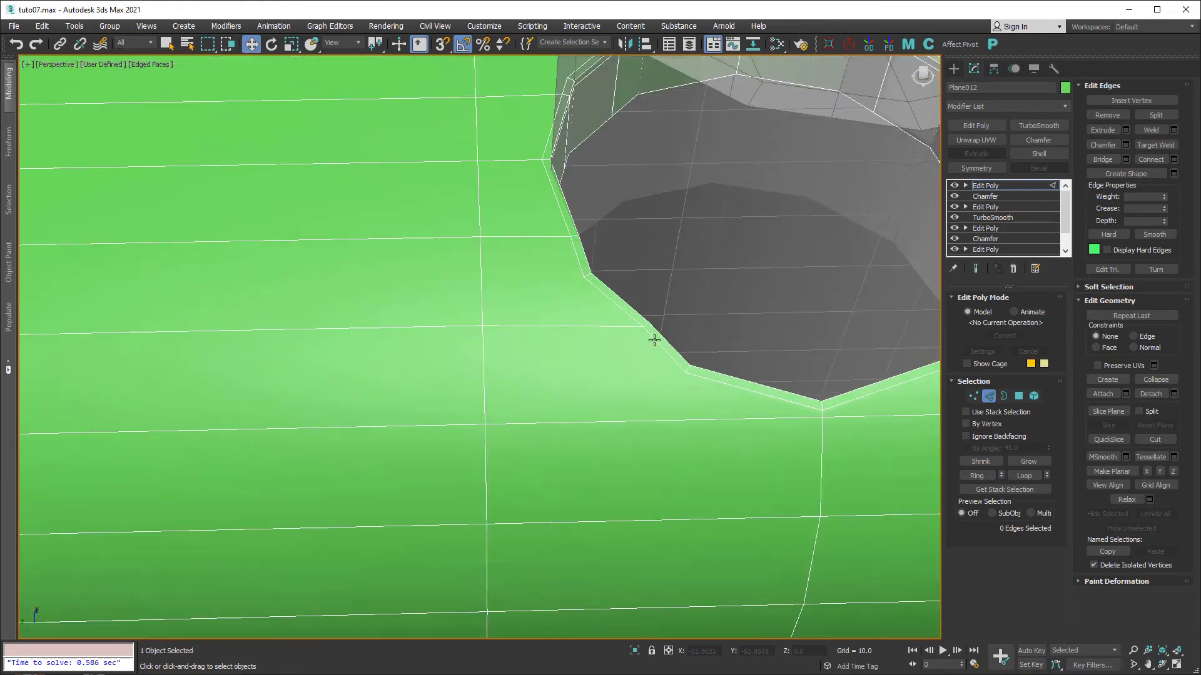
pyautogui.press('1')
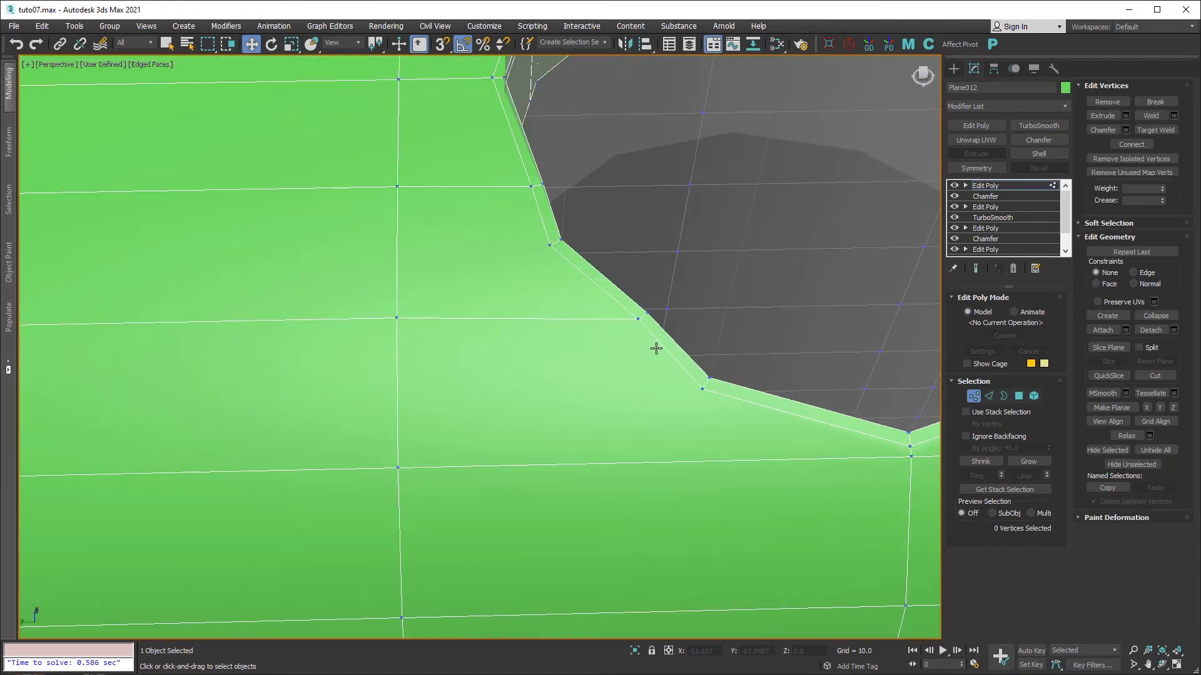
pyautogui.hotkey('ctrl', 'shift', 'w')
pyautogui.click(700, 391)
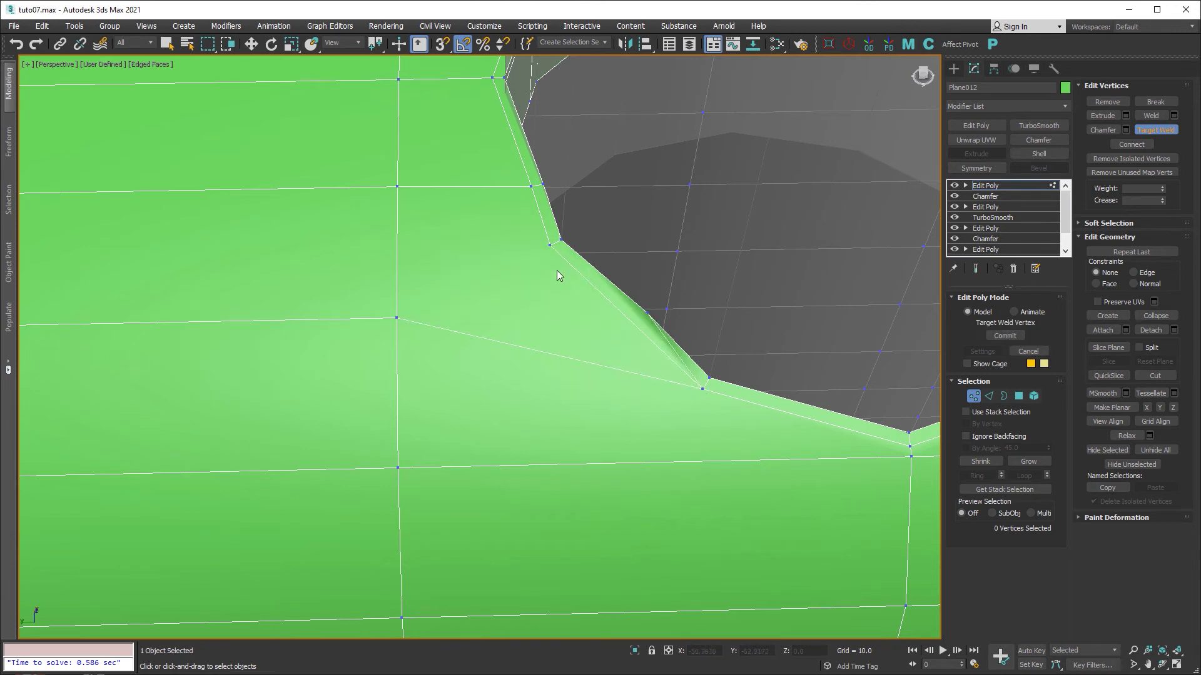
pyautogui.moveTo(555, 238); pyautogui.dragTo(560, 300, button='middle')
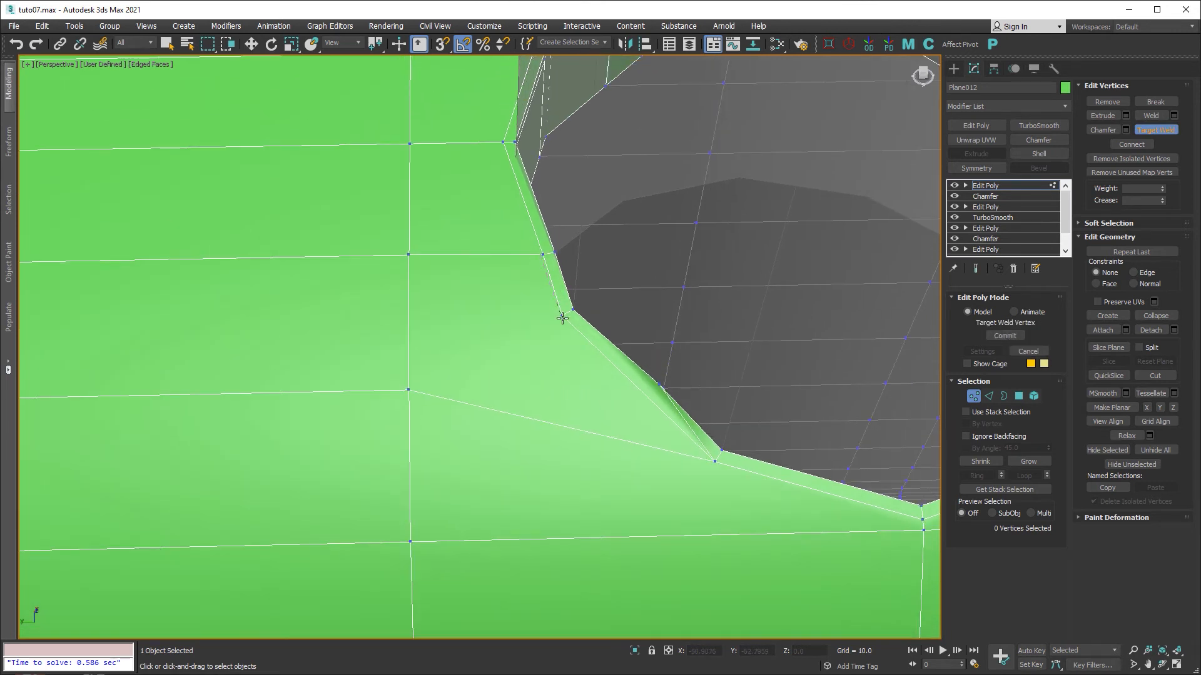
pyautogui.moveTo(504, 208); pyautogui.dragTo(536, 332, button='middle')
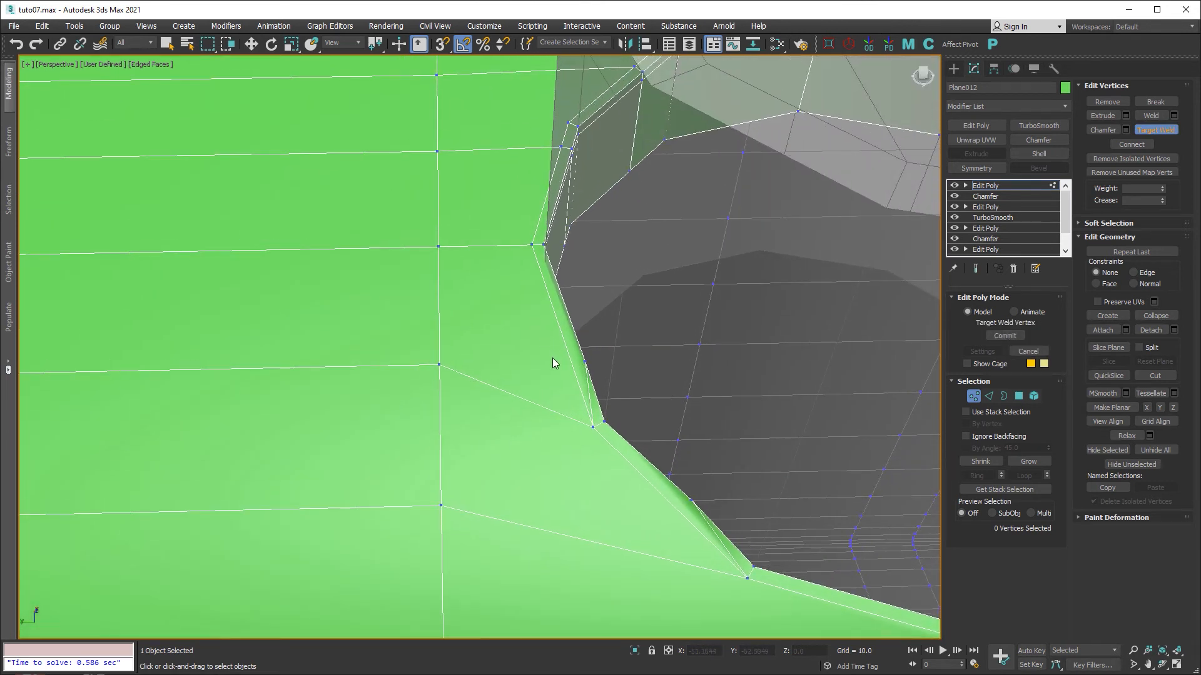
pyautogui.rightClick(553, 358)
# Select the short edge loop beside the rim at Edge level.
pyautogui.click(989, 396)
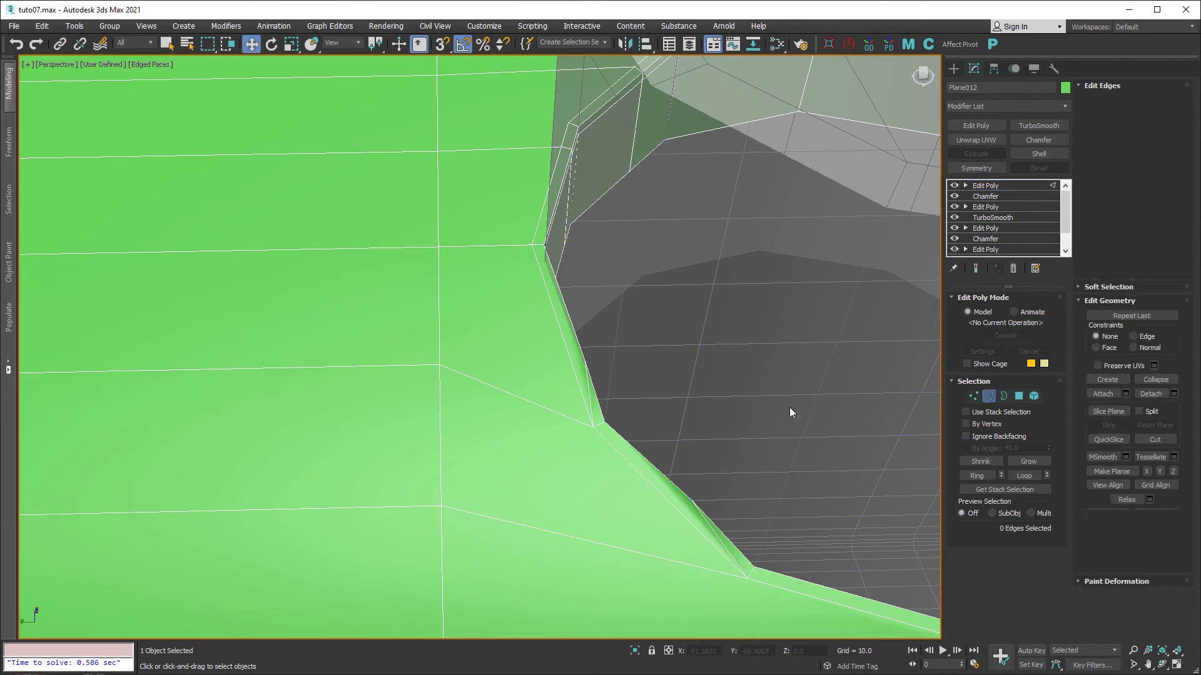
pyautogui.doubleClick(589, 390)
pyautogui.moveTo(590, 391); pyautogui.dragTo(539, 313, button='middle')
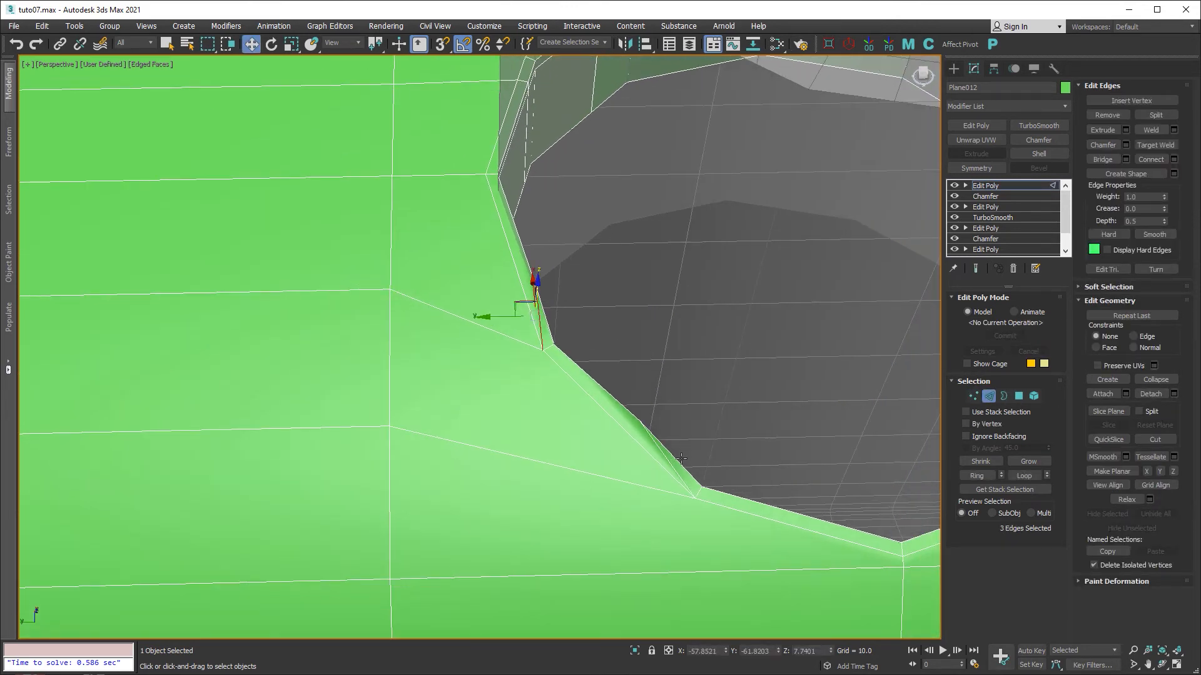
# Add the second short edge loop and remove all six selected edges beside the rim.
pyautogui.keyDown('ctrl'); pyautogui.doubleClick(668, 461); pyautogui.keyUp('ctrl')
pyautogui.keyDown('alt'); pyautogui.moveTo(693, 430); pyautogui.dragTo(614, 470, button='middle'); pyautogui.keyUp('alt')
pyautogui.press('BackSpace')
pyautogui.scroll(-4, 485, 389)
pyautogui.moveTo(707, 369); pyautogui.dragTo(556, 393, button='middle')
pyautogui.scroll(5, 587, 301)
pyautogui.moveTo(586, 298); pyautogui.dragTo(635, 463, button='middle')
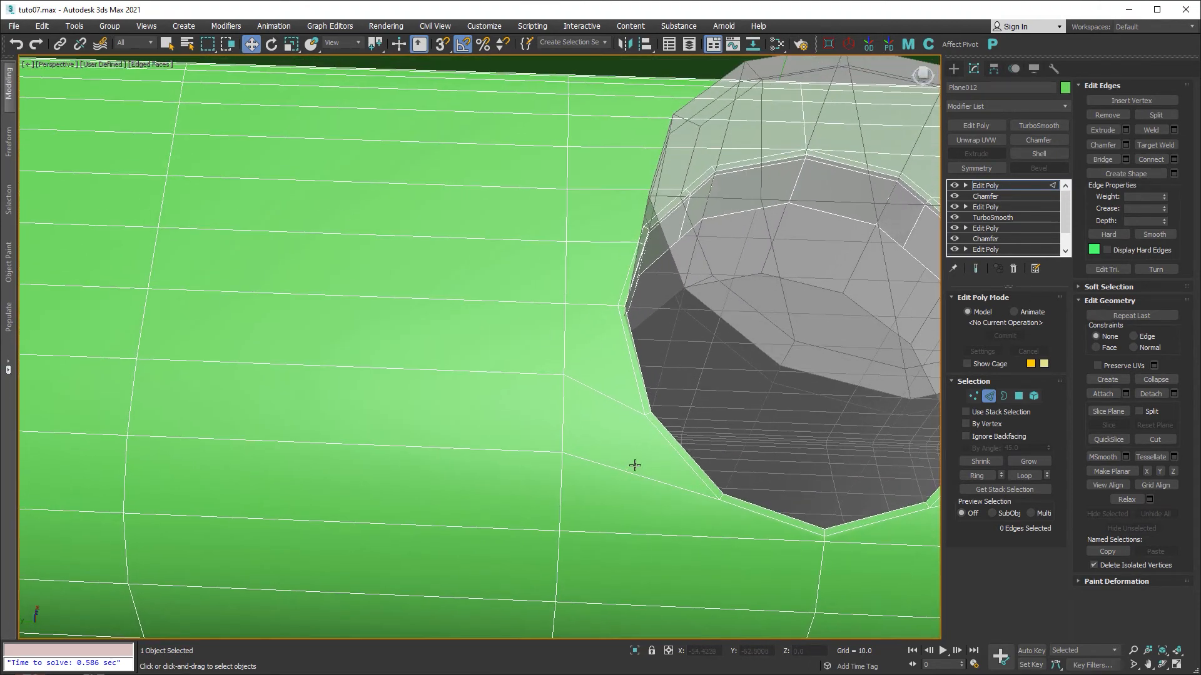
# At Vertex level, select a vertex near the hole's rim corner, then the adjacent one instead.
pyautogui.press('1')
pyautogui.click(615, 306)
pyautogui.keyDown('alt'); pyautogui.moveTo(615, 306); pyautogui.dragTo(504, 349, button='middle'); pyautogui.keyUp('alt')
pyautogui.scroll(3, 626, 308)
pyautogui.scroll(4, 661, 353)
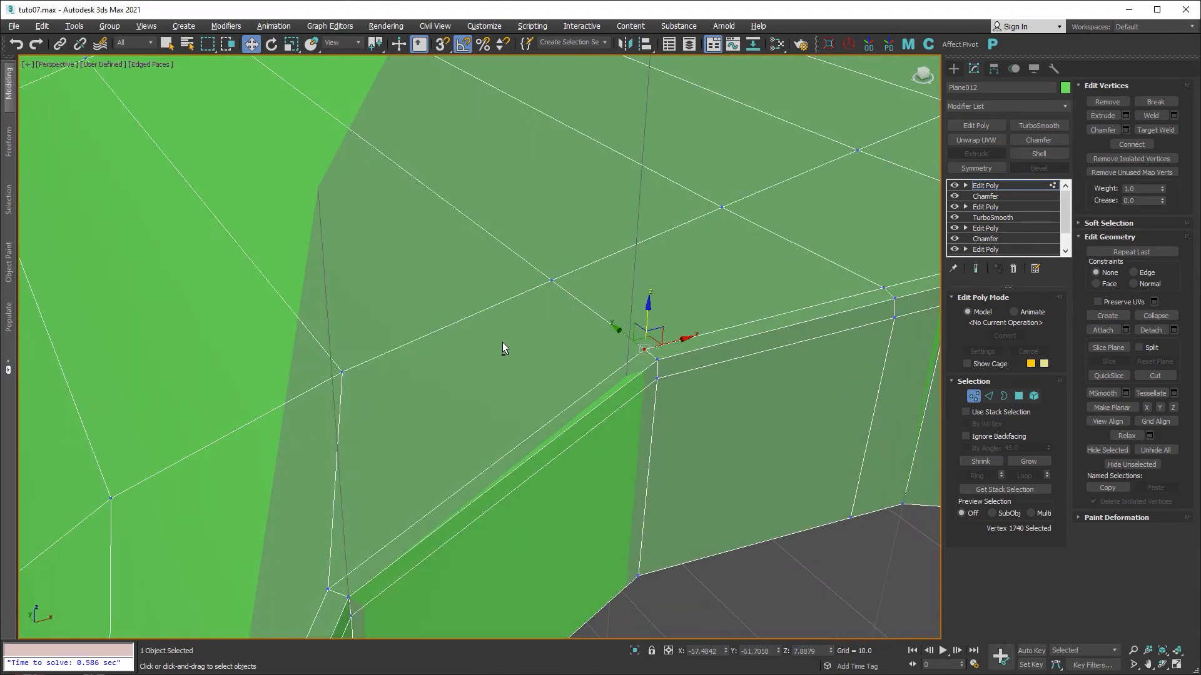
pyautogui.click(655, 360)
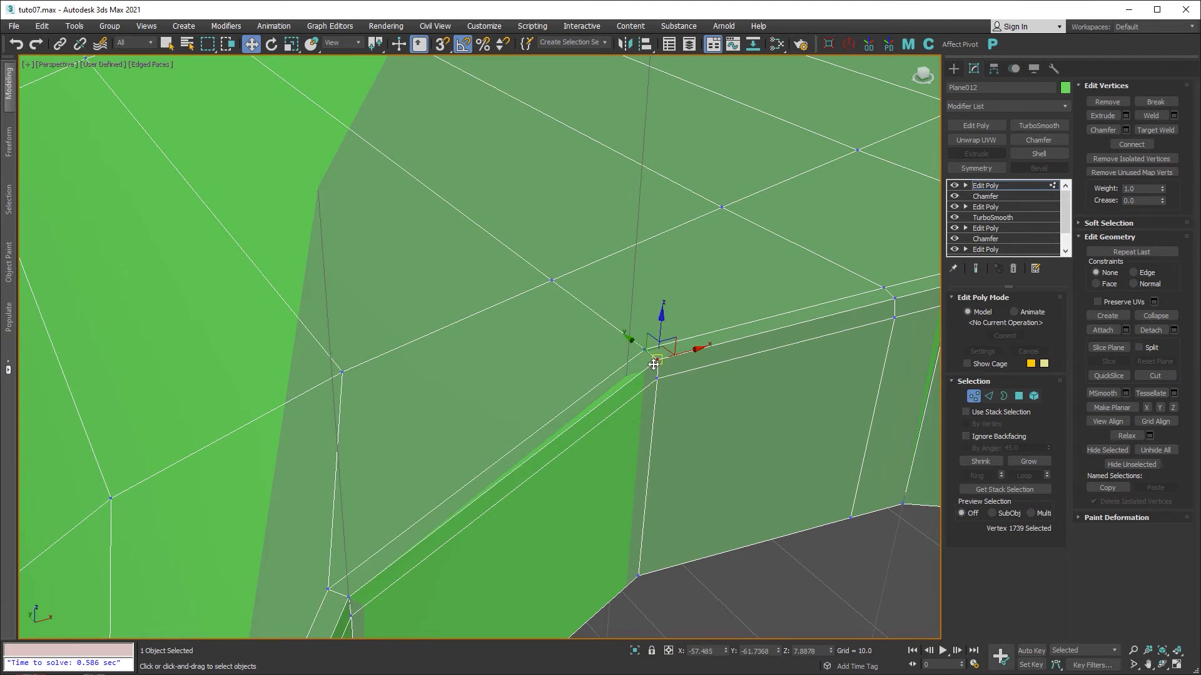
pyautogui.moveTo(775, 361); pyautogui.dragTo(519, 393, button='middle')
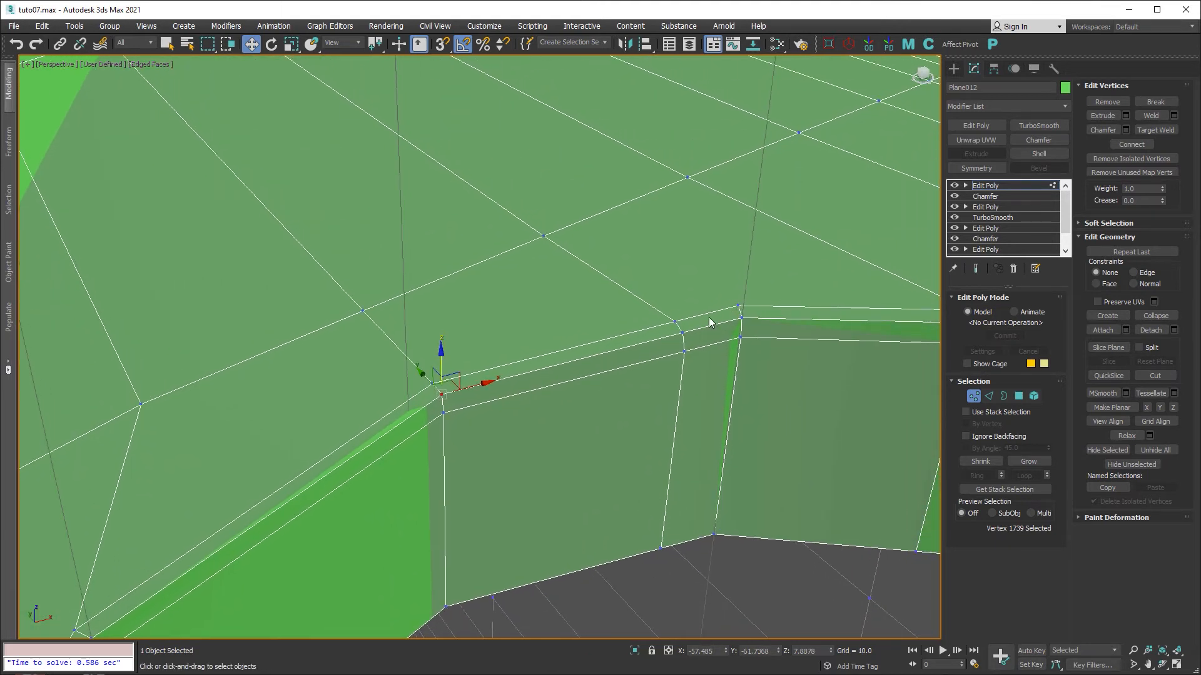
# Target Weld the two stray vertices onto the corner vertex of Plane012.
pyautogui.hotkey('ctrl', 'w')
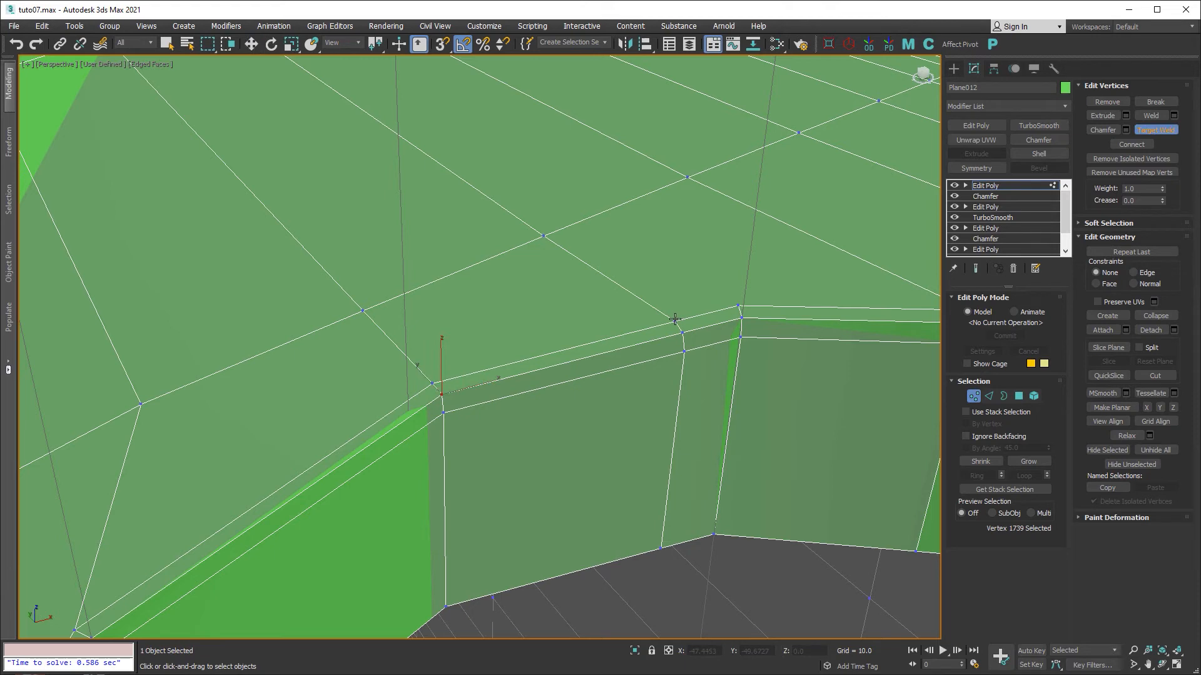
pyautogui.click(738, 305)
pyautogui.moveTo(837, 326); pyautogui.dragTo(550, 320, button='middle')
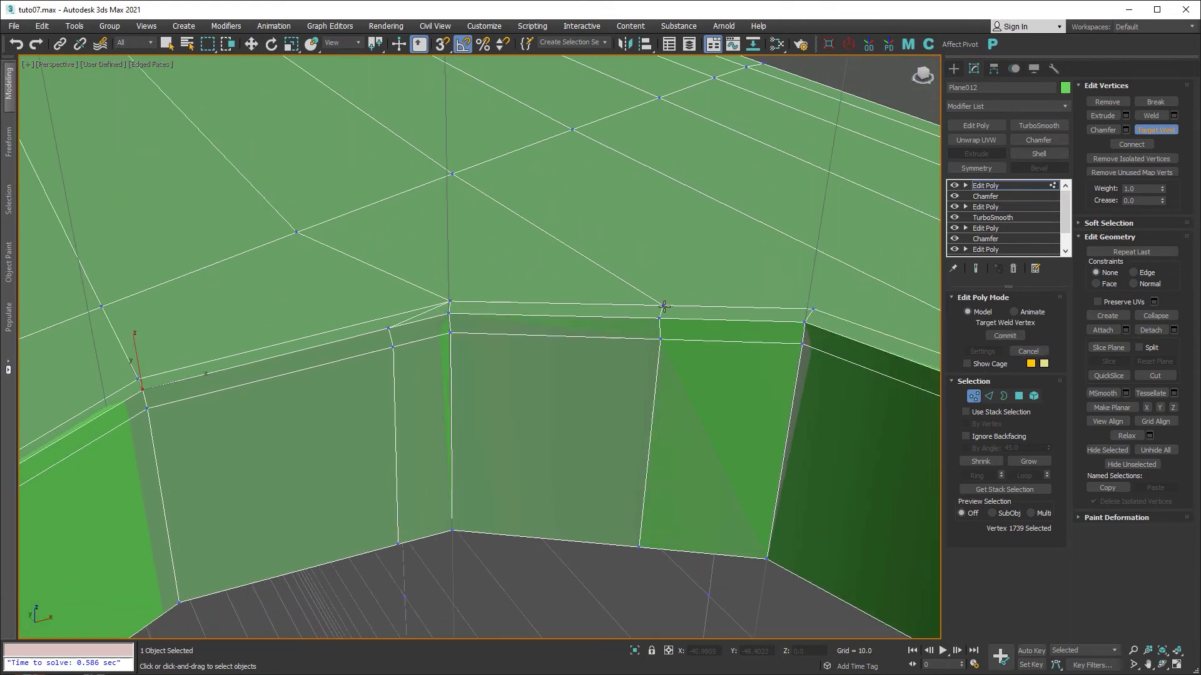
pyautogui.click(813, 308)
pyautogui.press('w')
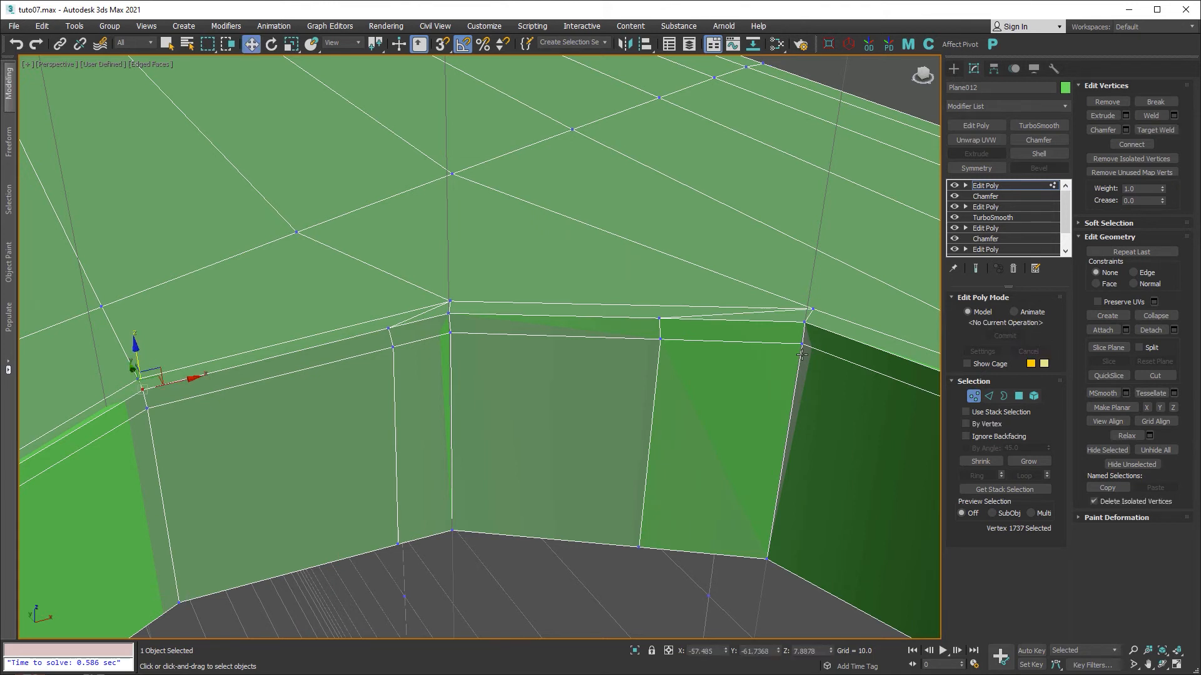
# At Edge level, select two vertical edge loops, then clear the selection and reorient the view.
pyautogui.press('2')
pyautogui.doubleClick(396, 381)
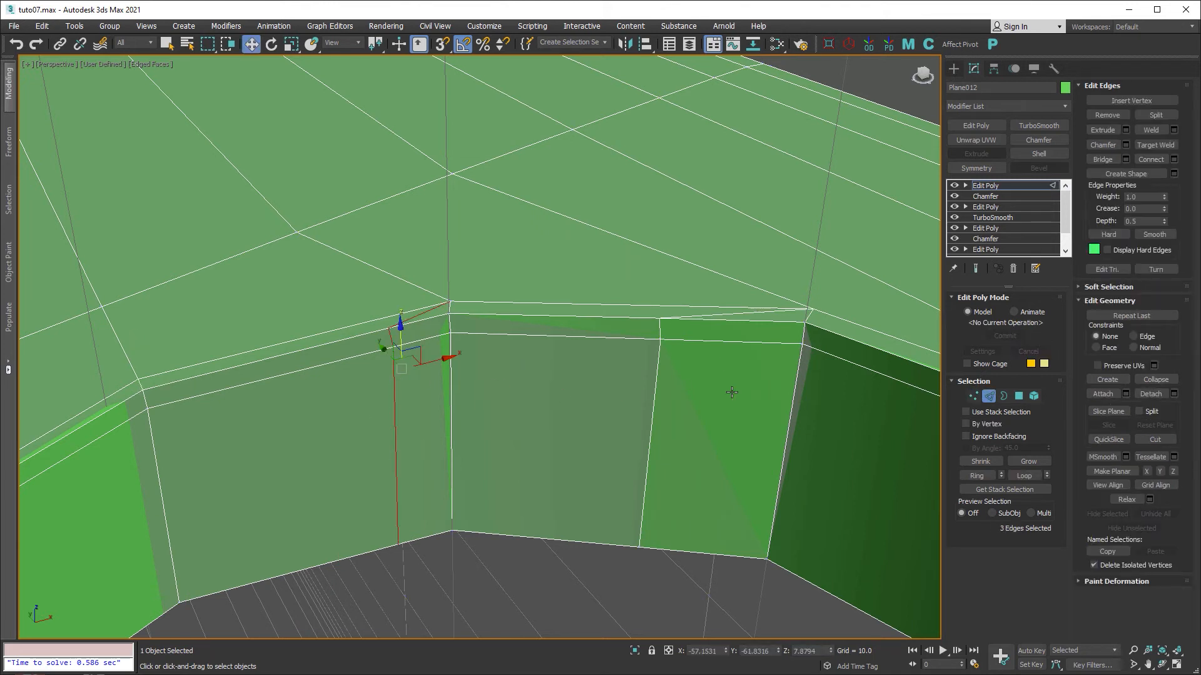
pyautogui.keyDown('ctrl'); pyautogui.doubleClick(660, 381); pyautogui.keyUp('ctrl')
pyautogui.click(710, 426)
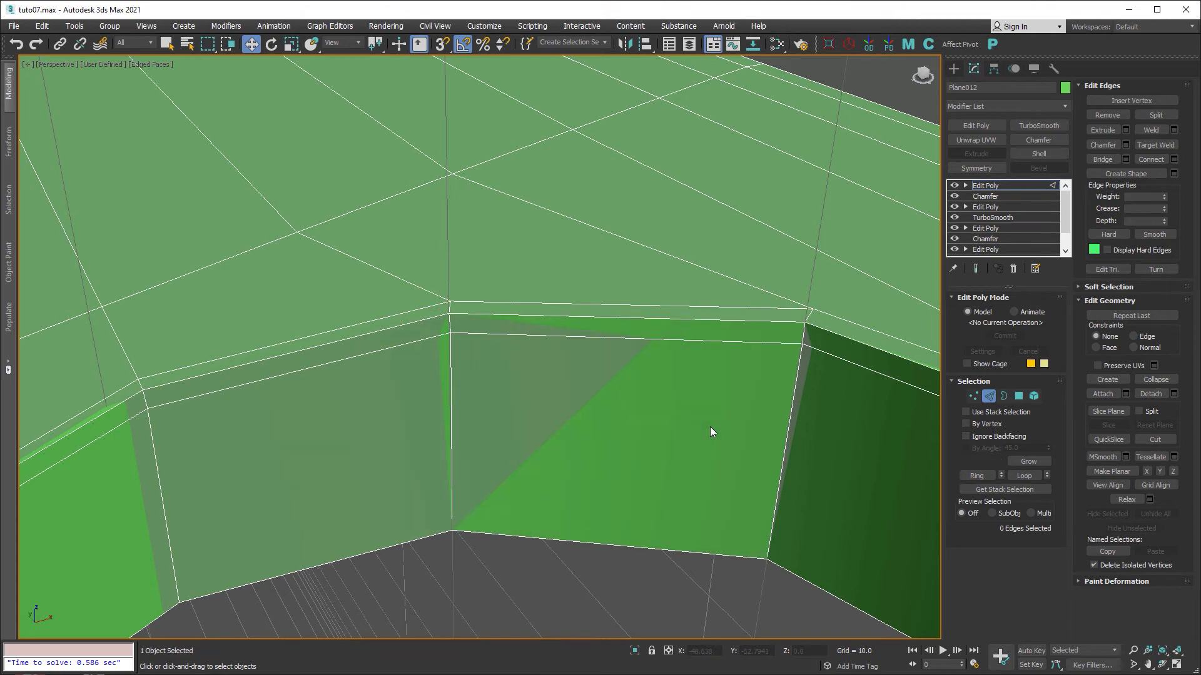
pyautogui.keyDown('alt'); pyautogui.moveTo(711, 427); pyautogui.dragTo(567, 428, button='middle'); pyautogui.keyUp('alt')
pyautogui.scroll(-3, 525, 419)
# At Vertex level, select the vertex beside the cylinder hole and nudge it along X.
pyautogui.press('1')
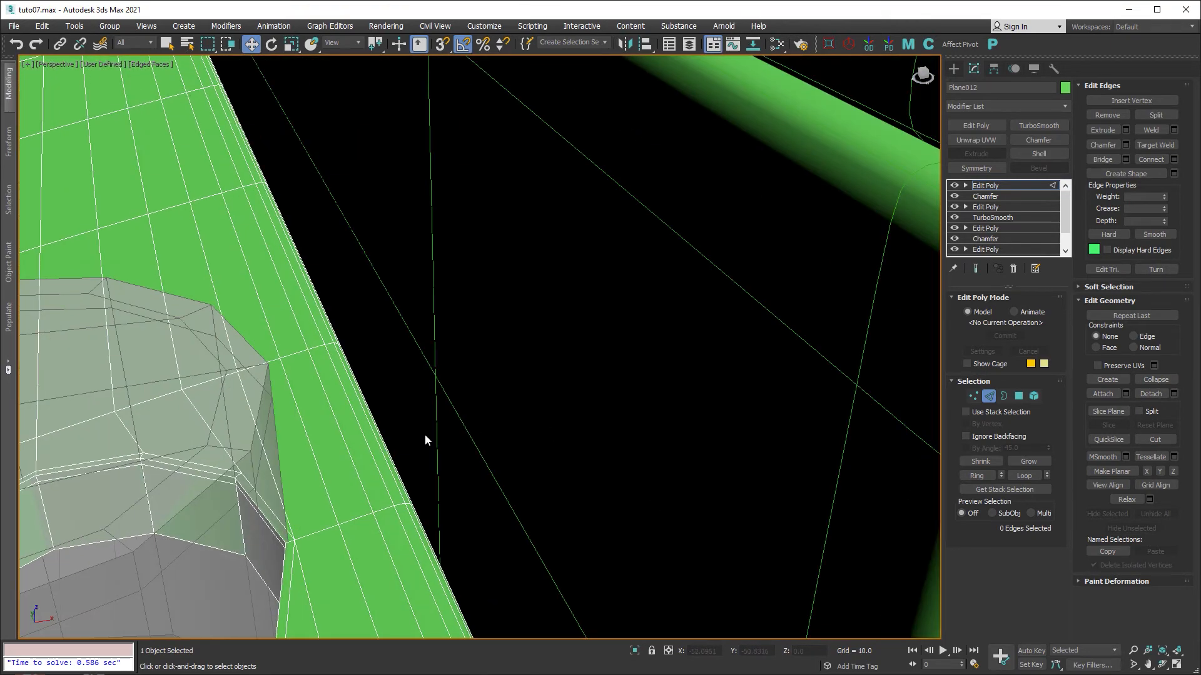
pyautogui.moveTo(388, 441); pyautogui.dragTo(453, 381, button='middle')
pyautogui.scroll(3, 378, 466)
pyautogui.click(357, 464)
pyautogui.keyDown('alt'); pyautogui.moveTo(436, 464); pyautogui.dragTo(416, 473, button='middle'); pyautogui.keyUp('alt')
pyautogui.moveTo(399, 464); pyautogui.dragTo(419, 464)
pyautogui.keyDown('alt'); pyautogui.moveTo(434, 464); pyautogui.dragTo(520, 394, button='middle'); pyautogui.keyUp('alt')
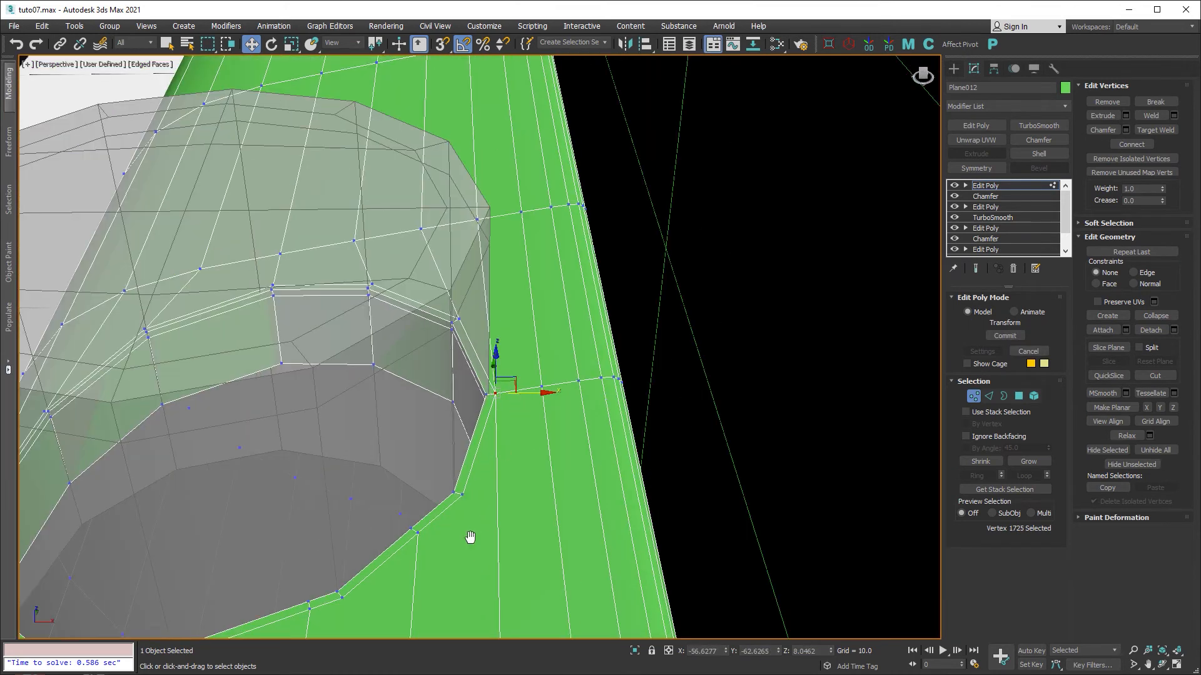
pyautogui.moveTo(469, 538); pyautogui.dragTo(508, 433, button='middle')
pyautogui.scroll(2, 404, 454)
# Target Weld that vertex onto its neighbouring vertex.
pyautogui.hotkey('ctrl', 'w')
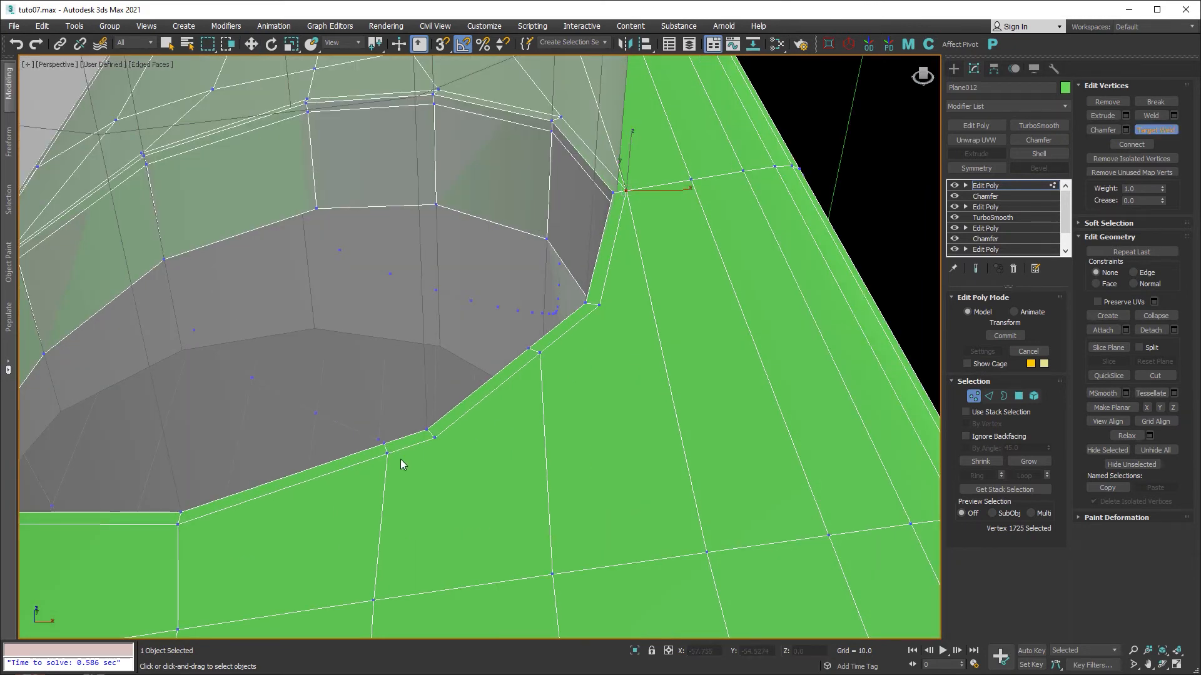
pyautogui.click(435, 441)
pyautogui.click(603, 305)
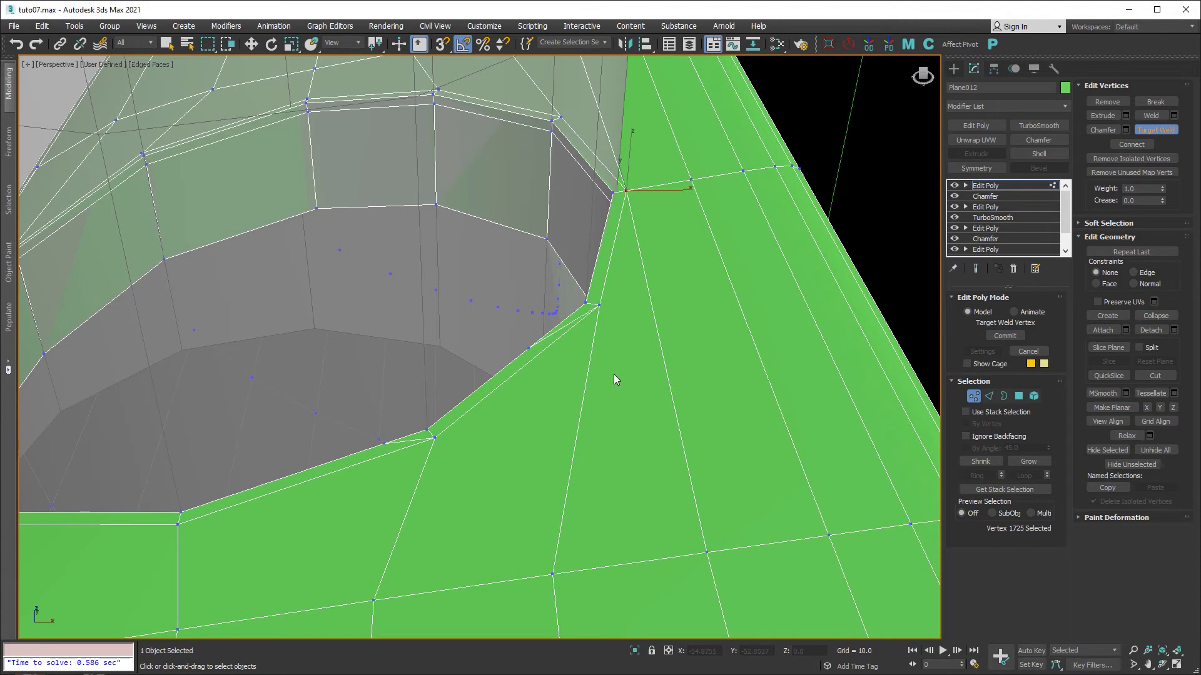
pyautogui.press('w')
# At Edge level, select the six unneeded bumper edges and remove them with Backspace.
pyautogui.press('2')
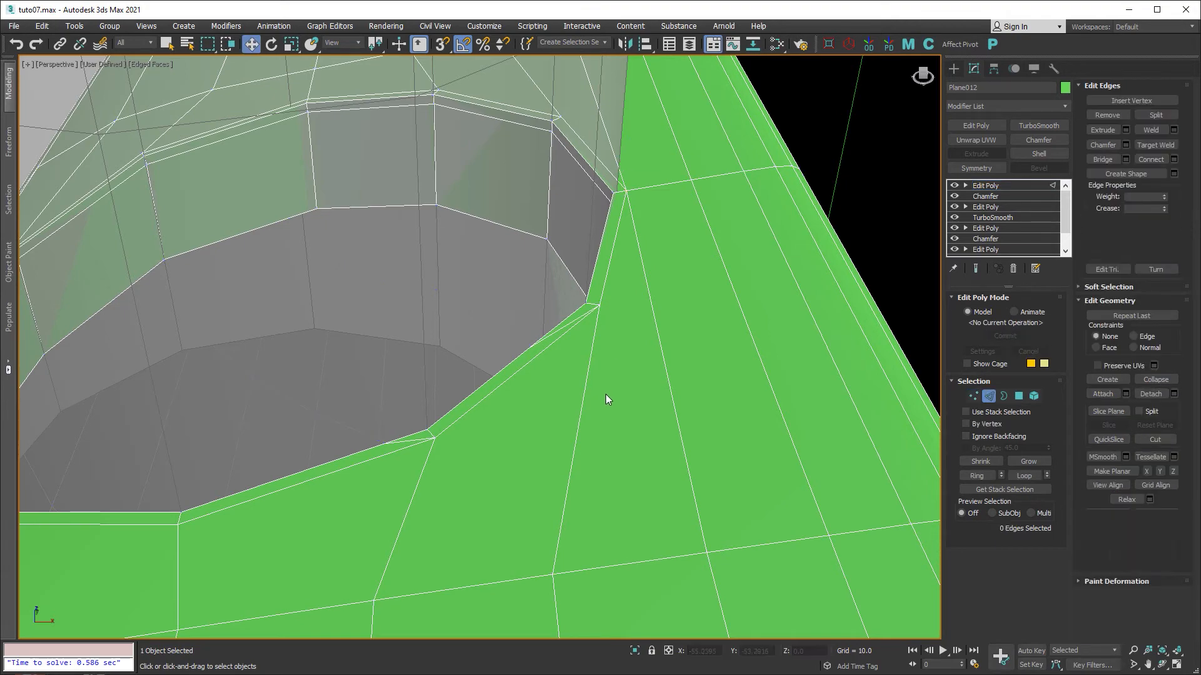
pyautogui.click(404, 441)
pyautogui.keyDown('alt'); pyautogui.moveTo(404, 442); pyautogui.dragTo(589, 477, button='middle'); pyautogui.keyUp('alt')
pyautogui.keyDown('ctrl'); pyautogui.click(205, 459); pyautogui.keyUp('ctrl')
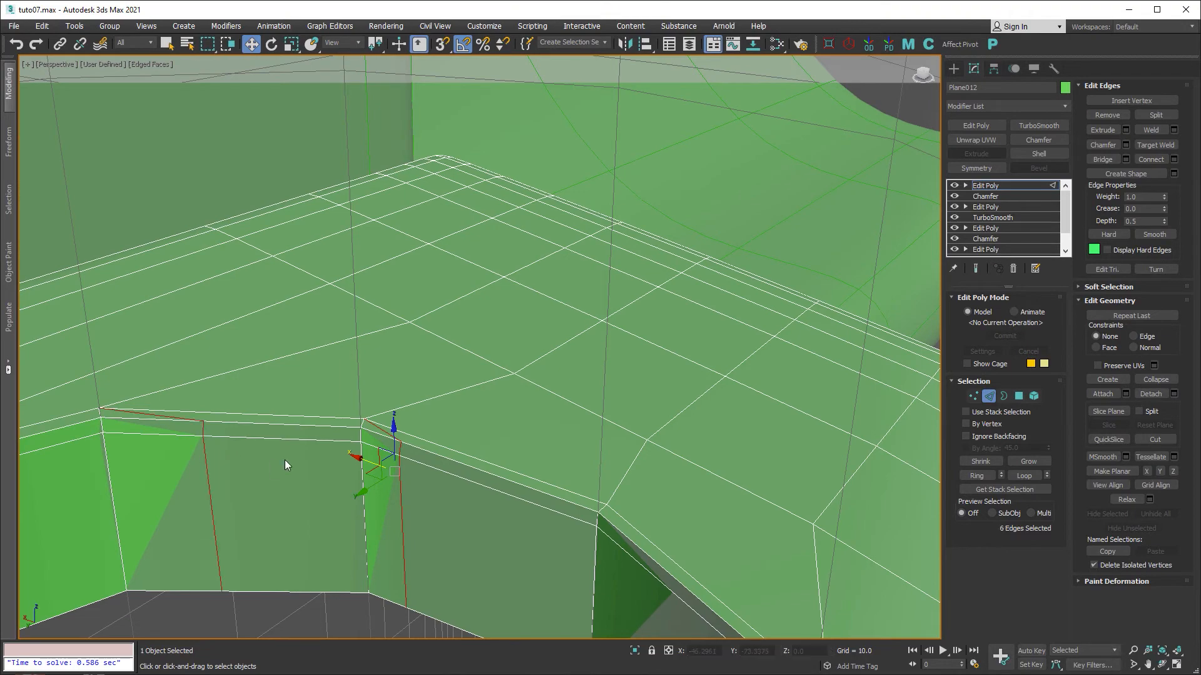
pyautogui.press('BackSpace')
pyautogui.scroll(-6, 397, 378)
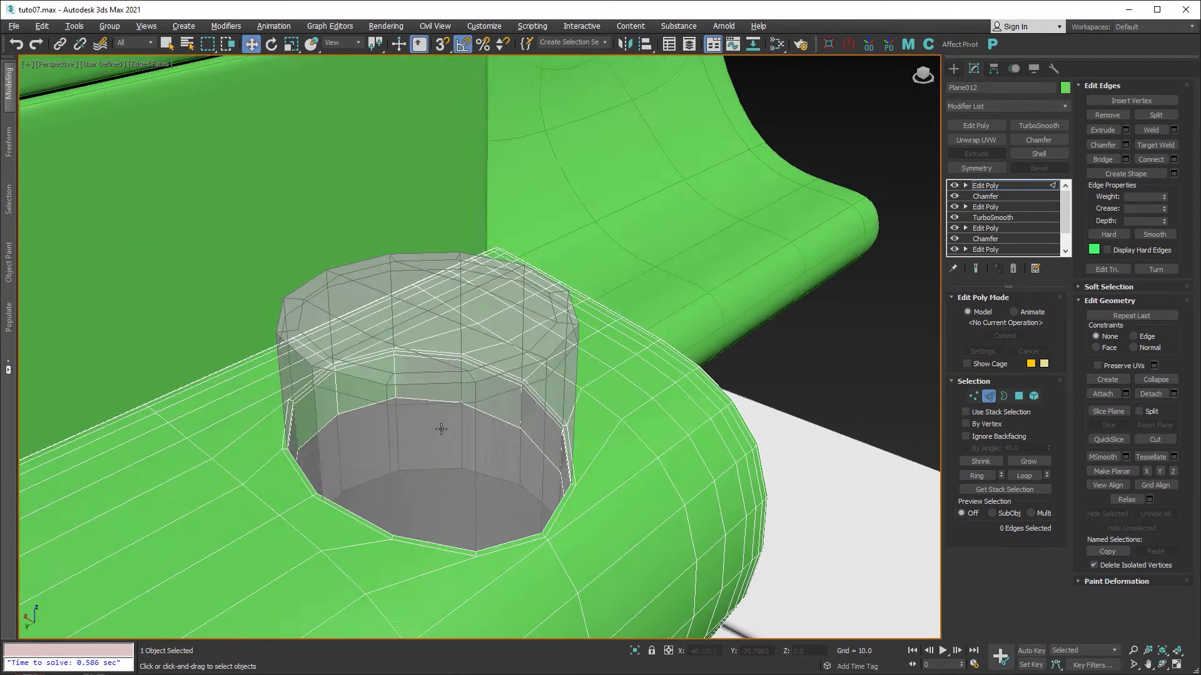
pyautogui.keyDown('alt'); pyautogui.moveTo(442, 429); pyautogui.dragTo(500, 426, button='middle'); pyautogui.keyUp('alt')
pyautogui.moveTo(500, 425); pyautogui.dragTo(327, 374, button='middle')
pyautogui.scroll(-6, 394, 405)
pyautogui.scroll(3, 311, 434)
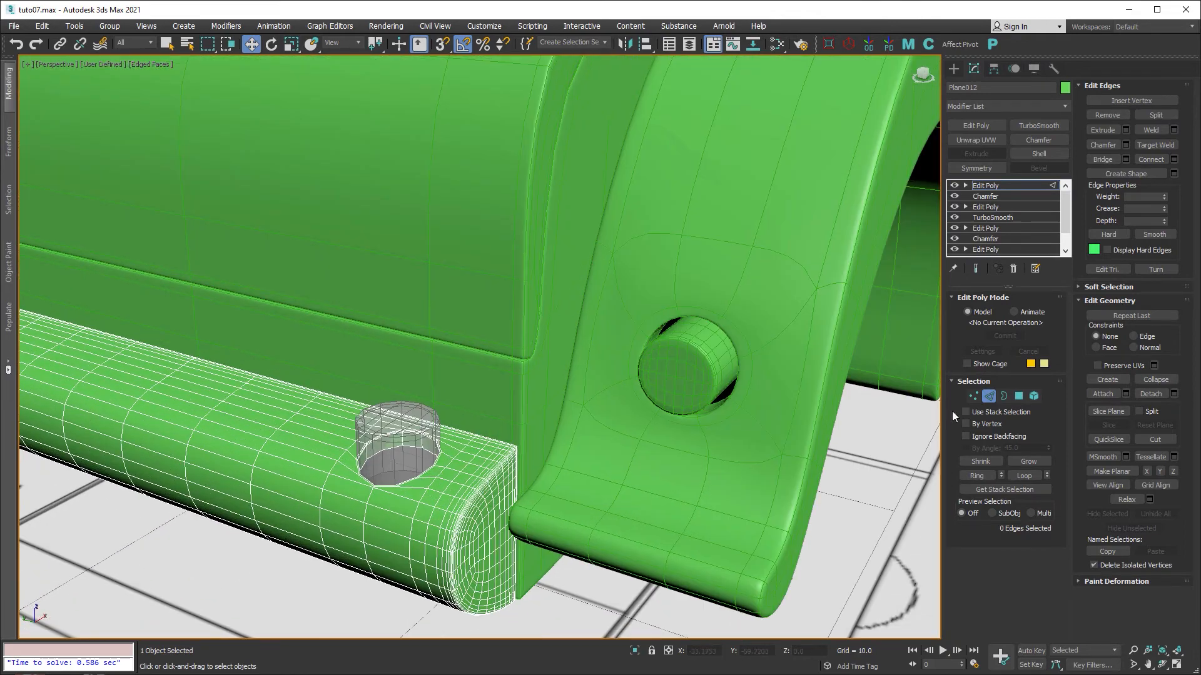
# Add a TurboSmooth modifier to Plane012 and hide the edged-faces wireframe.
pyautogui.click(1000, 187)
pyautogui.click(1035, 126)
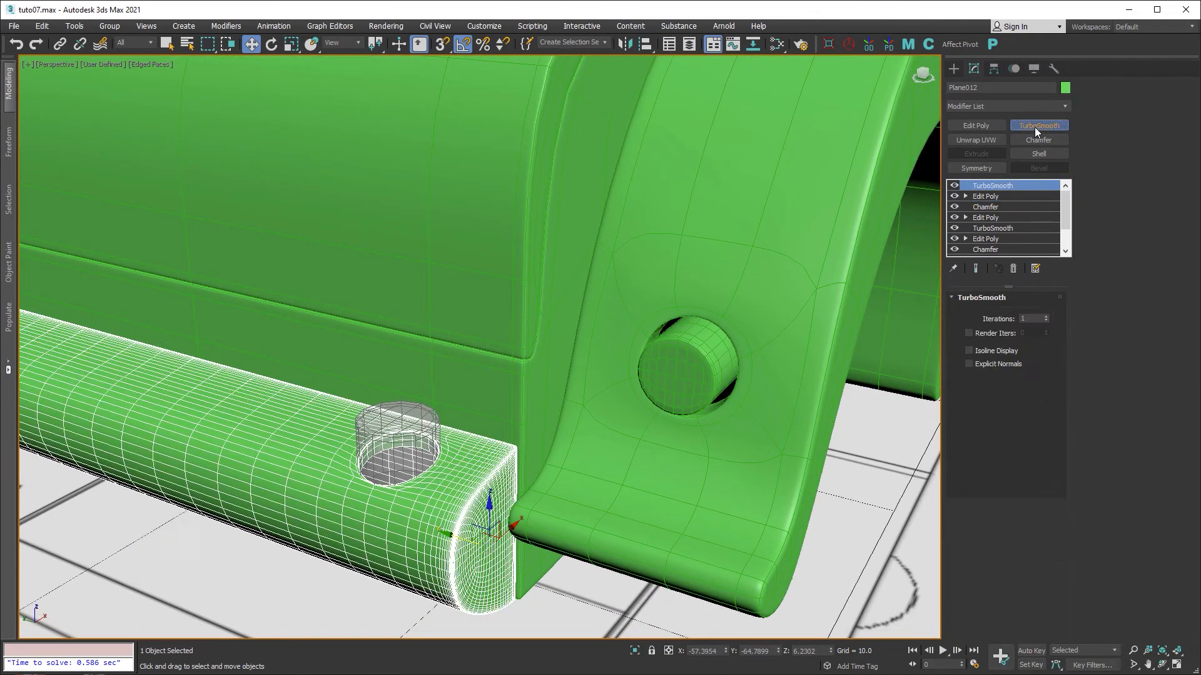
pyautogui.press('F4')
pyautogui.scroll(-3, 525, 424)
pyautogui.moveTo(526, 424); pyautogui.dragTo(459, 409, button='middle')
pyautogui.scroll(4, 292, 440)
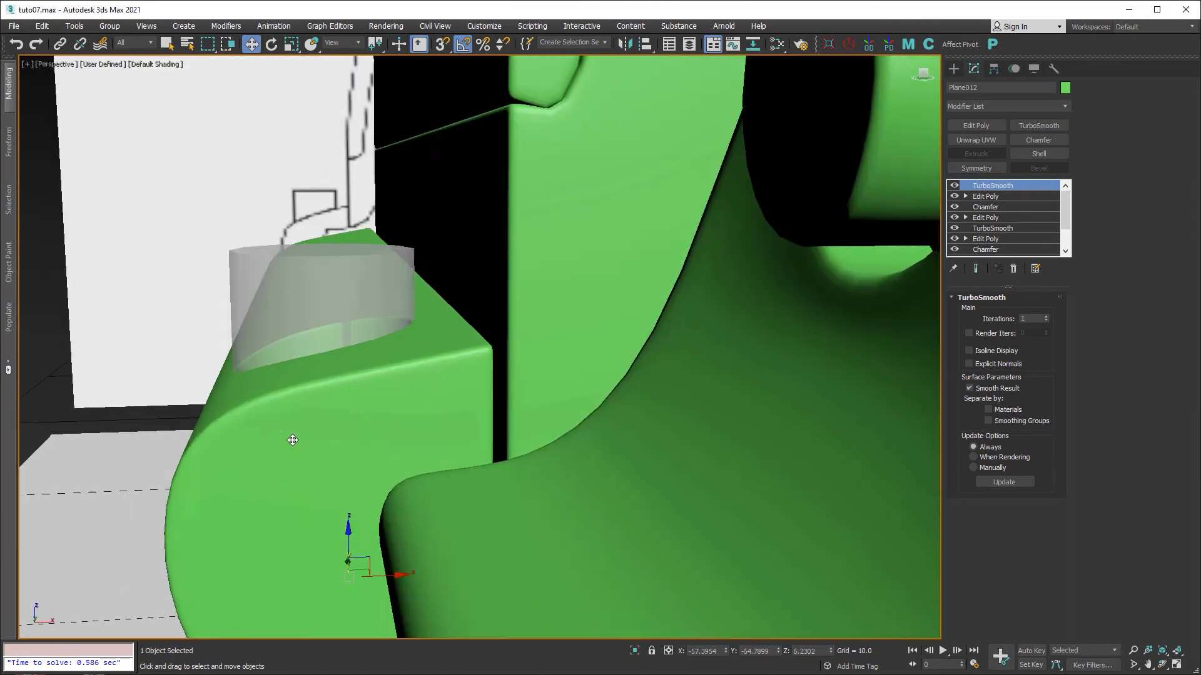
pyautogui.keyDown('alt'); pyautogui.moveTo(292, 440); pyautogui.dragTo(402, 492, button='middle'); pyautogui.keyUp('alt')
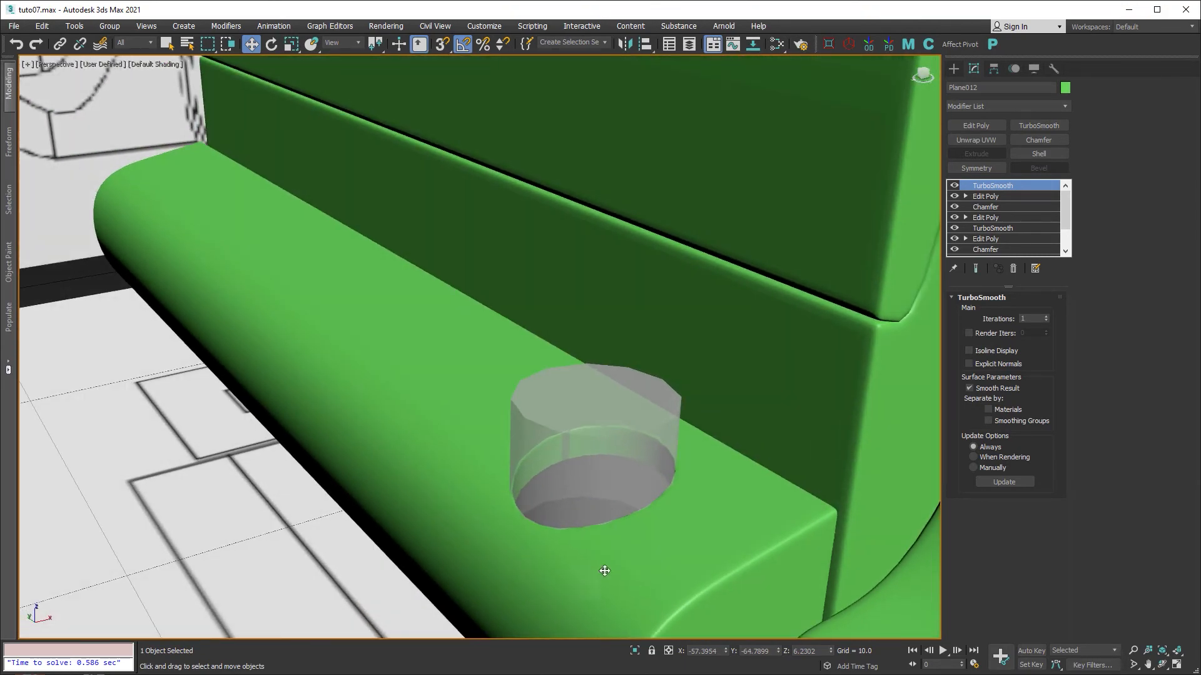
pyautogui.scroll(-3, 609, 555)
pyautogui.moveTo(609, 556); pyautogui.dragTo(509, 395, button='middle')
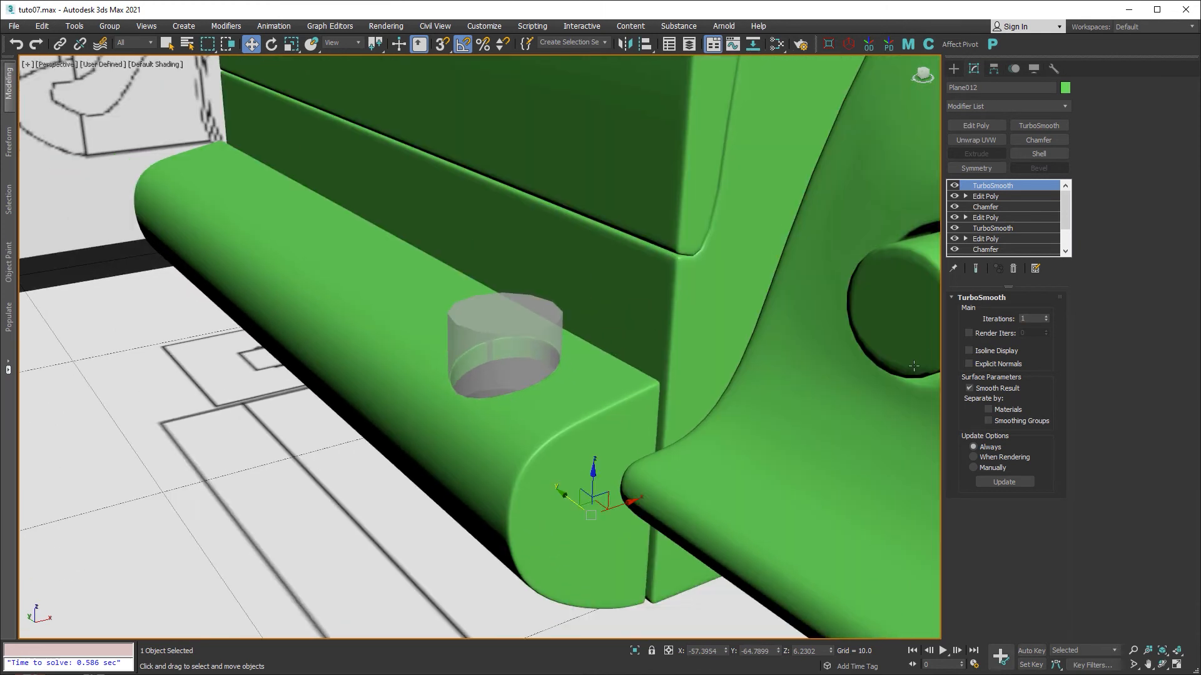
# Enable Cylinder005's TurboSmooth, turn off its See-Through display, and reselect the bumper.
pyautogui.click(529, 330)
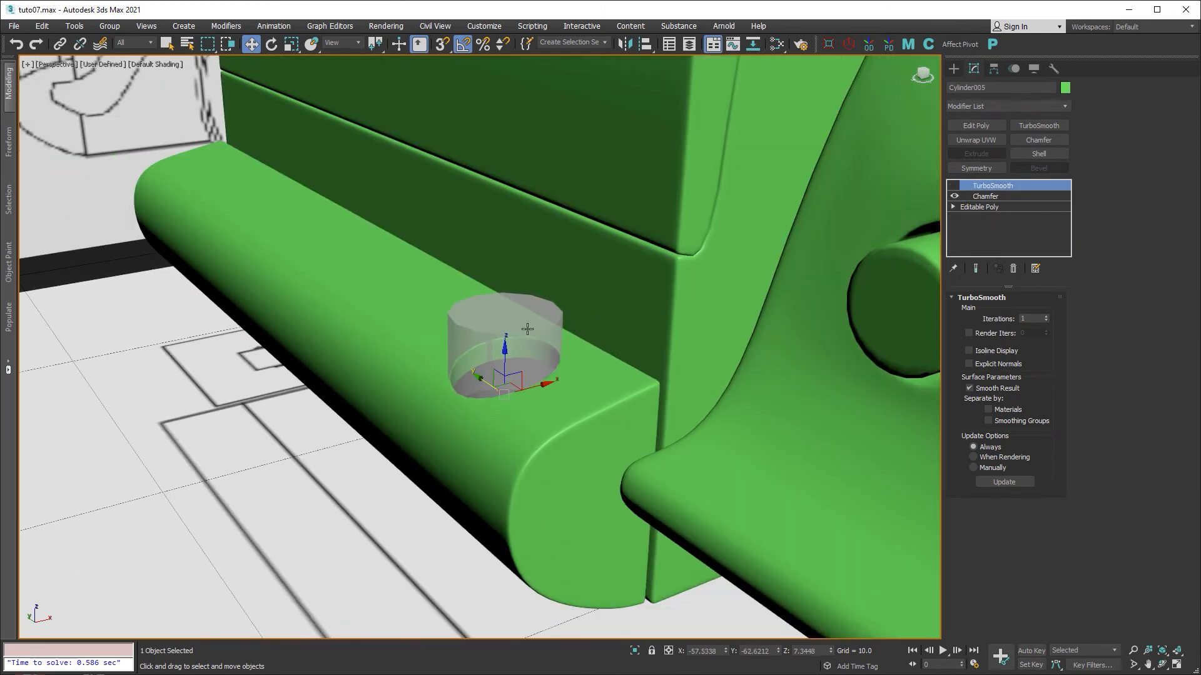
pyautogui.click(954, 185)
pyautogui.hotkey('alt', 'x')
pyautogui.moveTo(596, 393)
pyautogui.keyDown('alt'); pyautogui.mouseDown(button='middle')
pyautogui.moveTo(536, 388)
pyautogui.moveTo(575, 414)
pyautogui.moveTo(638, 416)
pyautogui.moveTo(600, 415)
pyautogui.mouseUp(button='middle'); pyautogui.keyUp('alt')
pyautogui.scroll(-4, 537, 387)
pyautogui.click(524, 414)
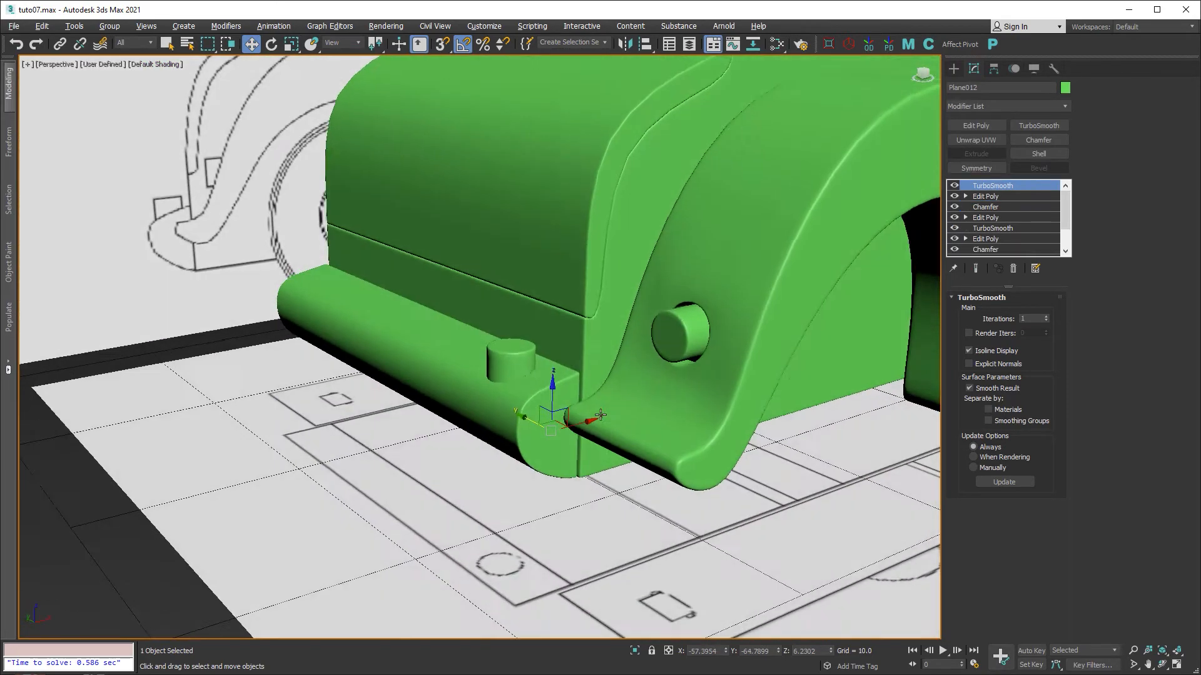
pyautogui.scroll(3, 601, 416)
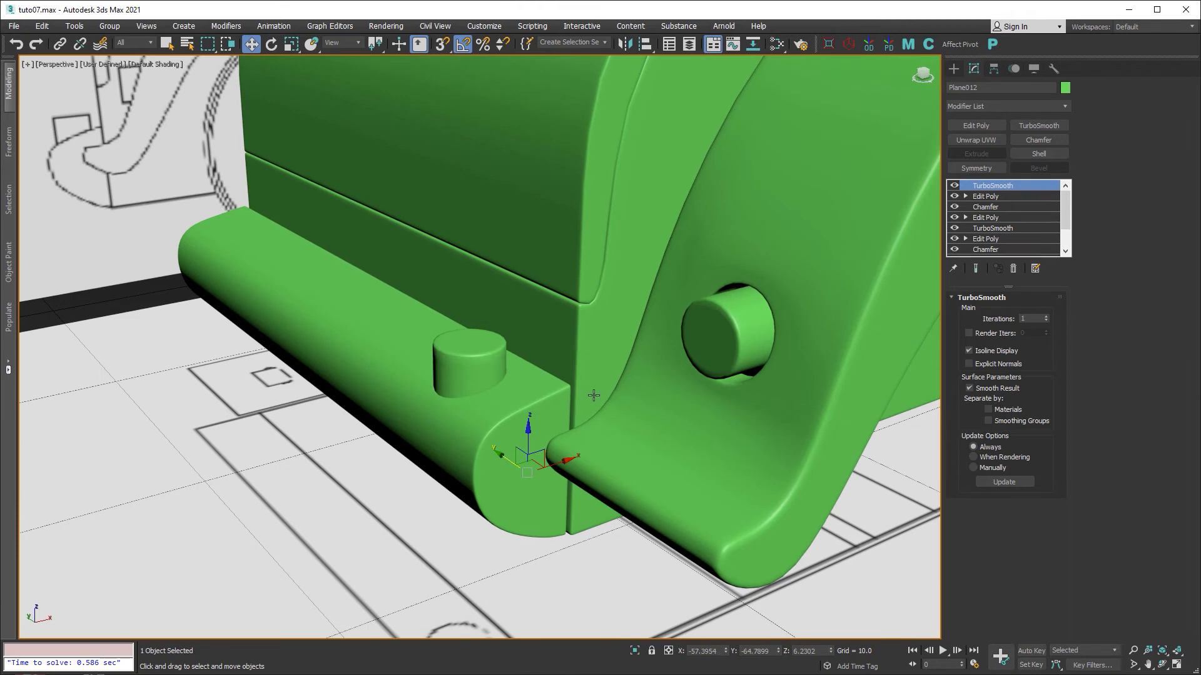
pyautogui.scroll(-4, 599, 396)
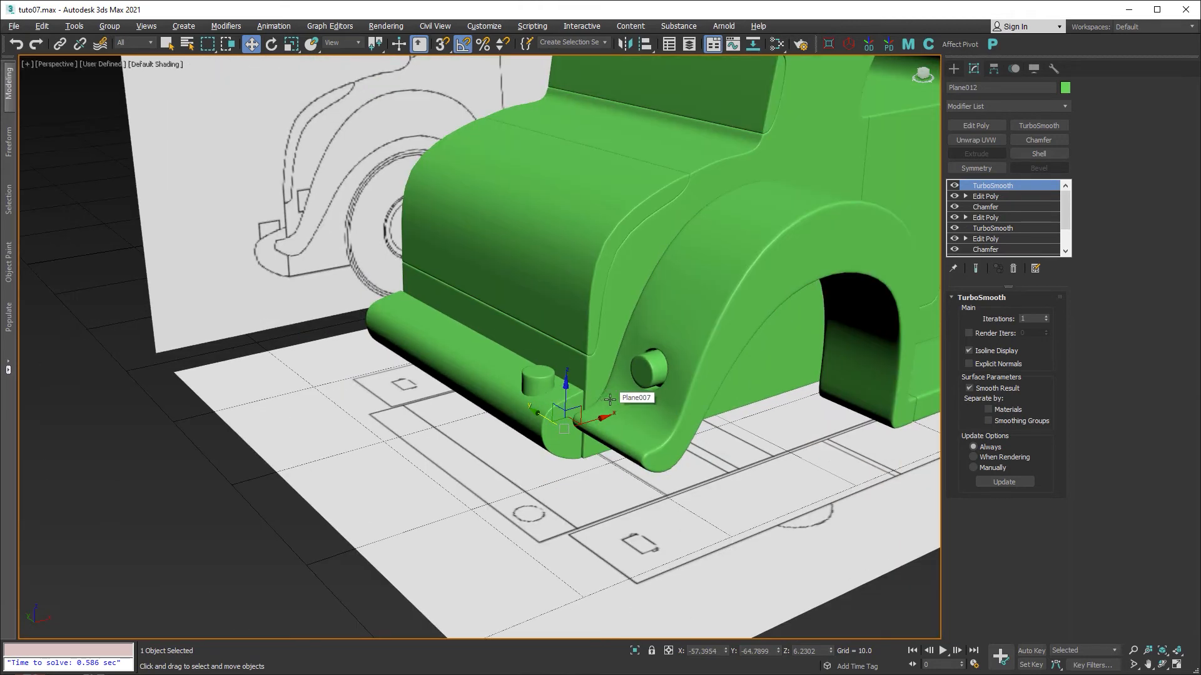
pyautogui.hotkey('alt', 'w')
pyautogui.hotkey('alt', 'w')
pyautogui.scroll(-2, 681, 271)
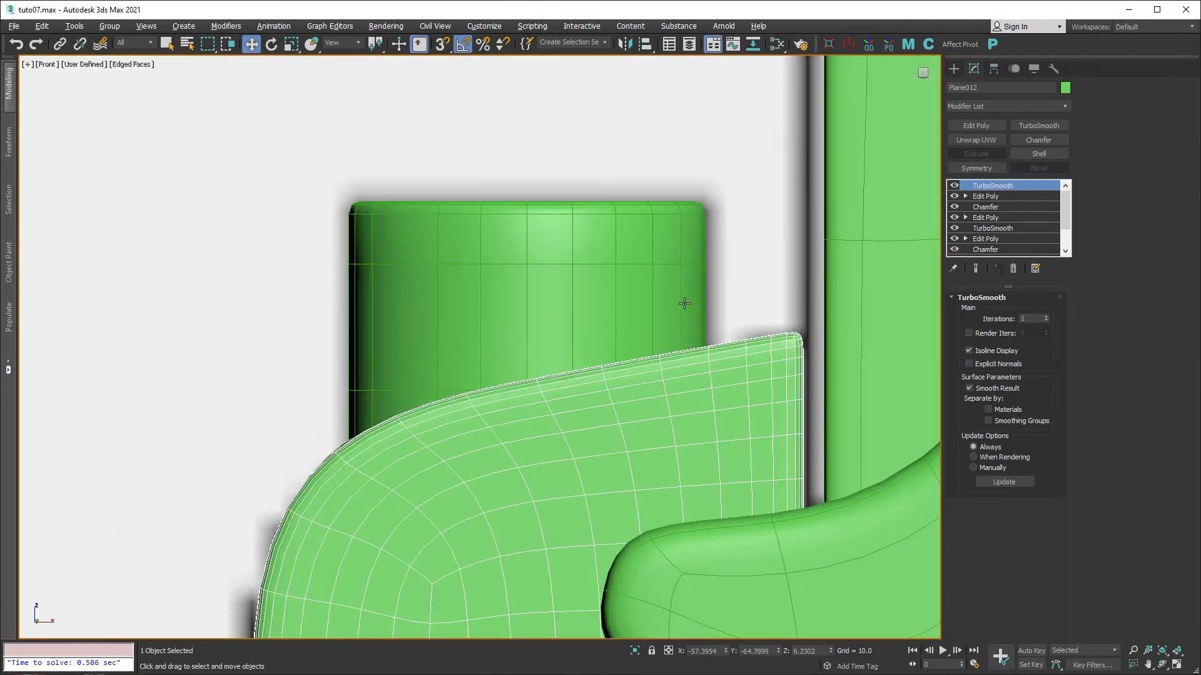
pyautogui.click(572, 285)
pyautogui.press('r')
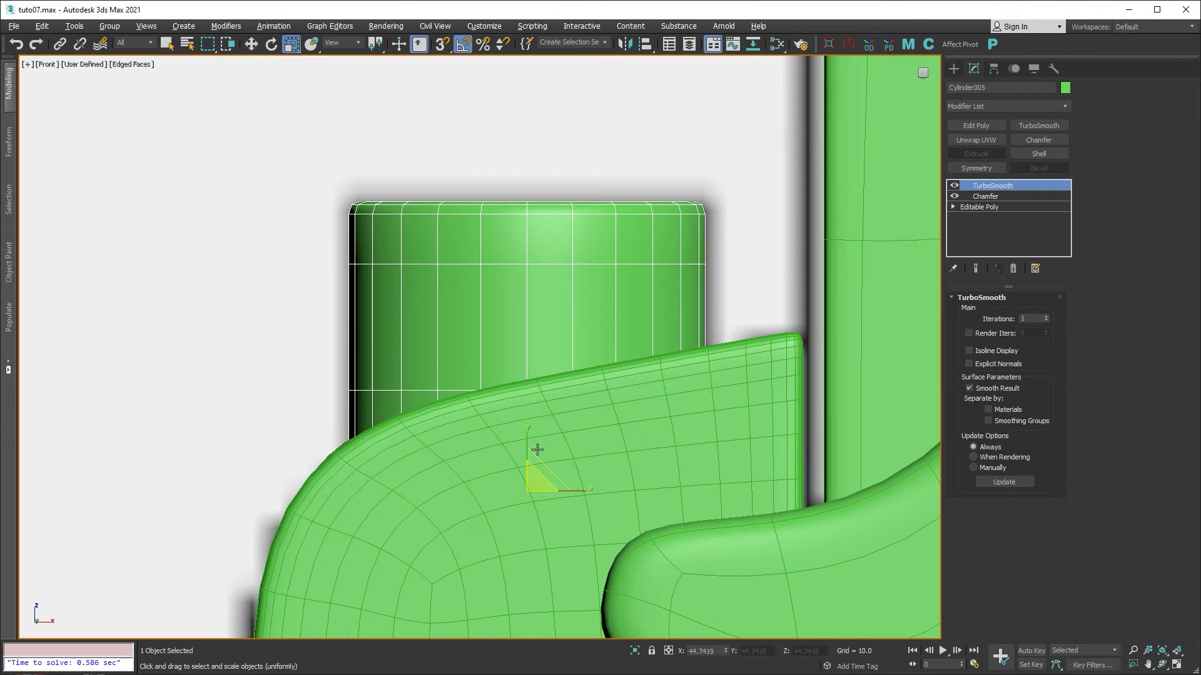
pyautogui.moveTo(524, 484); pyautogui.dragTo(566, 492)
pyautogui.press('w')
pyautogui.scroll(-4, 569, 402)
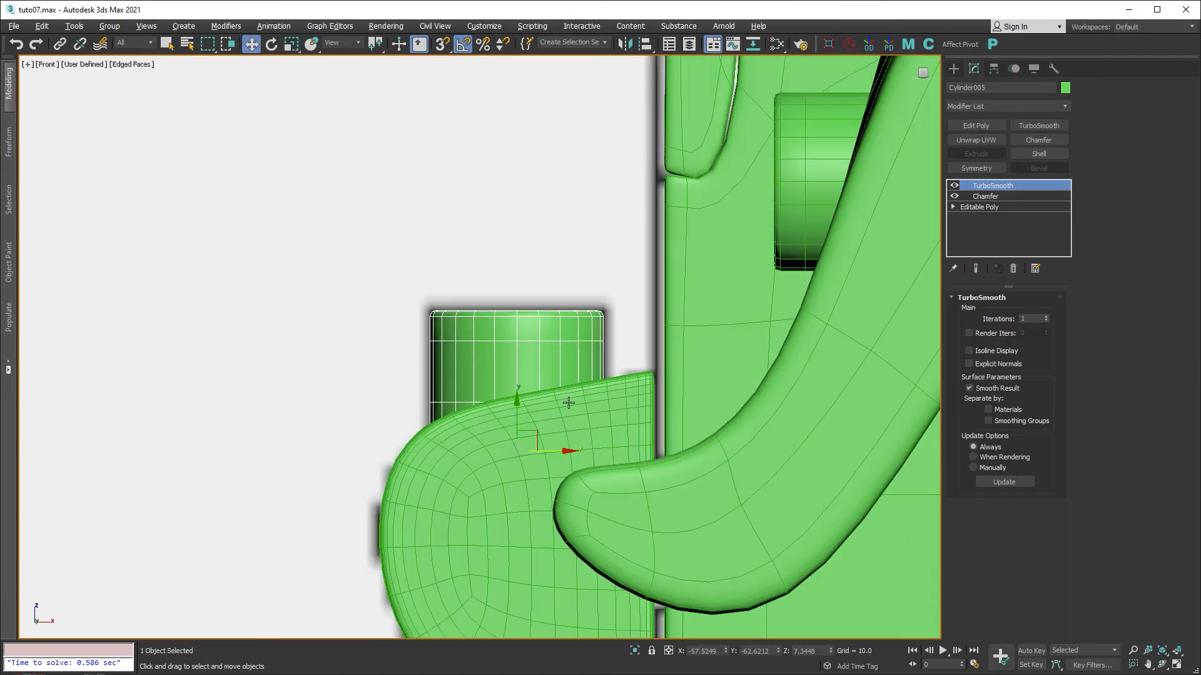
pyautogui.moveTo(672, 259); pyautogui.dragTo(544, 242, button='middle')
pyautogui.scroll(-5, 525, 285)
pyautogui.scroll(3, 518, 294)
# On body Plane008's base Editable Poly, select the four vertices along its front edge.
pyautogui.click(546, 319)
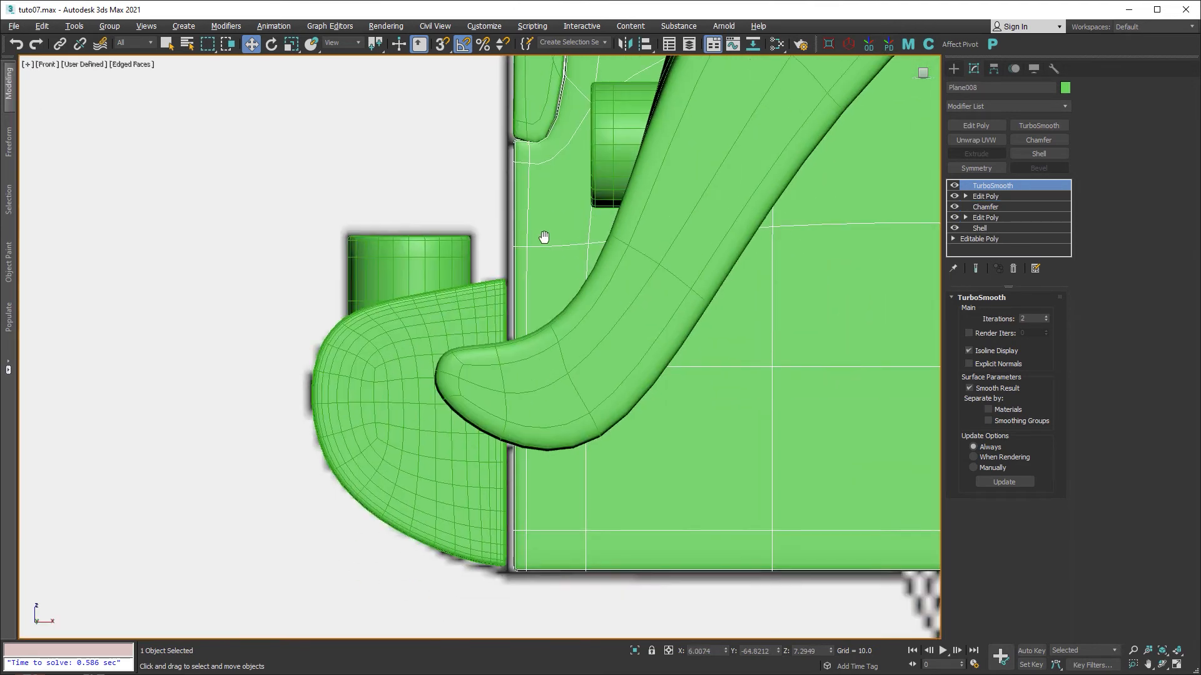
pyautogui.click(978, 240)
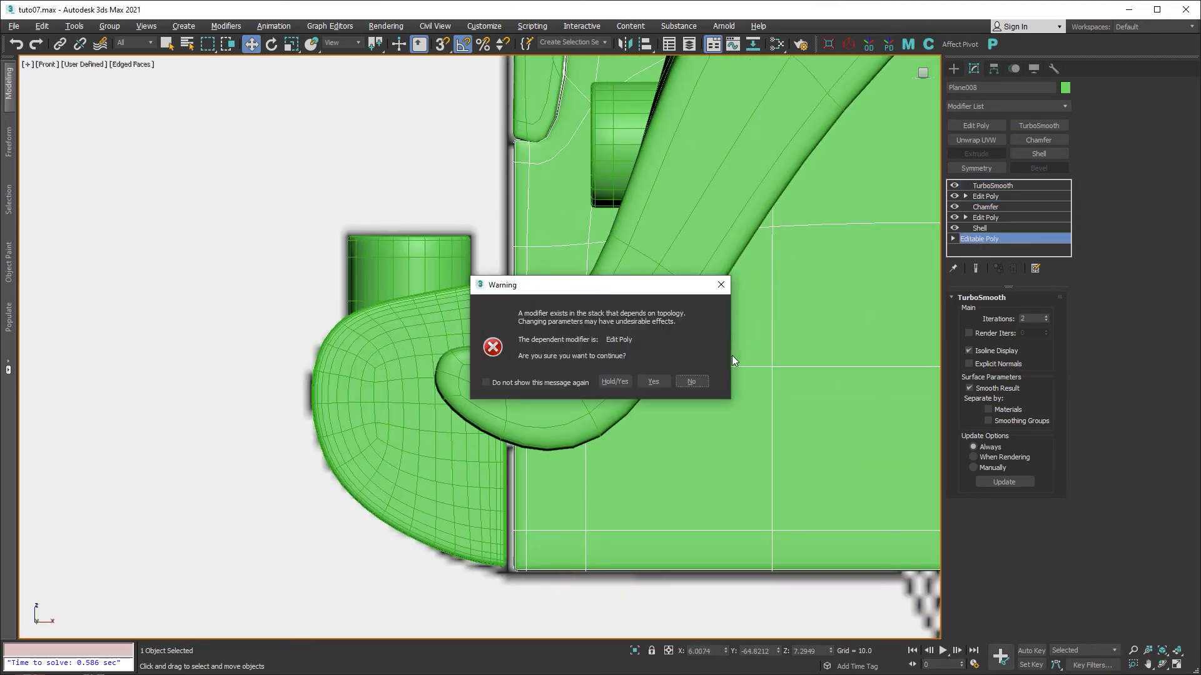
pyautogui.click(659, 382)
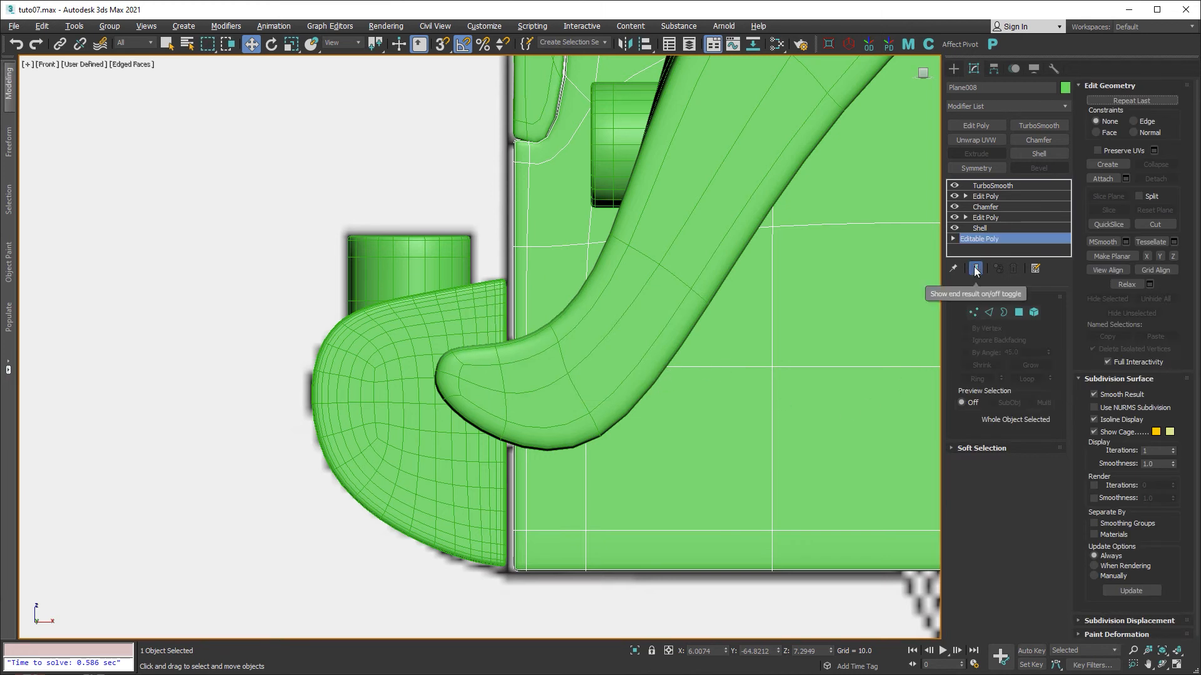
pyautogui.click(973, 314)
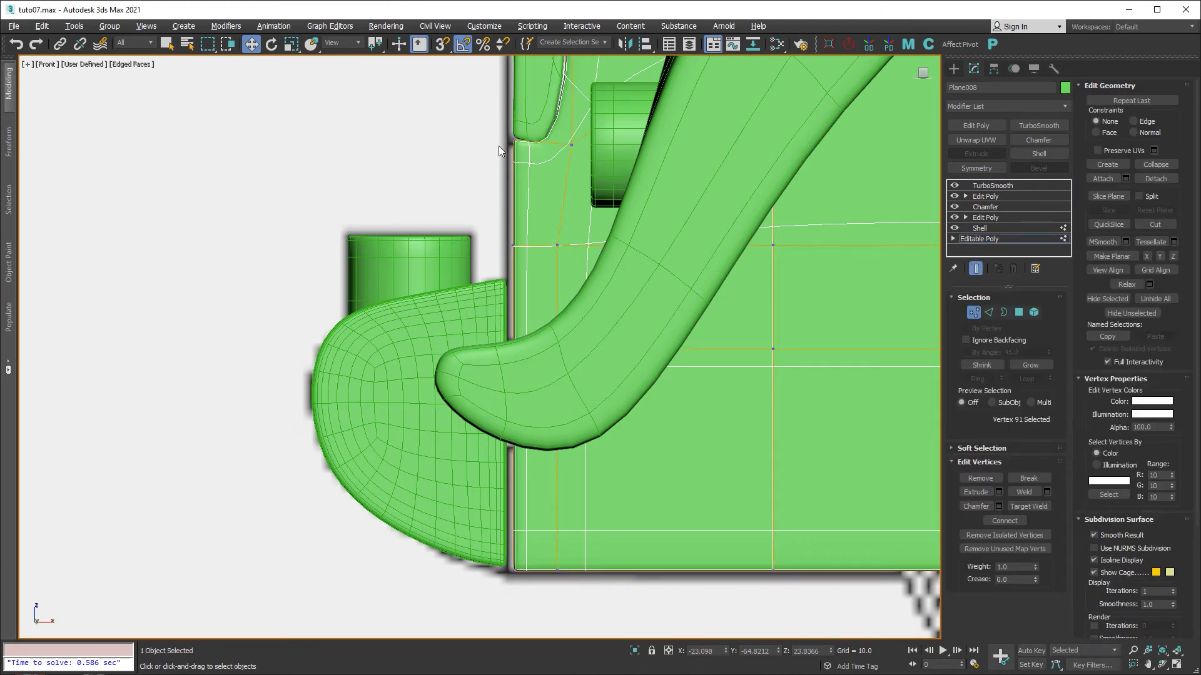
pyautogui.moveTo(525, 619); pyautogui.dragTo(524, 617)
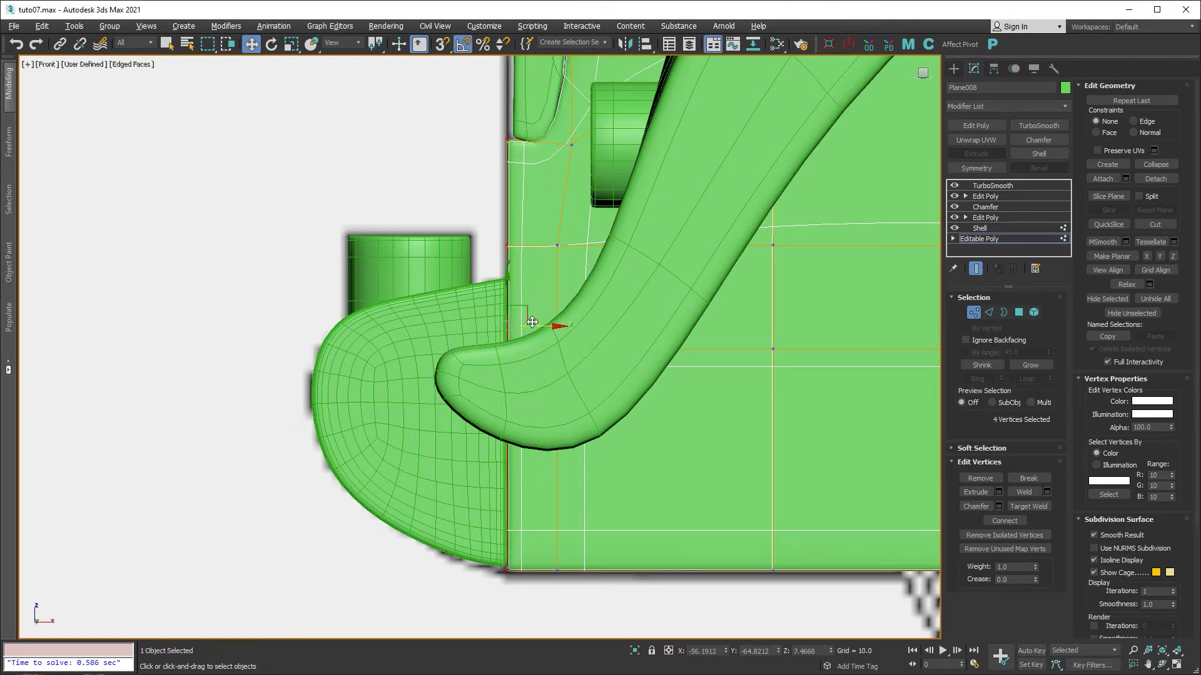
pyautogui.scroll(5, 512, 315)
pyautogui.scroll(-5, 512, 314)
pyautogui.moveTo(529, 290); pyautogui.dragTo(572, 442, button='middle')
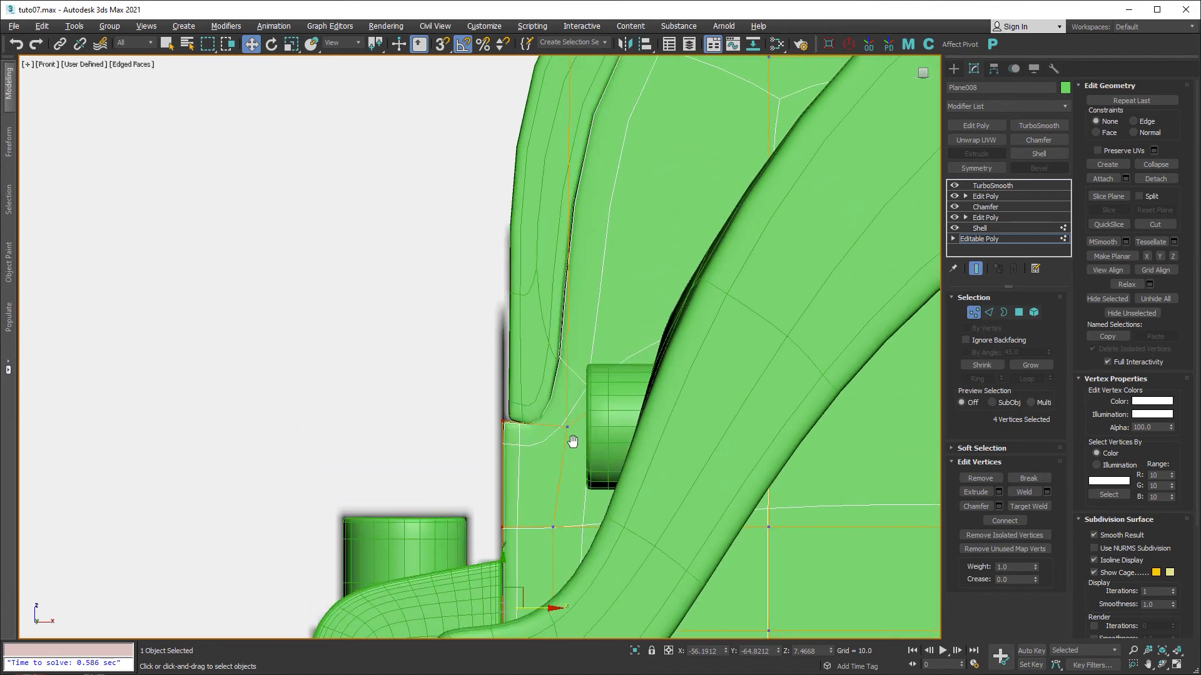
pyautogui.click(973, 312)
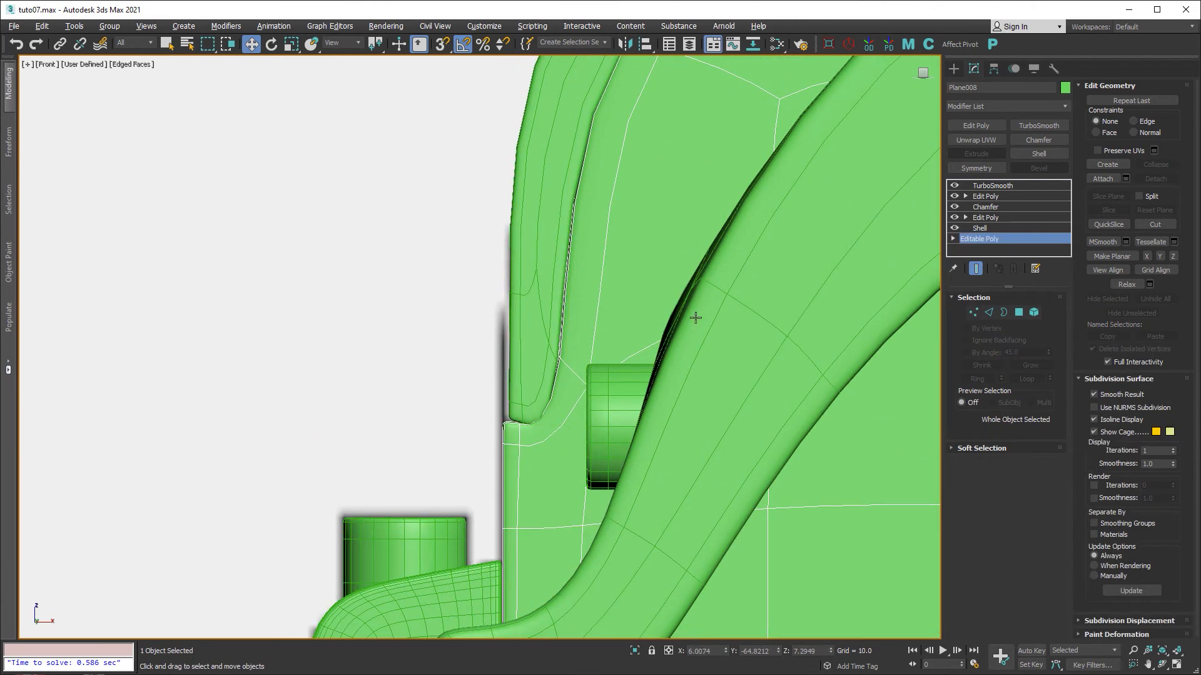
# On Plane011's Editable Poly with Show End Result on, move its two left-edge vertices left.
pyautogui.click(532, 317)
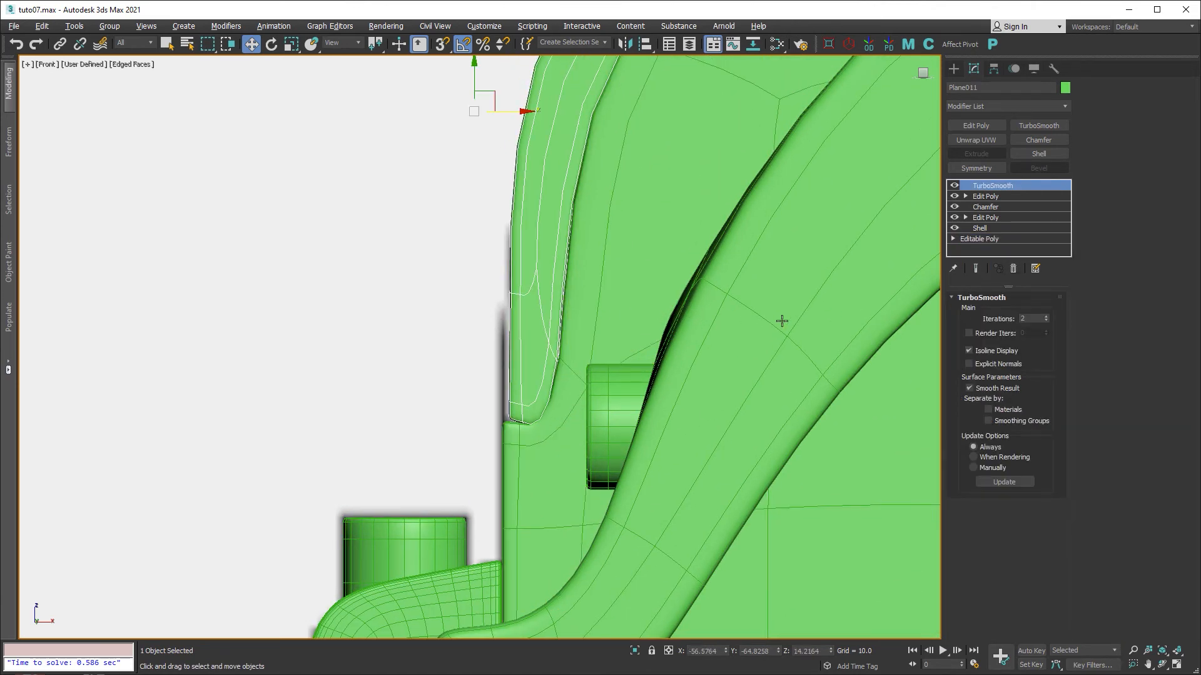
pyautogui.click(979, 239)
pyautogui.click(654, 381)
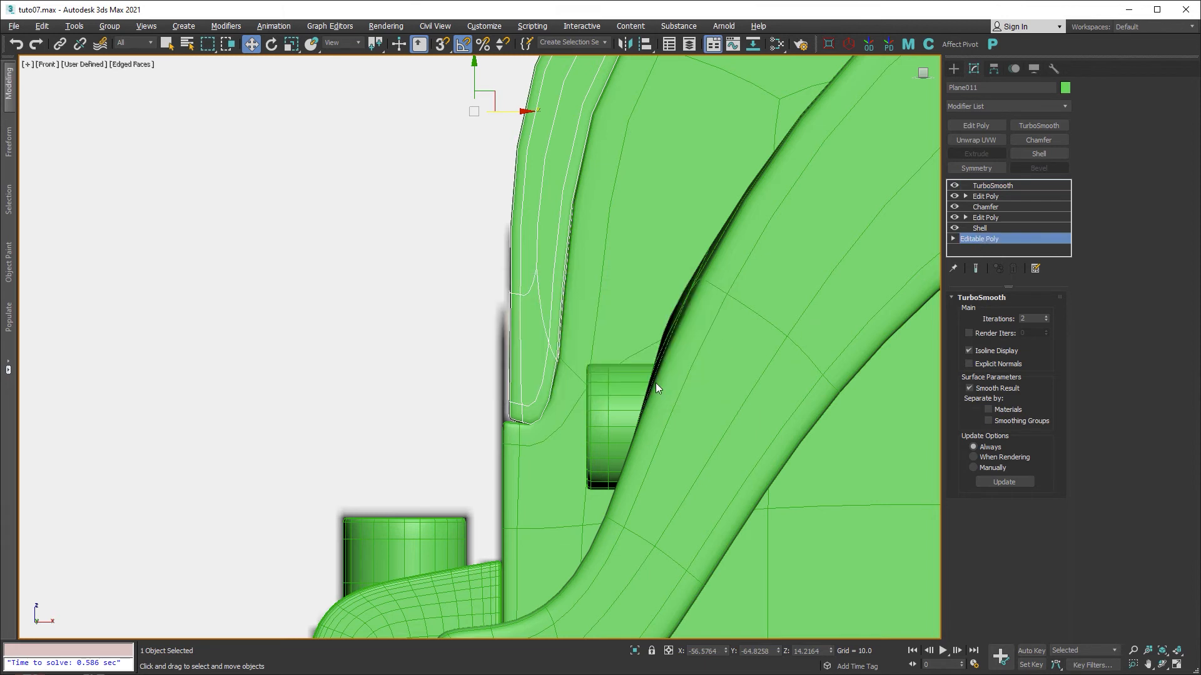
pyautogui.click(975, 269)
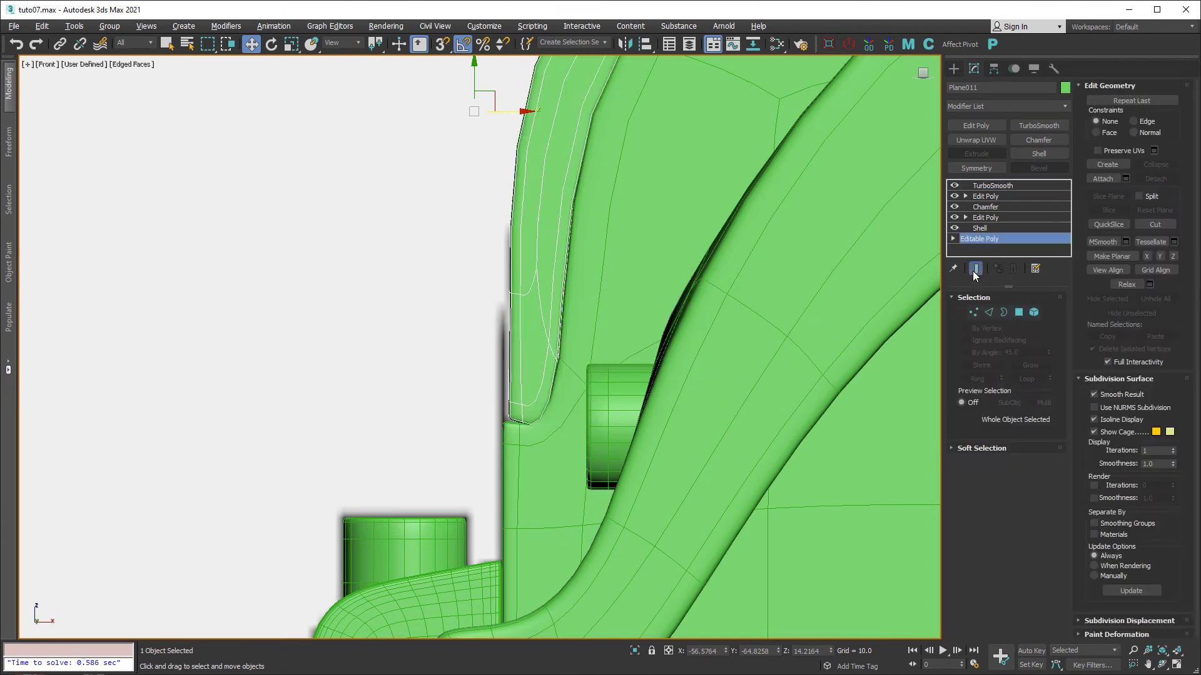
pyautogui.click(973, 312)
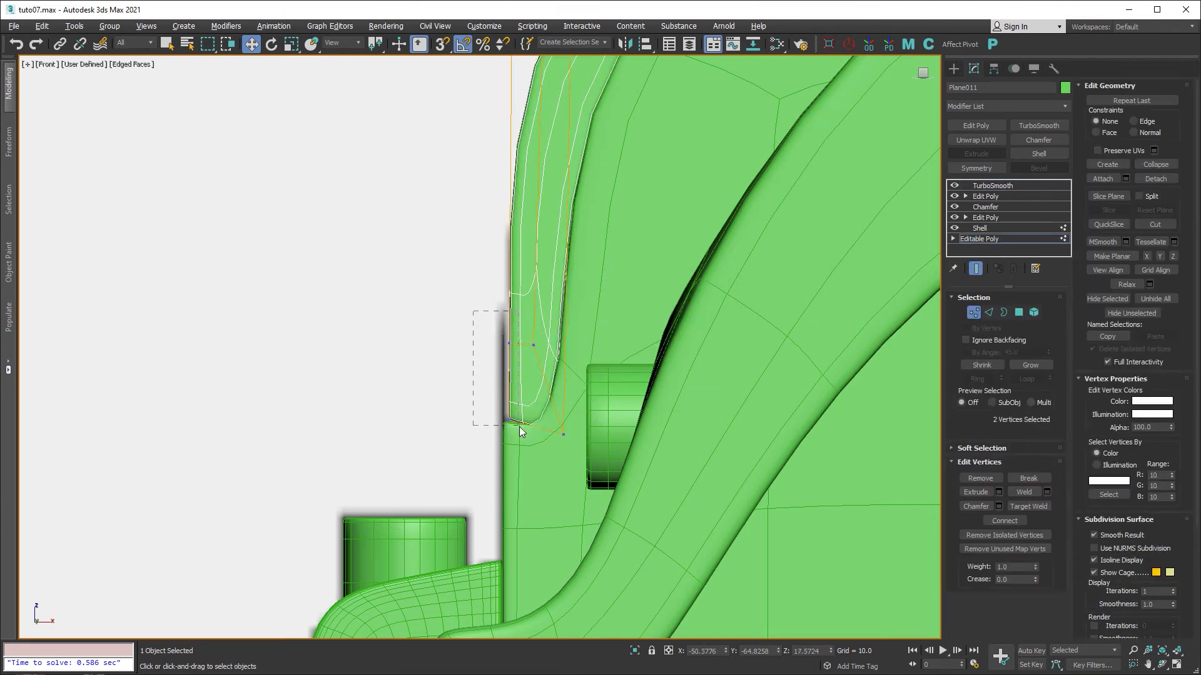
pyautogui.moveTo(519, 430); pyautogui.dragTo(520, 430)
pyautogui.scroll(5, 519, 431)
pyautogui.moveTo(536, 324); pyautogui.dragTo(522, 327)
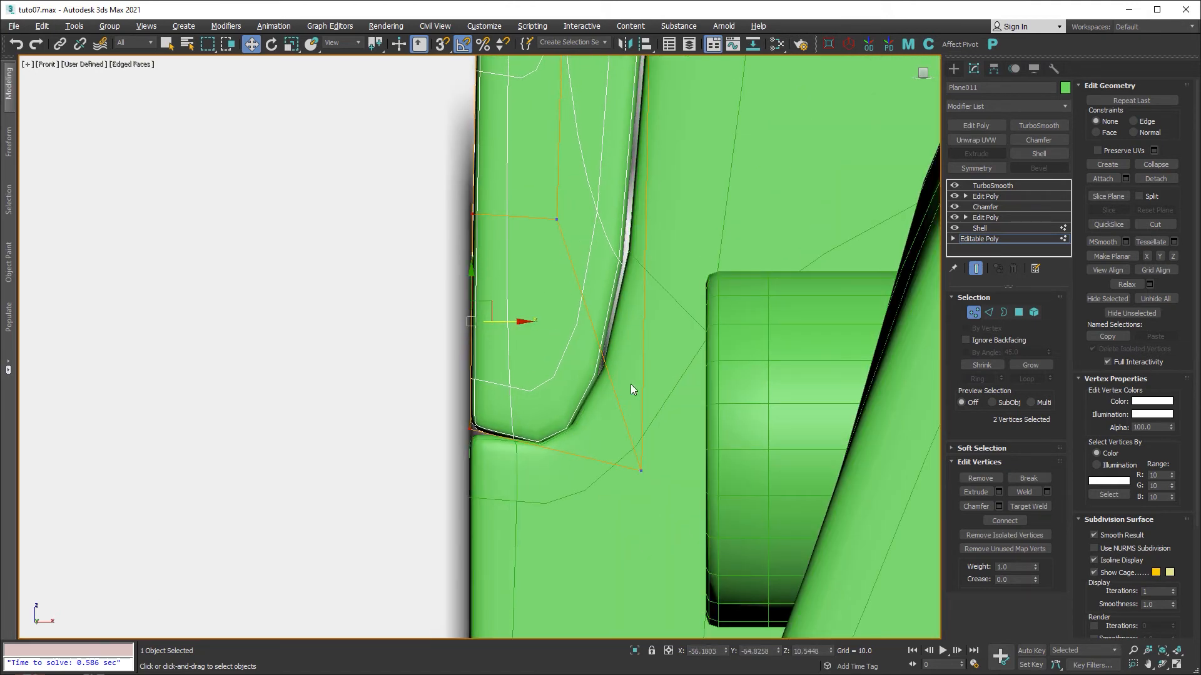
# Reposition the panel's lower-right cage vertex to fit against the body and bumper.
pyautogui.click(641, 471)
pyautogui.moveTo(666, 447); pyautogui.dragTo(668, 447)
pyautogui.moveTo(648, 335); pyautogui.dragTo(633, 390, button='middle')
pyautogui.scroll(-3, 633, 390)
pyautogui.scroll(-3, 633, 388)
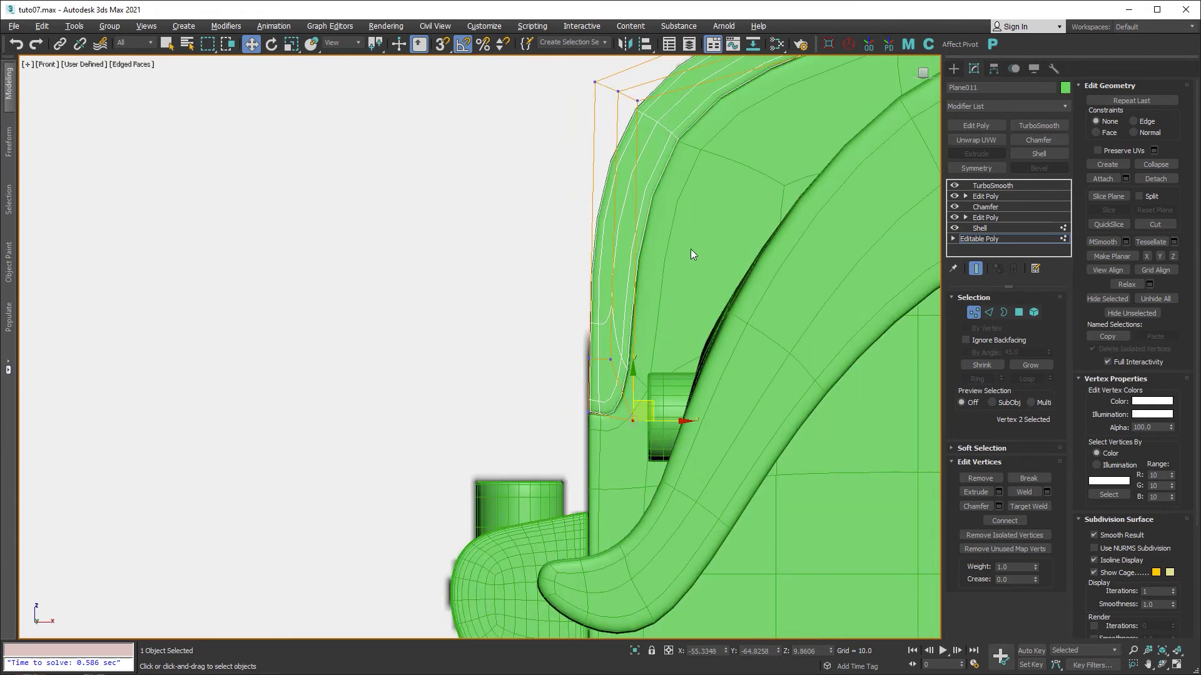
pyautogui.moveTo(690, 249); pyautogui.dragTo(580, 308, button='middle')
pyautogui.moveTo(715, 300); pyautogui.dragTo(620, 227, button='middle')
pyautogui.click(970, 314)
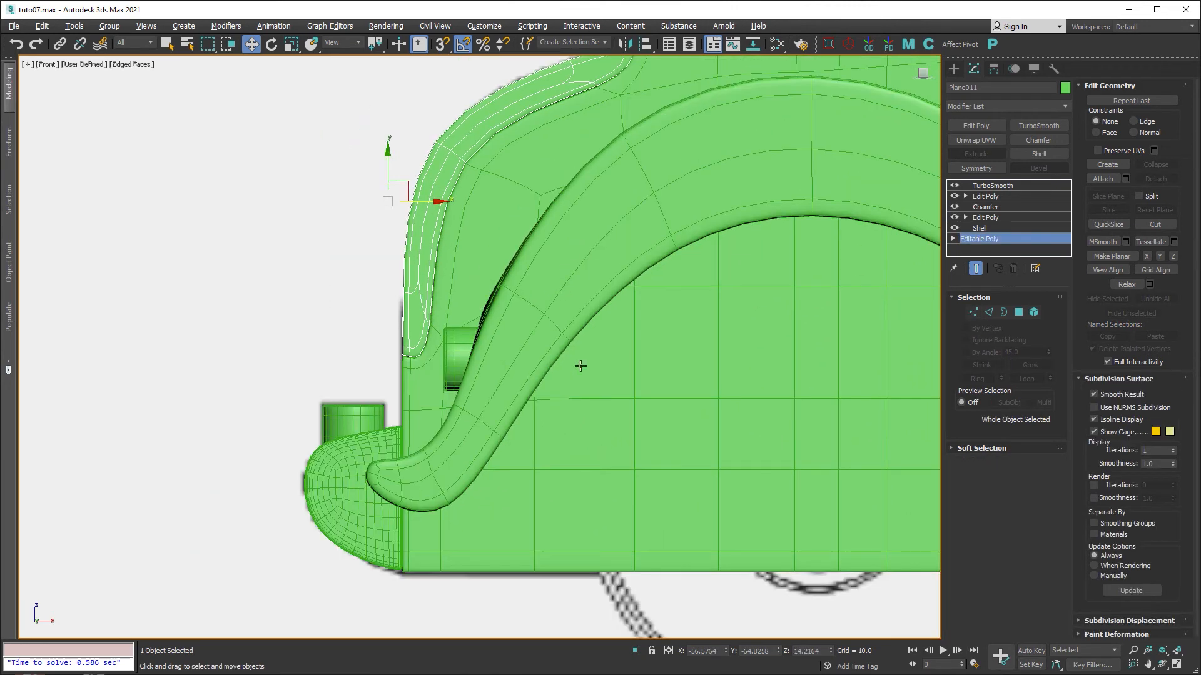
# Check the reshaped panel in Perspective with edged faces shown, orbiting around the car.
pyautogui.hotkey('alt', 'w')
pyautogui.hotkey('alt', 'w')
pyautogui.scroll(8, 601, 390)
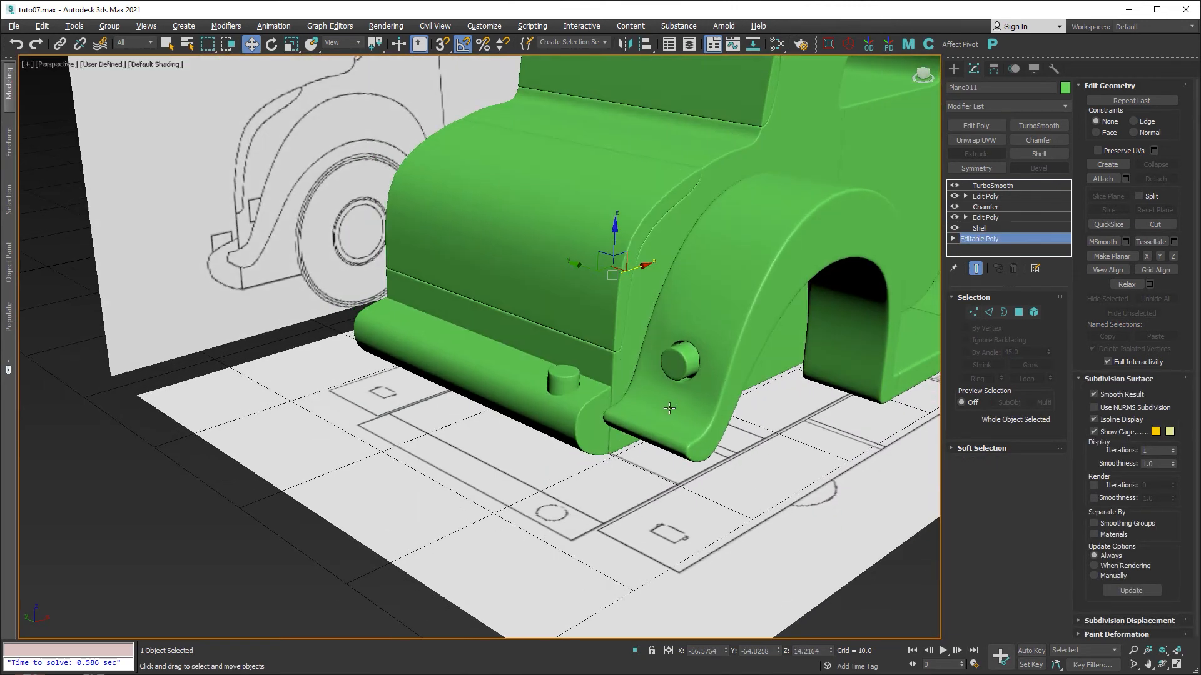
pyautogui.keyDown('alt'); pyautogui.moveTo(600, 390); pyautogui.dragTo(600, 458, button='middle'); pyautogui.keyUp('alt')
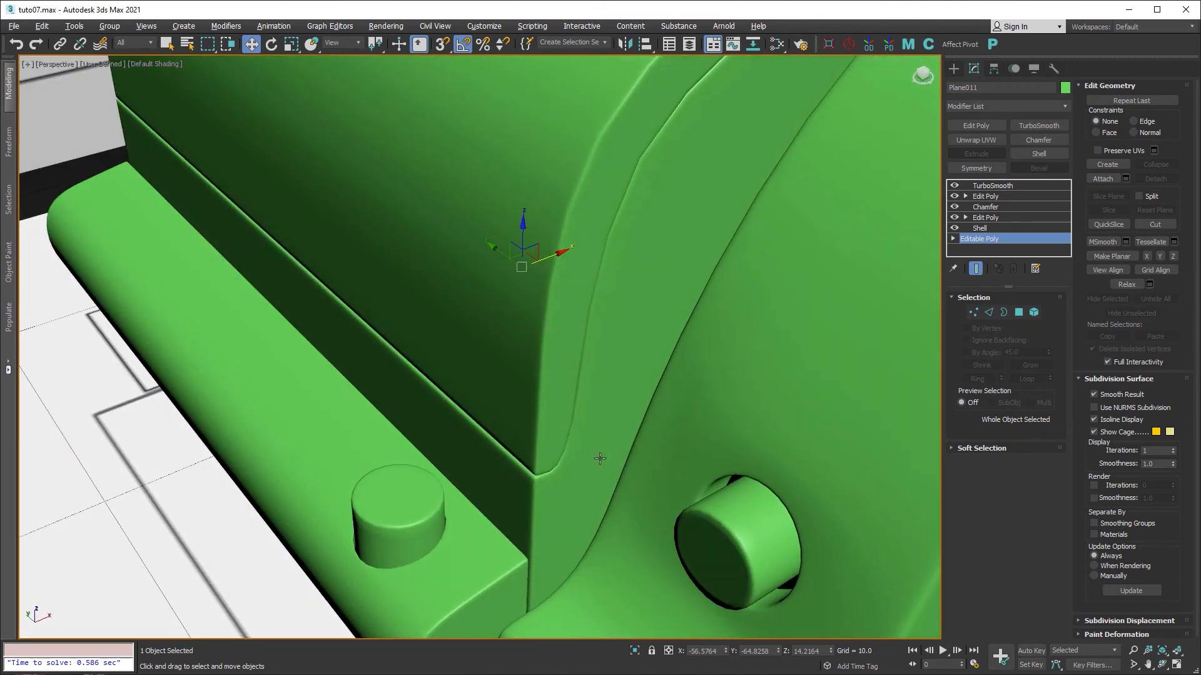
pyautogui.press('F4')
pyautogui.moveTo(541, 488); pyautogui.dragTo(539, 391, button='middle')
pyautogui.scroll(3, 539, 392)
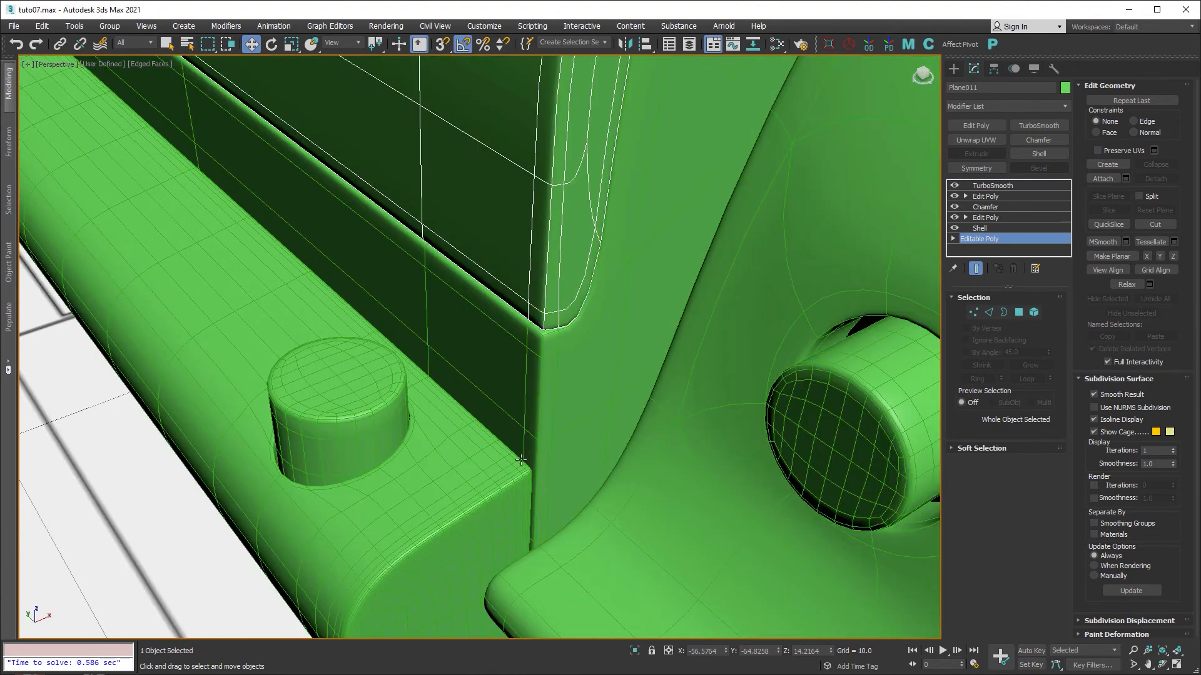
pyautogui.scroll(-5, 586, 359)
pyautogui.moveTo(681, 225); pyautogui.dragTo(444, 361, button='middle')
pyautogui.scroll(-2, 444, 361)
pyautogui.keyDown('alt'); pyautogui.moveTo(639, 323); pyautogui.dragTo(527, 268, button='middle'); pyautogui.keyUp('alt')
pyautogui.scroll(-4, 526, 267)
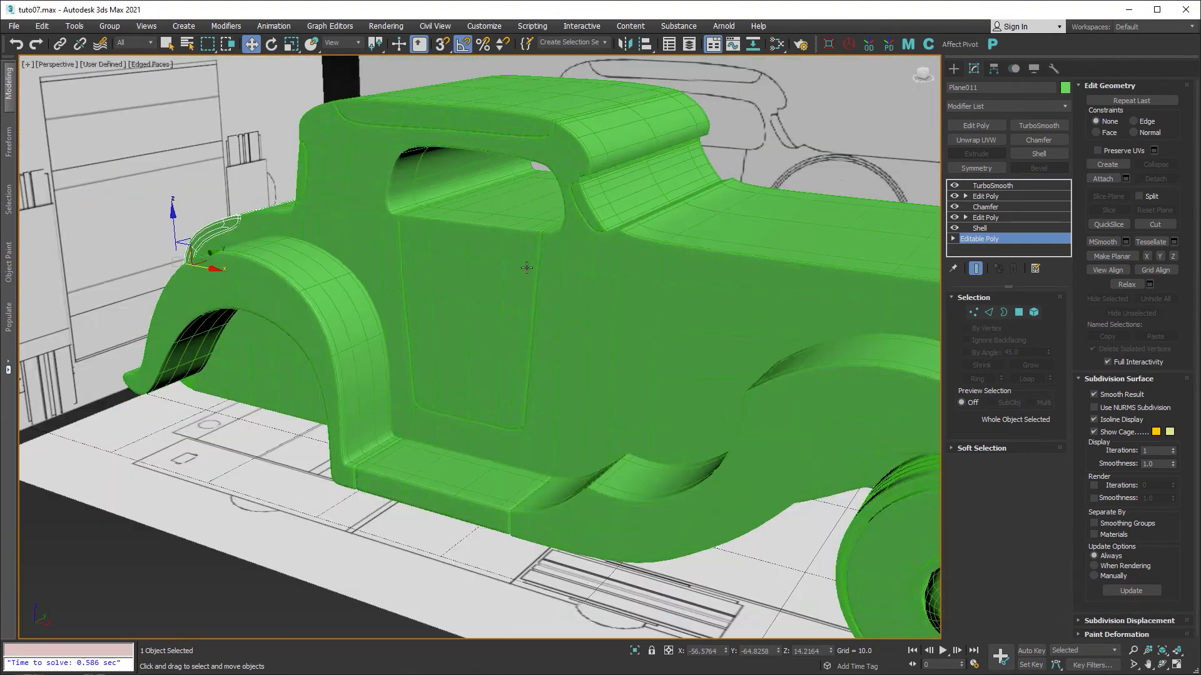
pyautogui.scroll(3, 654, 358)
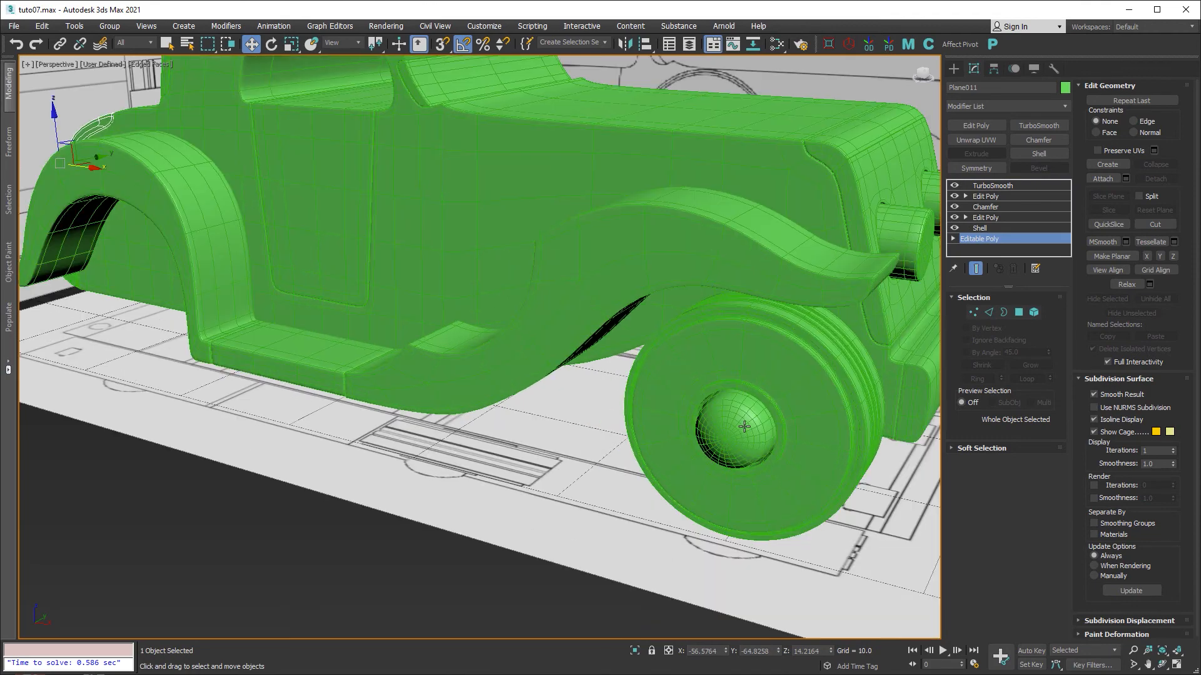
# Shift-drag the front wheel and hubcap toward the car's middle as an instanced clone.
pyautogui.click(744, 426)
pyautogui.keyDown('ctrl'); pyautogui.click(731, 355); pyautogui.keyUp('ctrl')
pyautogui.moveTo(821, 413); pyautogui.dragTo(745, 435, button='middle')
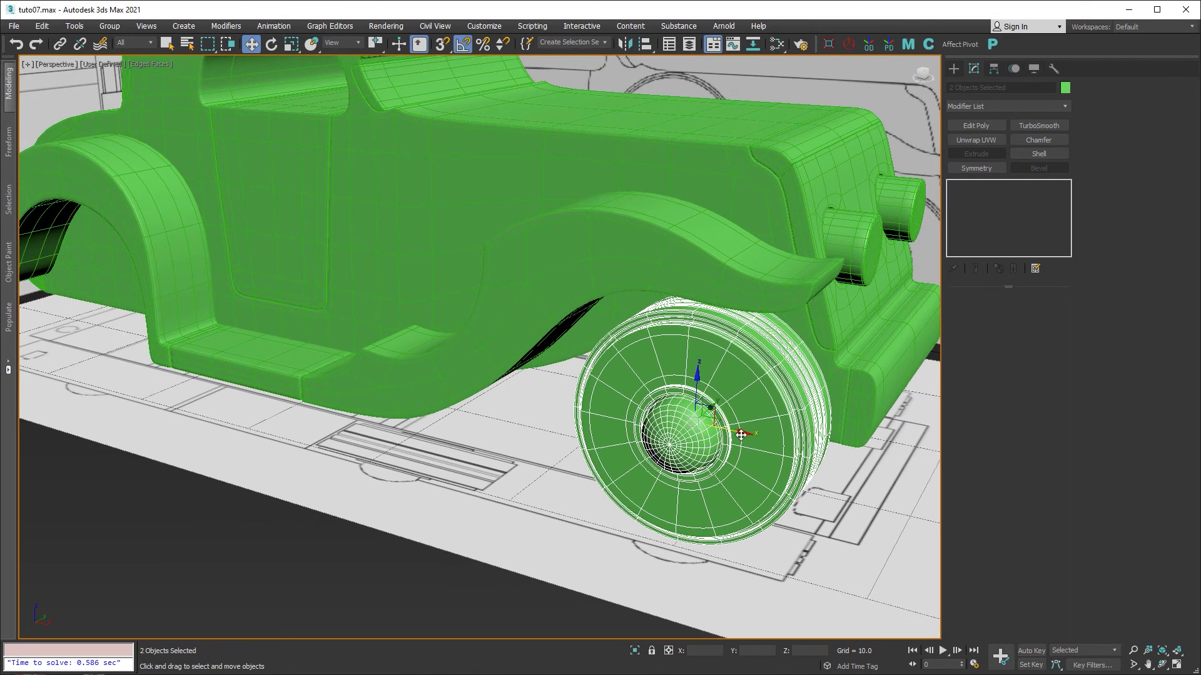
pyautogui.moveTo(740, 434)
pyautogui.keyDown('shift'); pyautogui.mouseDown()
pyautogui.moveTo(501, 409)
pyautogui.moveTo(491, 384)
pyautogui.mouseUp(); pyautogui.keyUp('shift')
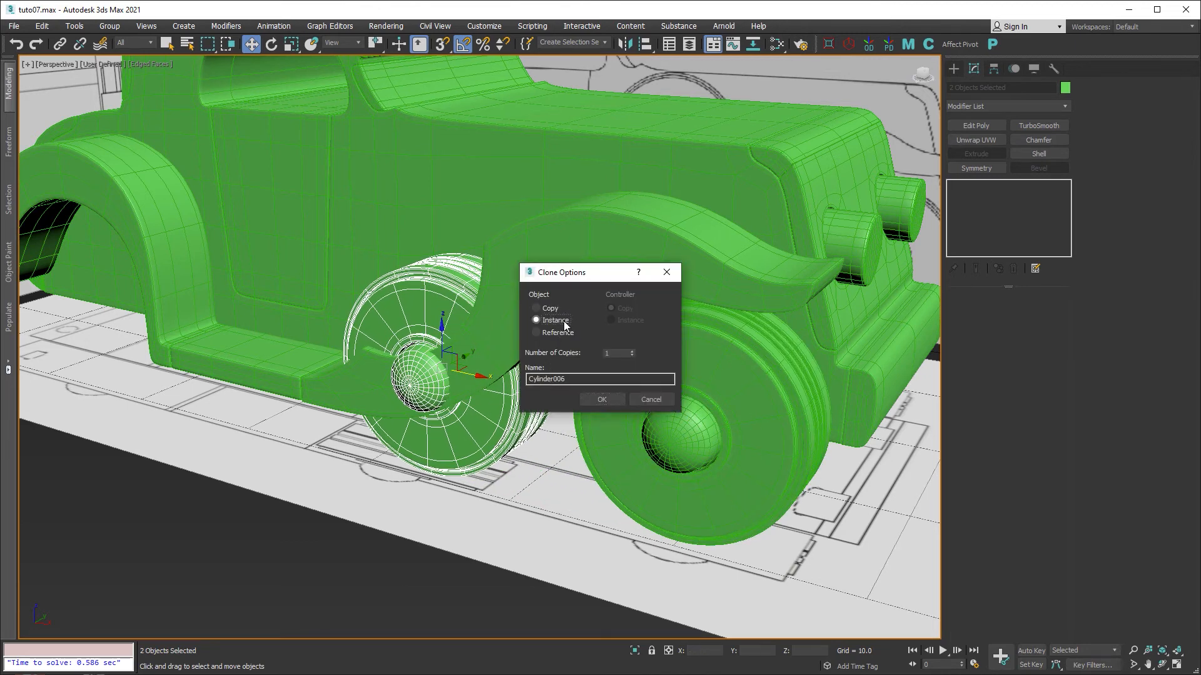
pyautogui.click(602, 399)
# In the enlarged Front view, move the cloned wheel up onto the car's side.
pyautogui.moveTo(617, 402); pyautogui.dragTo(625, 421, button='middle')
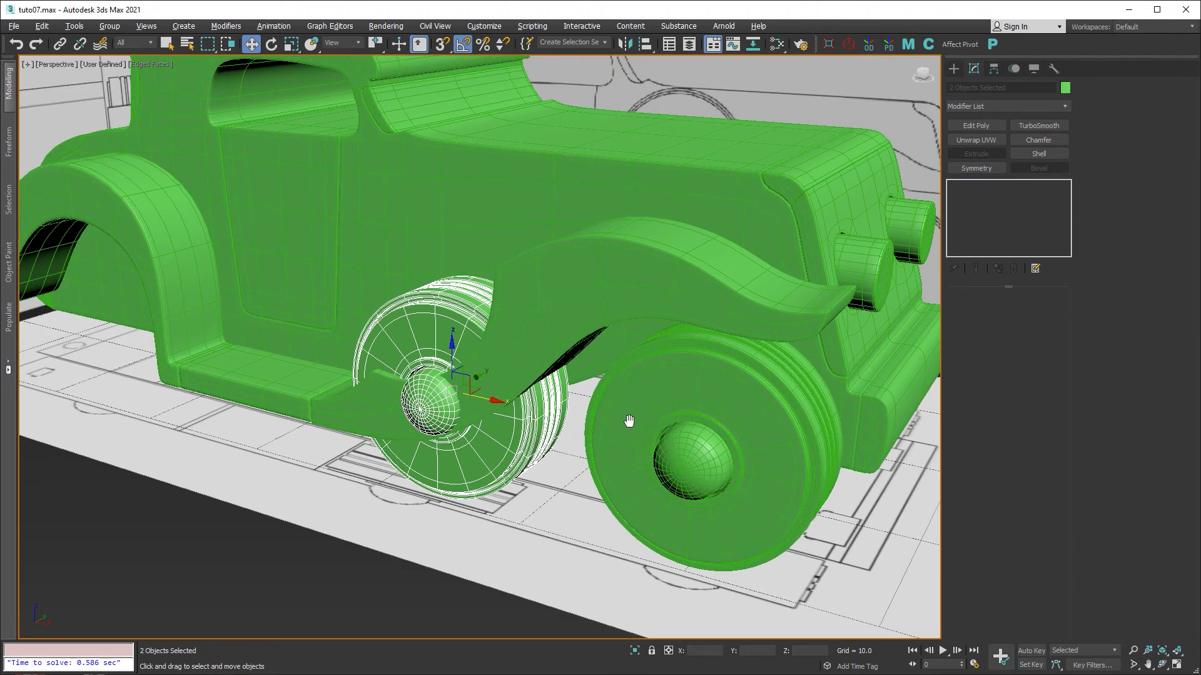
pyautogui.hotkey('alt', 'w')
pyautogui.middleClick(798, 141)
pyautogui.hotkey('alt', 'w')
pyautogui.moveTo(788, 161); pyautogui.dragTo(332, 206, button='middle')
pyautogui.scroll(-6, 332, 207)
pyautogui.moveTo(632, 231); pyautogui.dragTo(532, 275, button='middle')
pyautogui.scroll(2, 606, 287)
pyautogui.moveTo(636, 388); pyautogui.dragTo(591, 245)
# Make body Plane008 see-through and move the side wheel's hubcap and disc into place.
pyautogui.click(717, 197)
pyautogui.hotkey('alt', 'x')
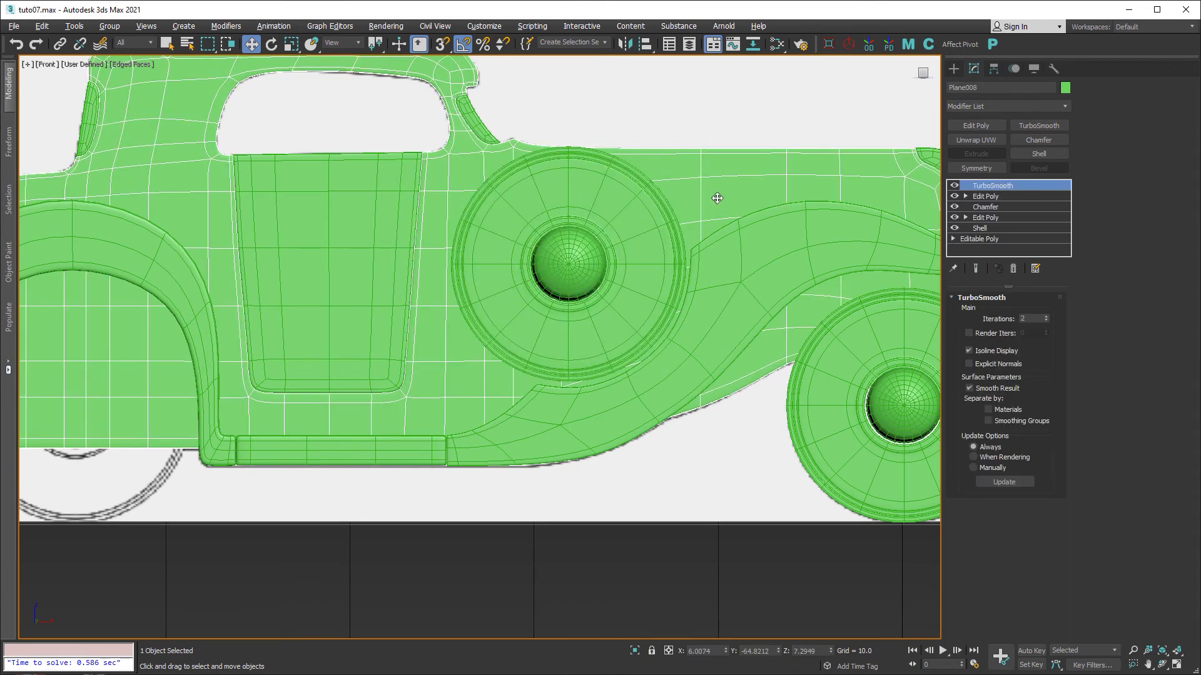
pyautogui.click(577, 249)
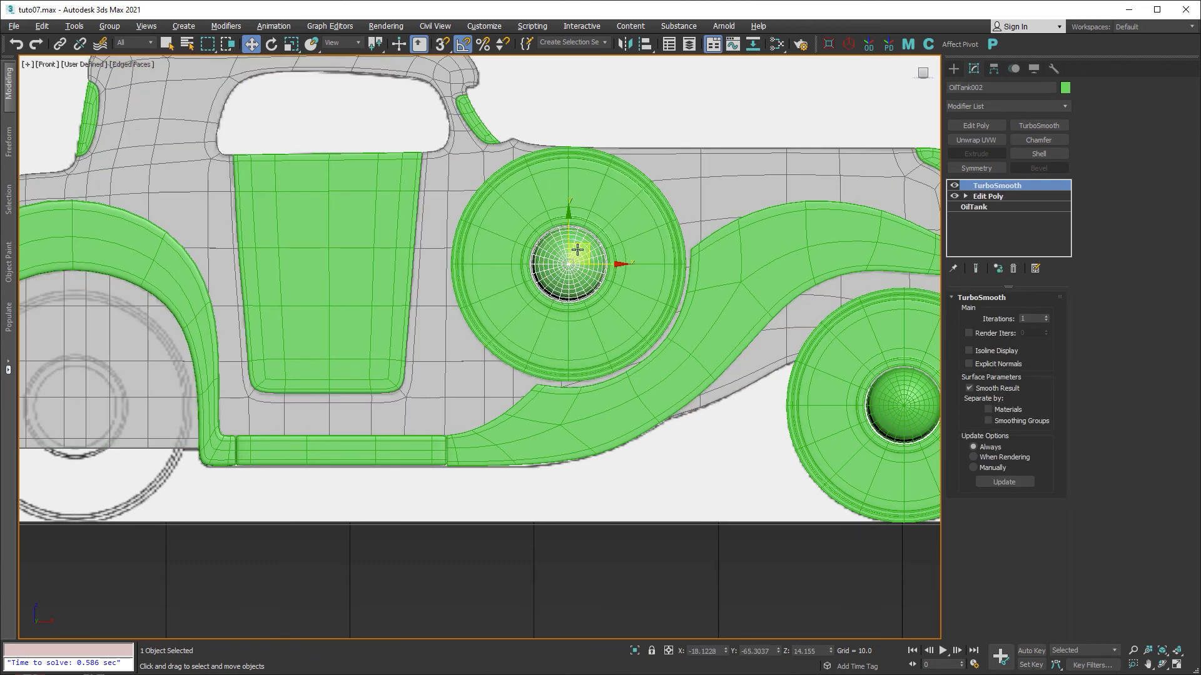
pyautogui.keyDown('ctrl'); pyautogui.click(512, 267); pyautogui.keyUp('ctrl')
pyautogui.moveTo(585, 244); pyautogui.dragTo(633, 249)
# Instance-copy the spare wheel to the rear wheel position and nudge it into alignment.
pyautogui.scroll(4, 513, 253)
pyautogui.moveTo(631, 291); pyautogui.dragTo(789, 305, button='middle')
pyautogui.scroll(-3, 660, 293)
pyautogui.scroll(1, 653, 293)
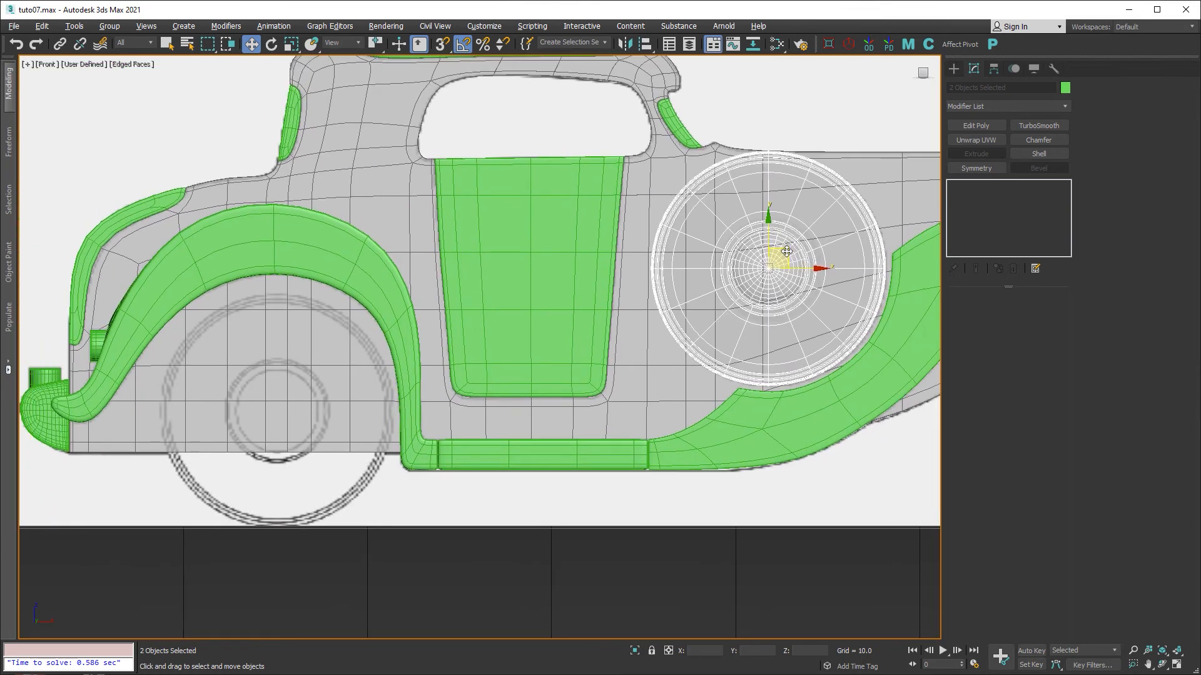
pyautogui.keyDown('shift'); pyautogui.moveTo(787, 251); pyautogui.dragTo(302, 392); pyautogui.keyUp('shift')
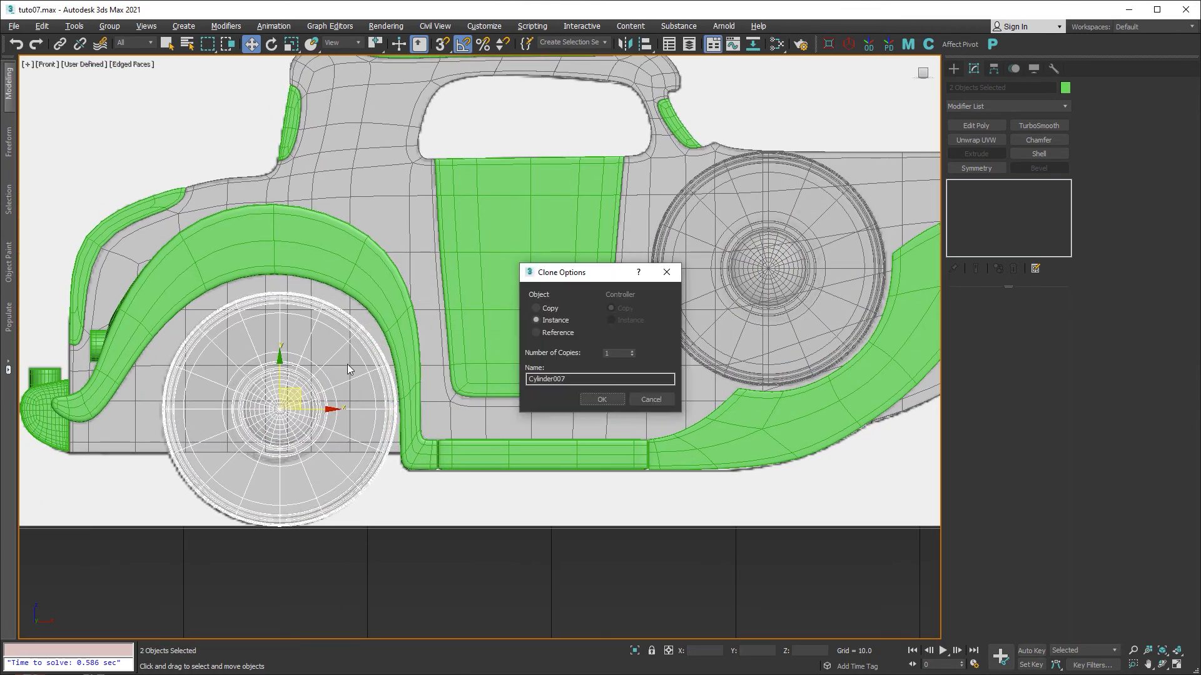
pyautogui.click(601, 399)
pyautogui.press('z')
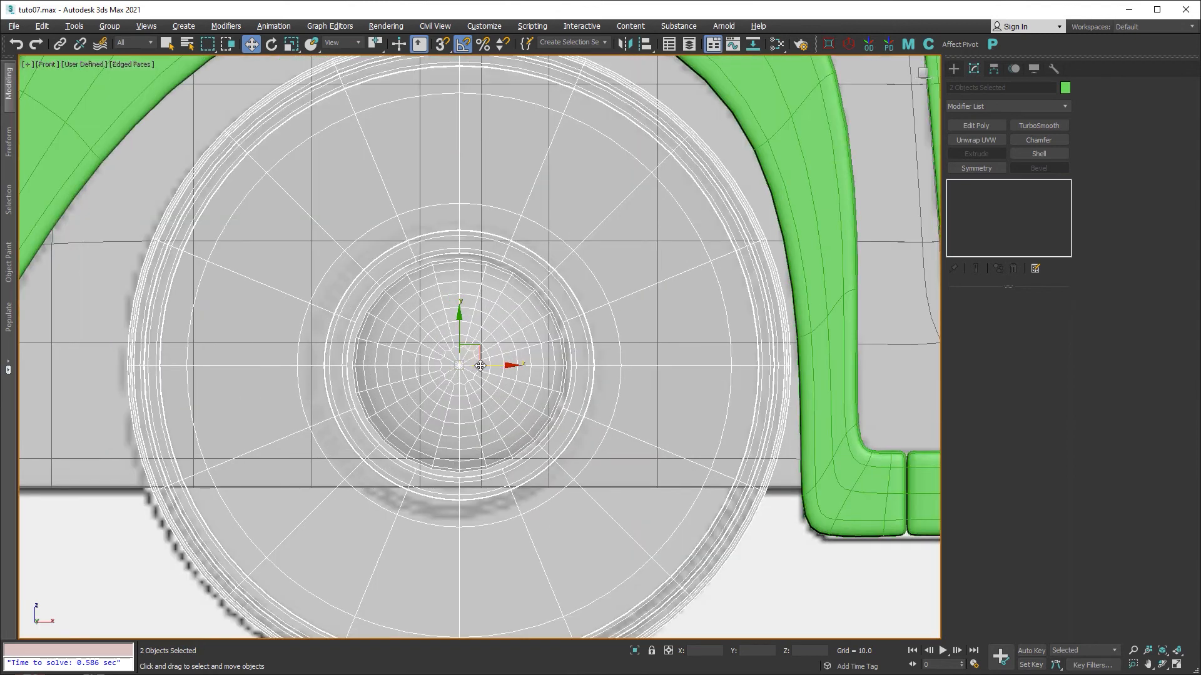
pyautogui.scroll(-2, 480, 366)
pyautogui.moveTo(493, 352); pyautogui.dragTo(488, 355)
# Frame the whole car, check the spare wheel and body, and clear the selection.
pyautogui.moveTo(628, 351); pyautogui.dragTo(366, 348, button='middle')
pyautogui.scroll(-6, 366, 348)
pyautogui.moveTo(475, 324); pyautogui.dragTo(459, 387, button='middle')
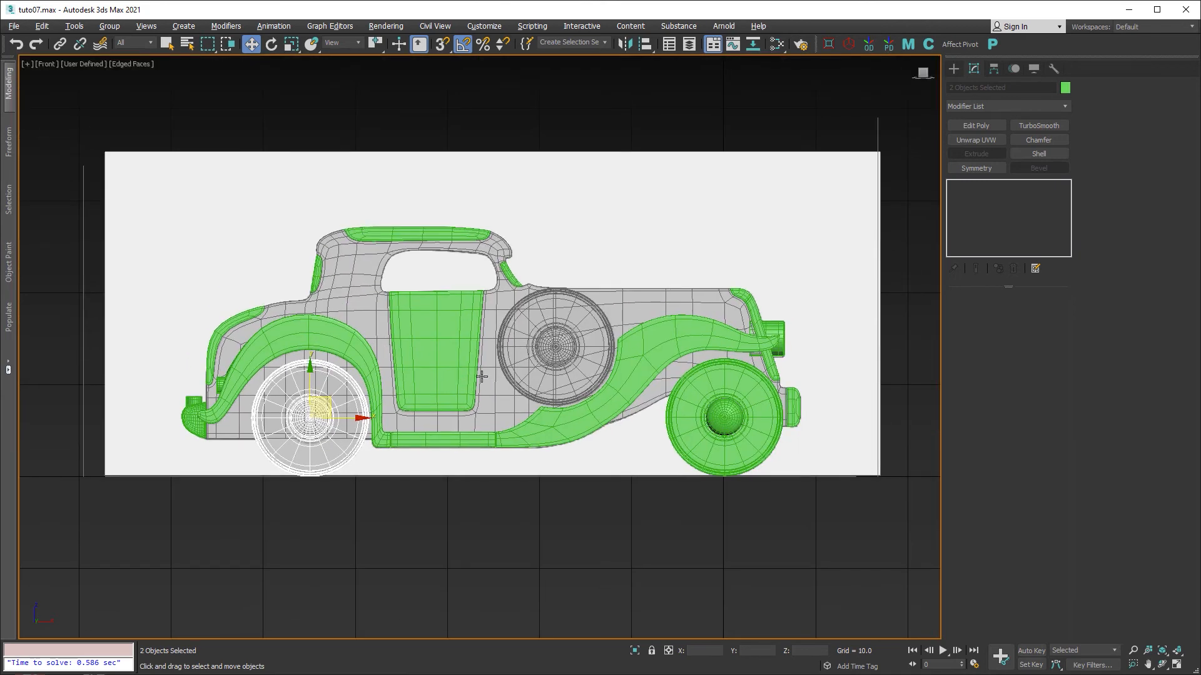
pyautogui.click(558, 346)
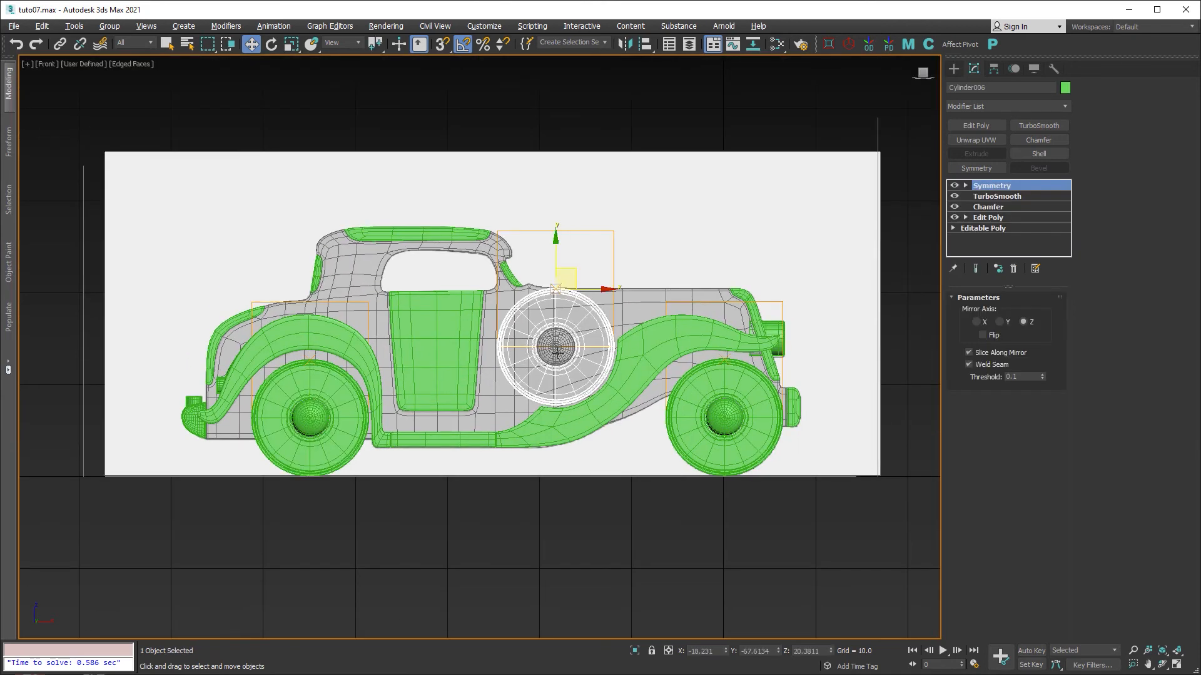
pyautogui.click(625, 318)
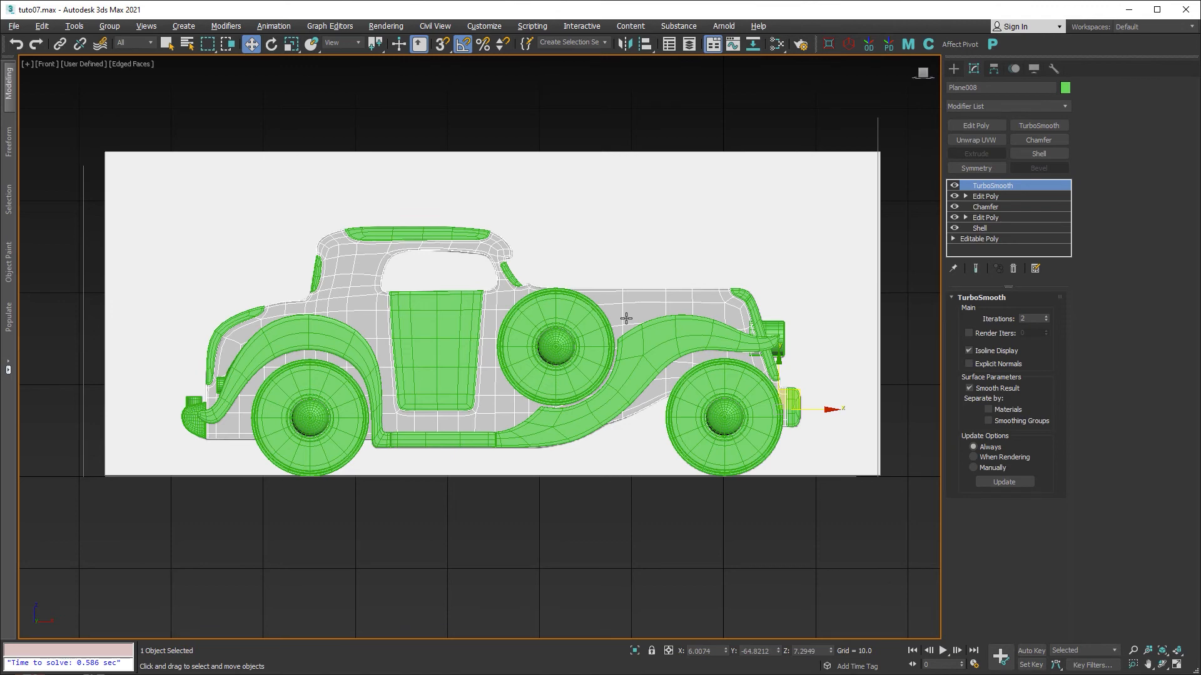
pyautogui.click(621, 473)
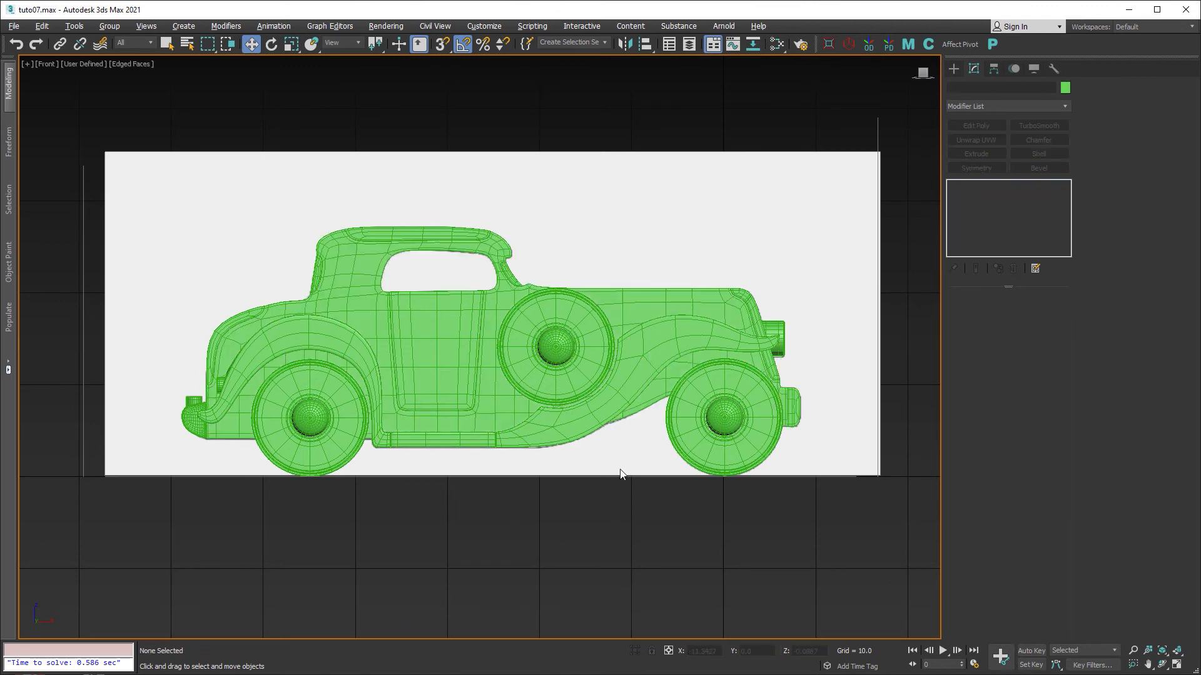
# In the maximized Top view, box-select the ten near-side parts and Shift-drag them along Y.
pyautogui.hotkey('alt', 'w')
pyautogui.hotkey('alt', 'w')
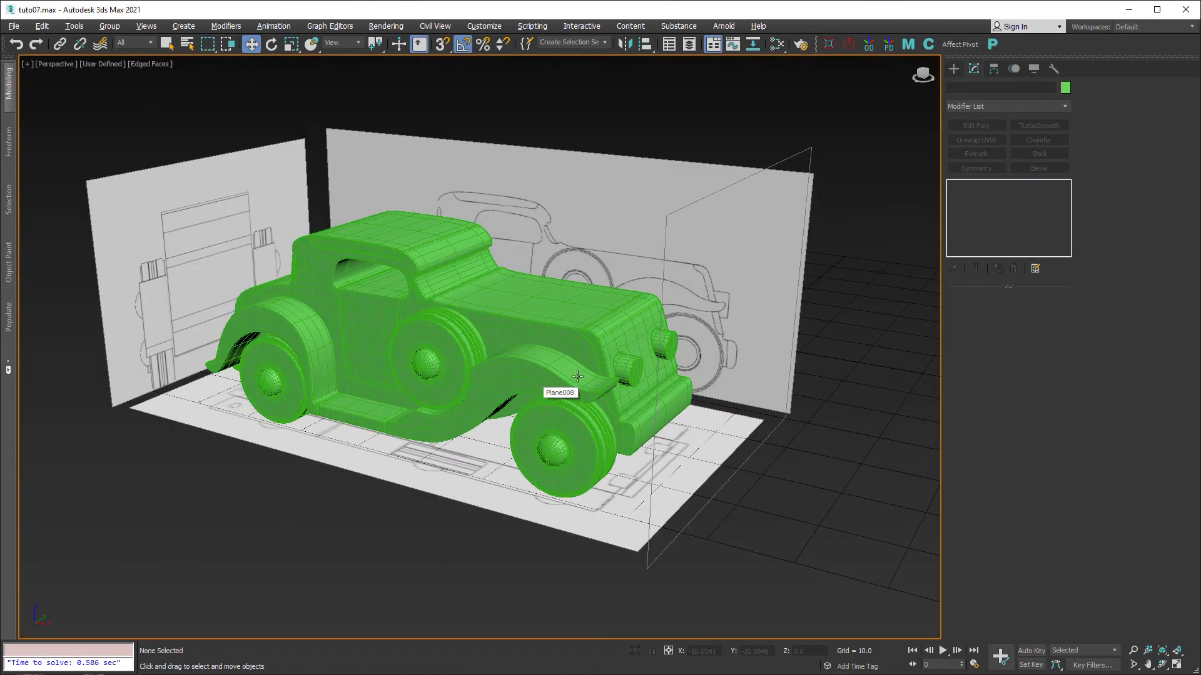
pyautogui.keyDown('alt'); pyautogui.moveTo(577, 376); pyautogui.dragTo(628, 390, button='middle'); pyautogui.keyUp('alt')
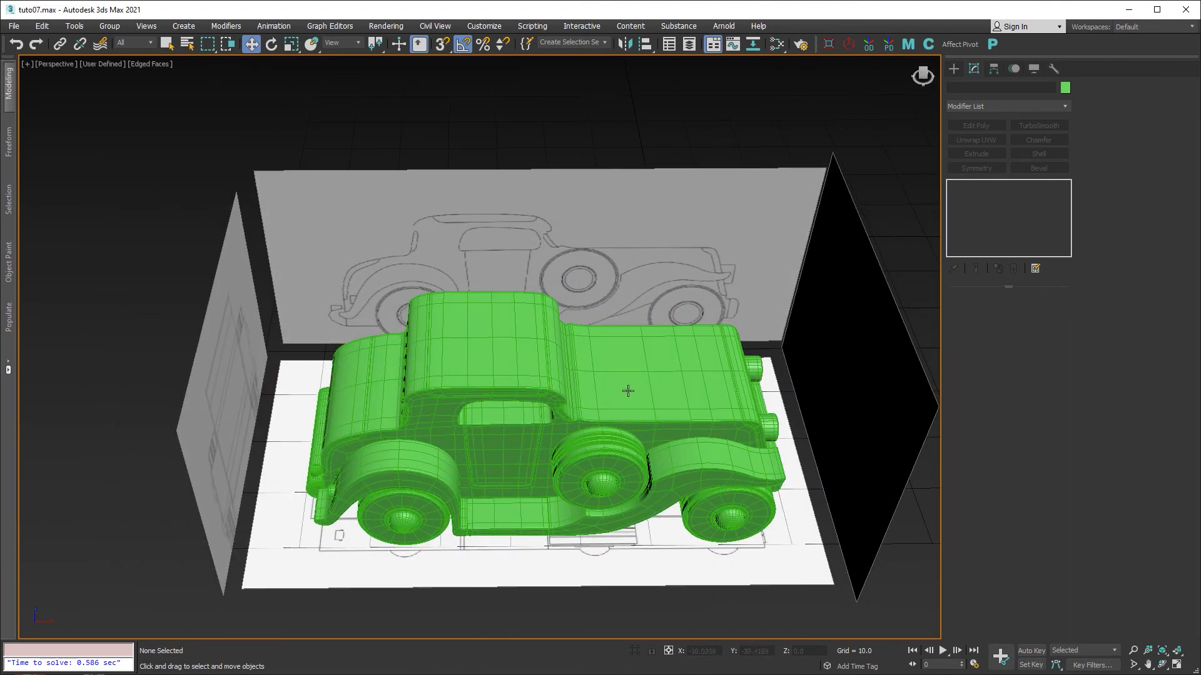
pyautogui.hotkey('alt', 'w')
pyautogui.middleClick(325, 231)
pyautogui.hotkey('alt', 'w')
pyautogui.moveTo(432, 240); pyautogui.dragTo(350, 250, button='middle')
pyautogui.scroll(-10, 350, 250)
pyautogui.scroll(-6, 289, 300)
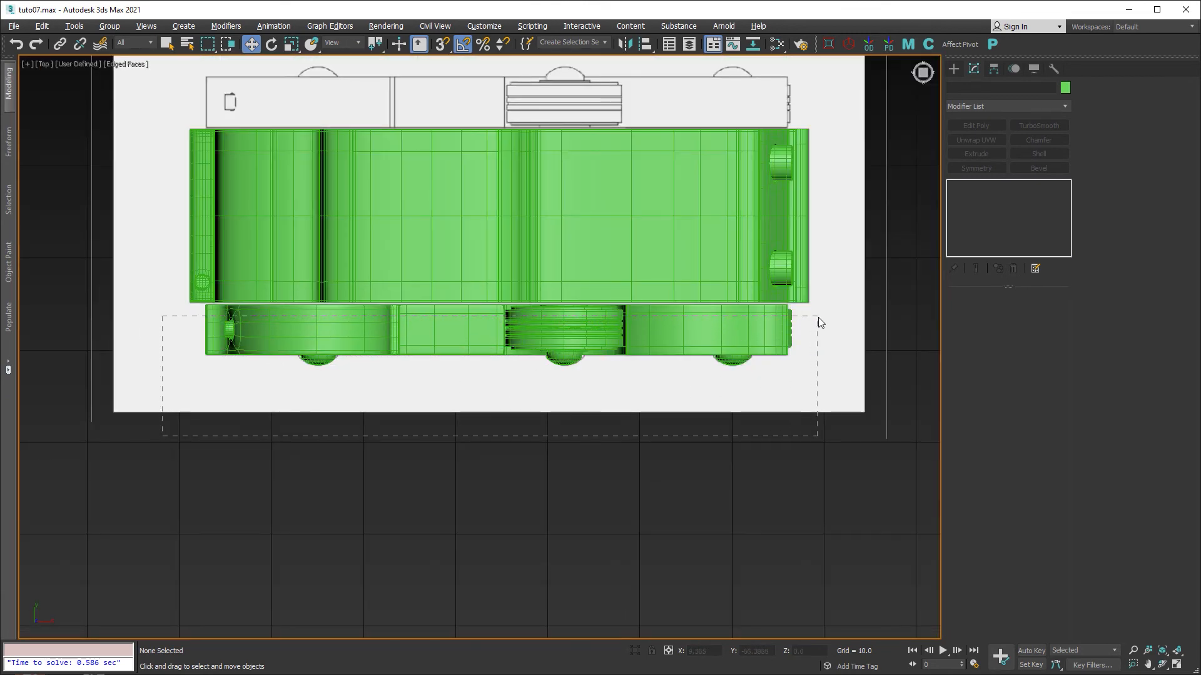
pyautogui.moveTo(818, 317); pyautogui.dragTo(817, 317)
pyautogui.moveTo(563, 291); pyautogui.dragTo(523, 396, button='middle')
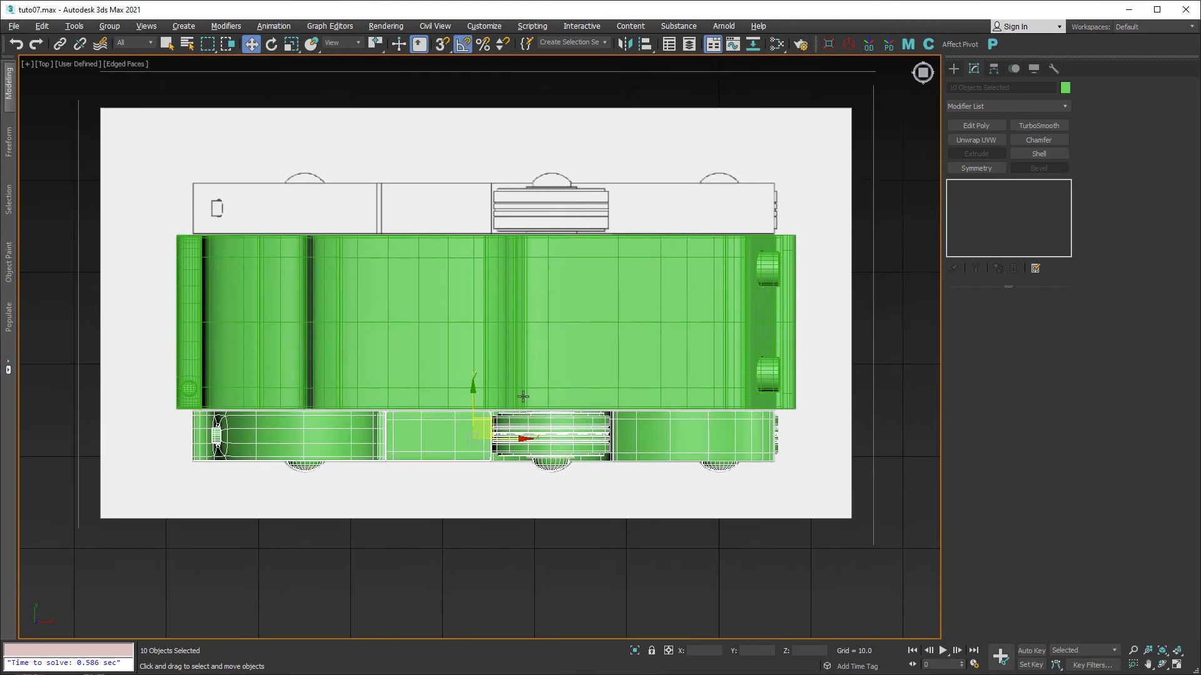
pyautogui.keyDown('shift'); pyautogui.moveTo(474, 404); pyautogui.dragTo(473, 170); pyautogui.keyUp('shift')
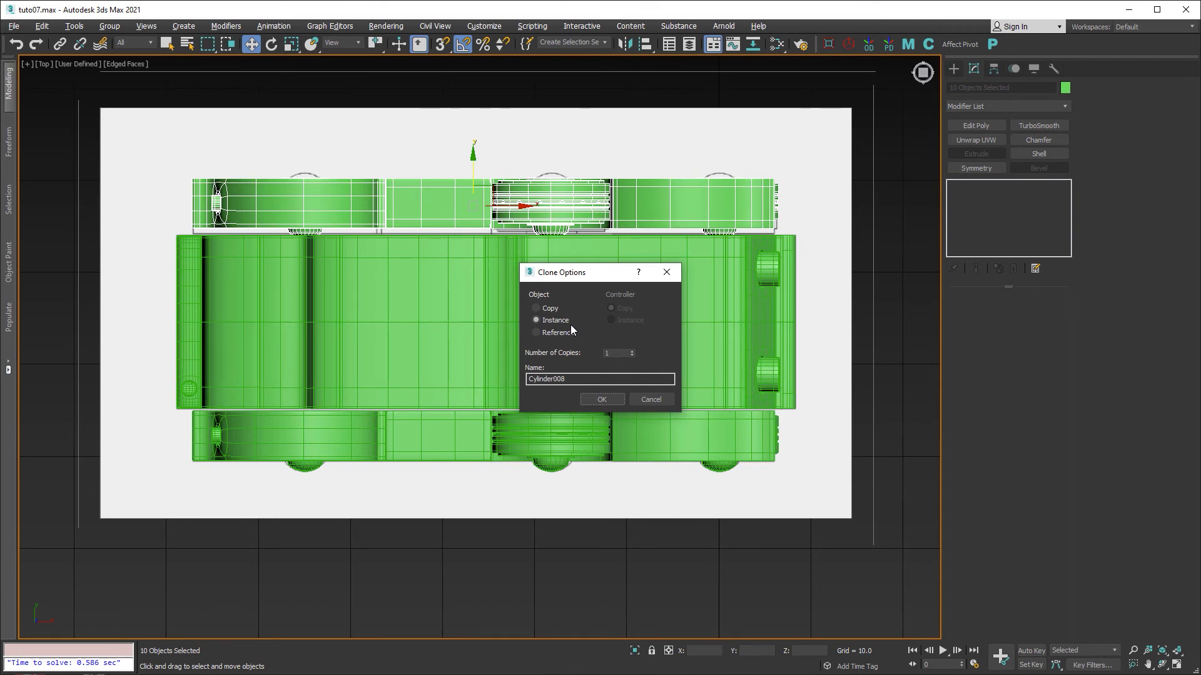
# Clone the side parts as independent Copy objects and shift them slightly in the top view.
pyautogui.click(554, 309)
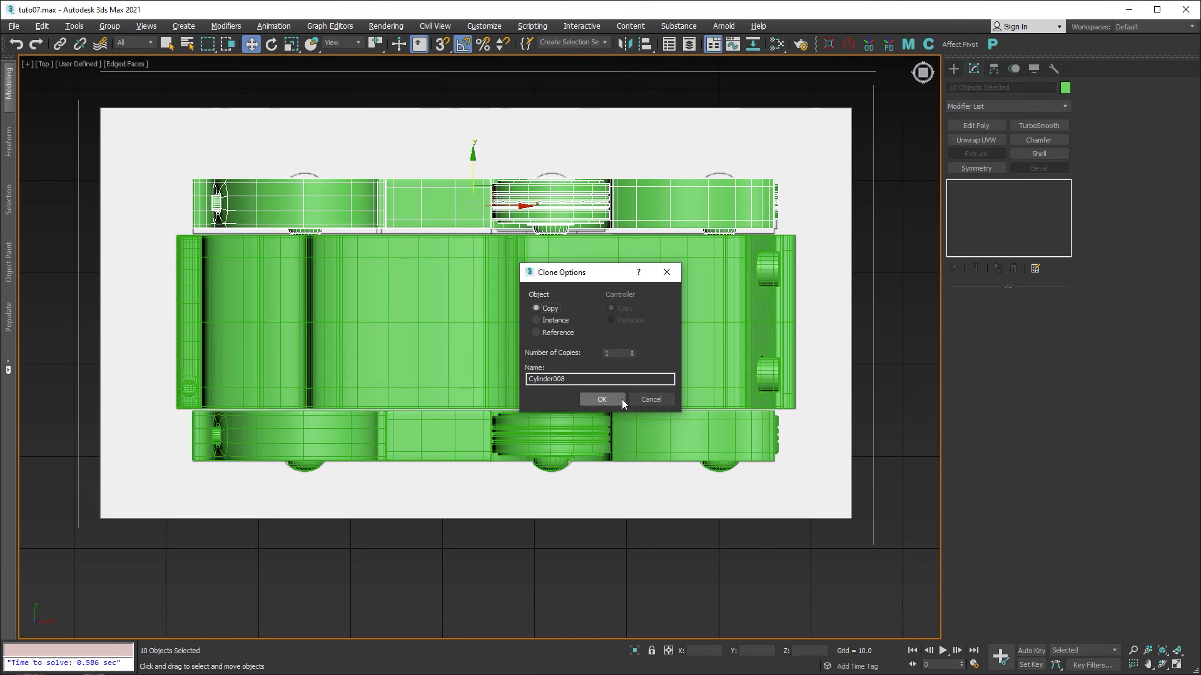
pyautogui.click(601, 399)
pyautogui.scroll(5, 462, 198)
pyautogui.moveTo(462, 197); pyautogui.dragTo(557, 355, button='middle')
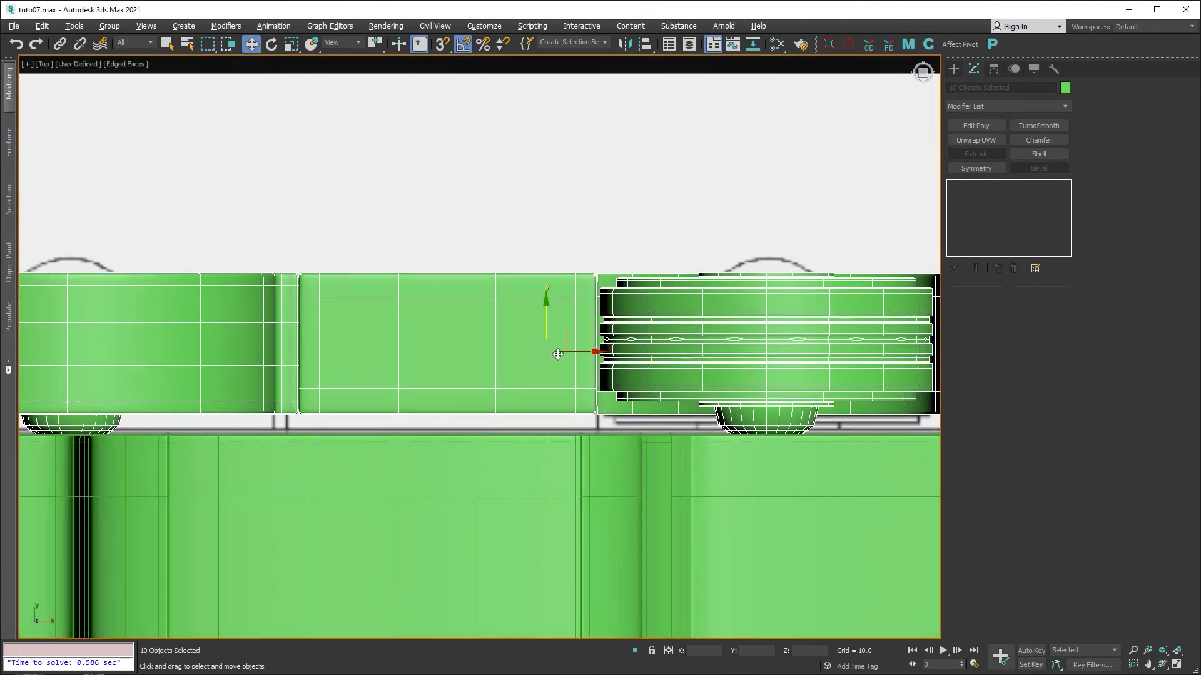
pyautogui.moveTo(545, 311); pyautogui.dragTo(544, 322)
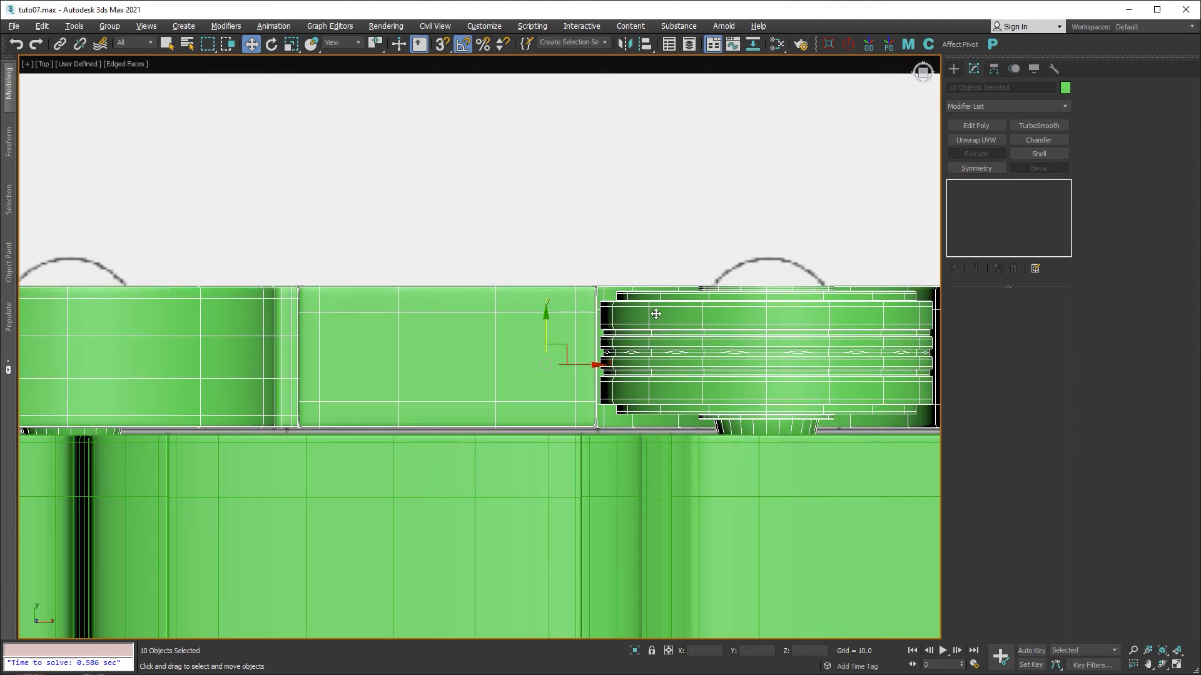
pyautogui.moveTo(656, 314); pyautogui.dragTo(487, 308, button='middle')
# Mirror the copied wheels and fenders across the Y axis.
pyautogui.hotkey('alt', 'w')
pyautogui.middleClick(740, 468)
pyautogui.hotkey('alt', 'w')
pyautogui.keyDown('alt'); pyautogui.moveTo(697, 344); pyautogui.dragTo(531, 301, button='middle'); pyautogui.keyUp('alt')
pyautogui.scroll(5, 501, 374)
pyautogui.scroll(2, 502, 374)
pyautogui.scroll(-2, 531, 301)
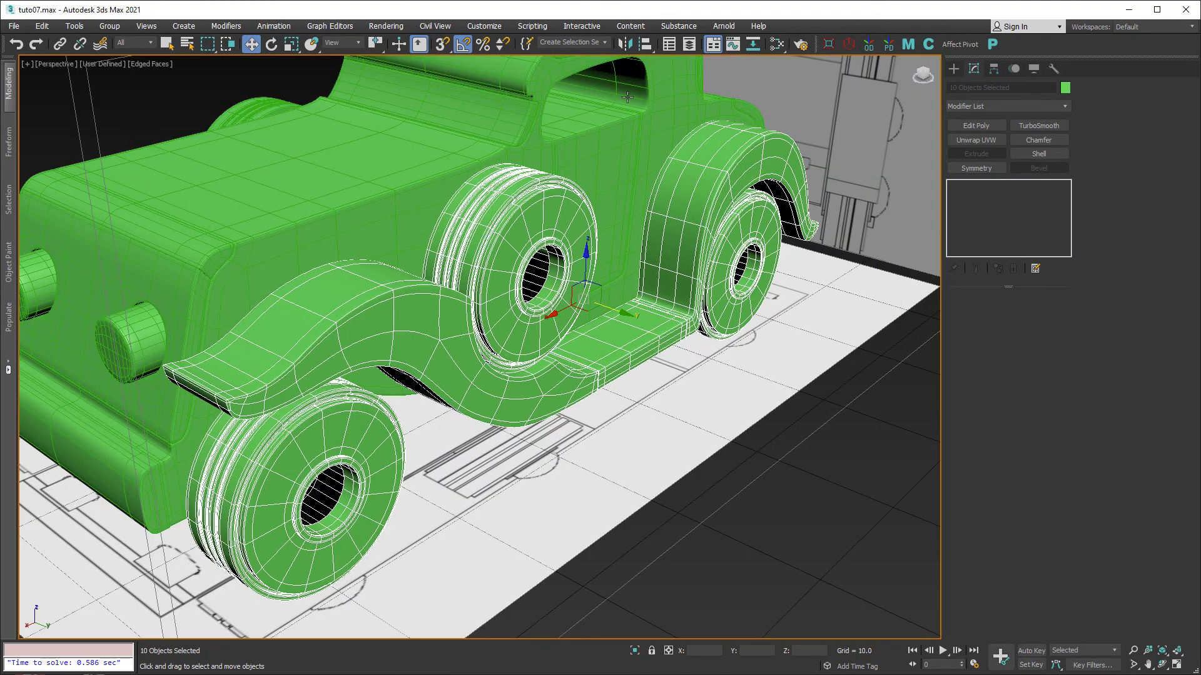
pyautogui.click(625, 44)
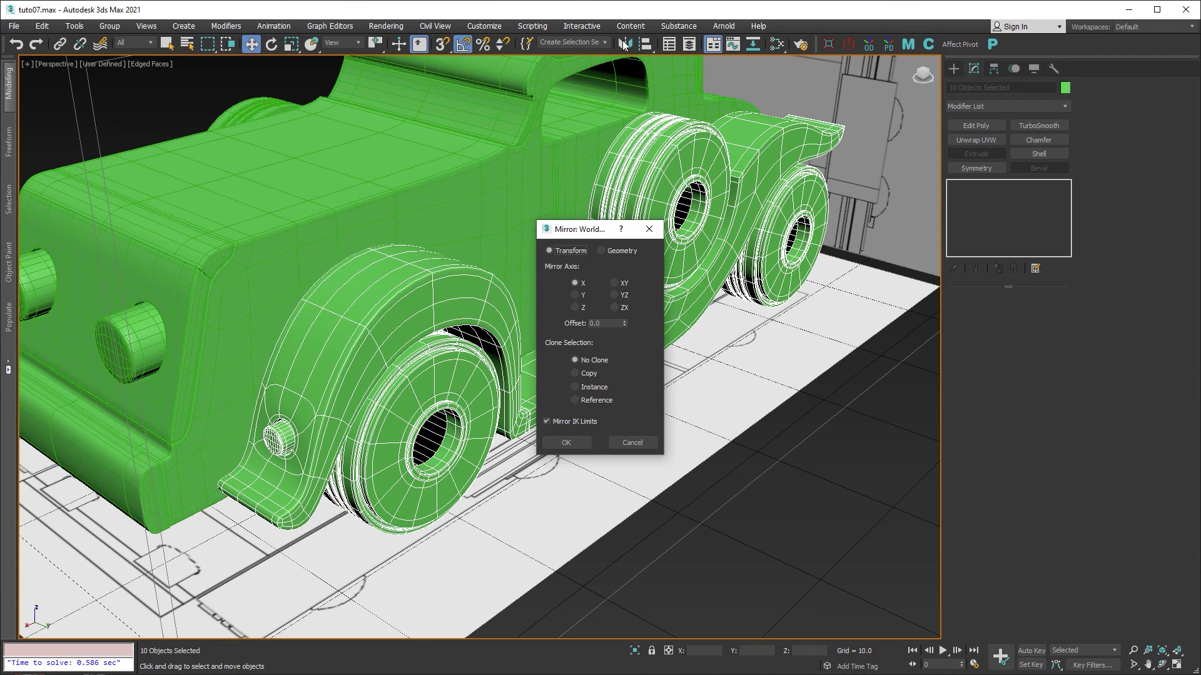
pyautogui.moveTo(589, 232); pyautogui.dragTo(784, 353)
pyautogui.click(770, 414)
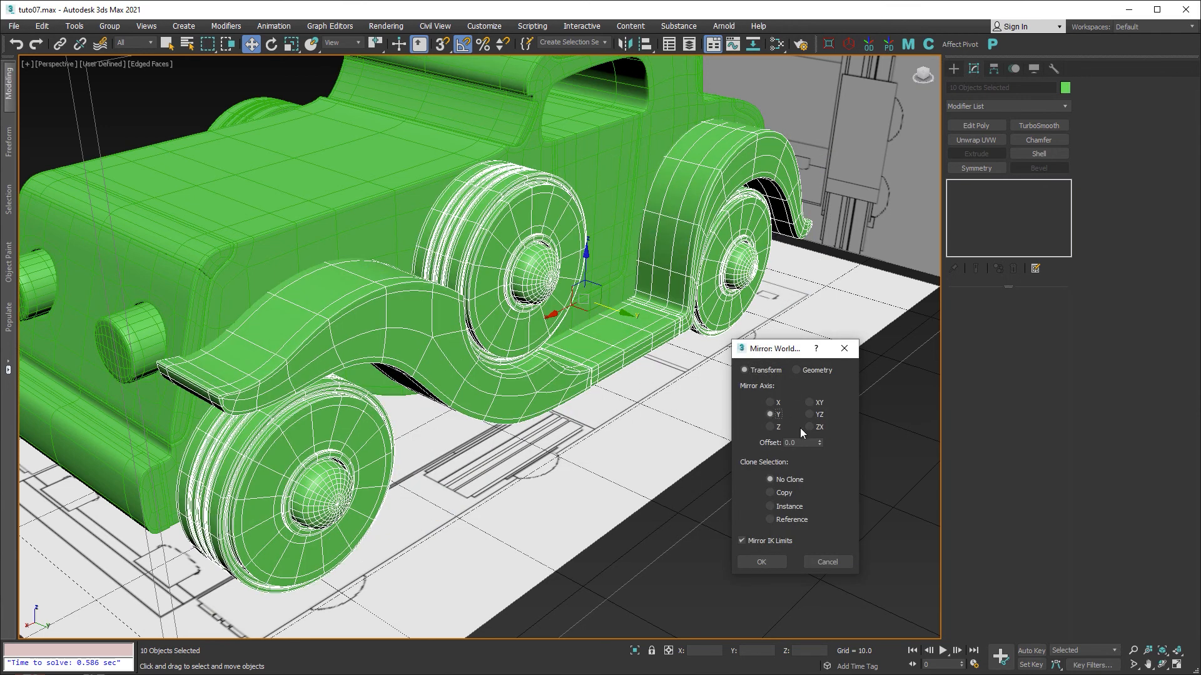
pyautogui.click(761, 561)
# Nudge the mirrored parts along Y to align them on the car's far side.
pyautogui.keyDown('alt'); pyautogui.moveTo(759, 565); pyautogui.dragTo(630, 431, button='middle'); pyautogui.keyUp('alt')
pyautogui.middleClick(311, 268)
pyautogui.hotkey('alt', 'w')
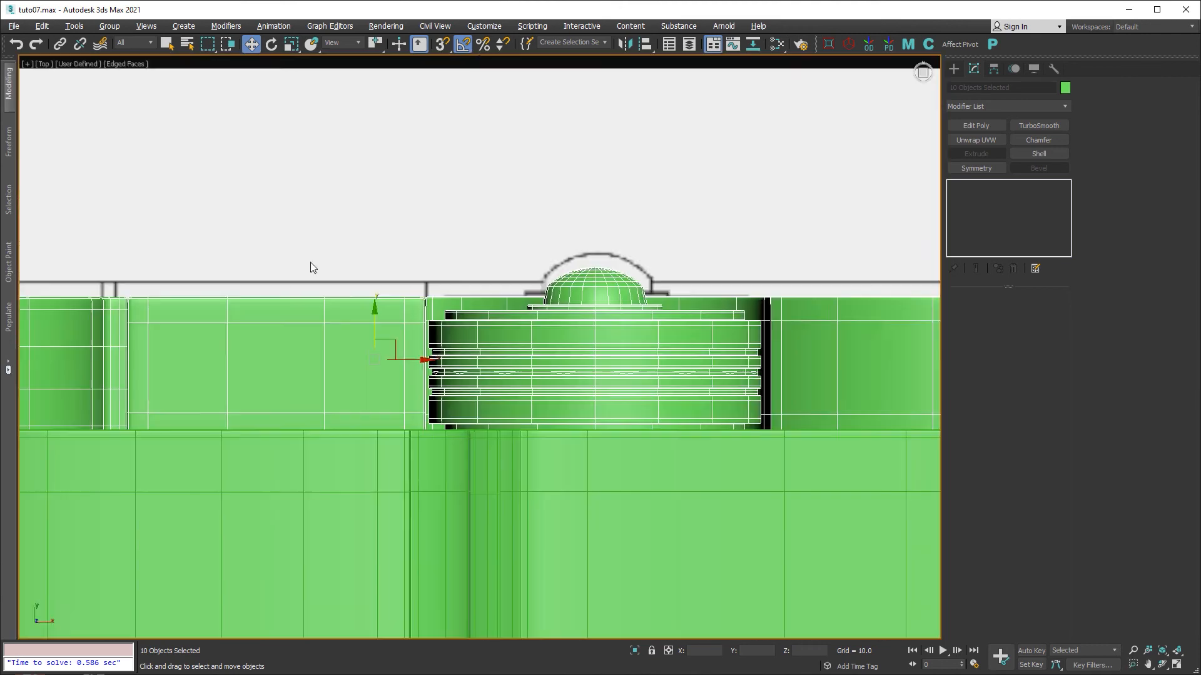
pyautogui.moveTo(343, 316); pyautogui.dragTo(421, 303, button='middle')
pyautogui.scroll(2, 437, 320)
pyautogui.moveTo(465, 330); pyautogui.dragTo(465, 313)
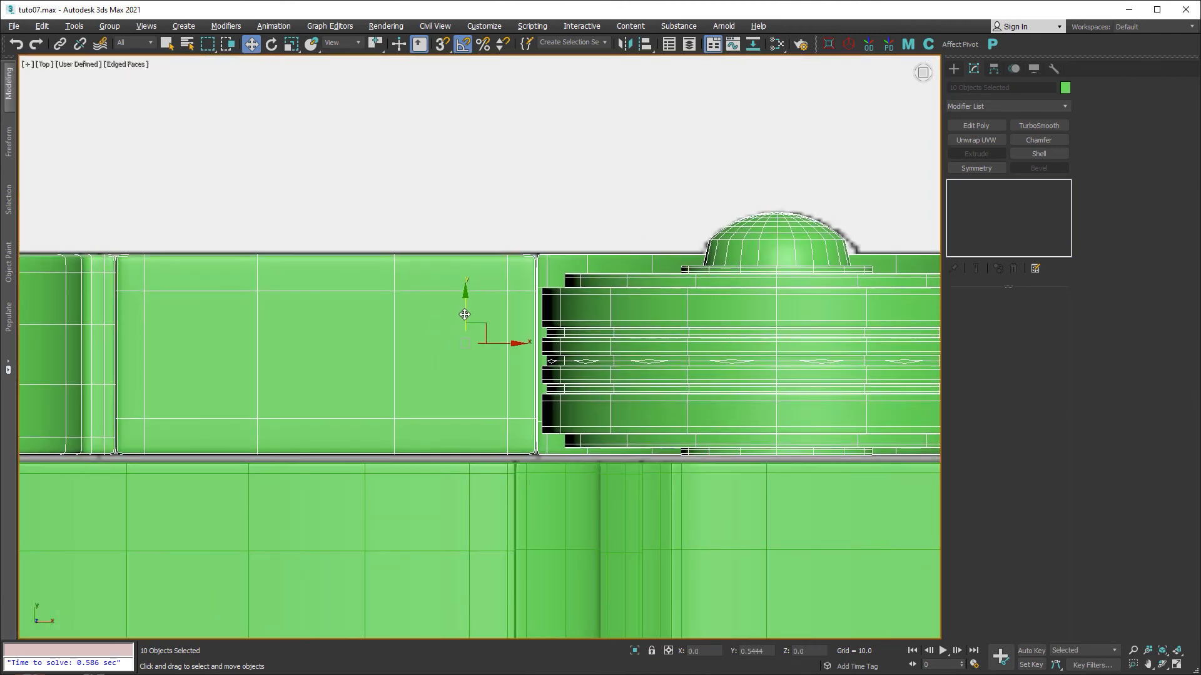
pyautogui.hotkey('alt', 'w')
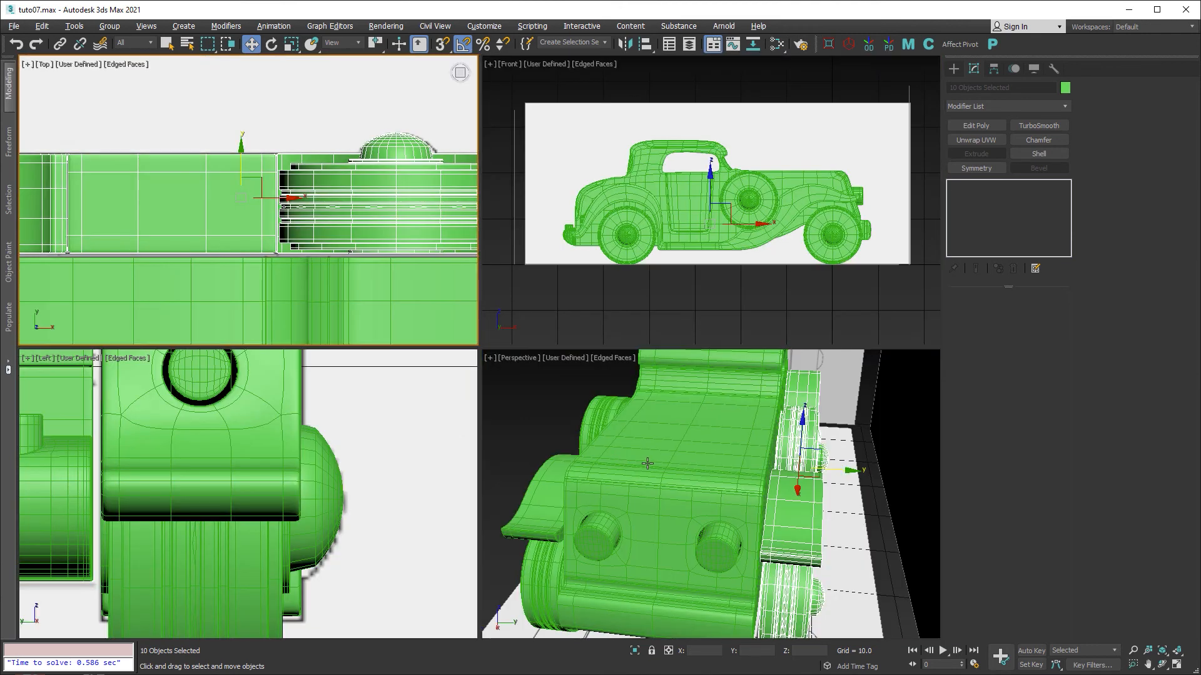
pyautogui.middleClick(647, 464)
pyautogui.hotkey('alt', 'w')
pyautogui.scroll(-4, 459, 325)
pyautogui.keyDown('alt'); pyautogui.moveTo(434, 359); pyautogui.dragTo(523, 349, button='middle'); pyautogui.keyUp('alt')
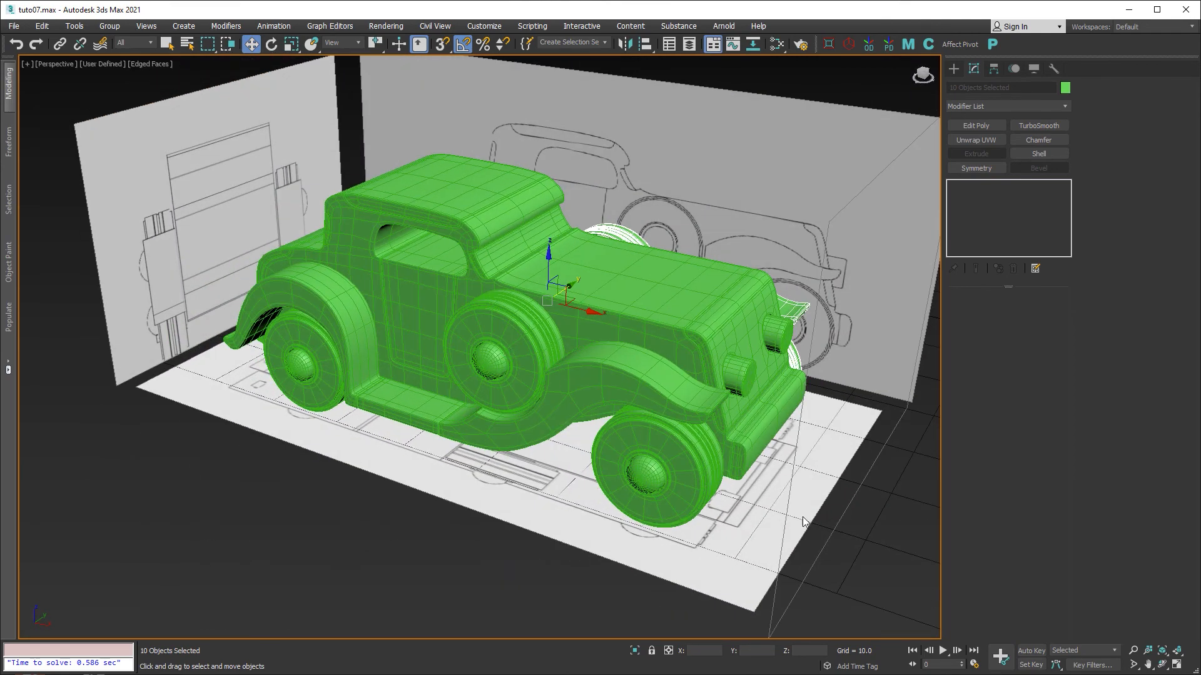
pyautogui.click(806, 520)
pyautogui.keyDown('alt'); pyautogui.moveTo(625, 433); pyautogui.dragTo(647, 405, button='middle'); pyautogui.keyUp('alt')
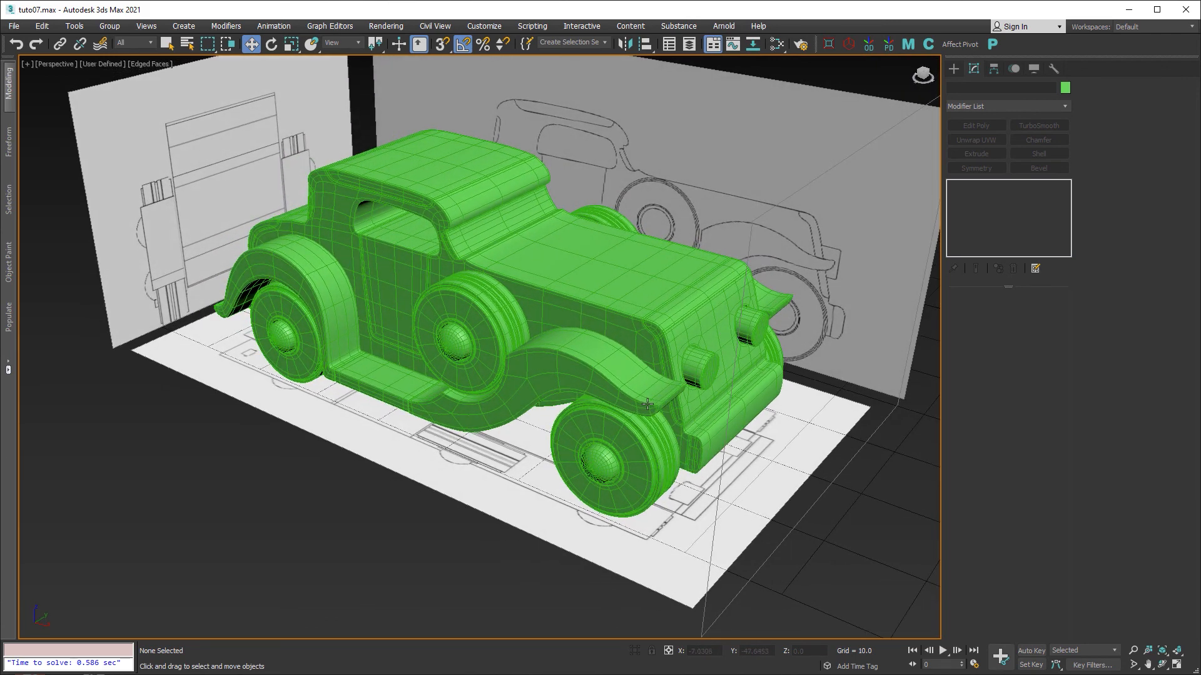